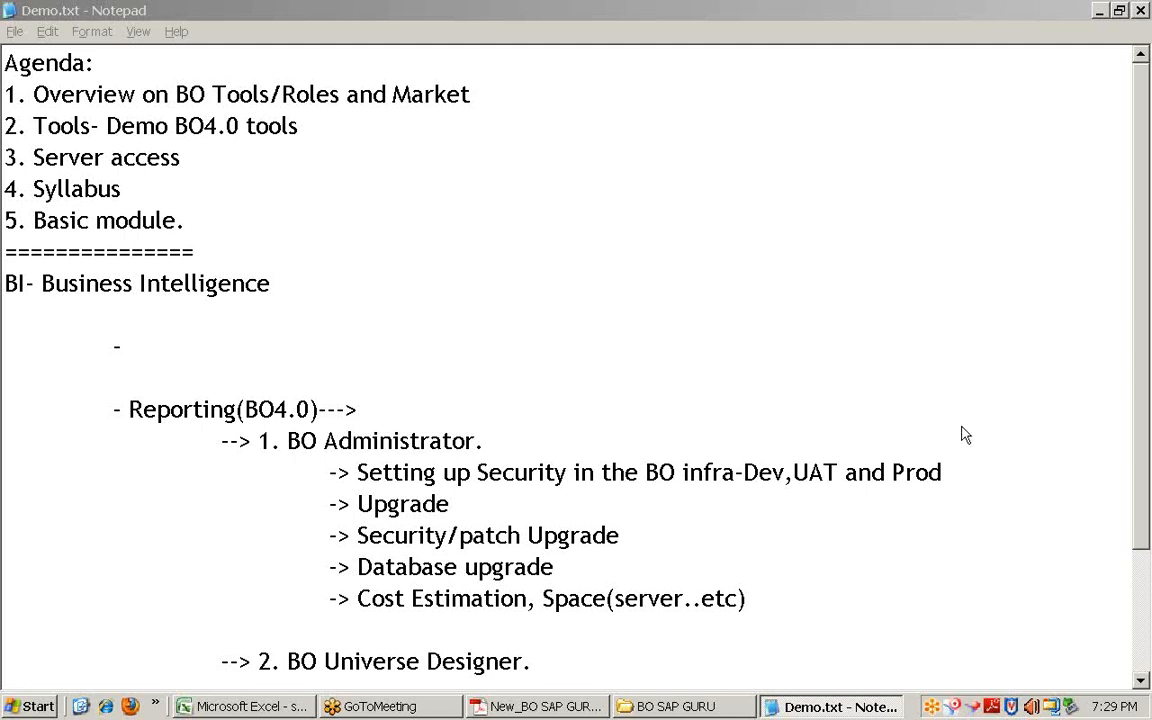
Step: Place the cursor after the 'UAT and Prod' line in Demo.txt and switch to the syllabus PDF
left_click(942, 478)
left_click(545, 708)
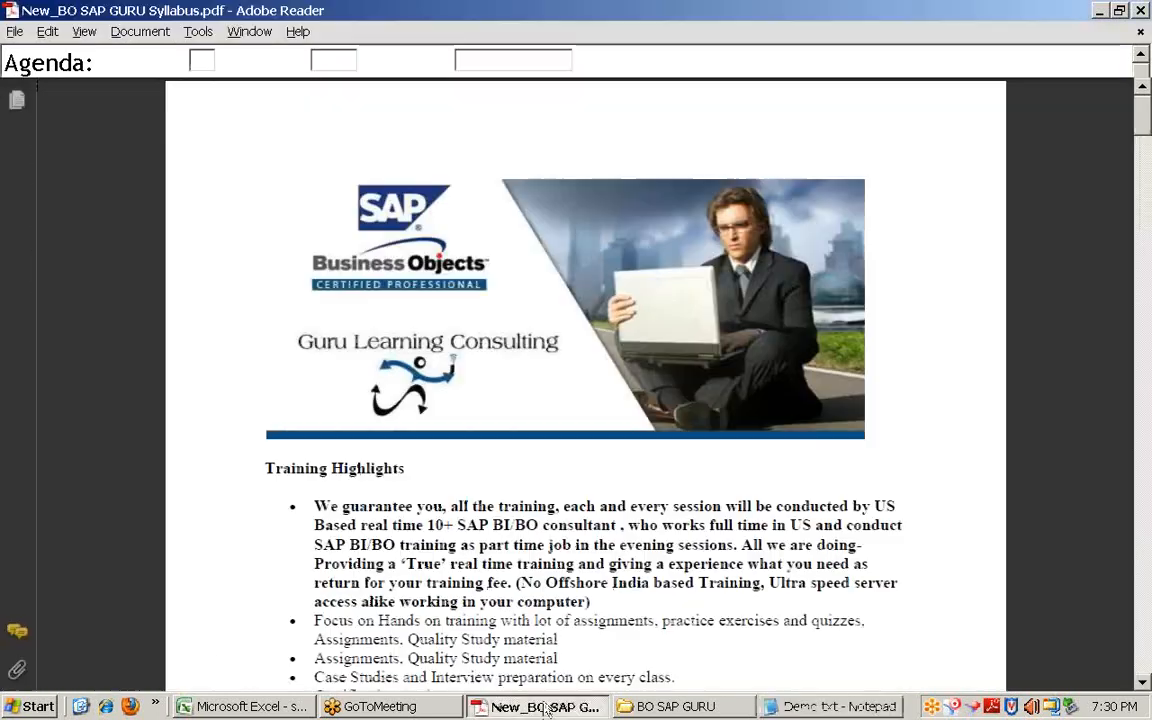
Step: Scroll down and highlight the Data warehousing topics through Database Concepts
scroll(510, 591, "down", 10)
scroll(510, 591, "down", 15)
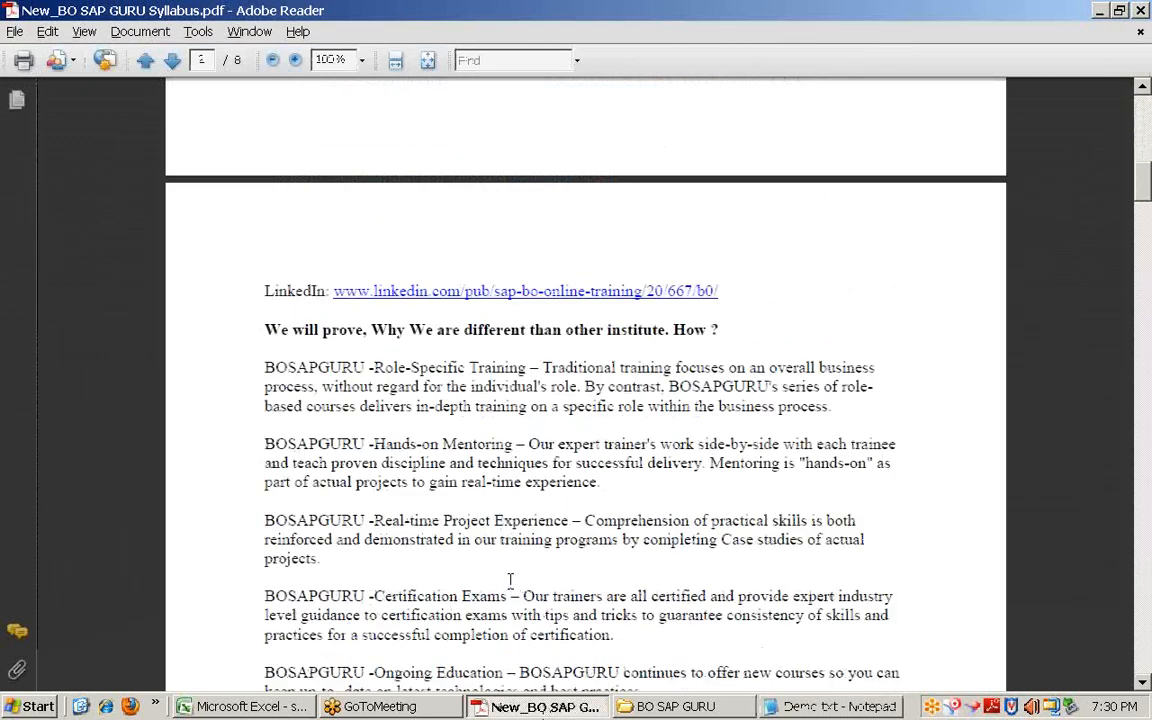
scroll(510, 583, "down", 10)
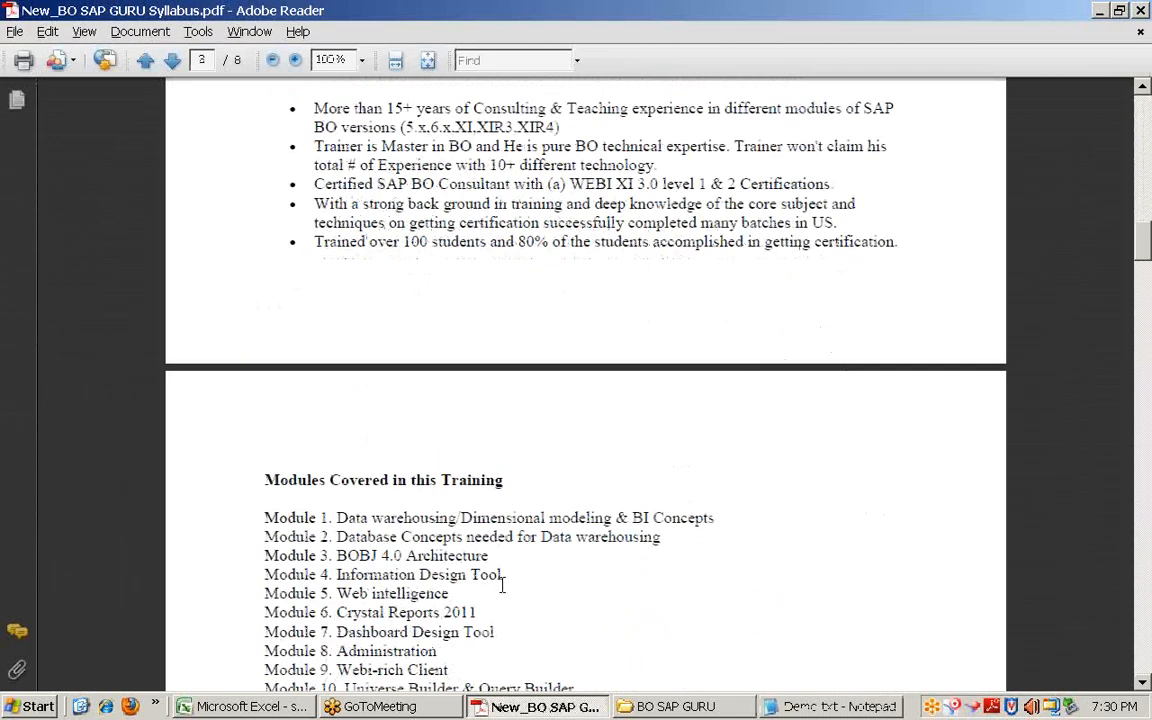
scroll(498, 578, "down", 9)
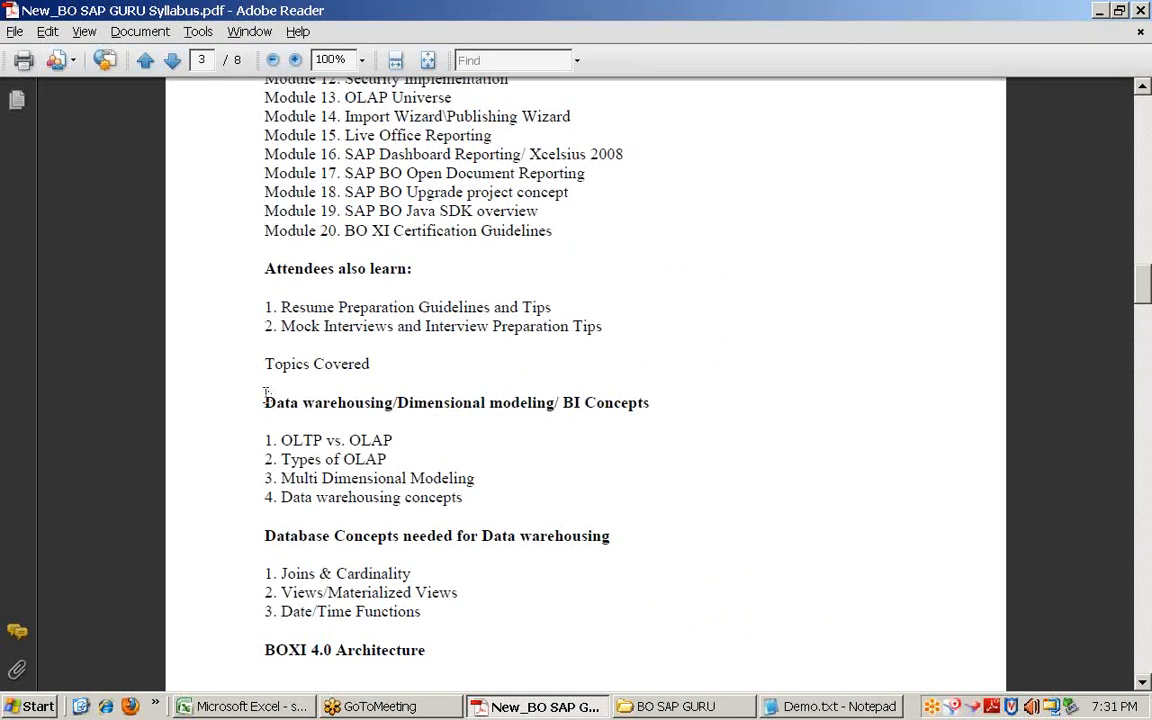
left_click_drag(266, 396, 519, 526)
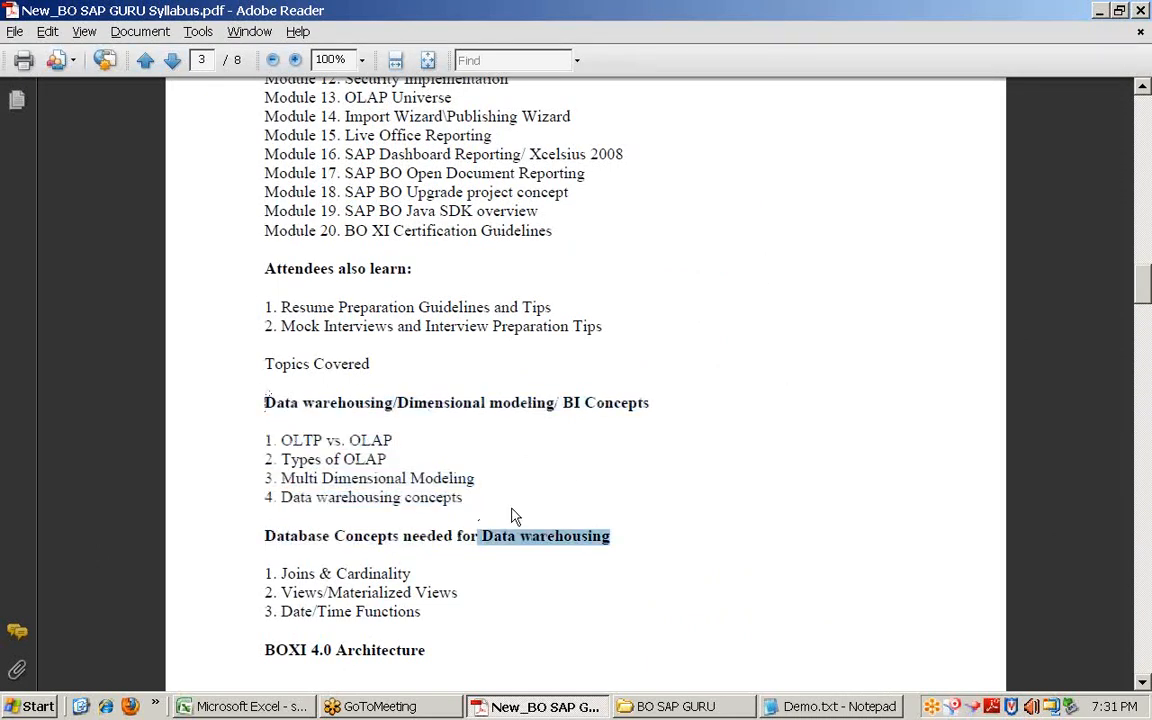
left_click_drag(266, 398, 597, 512)
Step: Scroll on to page 4, where the BOXI 4.0 Architecture and Information Design Tool topics are
scroll(597, 512, "down", 5)
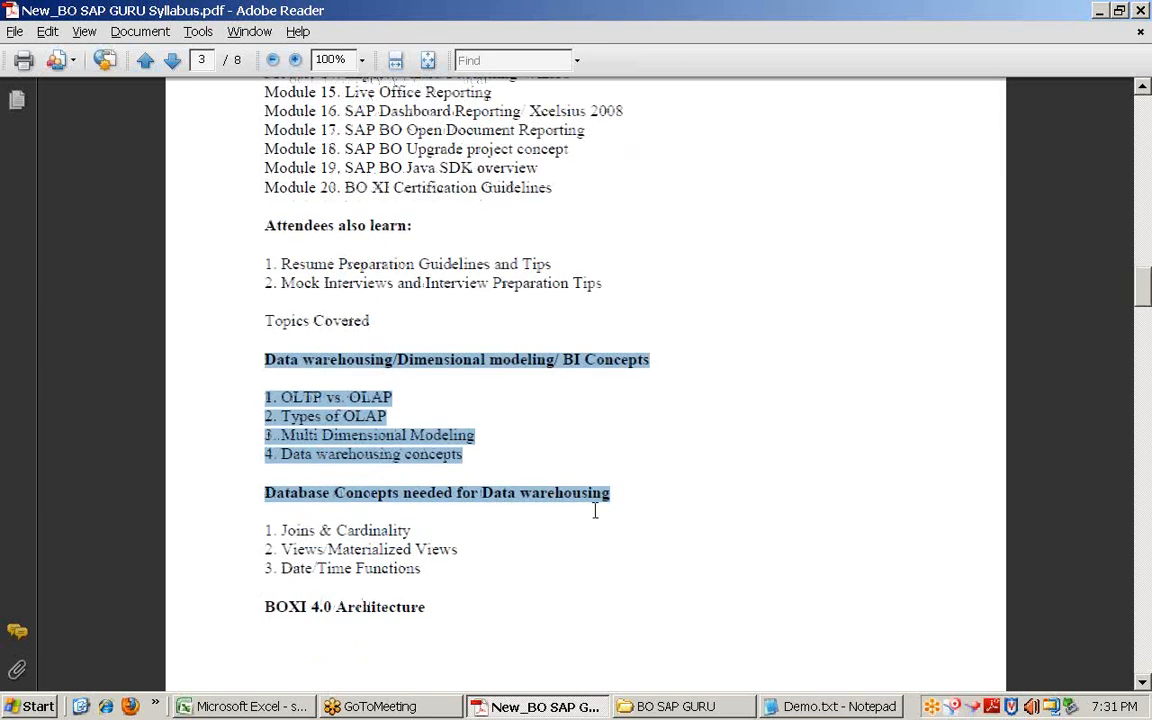
scroll(423, 272, "down", 3)
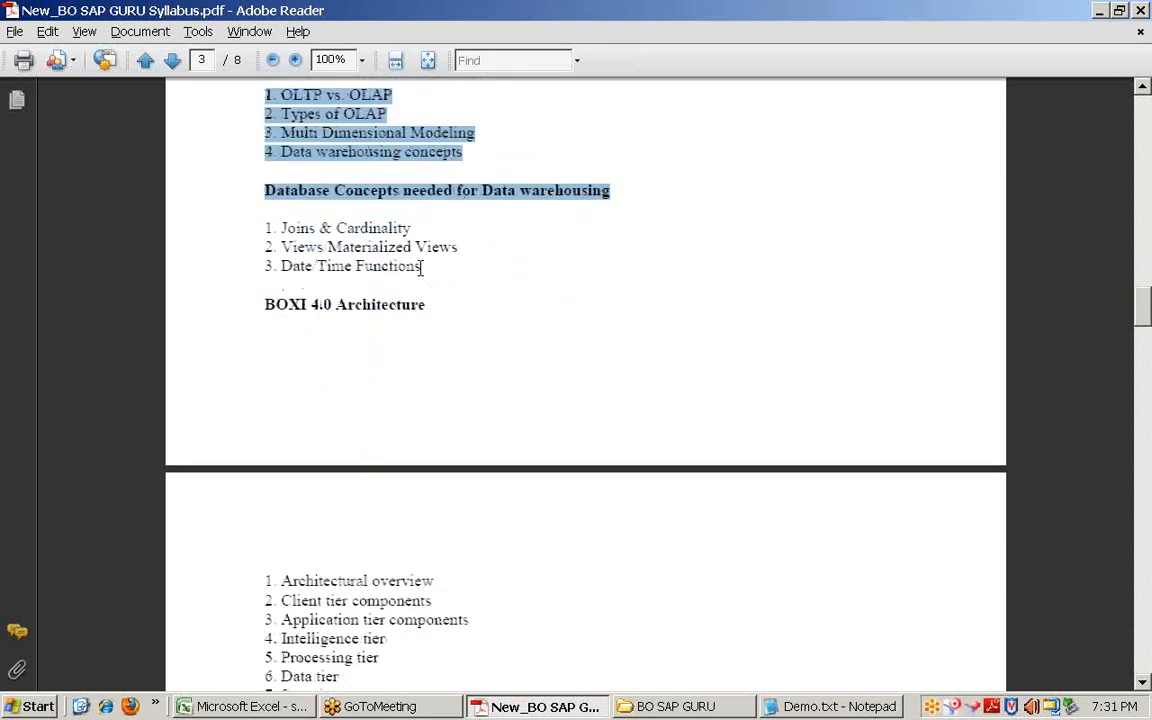
scroll(423, 268, "down", 5)
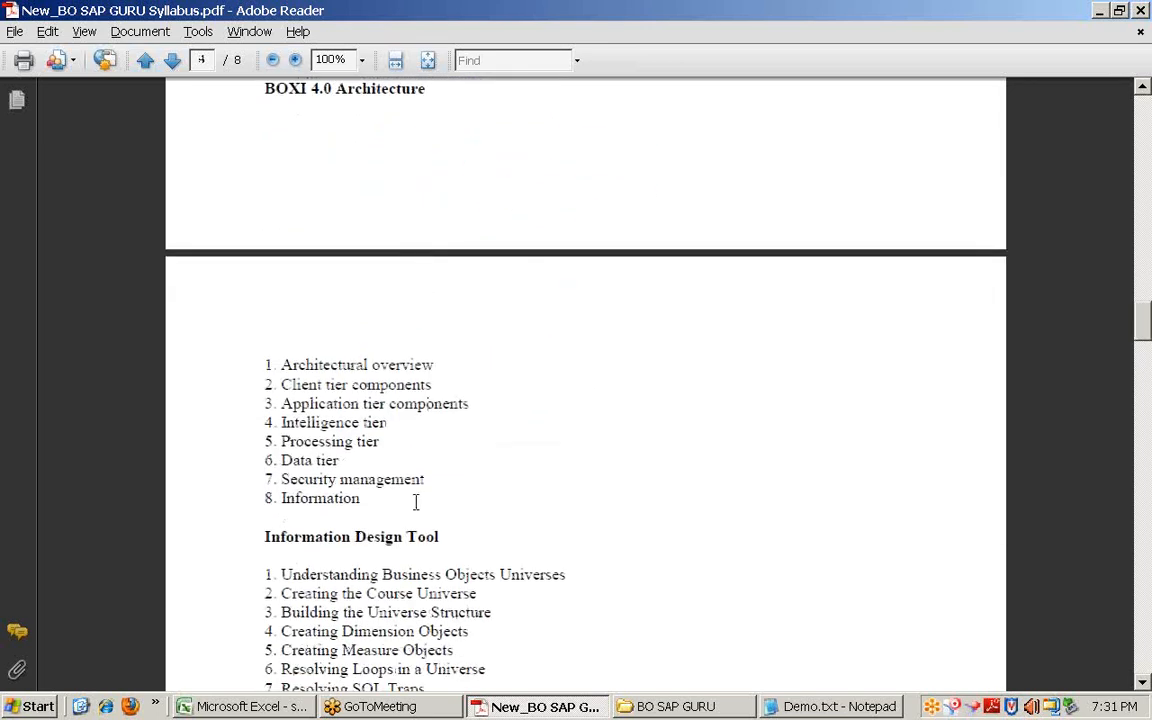
scroll(404, 502, "down", 6)
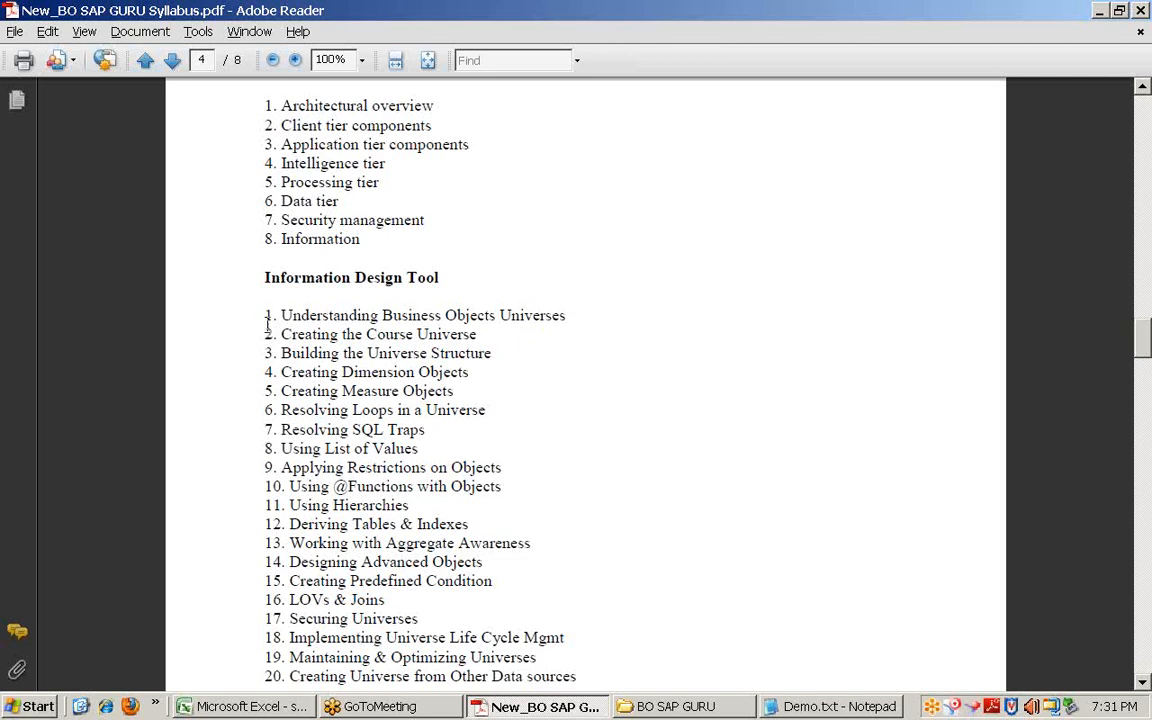
Step: Highlight the Information Design Tool heading and its topics 1 through 20
left_click_drag(264, 316, 510, 535)
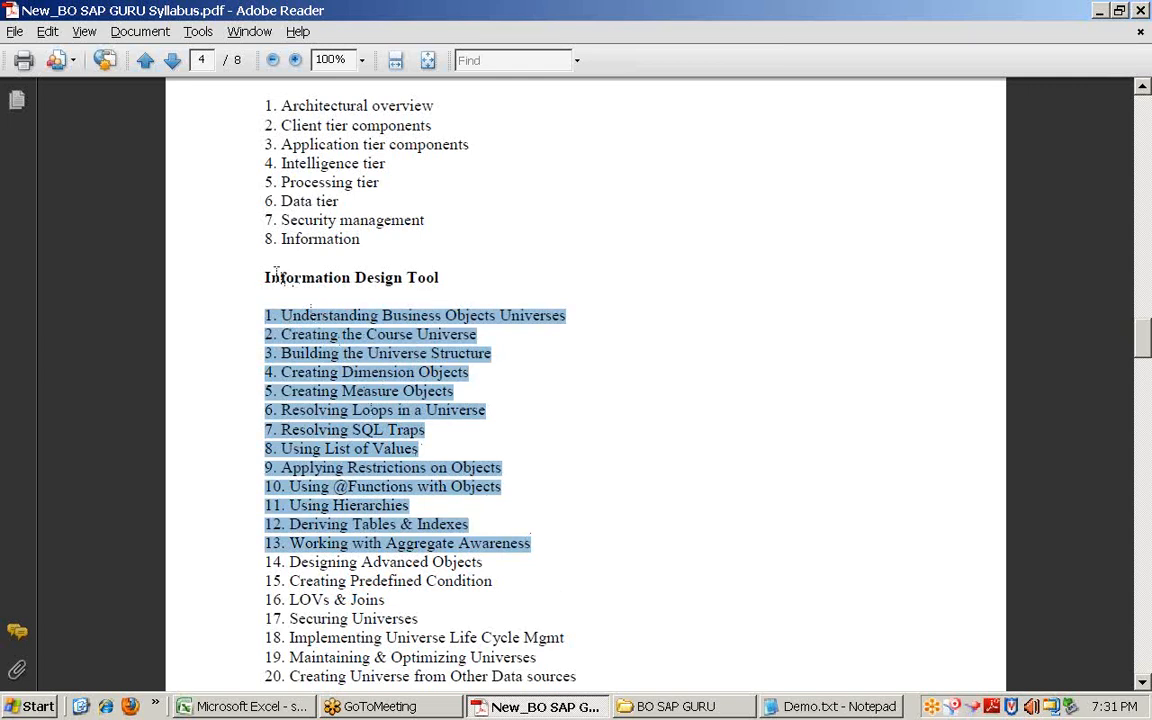
scroll(405, 435, "down", 3)
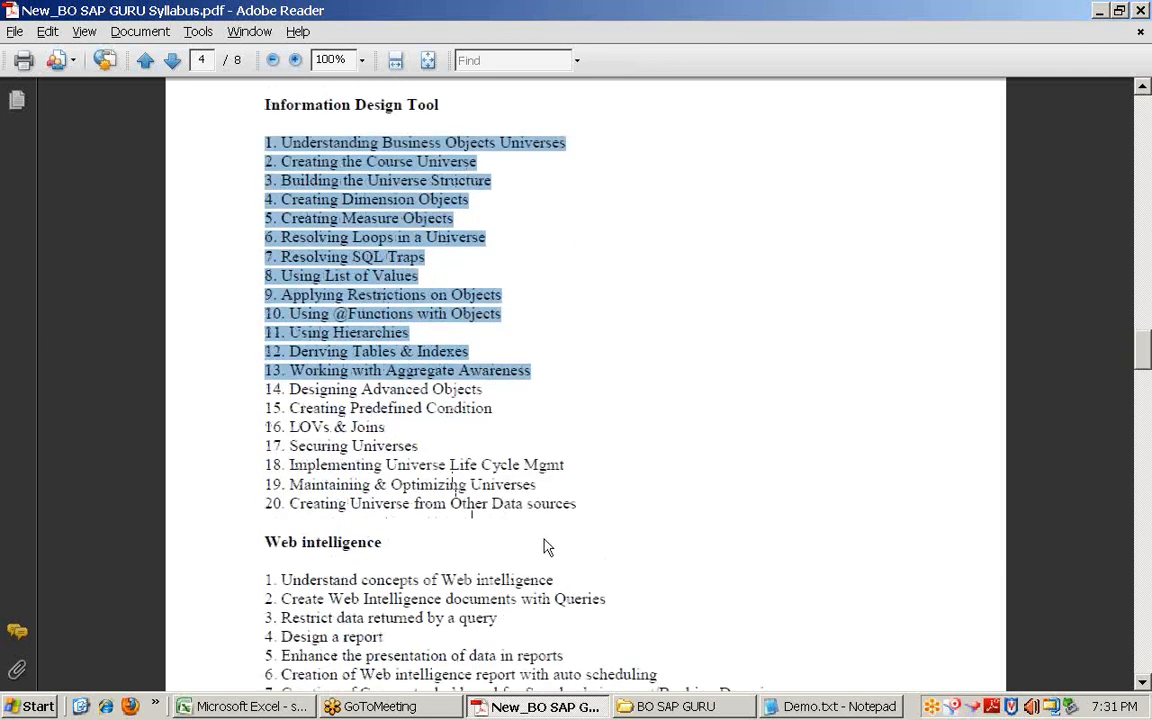
left_click(575, 504, "shift")
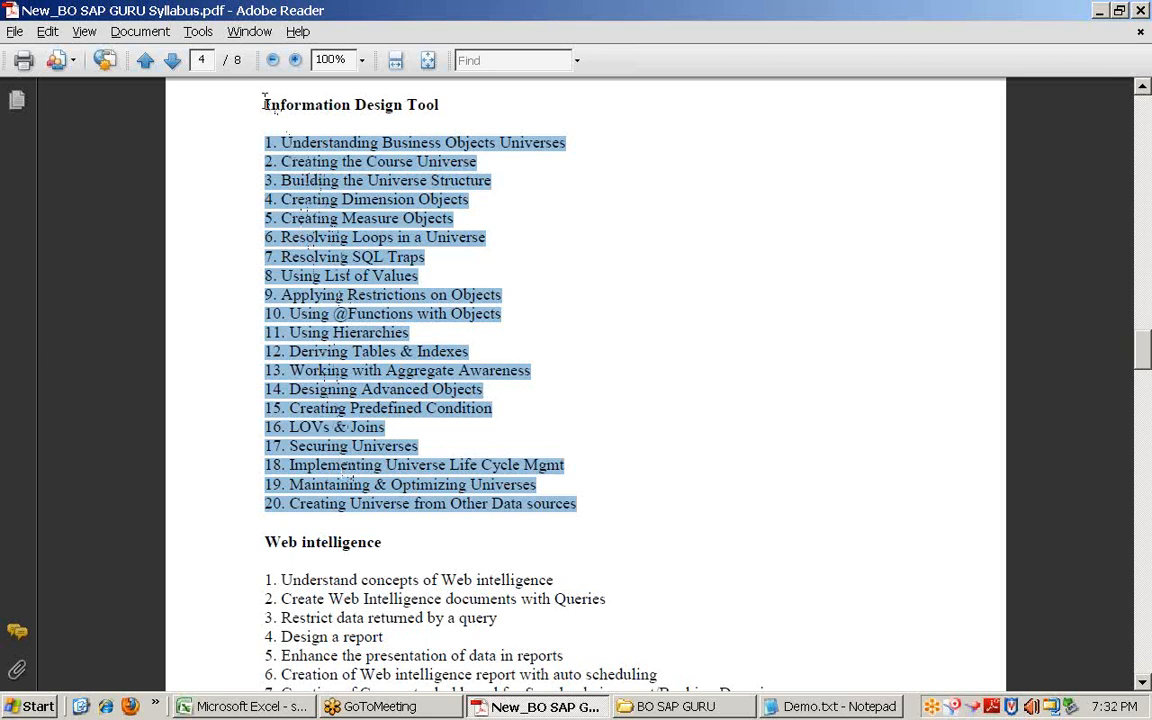
left_click_drag(240, 94, 429, 96)
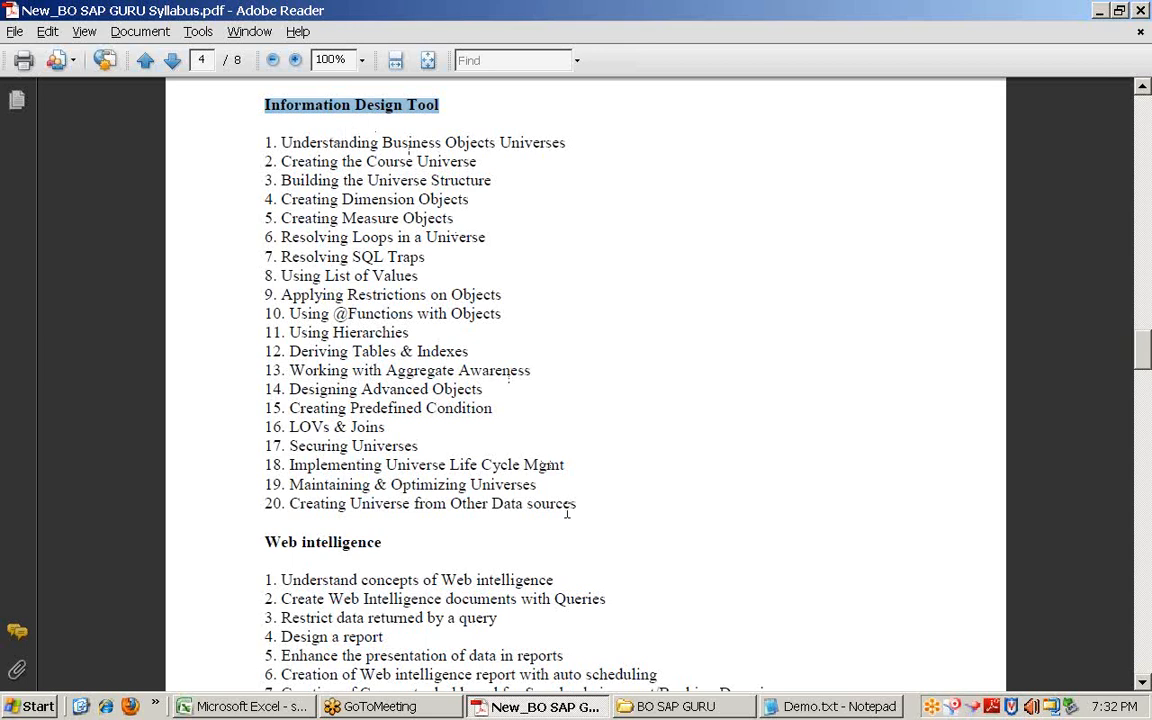
left_click_drag(581, 503, 267, 116)
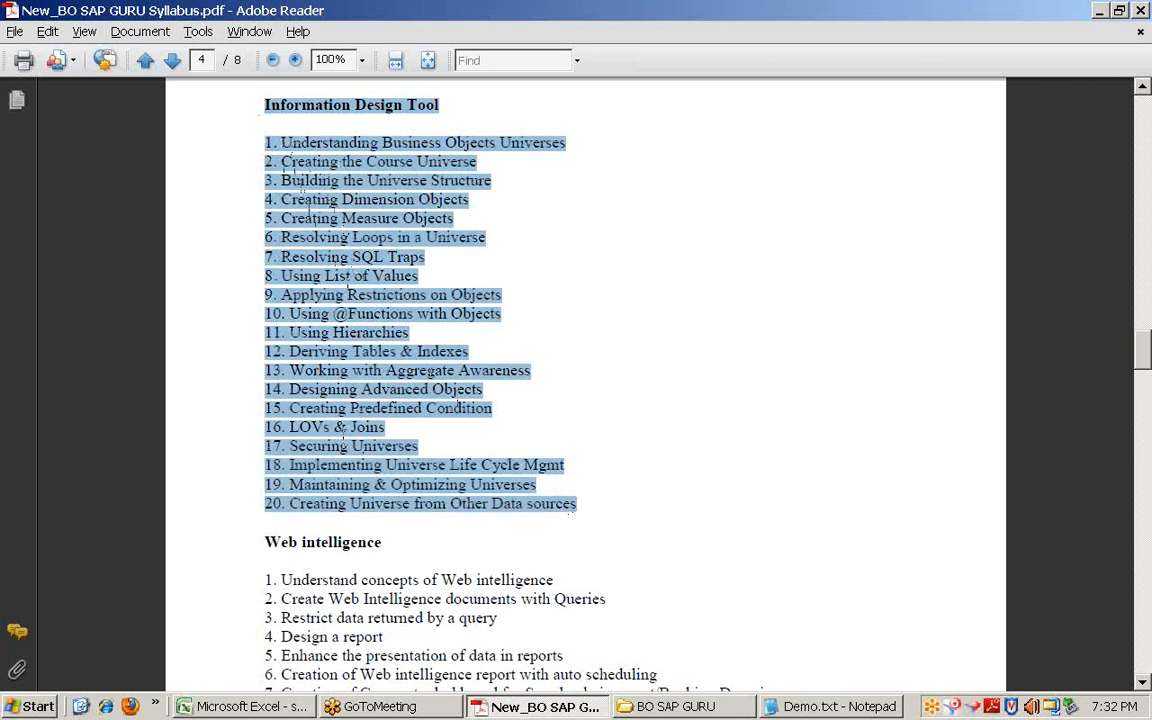
scroll(345, 443, "down", 1)
scroll(343, 440, "down", 2)
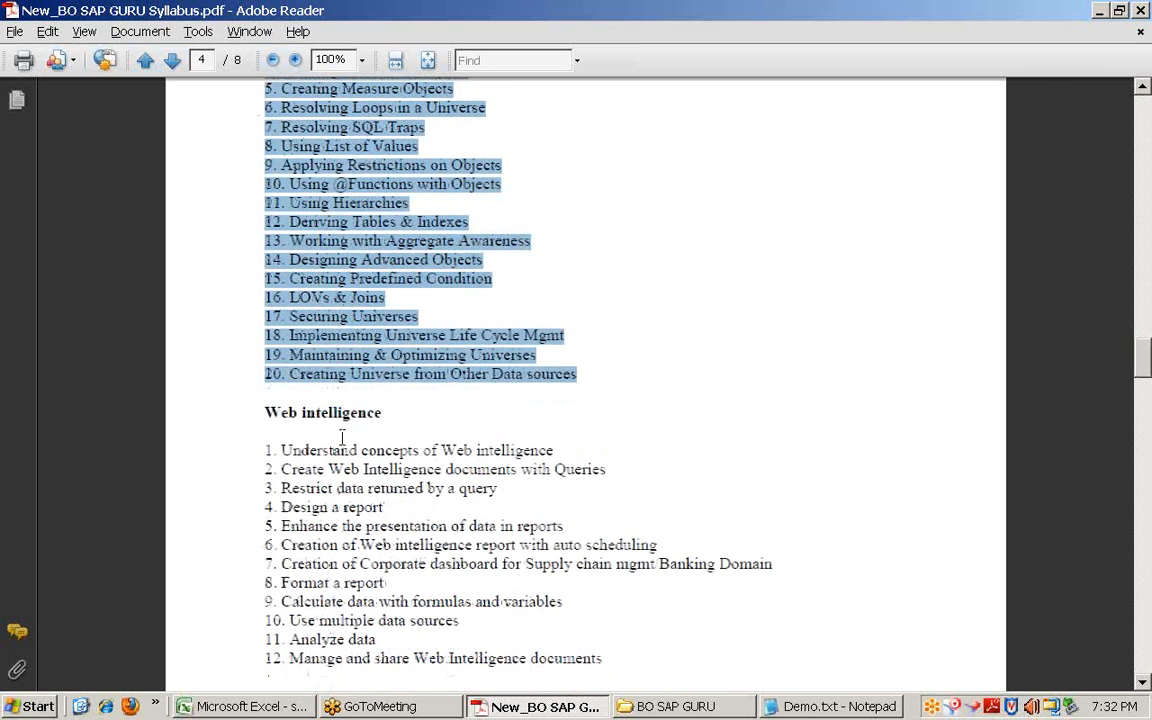
Step: Highlight the Web intelligence heading and topics 1 through 18, ending at Create hyperlinks
scroll(341, 437, "down", 3)
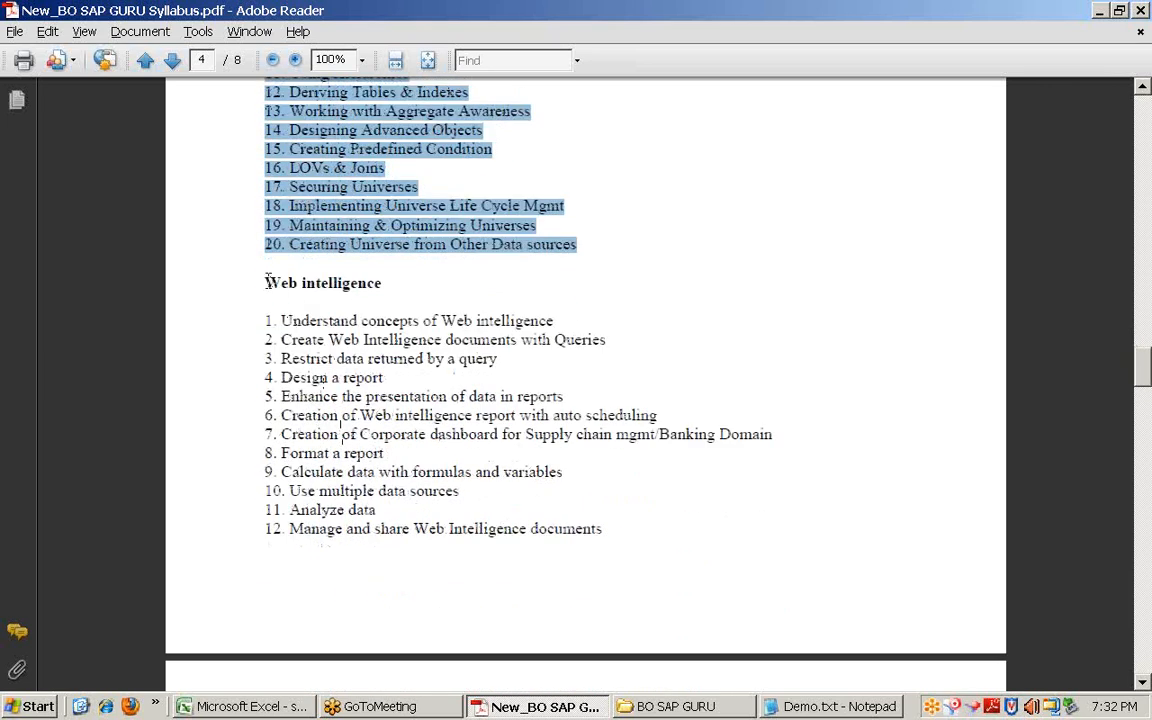
left_click_drag(267, 282, 381, 284)
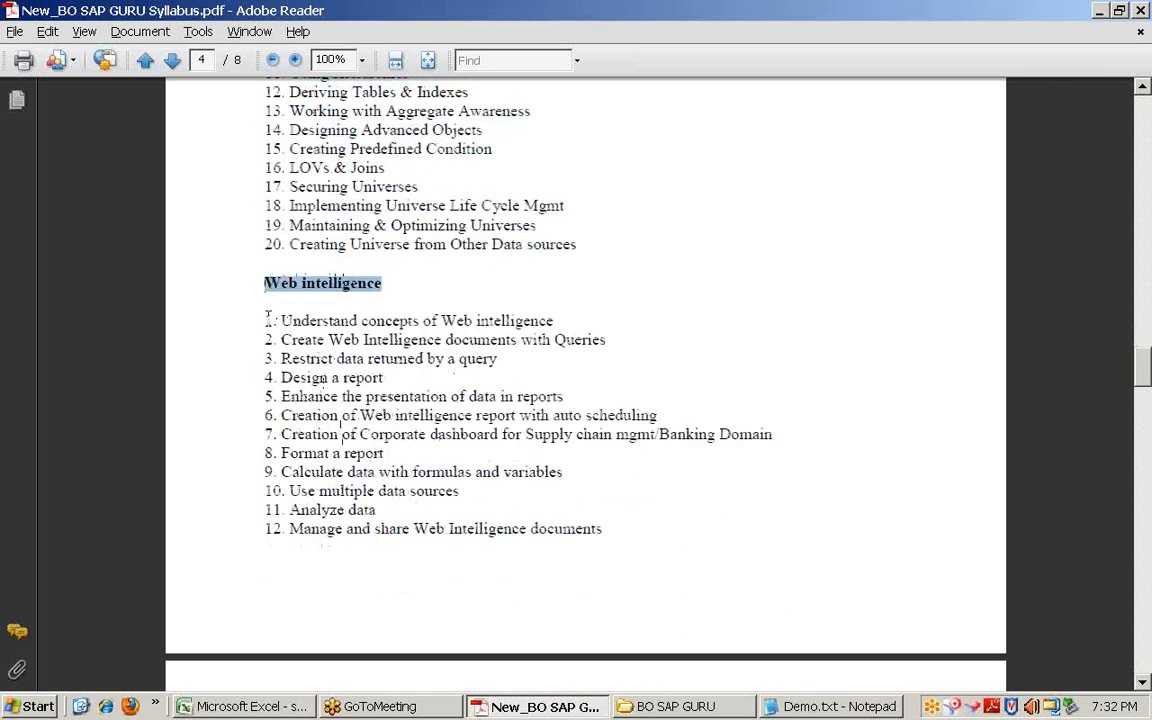
left_click_drag(268, 318, 576, 542)
scroll(563, 530, "down", 6)
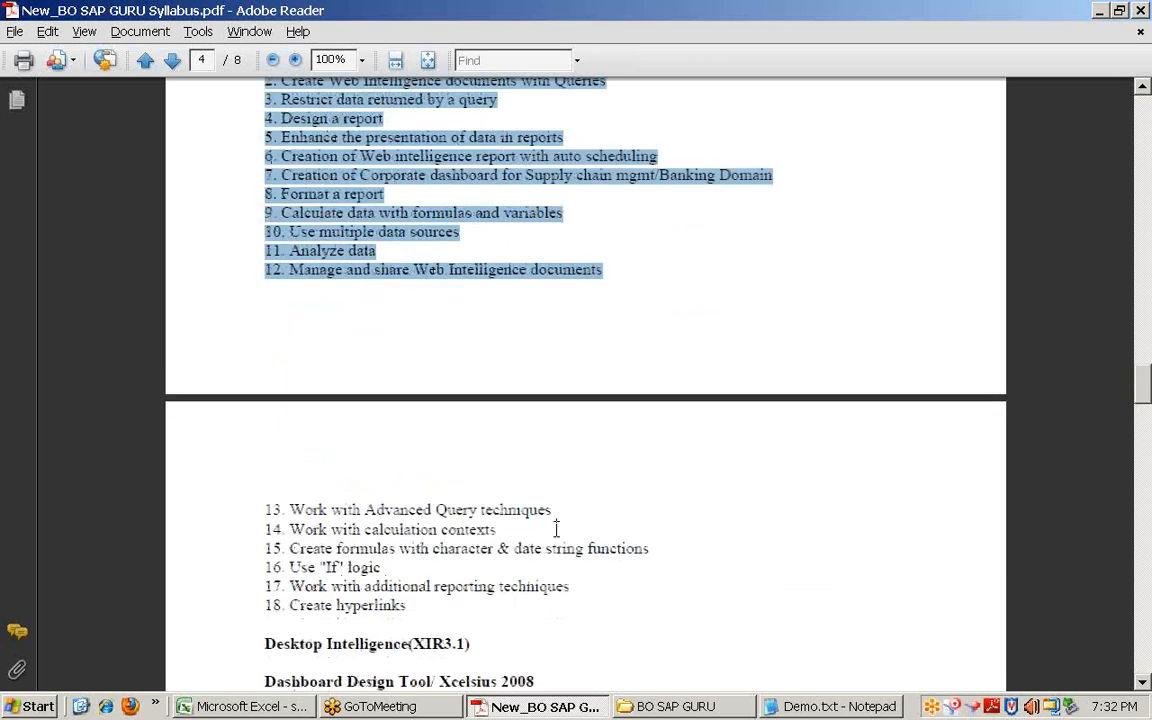
scroll(556, 530, "down", 5)
left_click(428, 388, "shift")
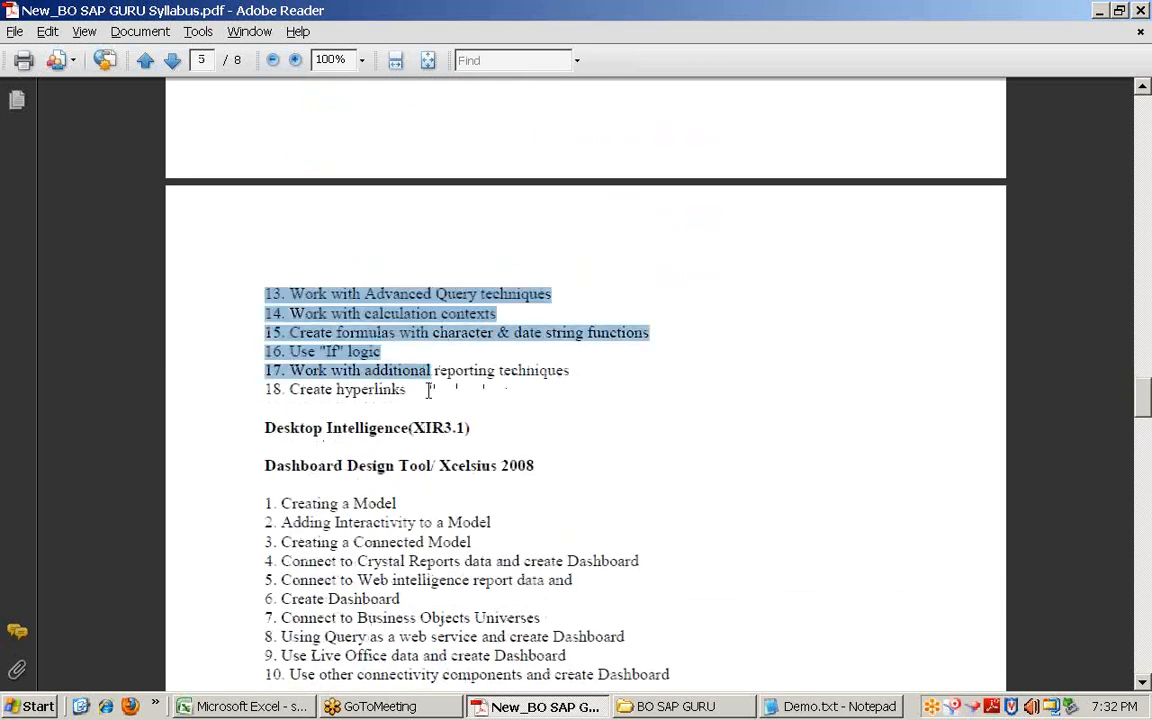
left_click(424, 390, "shift")
Step: Scroll to page 5 and highlight the Webi-rich Client heading
scroll(425, 395, "down", 5)
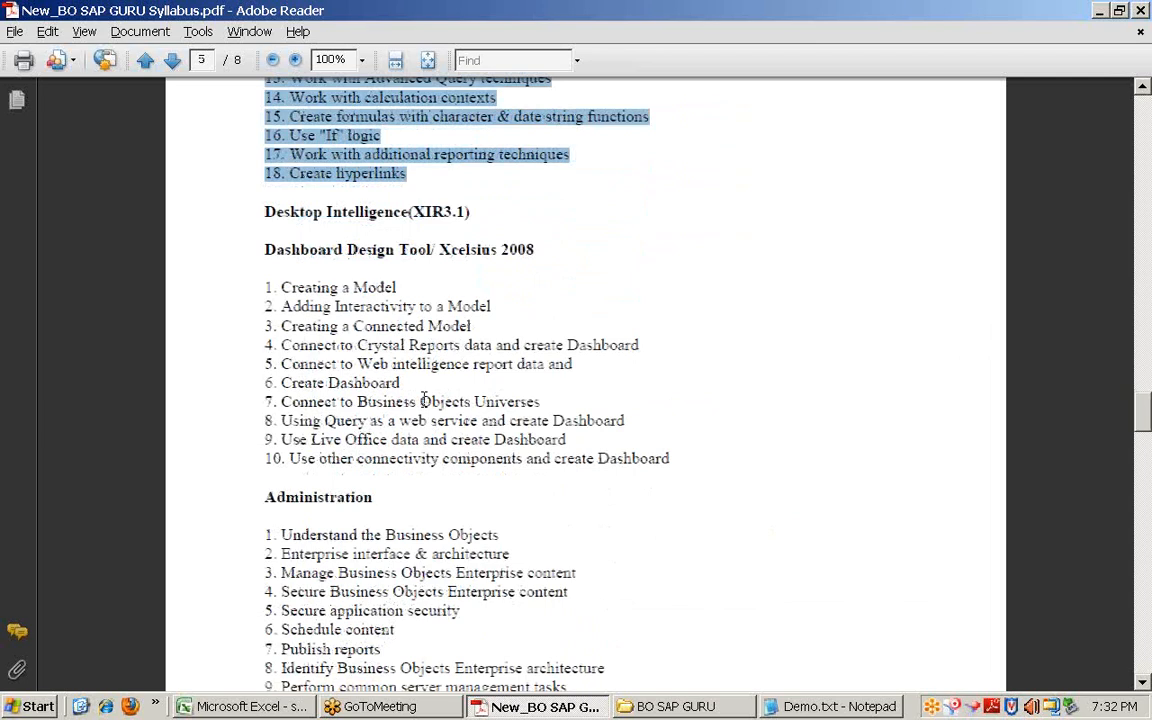
scroll(424, 401, "up", 8)
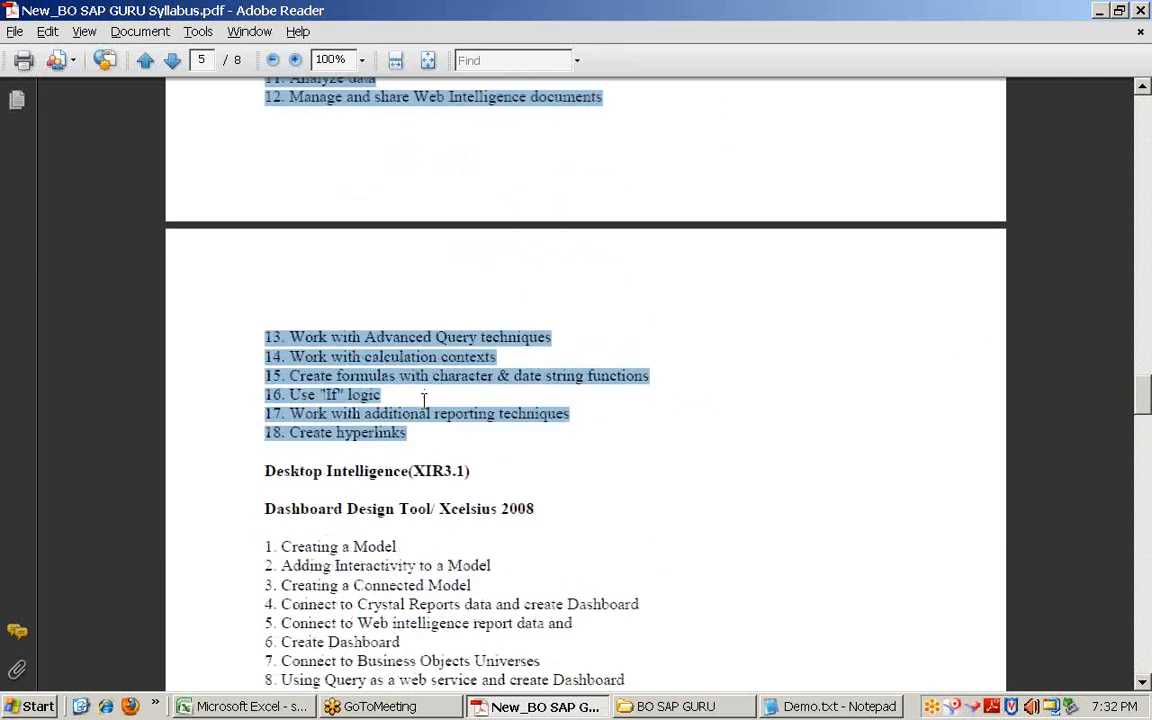
scroll(424, 410, "up", 4)
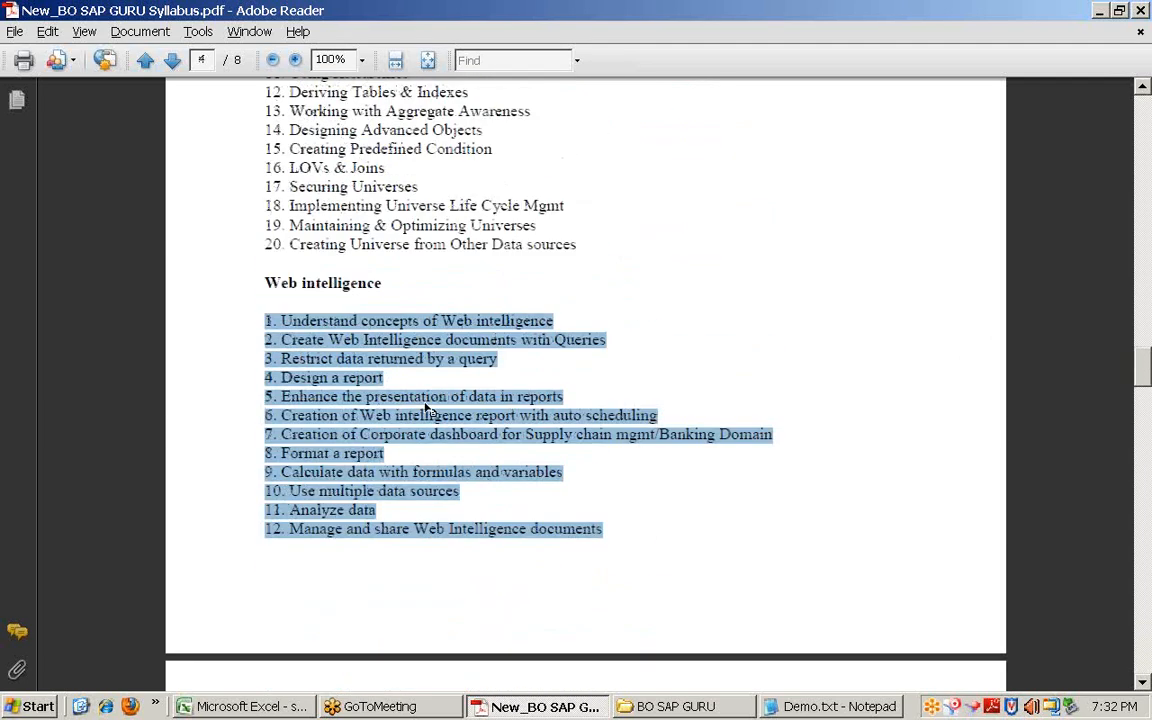
scroll(424, 405, "down", 17)
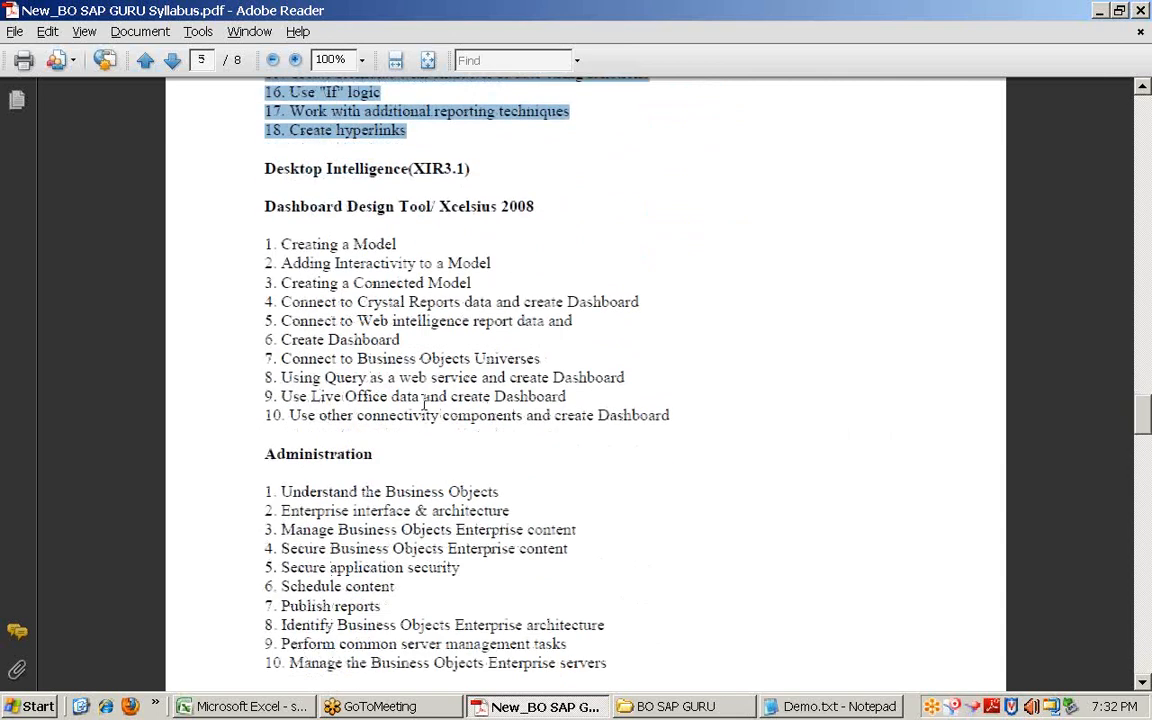
scroll(424, 401, "down", 4)
left_click_drag(240, 422, 451, 525)
scroll(451, 525, "down", 5)
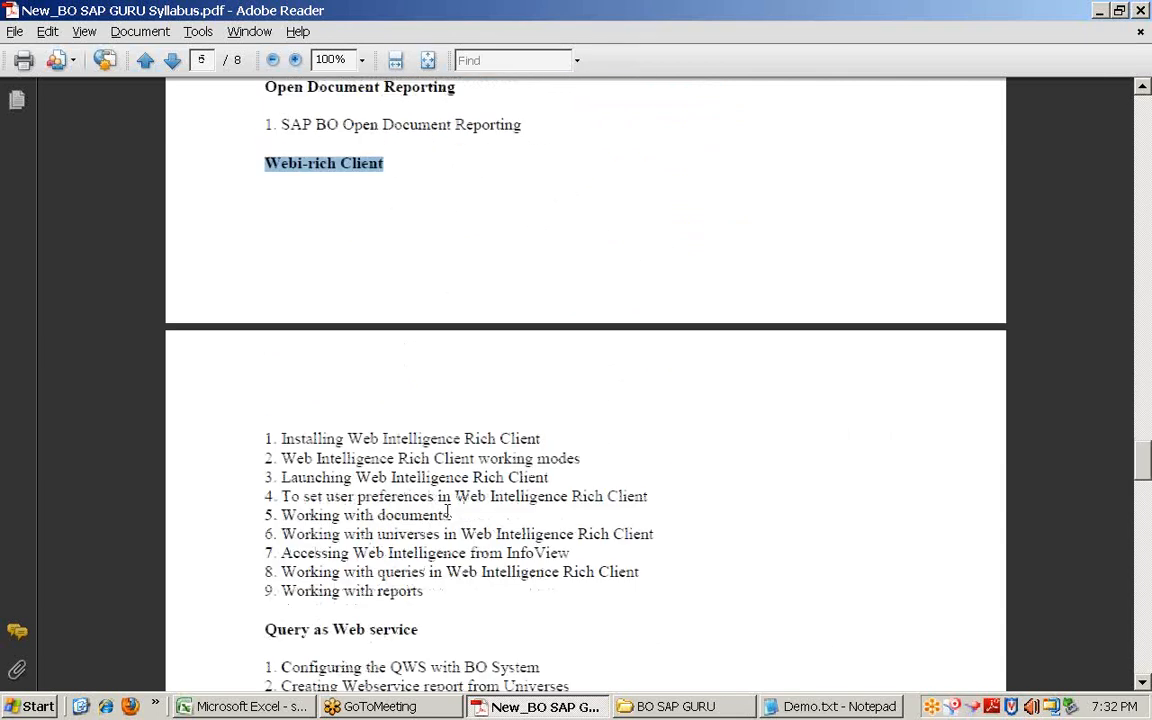
Step: Extend the highlight over the Webi-rich Client topics and scroll ahead to page 6
left_click(432, 591, "shift")
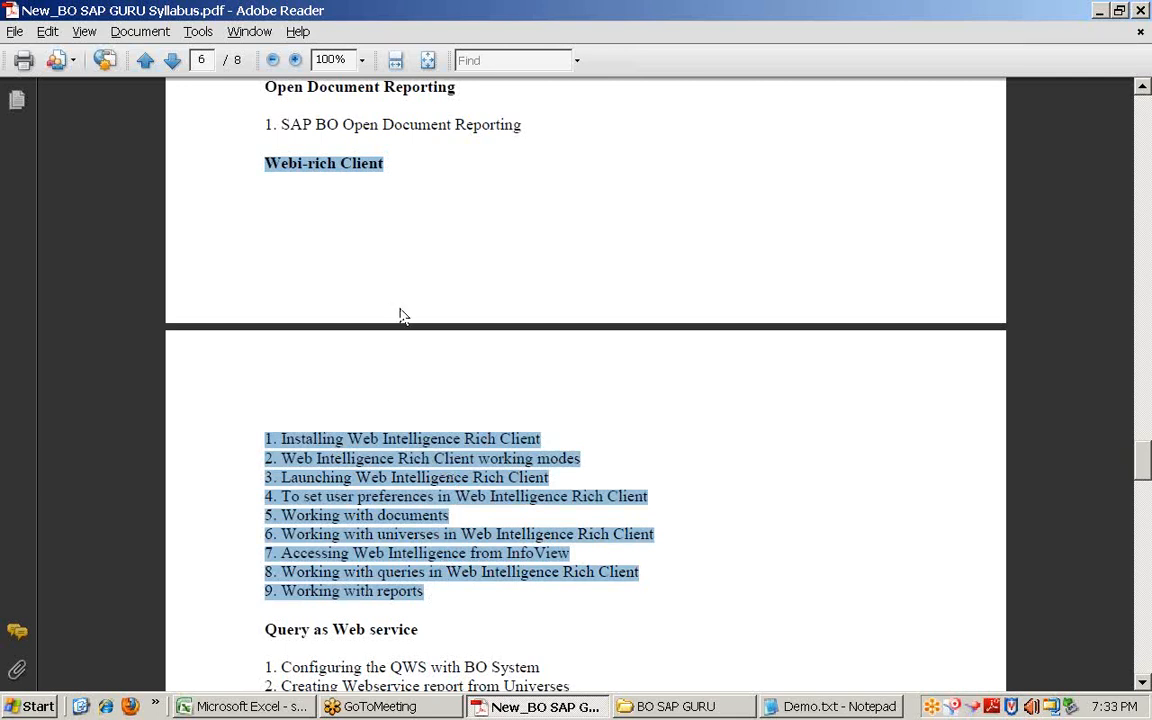
scroll(437, 490, "down", 3)
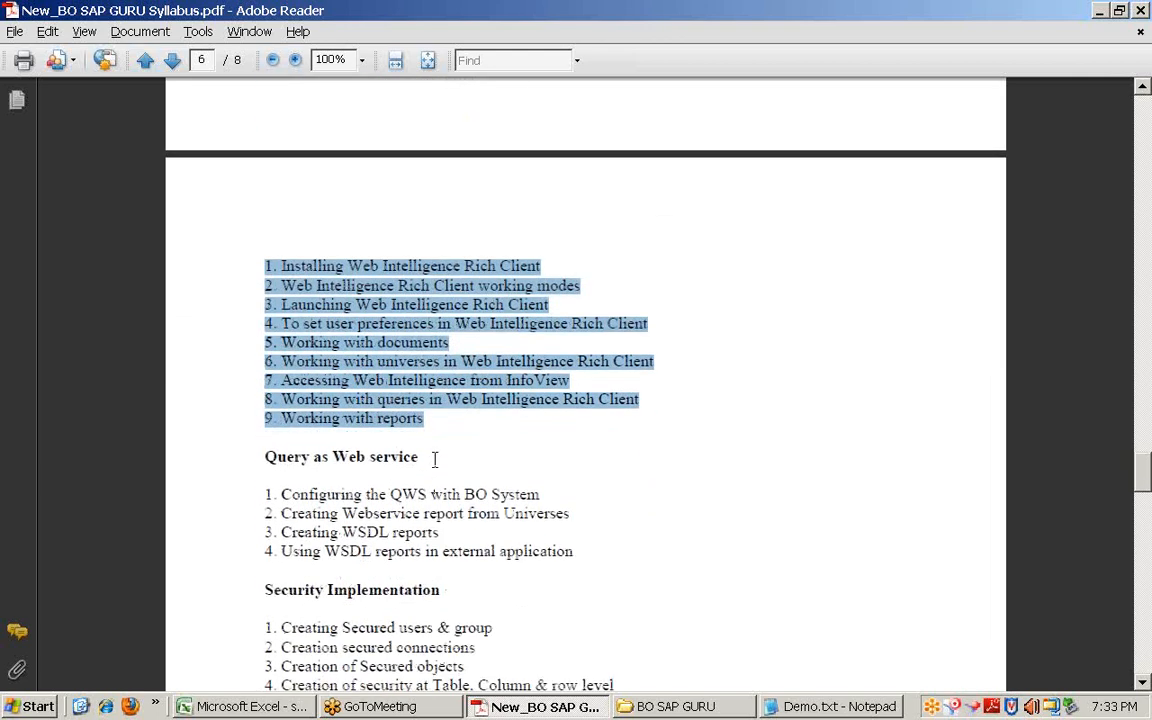
scroll(434, 458, "down", 3)
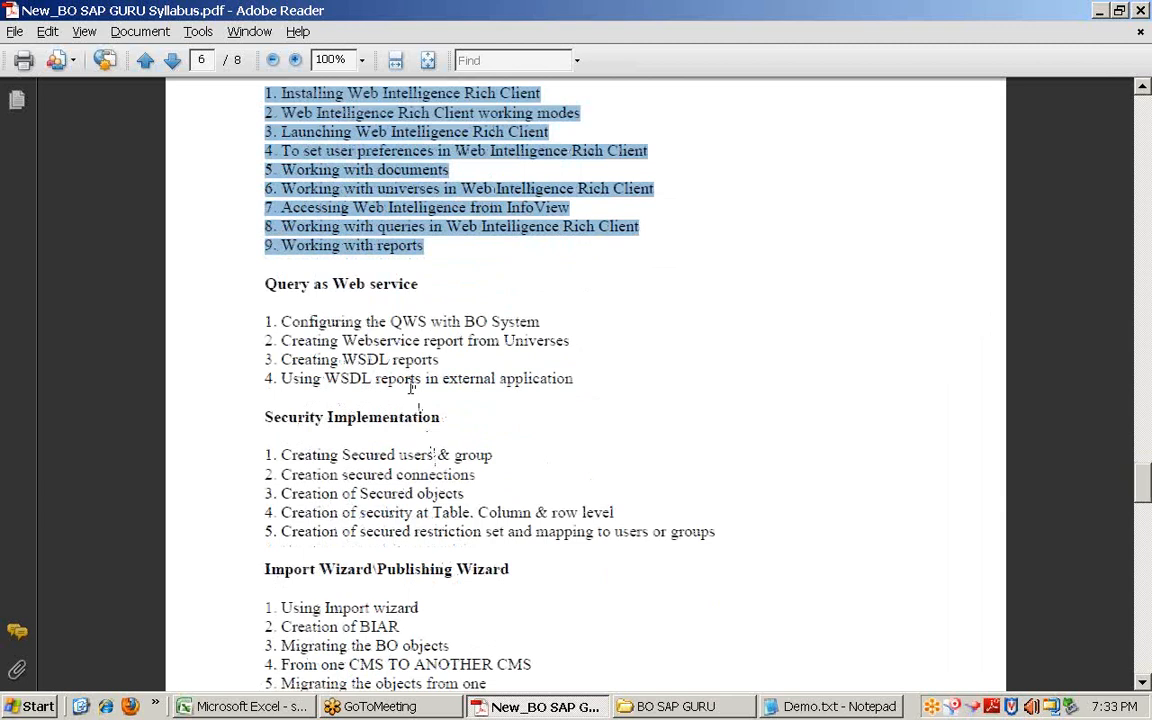
scroll(411, 400, "down", 10)
scroll(420, 545, "down", 11)
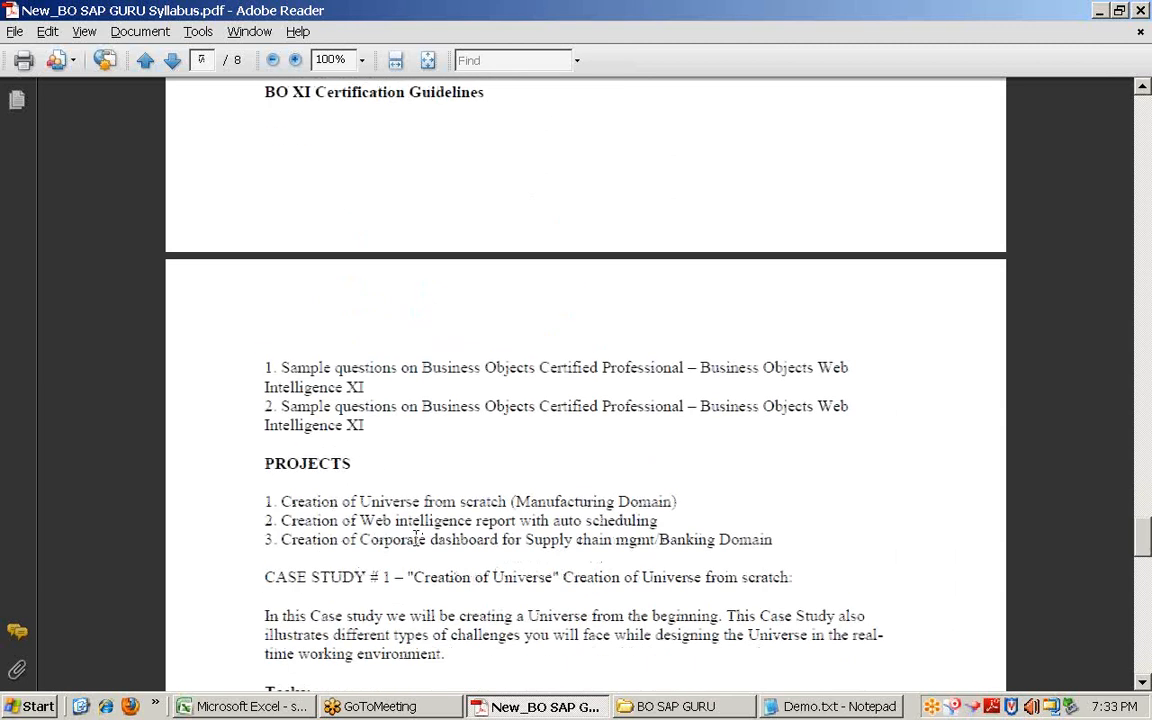
Step: Scroll back to page 5, showing the Dashboard Design Tool/Xcelsius 2008 and Administration sections
scroll(418, 545, "up", 18)
scroll(415, 540, "down", 4)
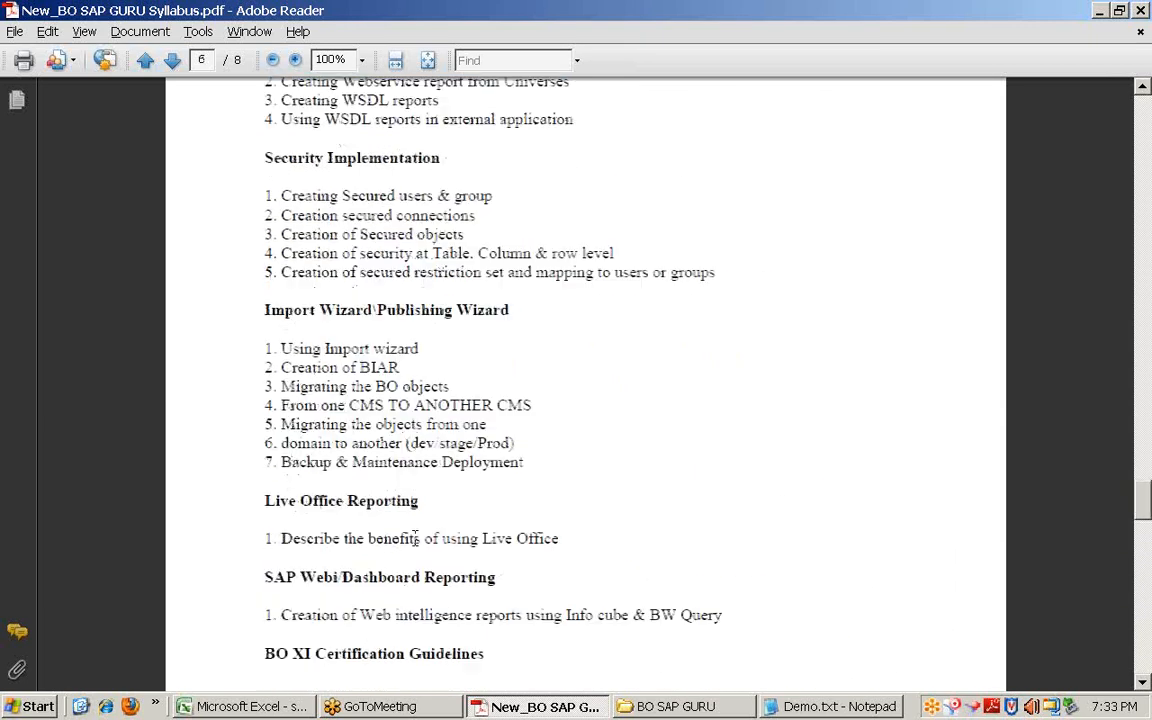
scroll(415, 540, "up", 5)
scroll(413, 537, "up", 13)
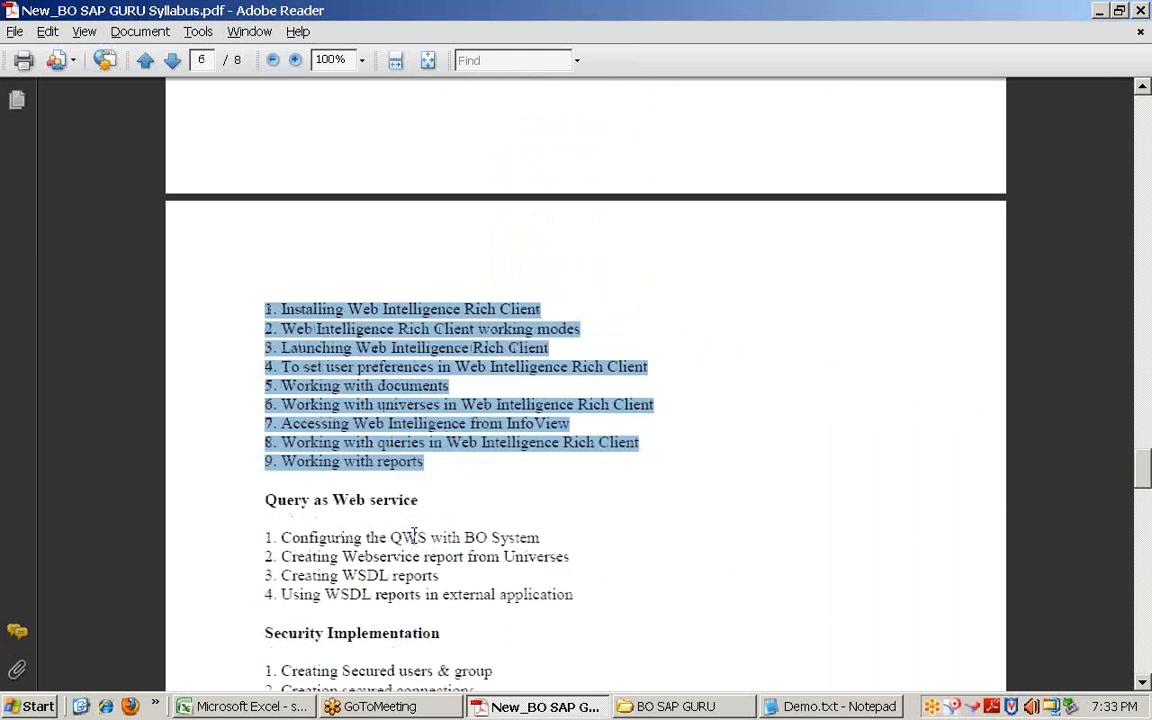
scroll(413, 537, "up", 4)
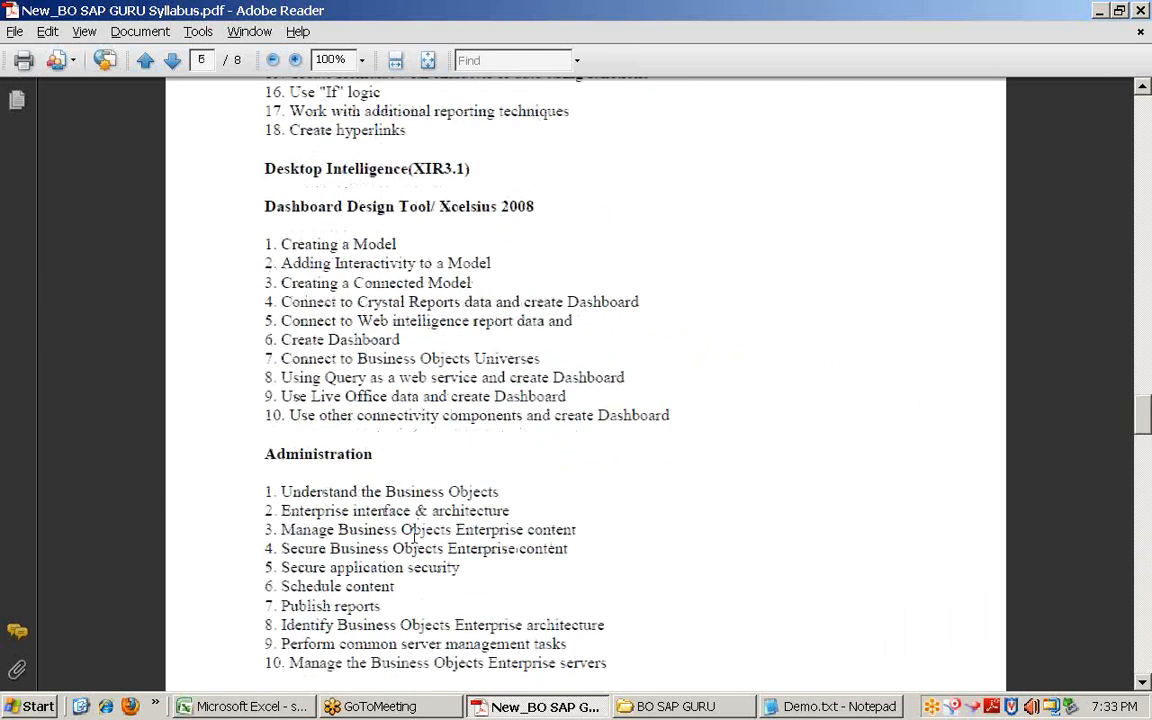
left_click_drag(263, 212, 676, 414)
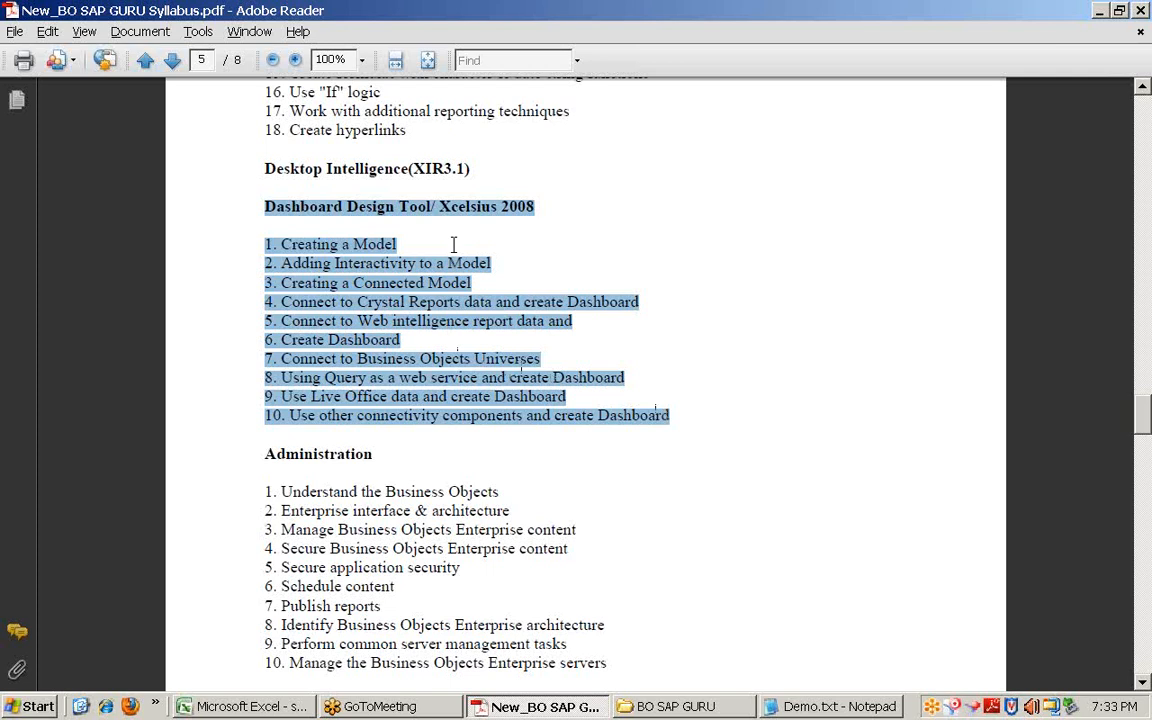
left_click_drag(468, 169, 245, 145)
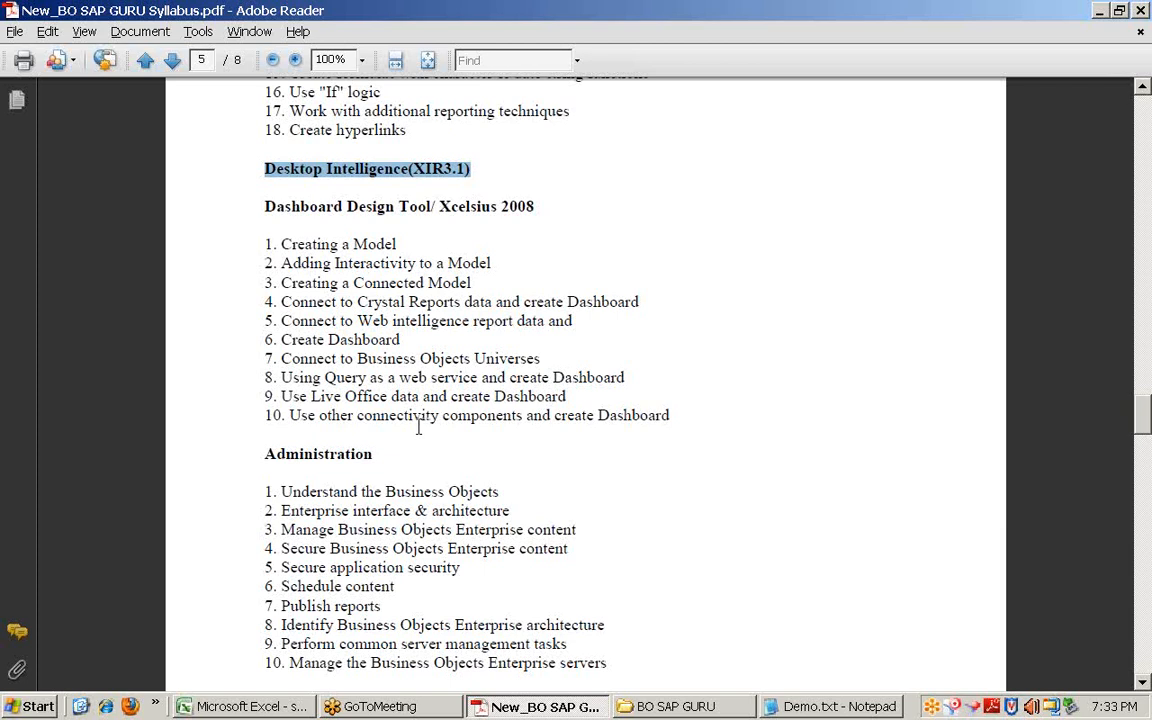
scroll(418, 425, "down", 5)
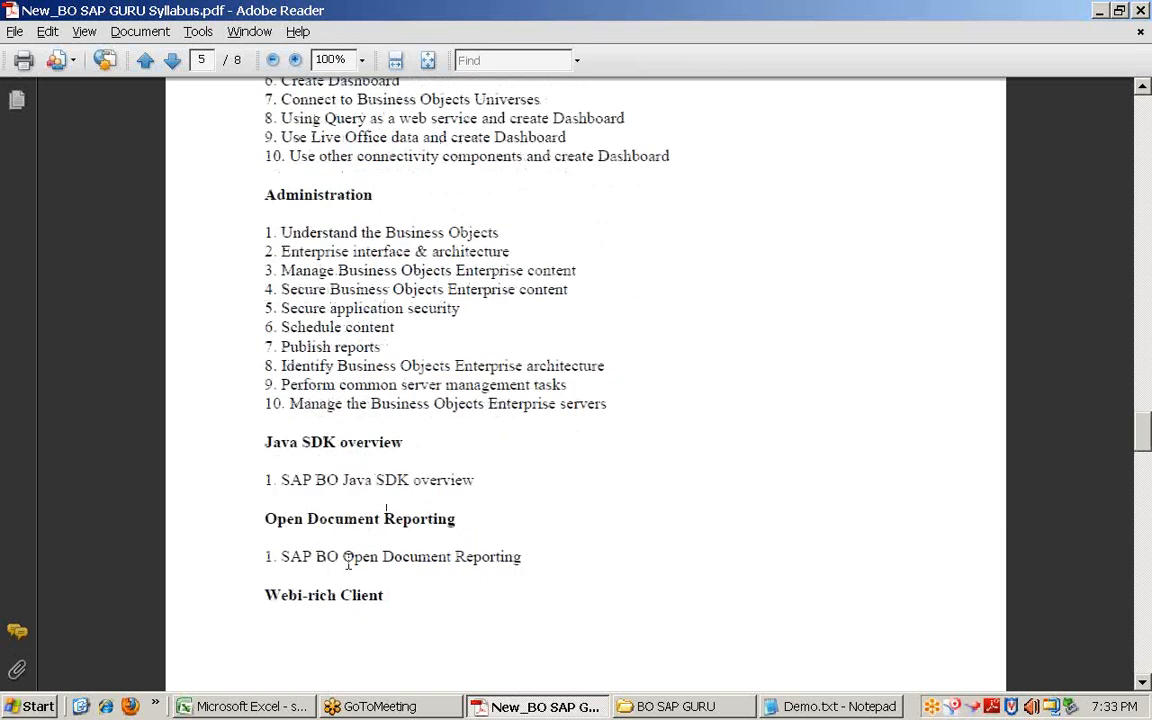
left_click_drag(266, 595, 384, 595)
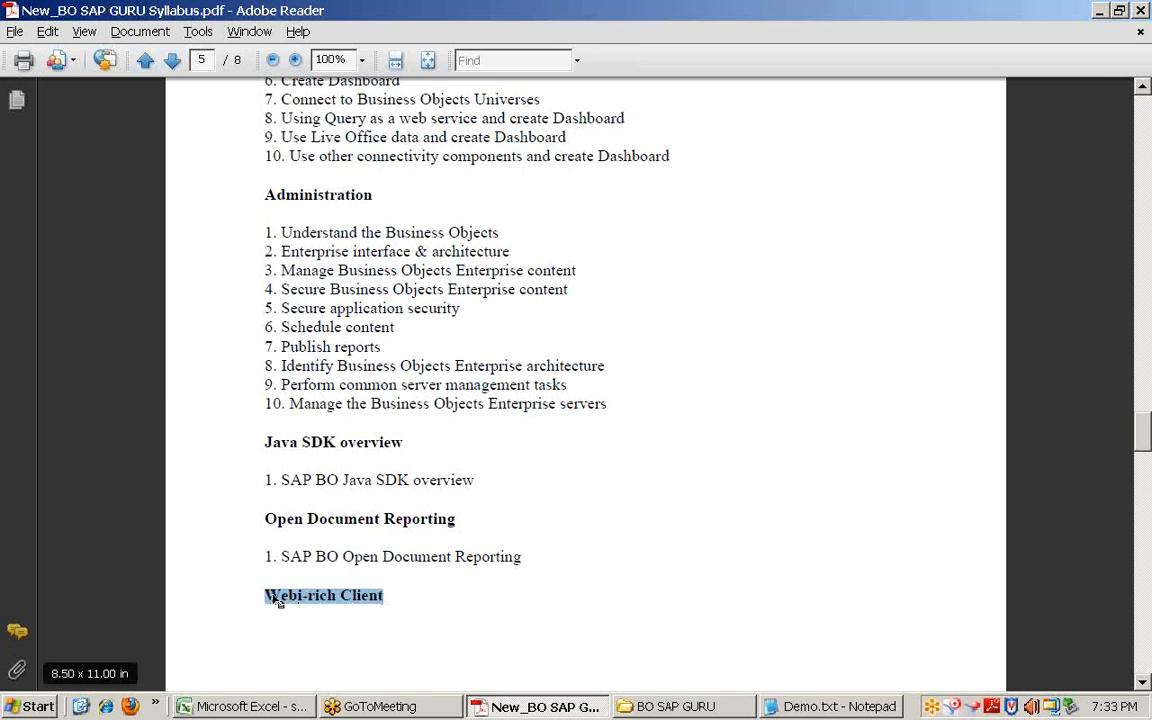
scroll(272, 598, "up", 5)
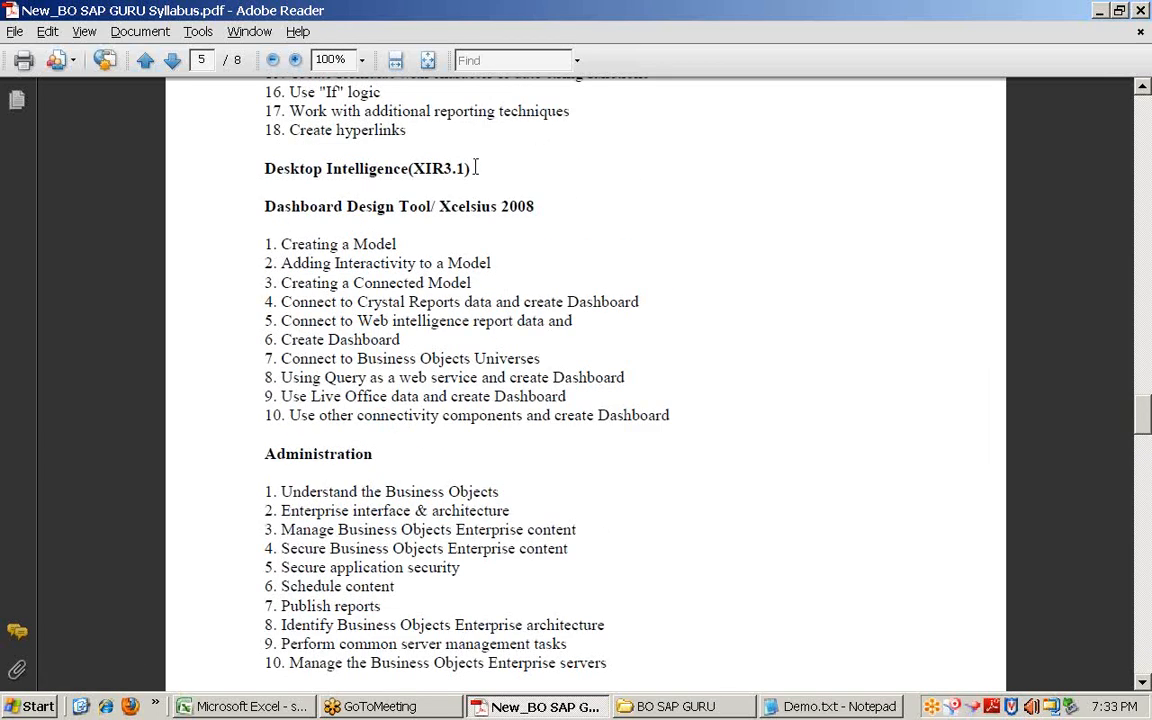
Step: Highlight the Desktop Intelligence (XIR3.1) and Xcelsius 2008 headings, plus the Universes and Live Office items
left_click_drag(473, 166, 266, 163)
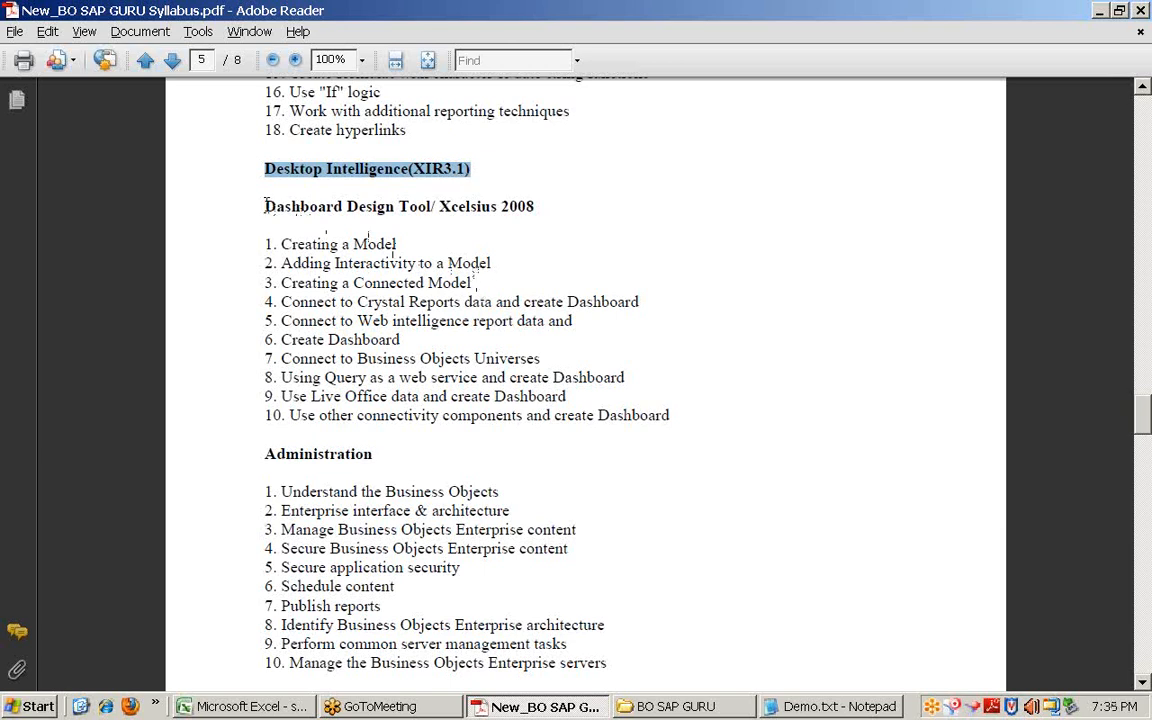
left_click_drag(265, 206, 534, 208)
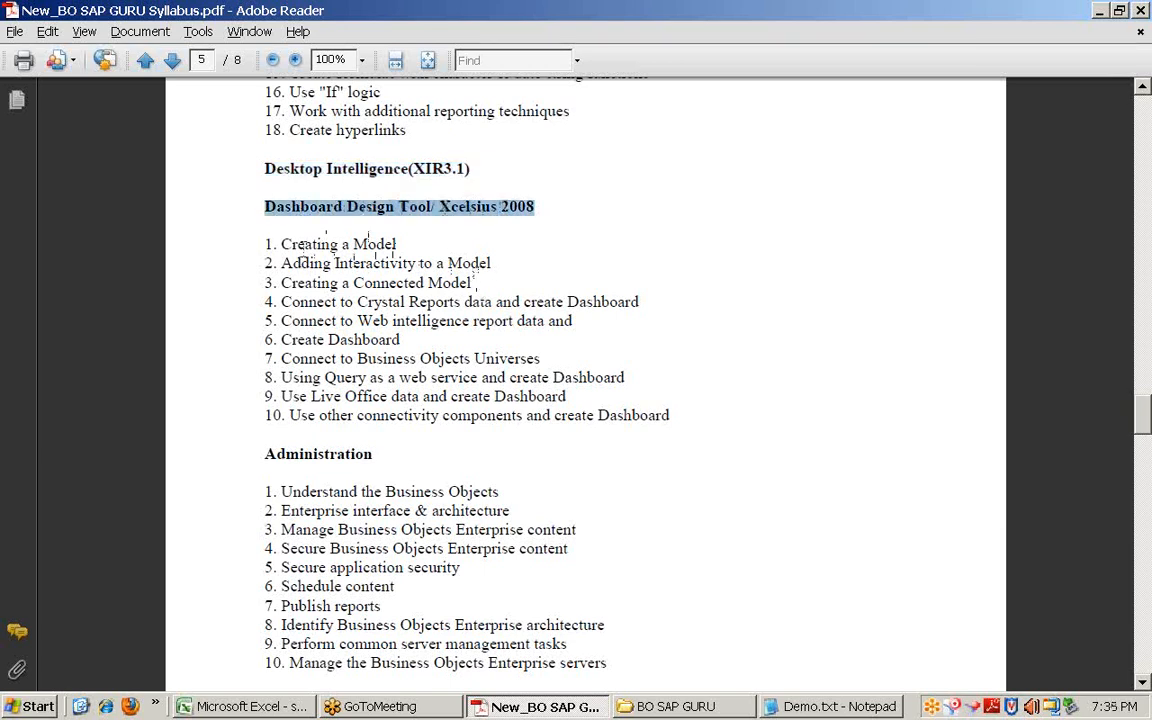
scroll(436, 335, "down", 5)
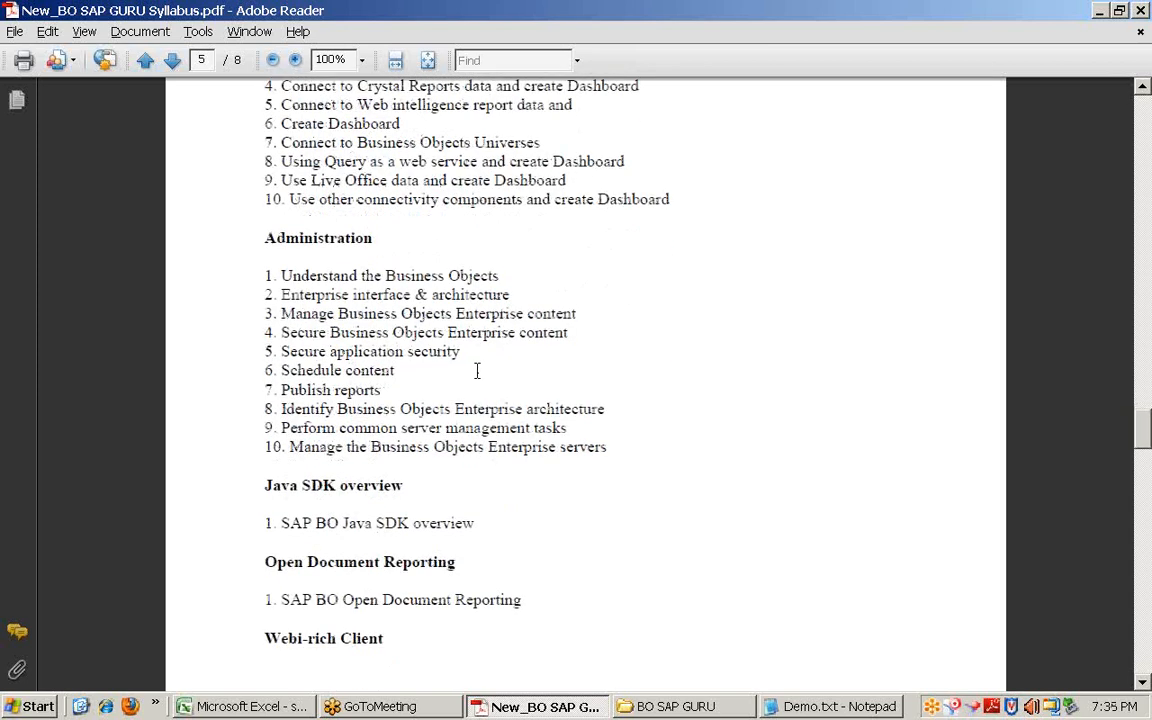
left_click_drag(357, 143, 560, 160)
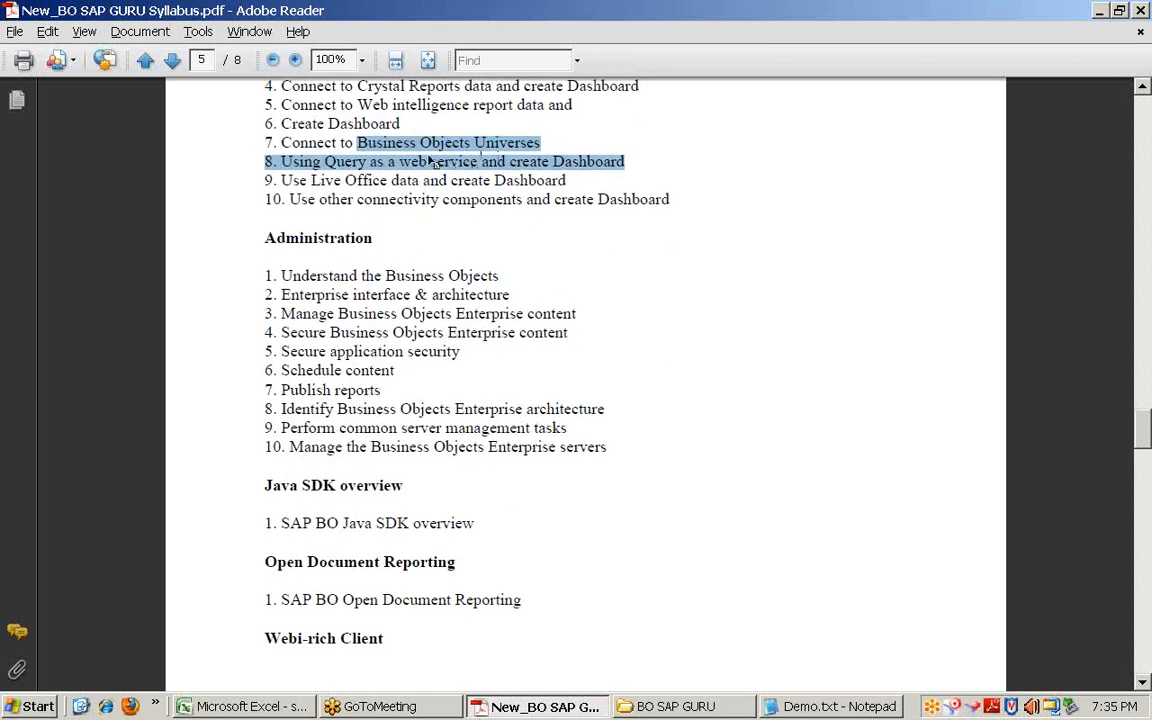
left_click_drag(311, 180, 490, 181)
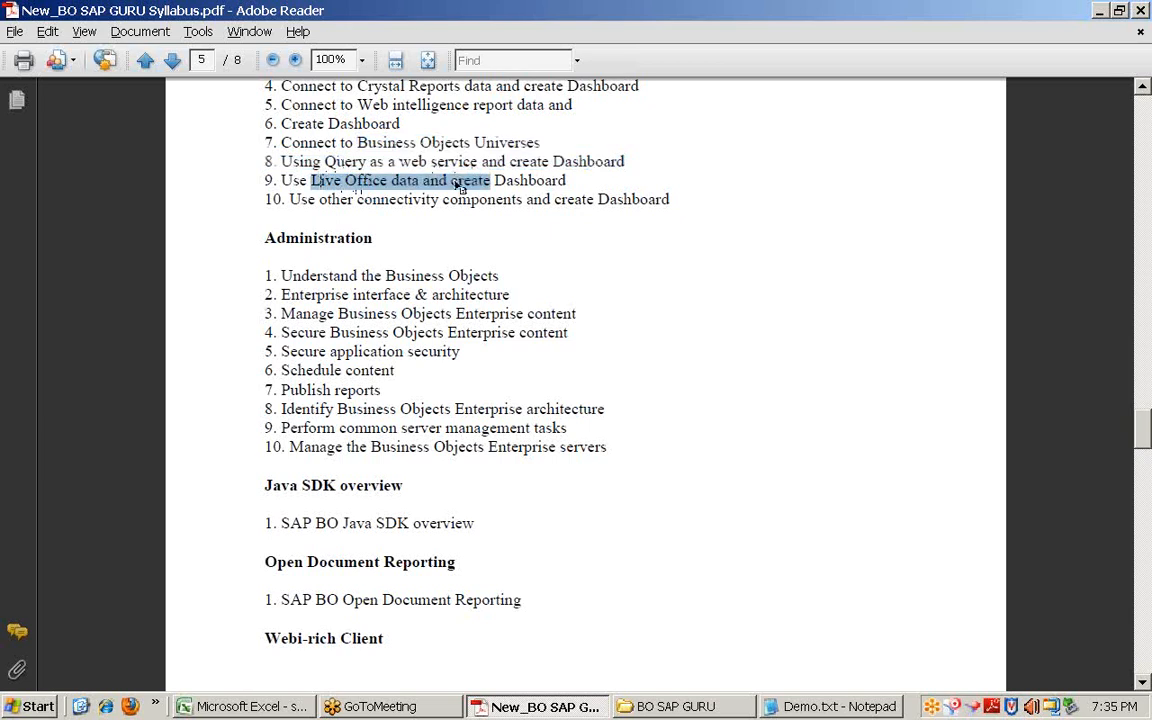
Step: Review pages 4–5, selecting one more block of topics, then bring Demo.txt in Notepad forward
scroll(455, 263, "down", 8)
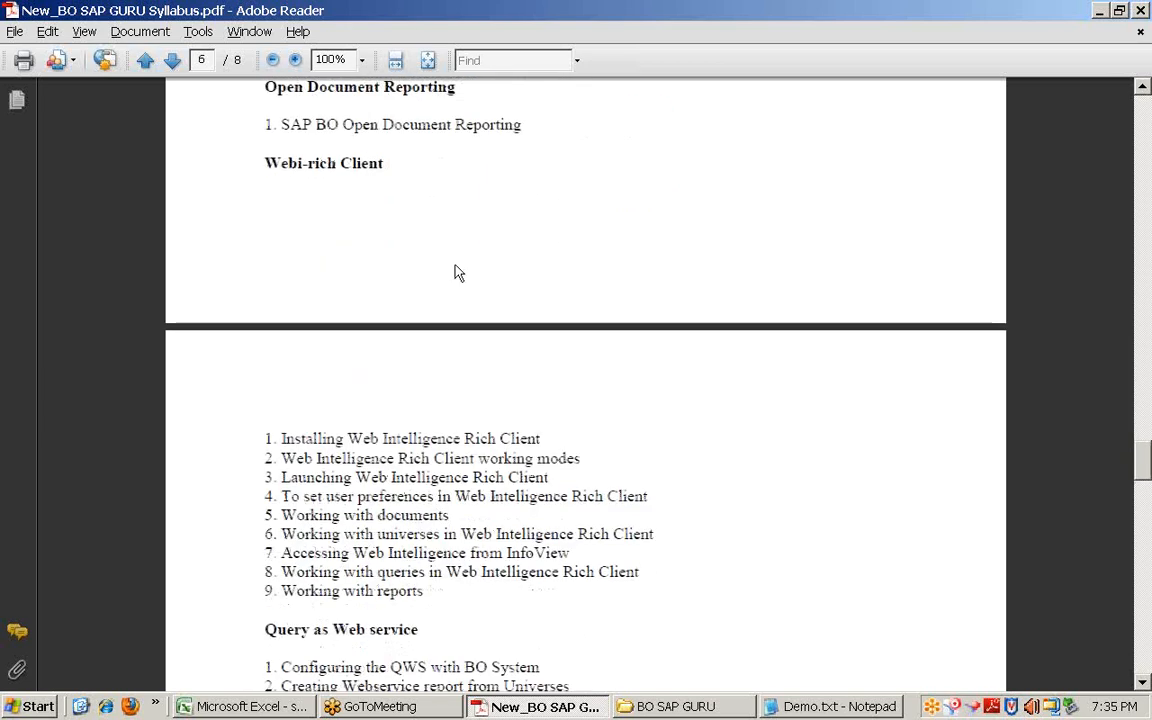
scroll(445, 219, "up", 15)
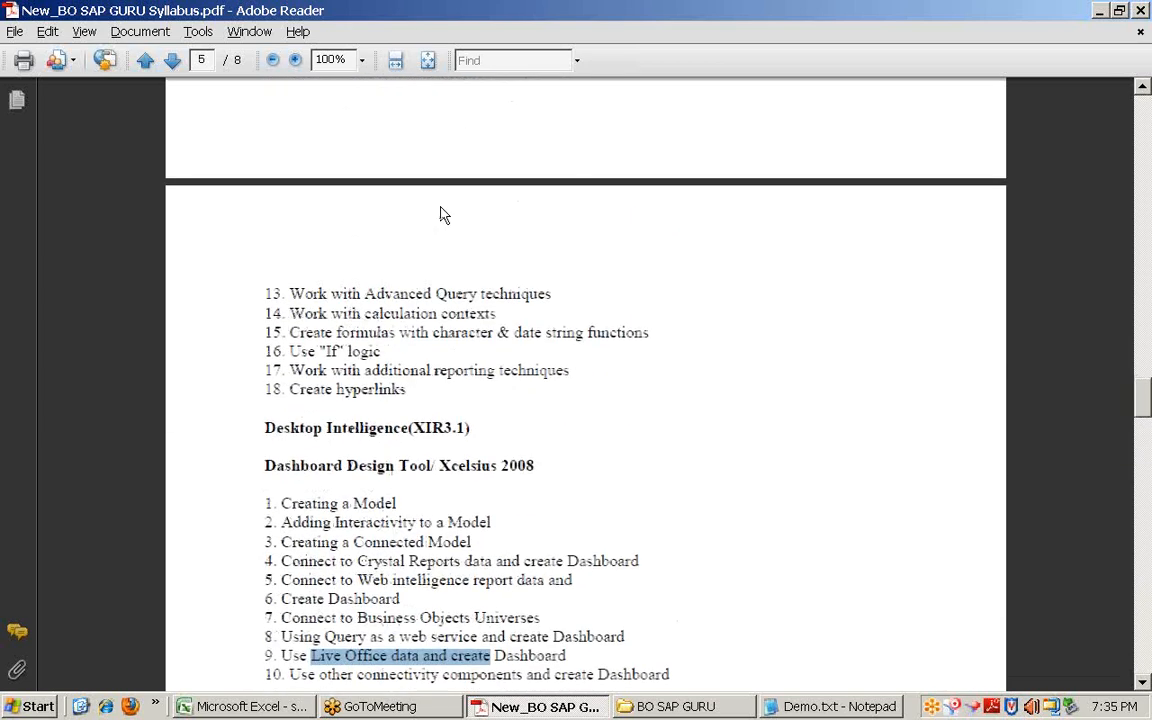
scroll(445, 216, "up", 15)
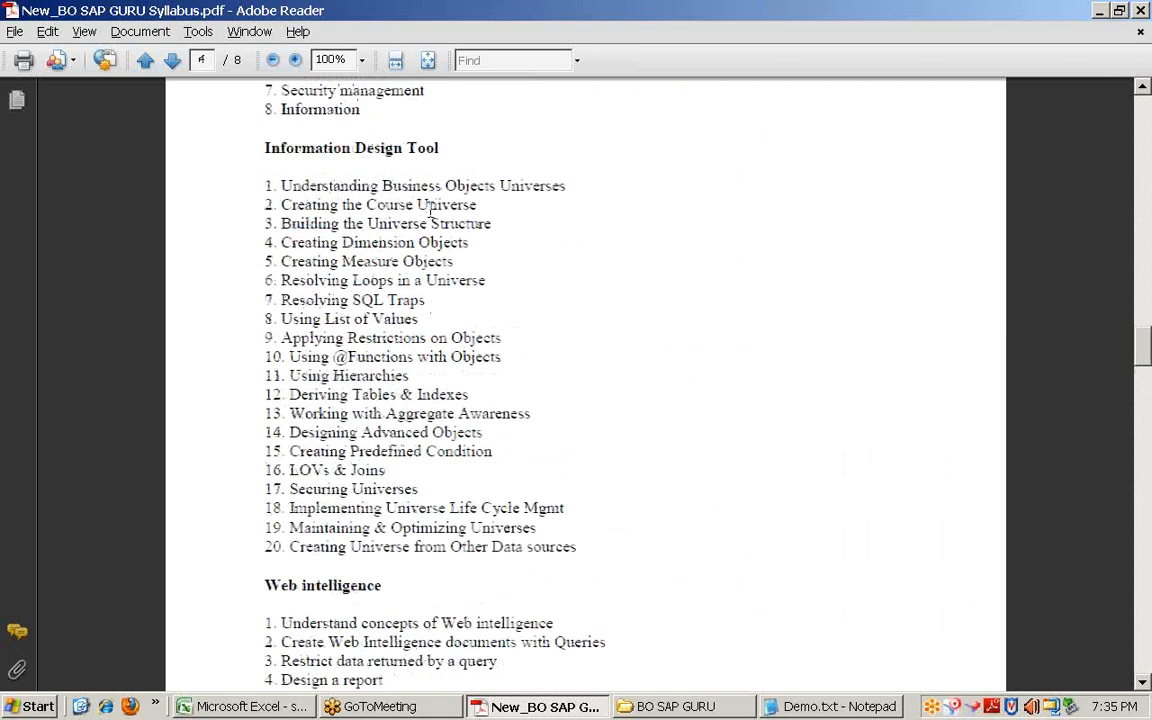
scroll(430, 208, "up", 4)
scroll(430, 210, "down", 20)
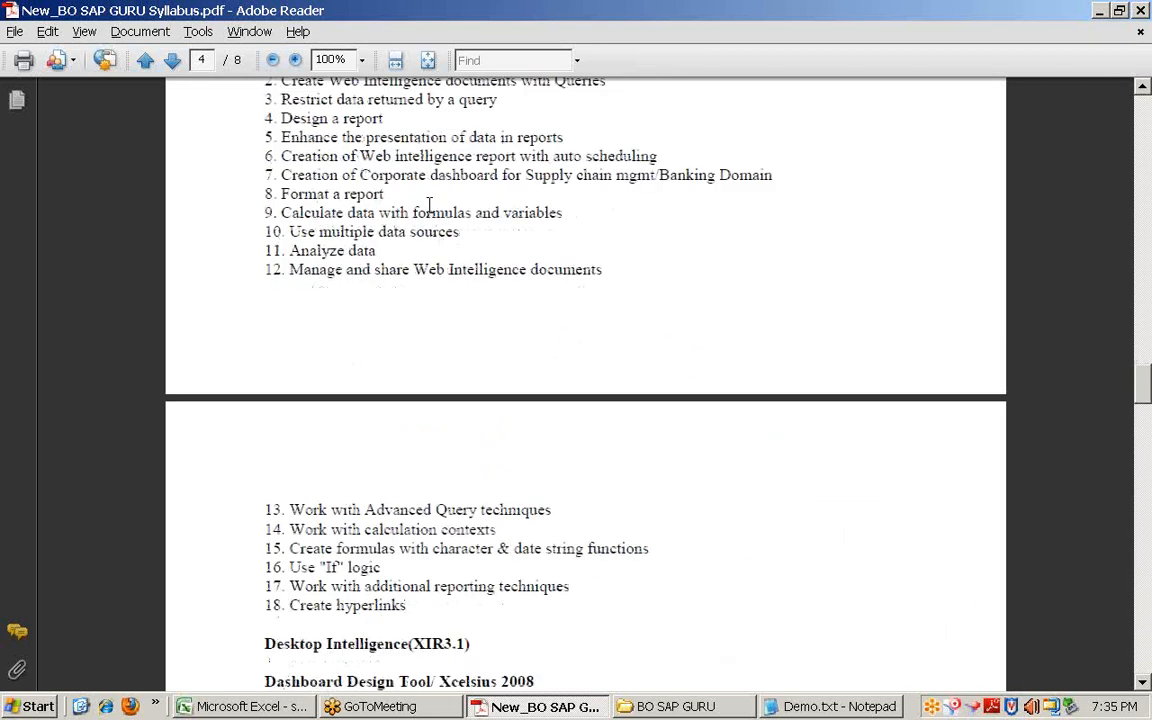
scroll(430, 208, "down", 4)
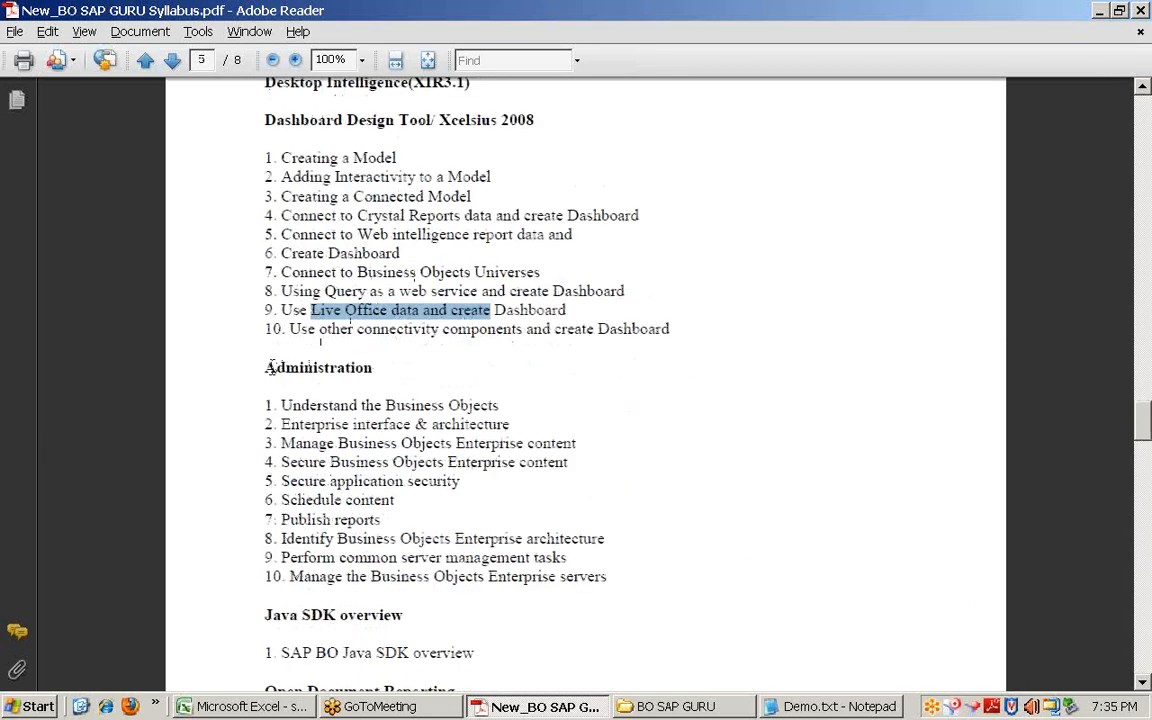
left_click_drag(268, 367, 620, 578)
scroll(527, 390, "down", 4)
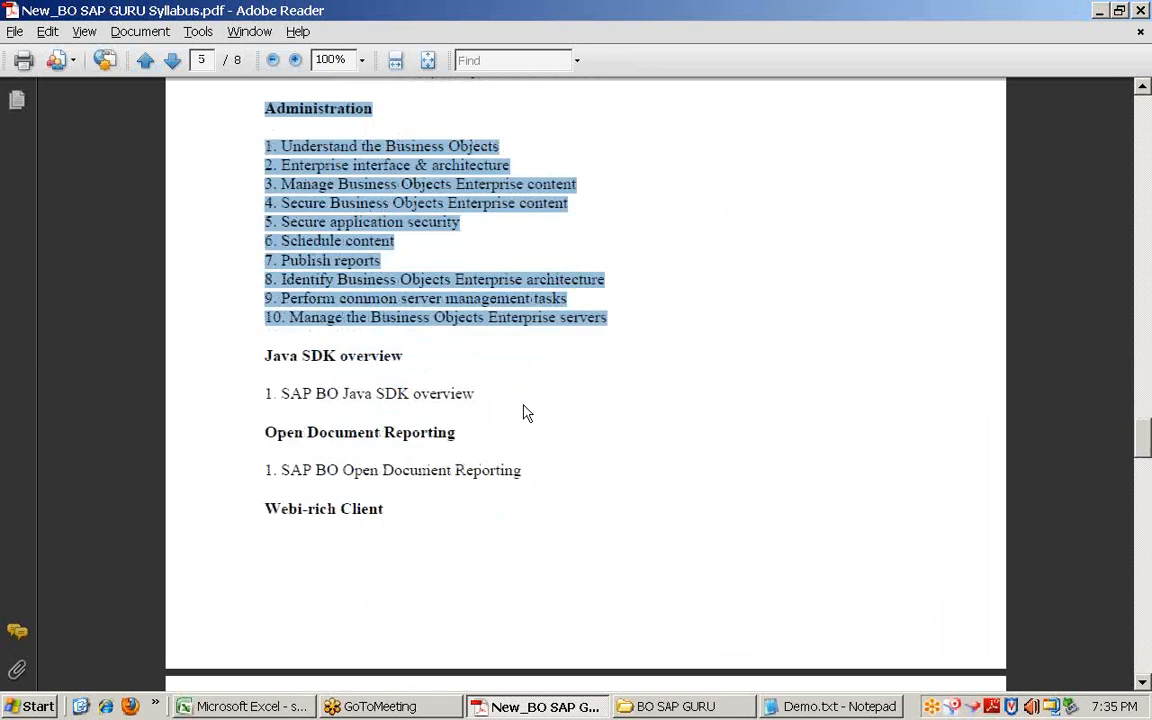
scroll(527, 408, "up", 2)
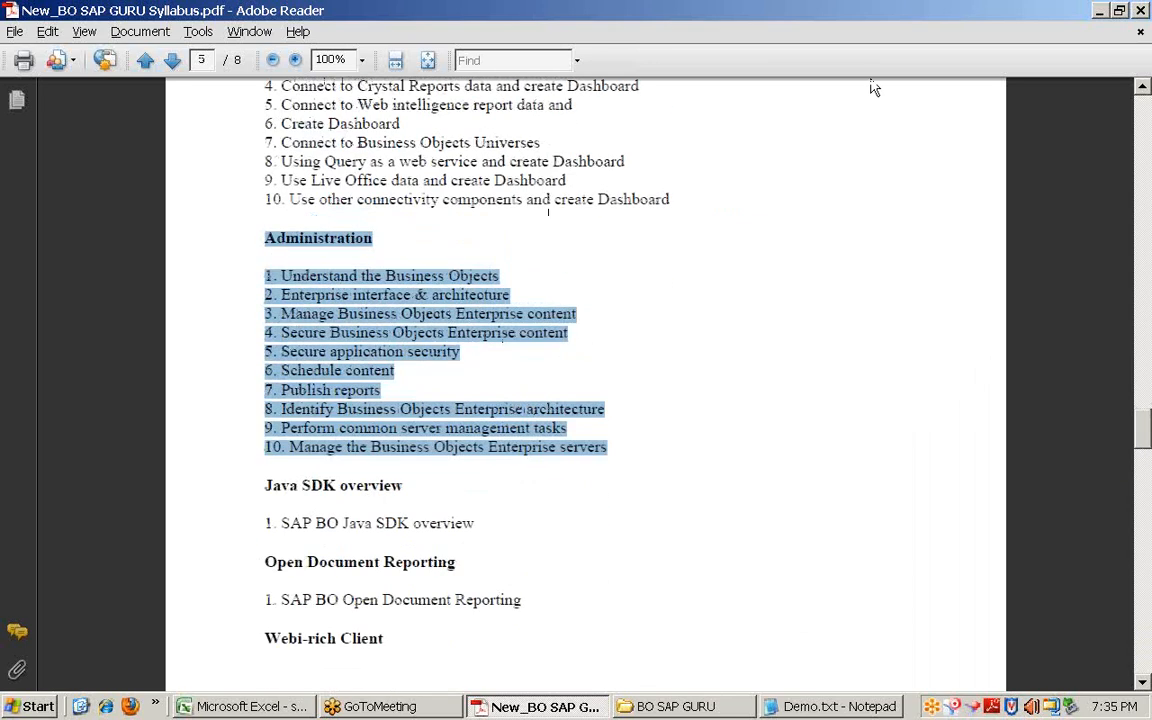
left_click(572, 710)
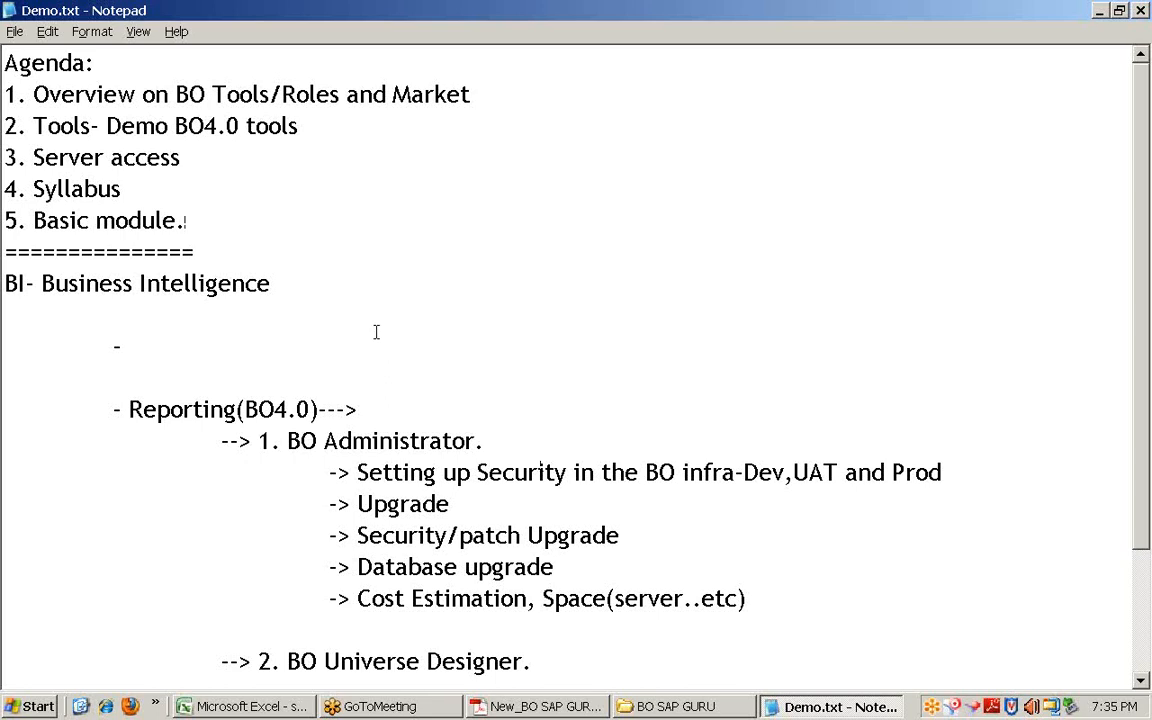
left_click_drag(3, 125, 5, 94)
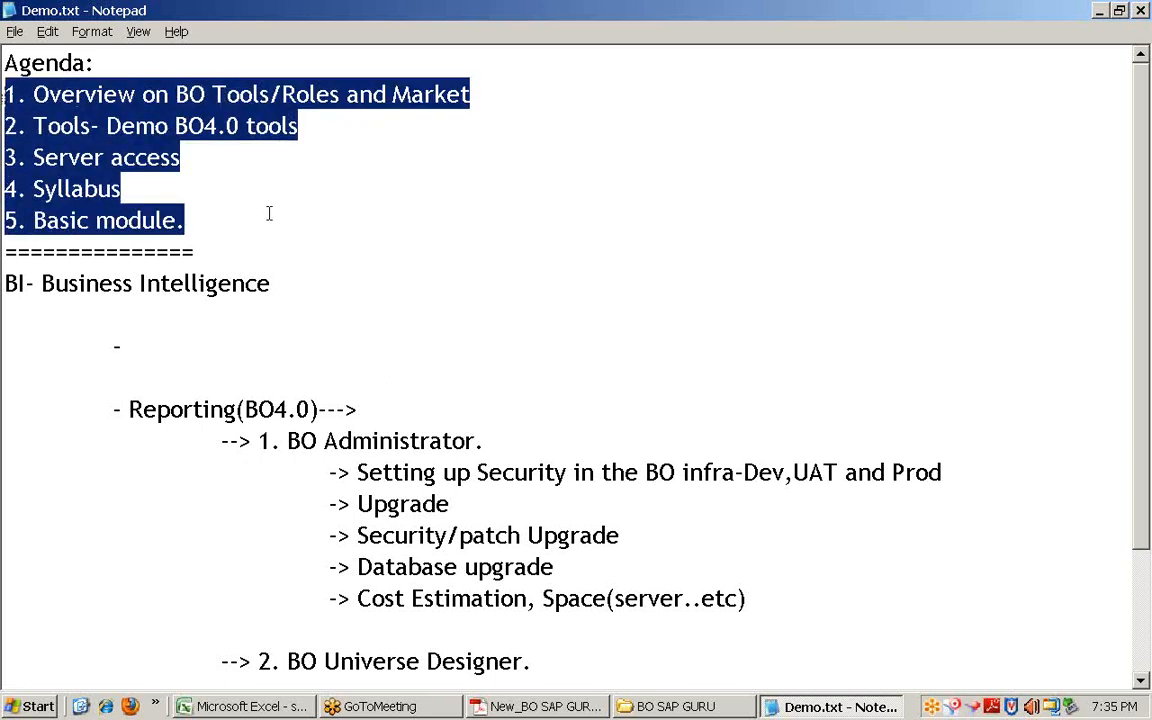
left_click(190, 220)
left_click_drag(190, 220, 4, 94)
left_click(190, 160)
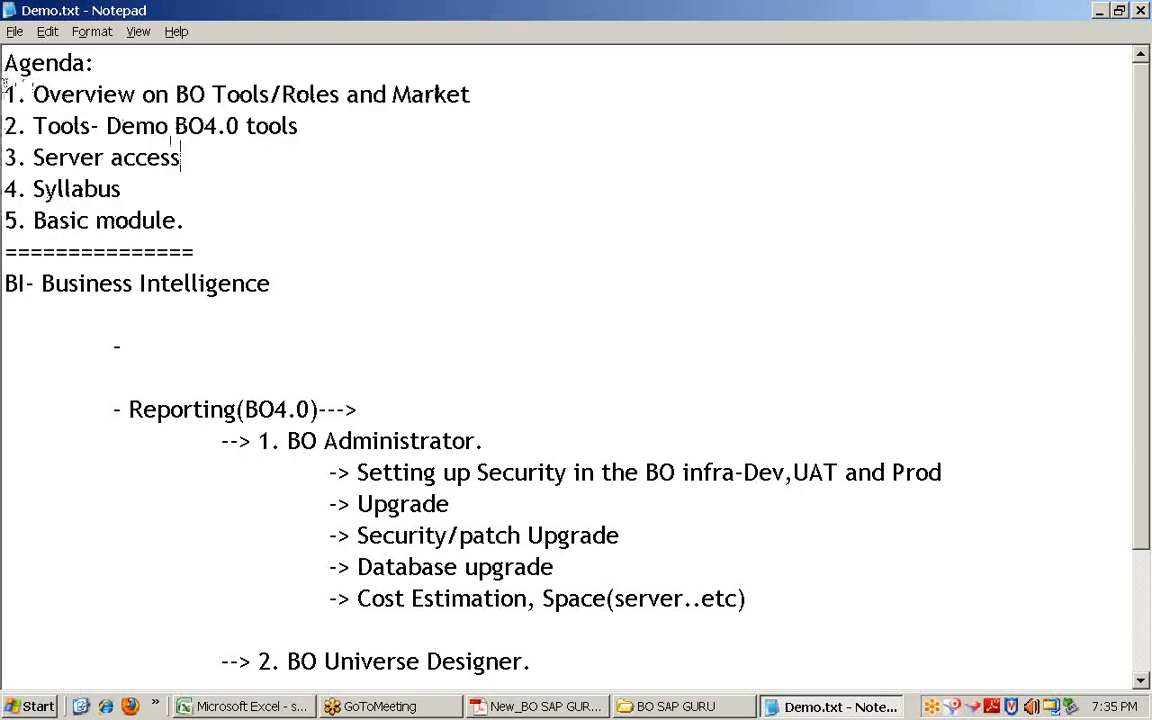
left_click_drag(5, 92, 471, 151)
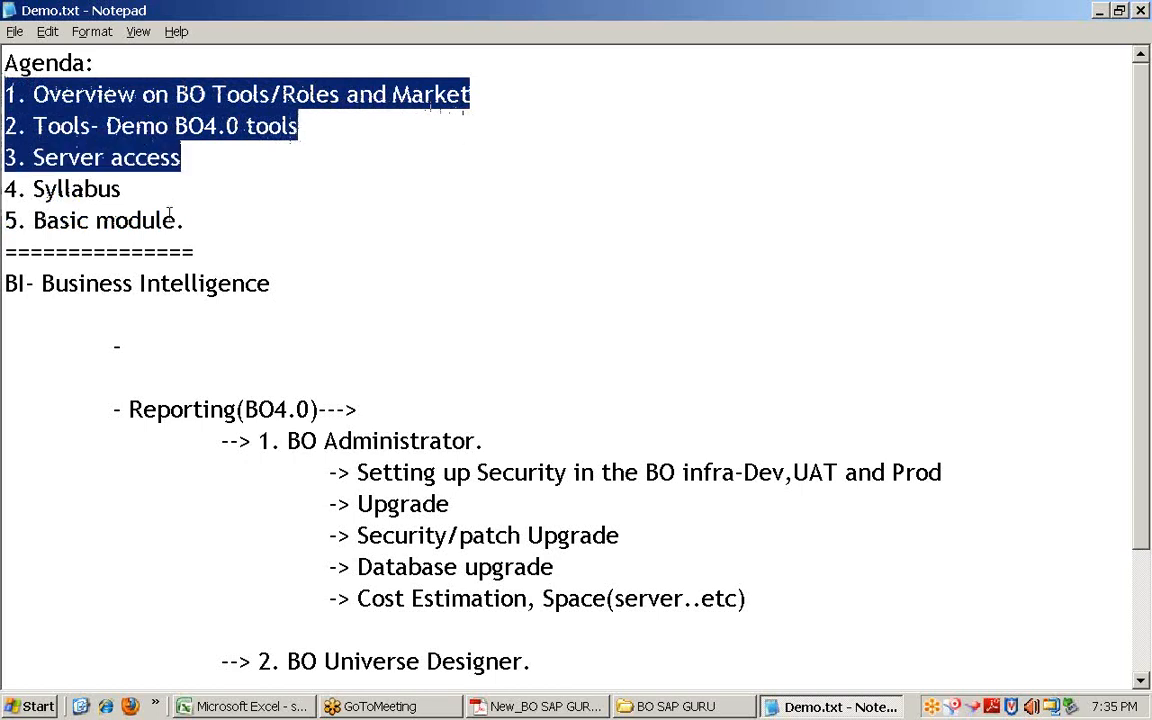
left_click_drag(5, 189, 121, 190)
left_click_drag(216, 226, 3, 189)
scroll(339, 242, "down", 2)
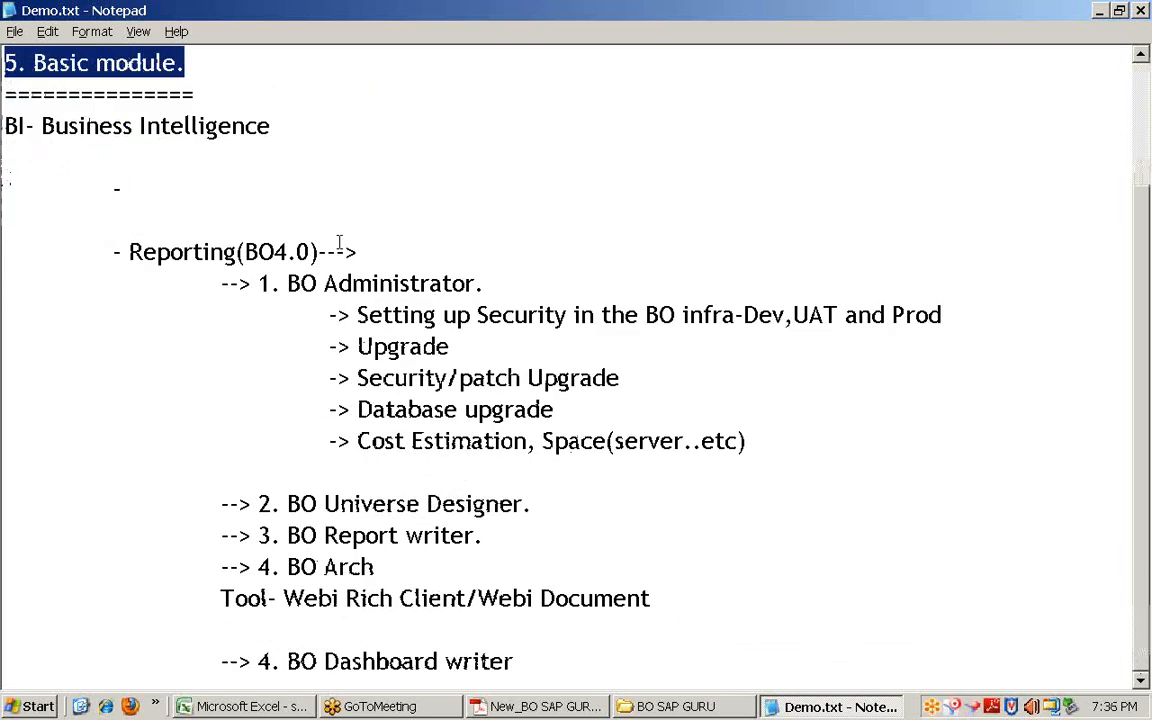
Step: Highlight the first agenda item, then the Administrator, Universe Designer, Report writer and BO Arch lines
scroll(339, 242, "up", 2)
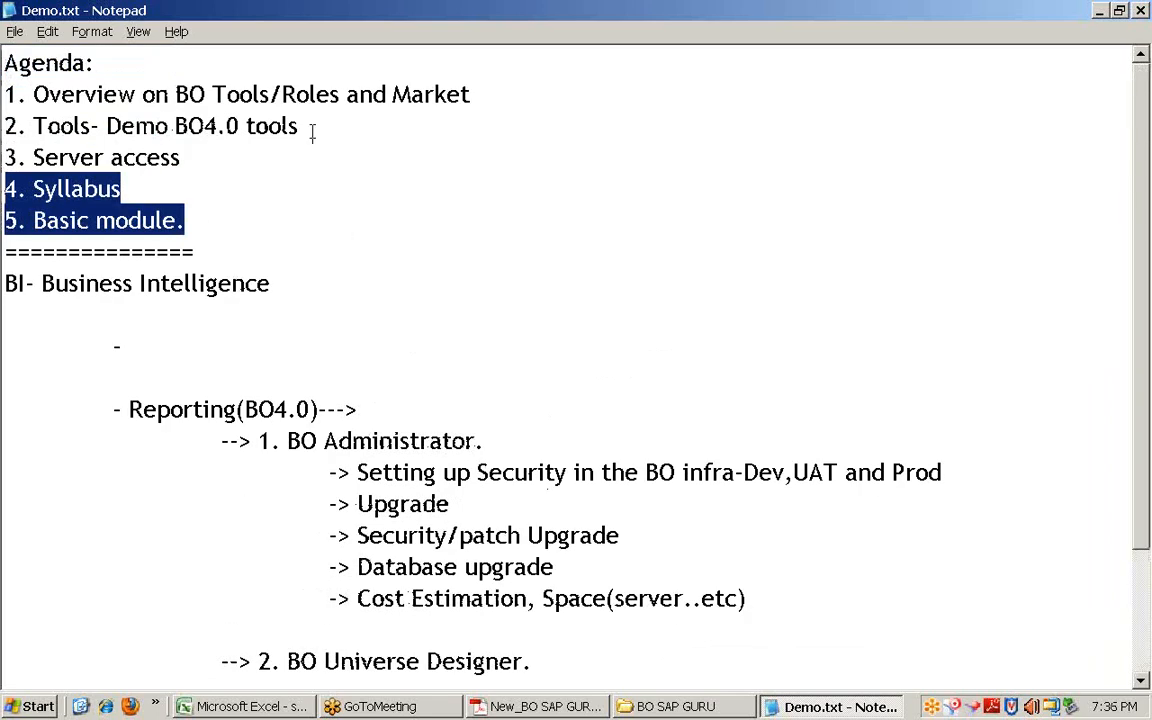
left_click_drag(470, 94, 5, 92)
scroll(296, 262, "down", 2)
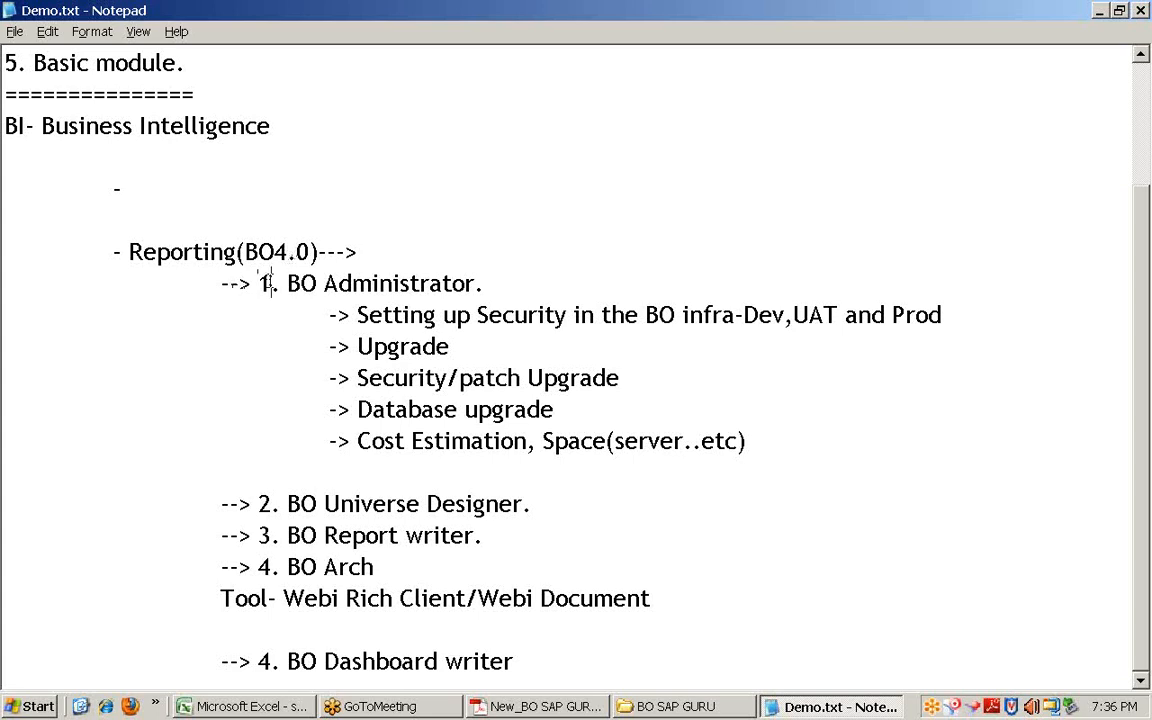
left_click_drag(267, 283, 478, 283)
left_click_drag(284, 503, 514, 503)
left_click_drag(287, 535, 474, 535)
left_click(485, 532)
left_click_drag(384, 567, 258, 567)
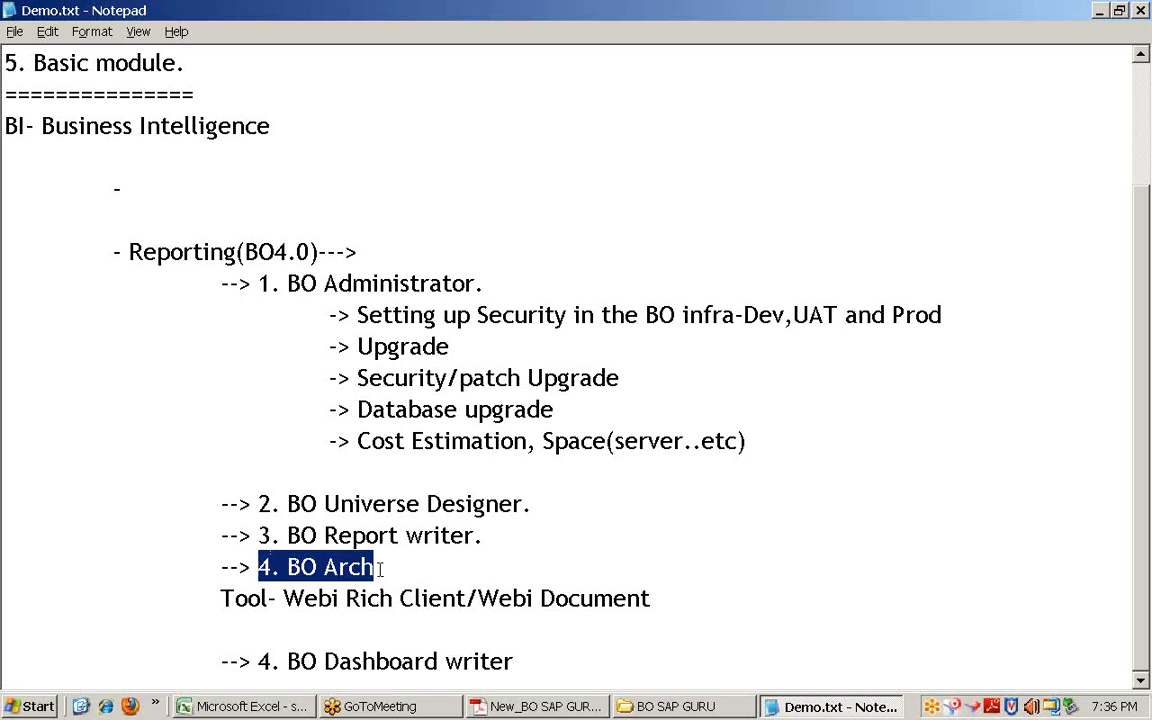
left_click_drag(379, 569, 222, 567)
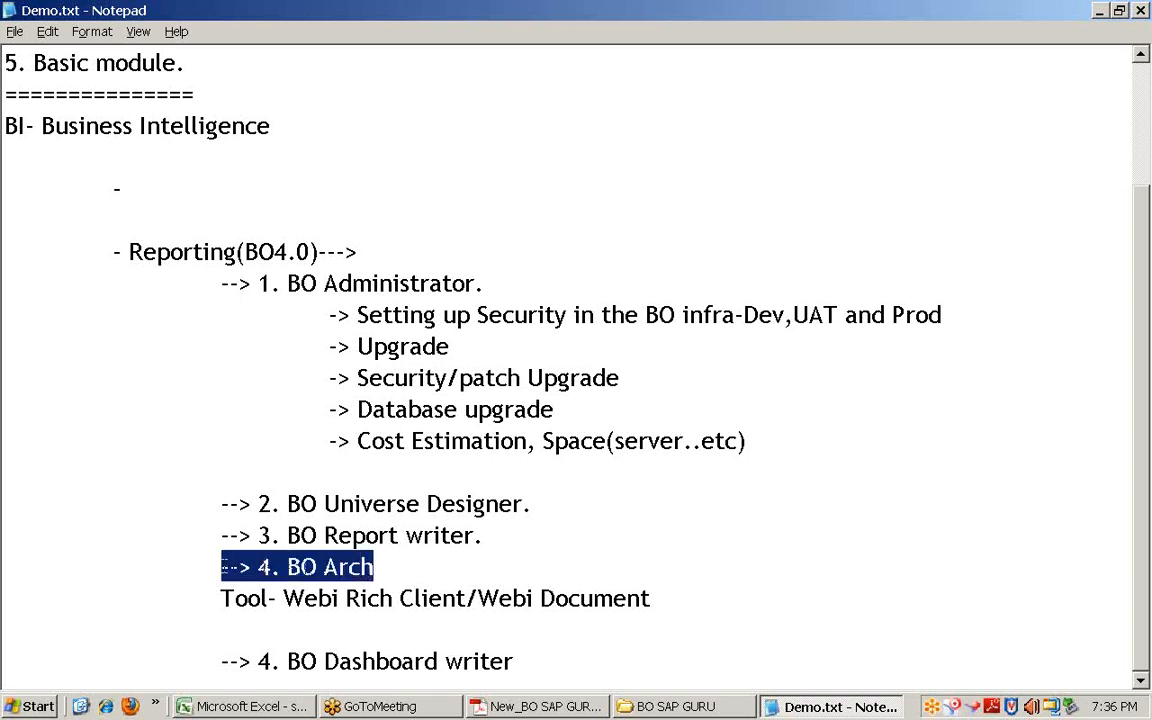
left_click_drag(480, 536, 240, 490)
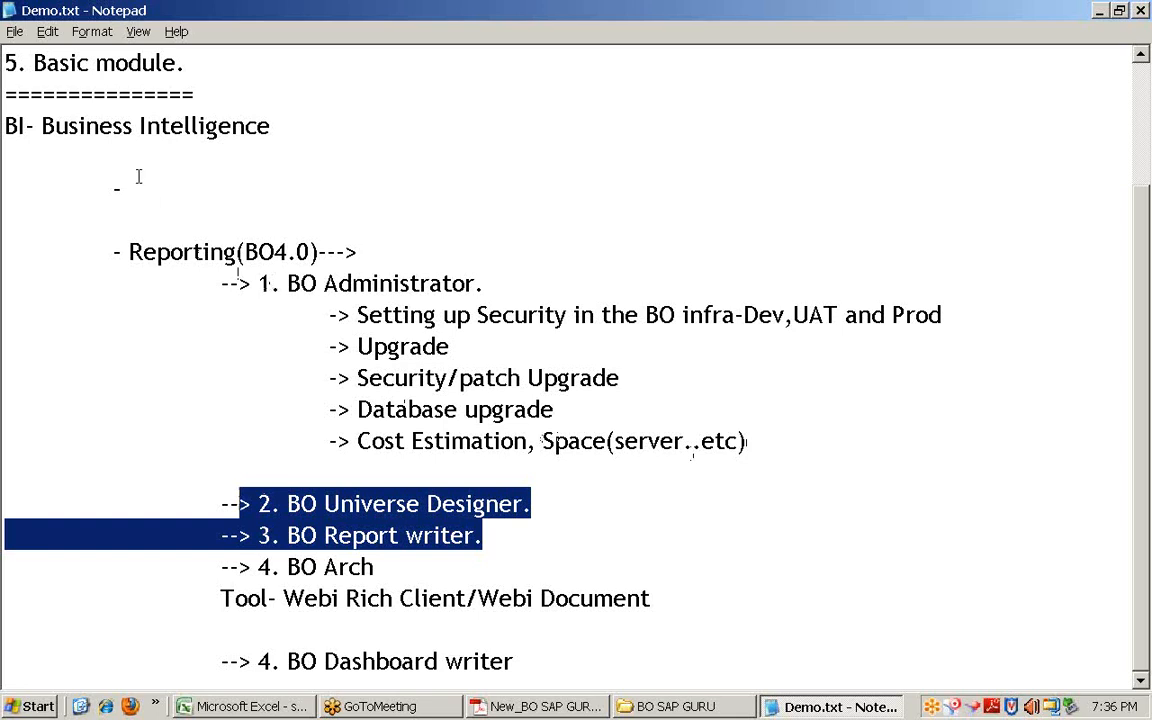
Step: Highlight 'BO Tools/Roles and Market' in the agenda, then the three BO role lines again
scroll(193, 268, "up", 2)
left_click_drag(470, 94, 175, 94)
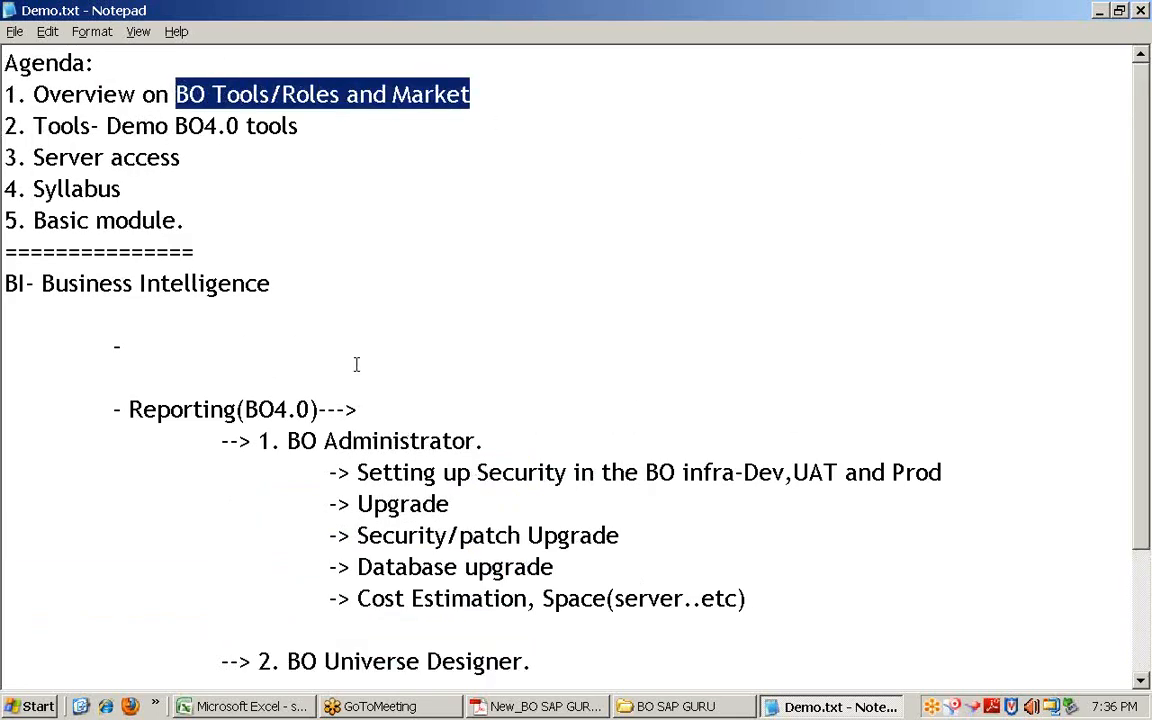
scroll(355, 364, "down", 2)
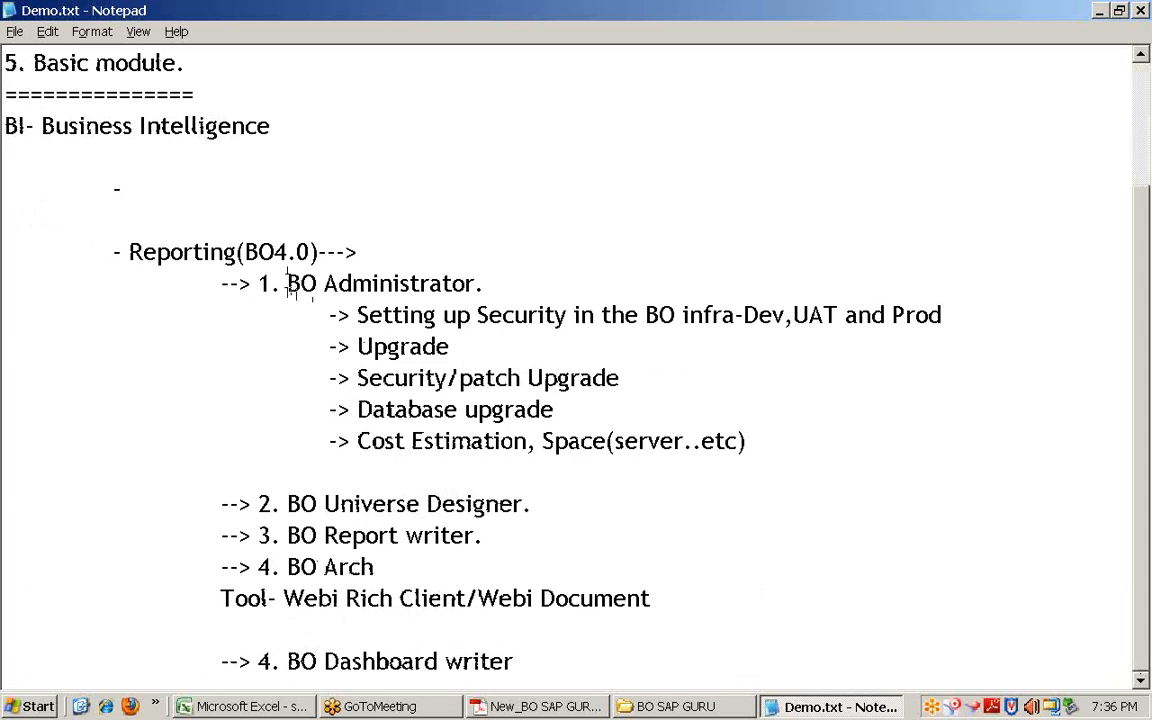
left_click_drag(287, 283, 474, 284)
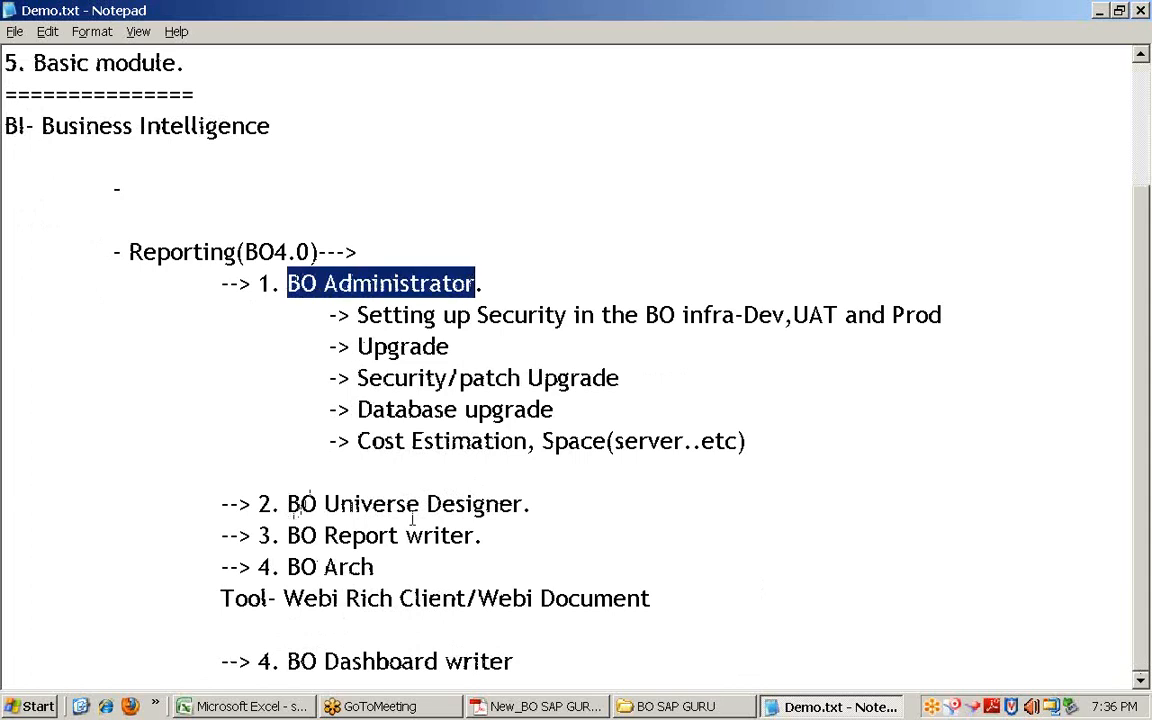
left_click_drag(499, 539, 214, 495)
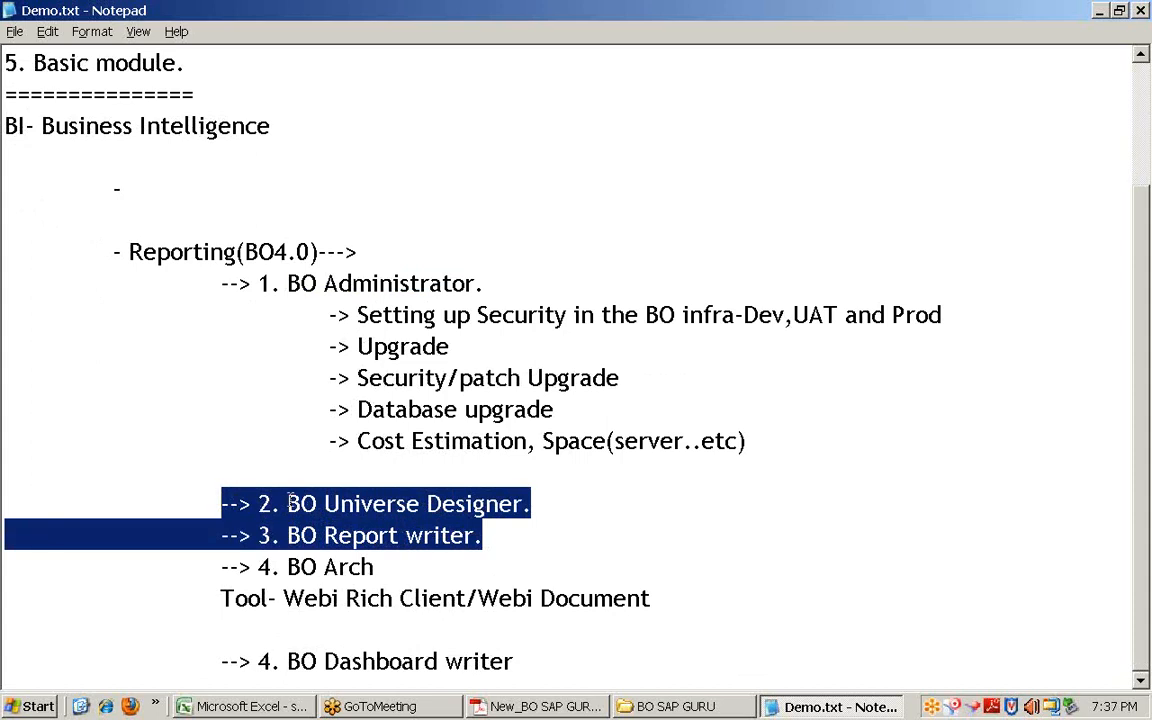
left_click(288, 503)
left_click_drag(288, 503, 224, 504)
left_click(505, 543)
Step: Re-highlight the Universe Designer and Report writer lines, then the whole '1. BO Administrator.' heading
left_click_drag(532, 504, 257, 504)
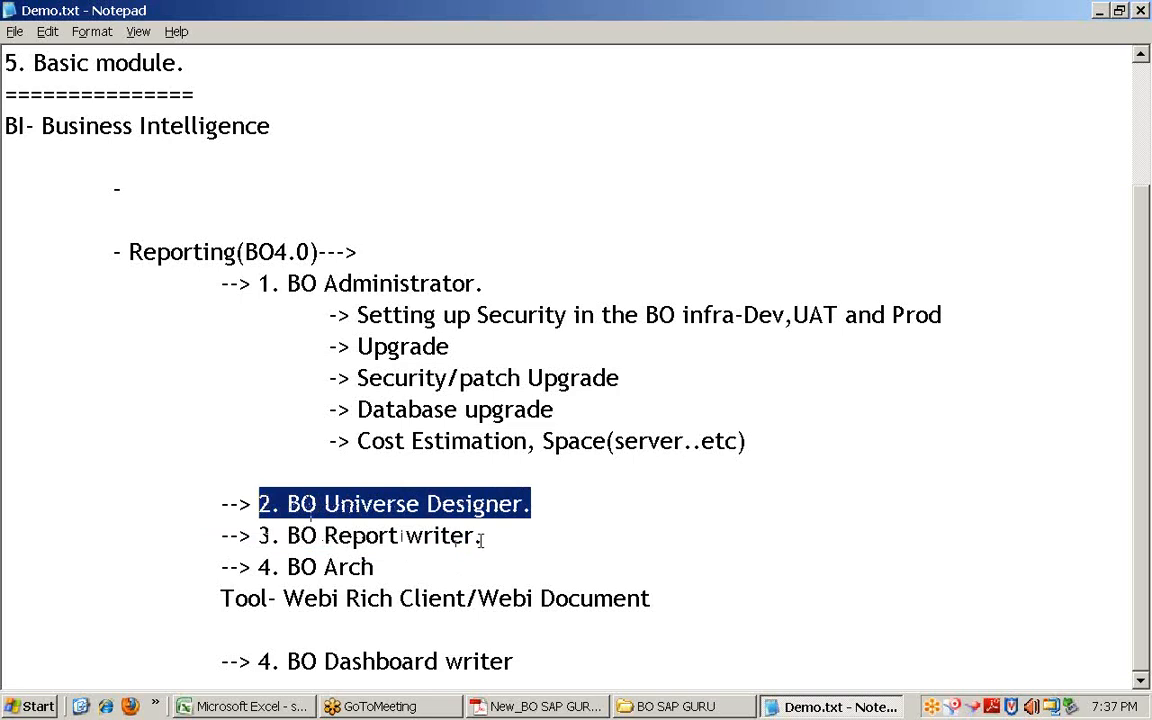
left_click_drag(476, 537, 226, 497)
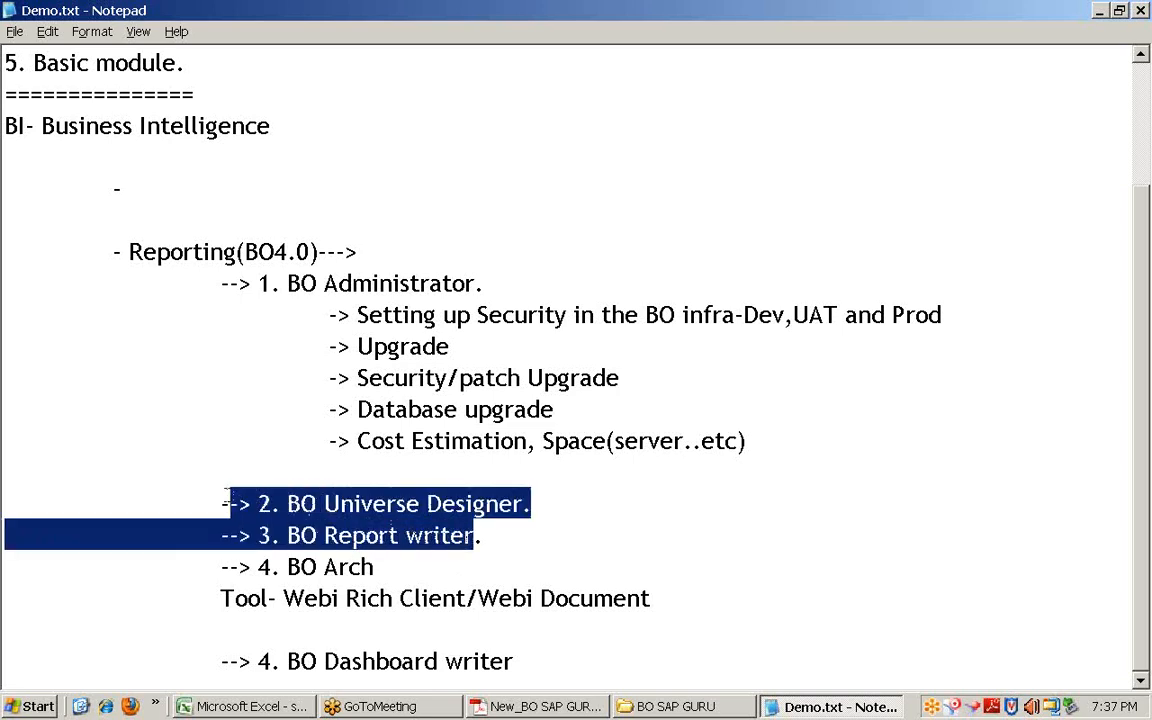
left_click_drag(501, 540, 207, 492)
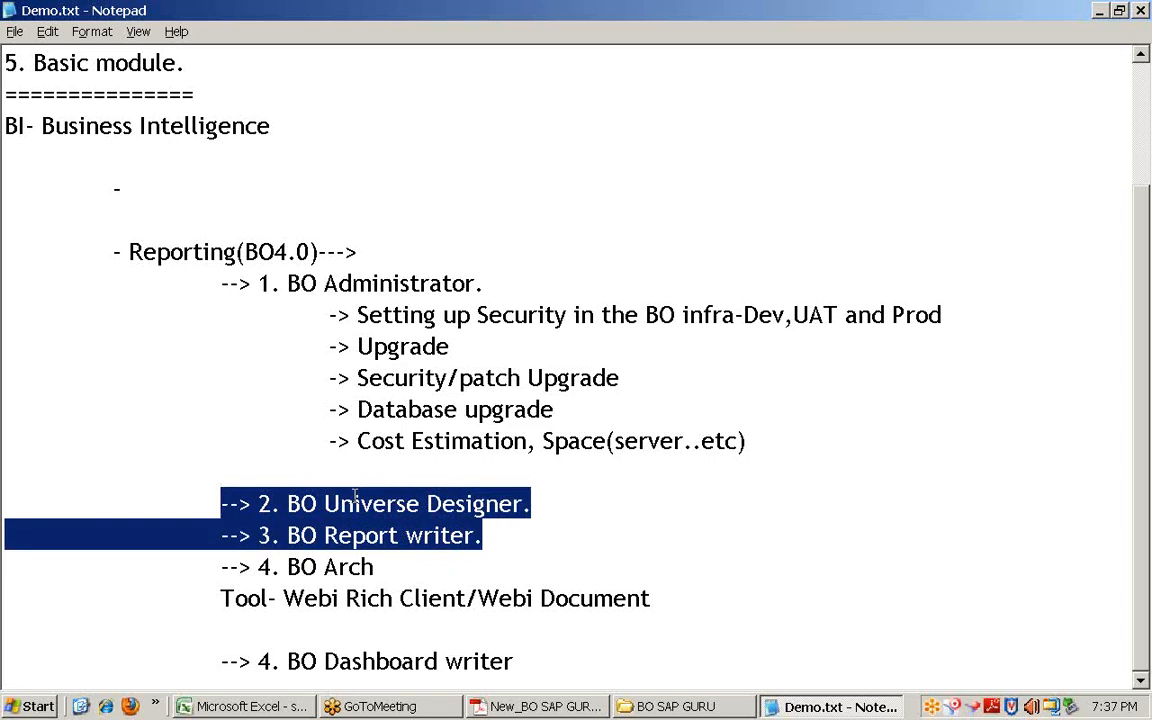
left_click_drag(492, 536, 223, 497)
left_click_drag(475, 283, 281, 283)
left_click_drag(485, 283, 248, 281)
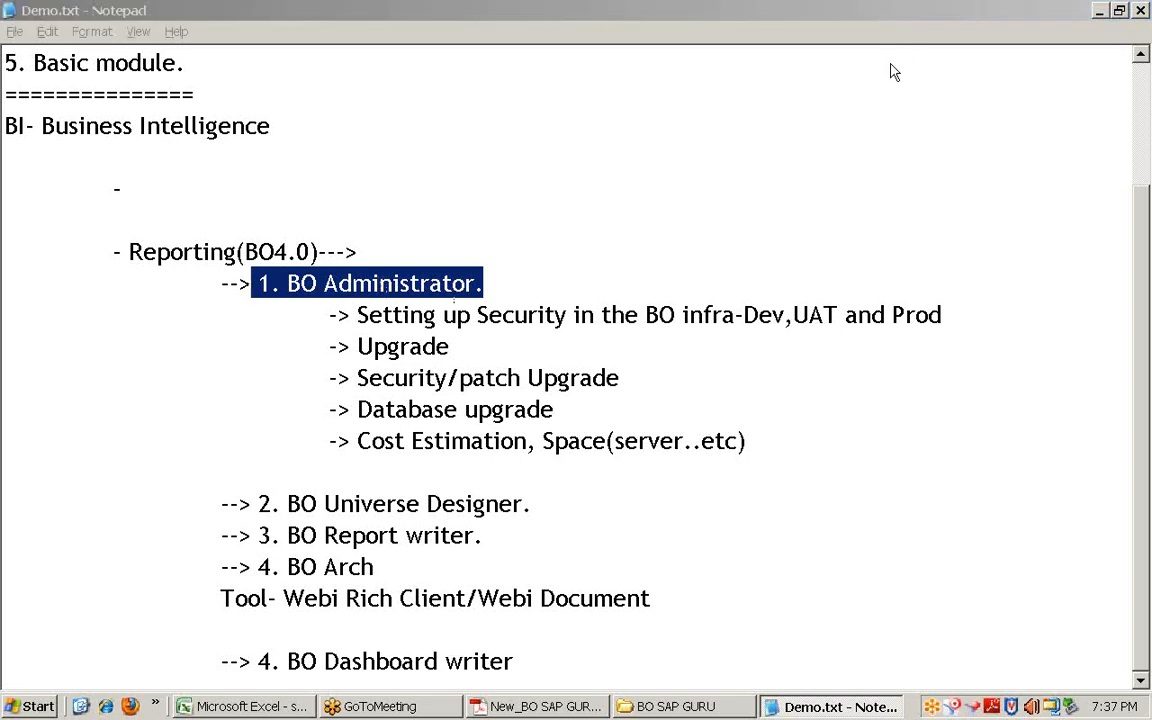
left_click_drag(357, 315, 752, 314)
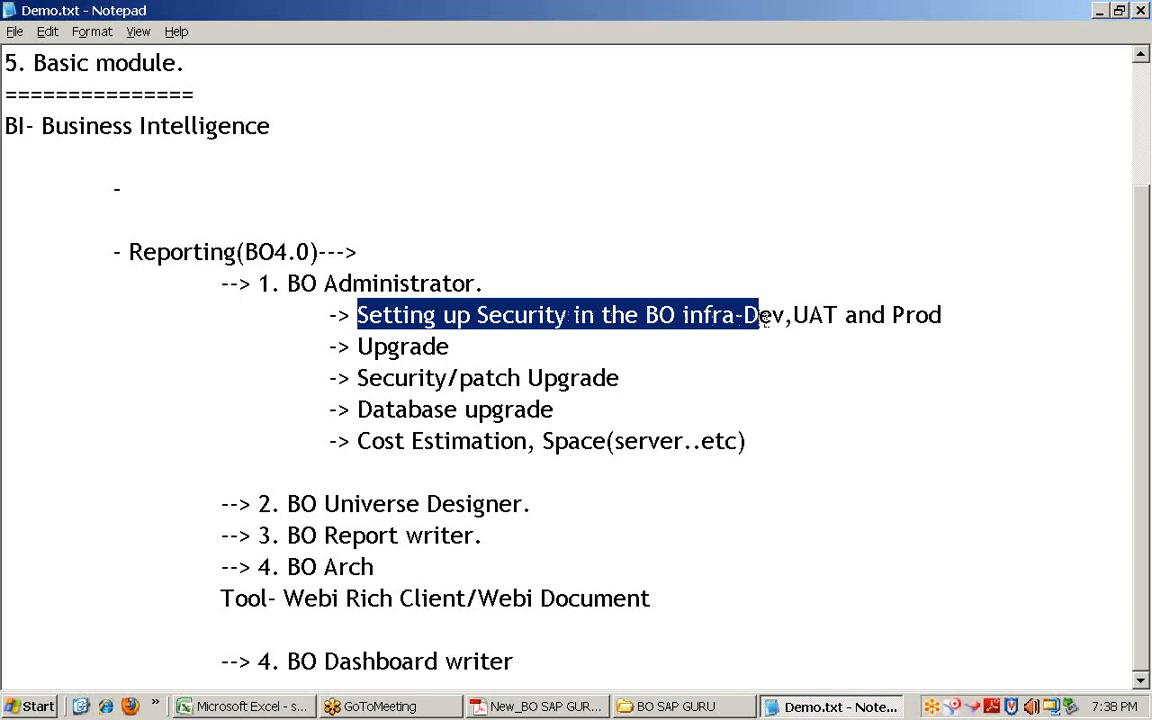
left_click(356, 346)
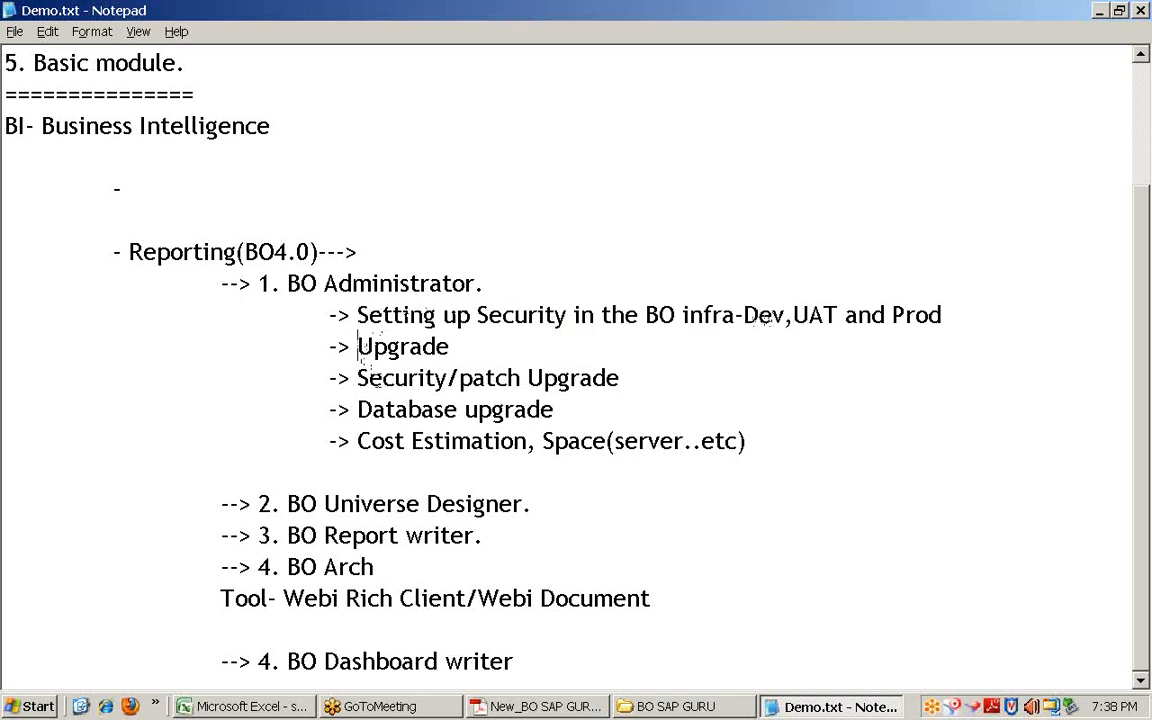
left_click_drag(621, 378, 453, 379)
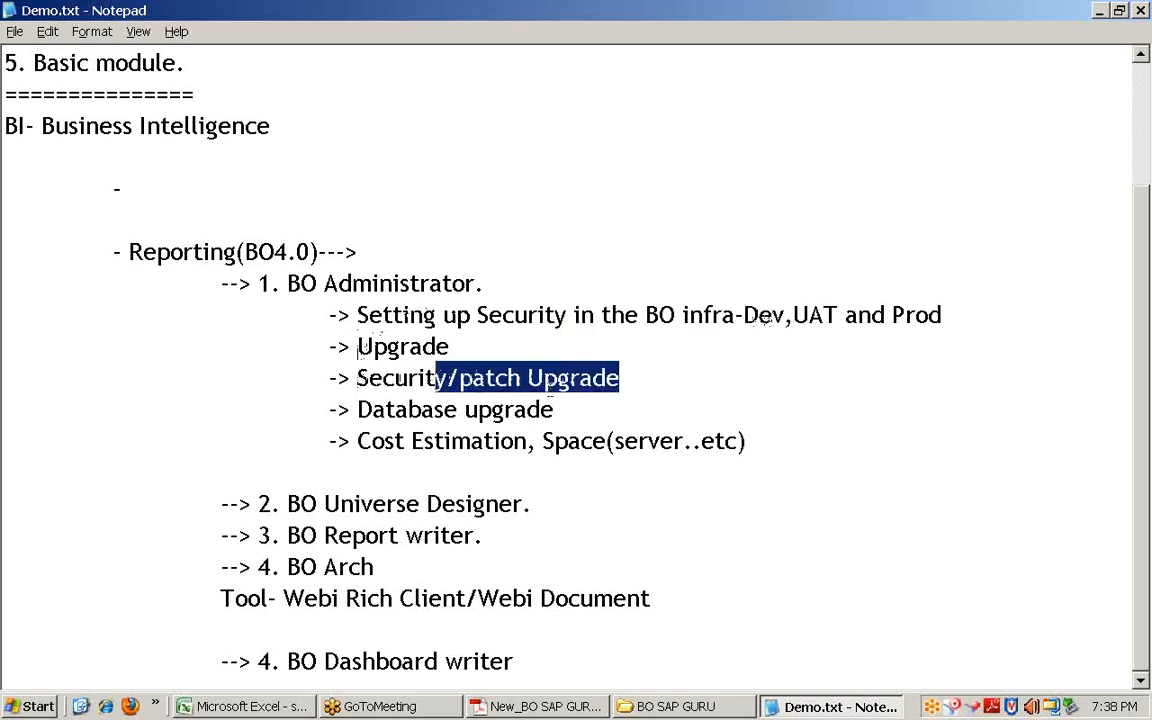
left_click_drag(797, 446, 316, 313)
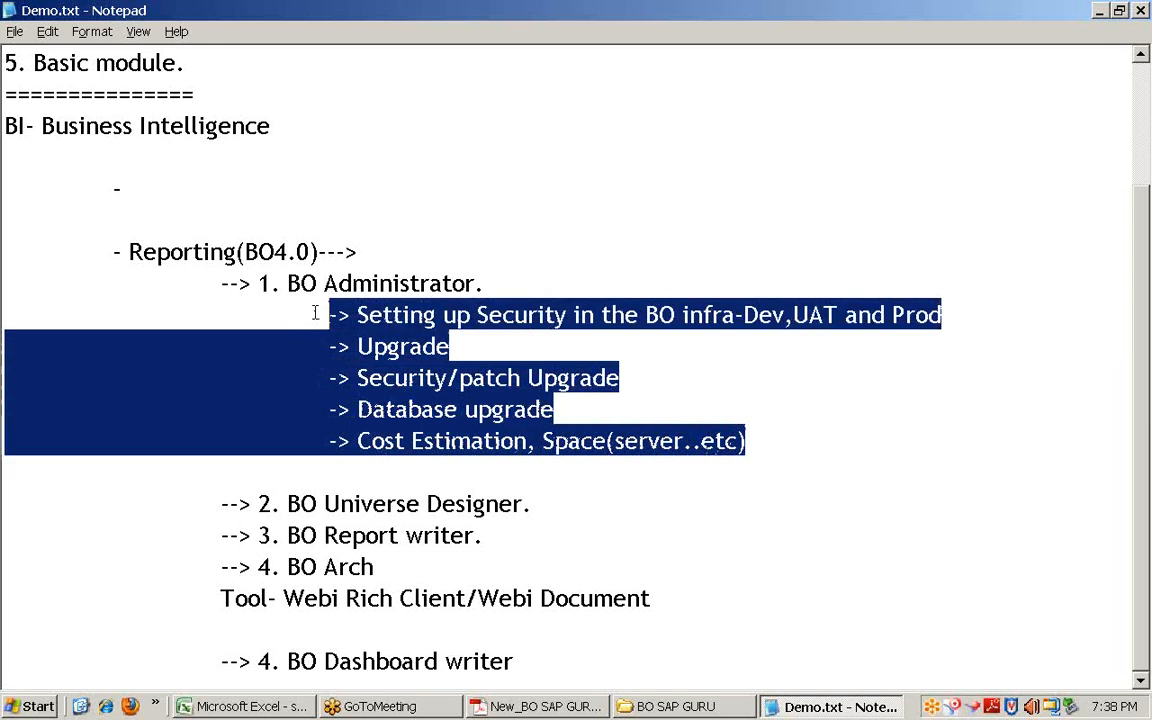
left_click_drag(238, 283, 728, 518)
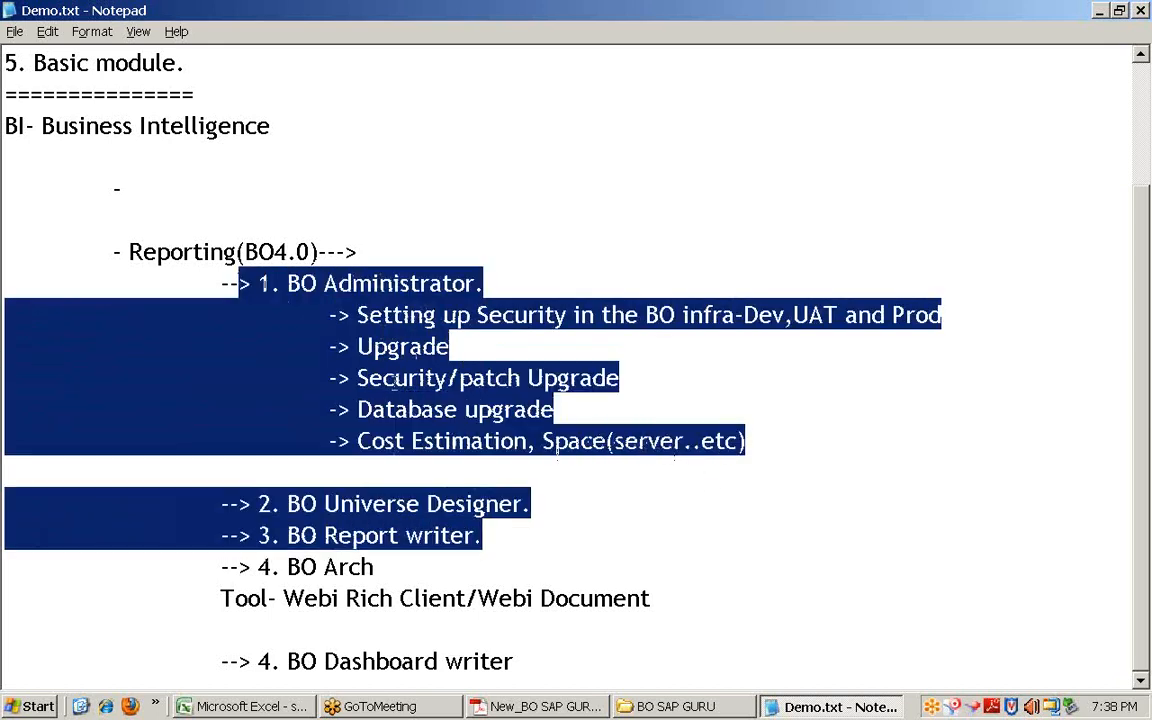
left_click_drag(222, 283, 548, 527)
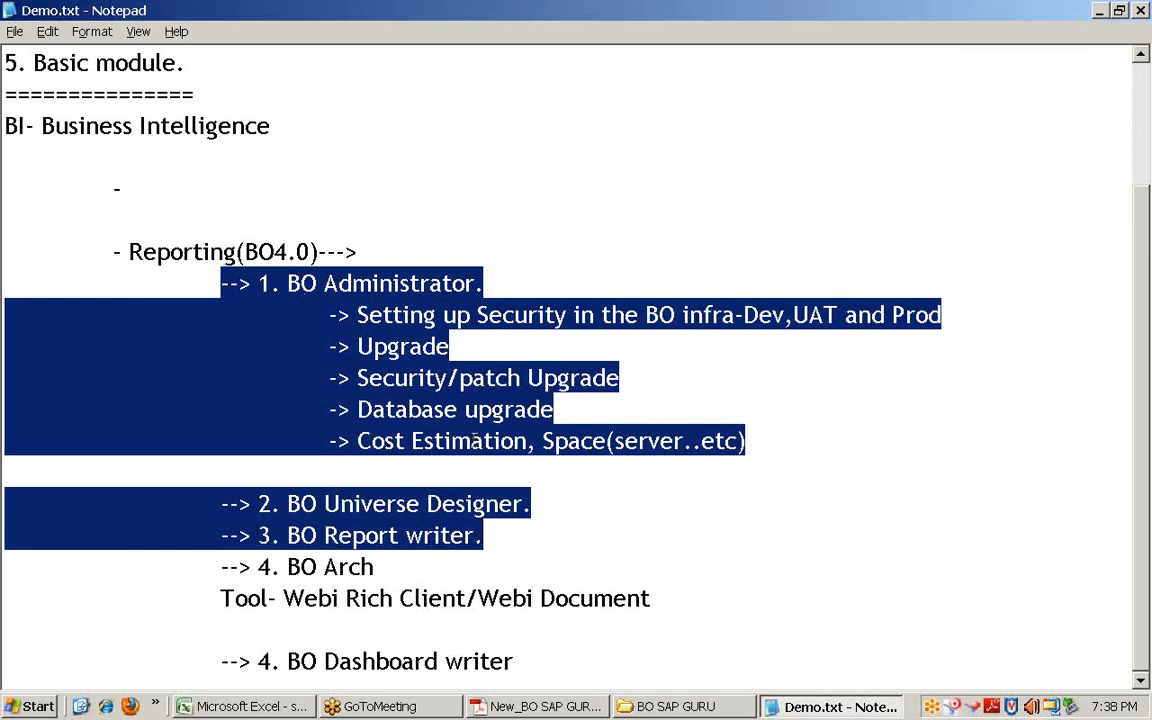
left_click_drag(378, 567, 219, 567)
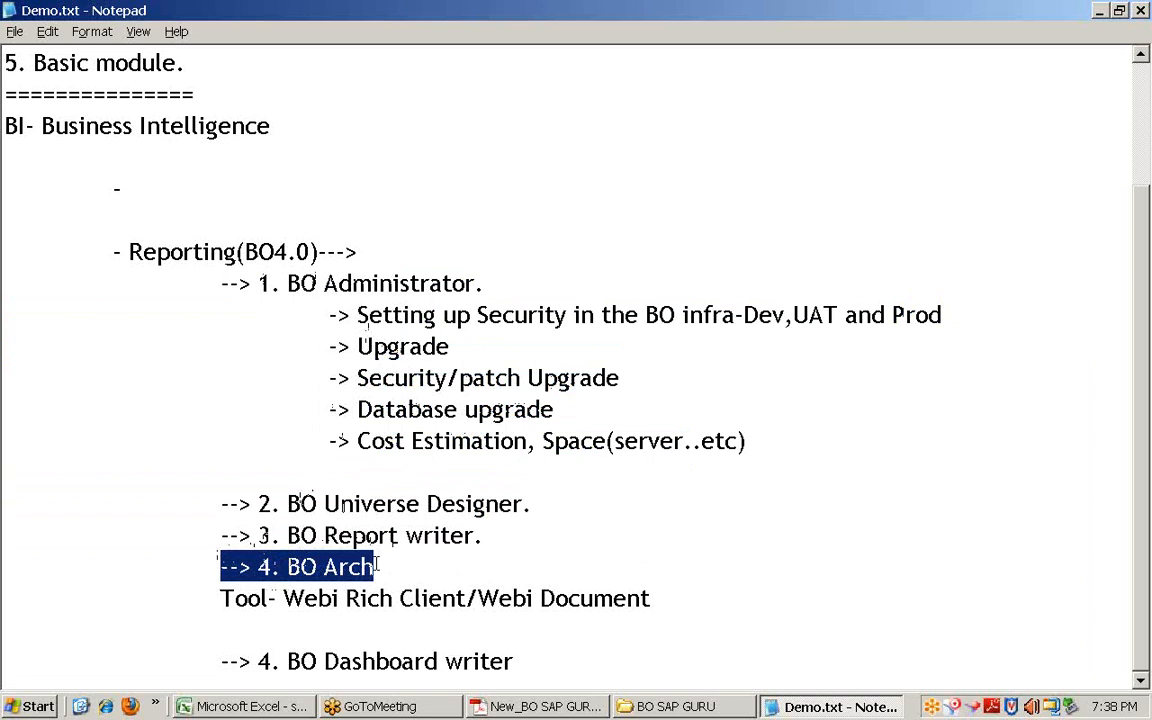
left_click_drag(373, 567, 220, 566)
left_click(422, 569)
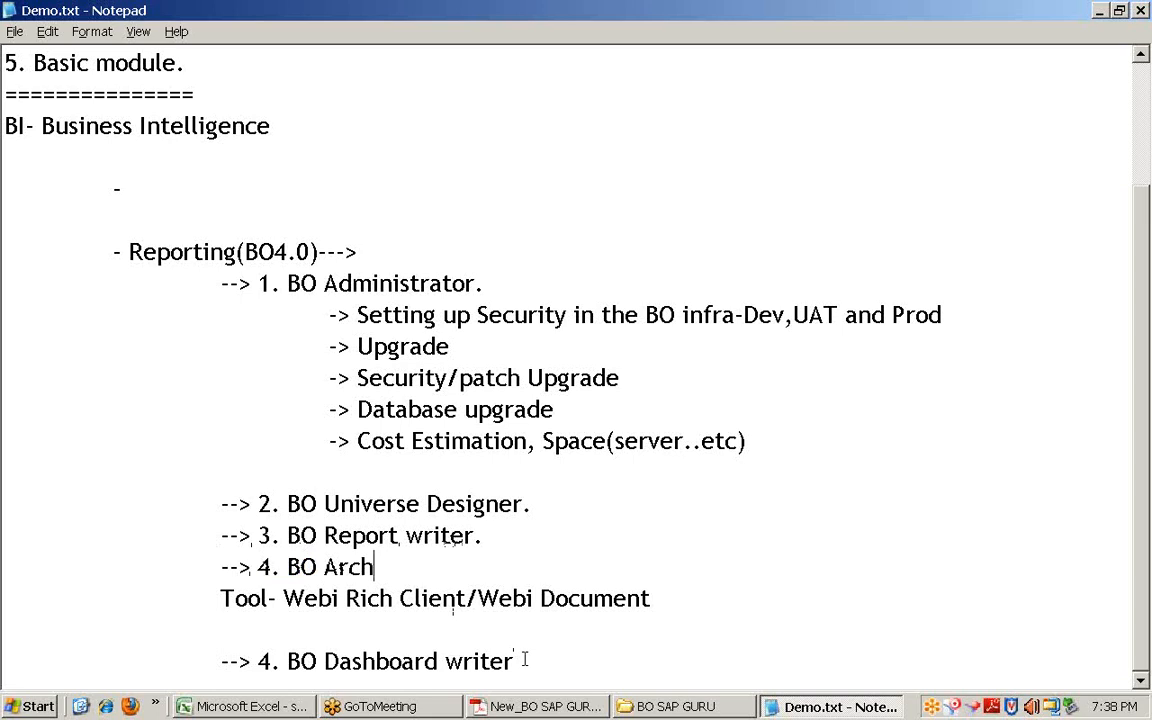
left_click_drag(518, 661, 222, 658)
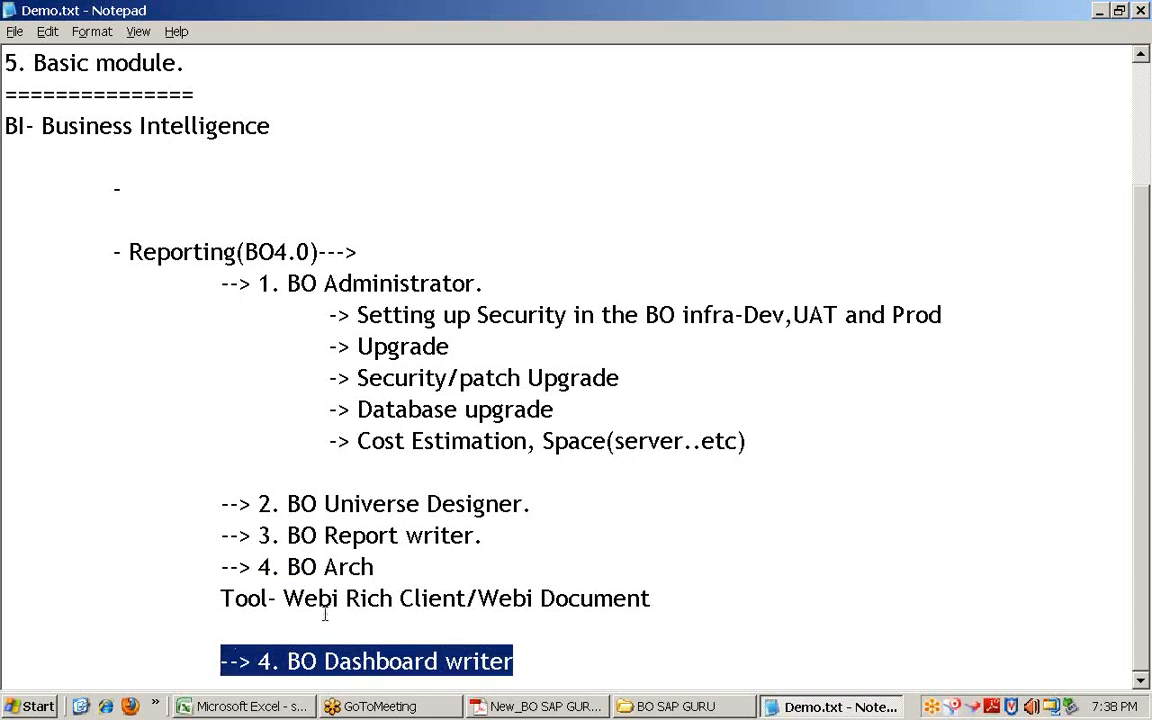
scroll(325, 610, "up", 1)
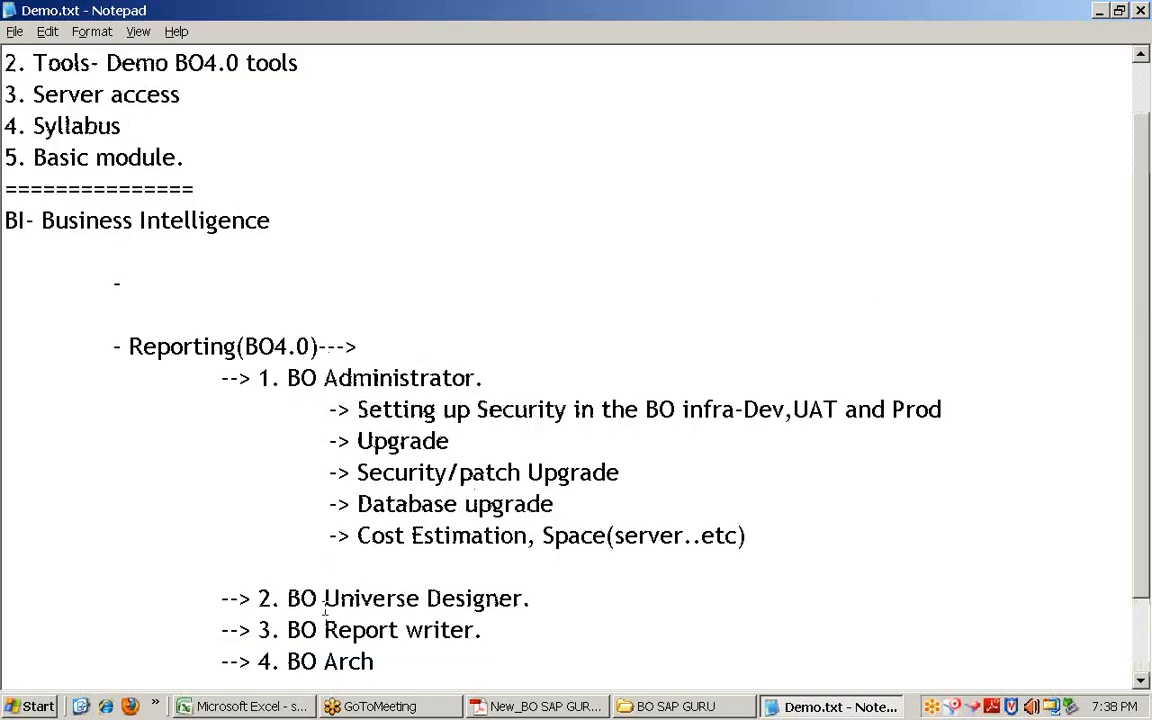
scroll(325, 610, "down", 1)
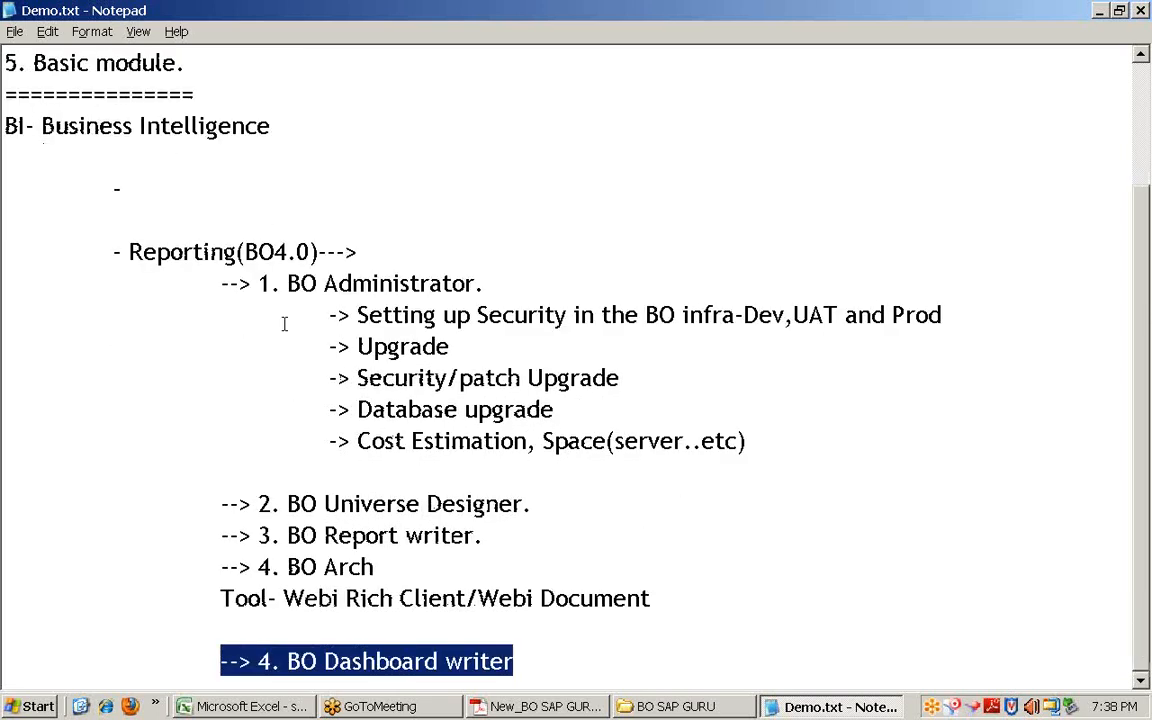
left_click_drag(118, 250, 620, 651)
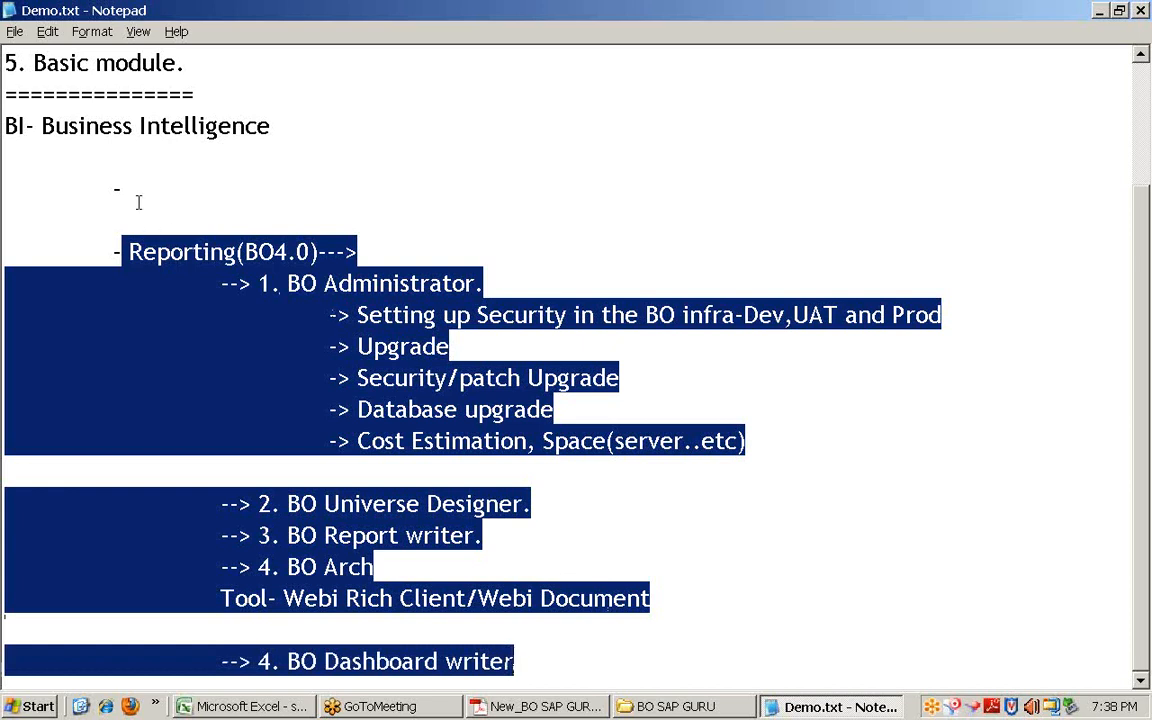
left_click_drag(138, 200, 36, 180)
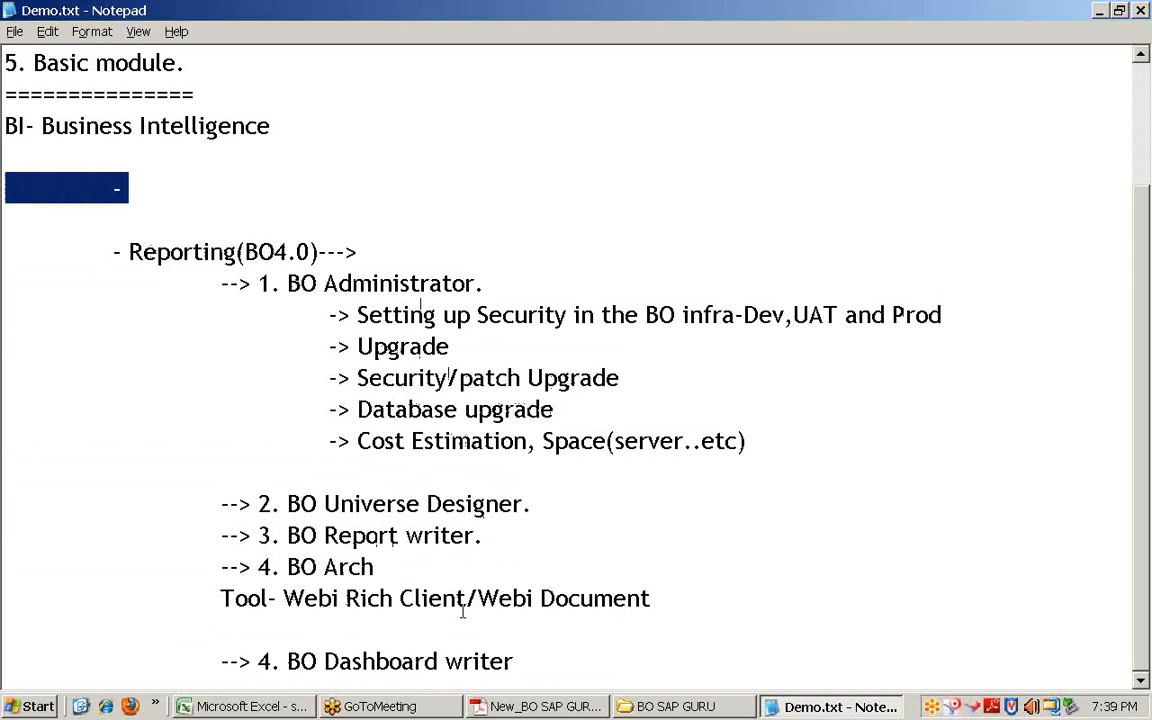
left_click_drag(548, 671, 27, 211)
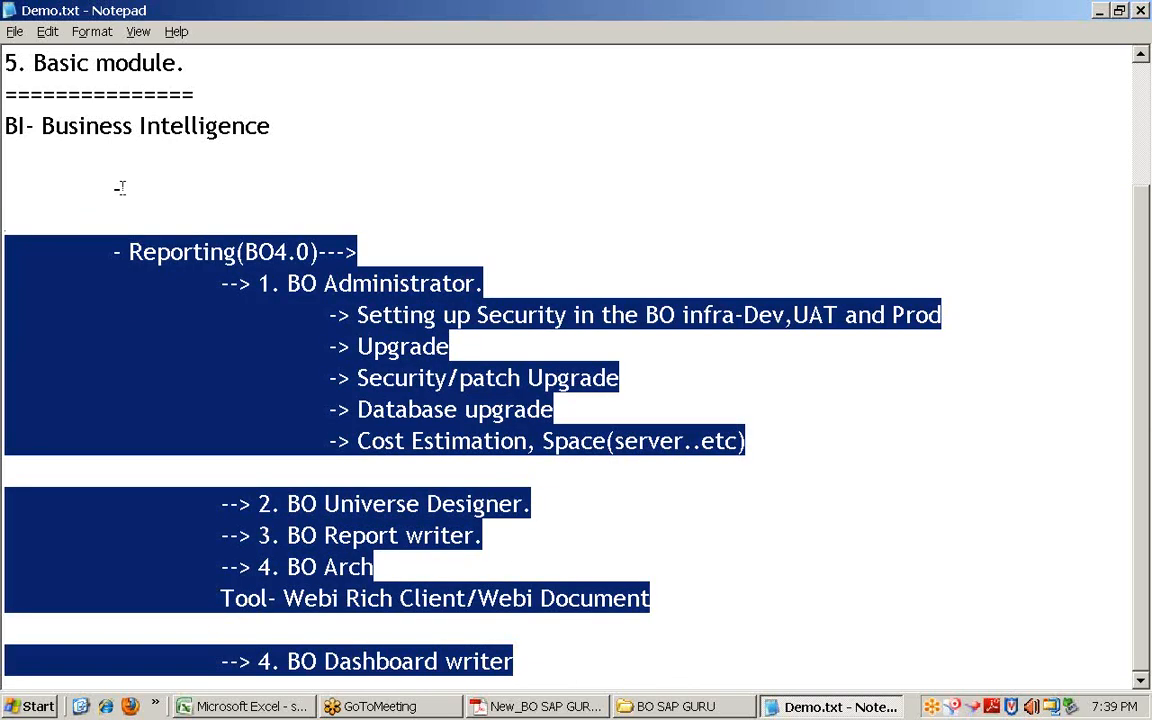
left_click_drag(404, 190, 3, 188)
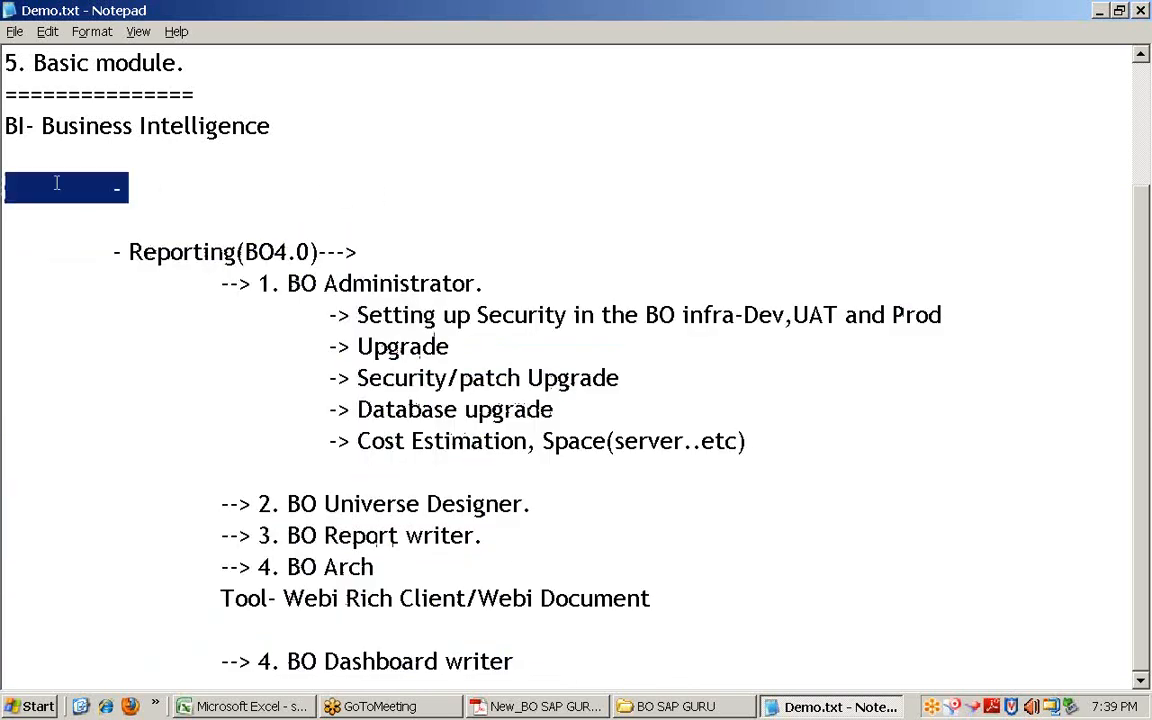
Step: Clear the selection in Demo.txt, then launch Firefox and show its Bookmarks list
left_click(361, 202)
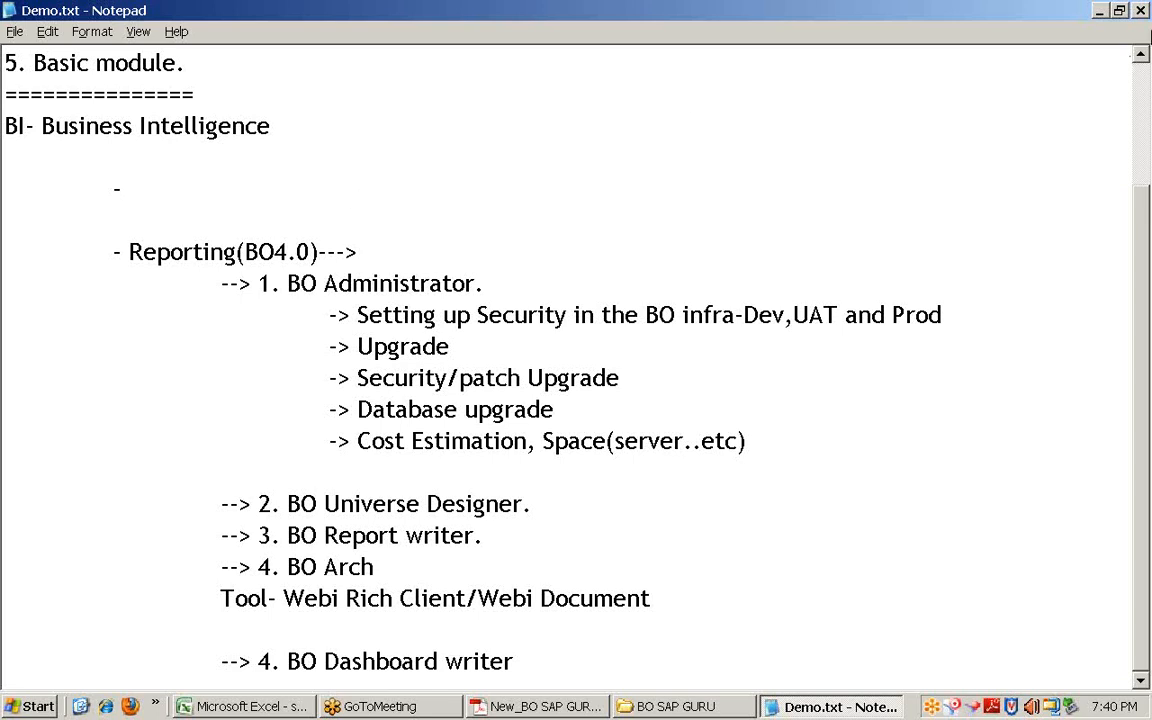
left_click(1145, 27)
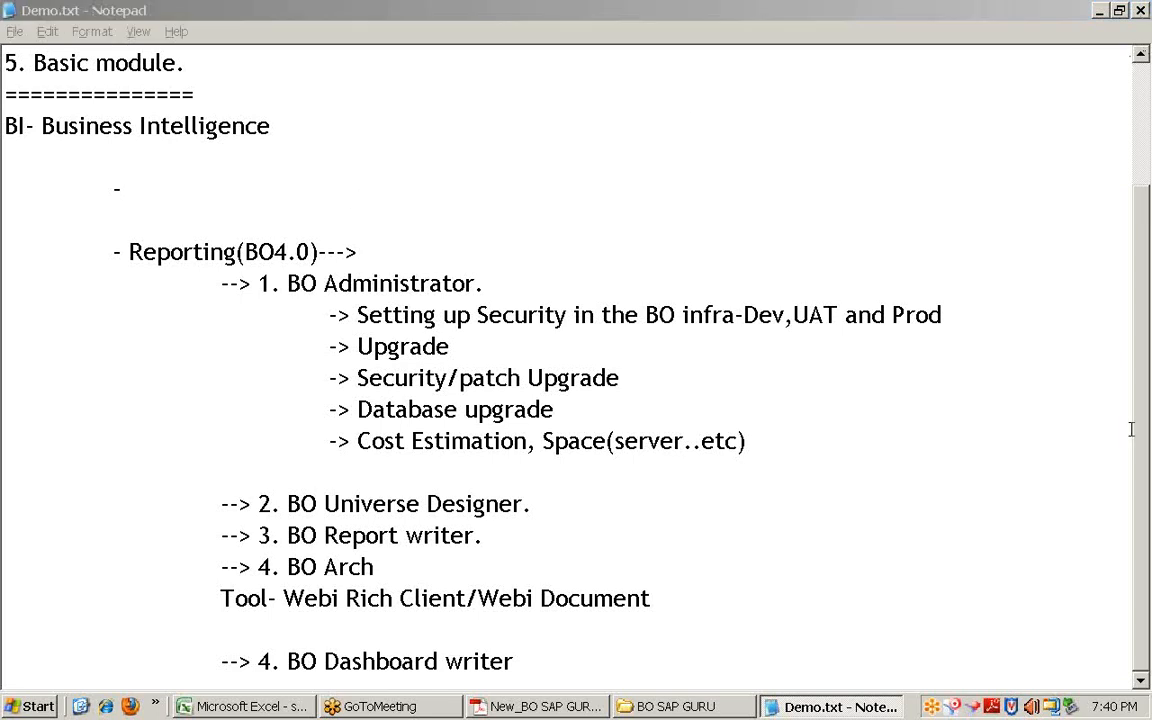
left_click(172, 187)
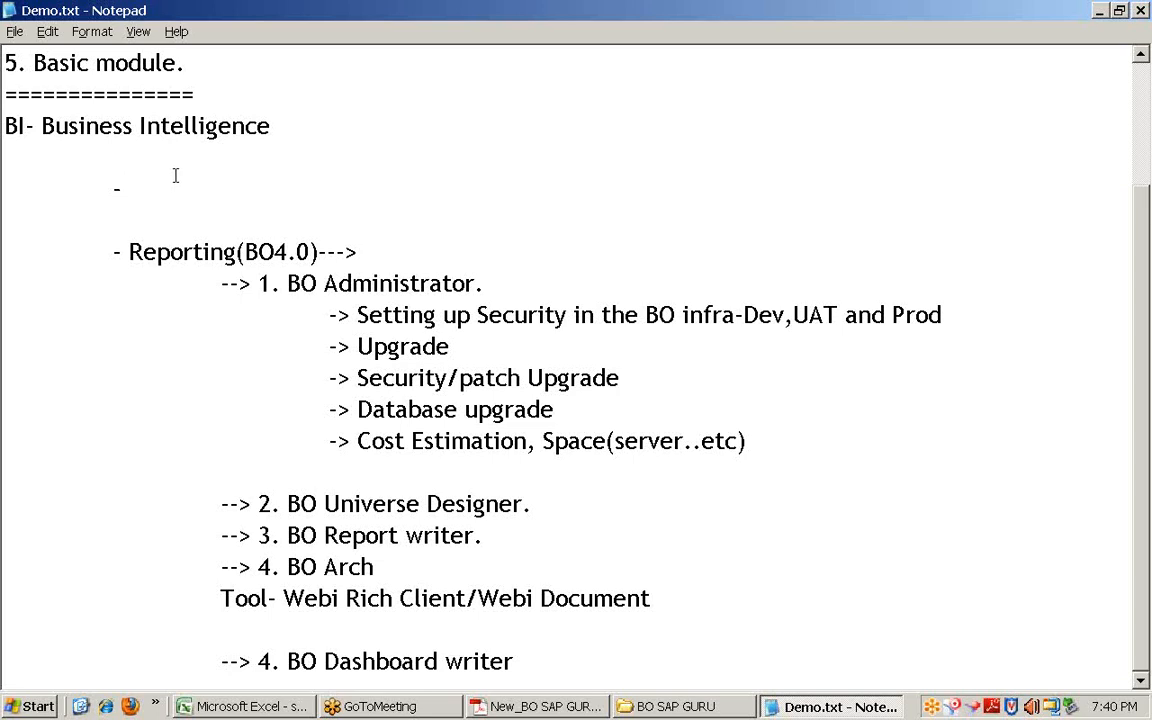
left_click(134, 706)
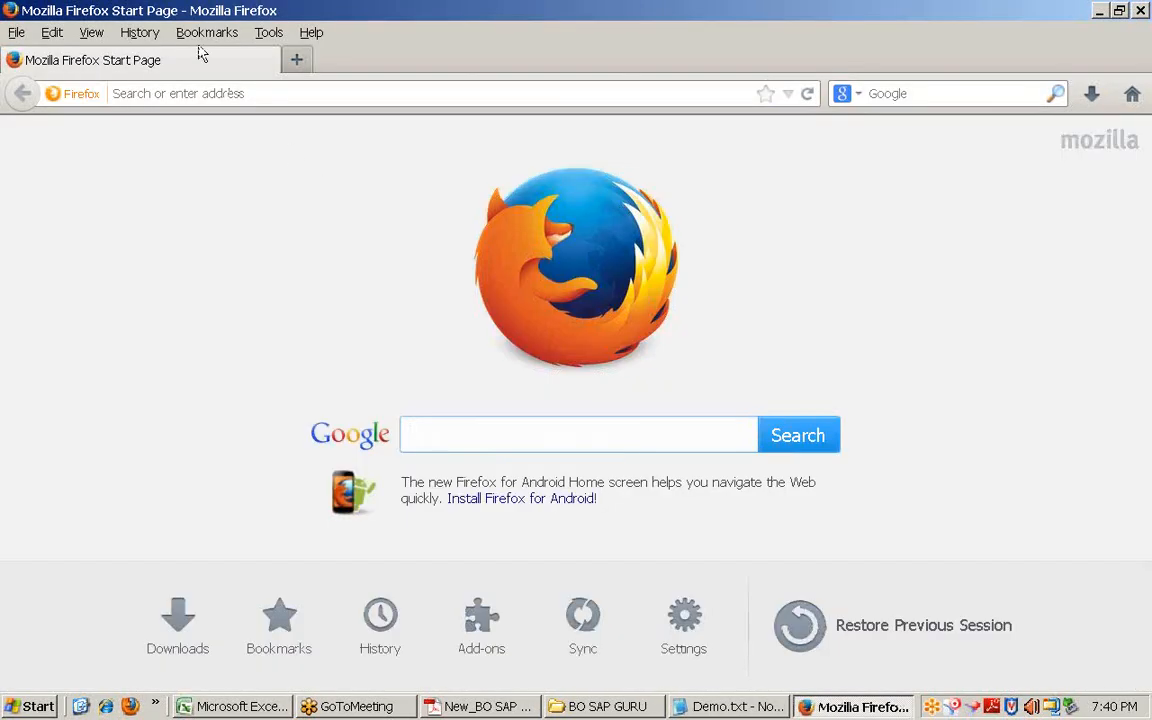
left_click(198, 33)
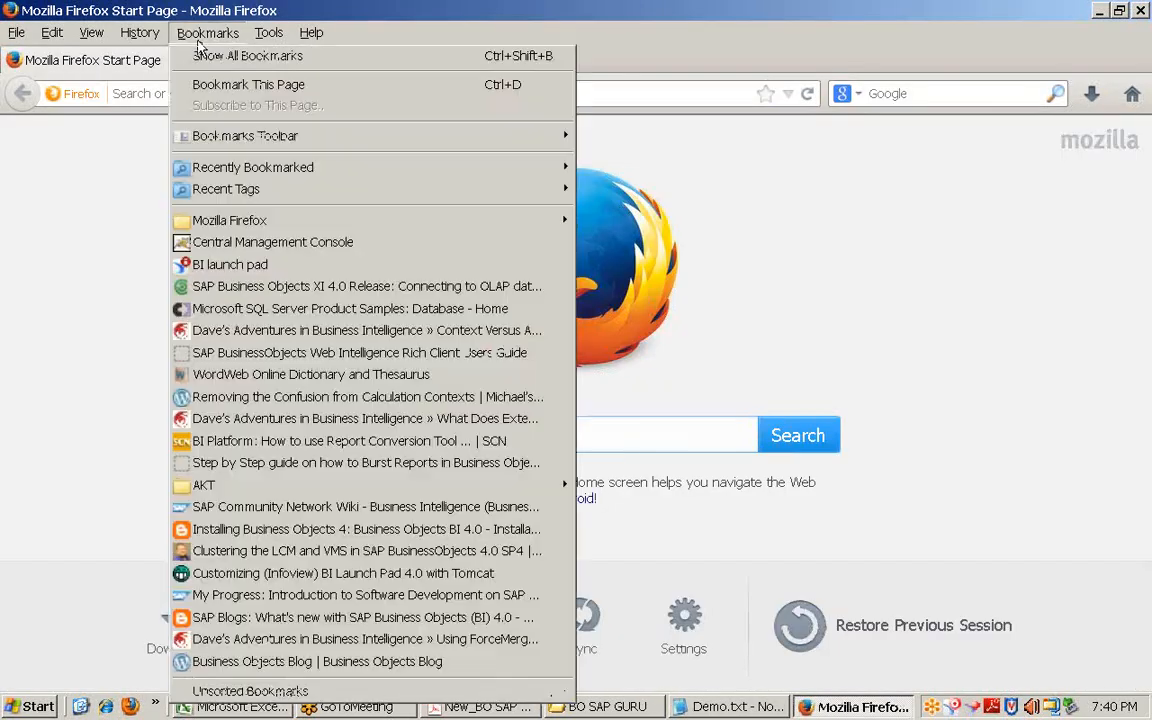
Step: Open the BI launch pad bookmark, log on with the account password, and go to Documents
left_click(236, 263)
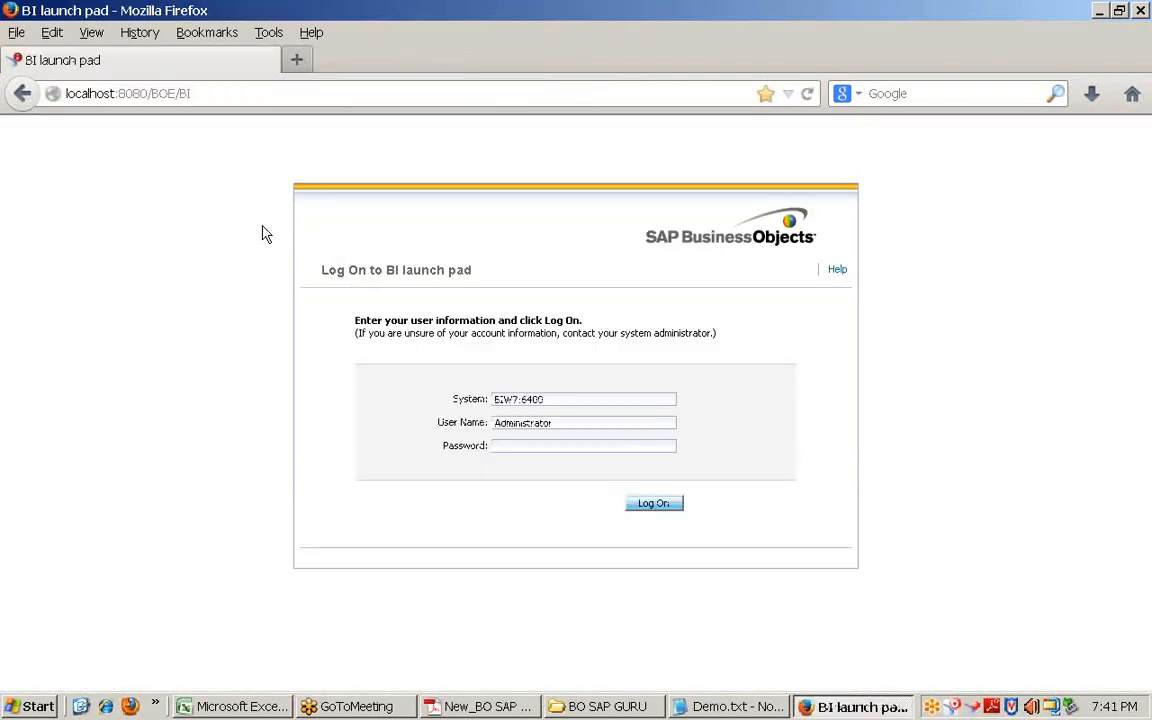
left_click(516, 445)
type("*******")
key("Return")
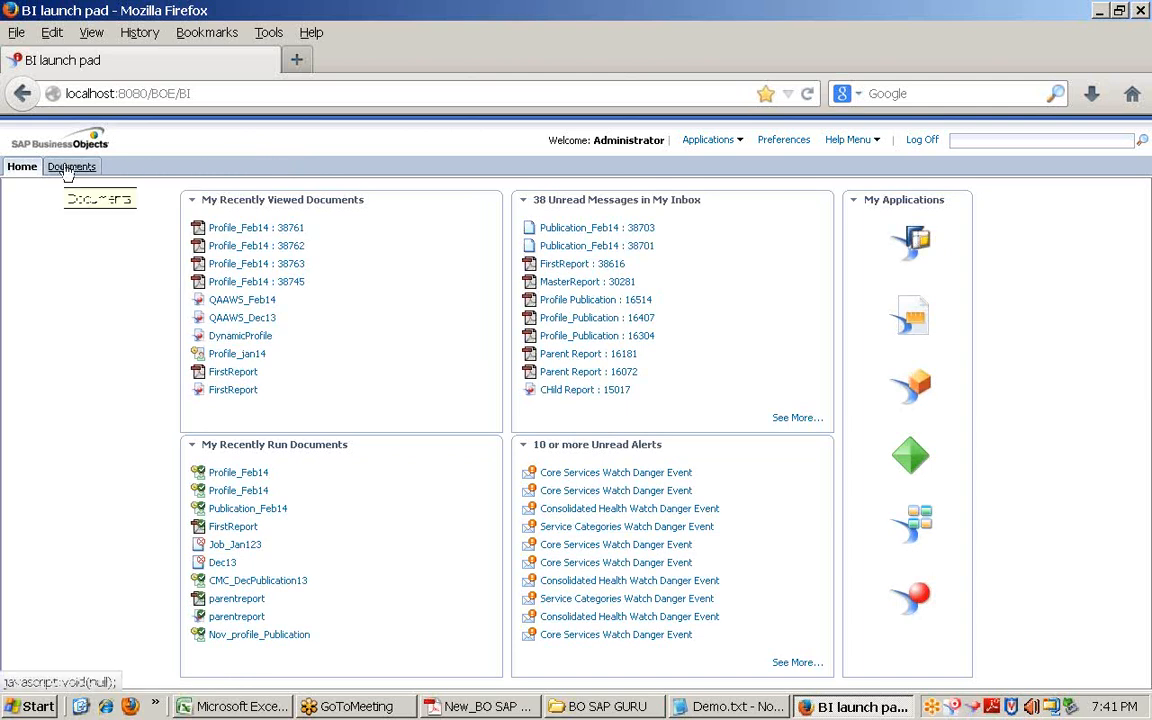
left_click(66, 168)
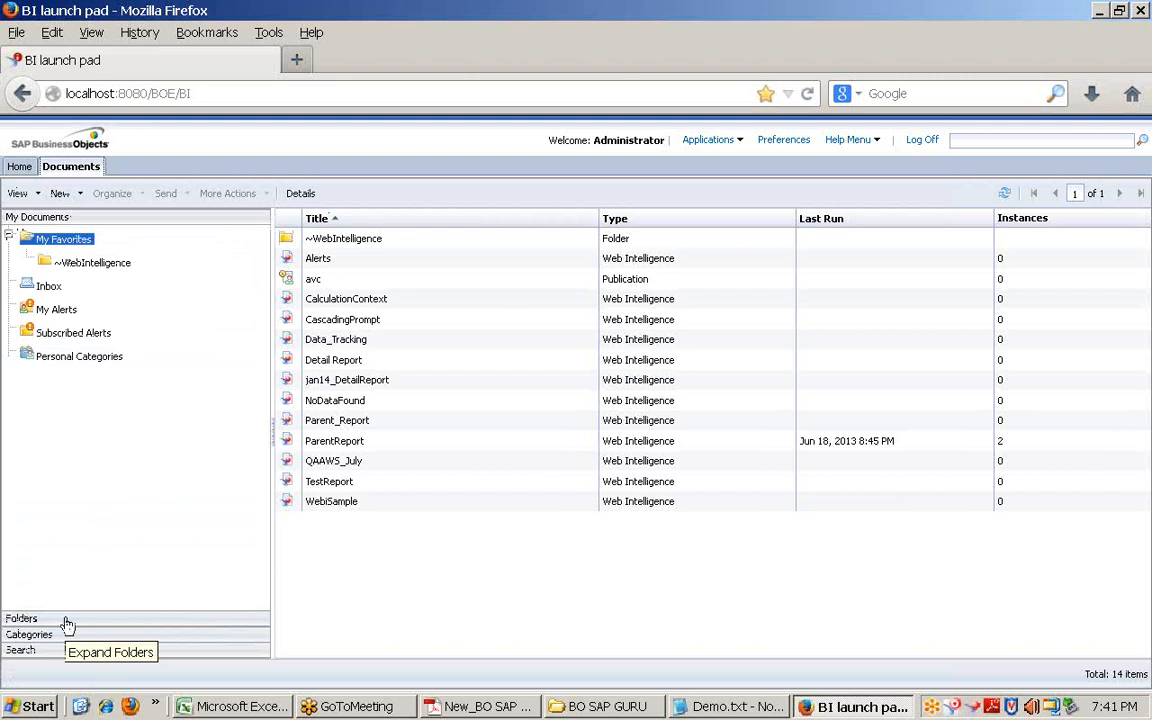
Step: Expand Public Folders and the BO Training folder in the folder tree
left_click(66, 625)
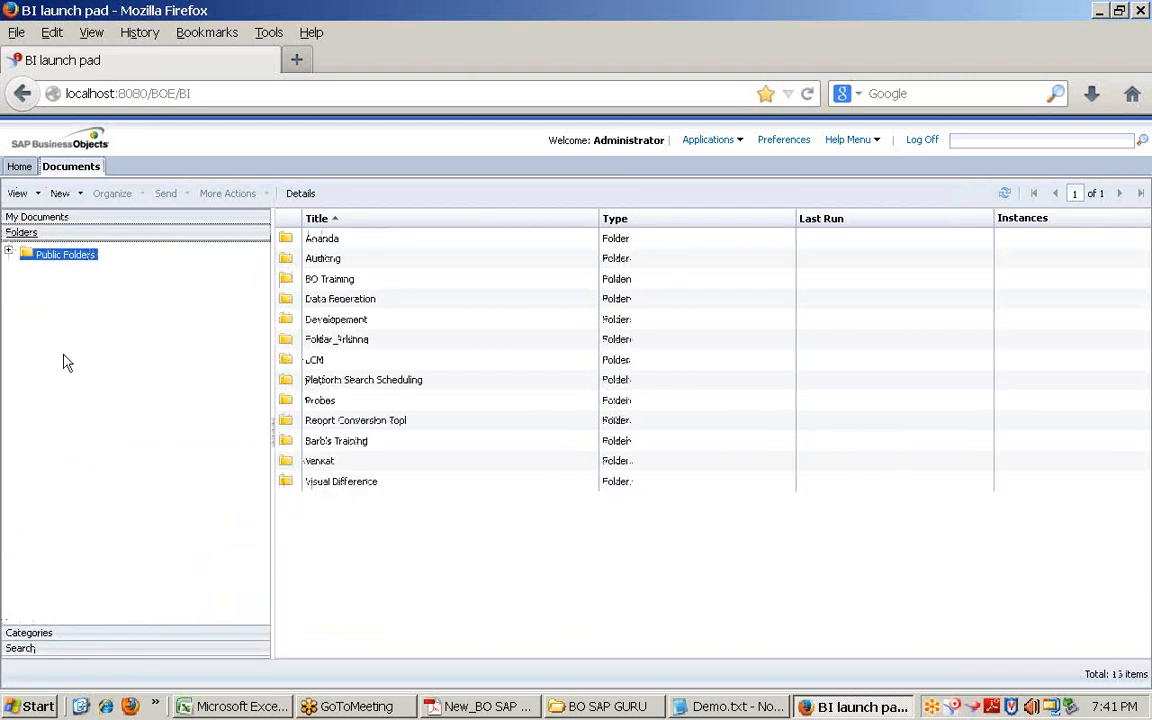
left_click(8, 254)
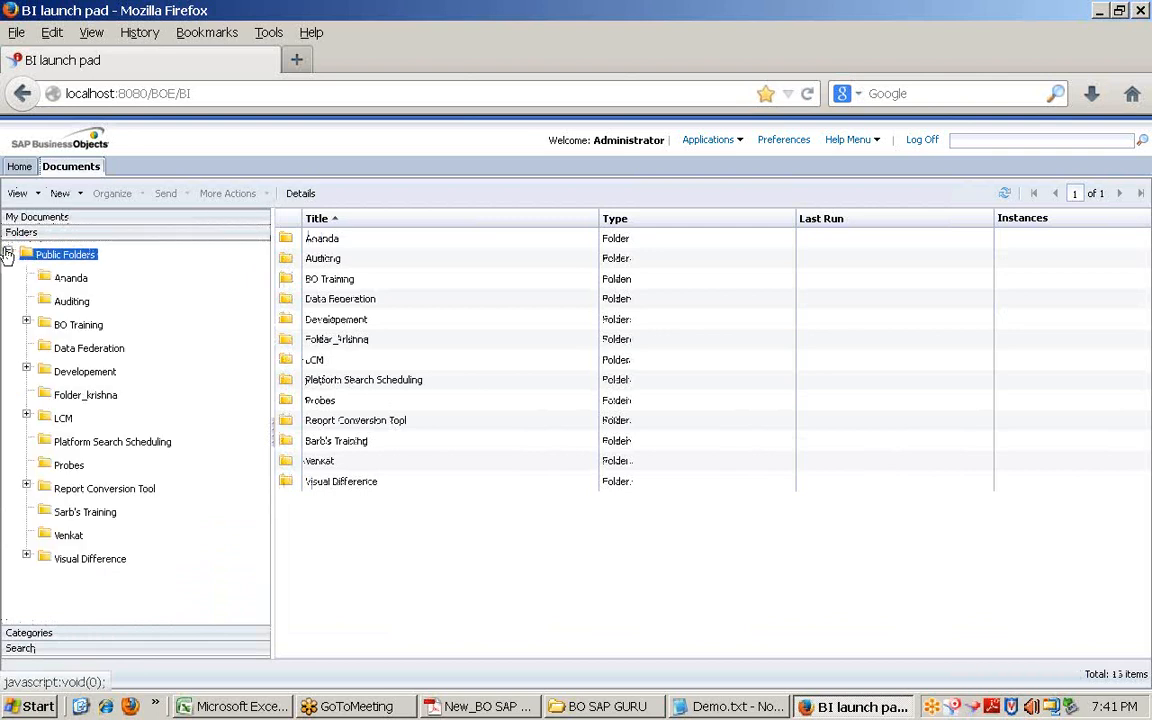
left_click(27, 325)
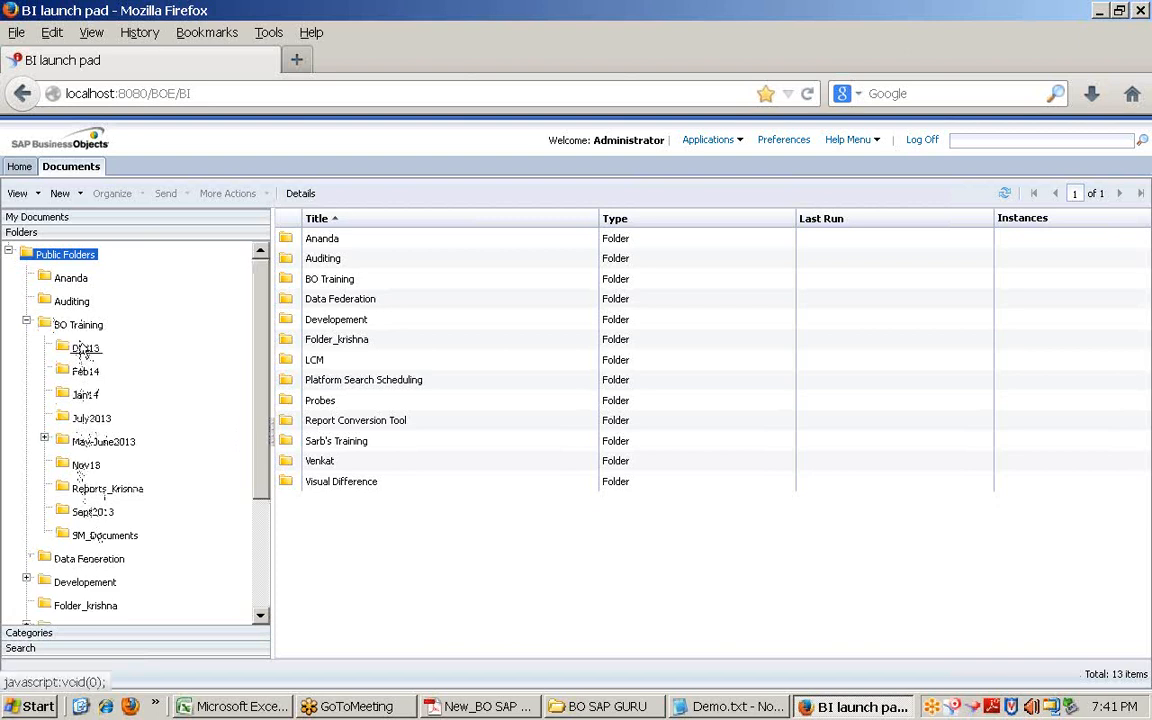
left_click(27, 324)
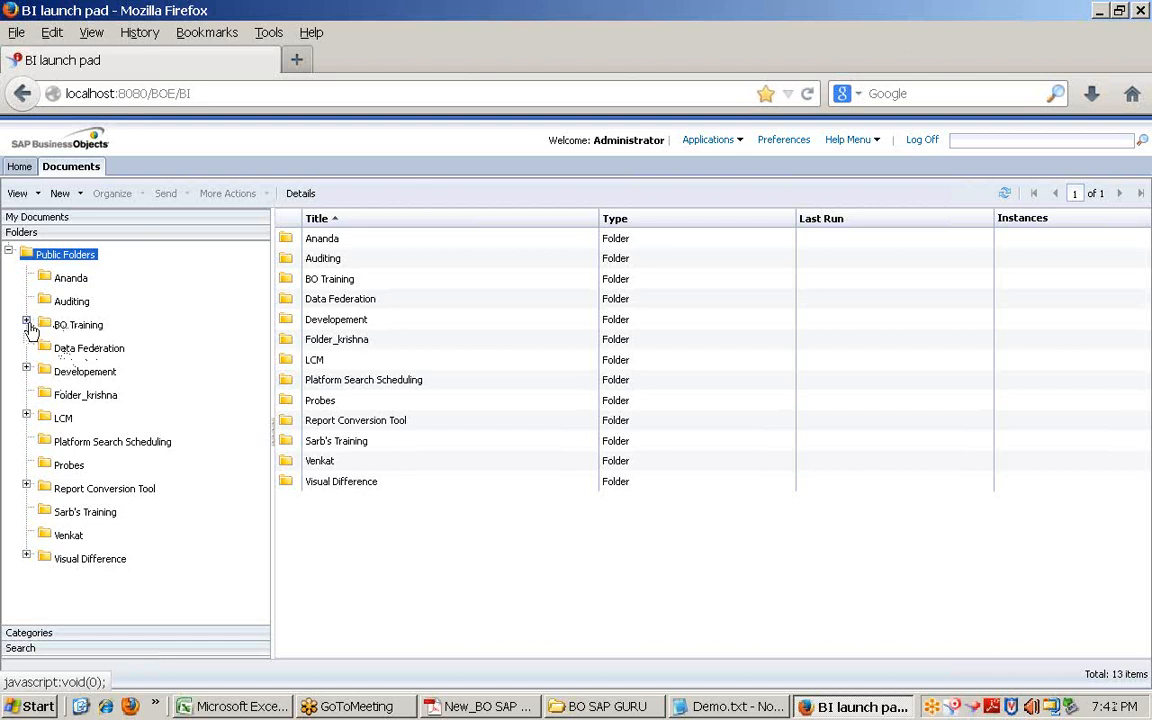
left_click(26, 324)
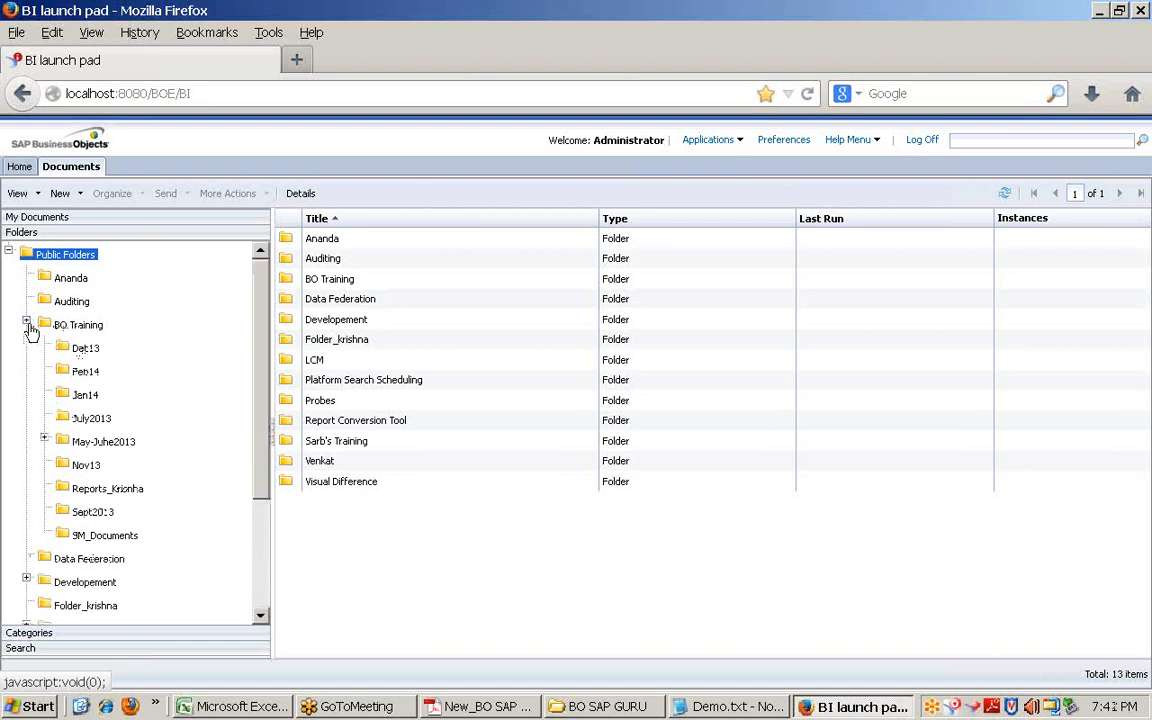
Step: Open FirstReport from the Feb14 folder, close it, and list BO Training's 15 items
left_click(83, 375)
left_click(335, 299)
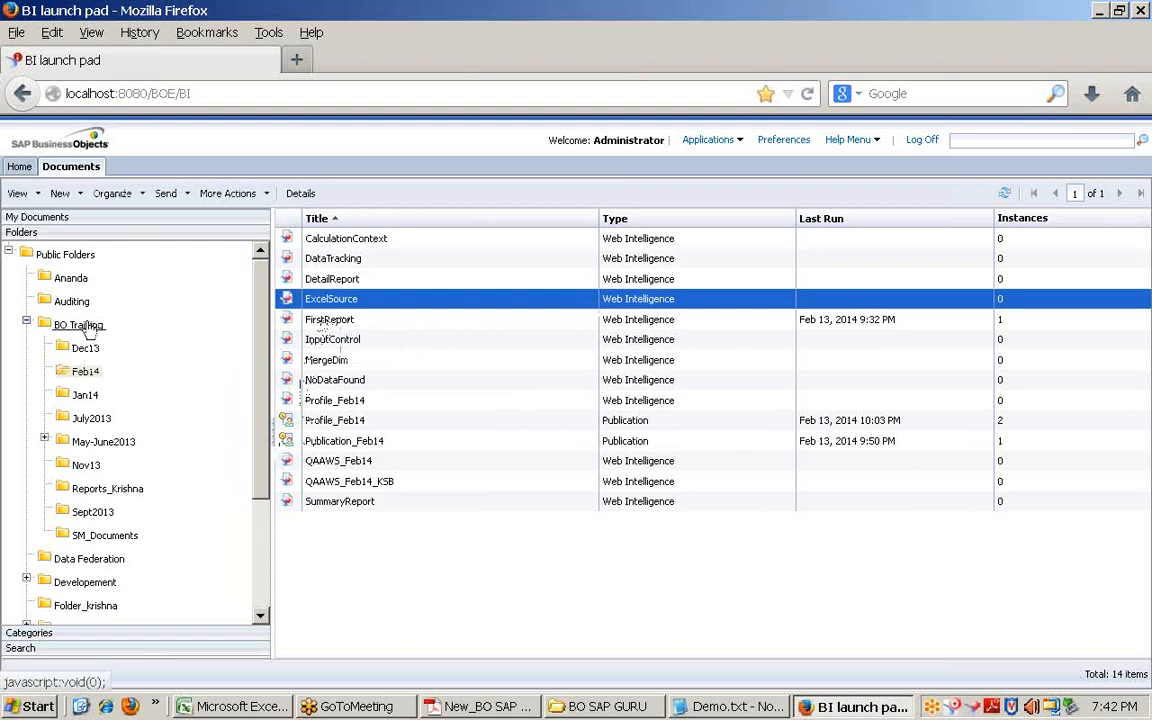
double_click(300, 319)
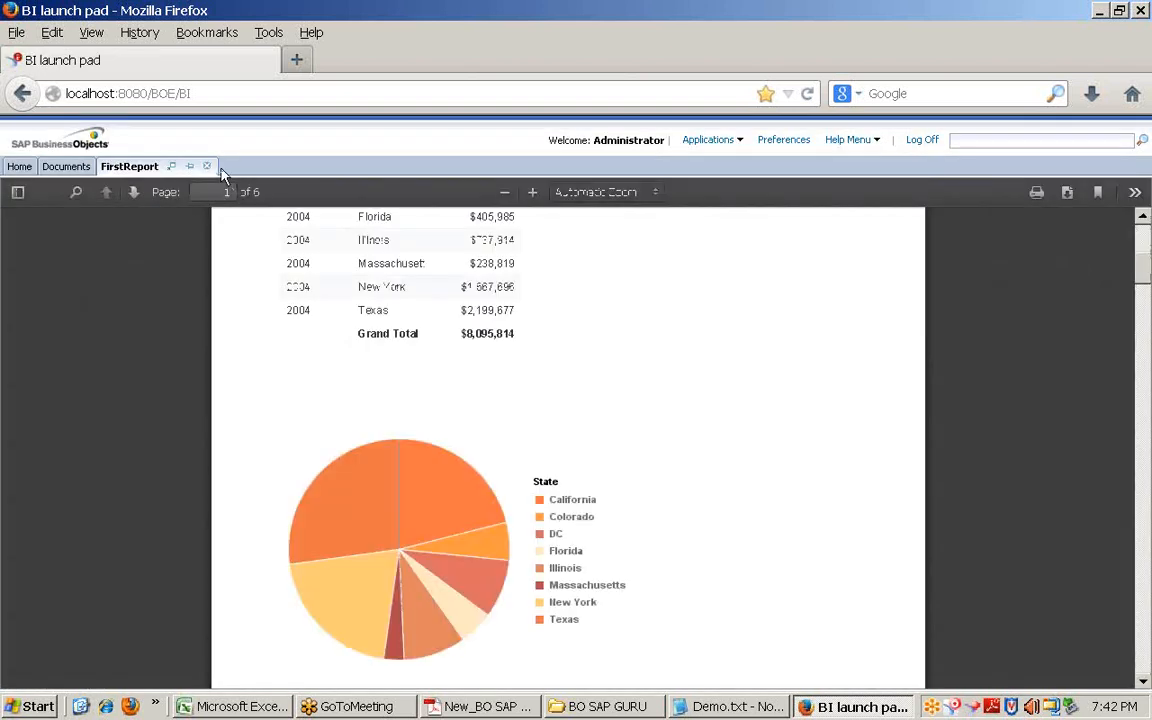
left_click(206, 166)
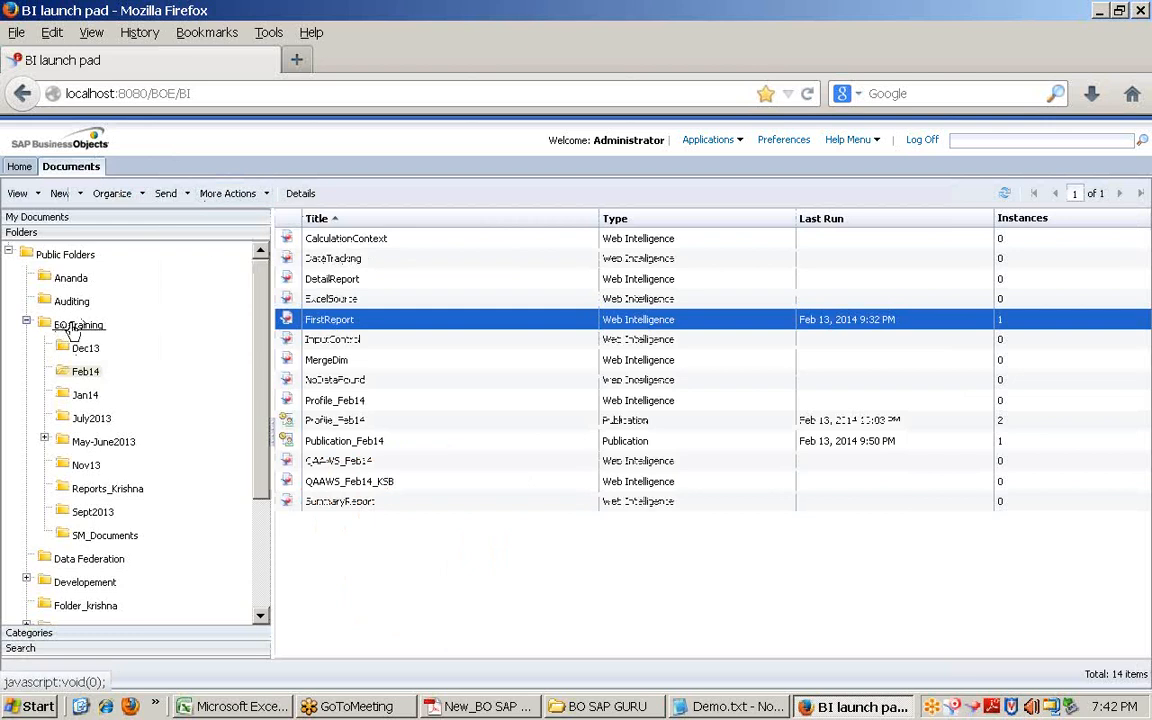
left_click(73, 327)
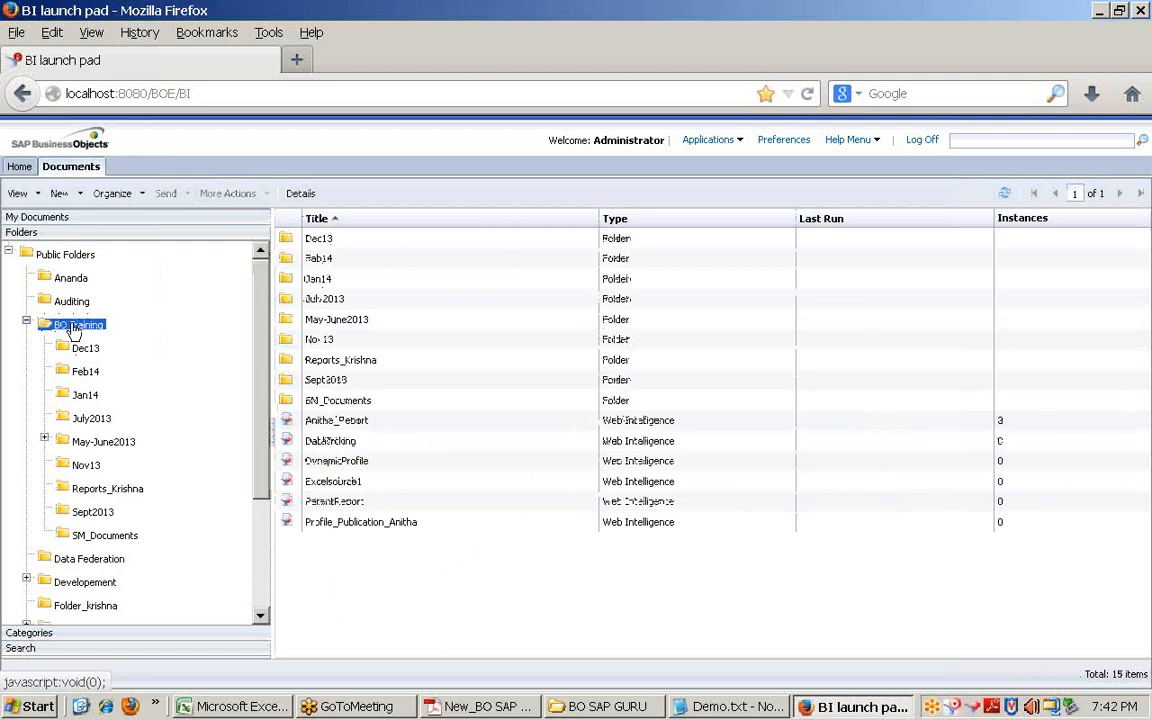
Step: Launch Web Intelligence and create a new document on the eFashion (273) universe
left_click(742, 141)
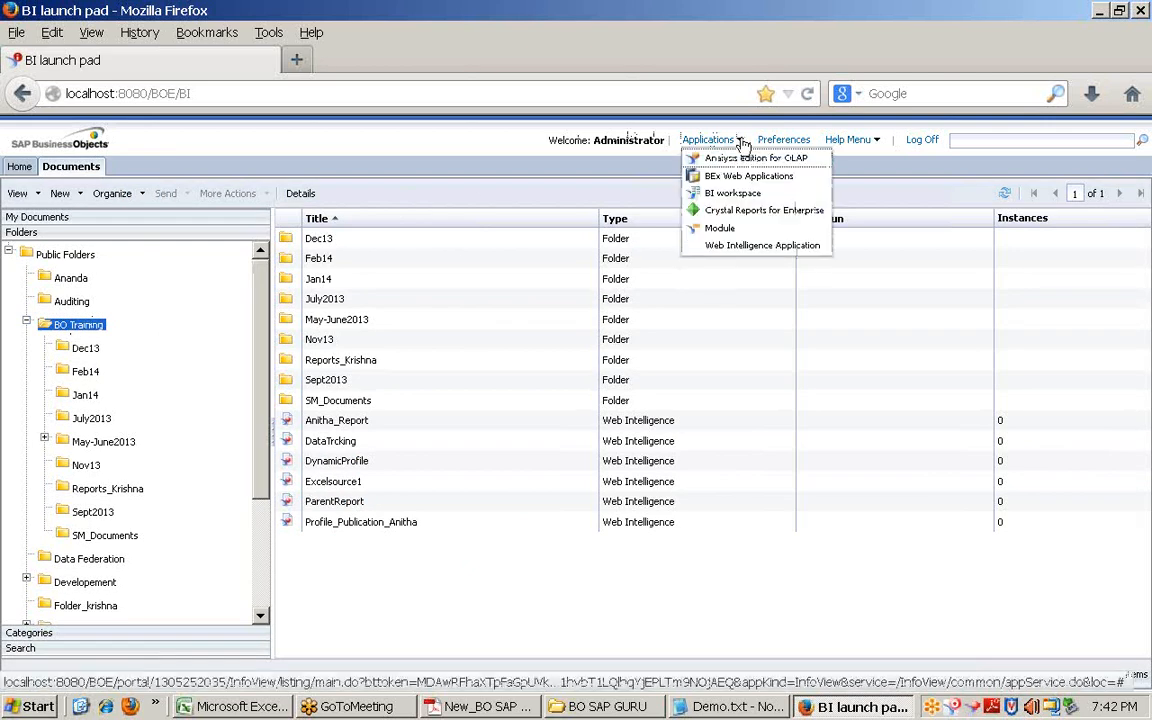
left_click(731, 248)
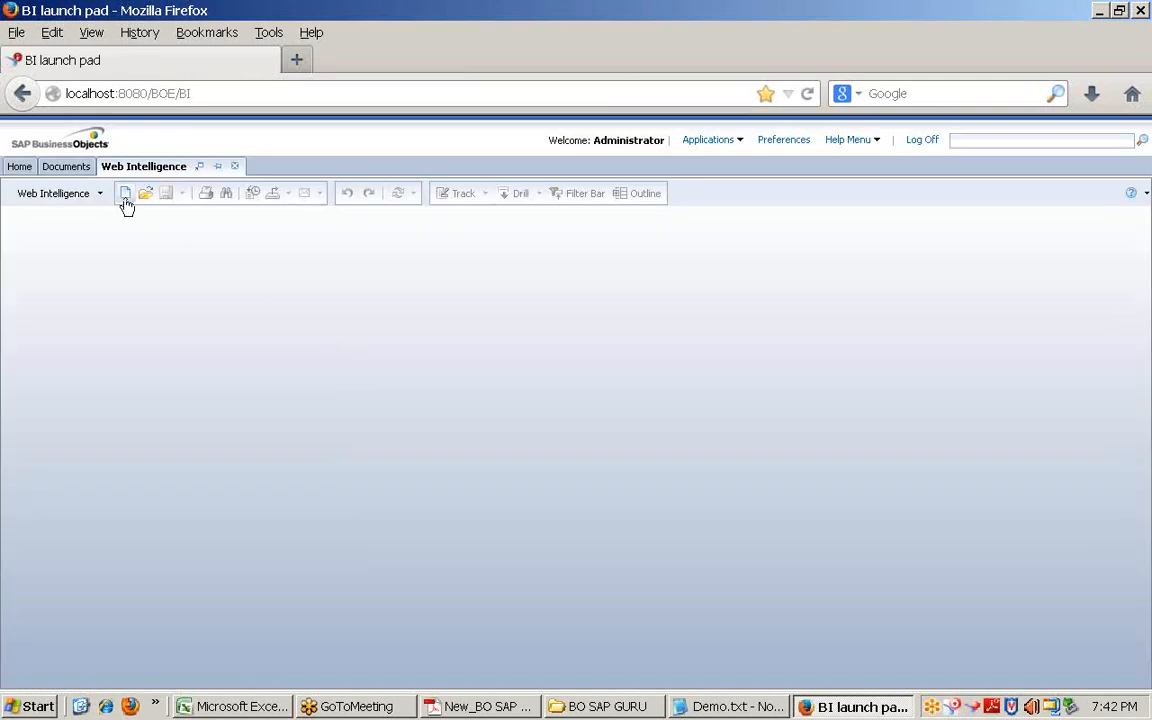
left_click(126, 200)
left_click(500, 390)
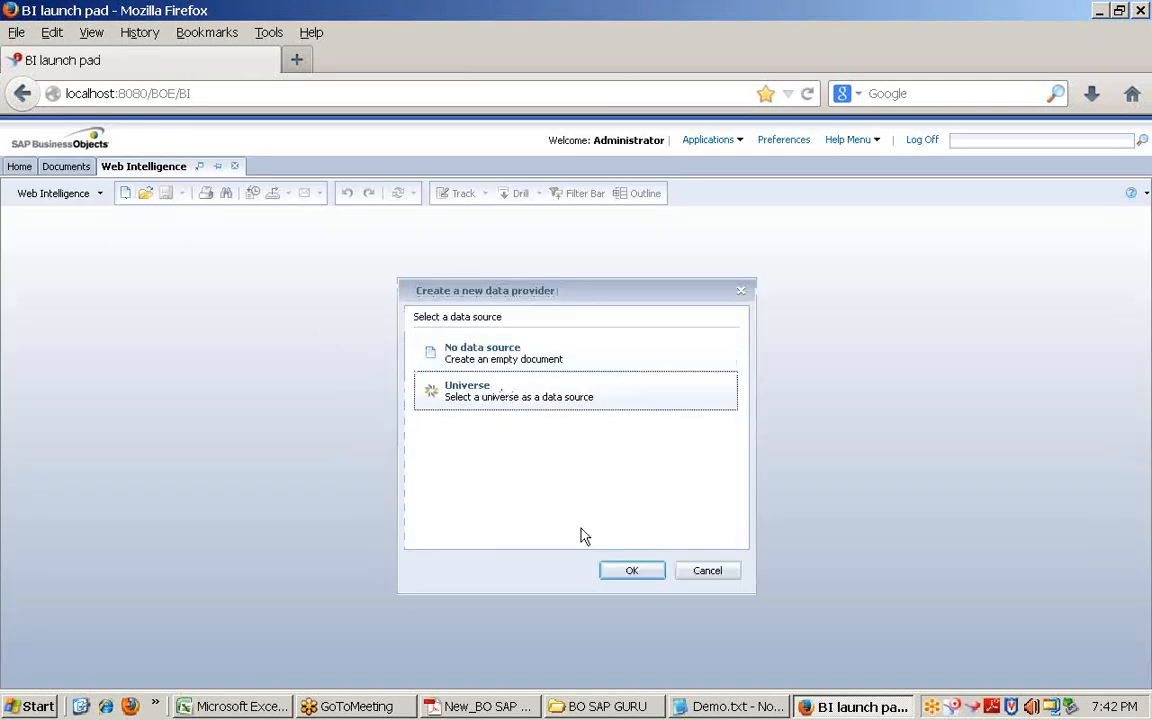
left_click(628, 572)
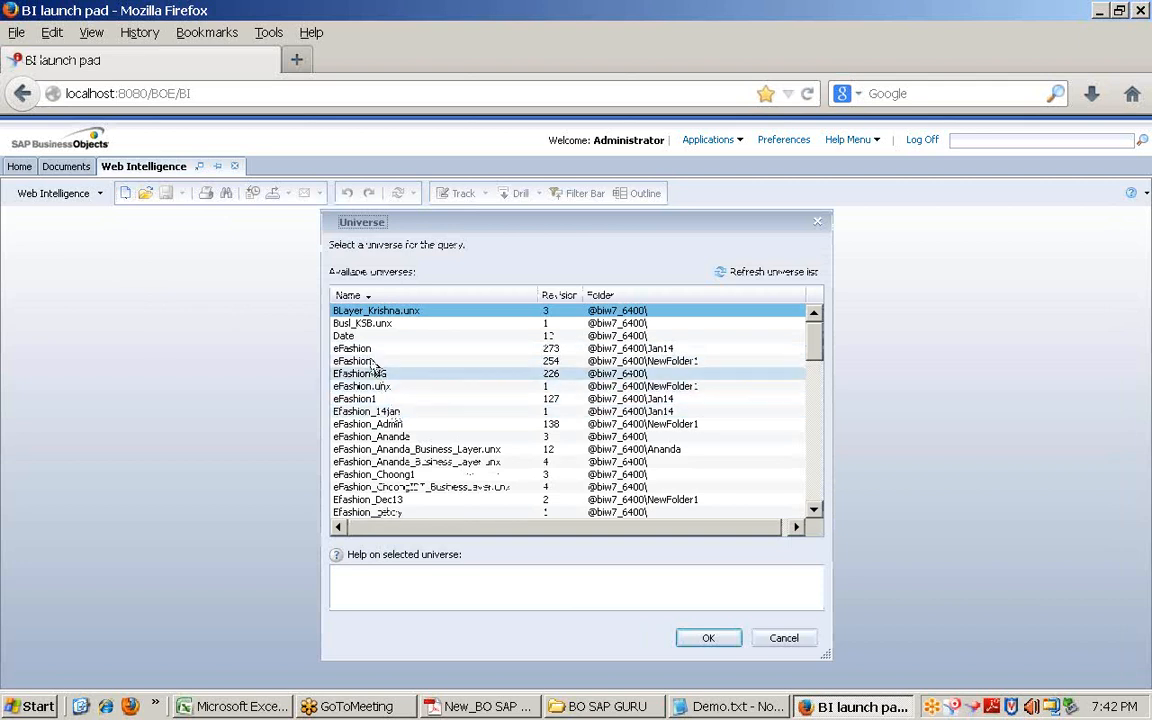
left_click(358, 349)
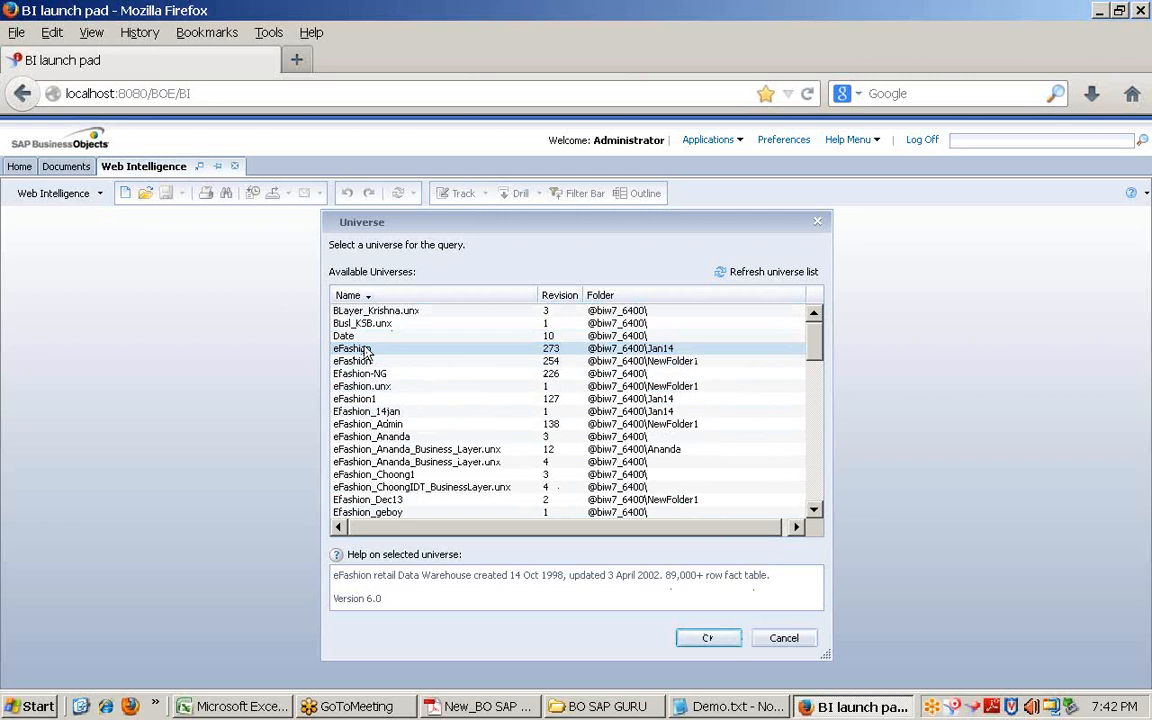
left_click(368, 351)
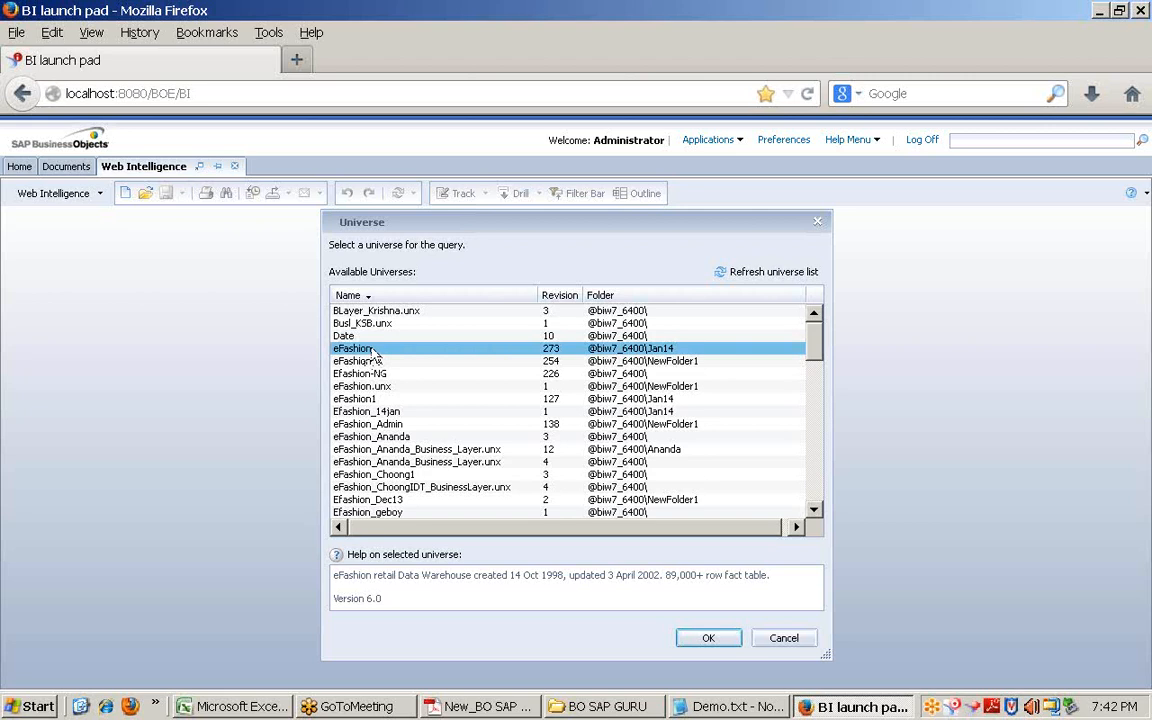
left_click(710, 640)
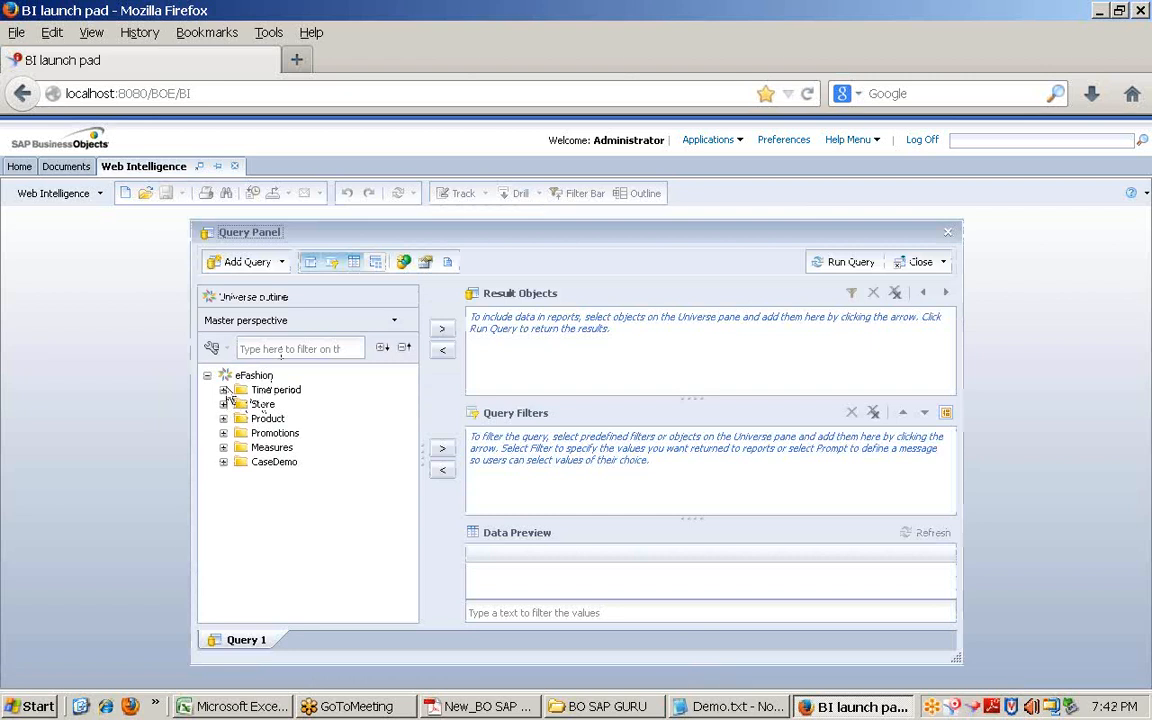
Step: Add Year, State and Sales revenue to the query's Result Objects
left_click_drag(324, 234, 247, 245)
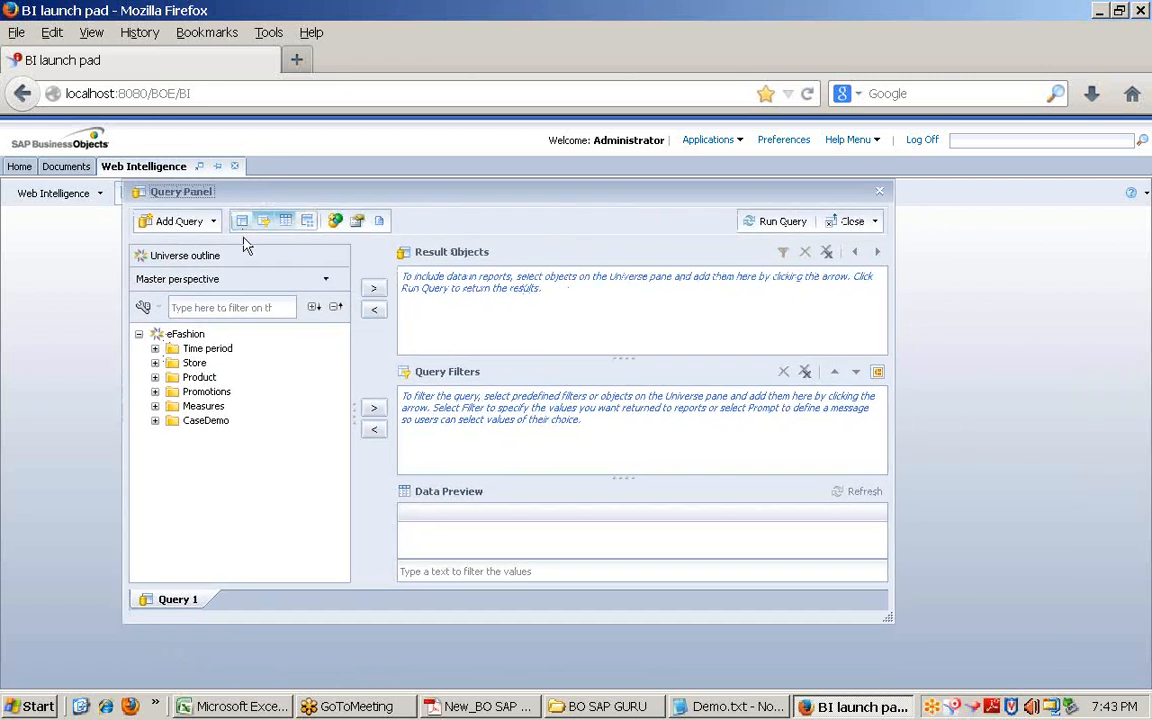
left_click(155, 348)
left_click(207, 363)
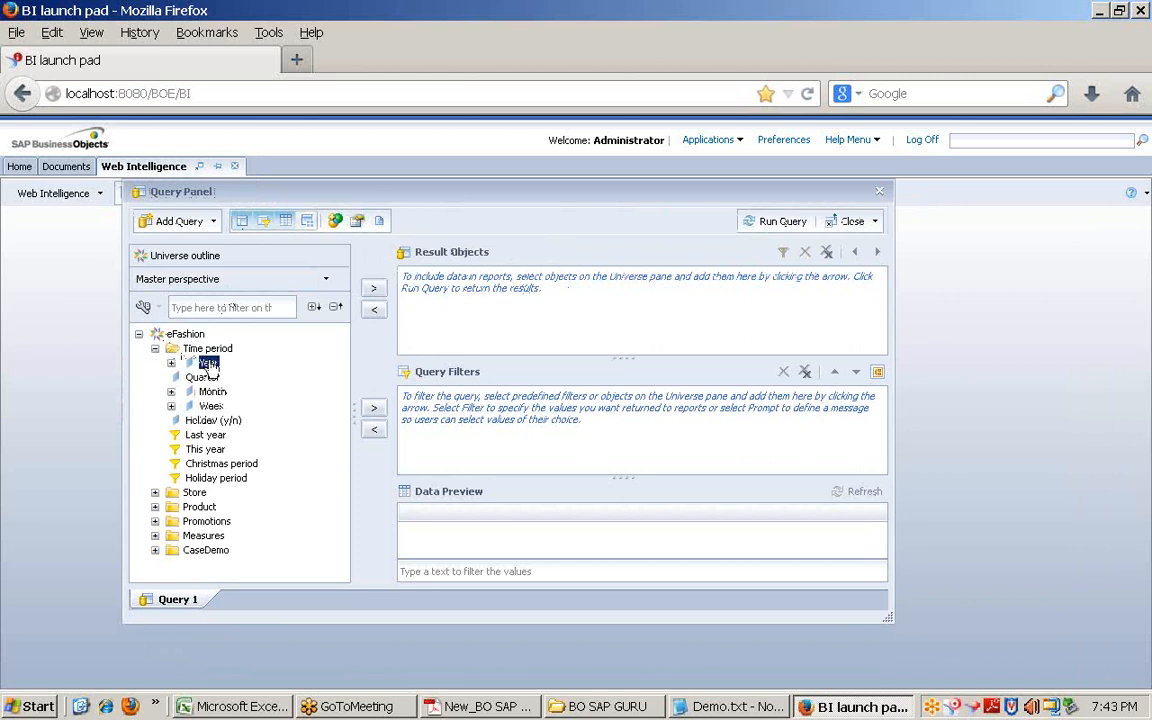
double_click(209, 367)
left_click(155, 507)
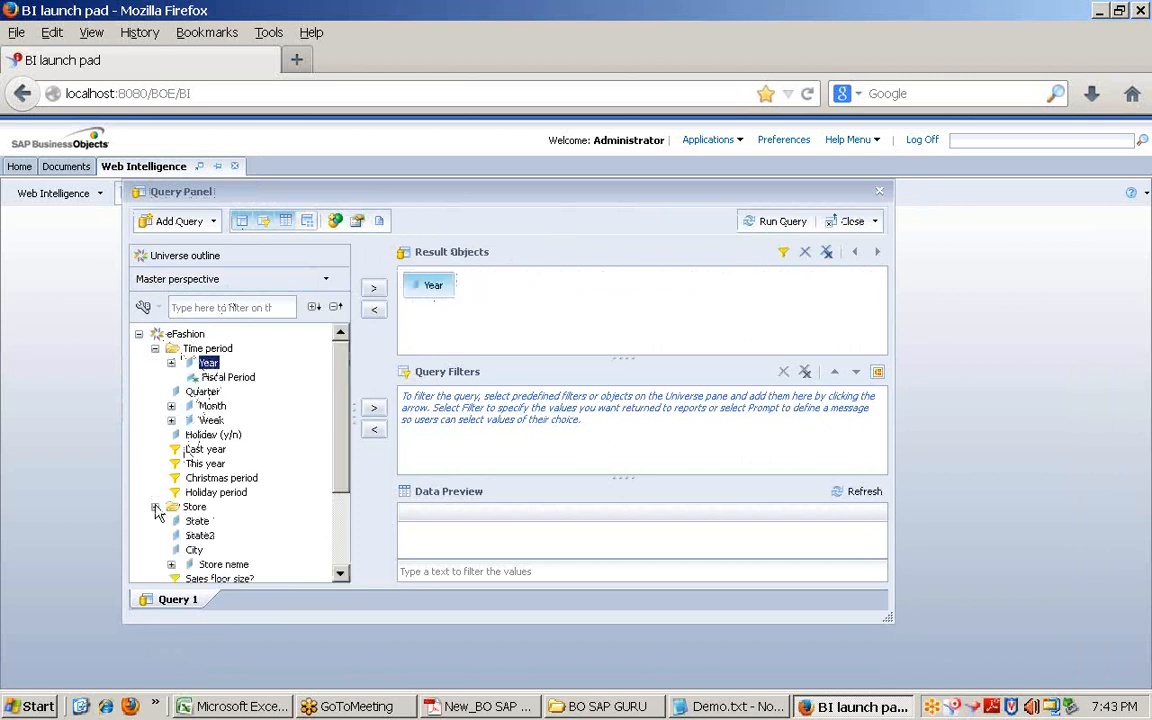
double_click(196, 522)
scroll(180, 455, "down", 2)
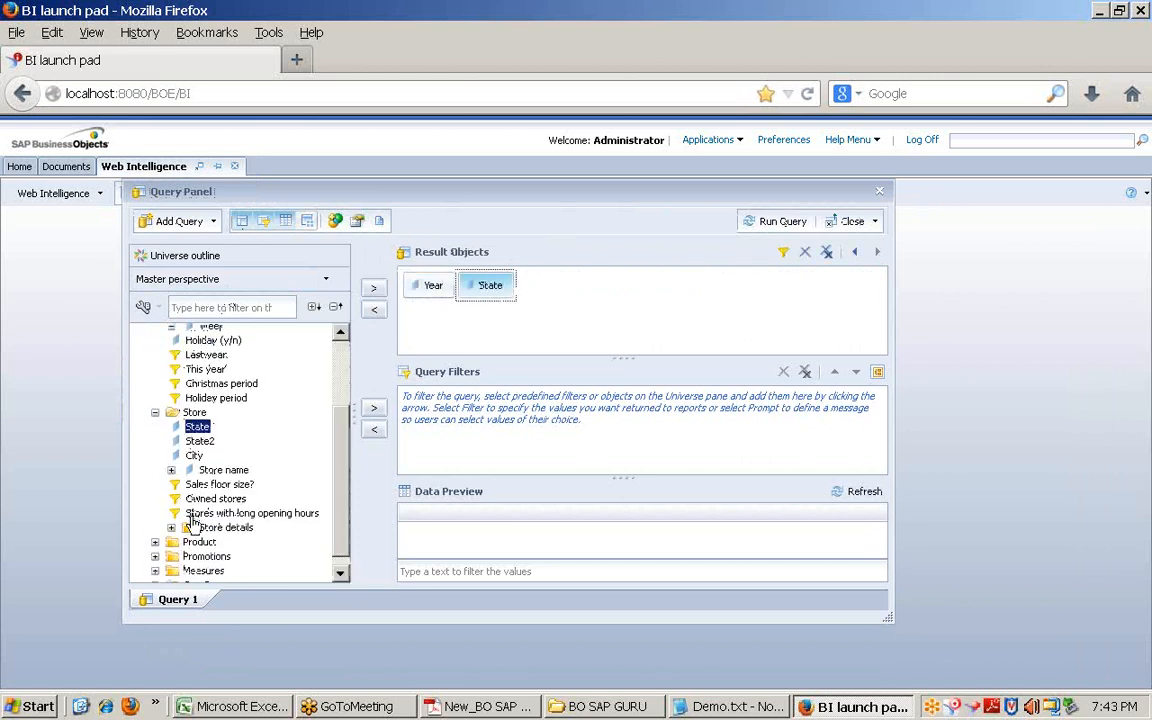
left_click(155, 561)
double_click(200, 576)
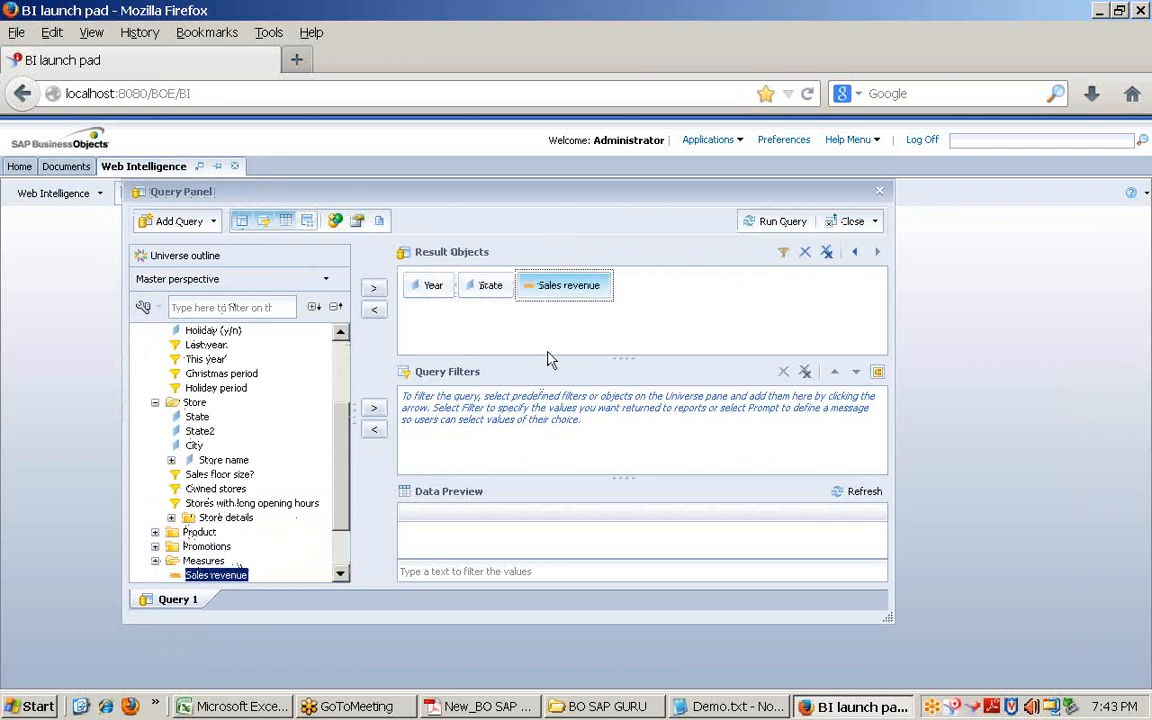
Step: Inspect the SQL script generated for the query, then close the viewer
scroll(344, 345, "up", 3)
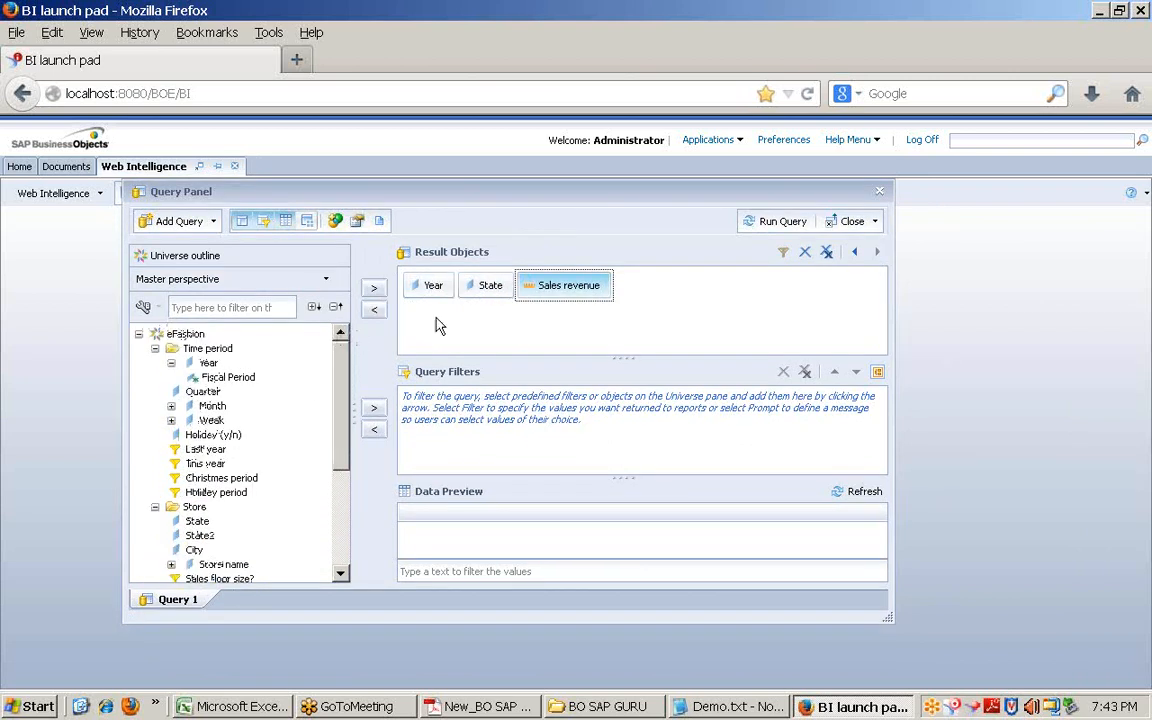
left_click(379, 220)
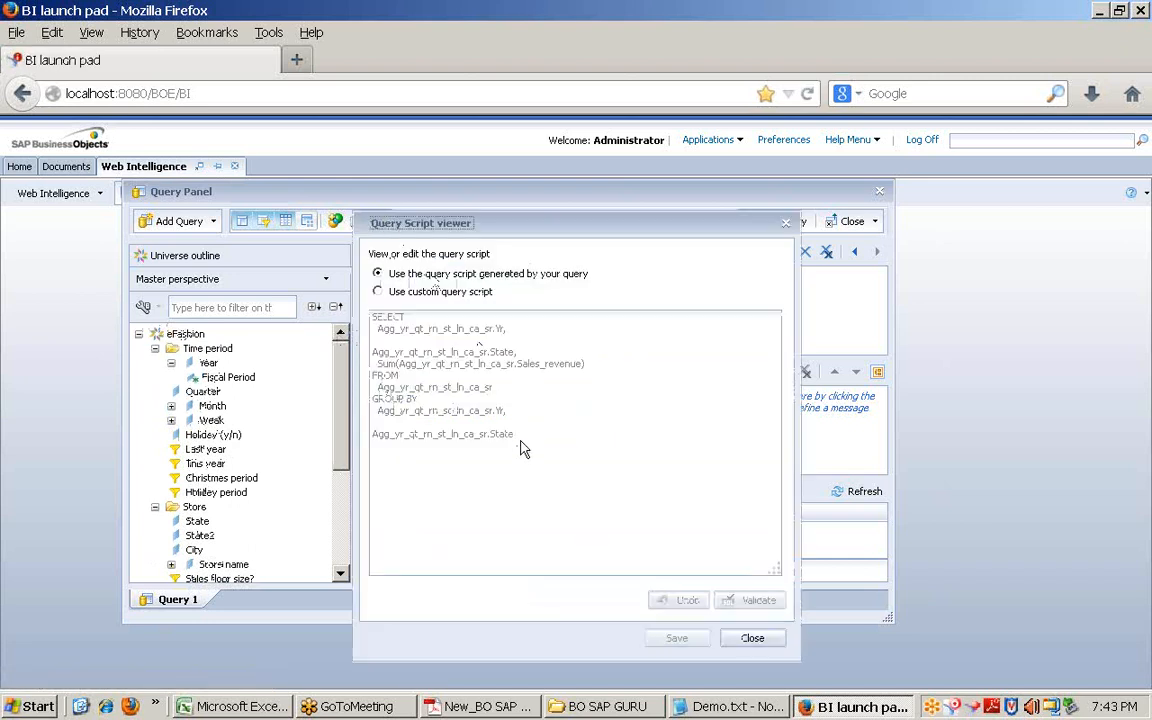
left_click(752, 640)
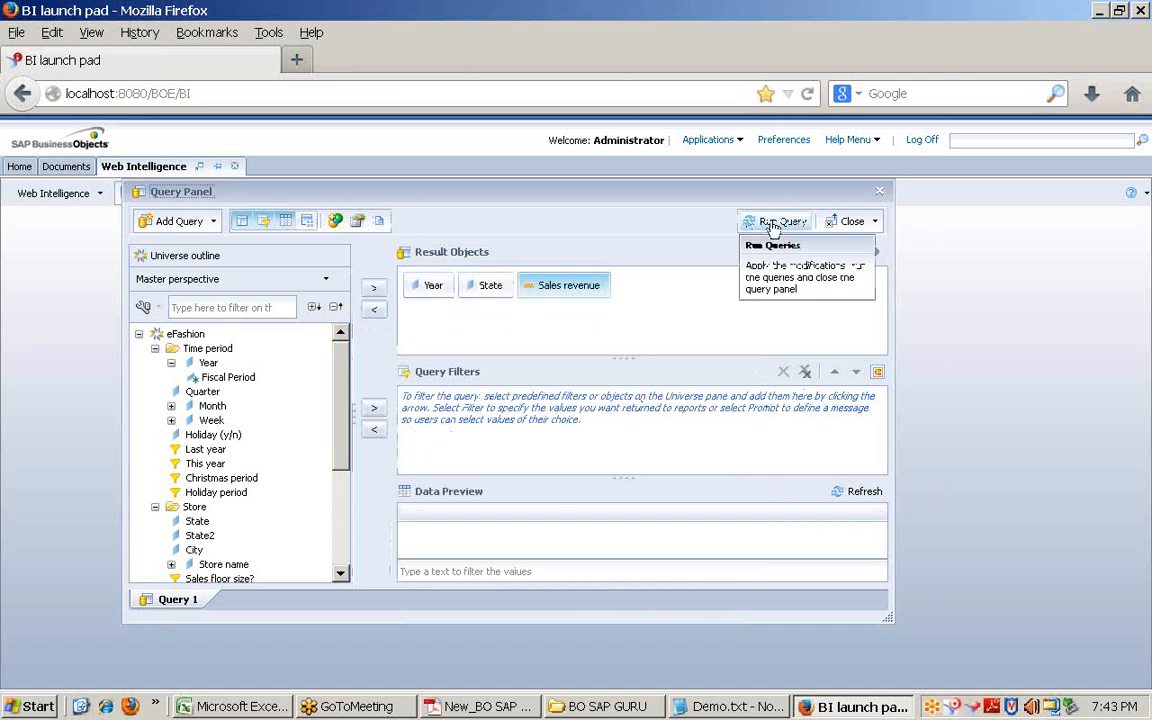
left_click(775, 223)
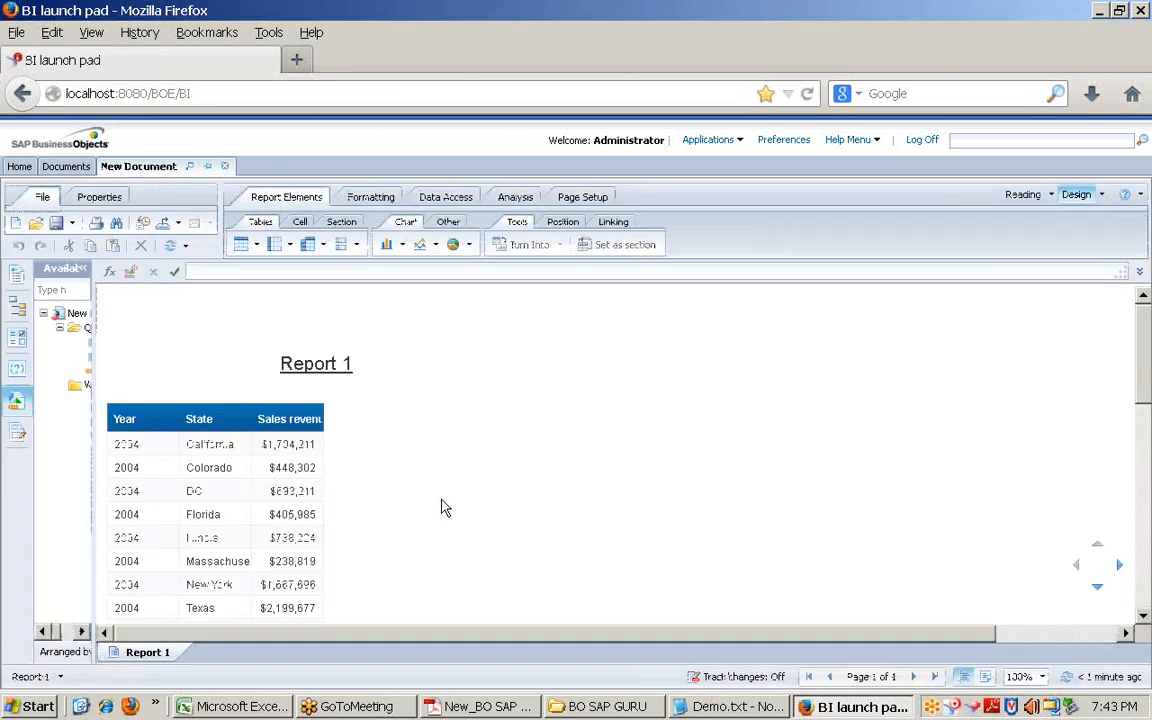
scroll(442, 506, "down", 3)
scroll(442, 506, "down", 3)
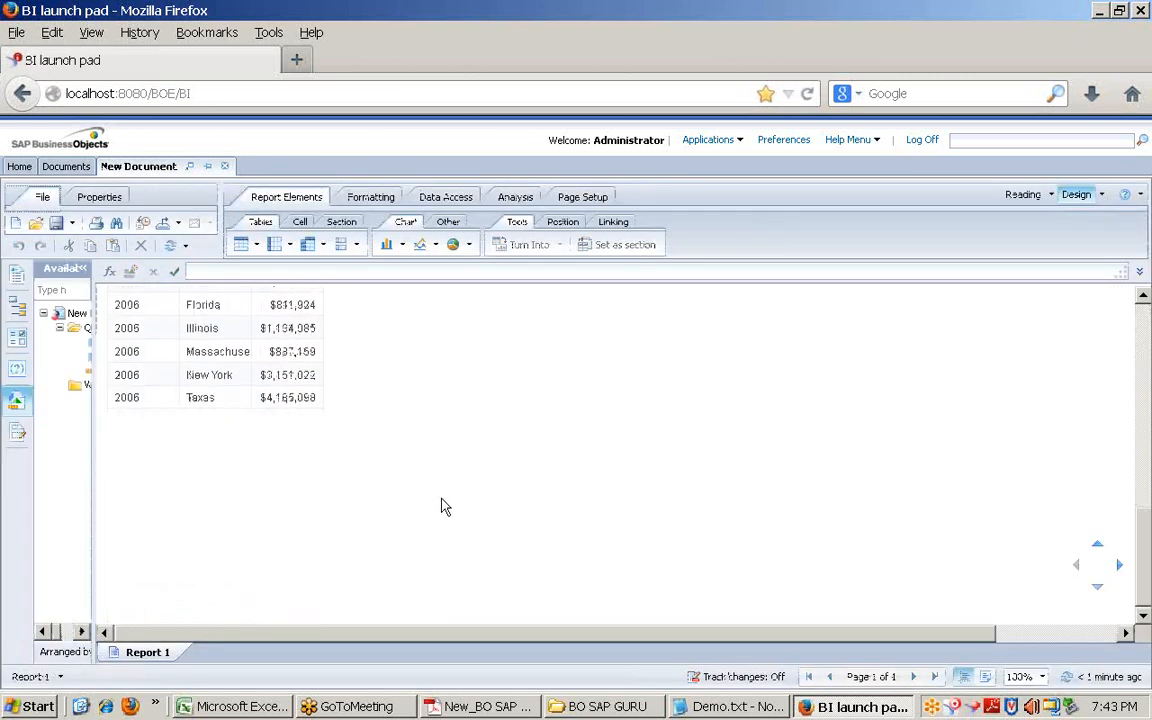
scroll(445, 506, "up", 6)
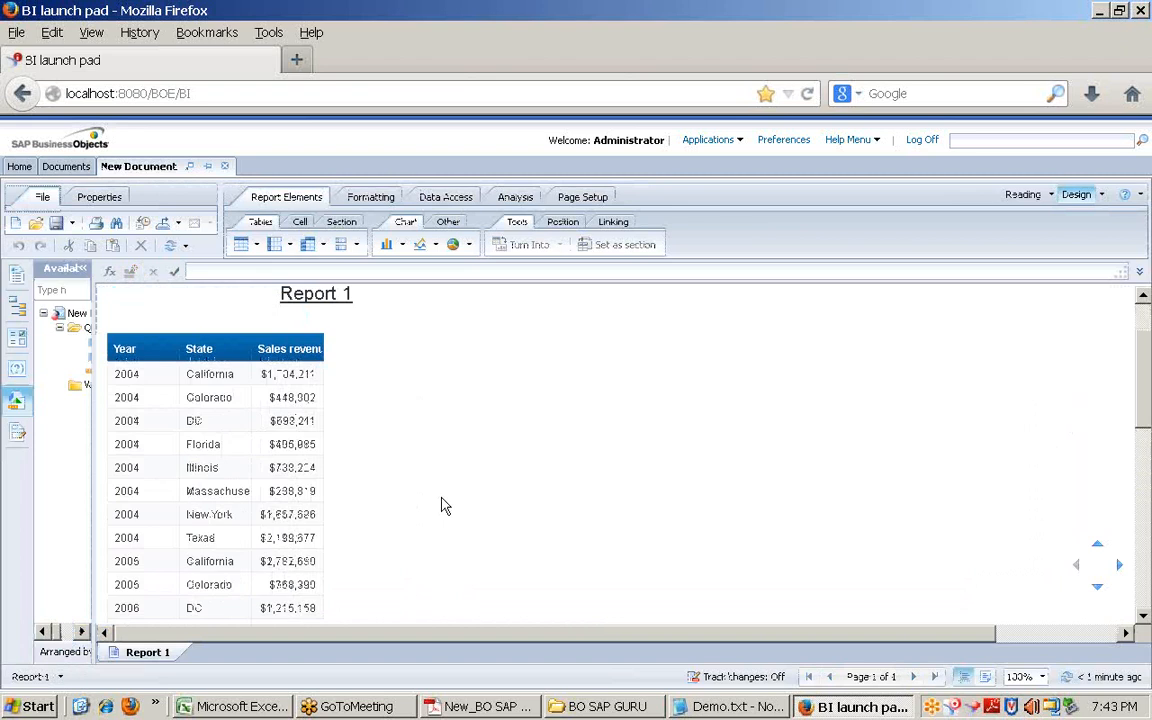
left_click(340, 297)
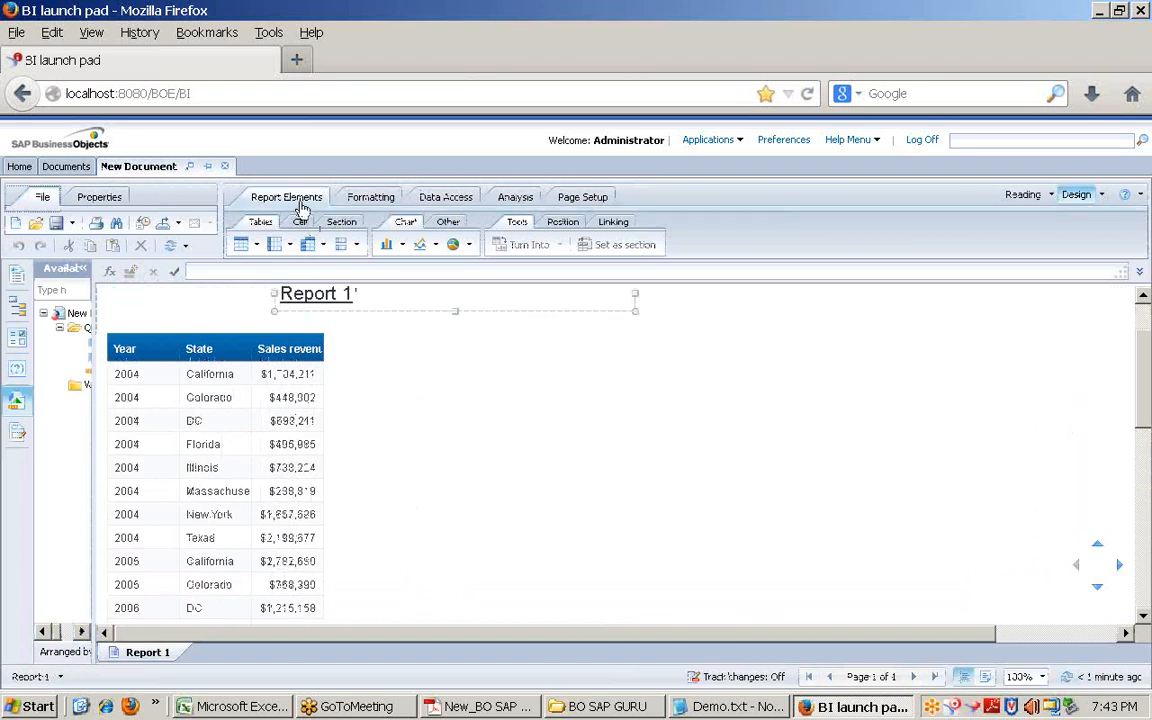
left_click(370, 197)
left_click(446, 197)
left_click(515, 197)
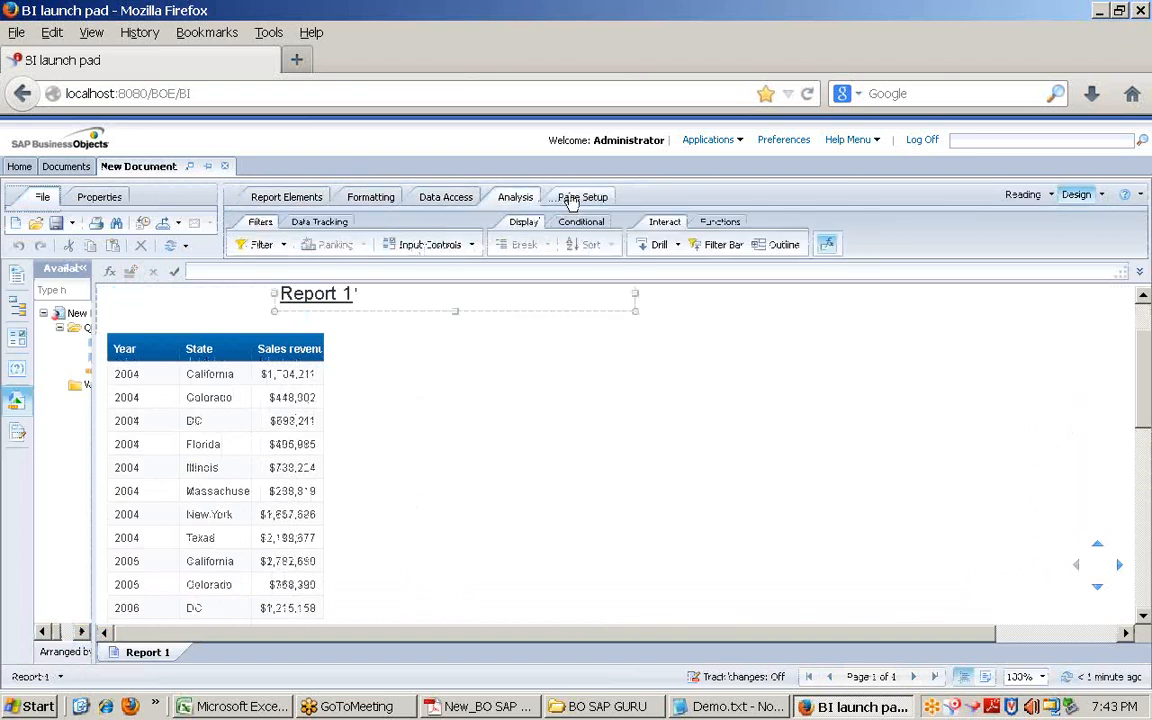
left_click(580, 197)
left_click(370, 197)
left_click(286, 197)
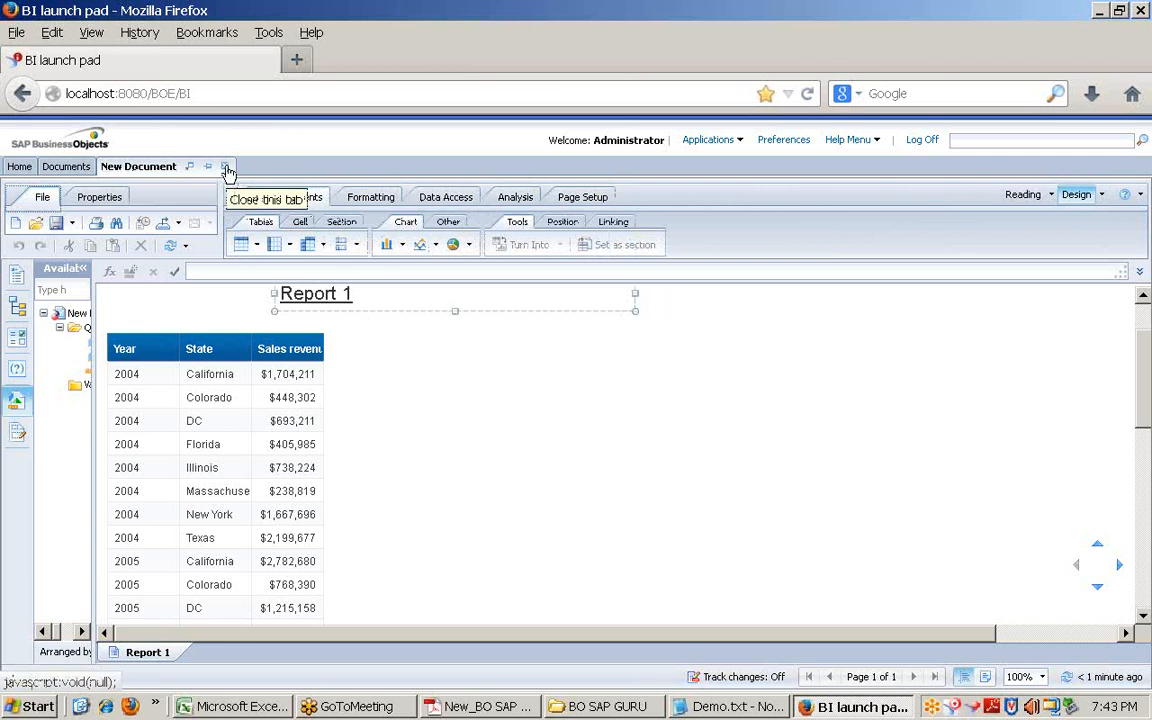
left_click(226, 167)
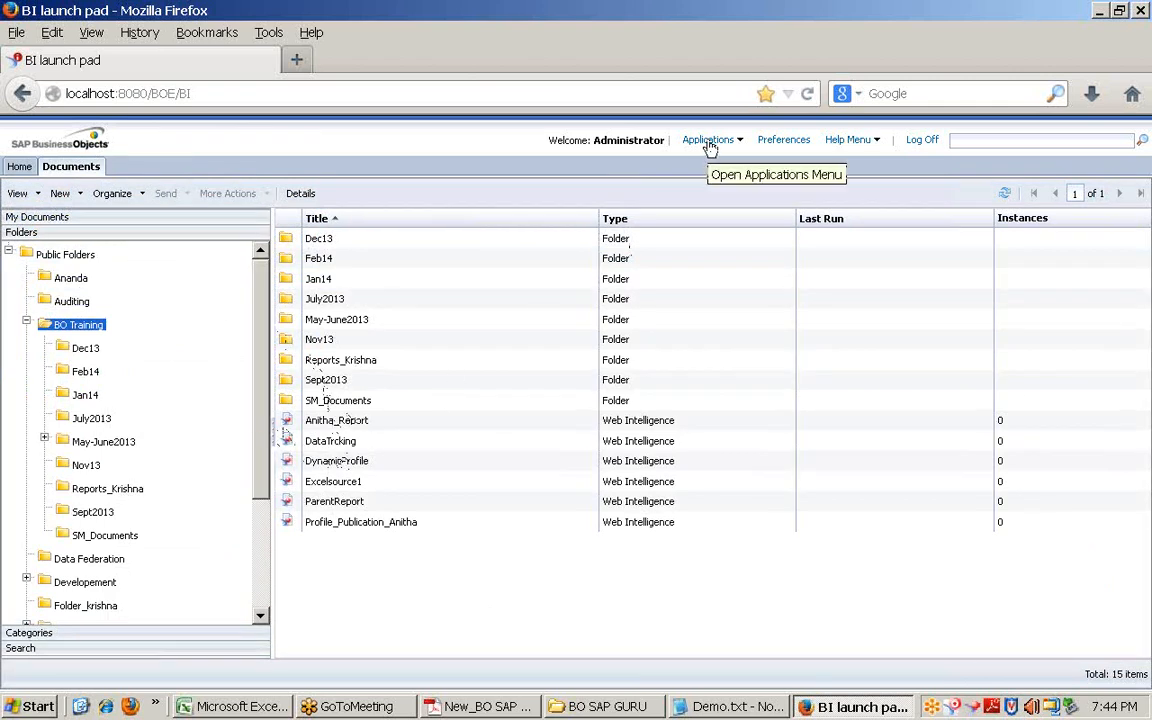
Step: In Demo.txt, highlight the agenda line about demoing the BO4.0 tools
left_click(722, 706)
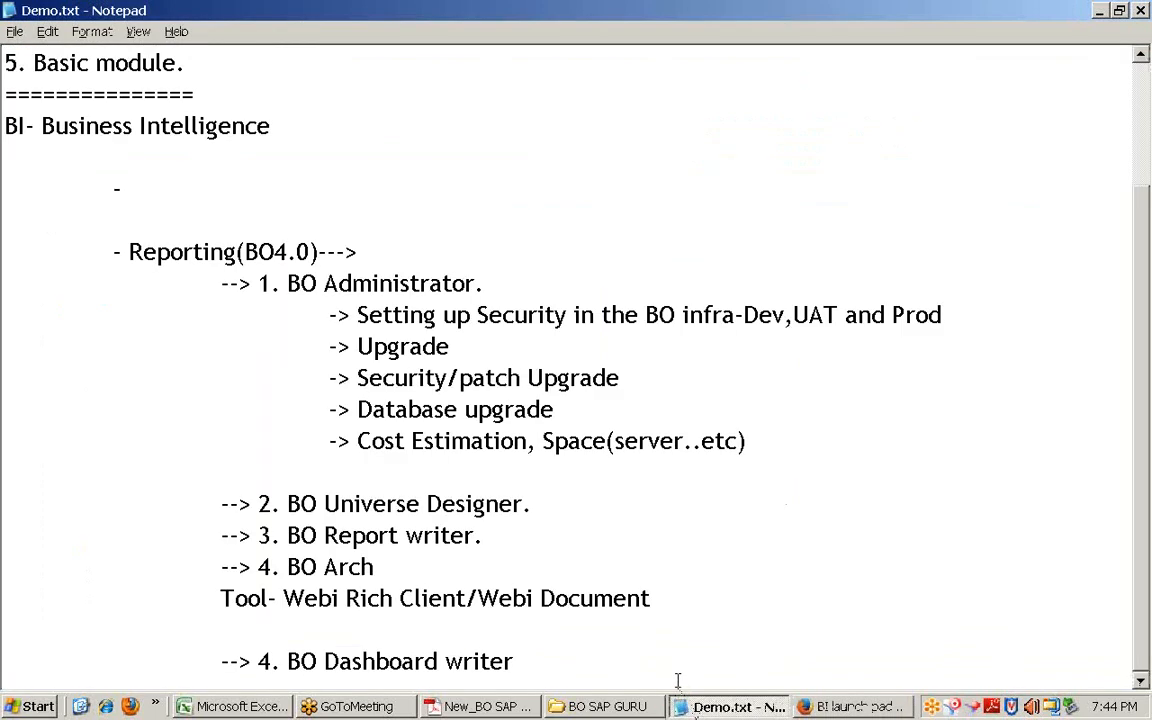
scroll(363, 476, "up", 2)
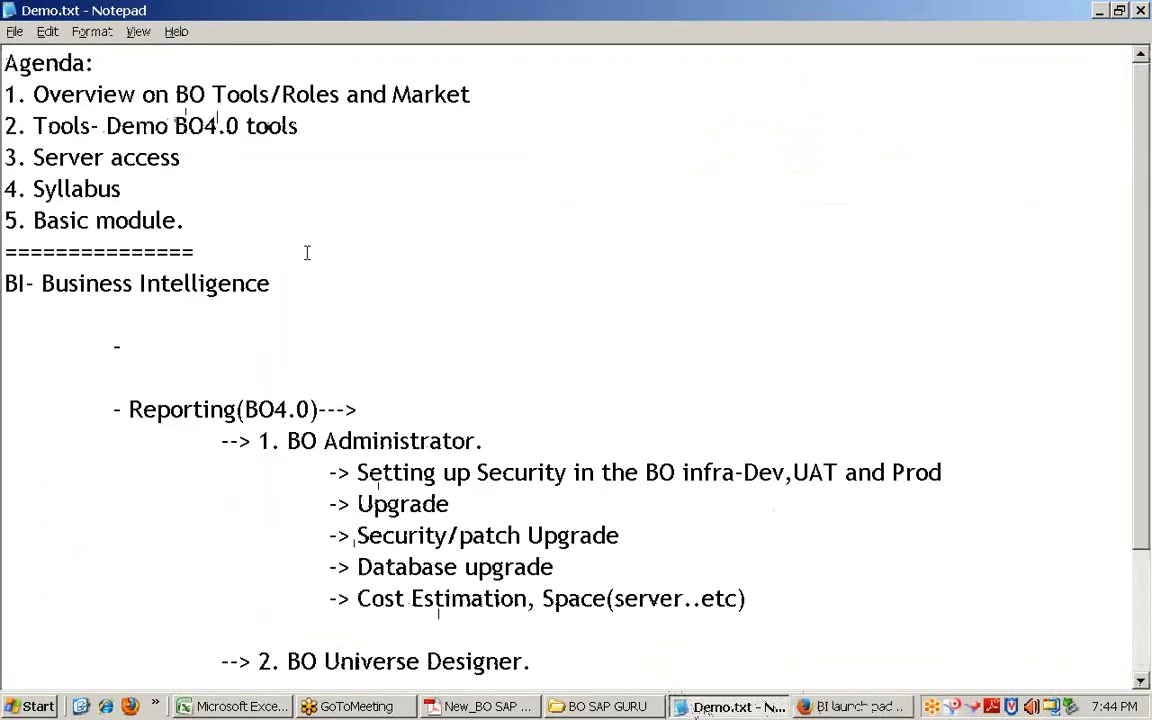
left_click_drag(301, 126, 4, 126)
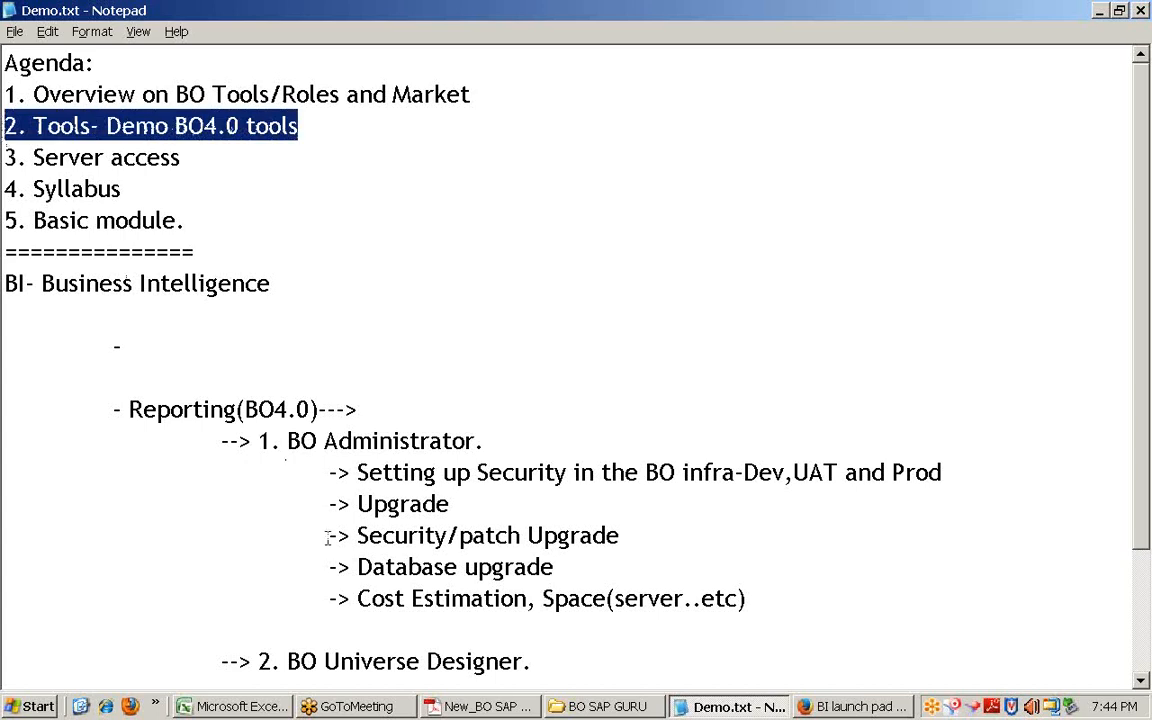
key("alt+Tab")
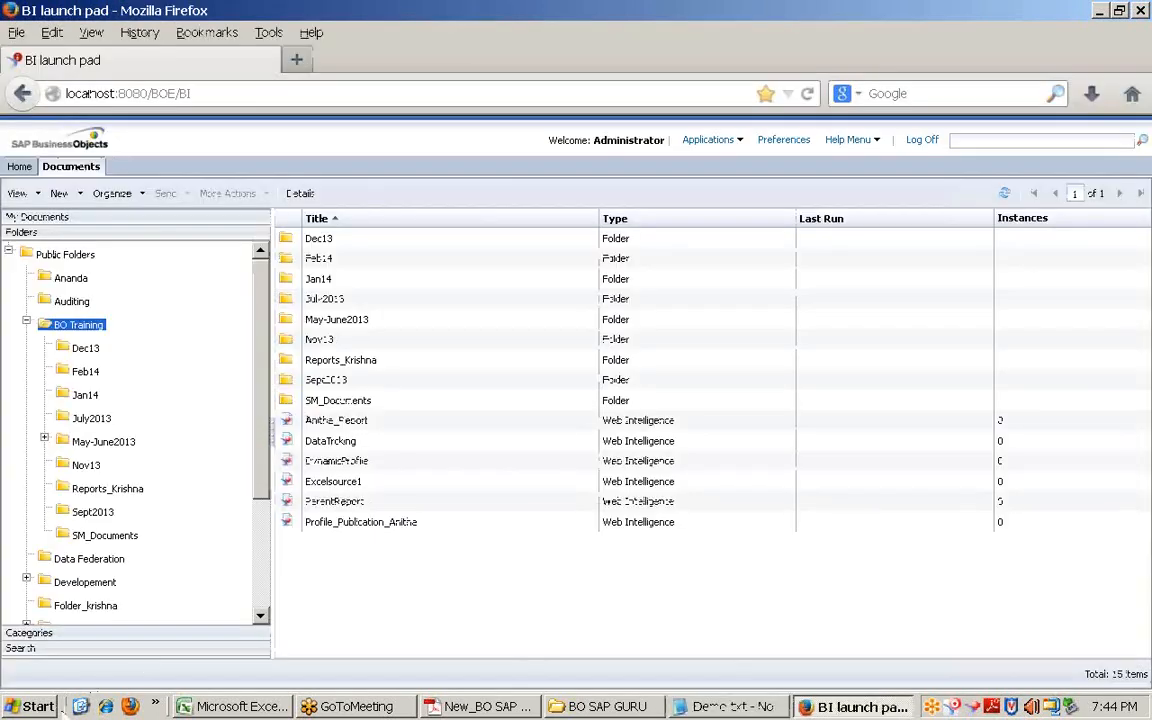
Step: Highlight agenda item 3, Server access, then minimise all windows with Win+D
left_click(80, 706)
left_click(32, 706)
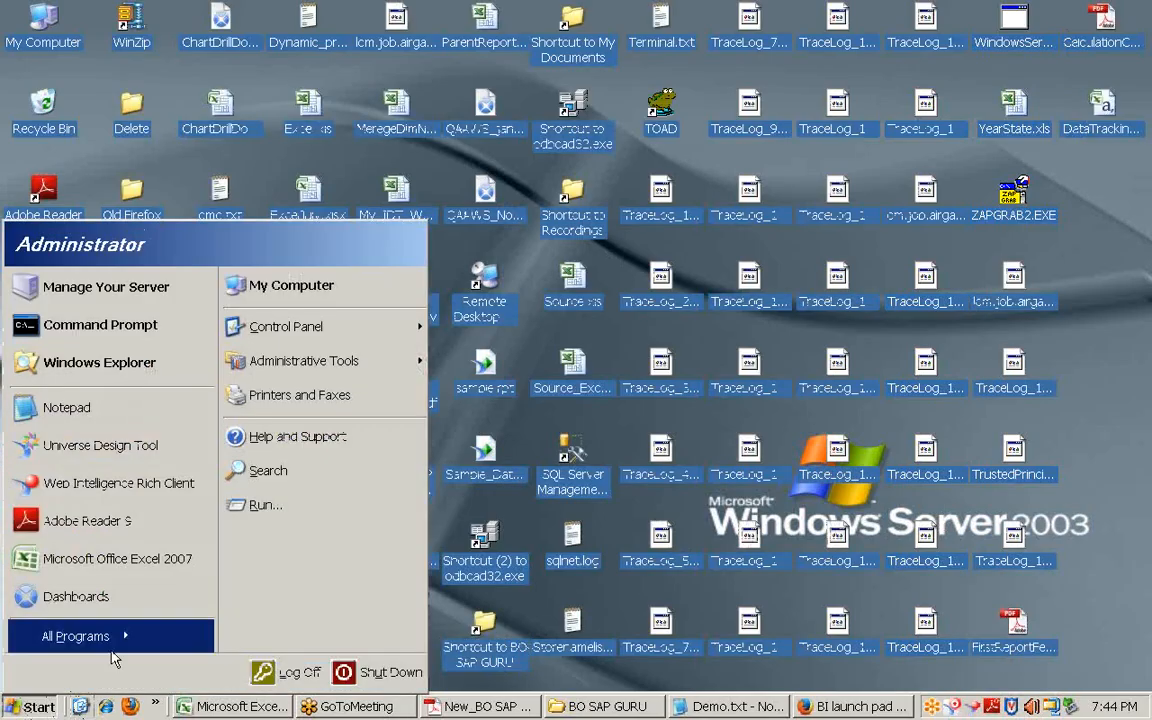
left_click(741, 710)
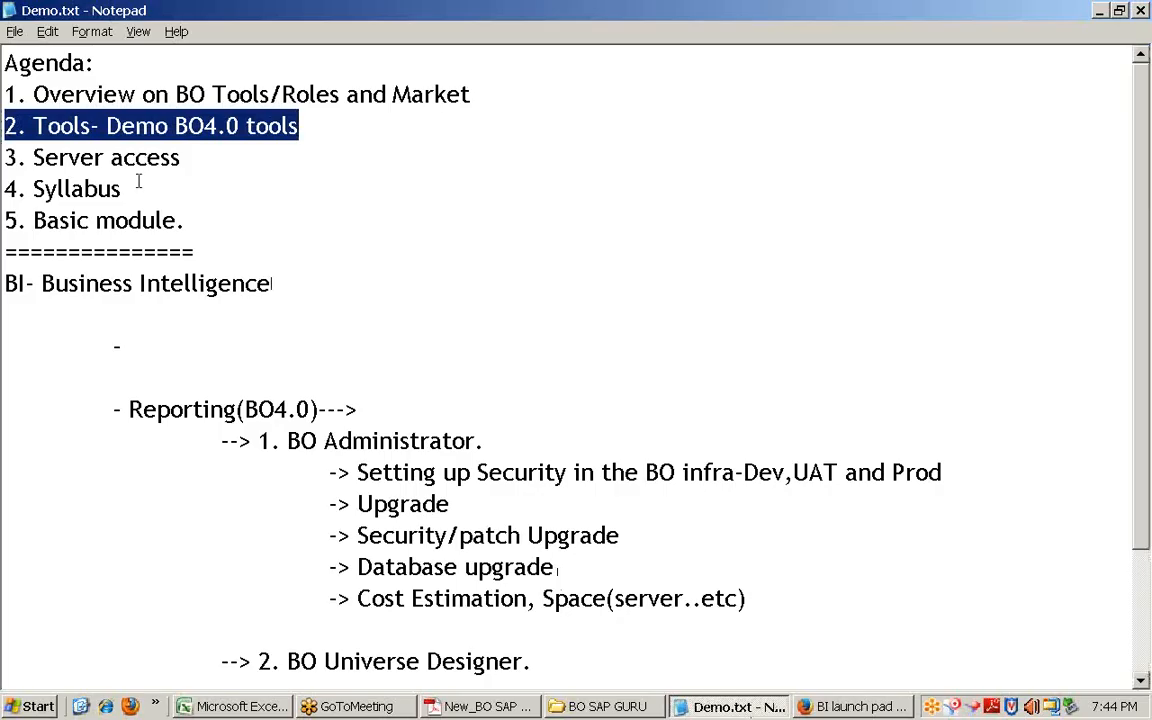
left_click_drag(180, 157, 4, 155)
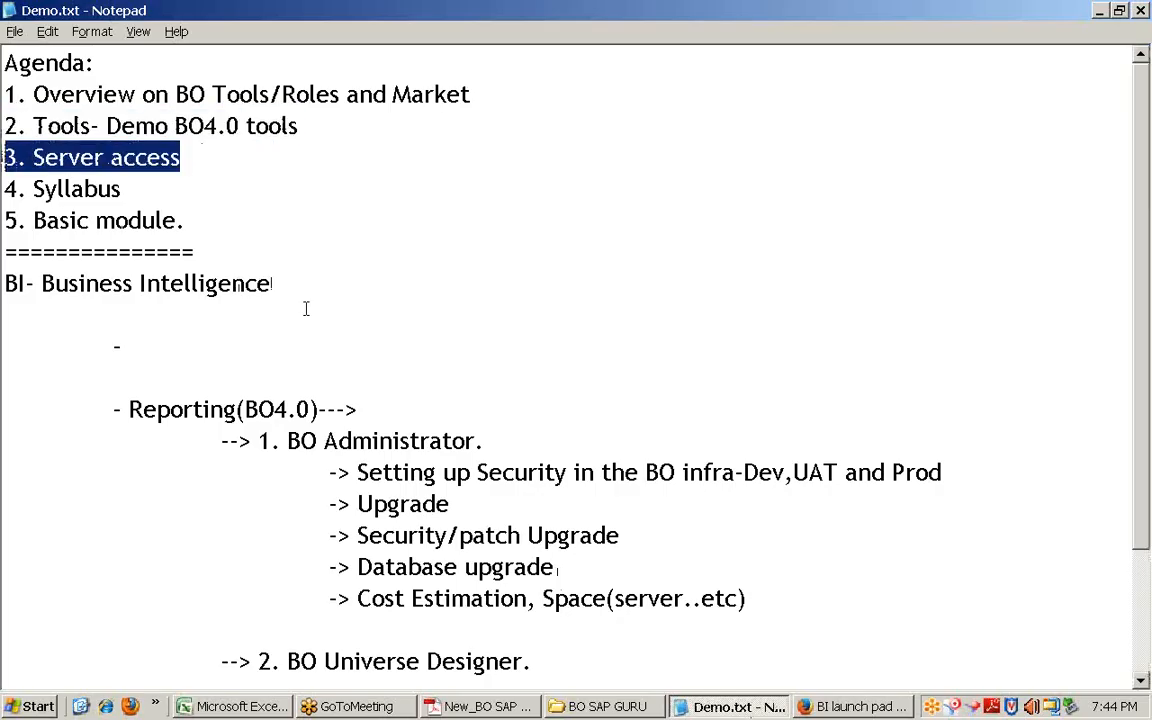
key("alt+Tab")
key("super+d")
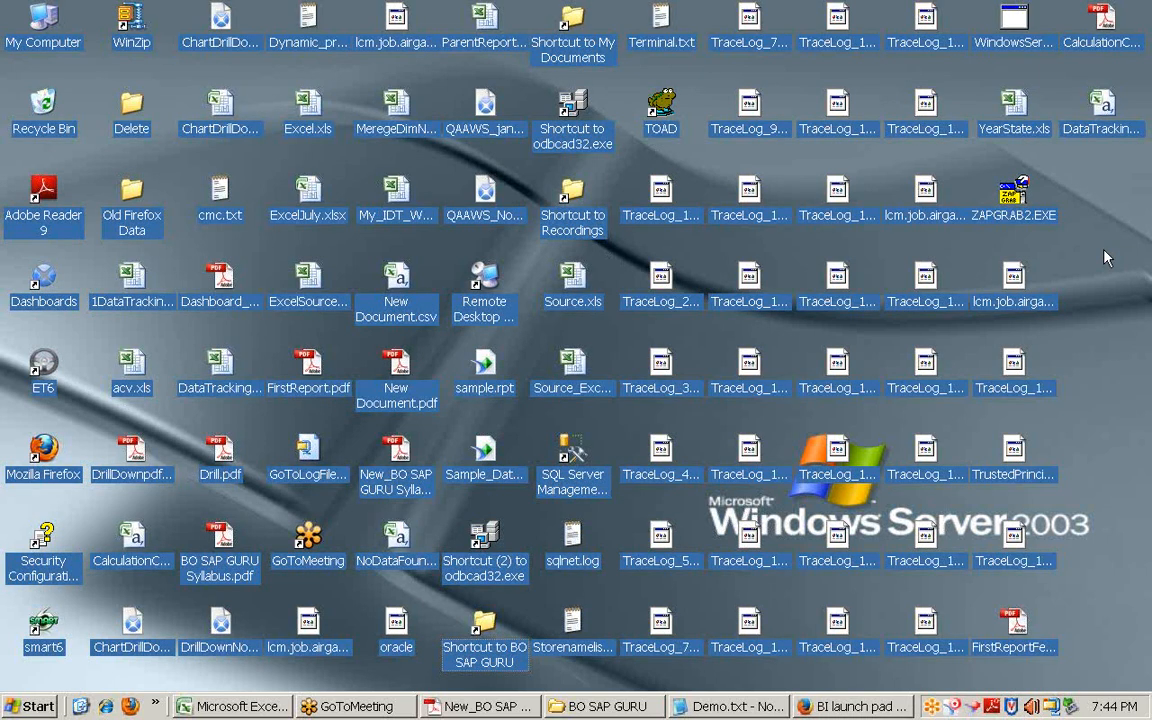
Step: Log on to the Central Management Console from Bookmarks in a new Firefox tab, entering the password
left_click(860, 707)
left_click(268, 60)
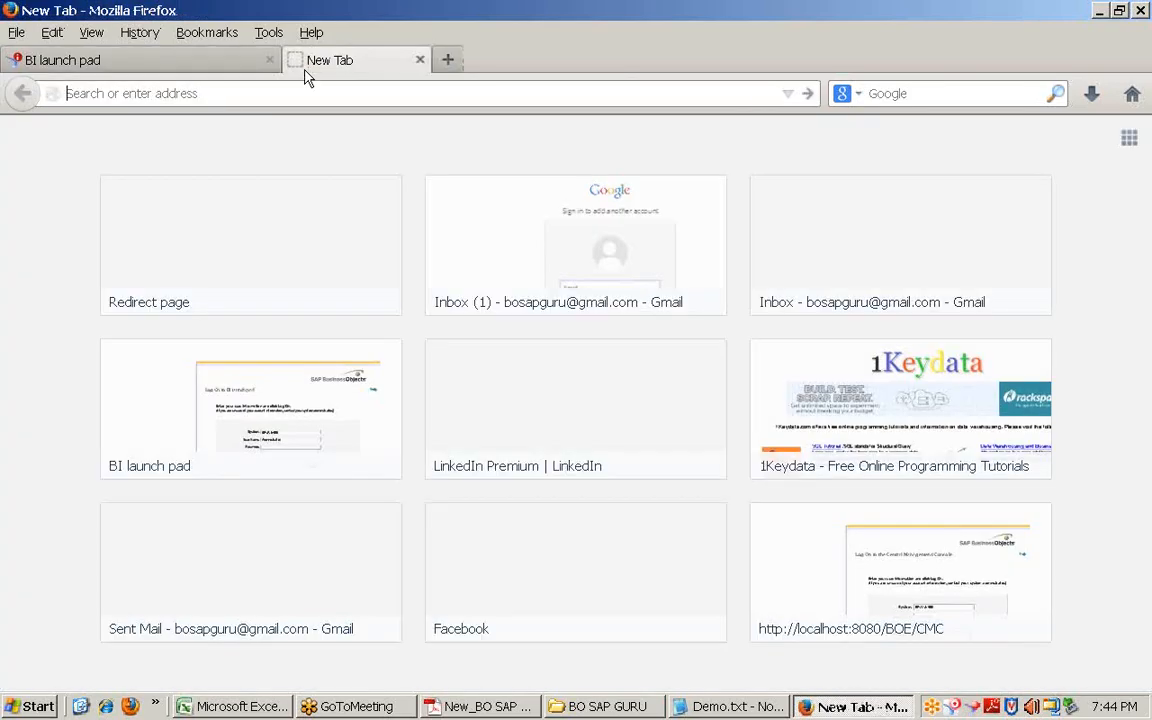
left_click(240, 64)
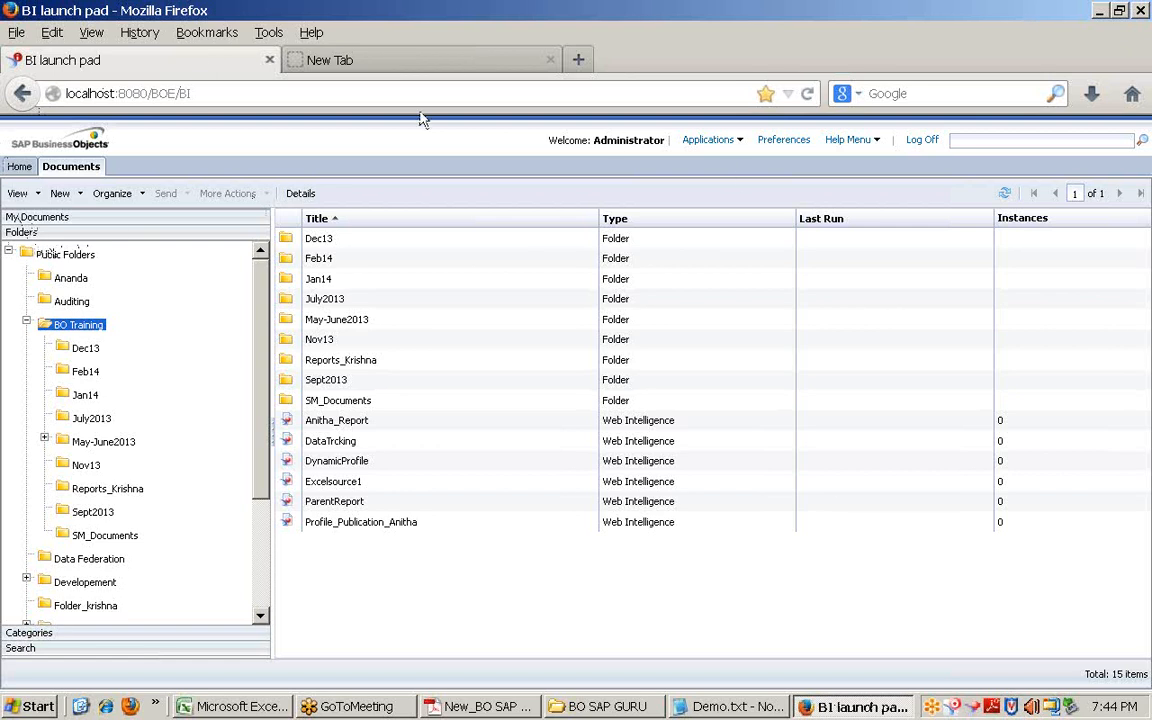
left_click(340, 64)
left_click(200, 33)
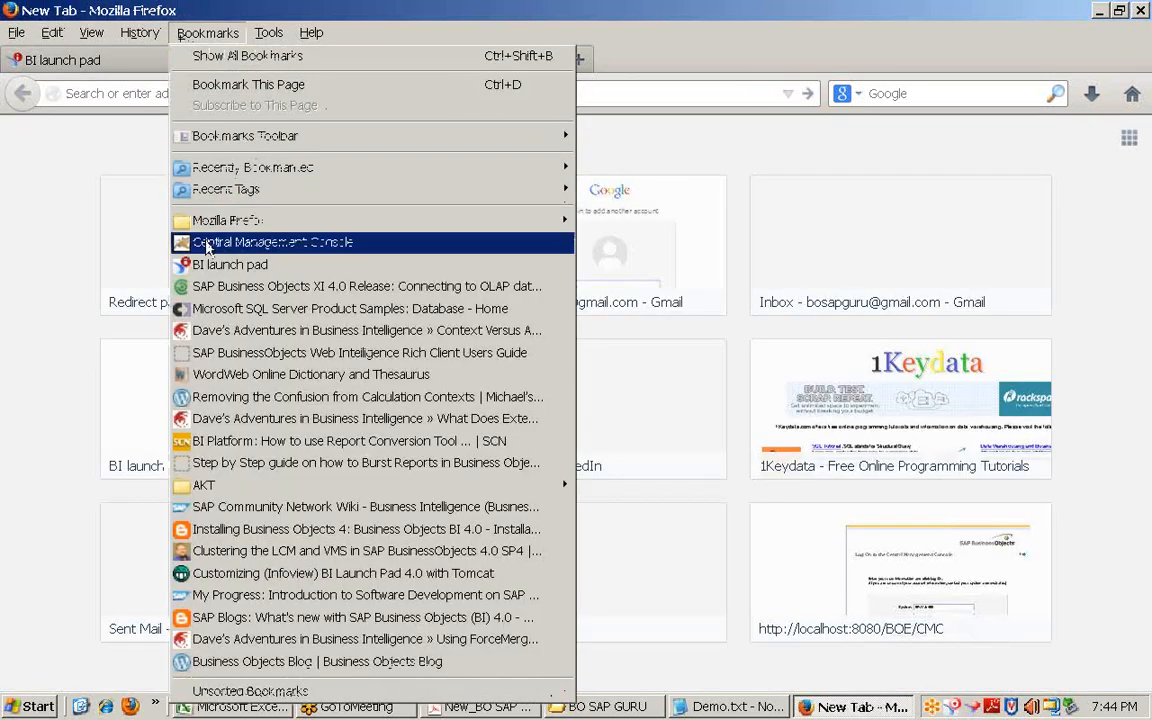
left_click(206, 244)
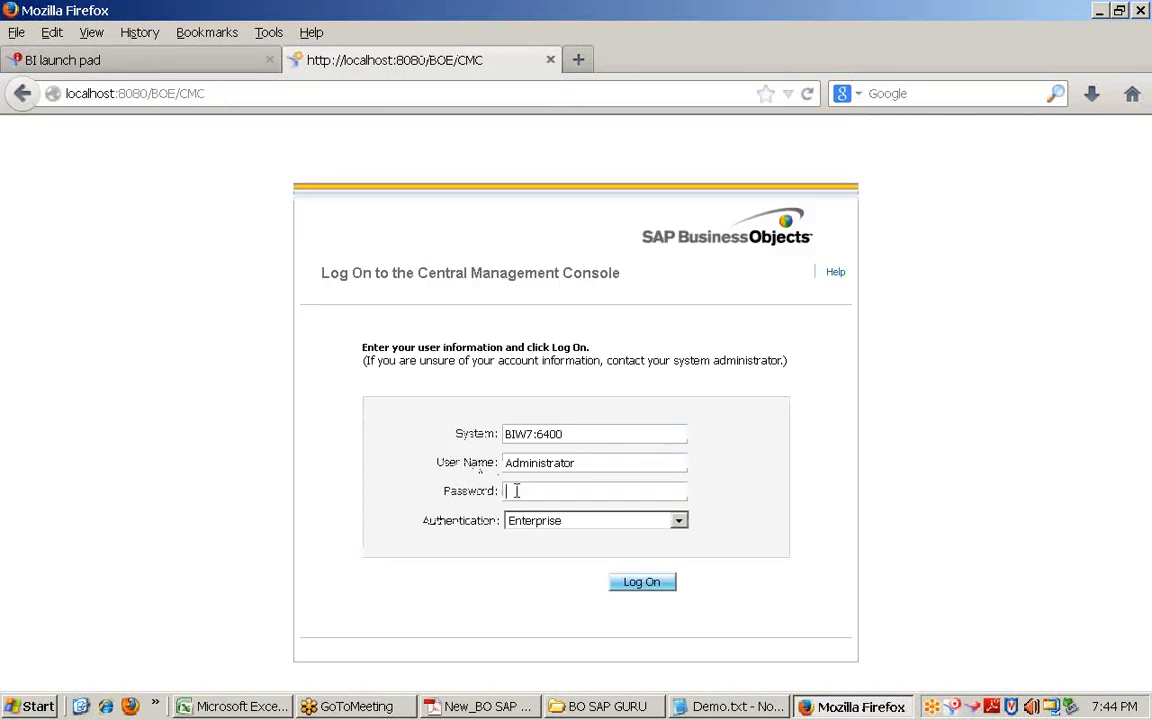
type("abc")
key("Return")
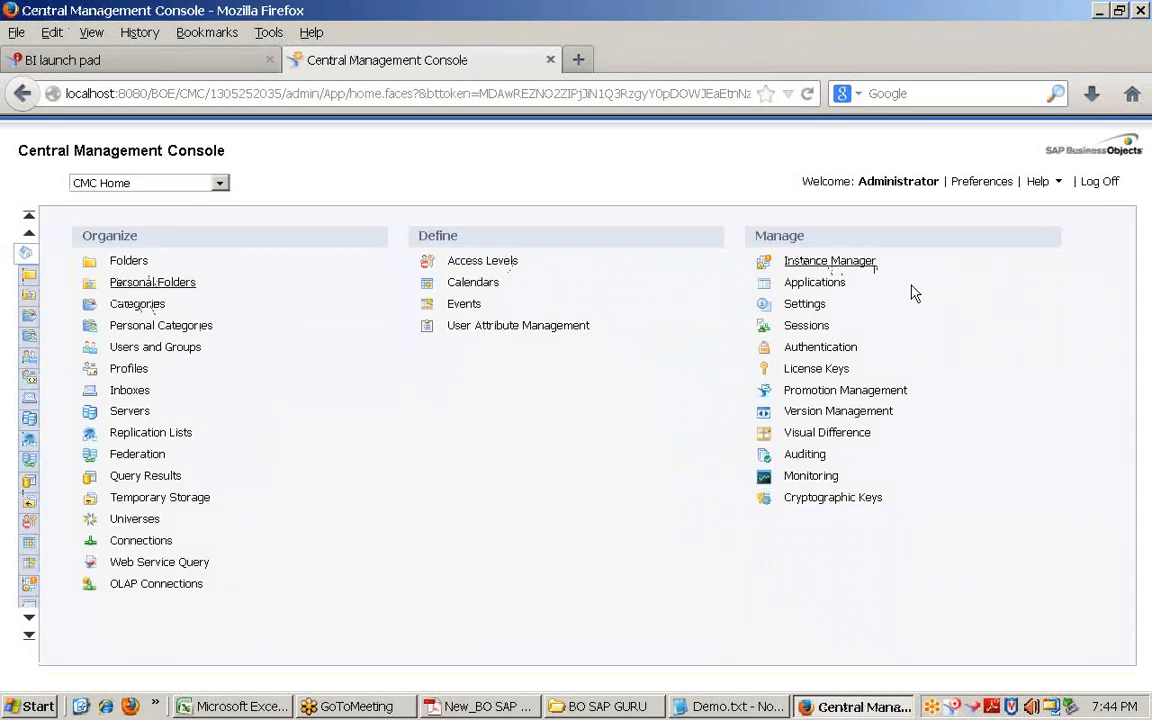
Step: Highlight the CMC greeting and Organize and Define sections, then show the desktop
double_click(866, 182)
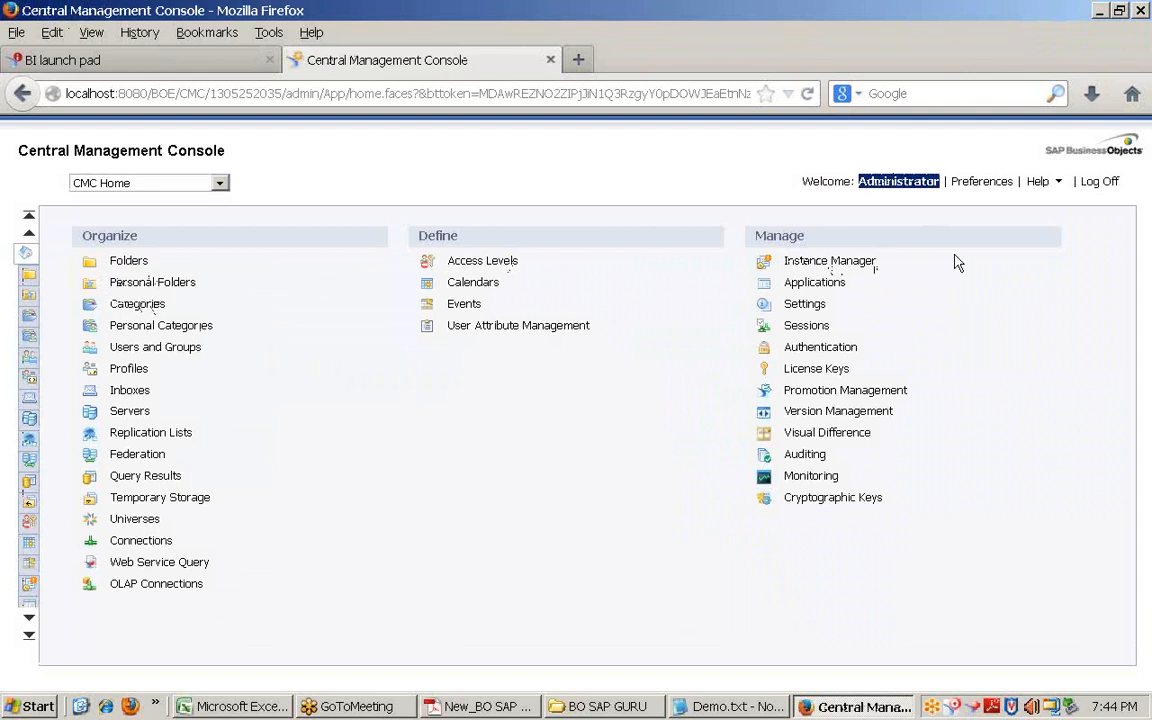
left_click_drag(954, 254, 256, 562)
left_click(361, 512)
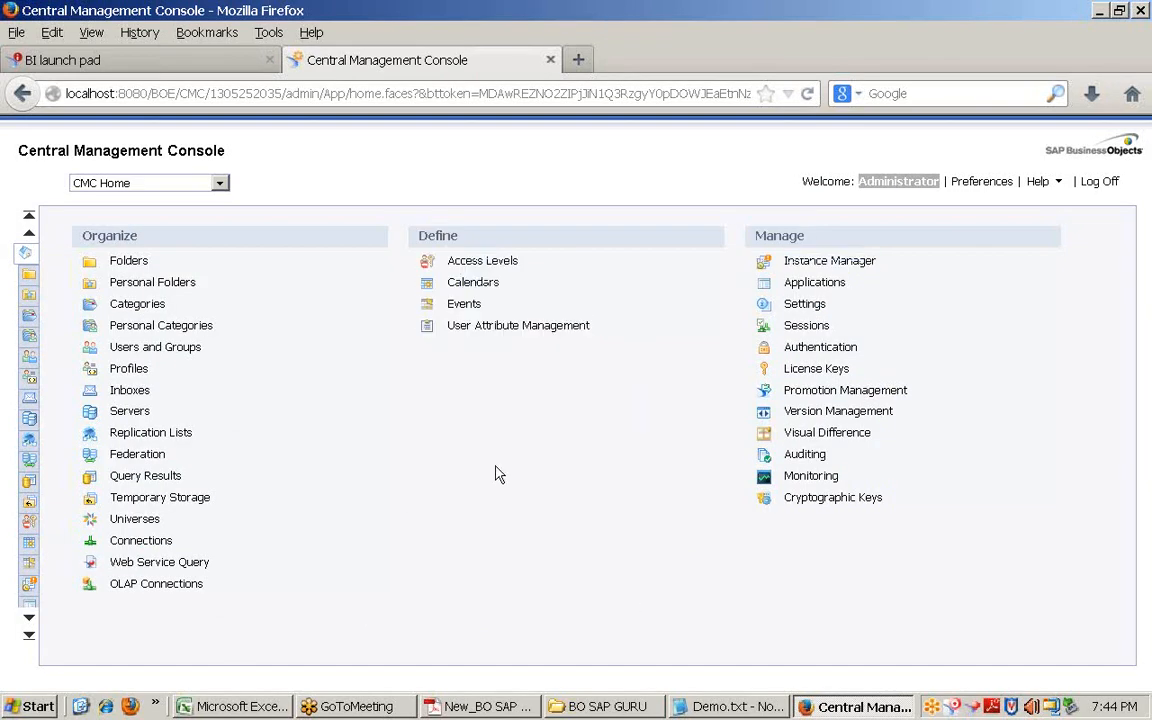
left_click(818, 180)
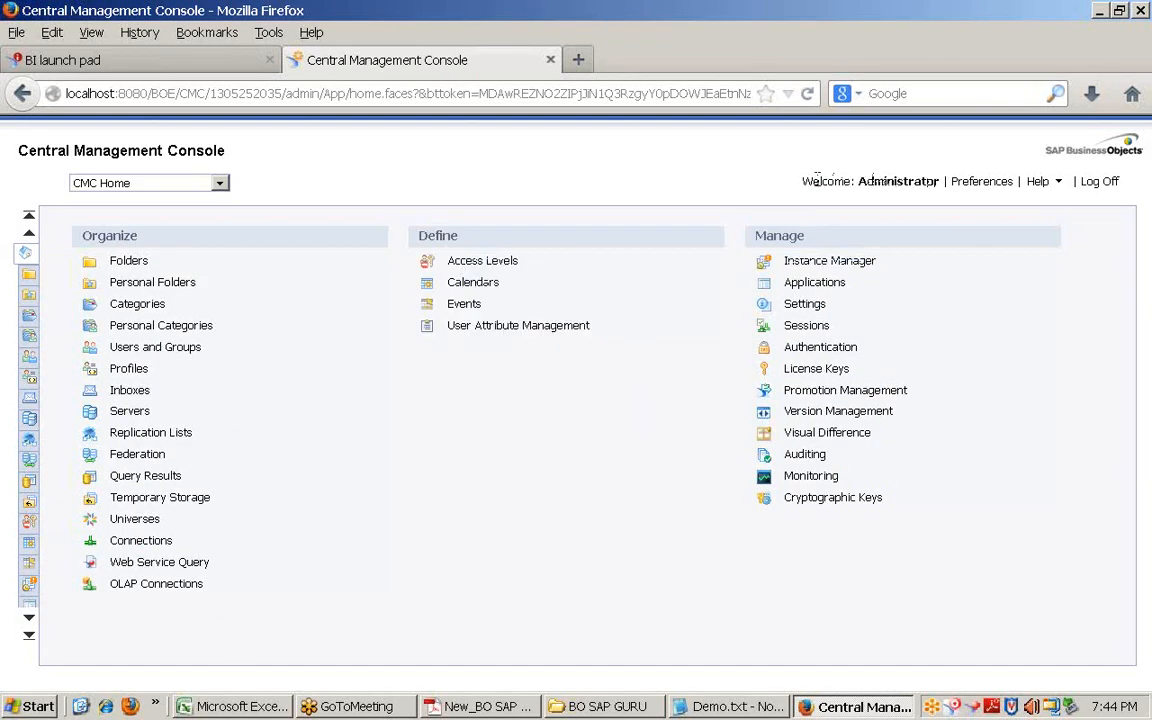
left_click_drag(803, 181, 857, 177)
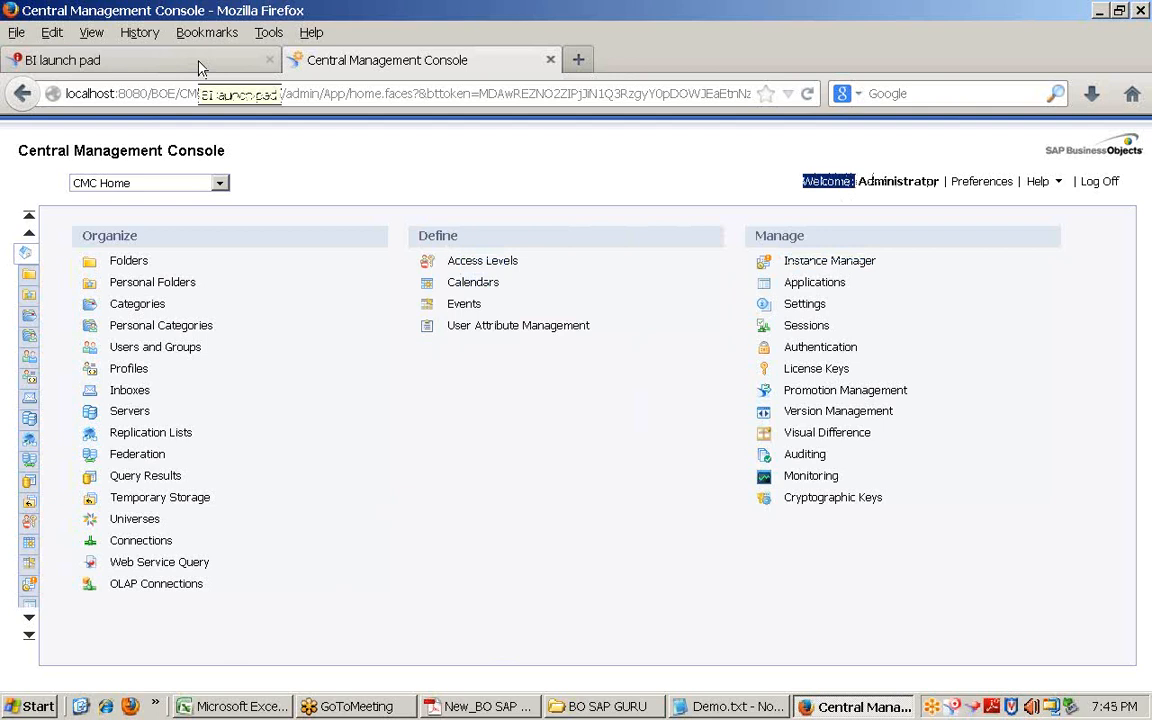
left_click(198, 68)
key("super+d")
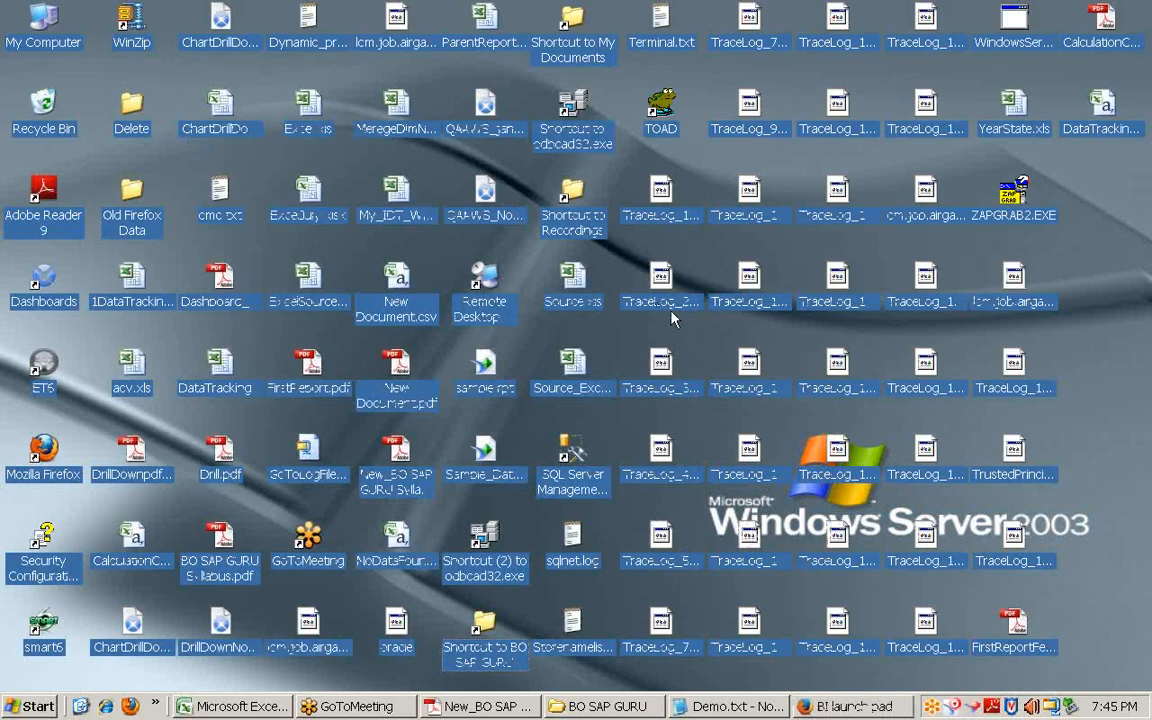
double_click(490, 283)
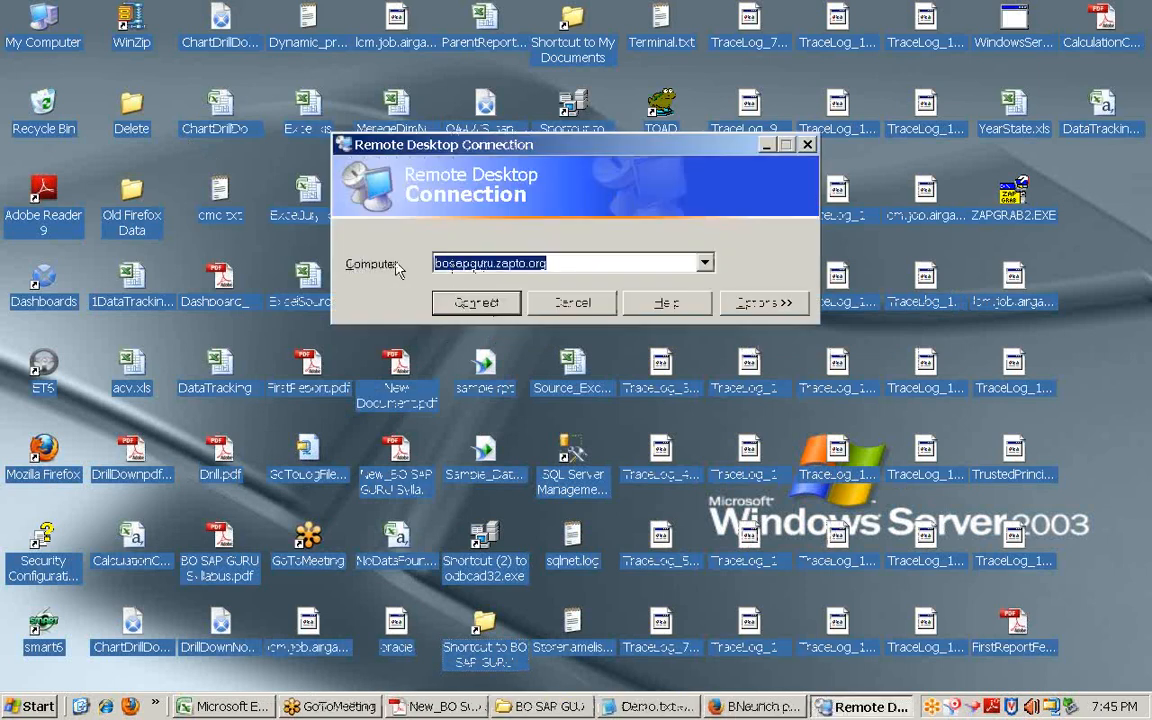
left_click(463, 305)
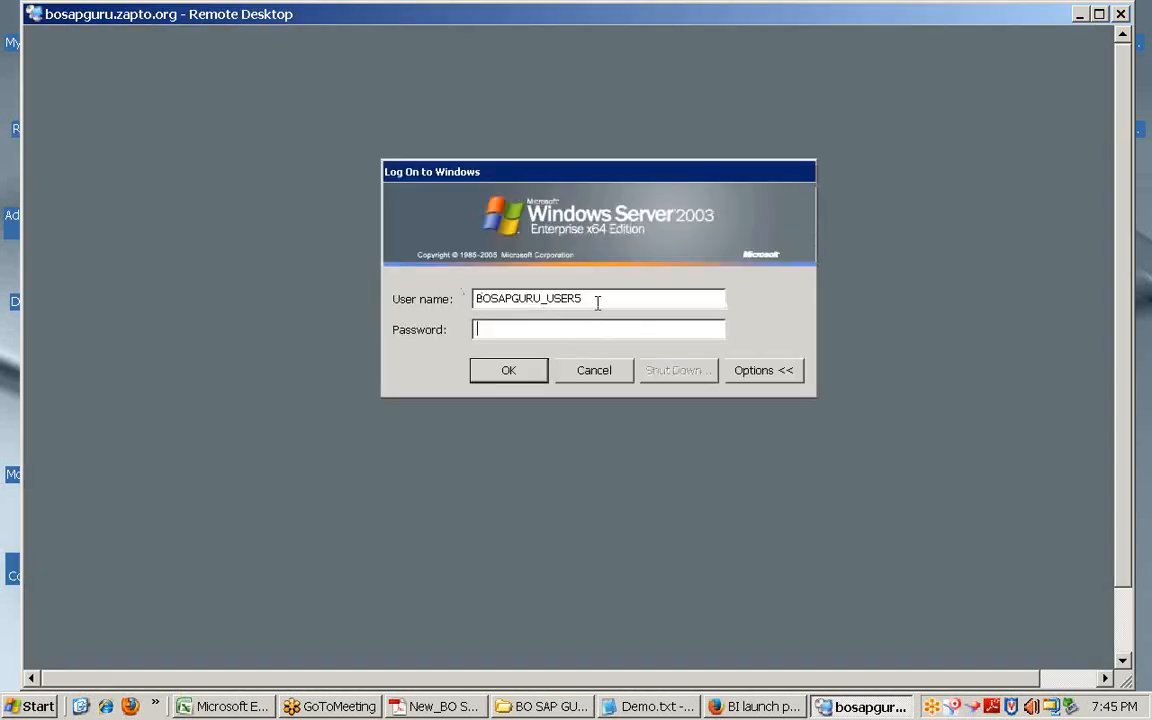
left_click_drag(598, 303, 443, 295)
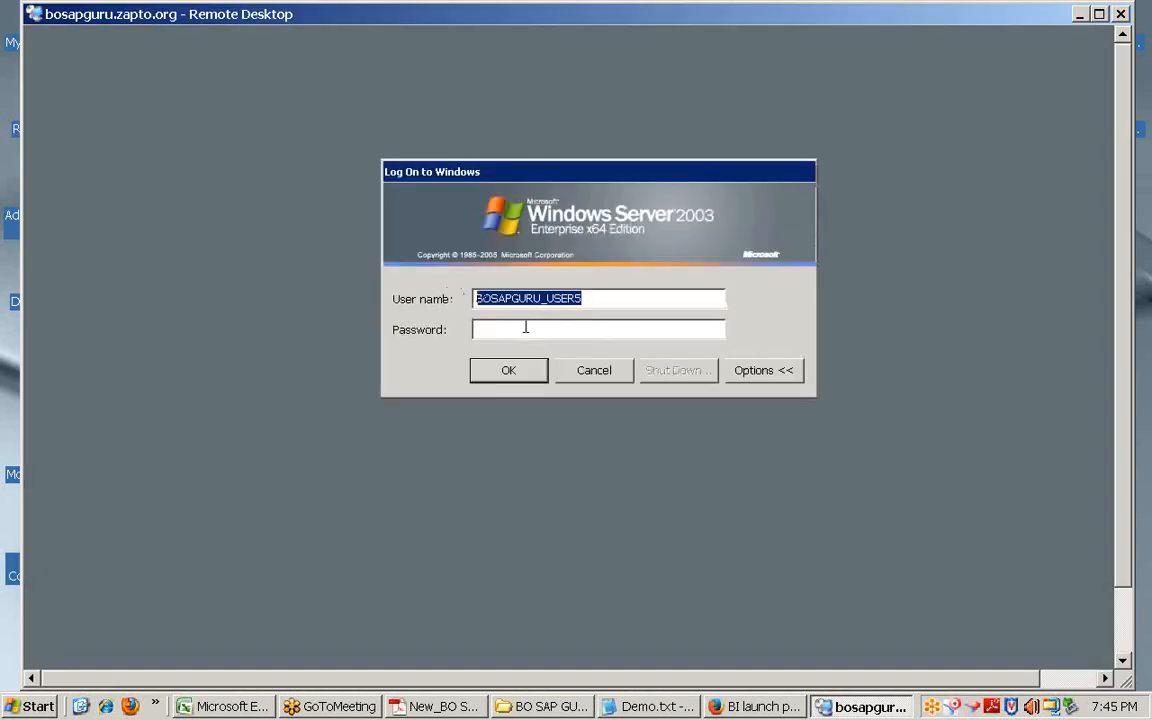
left_click(588, 372)
left_click(571, 373)
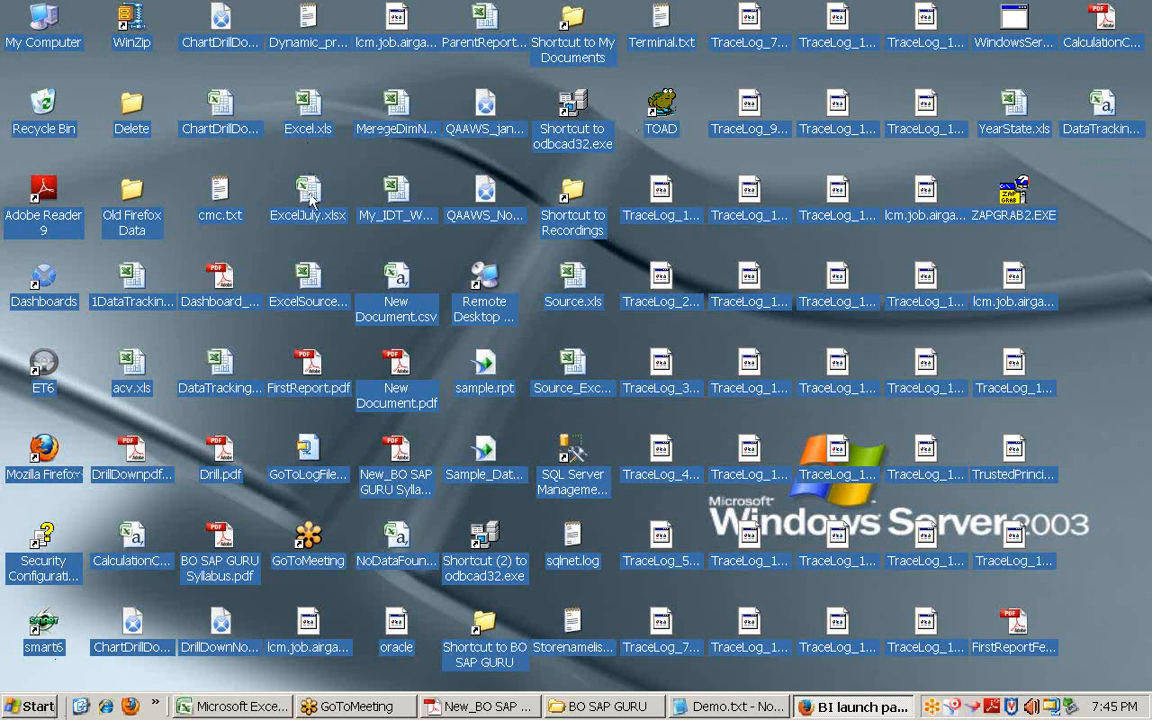
Step: Launch Universe Design Tool from SAP Business Intelligence > BI platform 4 Client Tools
left_click(33, 706)
mouse_move(121, 638)
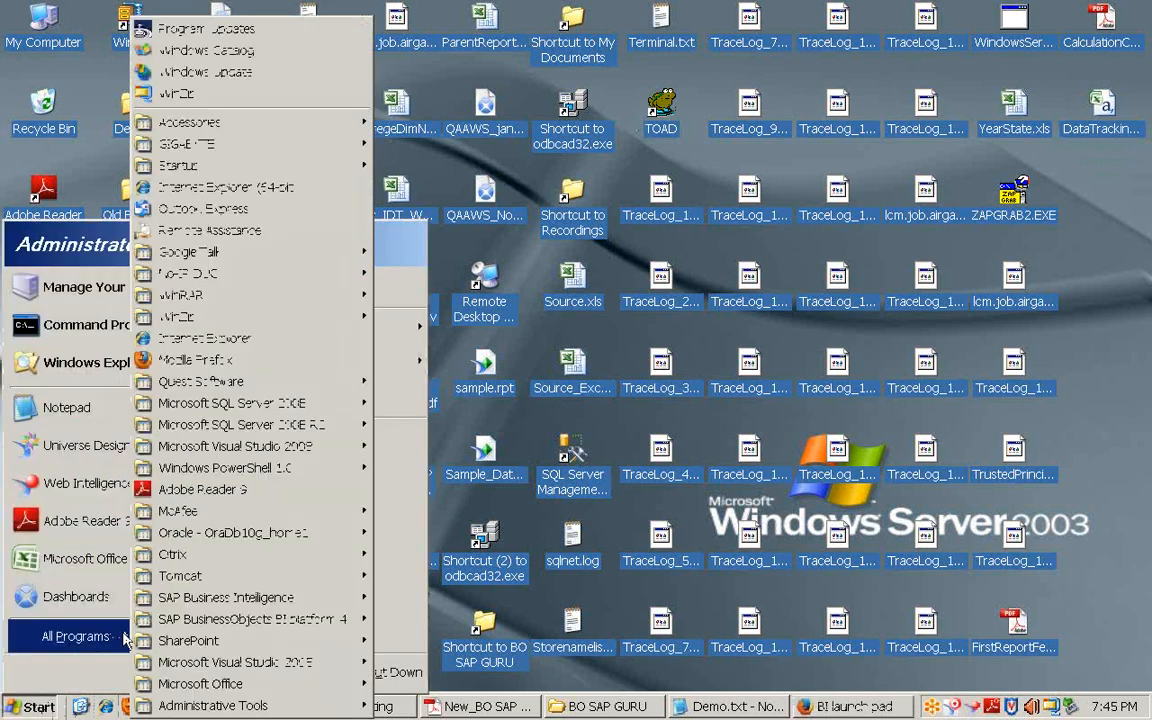
mouse_move(220, 602)
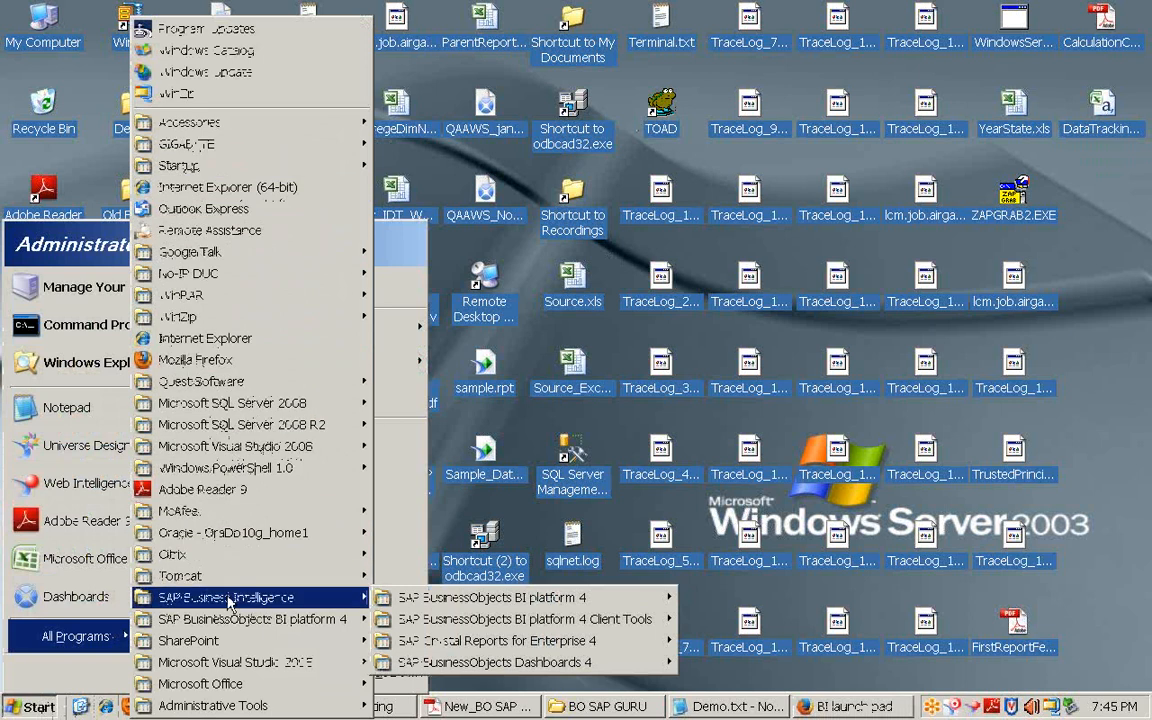
mouse_move(296, 626)
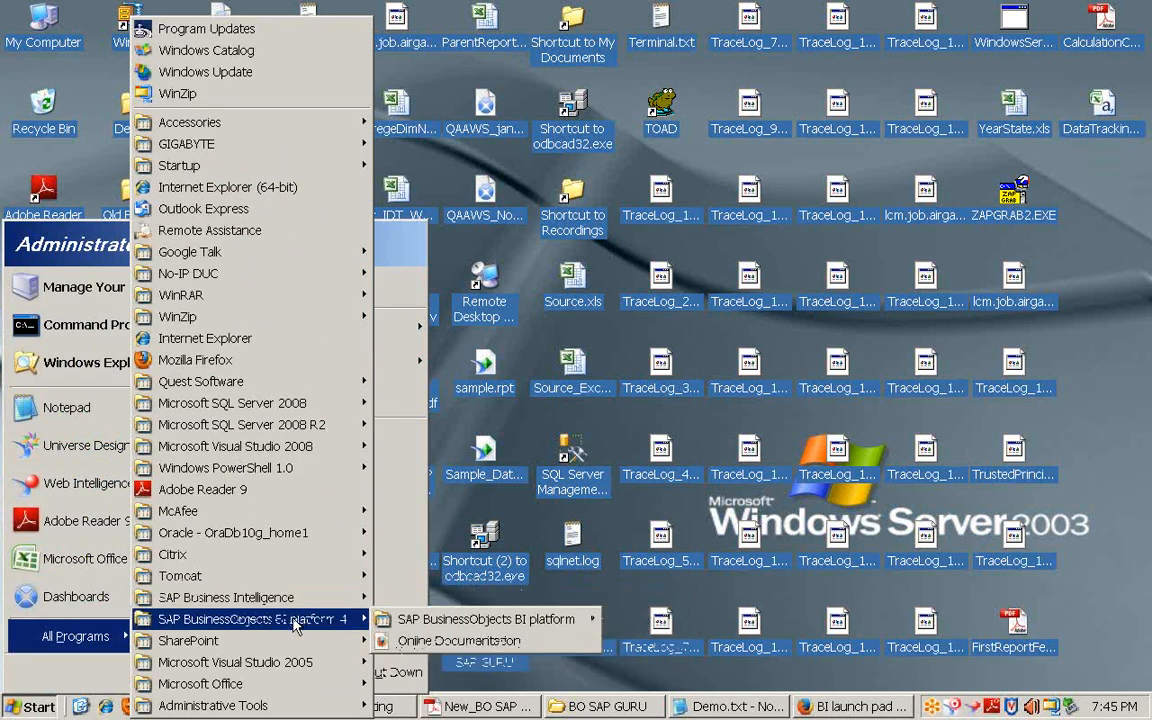
mouse_move(335, 598)
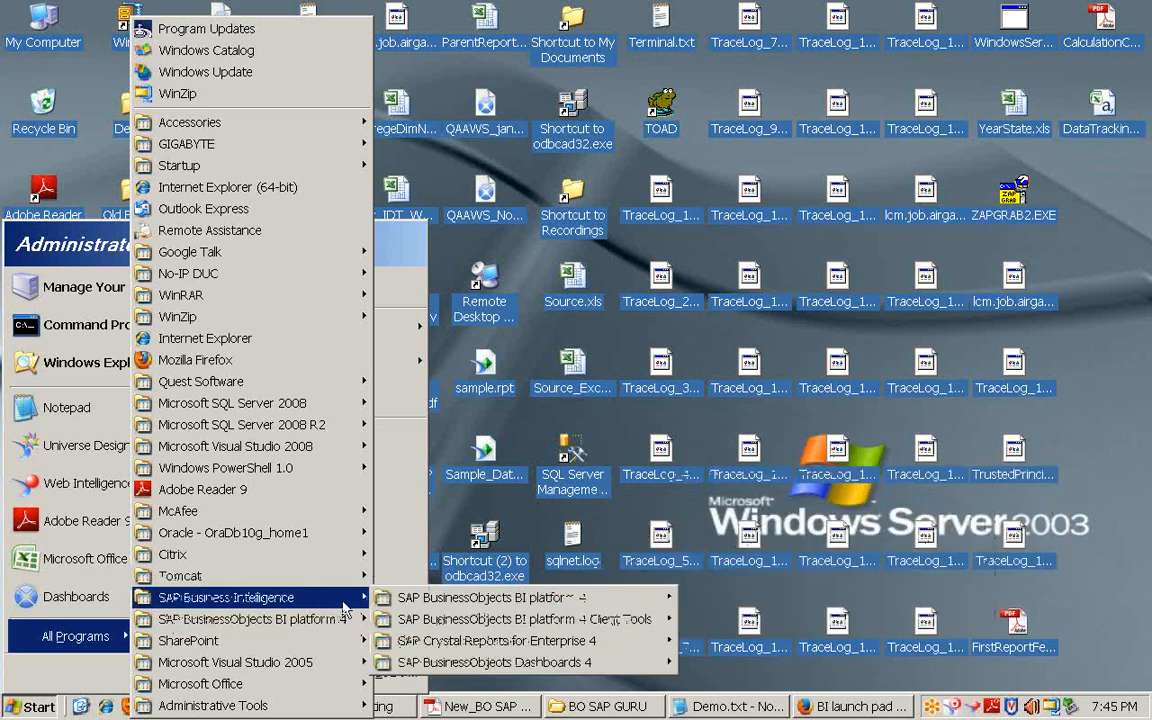
mouse_move(545, 648)
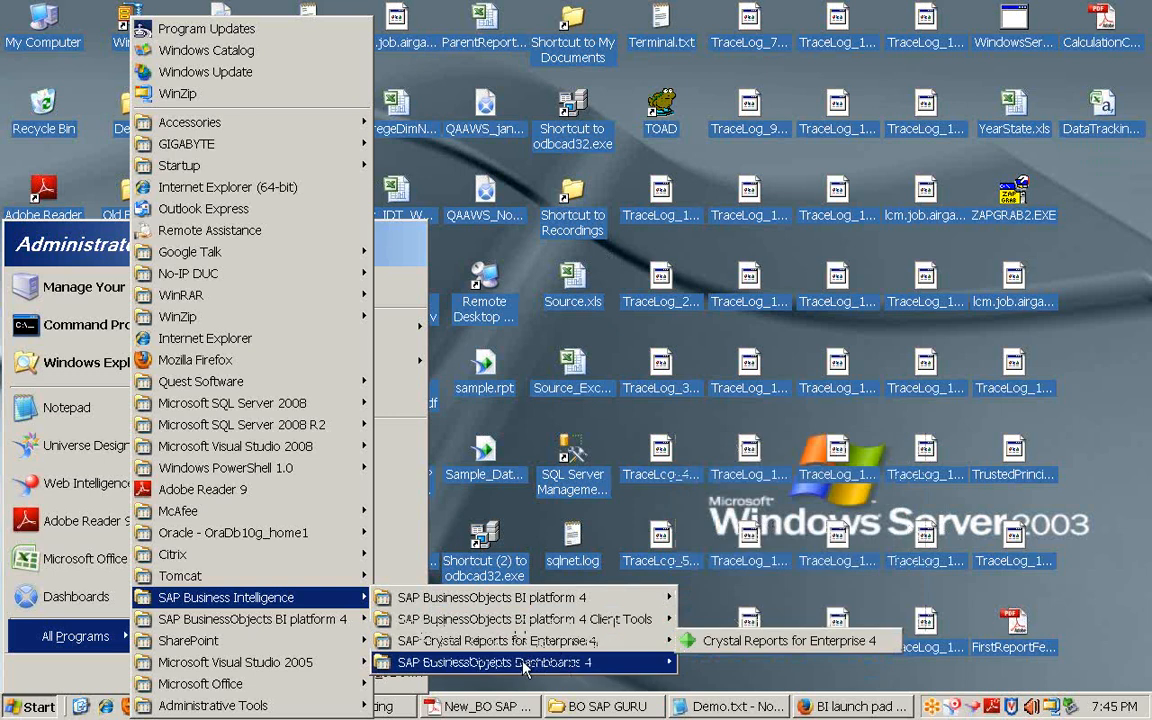
mouse_move(527, 622)
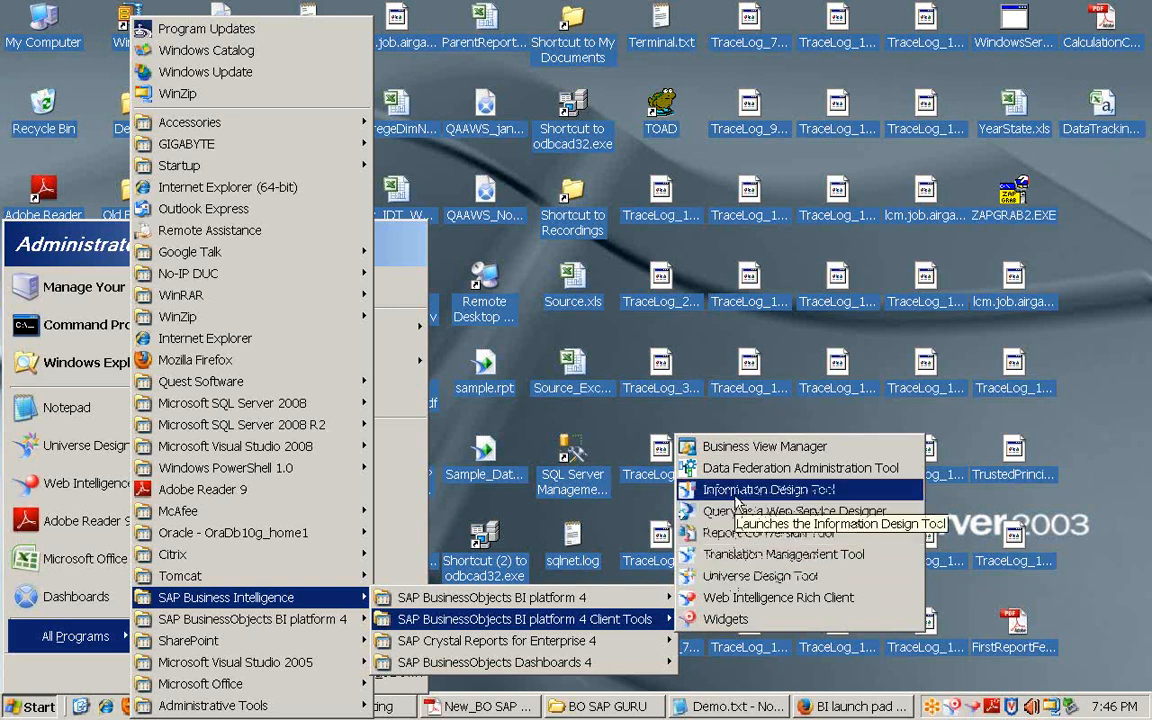
left_click(733, 578)
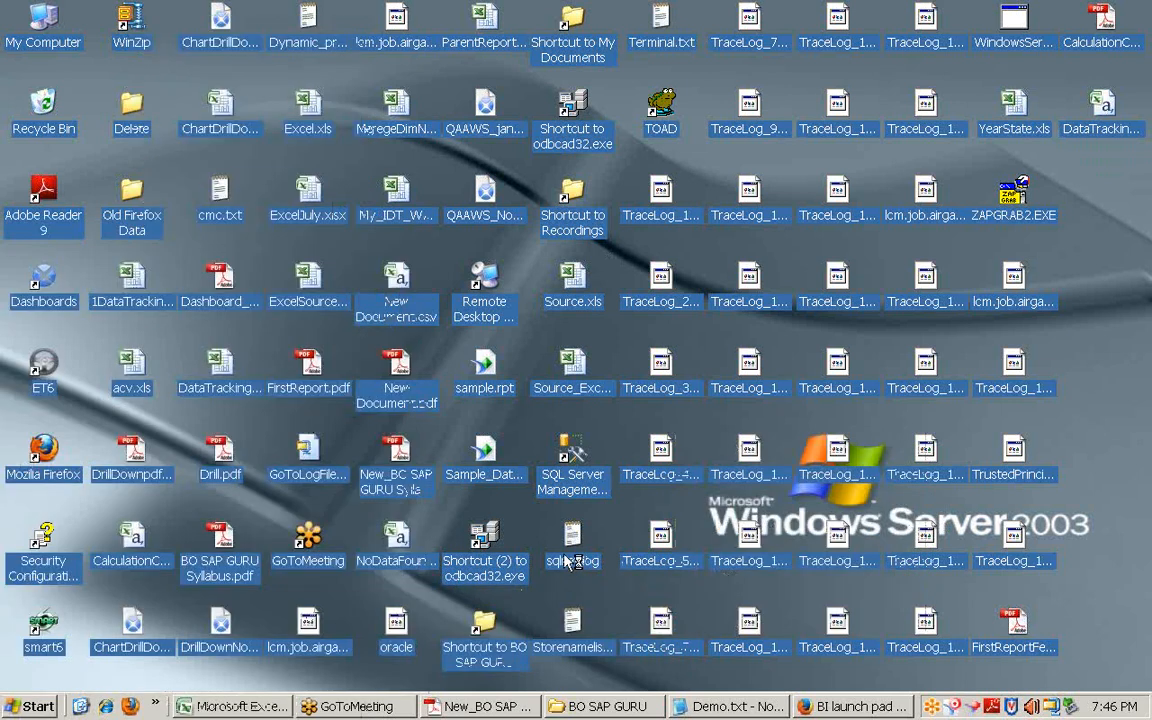
Step: Submit the initial designer login, then quit Universe Design Tool via File > Exit
right_click(490, 707)
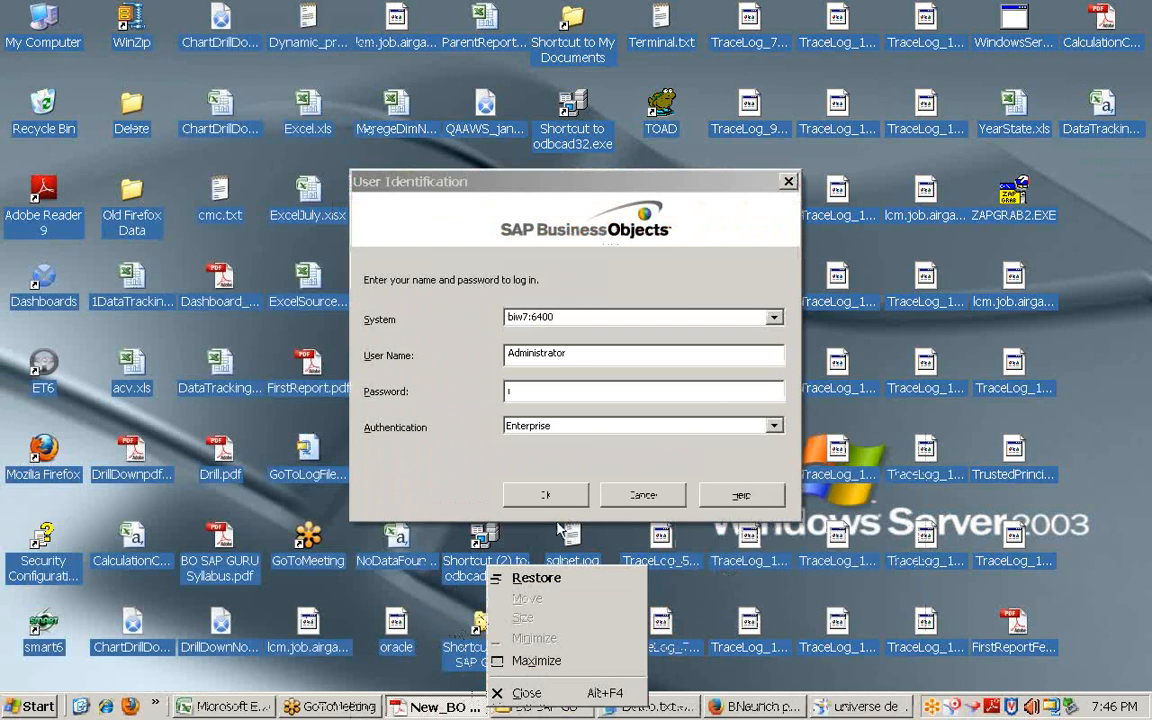
left_click(544, 476)
left_click(532, 390)
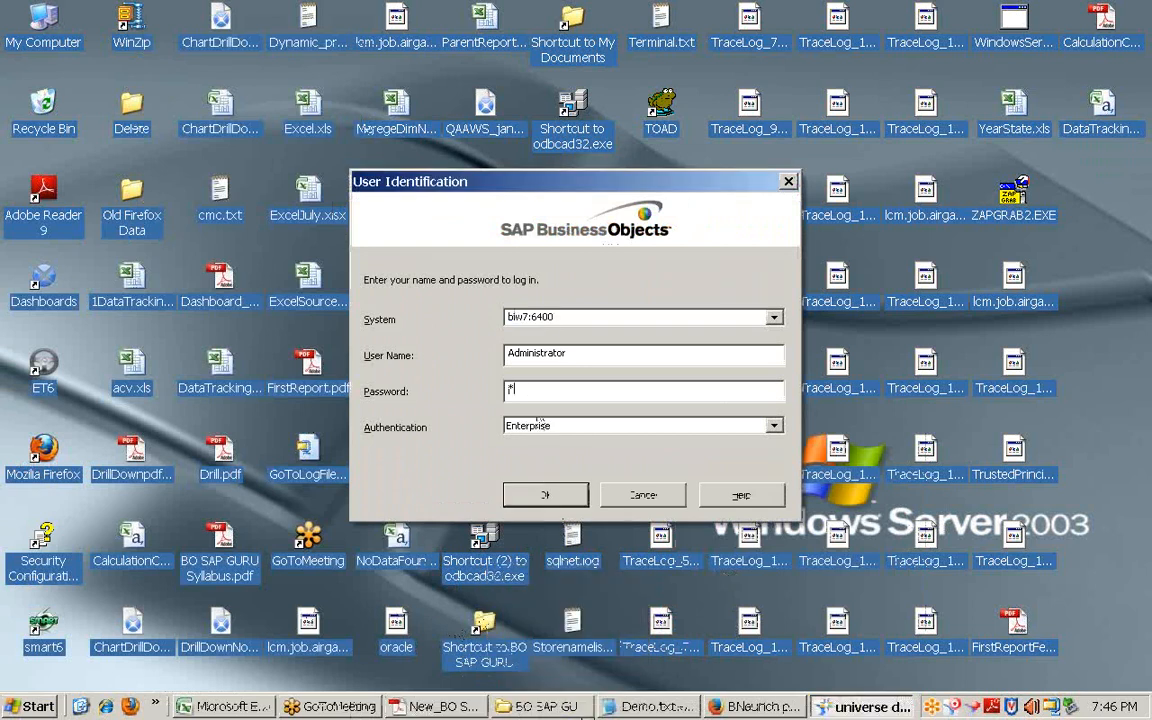
key("Return")
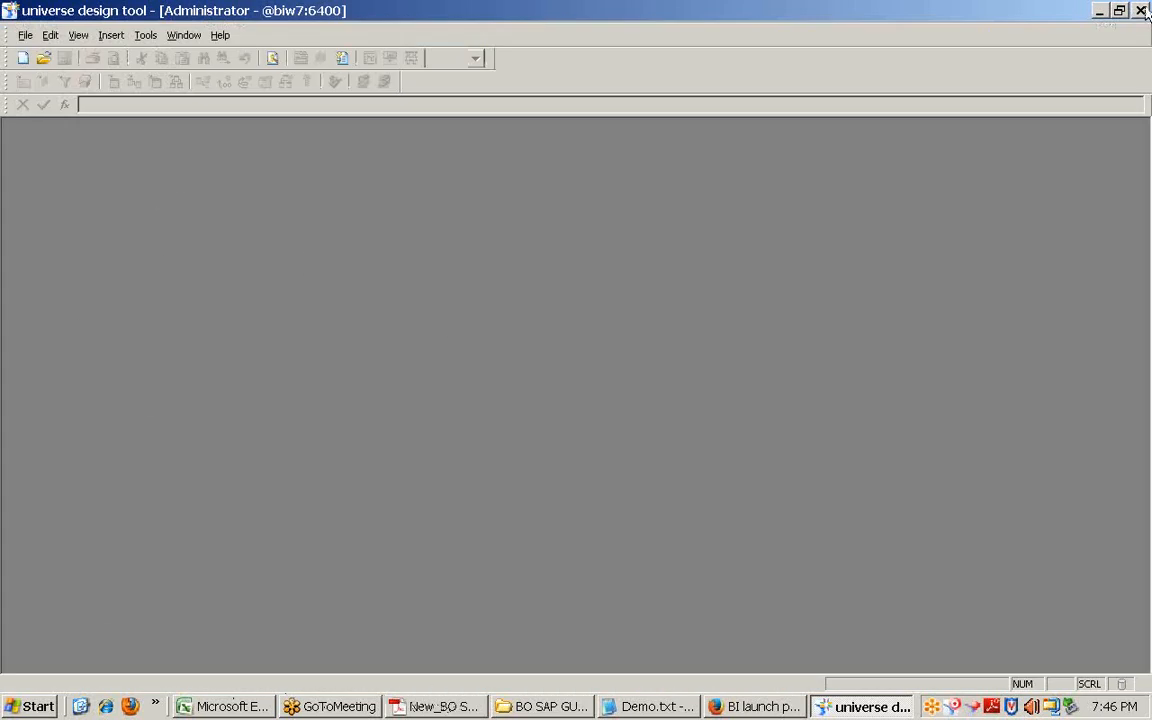
left_click(25, 35)
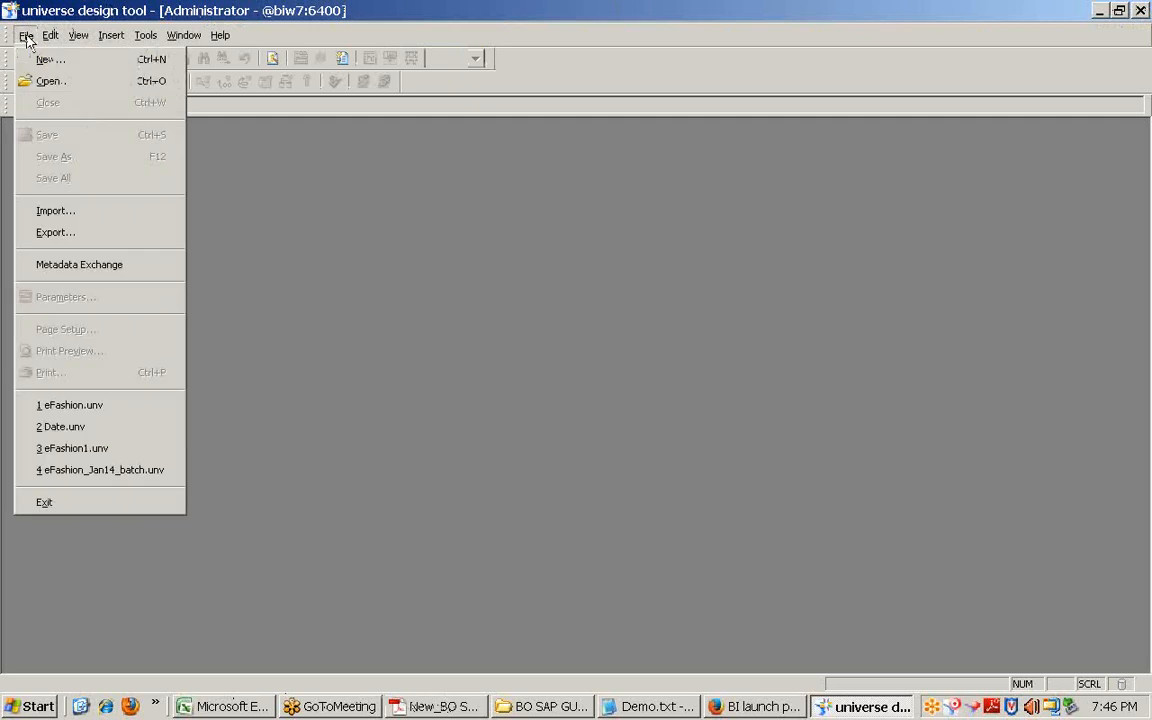
left_click(40, 500)
Step: Relaunch Universe Design Tool and log in with Enterprise authentication and the password
key("super")
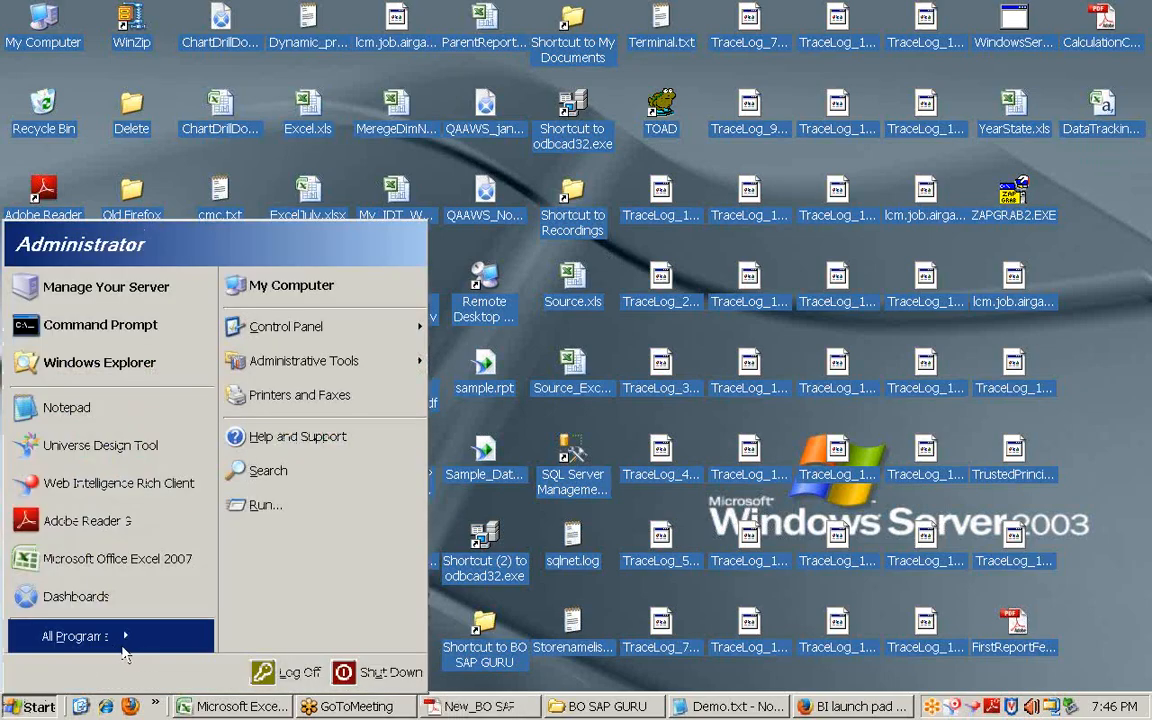
left_click(100, 445)
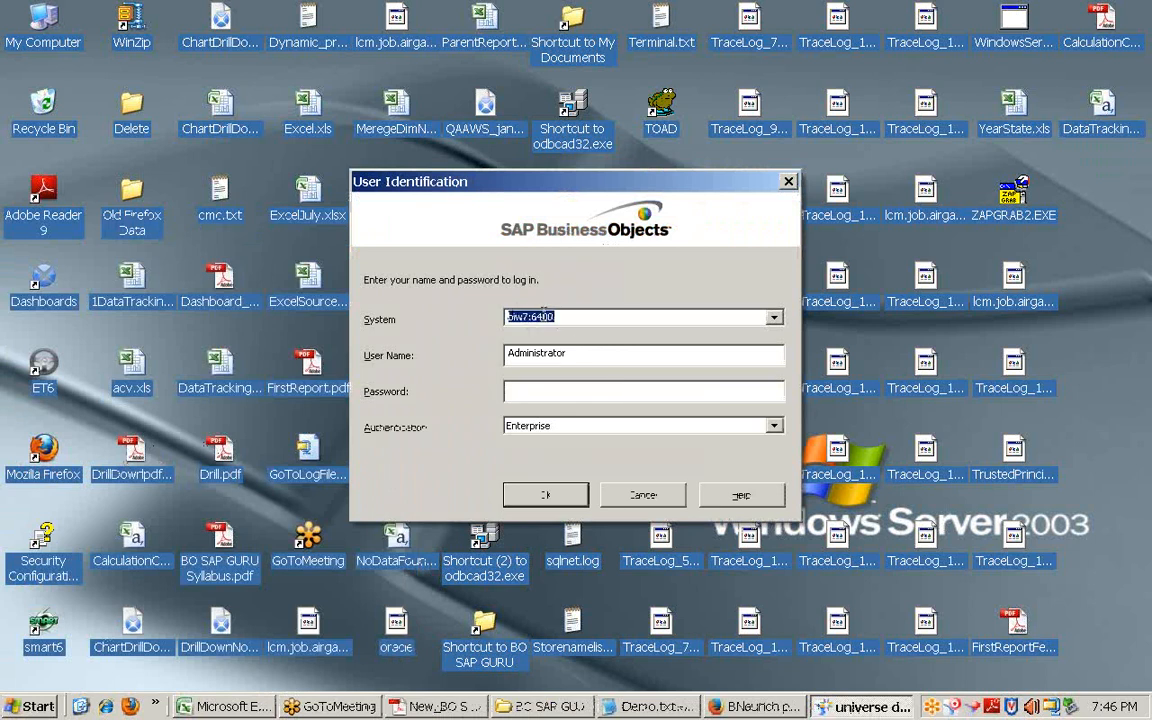
left_click(551, 427)
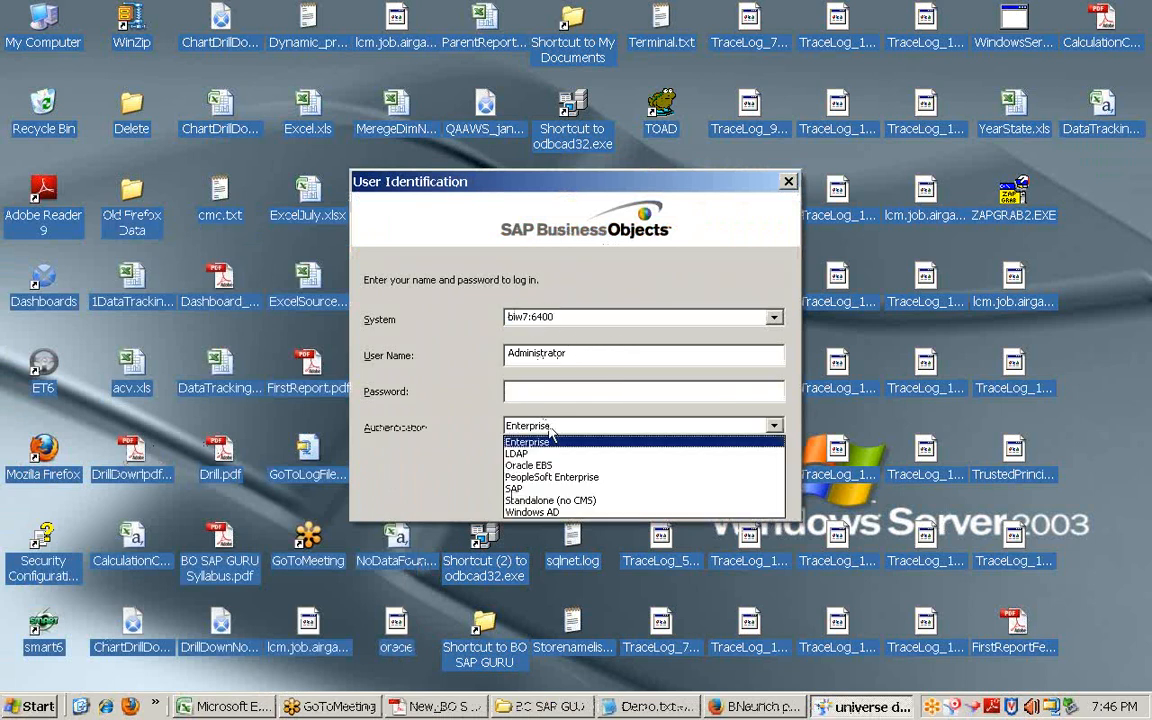
left_click(540, 383)
left_click(540, 387)
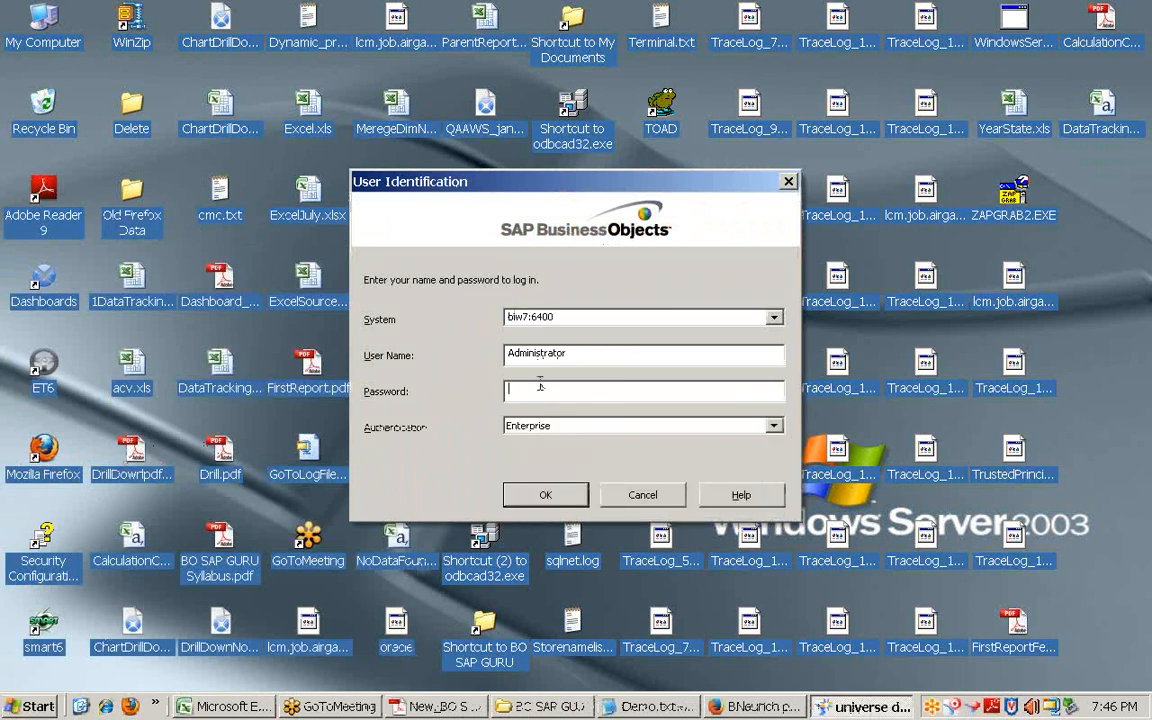
type("***")
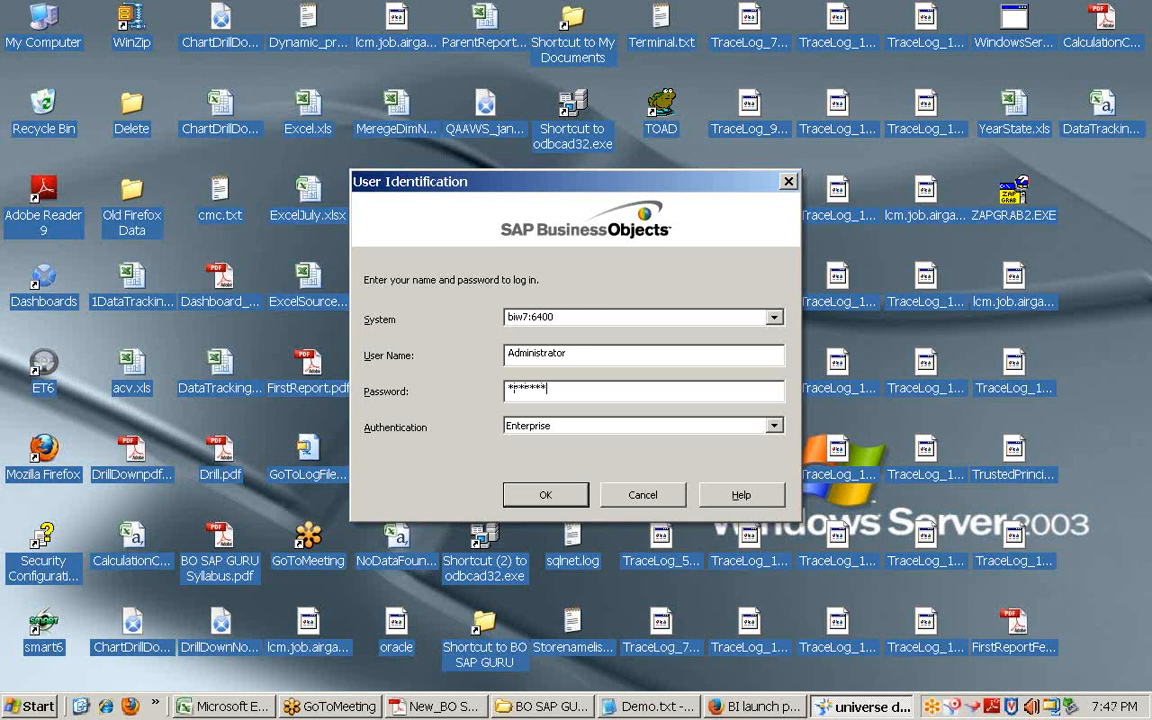
key("Return")
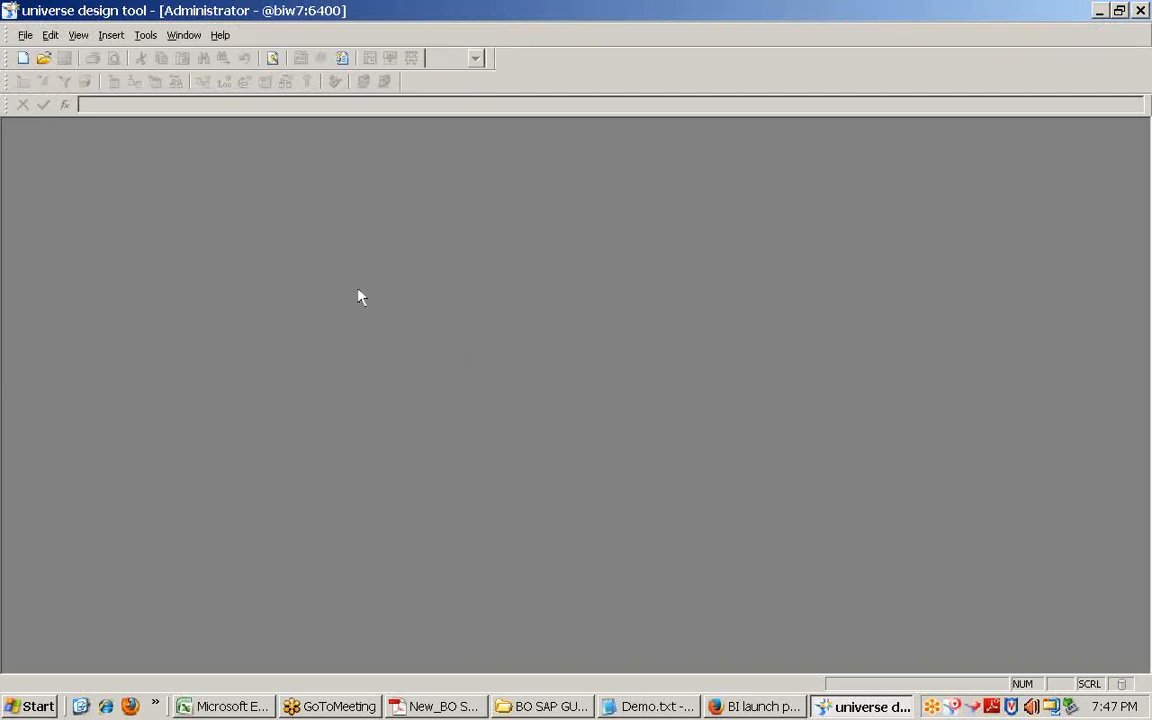
Step: Open the recent eFashion.unv universe and marquee-select its schema tables, then deselect
left_click(26, 36)
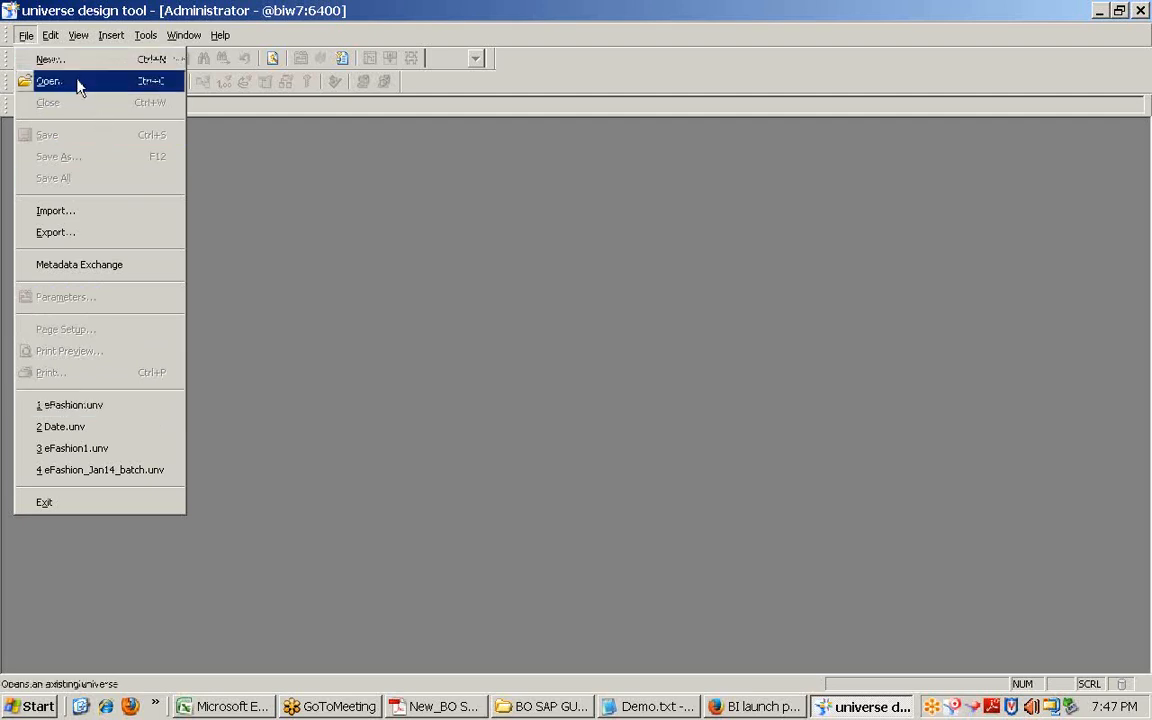
left_click(108, 412)
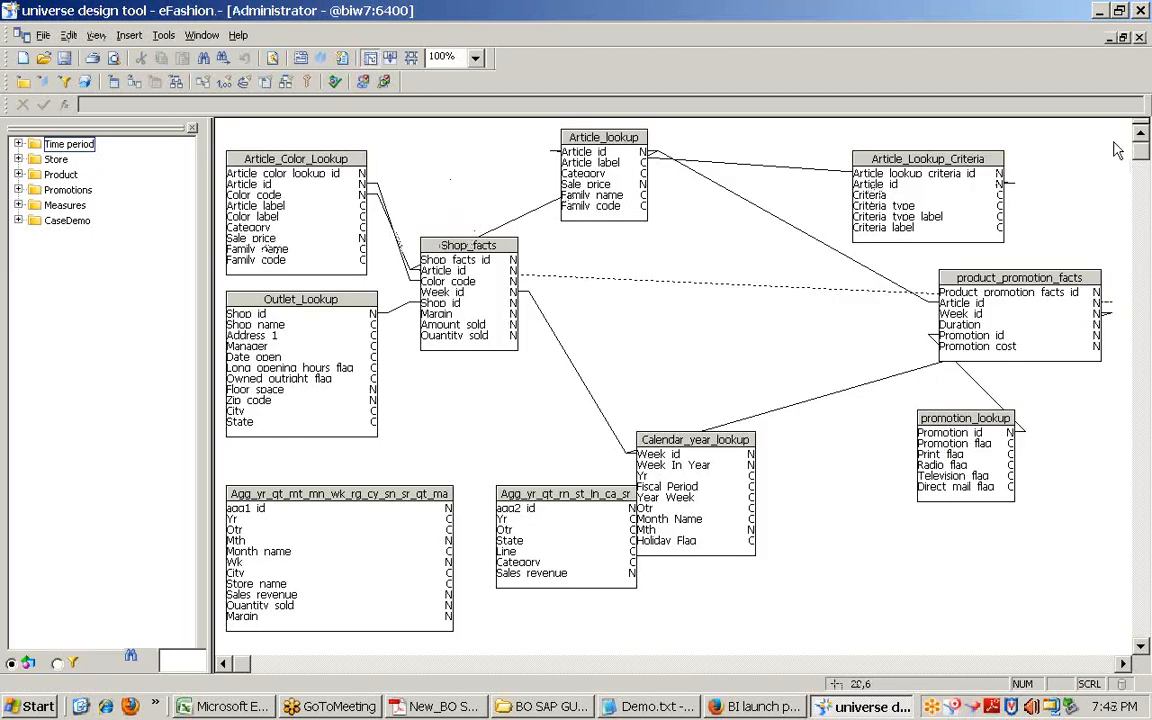
left_click_drag(1114, 142, 288, 630)
left_click(578, 323)
left_click_drag(1107, 142, 290, 543)
left_click(650, 386)
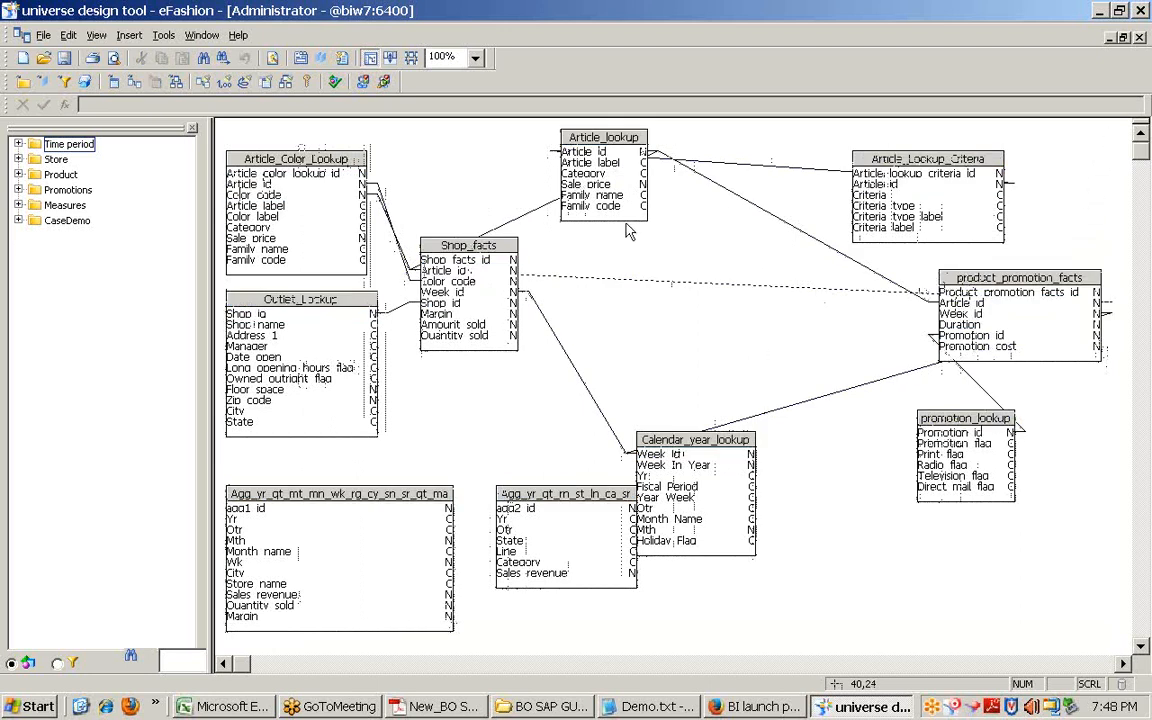
Step: Point out Shop_facts, Calendar_year_lookup, Article_lookup and Article_Lookup_Criteria, then show List Mode's Shop facts context
left_click(430, 245)
left_click(695, 445)
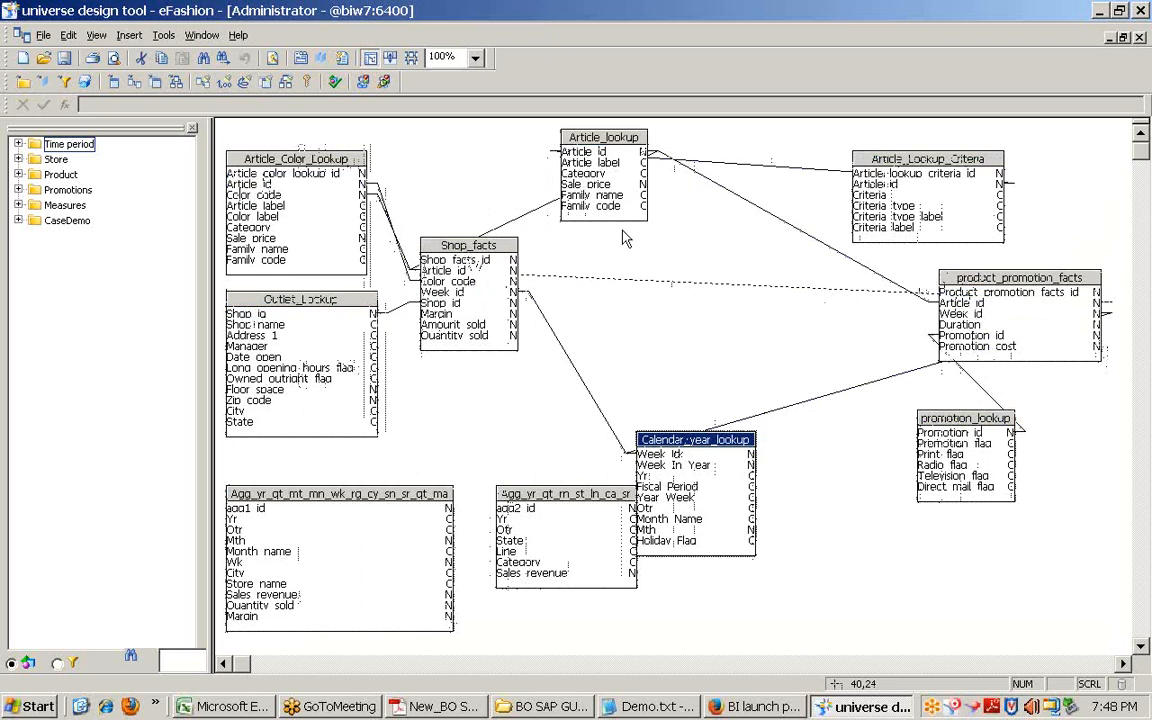
left_click(580, 137)
left_click(974, 160)
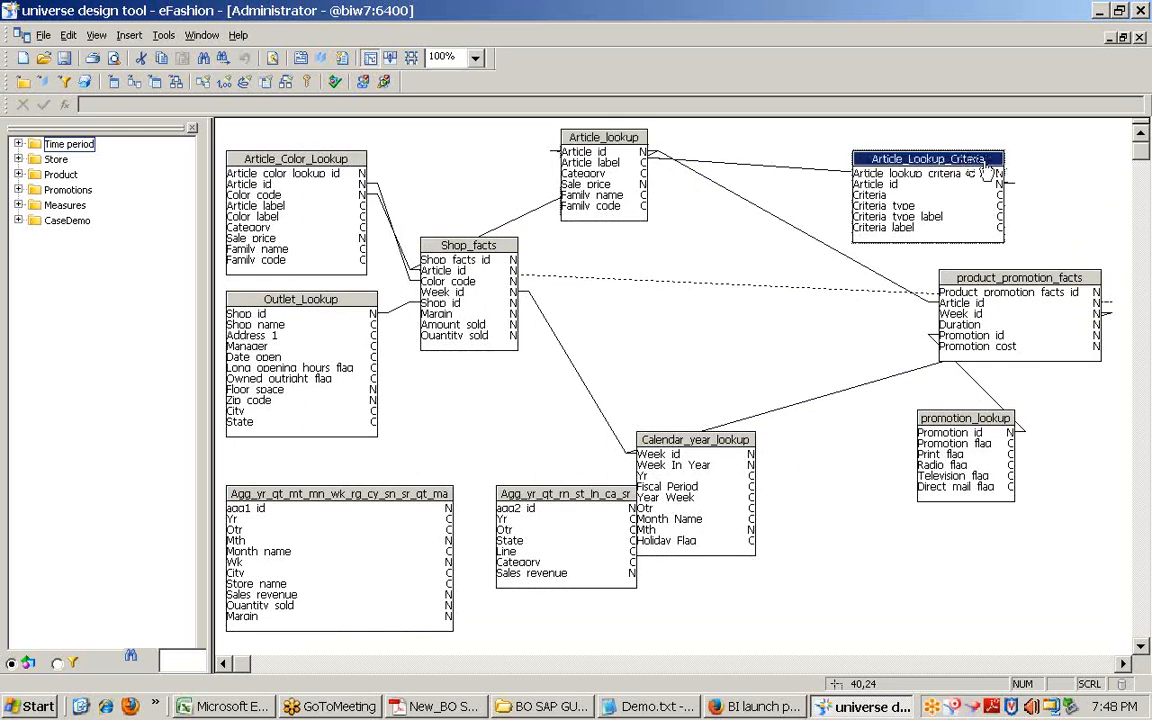
left_click_drag(1129, 138, 264, 527)
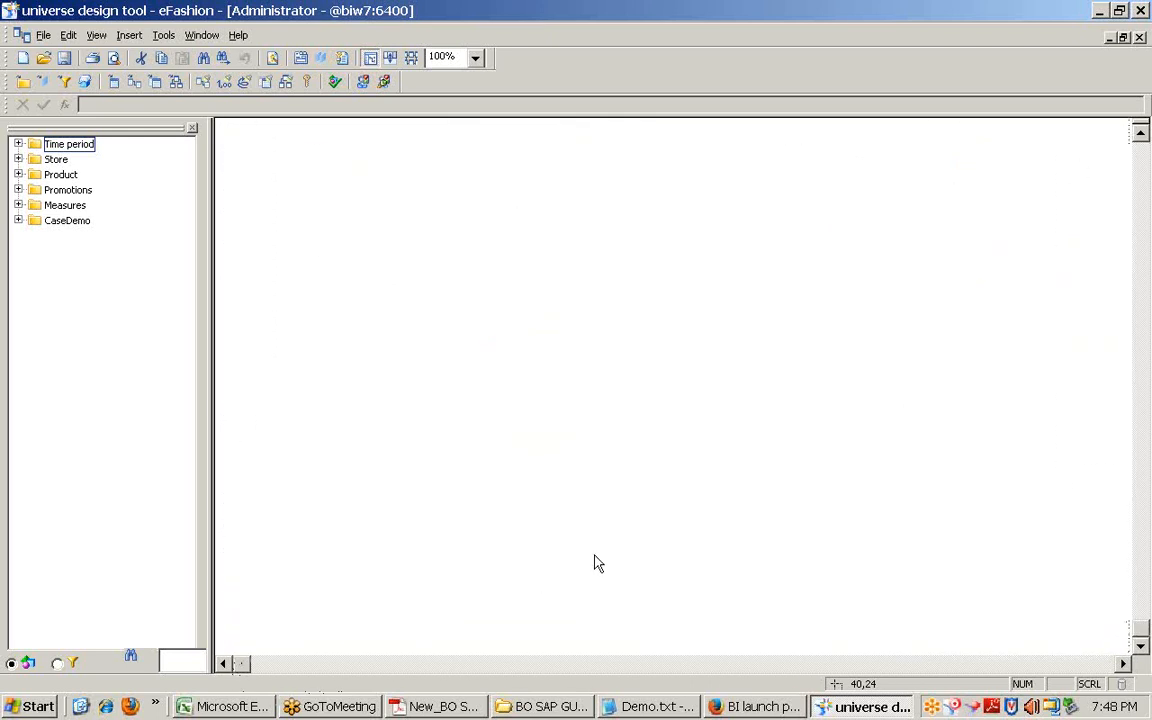
scroll(591, 548, "up", 10)
left_click(691, 364)
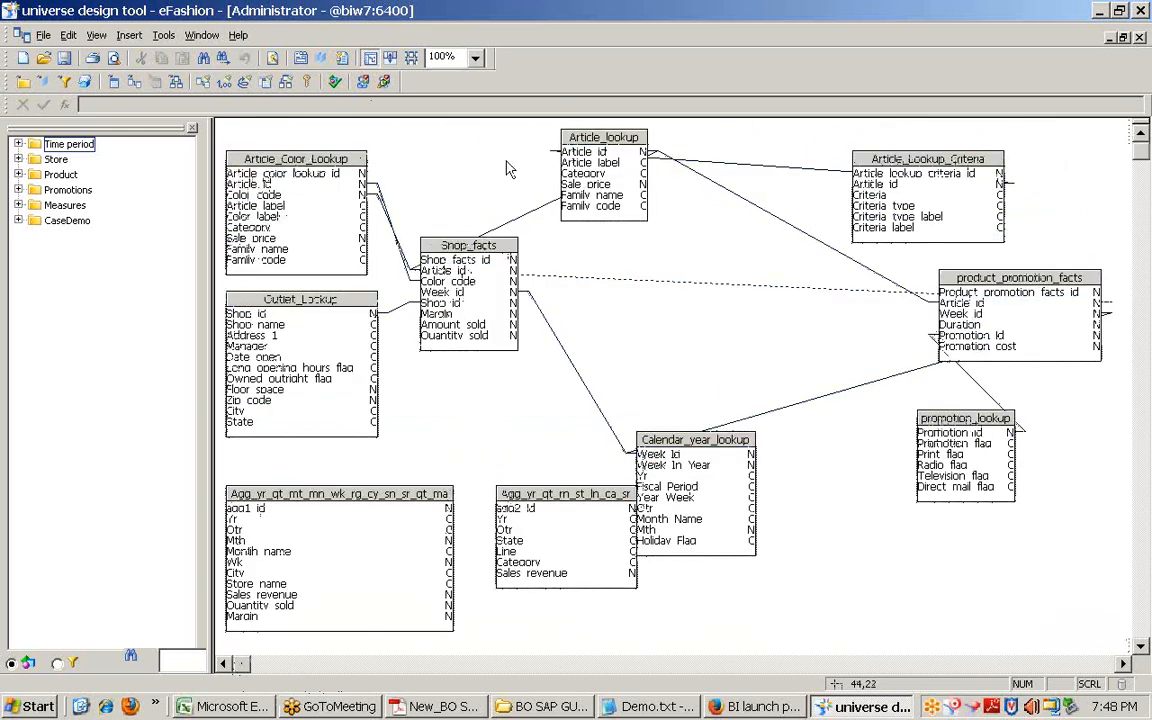
left_click(390, 57)
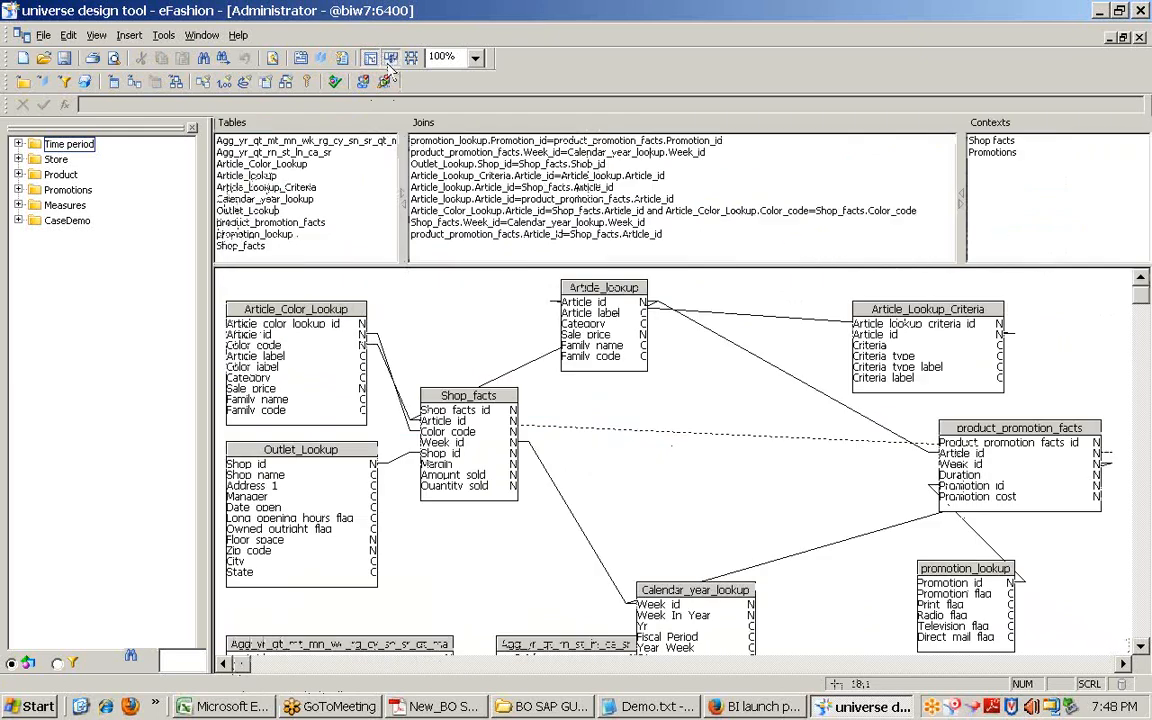
left_click(990, 141)
Step: After the Promotions context joins, run Check Integrity and highlight the reported loop's joins
left_click(990, 153)
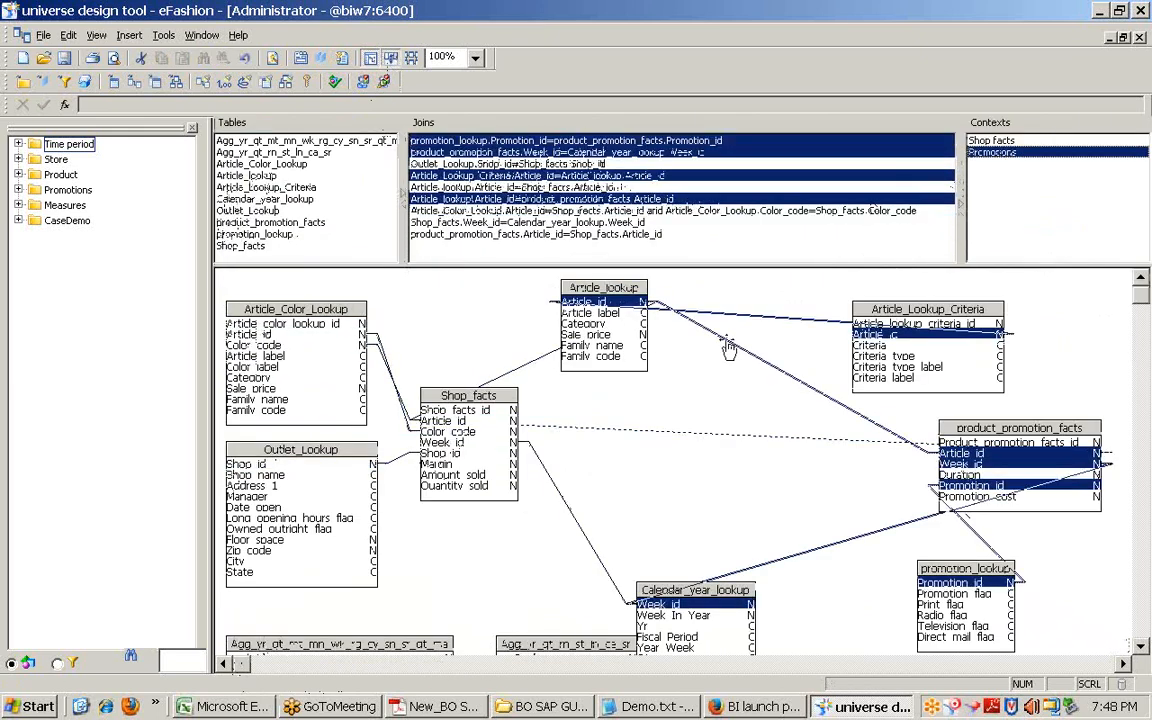
left_click(440, 330)
left_click(164, 35)
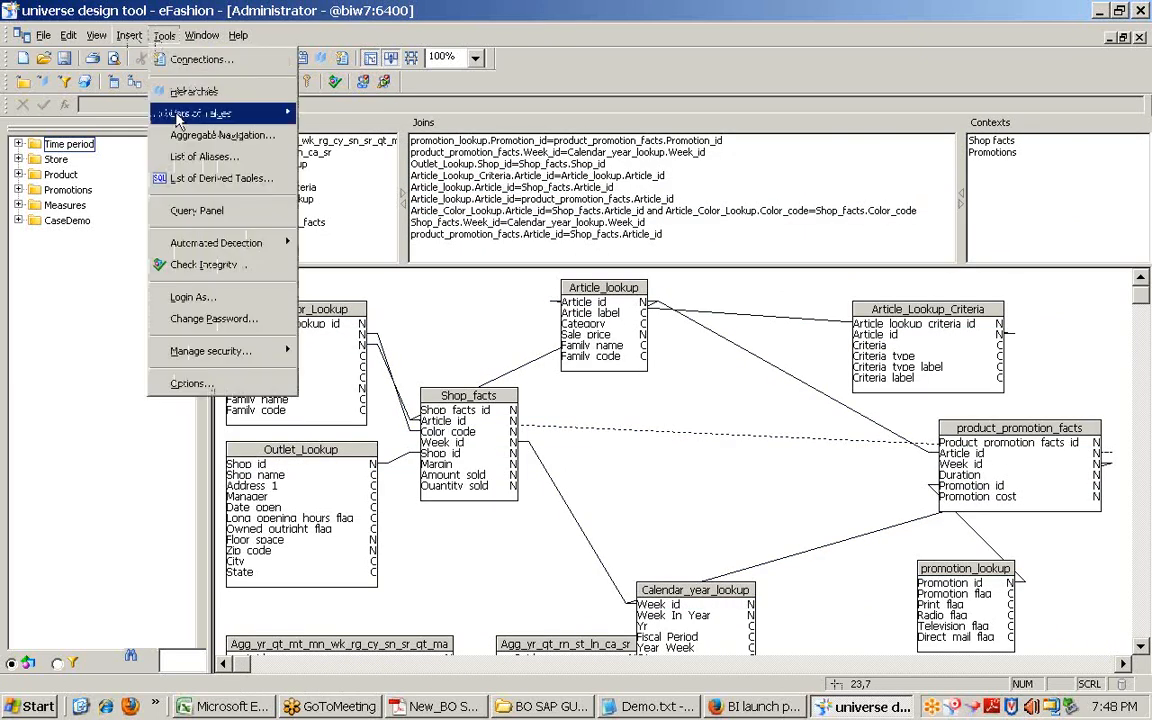
left_click(205, 264)
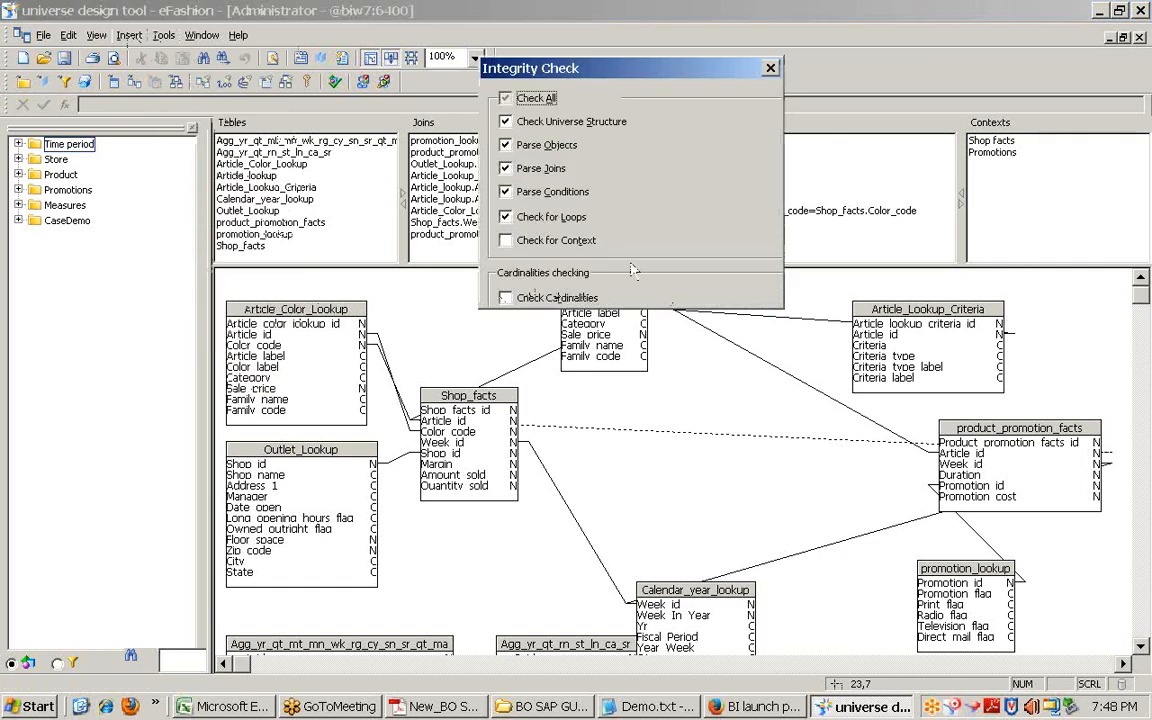
key("Return")
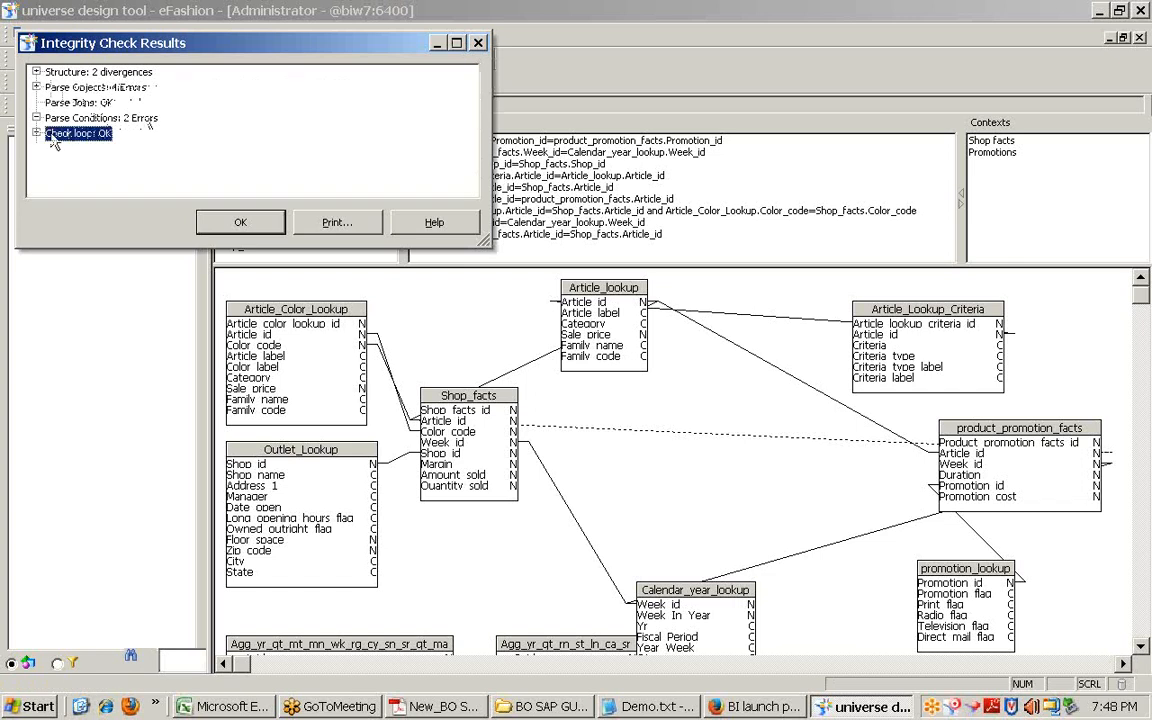
left_click(36, 133)
left_click(90, 148)
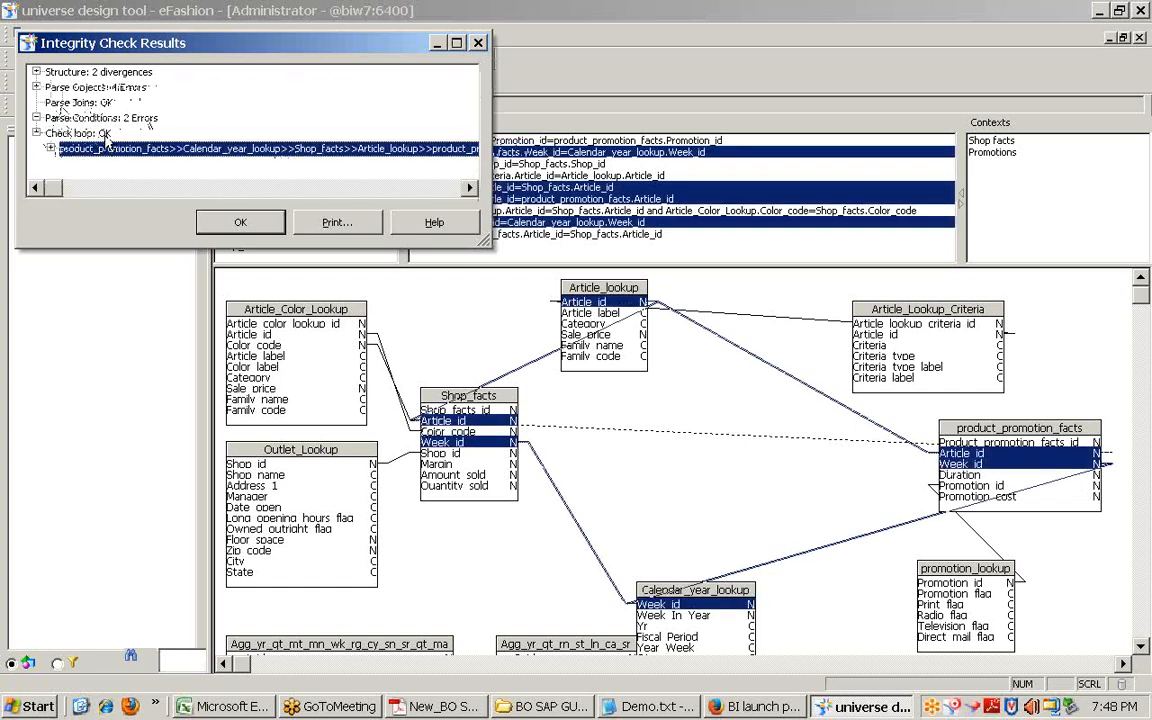
left_click(436, 43)
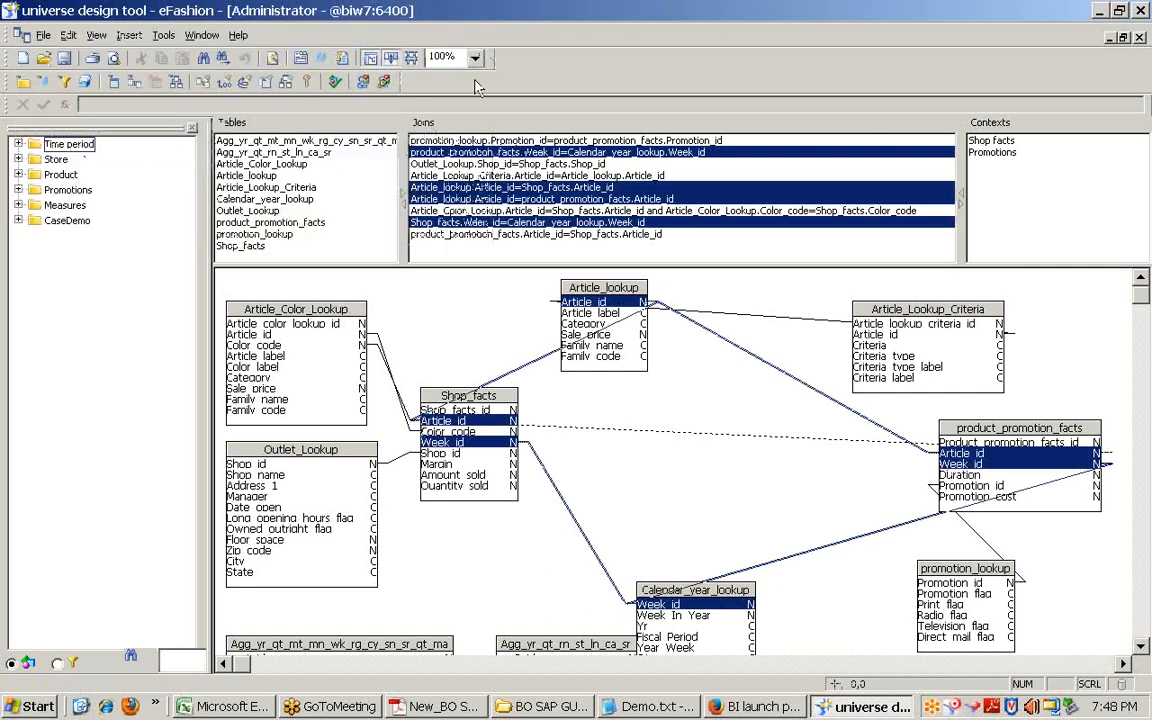
Step: Expand the Time period class and look at the Year, Month and Week objects
left_click(420, 331)
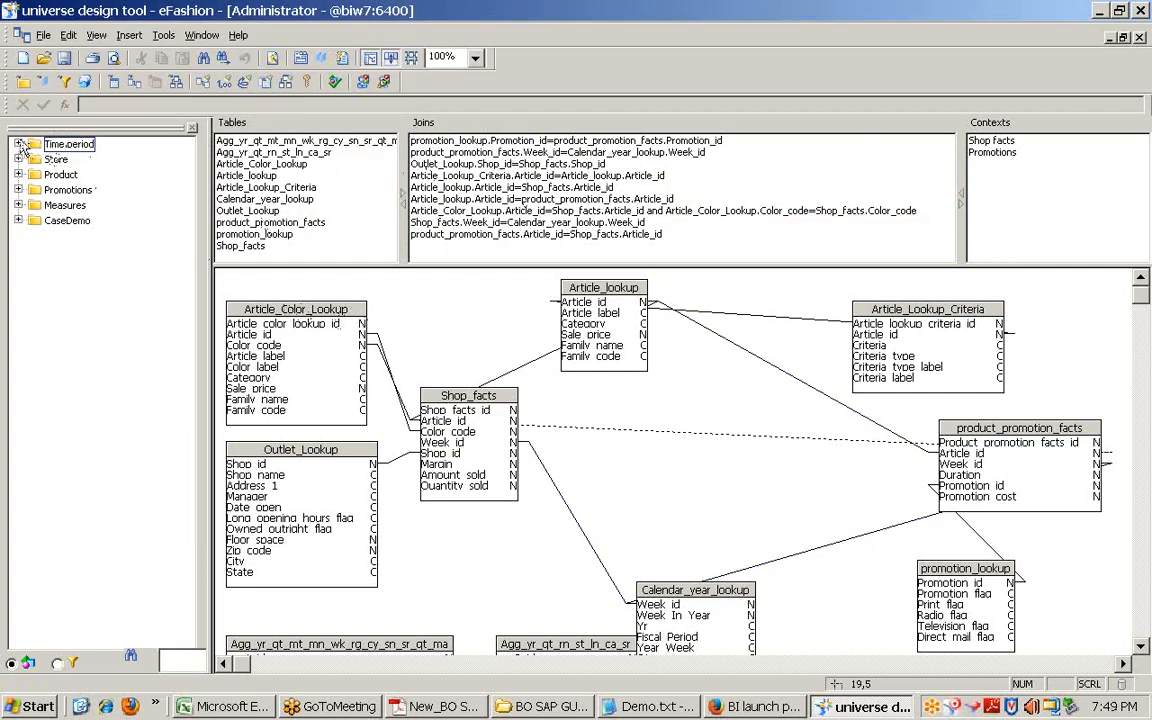
left_click(18, 144)
left_click(68, 159)
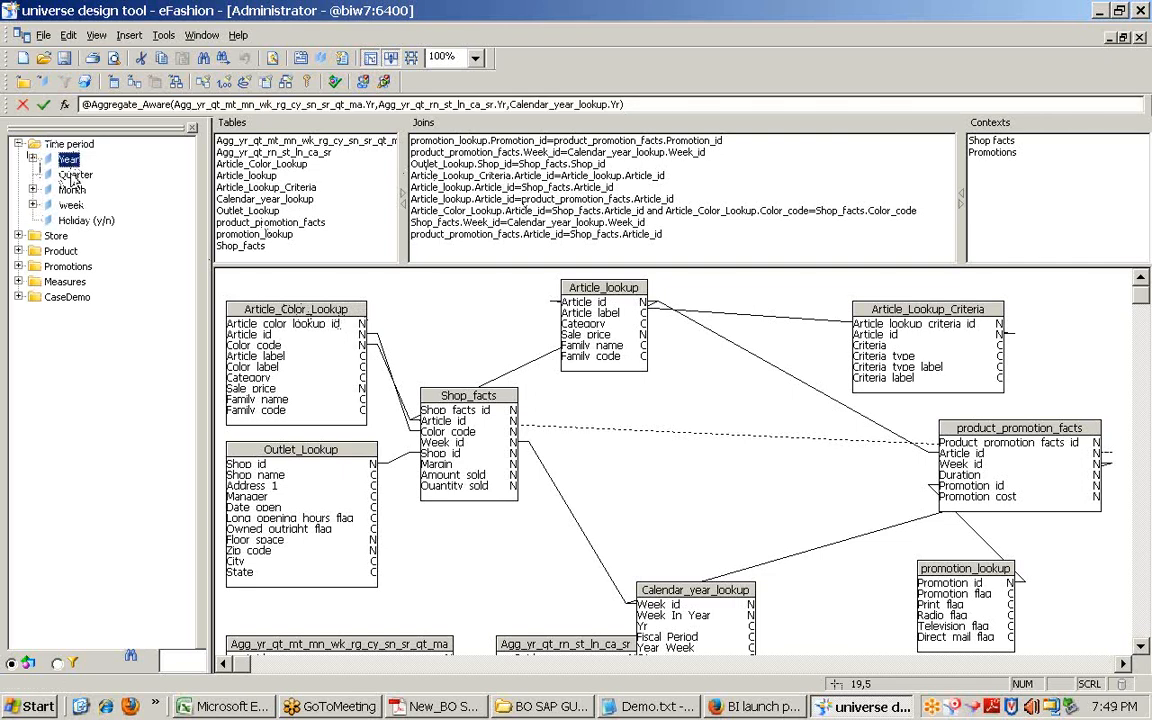
left_click(75, 174)
left_click(72, 190)
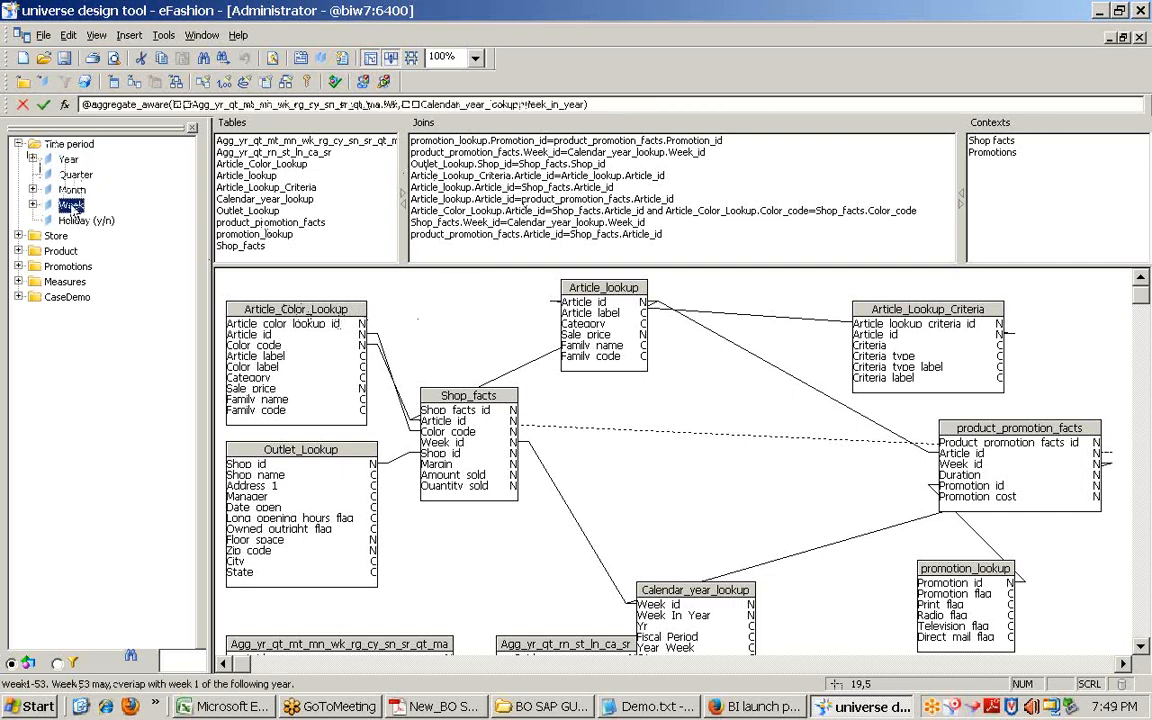
left_click(68, 160)
double_click(67, 161)
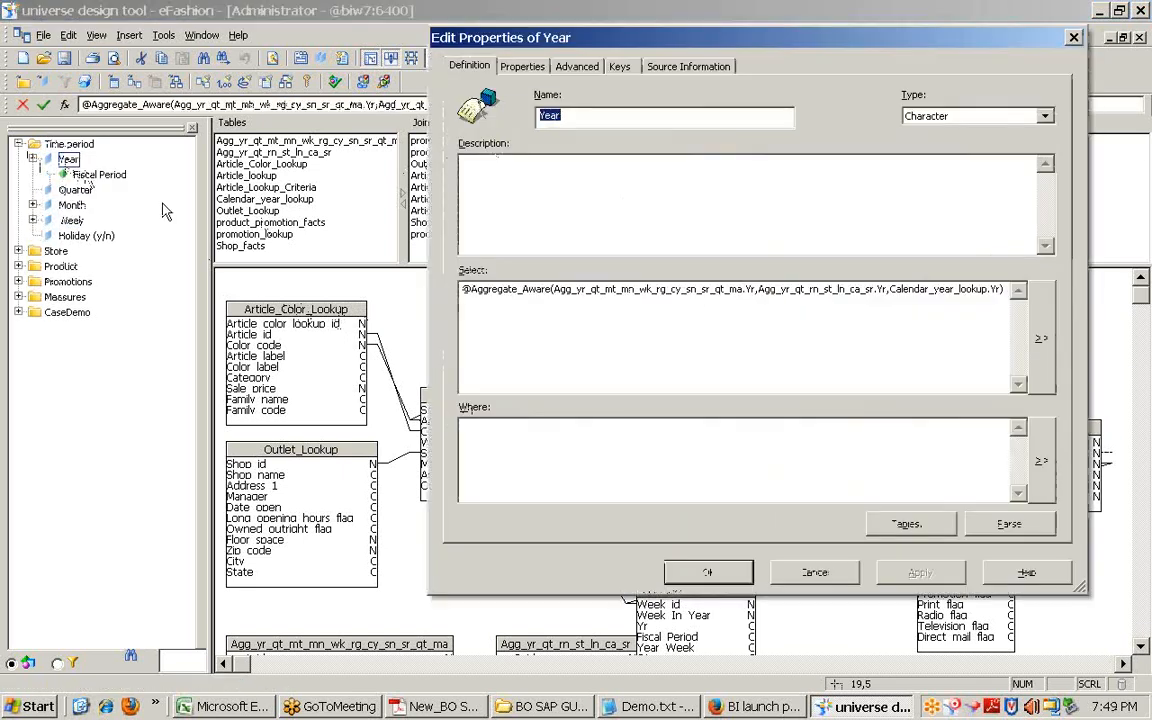
left_click_drag(554, 289, 405, 263)
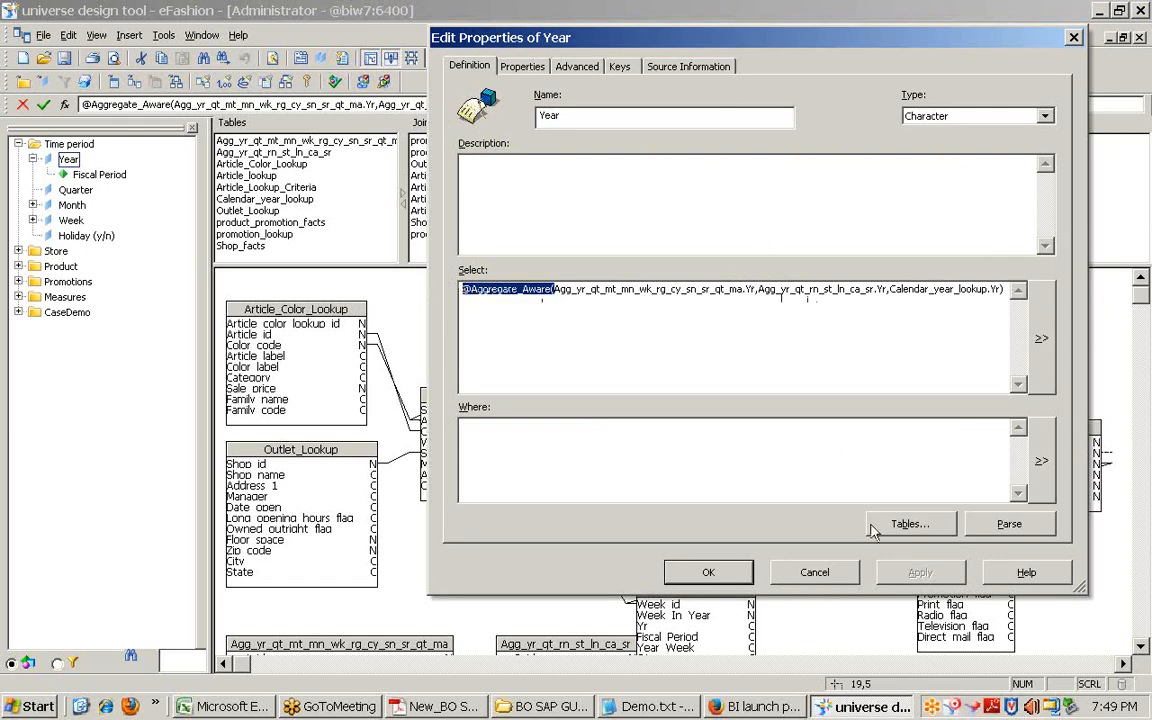
left_click(814, 572)
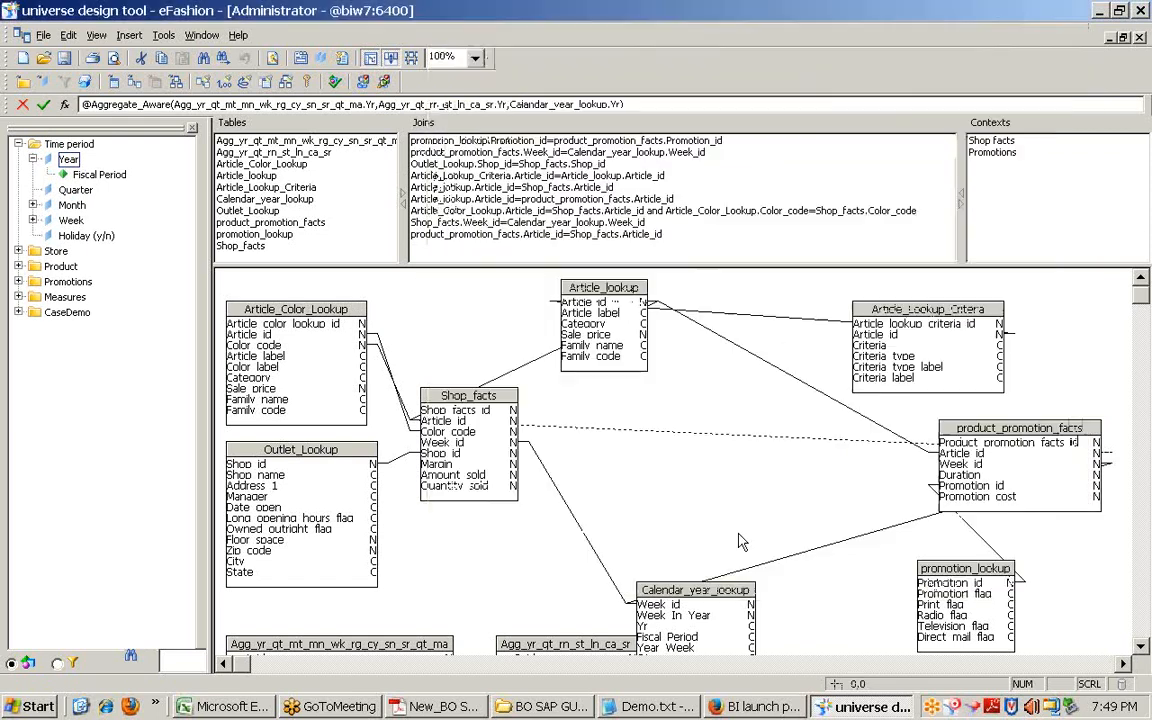
left_click(18, 297)
double_click(88, 312)
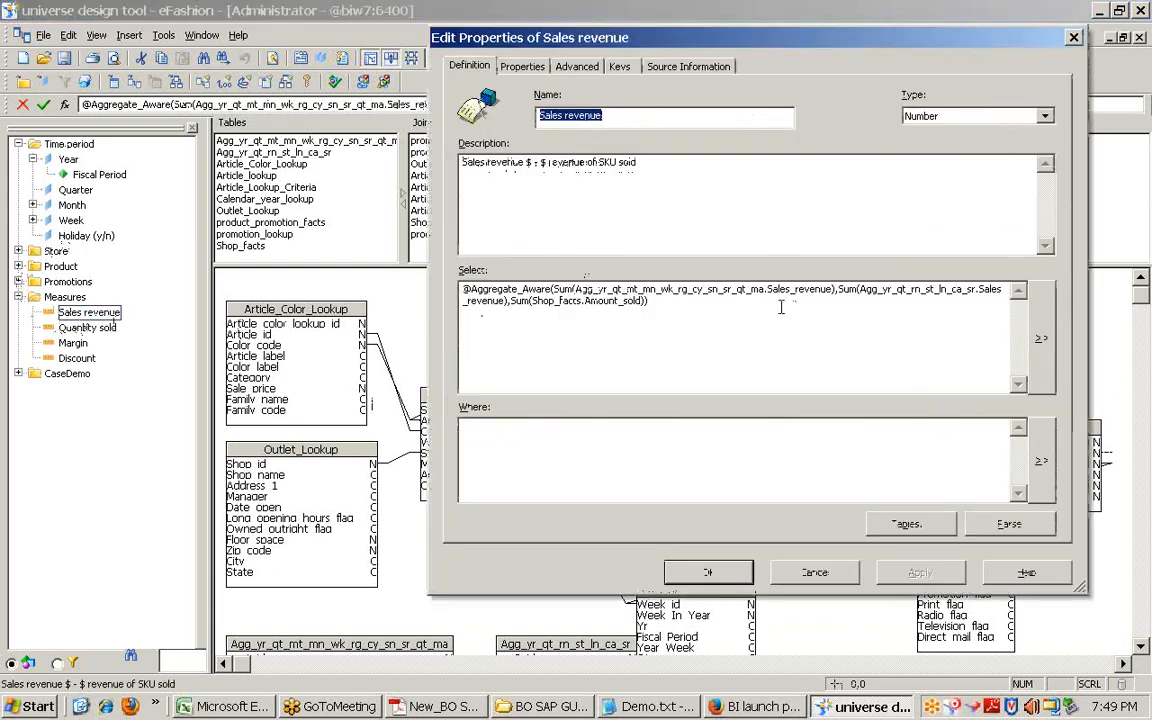
Step: In the full Select editor, point out both aggregate Sales_revenue sums and Shop_facts.Amount_sold, then cancel
left_click(1041, 338)
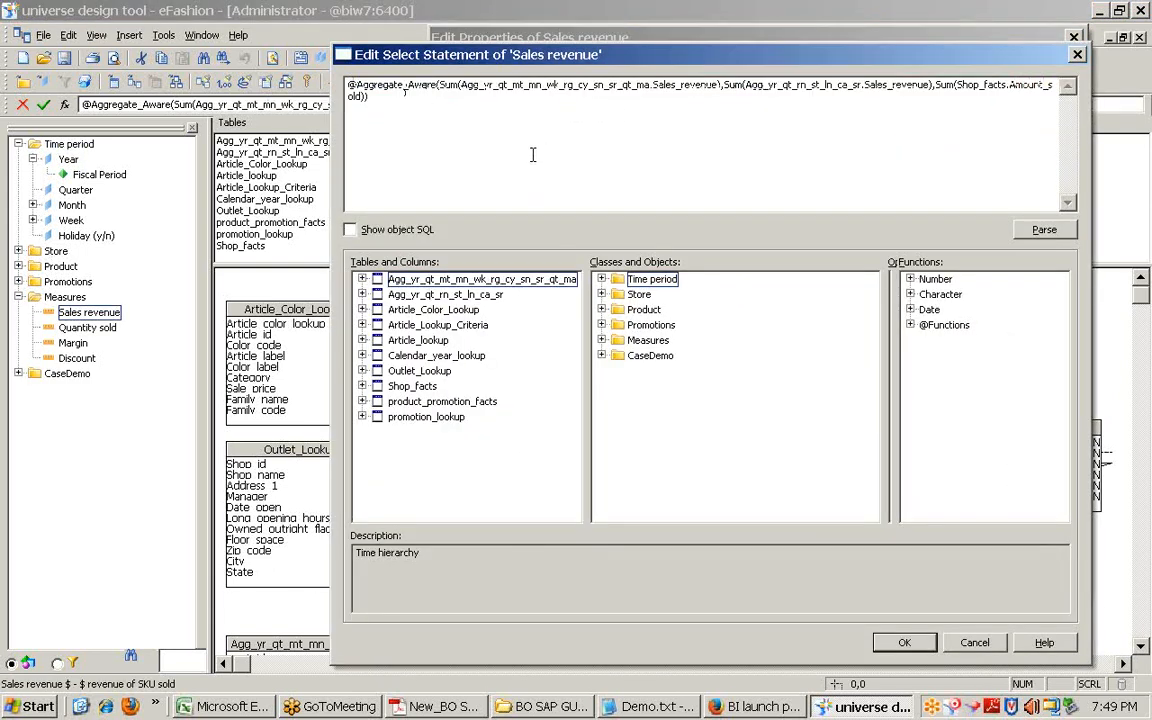
mouse_move(702, 85)
left_mouse_down()
mouse_move(652, 86)
mouse_move(718, 86)
left_mouse_up()
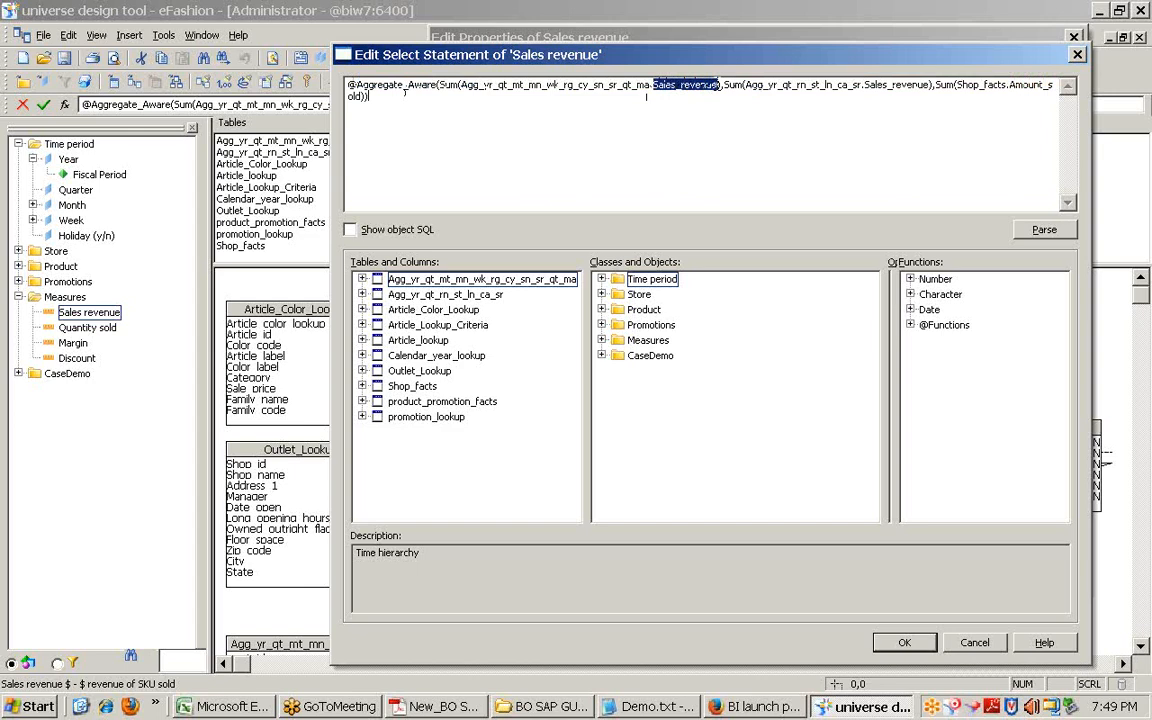
left_click_drag(866, 85, 934, 85)
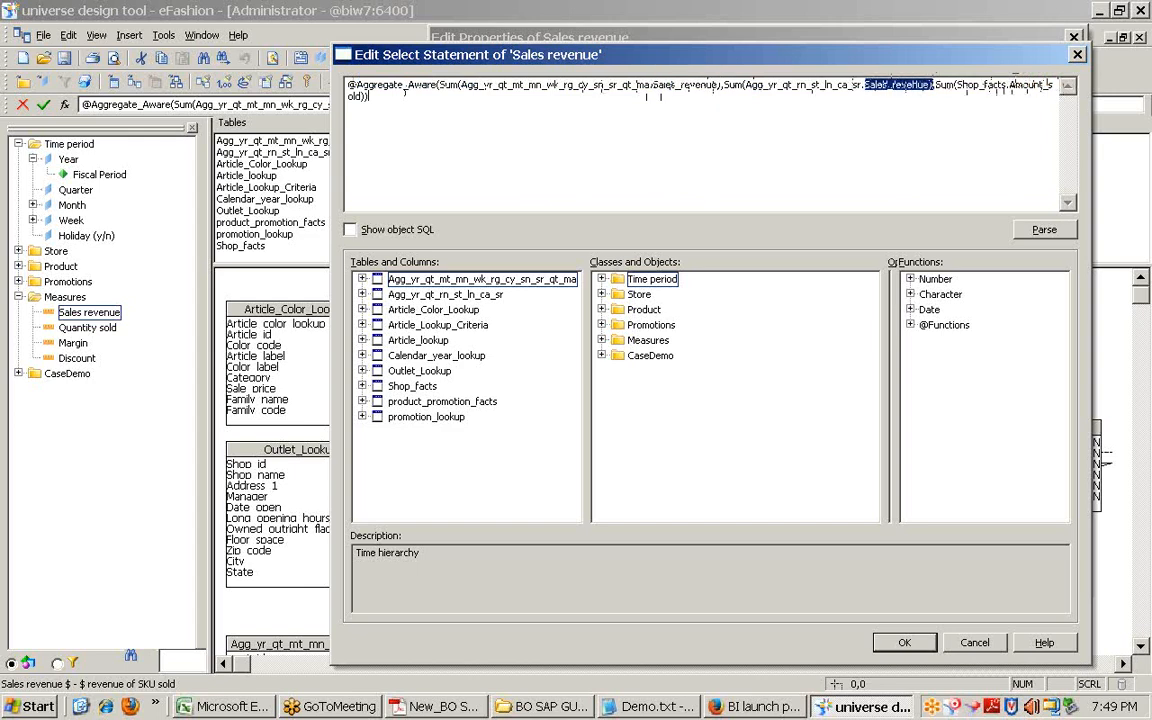
left_click_drag(1010, 85, 362, 103)
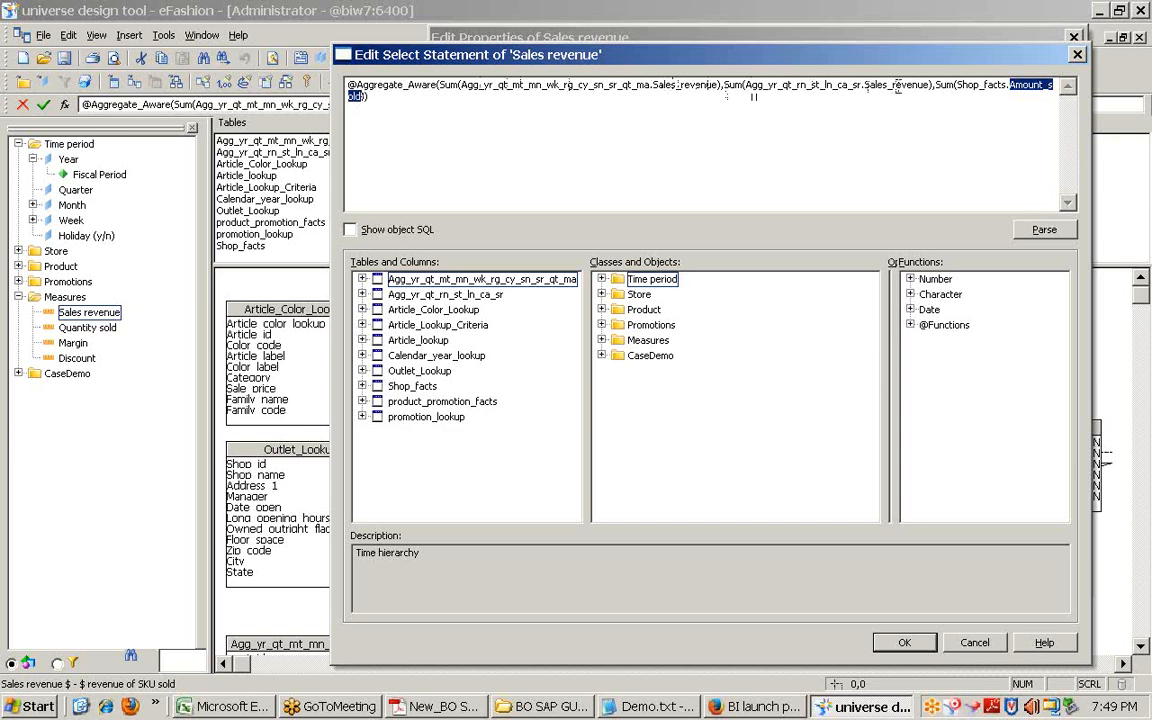
key("ctrl+a")
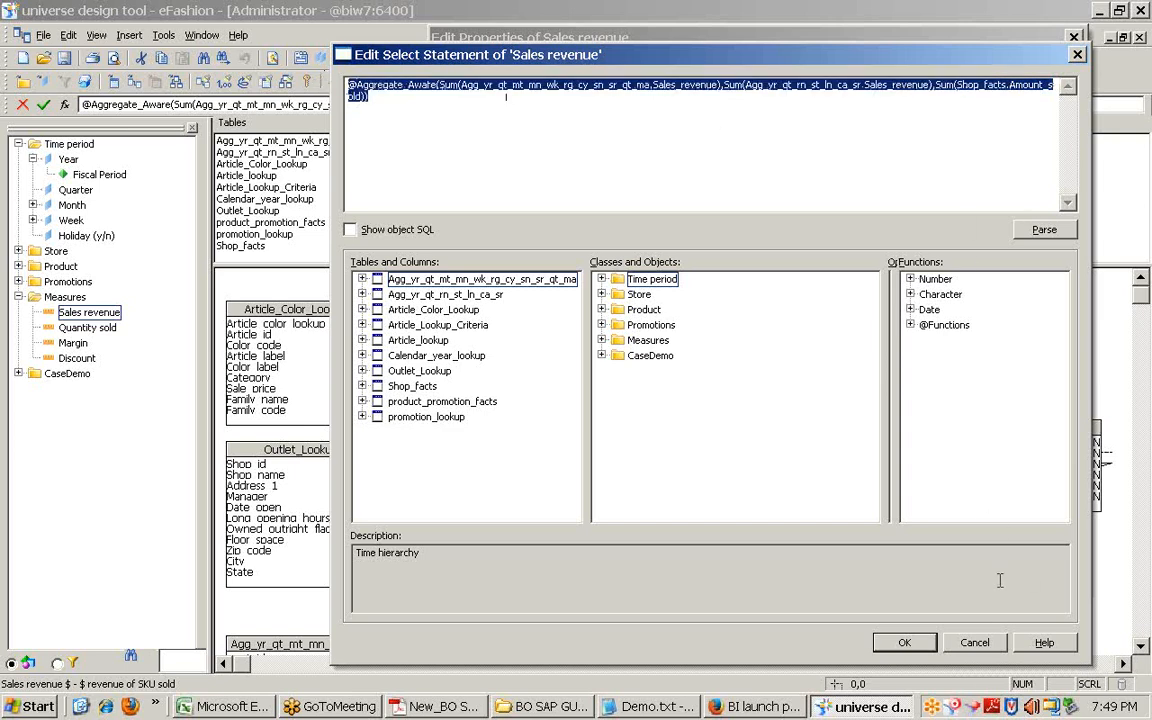
left_click(975, 644)
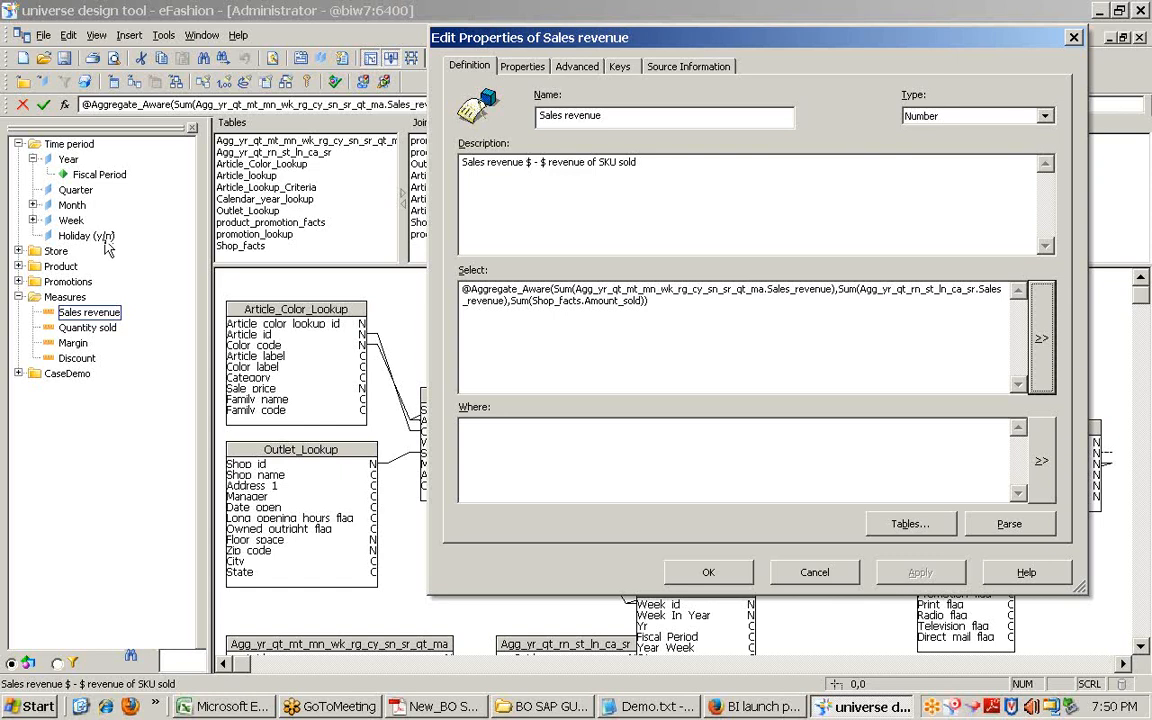
Step: Select the whole Sales revenue definition, then close its properties unchanged
left_click(676, 316)
key("ctrl+a")
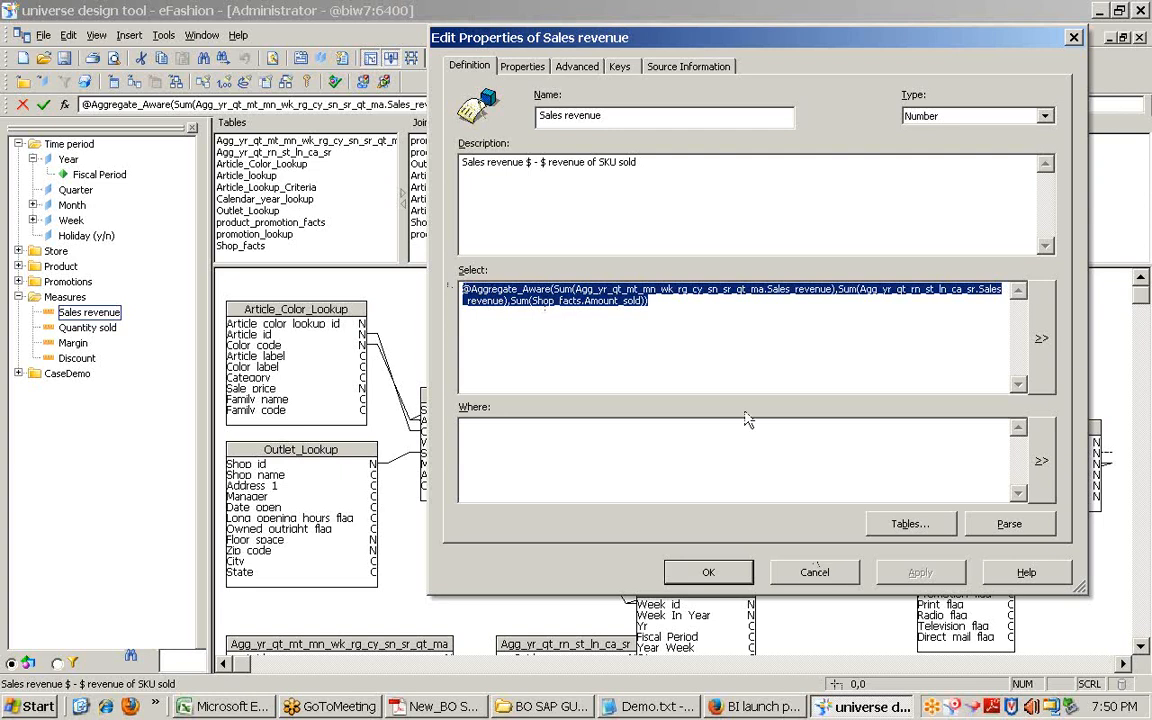
left_click_drag(655, 312, 428, 280)
left_click(828, 576)
Step: Move the Agg_yr_qt_rn_st_ln_ca_sr table lower in the eFashion schema, below the first aggregate table
scroll(601, 491, "down", 3)
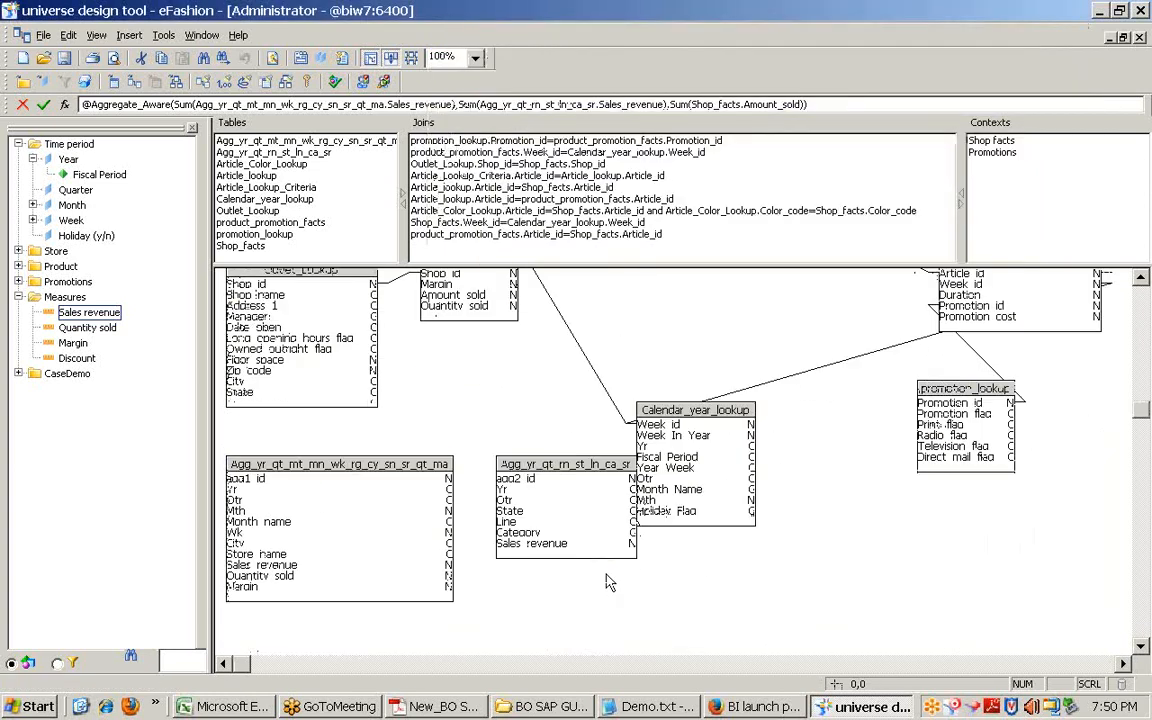
left_click_drag(588, 499, 566, 563)
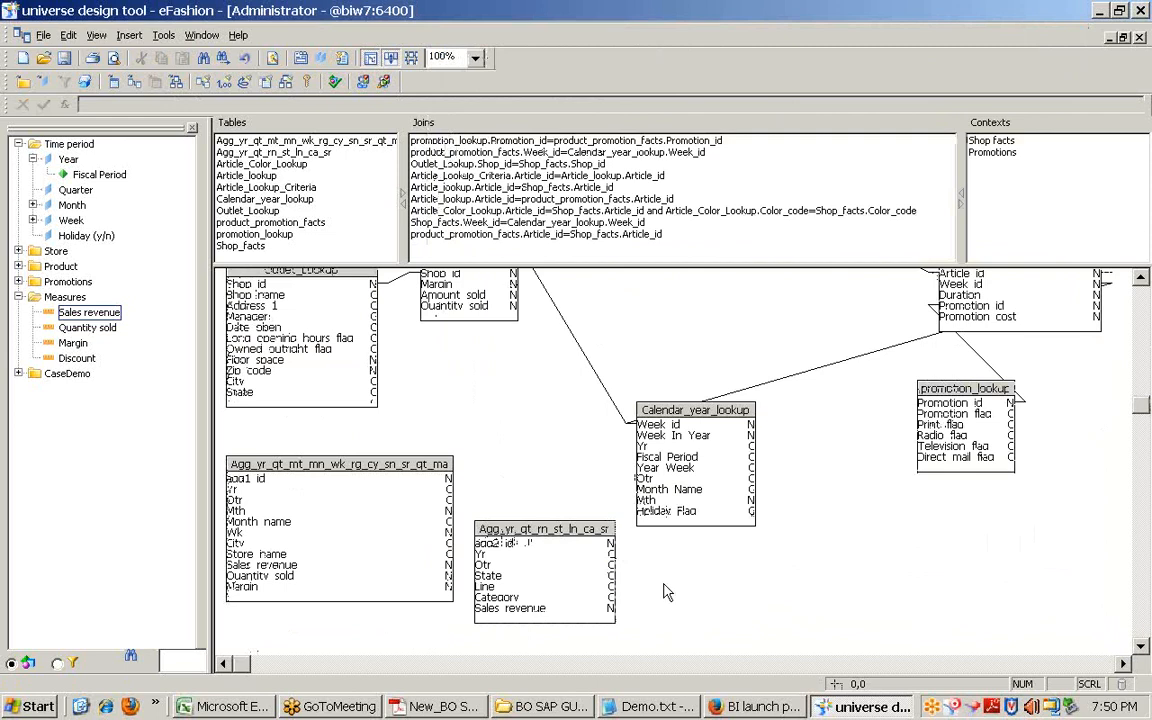
left_click_drag(559, 422, 326, 629)
left_click(524, 429)
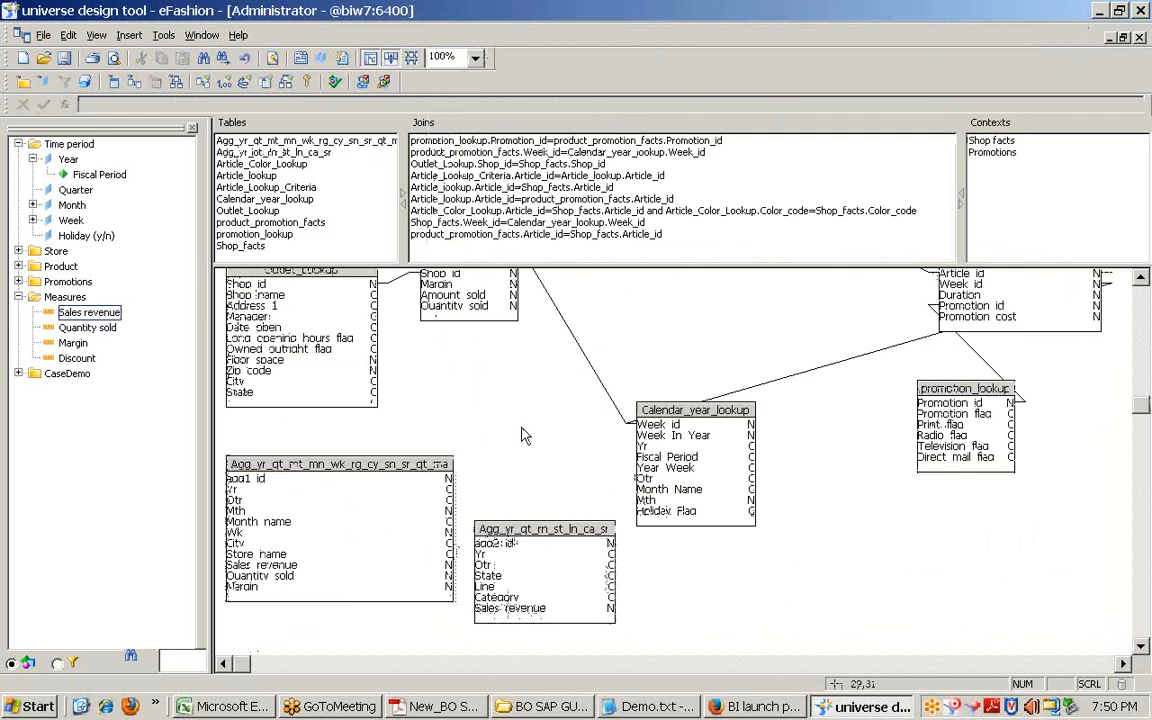
left_click(566, 532)
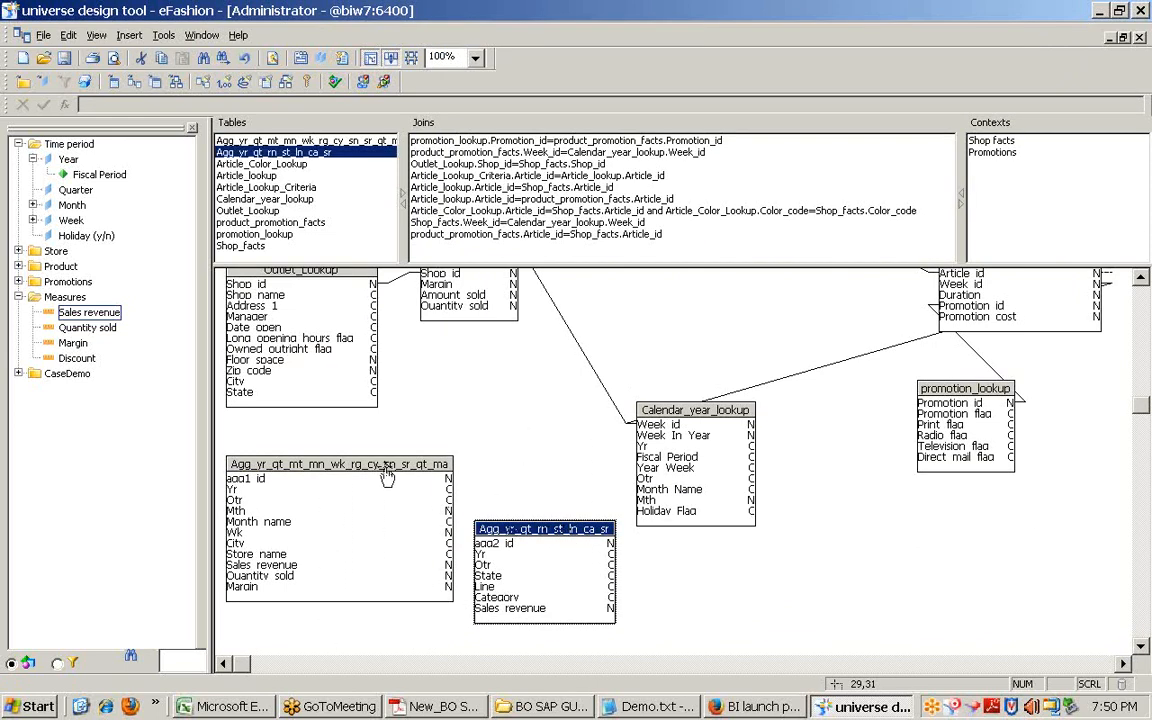
left_click(387, 476)
left_click(511, 533)
left_click(405, 466)
left_click(435, 393)
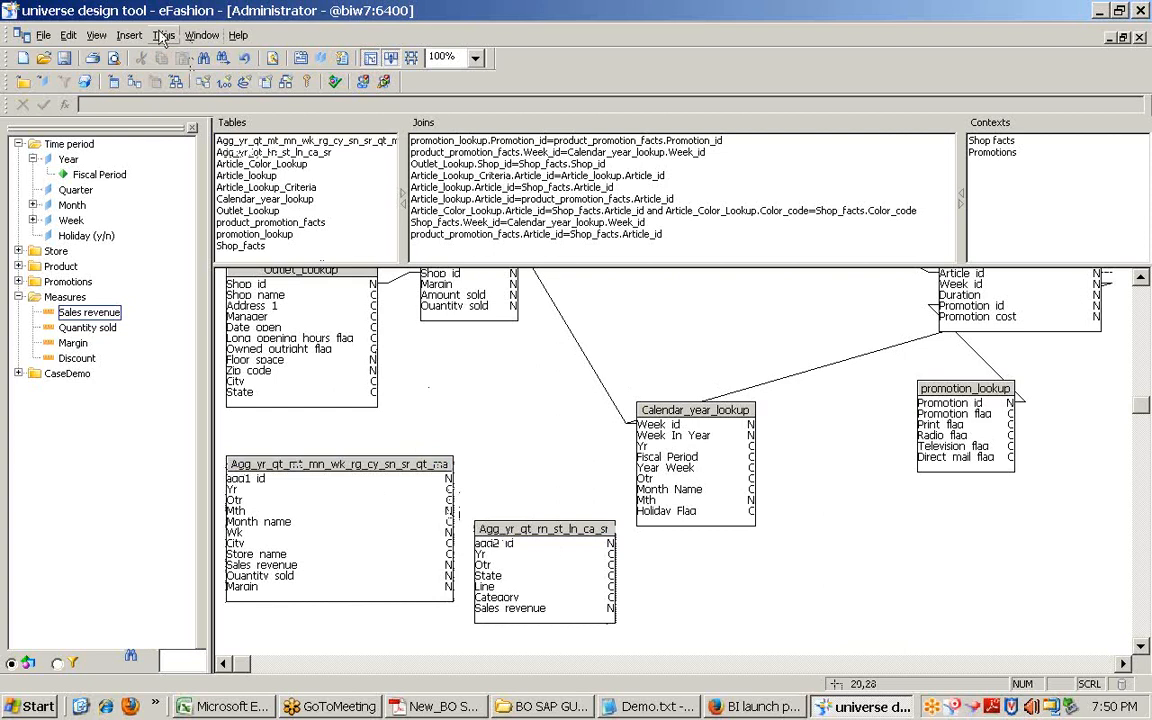
Step: Review the Aggregate Navigation incompatibilities and close the dialog without changes
left_click(163, 36)
left_click(186, 136)
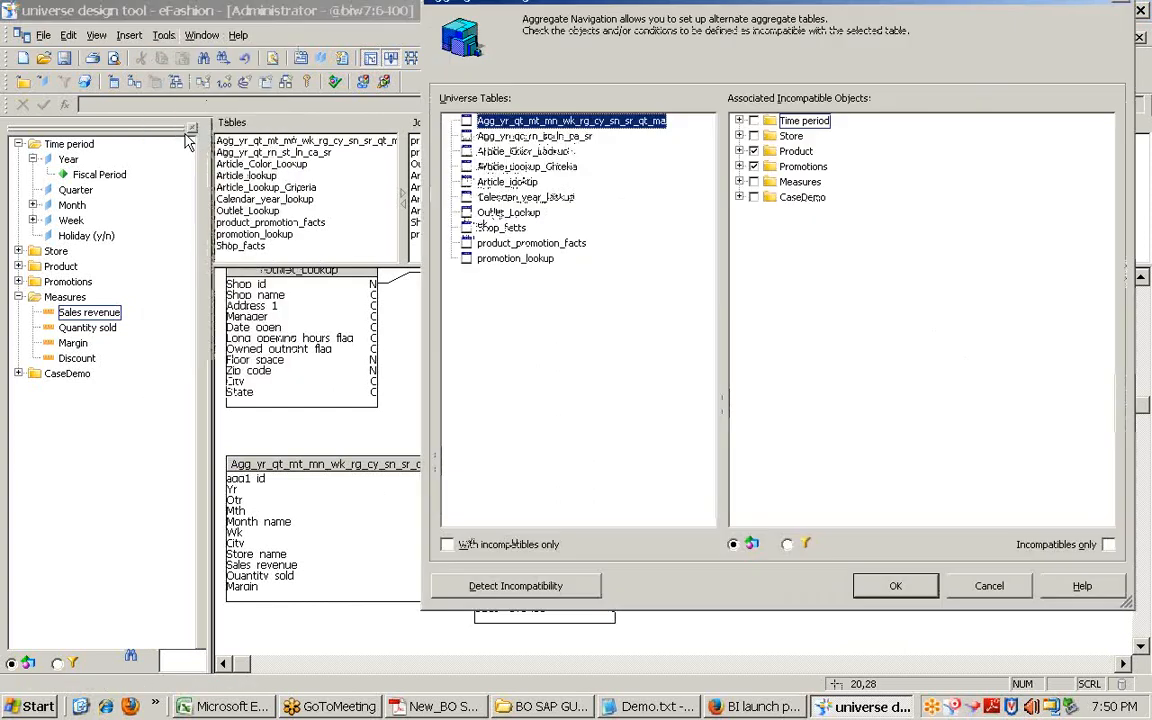
left_click(989, 586)
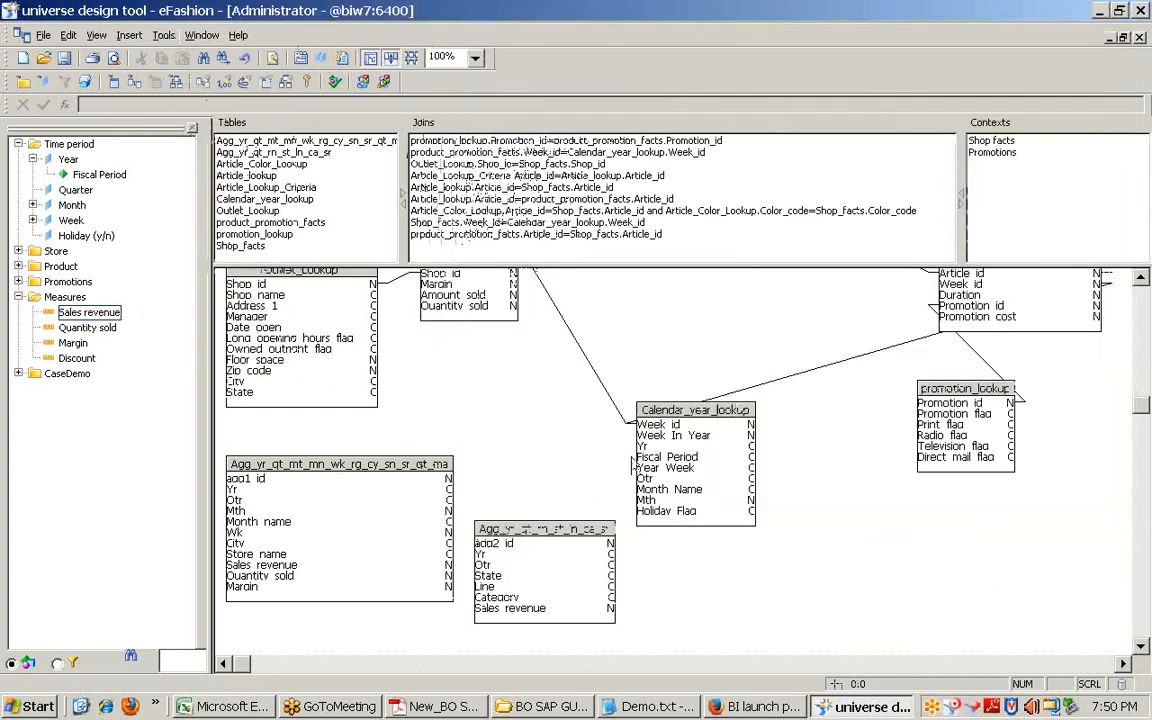
Step: Show the conditions list, expand Product, and open the Which category? and Which product? filters
left_click(57, 664)
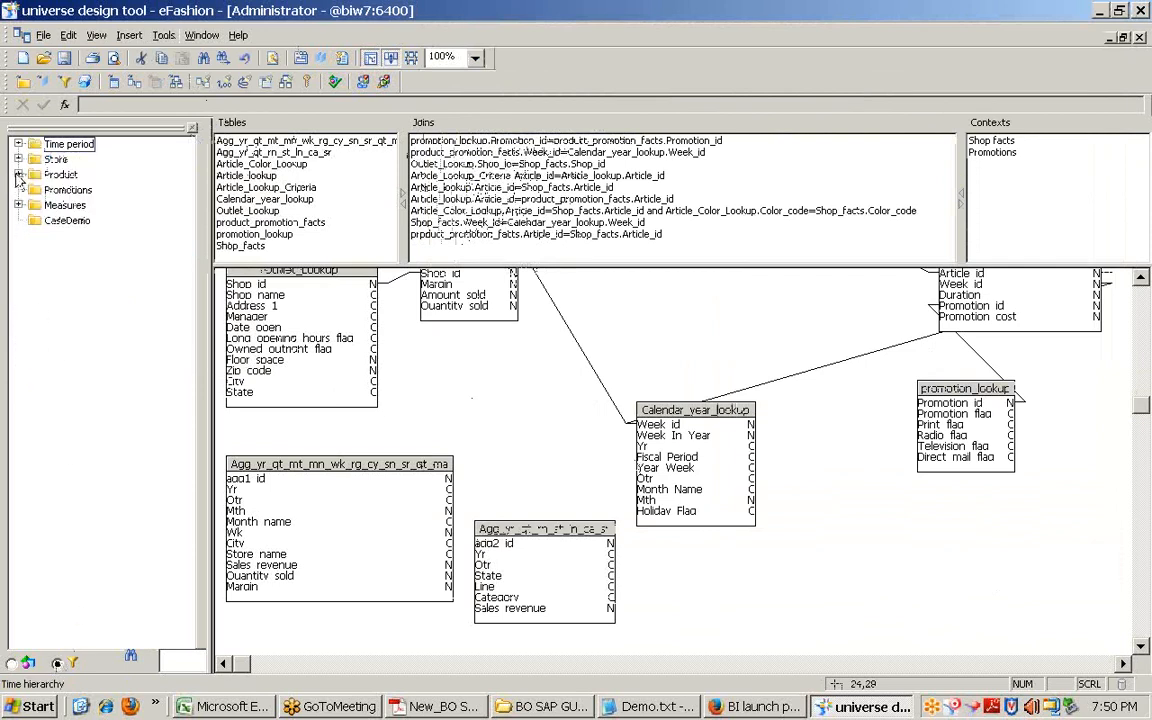
left_click(18, 174)
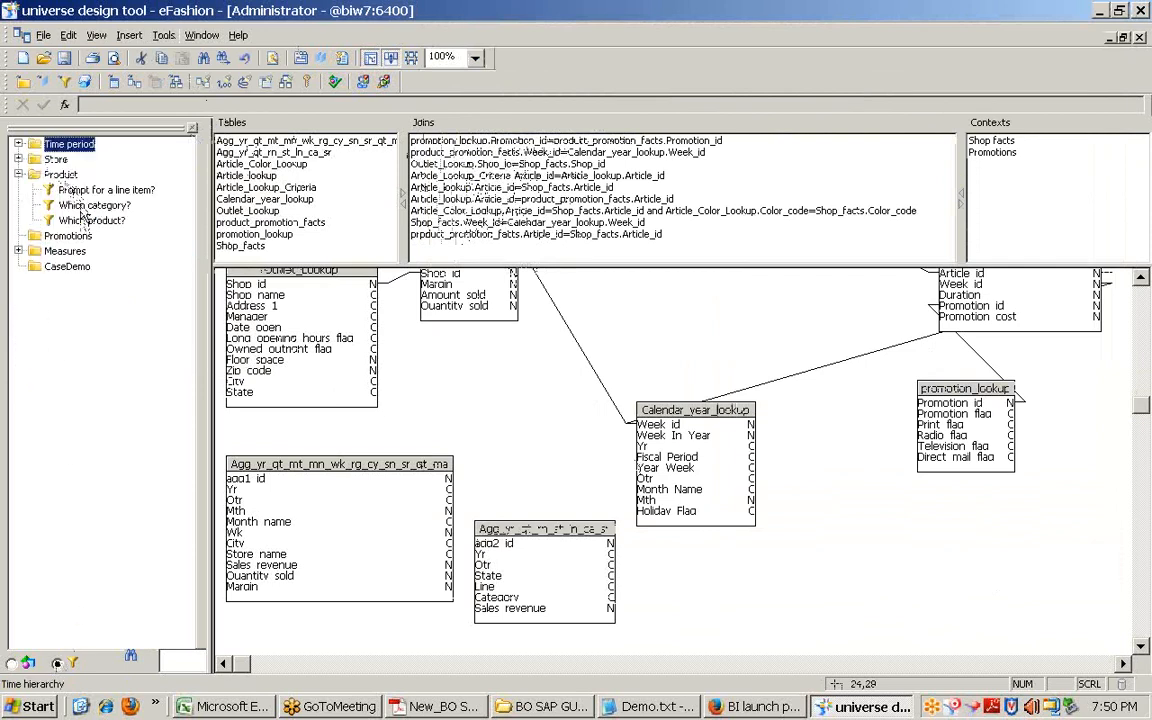
double_click(90, 205)
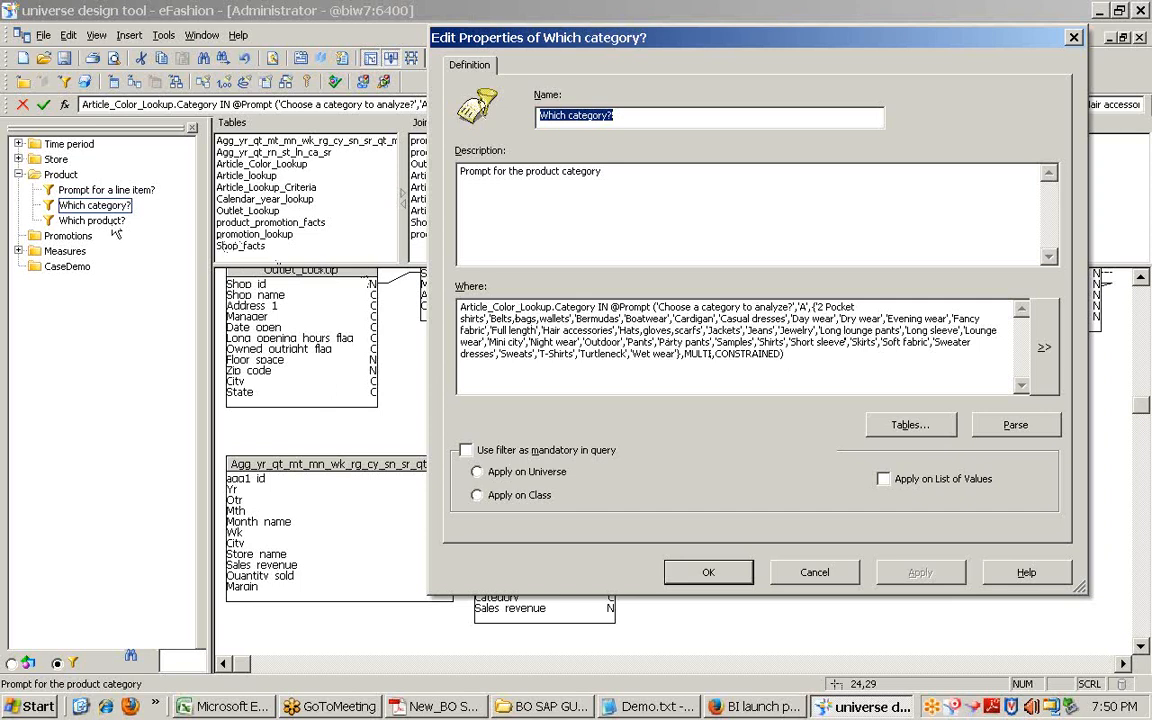
double_click(92, 220)
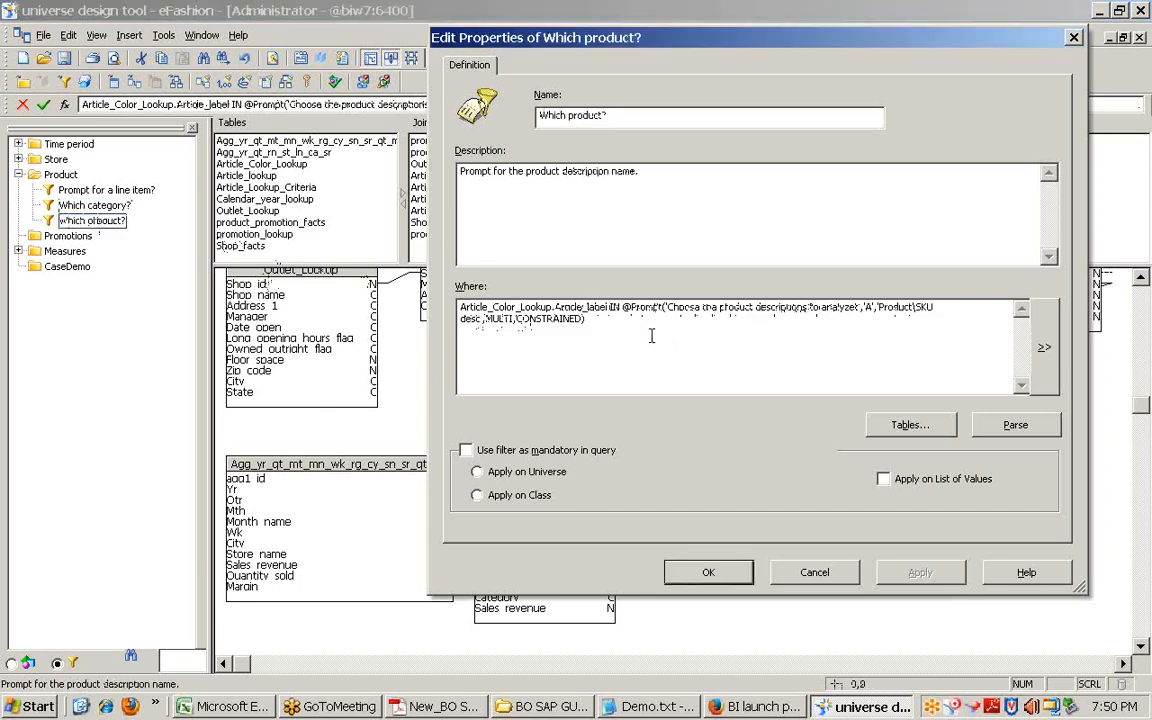
left_click_drag(652, 336, 413, 283)
left_click(733, 317)
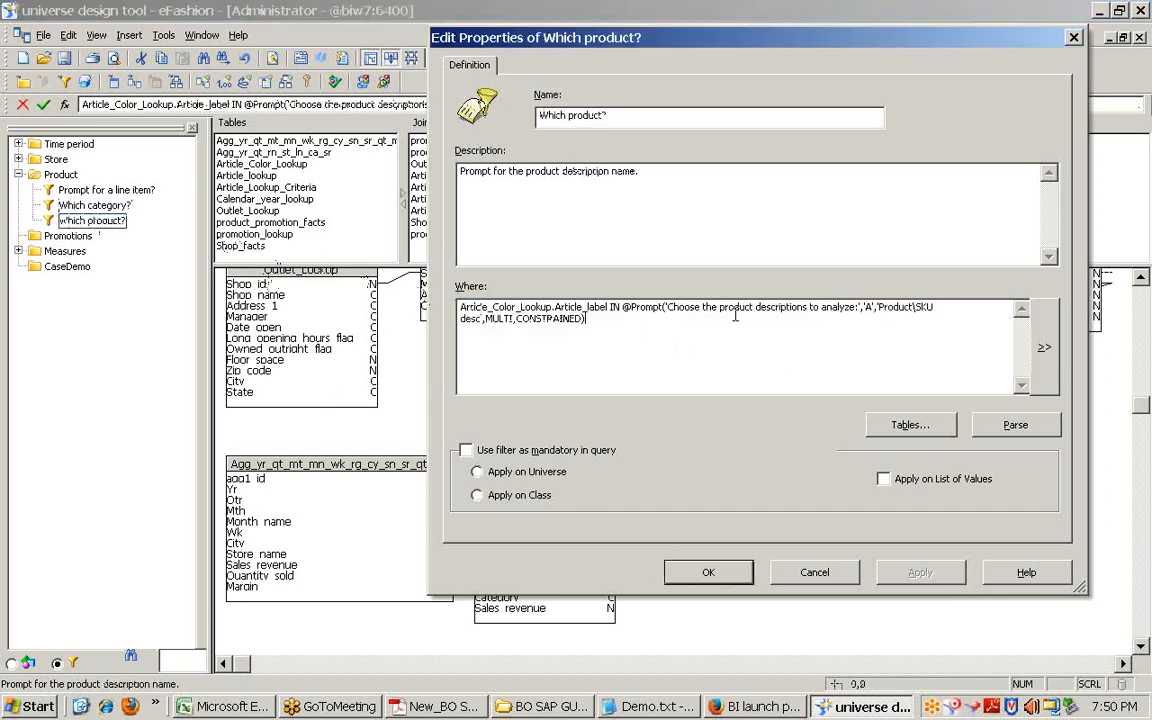
double_click(670, 307)
left_click_drag(879, 307, 494, 325)
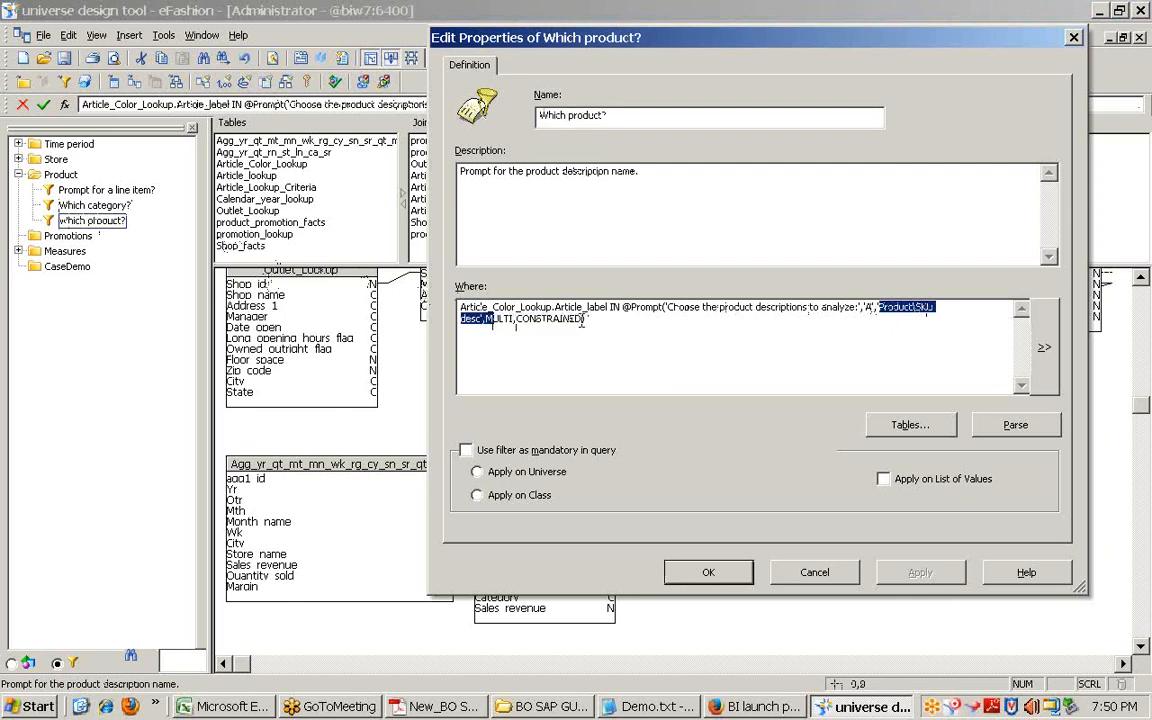
left_click_drag(584, 318, 487, 319)
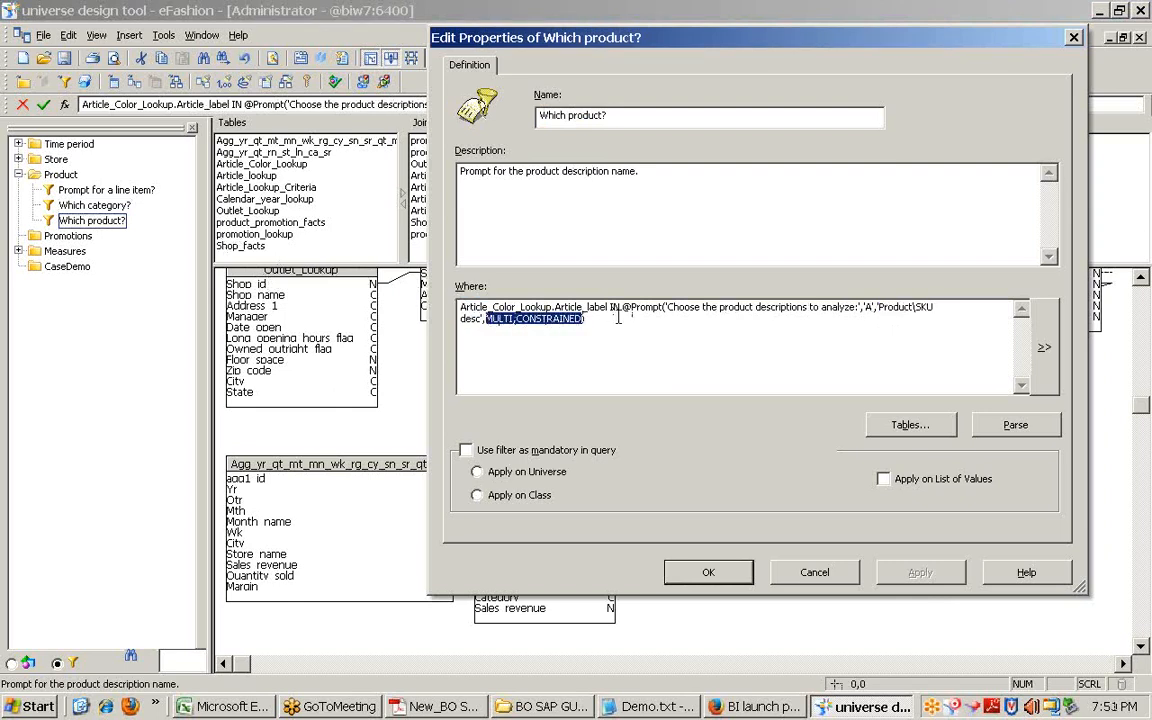
left_click_drag(622, 308, 664, 308)
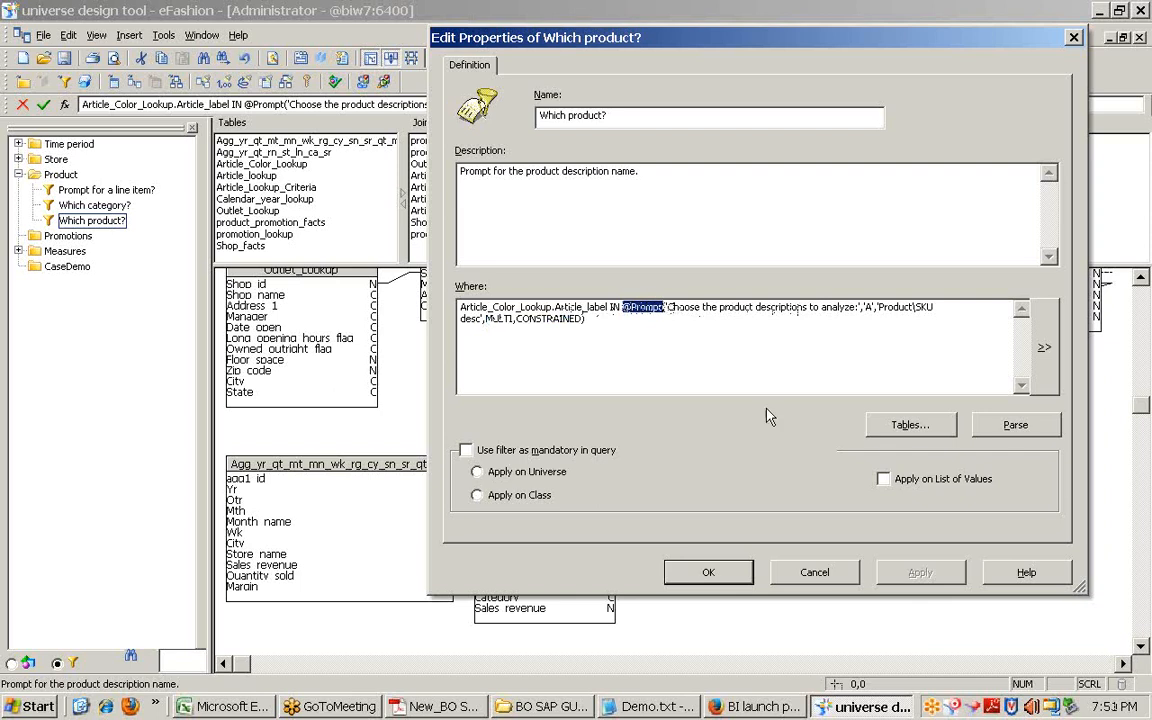
left_click(812, 571)
key("Up")
key("Down")
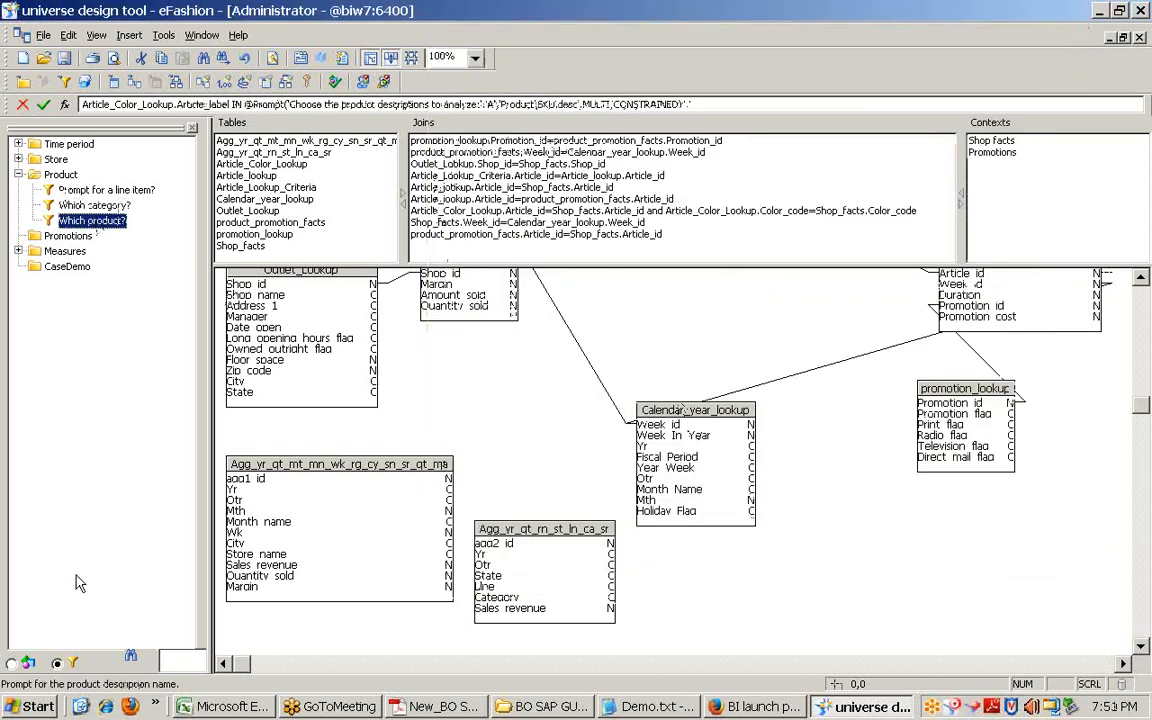
left_click(72, 206)
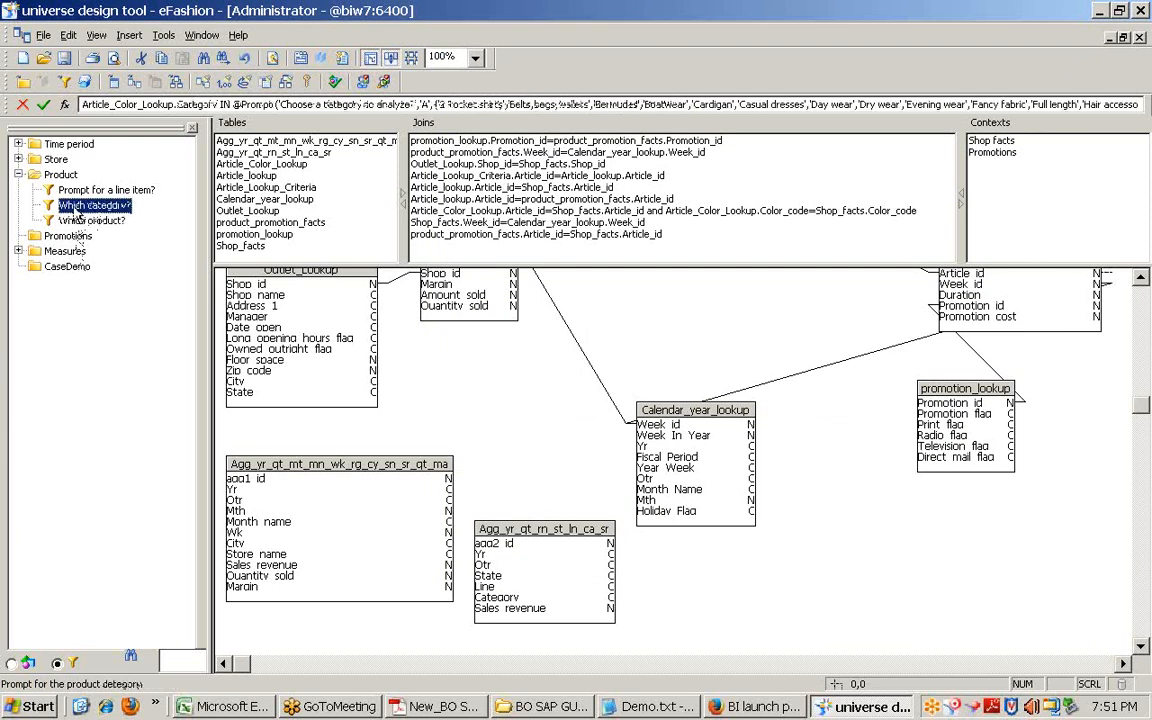
Step: Return to the classes and objects tree and read the Year, Fiscal Period and Sales revenue definitions
left_click(72, 192)
left_click(58, 173)
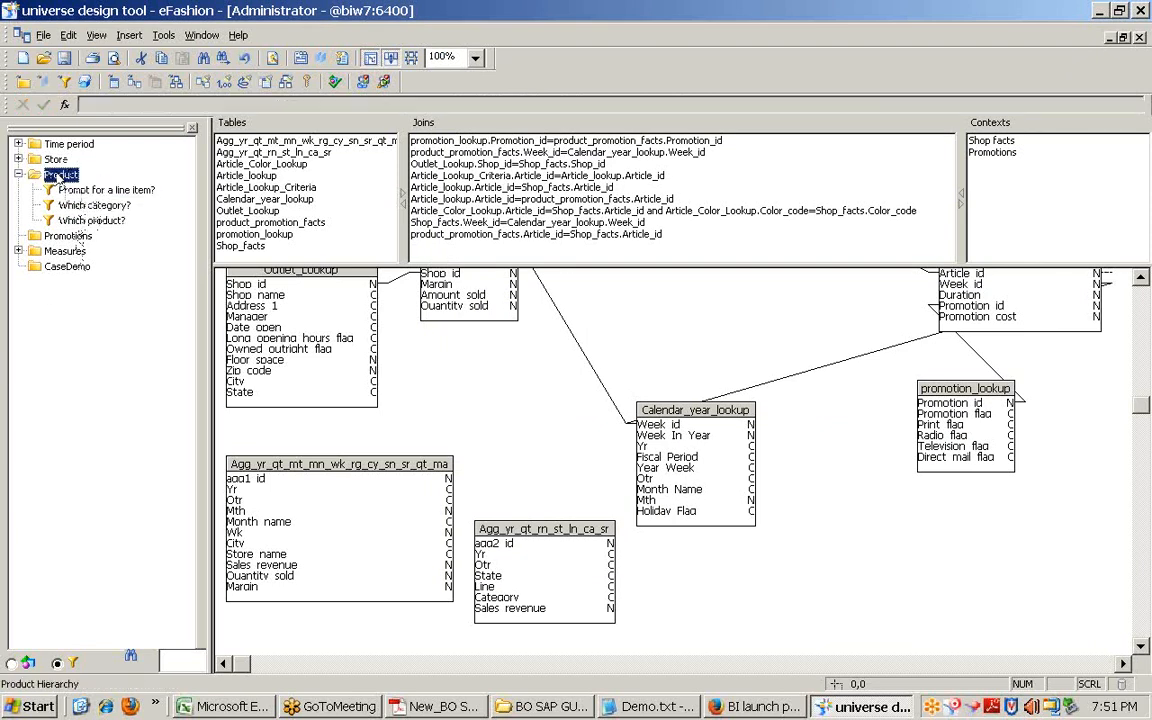
left_click(11, 664)
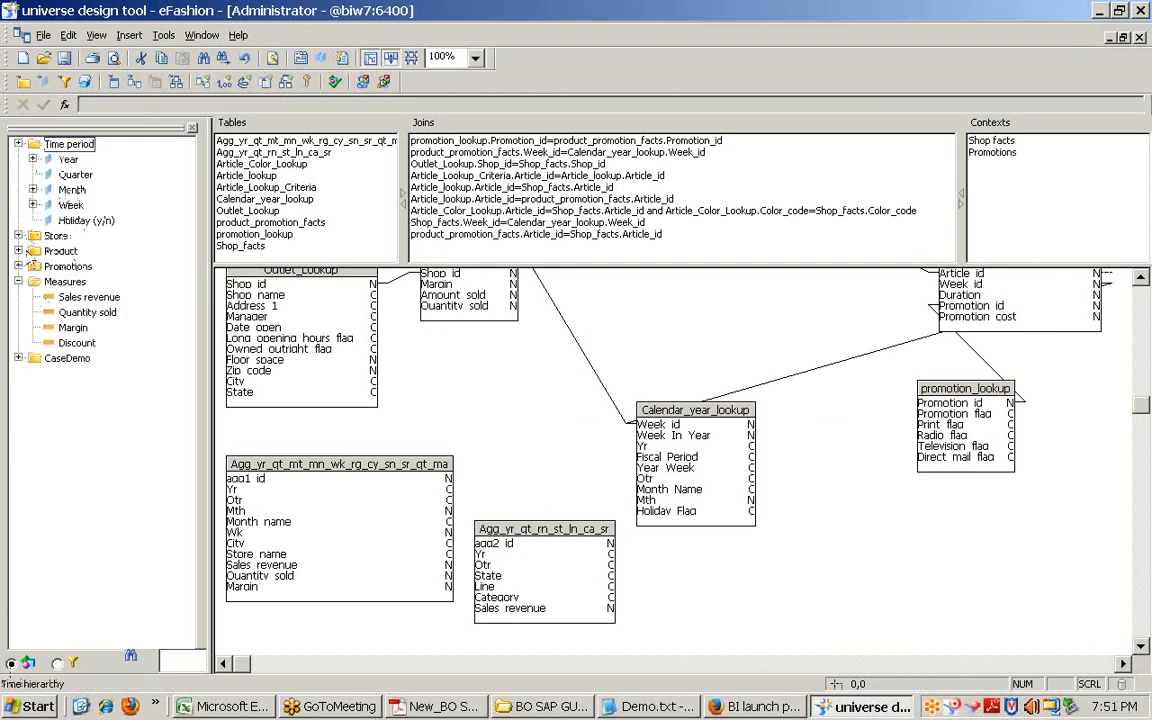
left_click(46, 161)
left_click(33, 159)
left_click(95, 174)
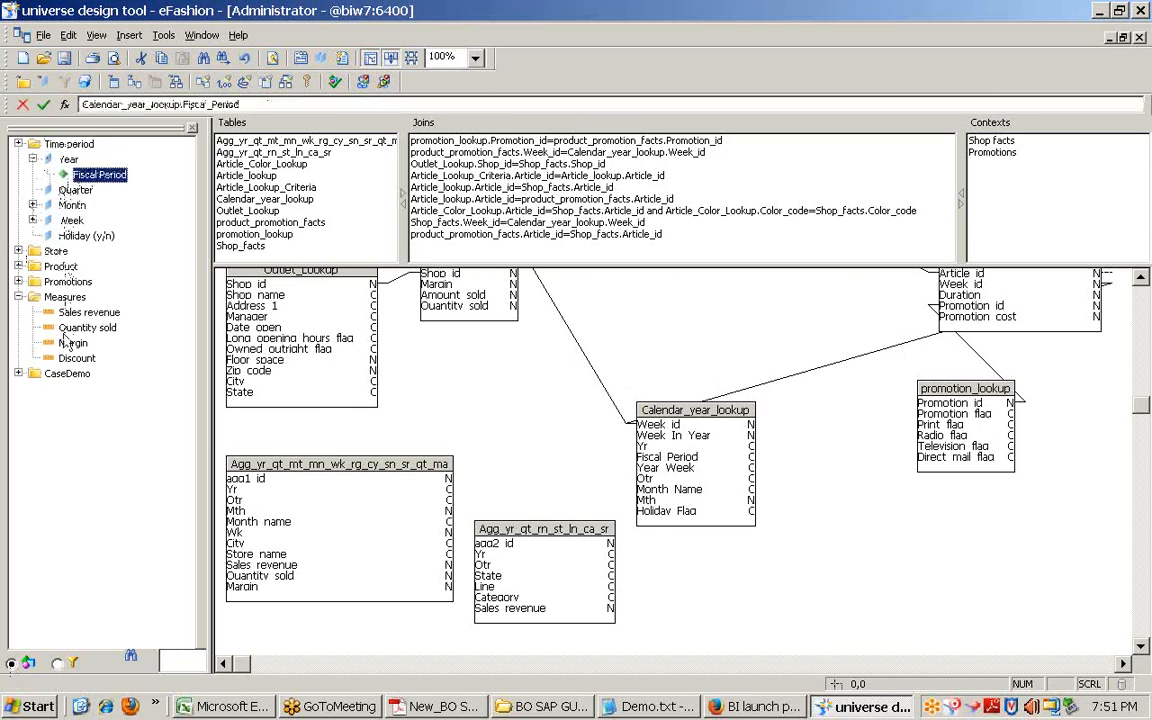
left_click(85, 312)
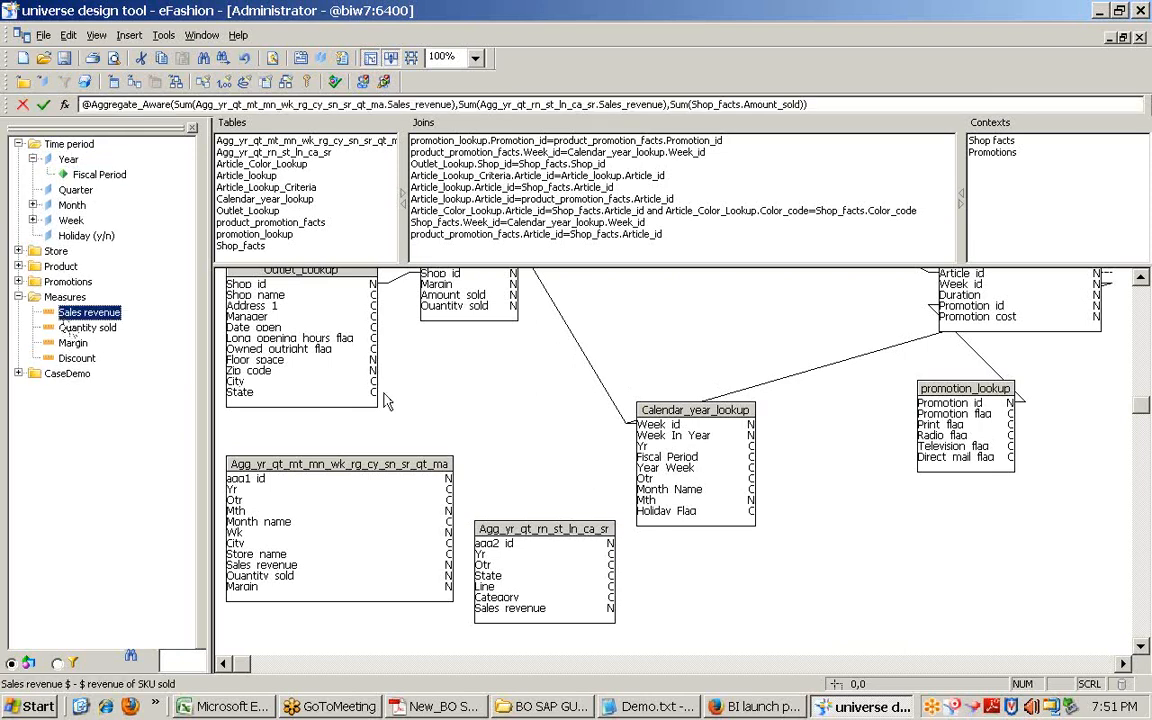
left_click(440, 400)
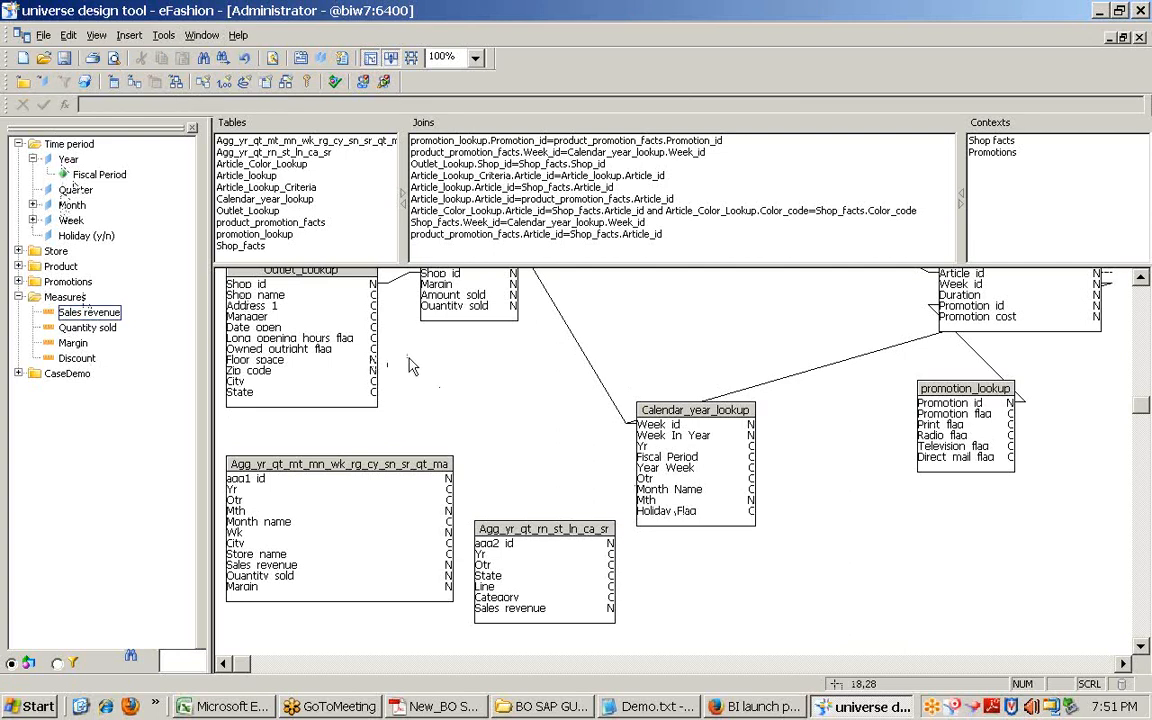
scroll(408, 365, "up", 5)
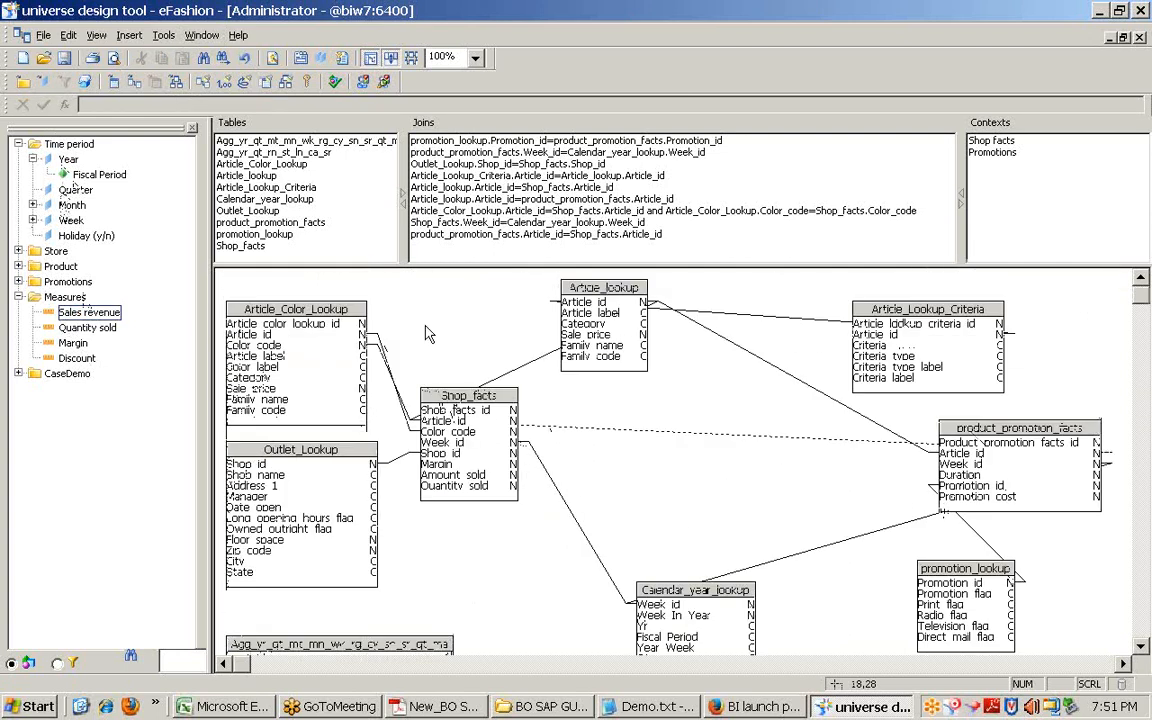
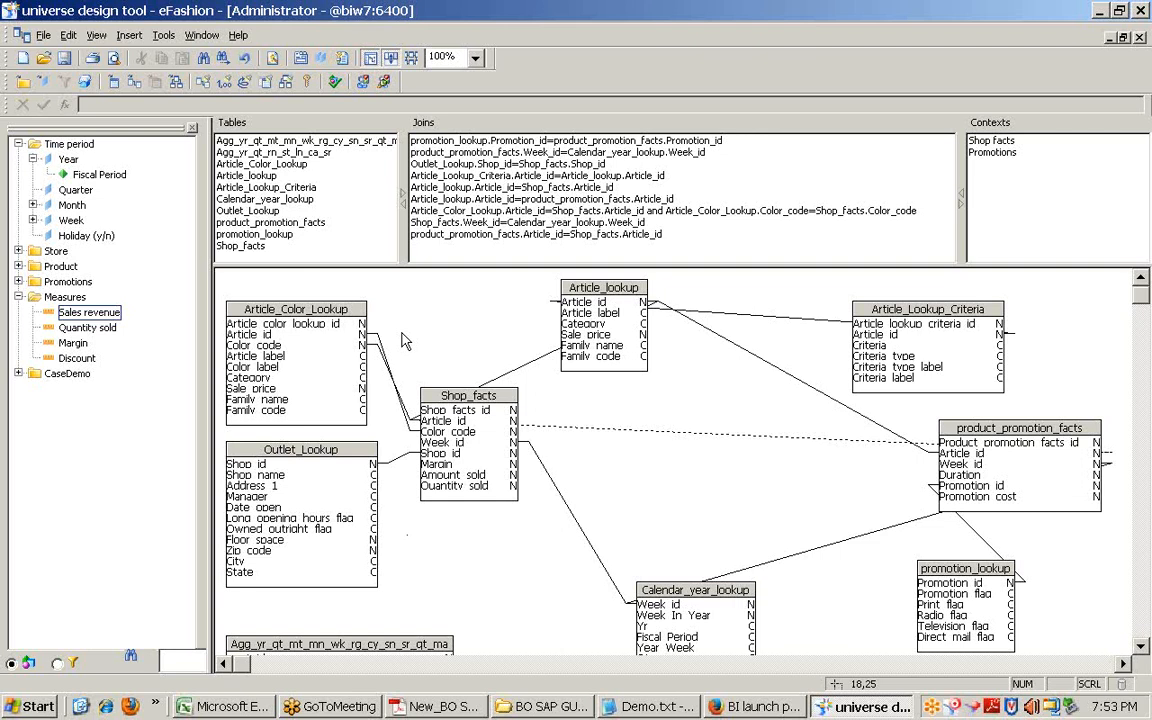
Step: Review the efashion_123 connection in Universe Parameters and close without making changes
left_click(42, 38)
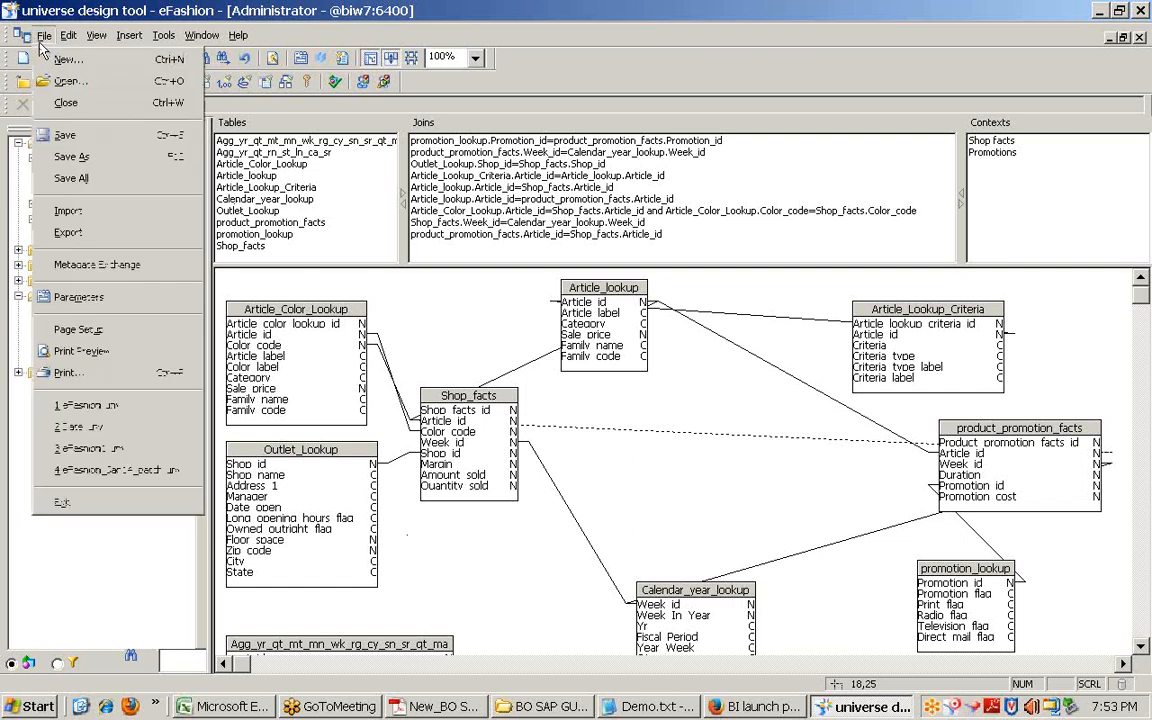
left_click(67, 290)
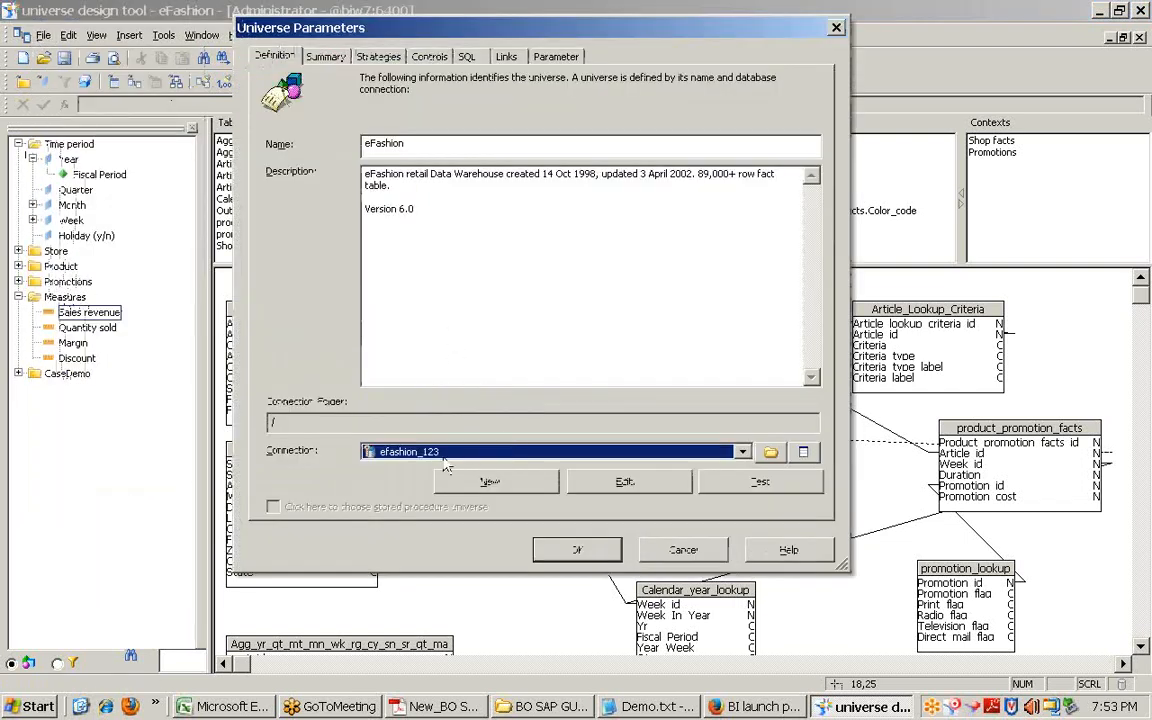
left_click(621, 483)
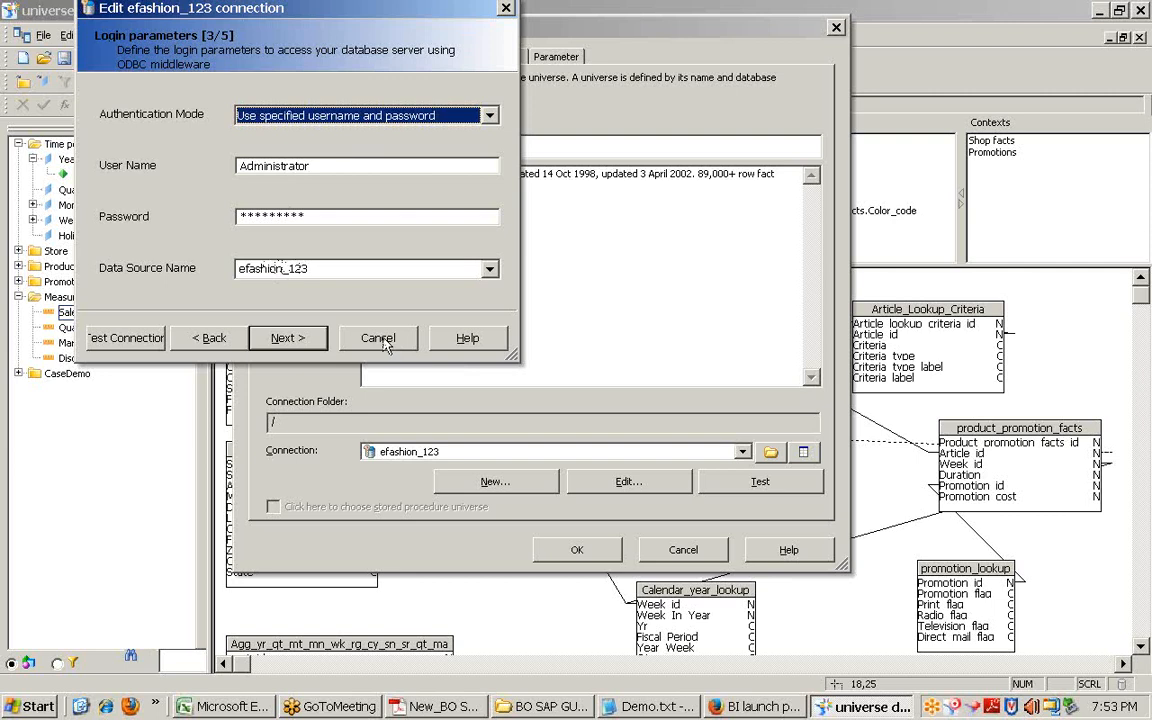
left_click(379, 339)
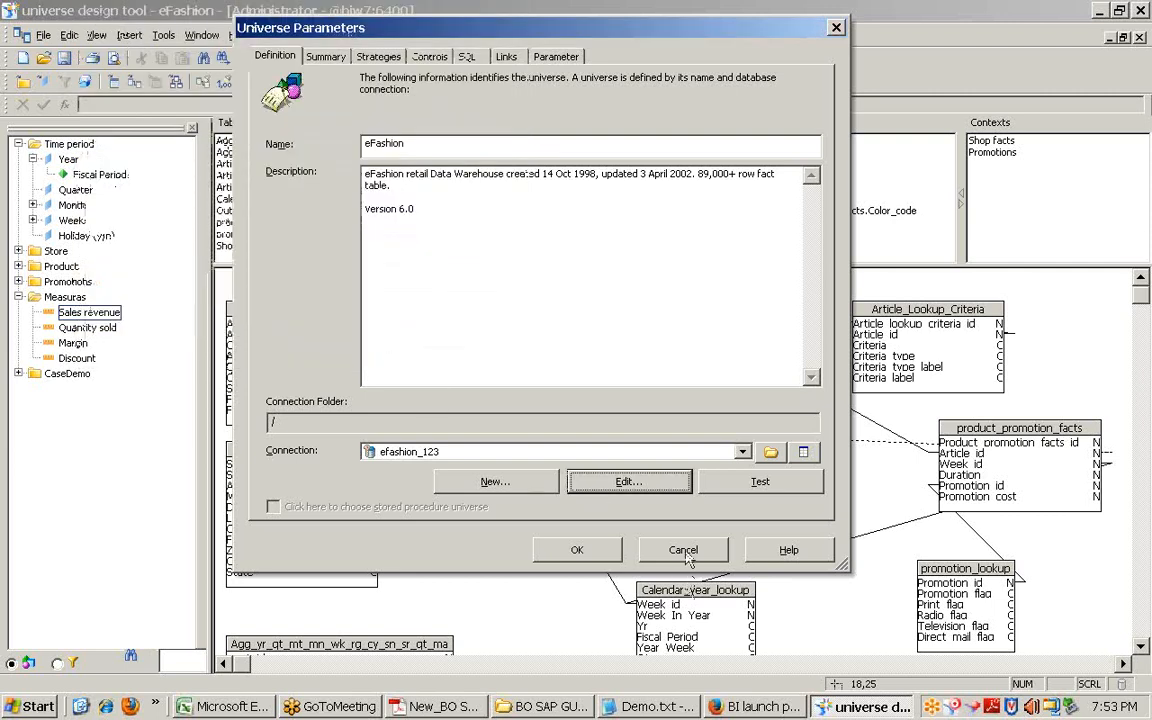
left_click(612, 545)
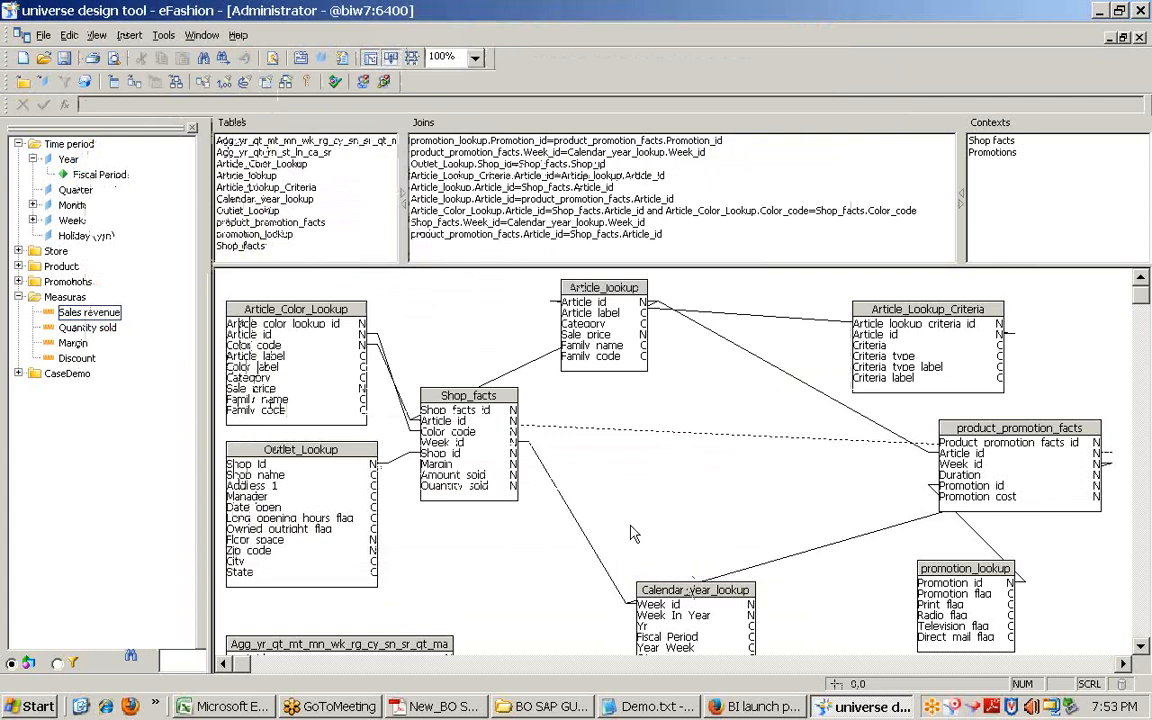
Step: Examine the Year object's formula, highlighting the aggregate table and Calendar_year_lookup references
left_click(596, 292)
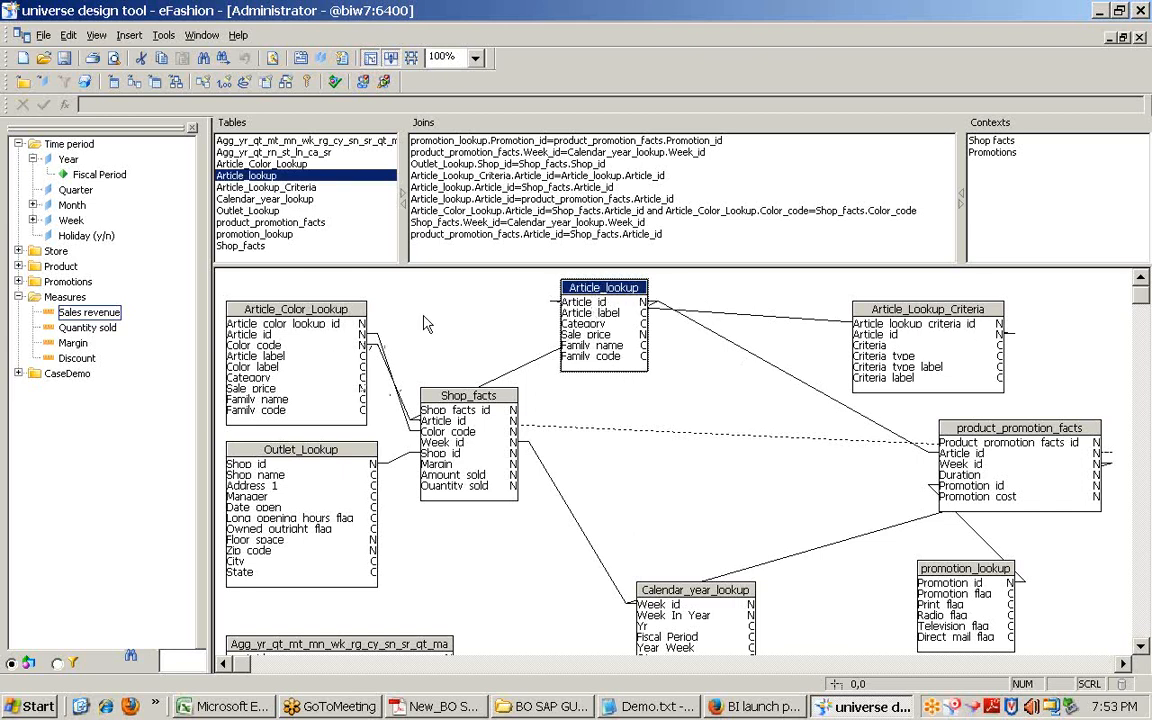
left_click(68, 161)
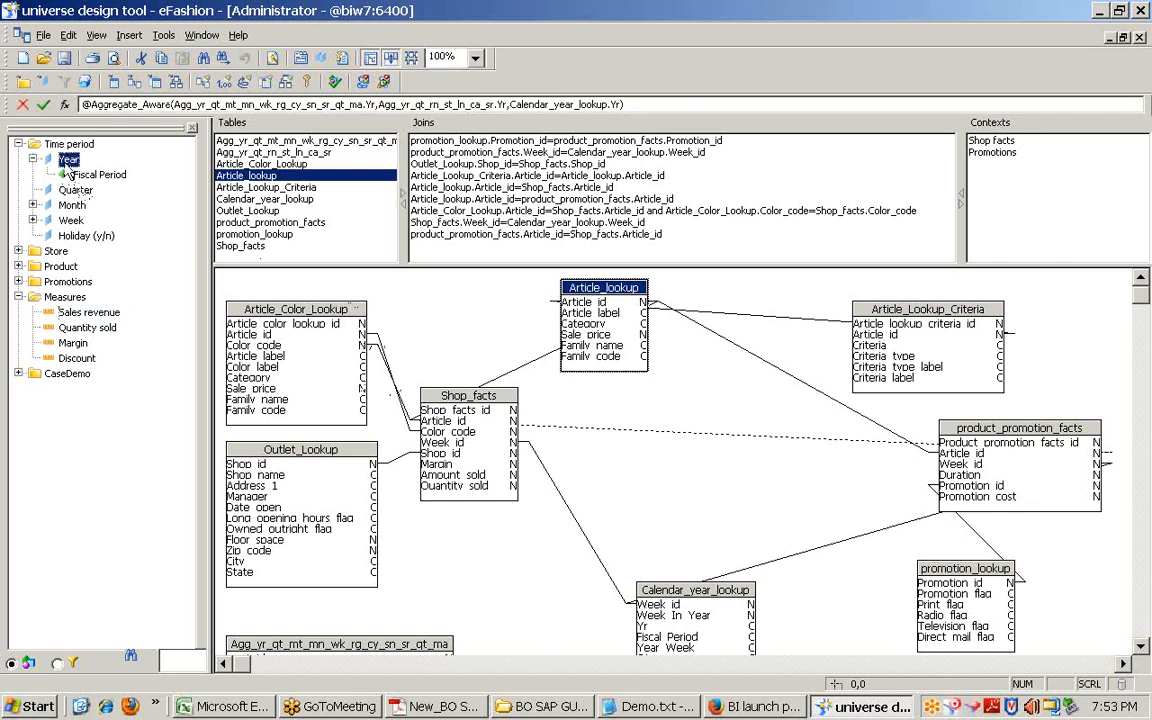
left_click(358, 104)
left_click_drag(358, 104, 172, 104)
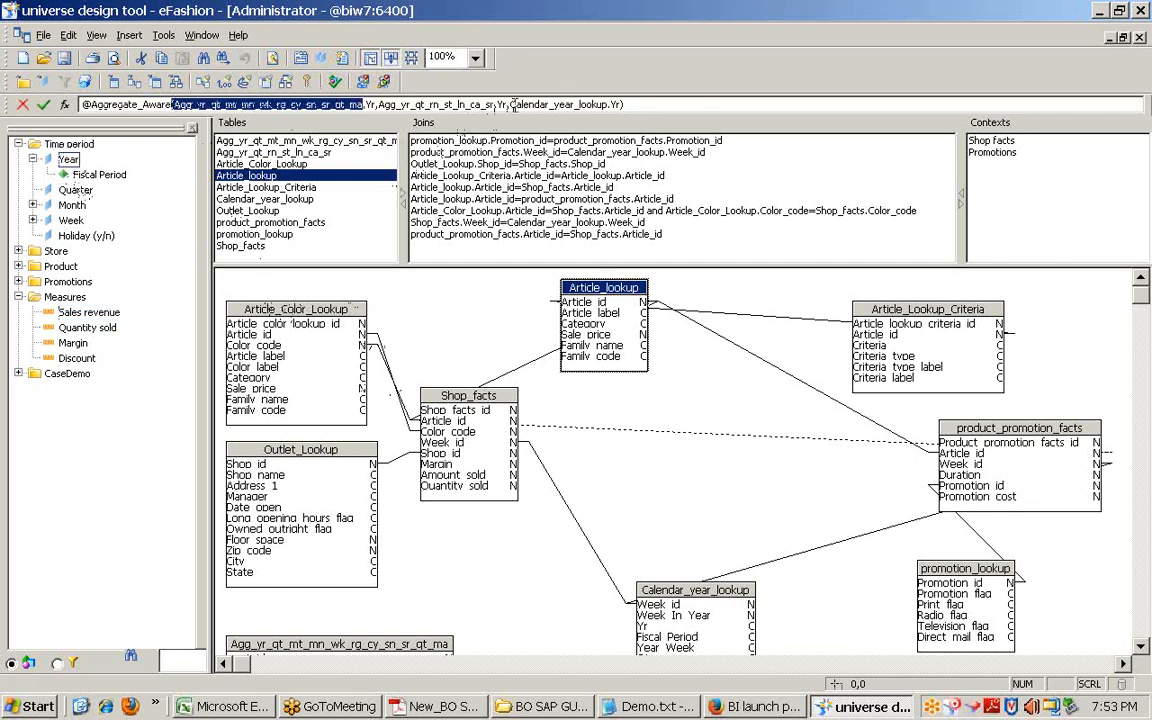
left_click_drag(511, 104, 72, 106)
left_click(545, 104)
left_click(428, 310)
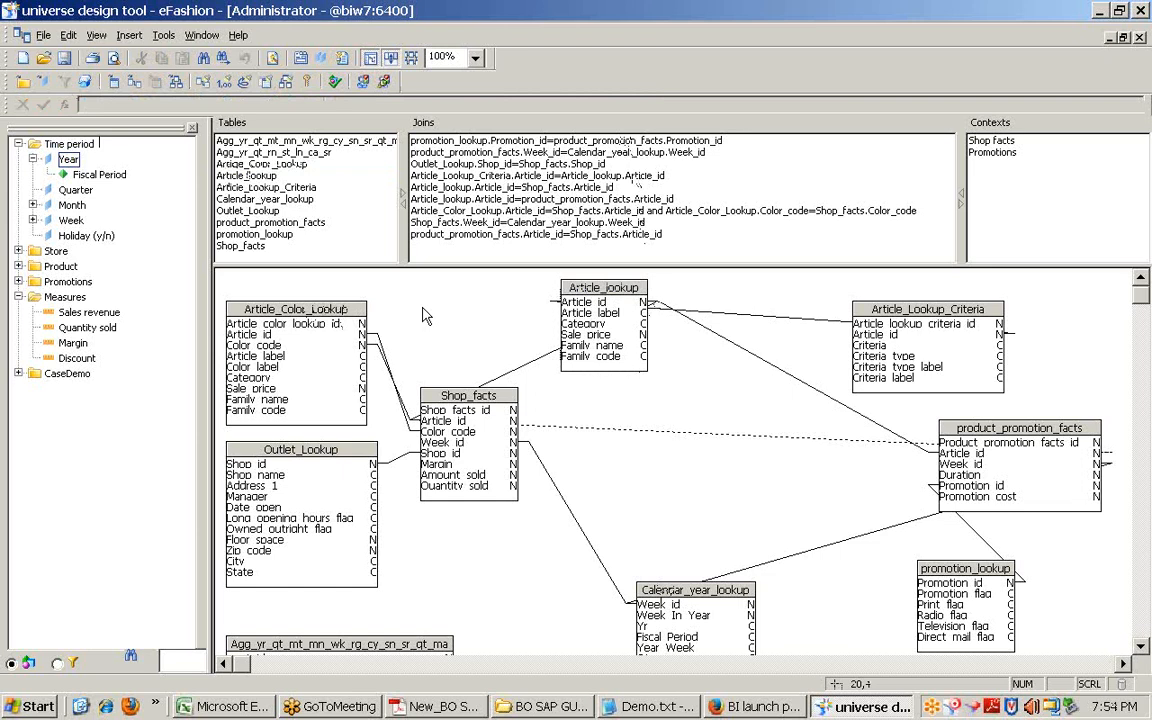
Step: Collapse the Time period and Measures classes, then dismiss the File menu unused
left_click(18, 144)
left_click(18, 205)
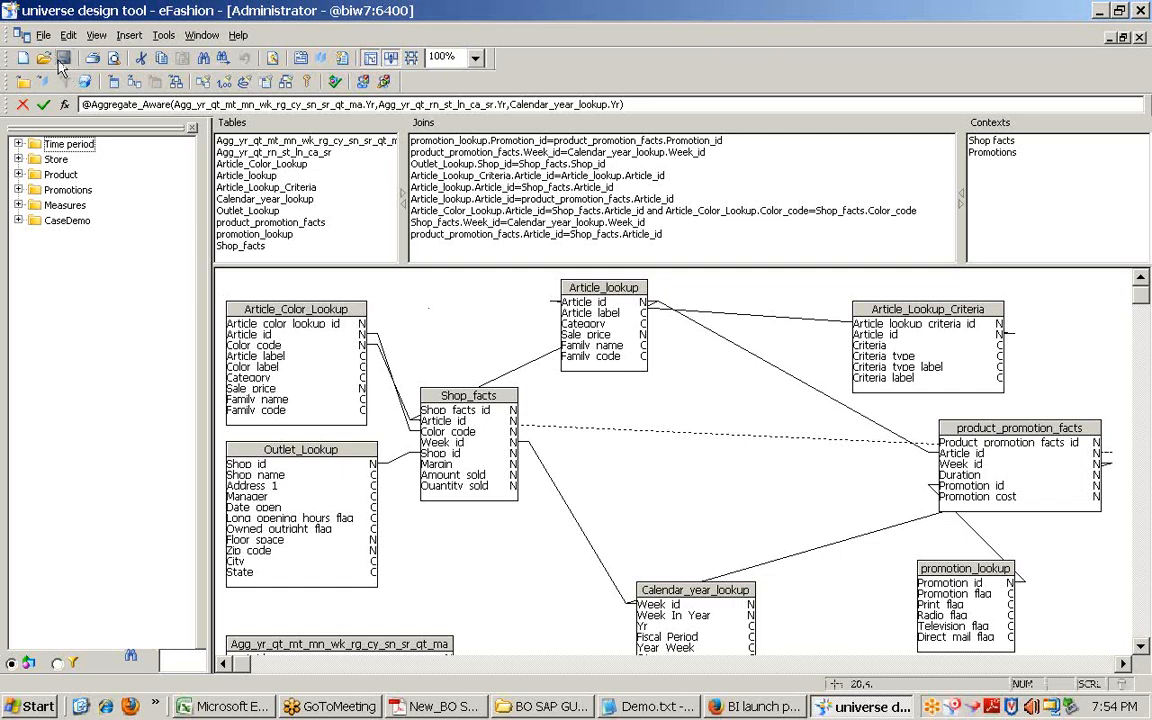
left_click(43, 36)
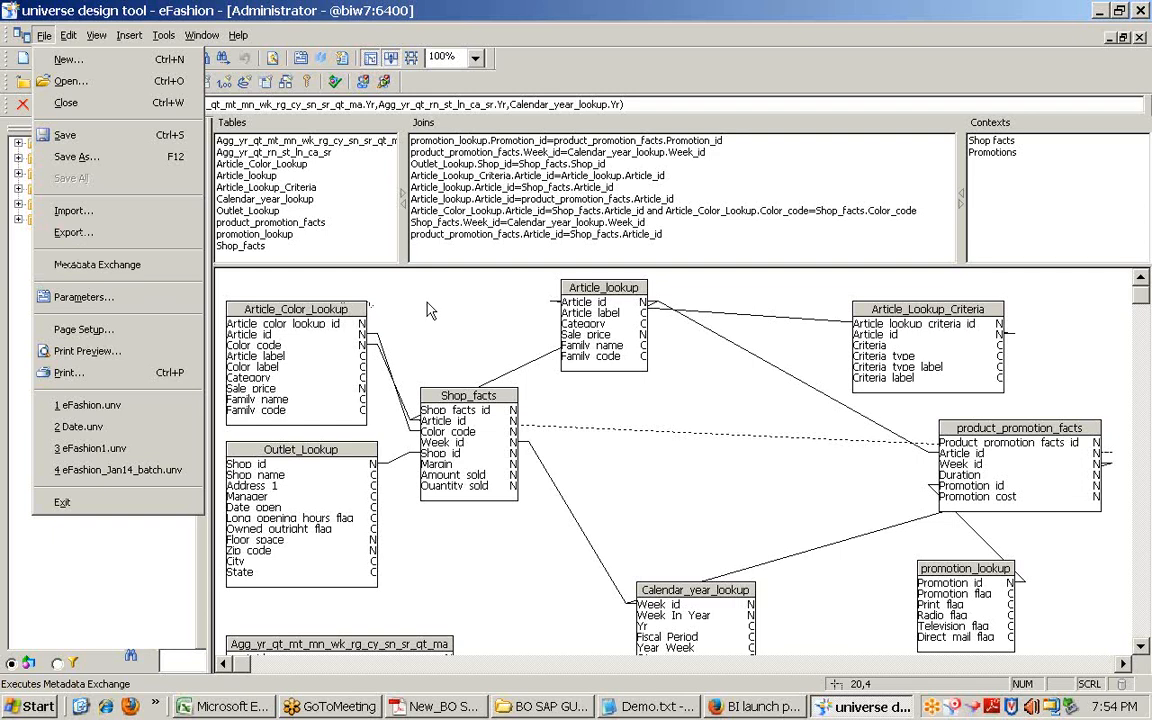
left_click(430, 342)
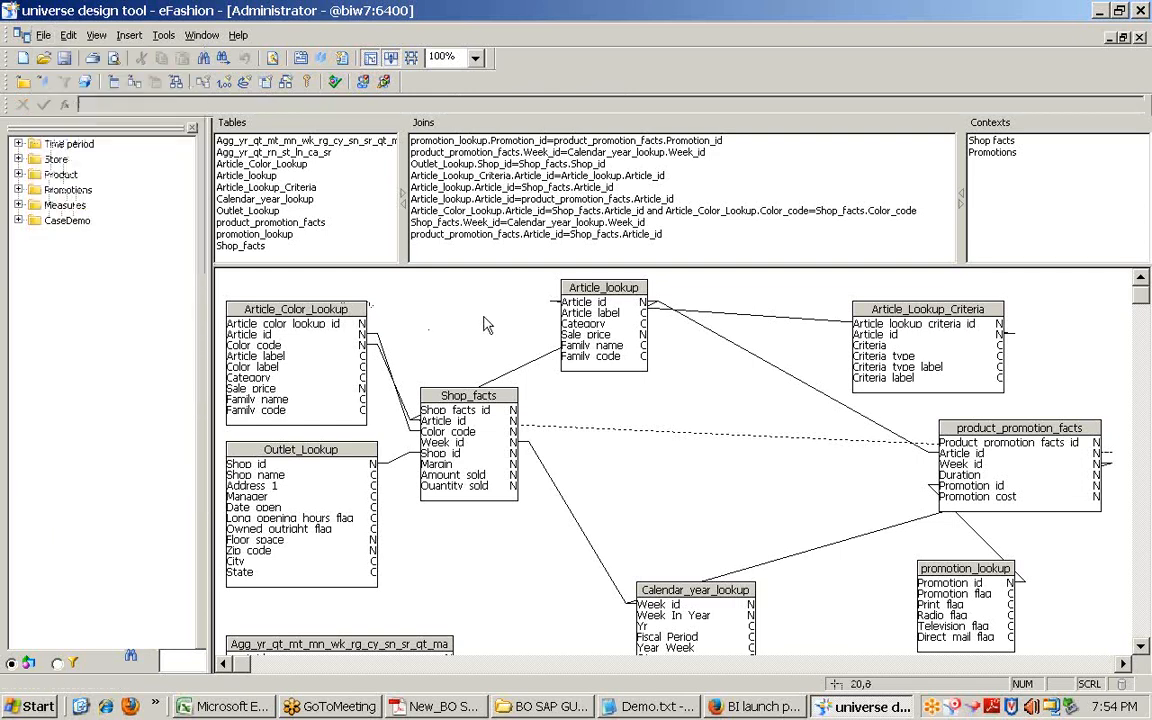
Step: Look through the Tools menu's Manage security options twice without choosing one
left_click(163, 35)
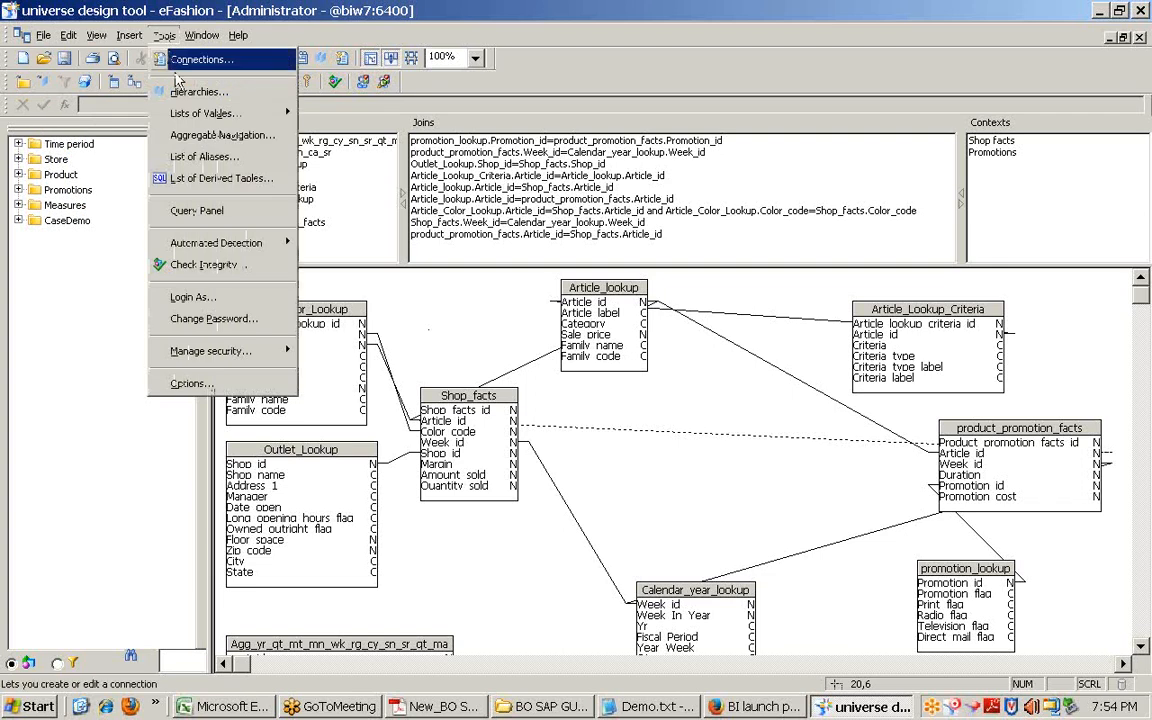
mouse_move(228, 350)
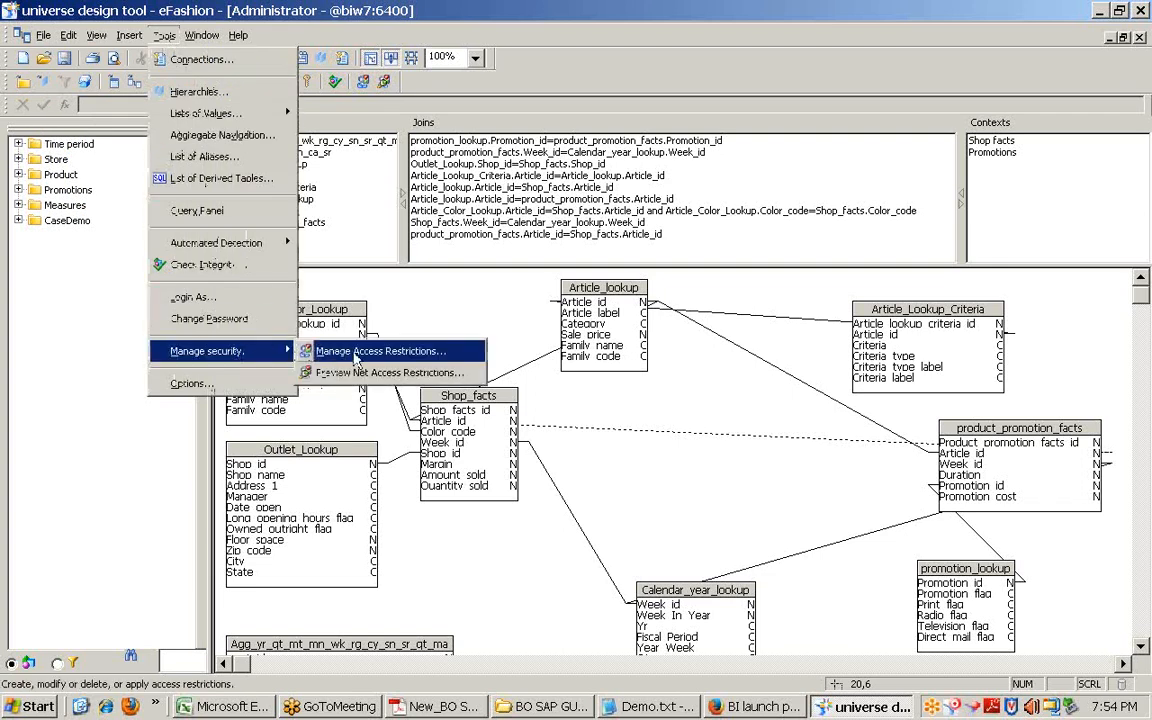
left_click(453, 293)
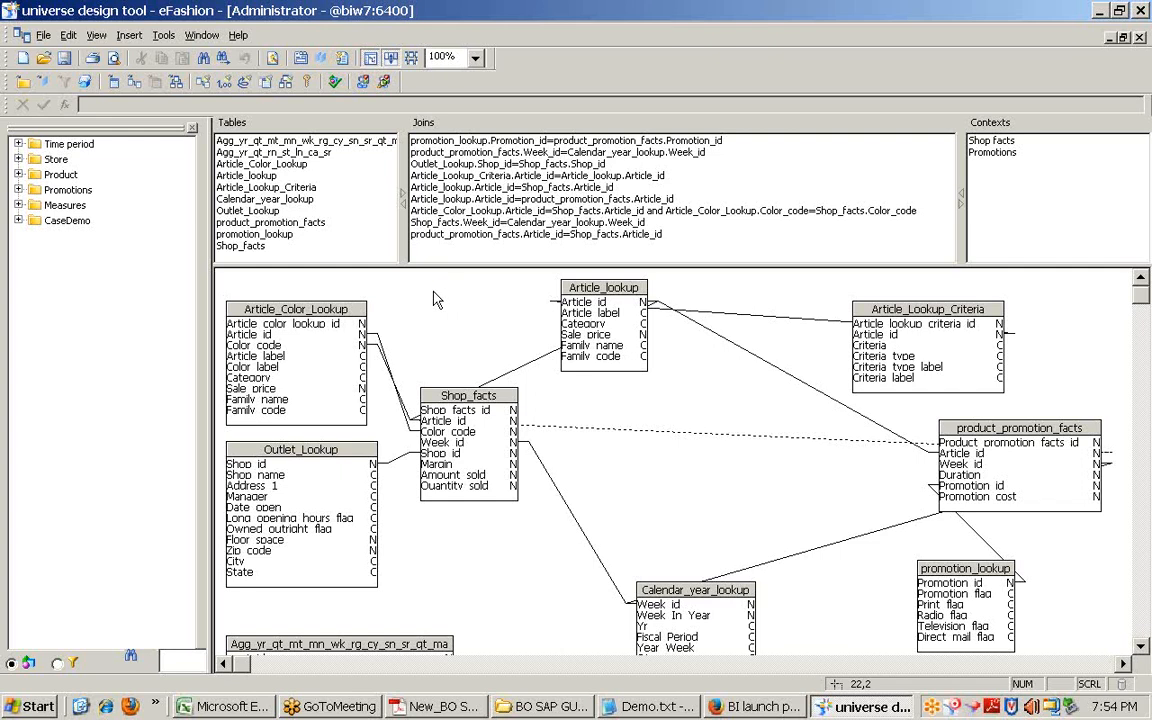
left_click(163, 36)
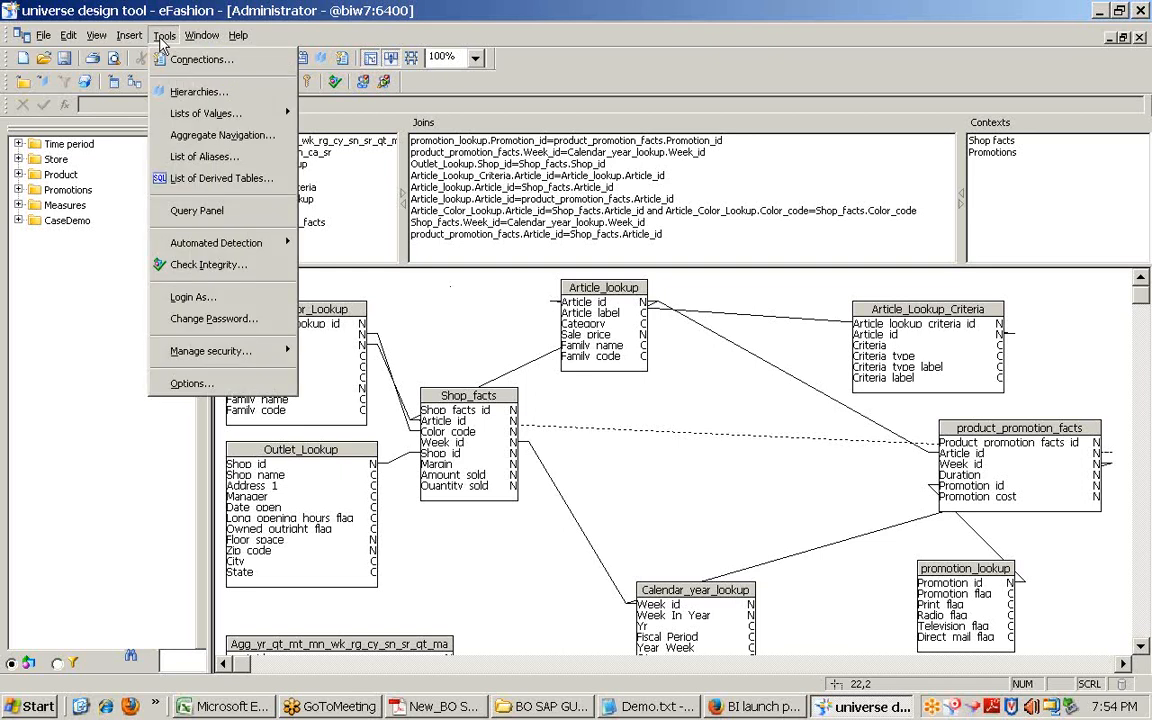
mouse_move(214, 355)
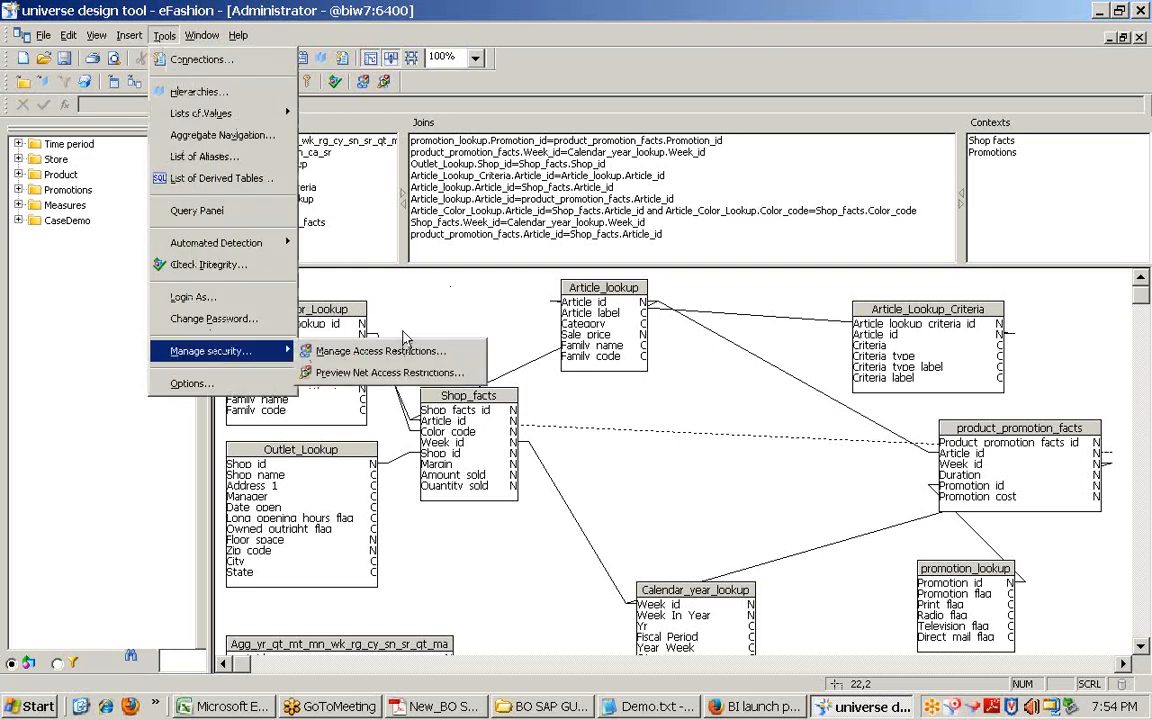
left_click(401, 314)
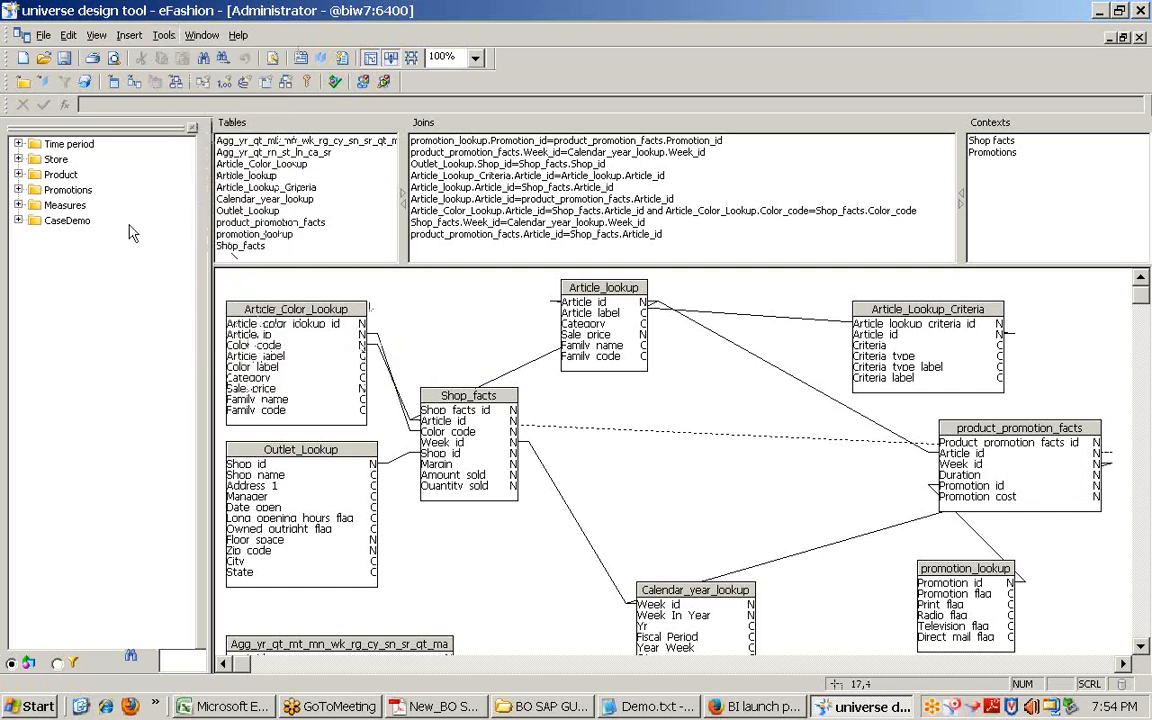
Step: Expand the Product class, then bring up Demo.txt and highlight 'BO Administrator.'
left_click(19, 175)
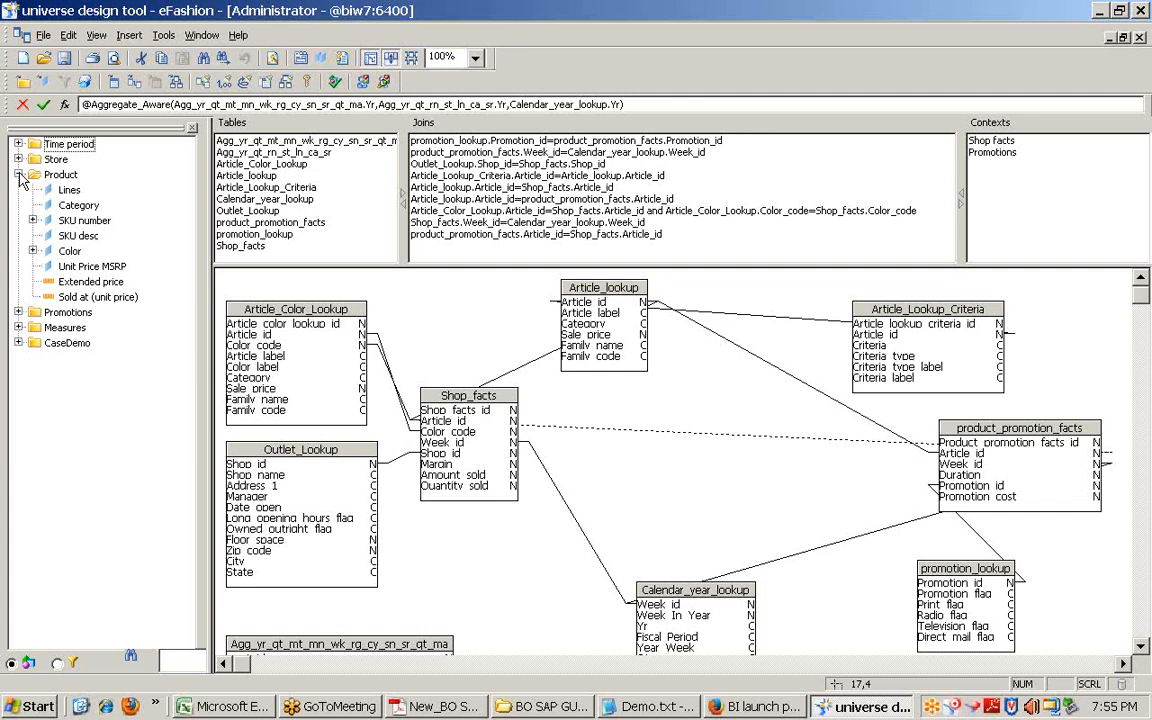
left_click(650, 706)
left_click_drag(288, 441, 483, 441)
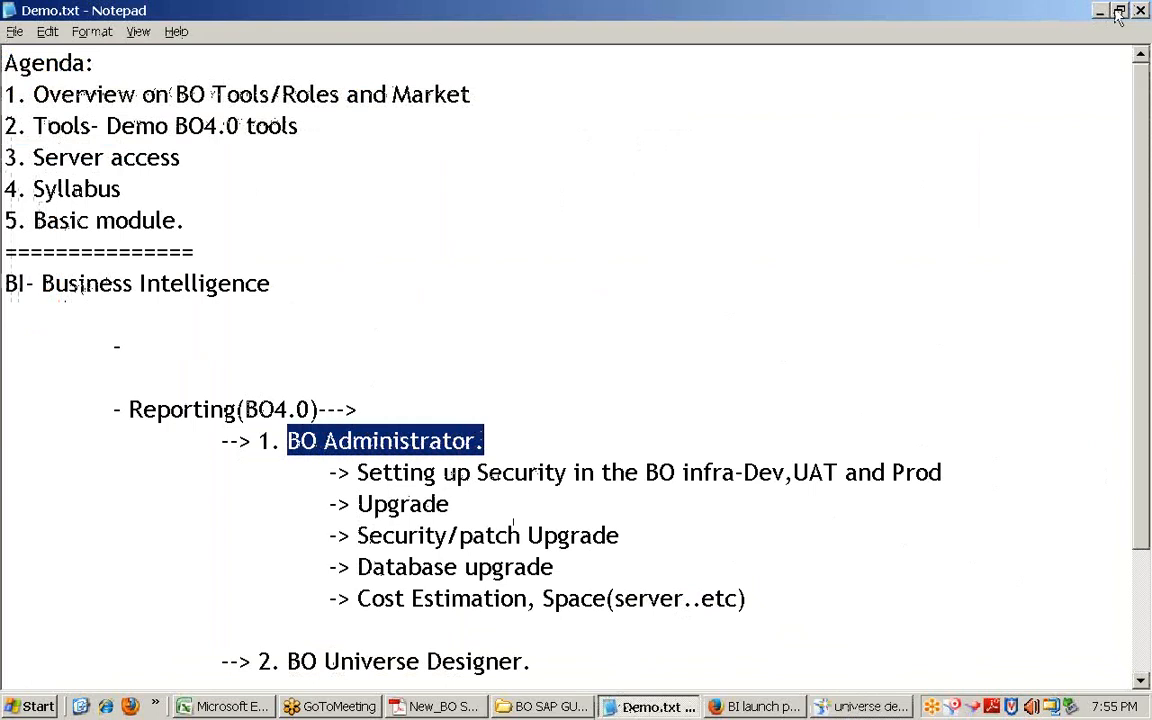
Step: Highlight the BO Universe Designer, BO Report writer and BO Administrator lines, then minimize Notepad
scroll(505, 470, "down", 2)
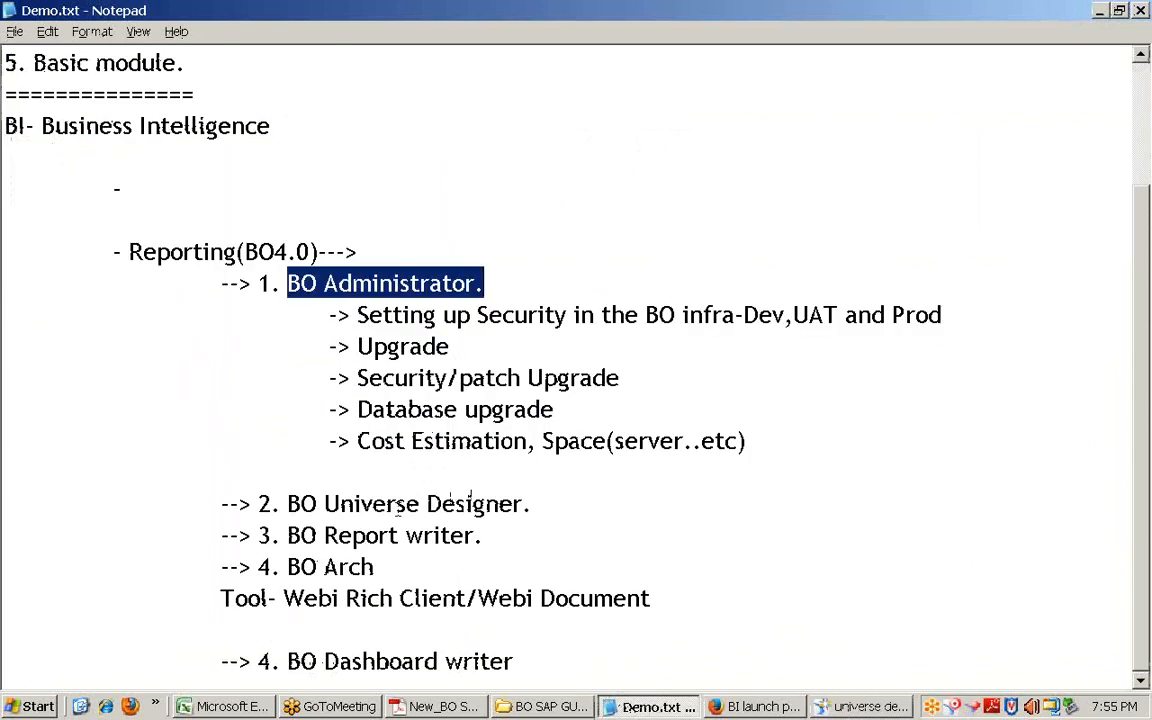
left_click_drag(288, 504, 523, 504)
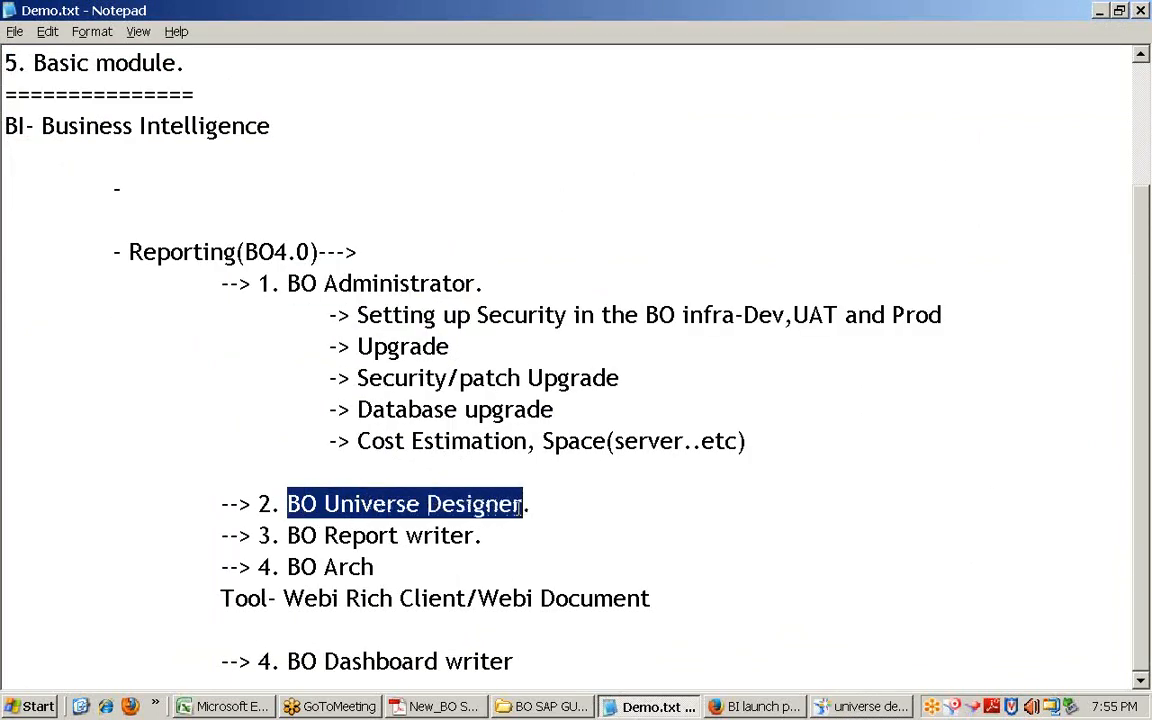
left_click_drag(477, 538, 287, 531)
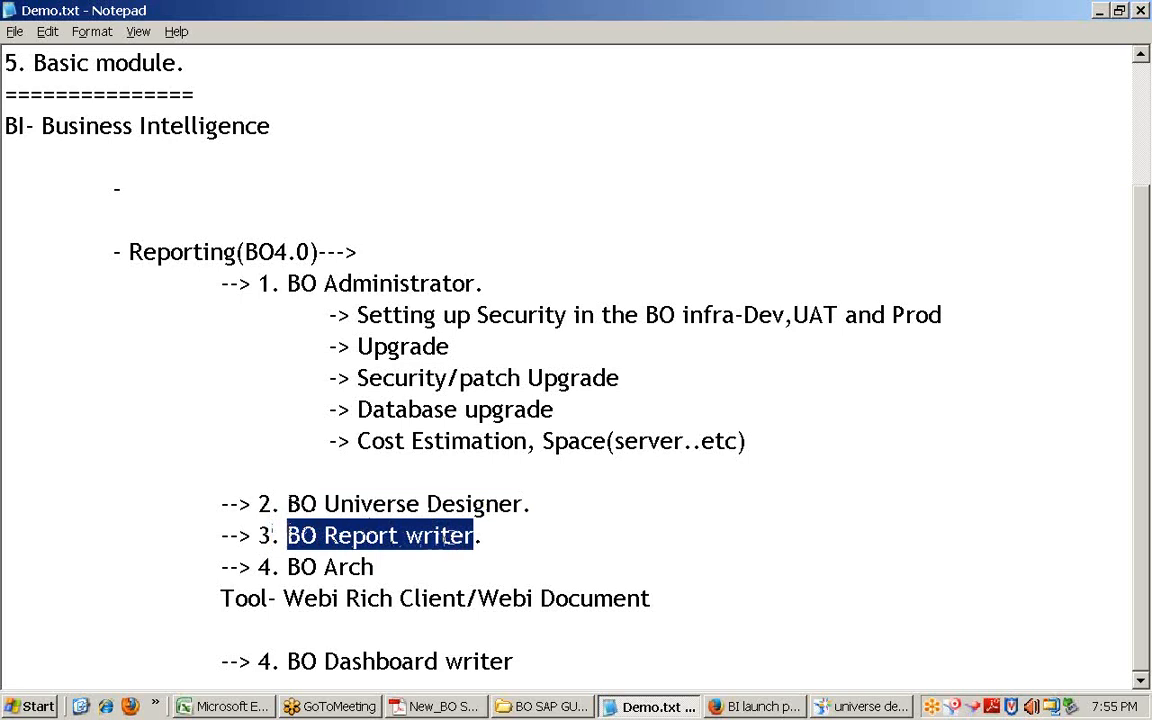
left_click_drag(763, 448, 288, 283)
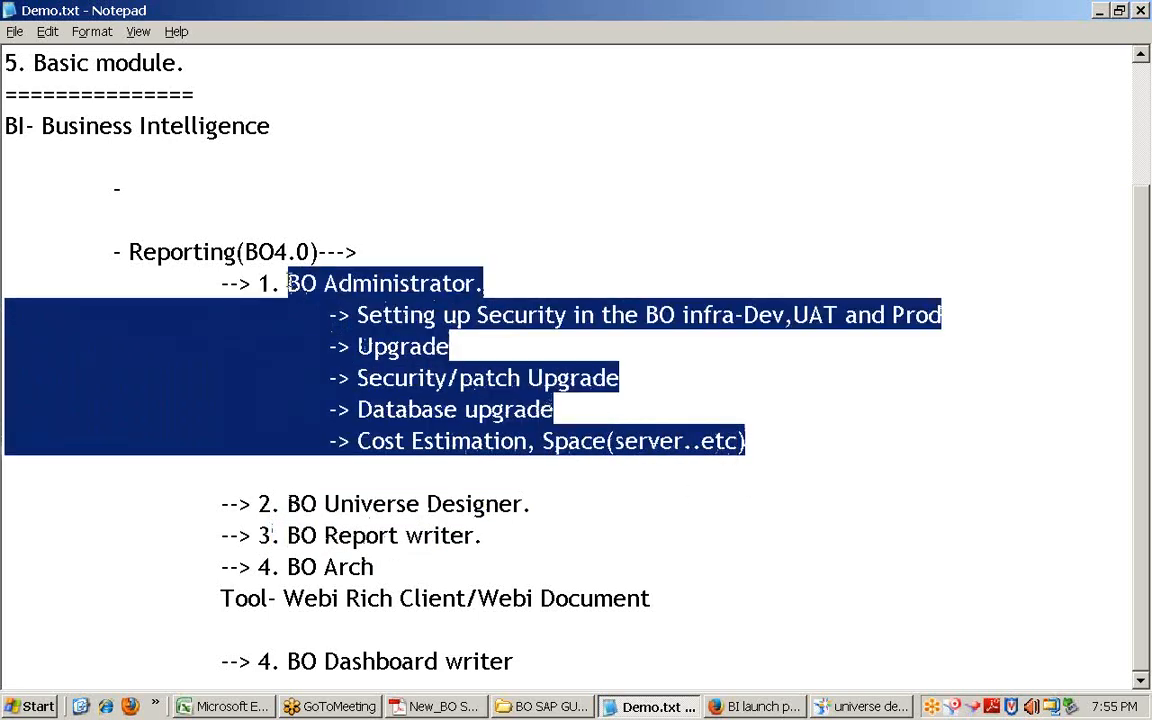
left_click(1101, 14)
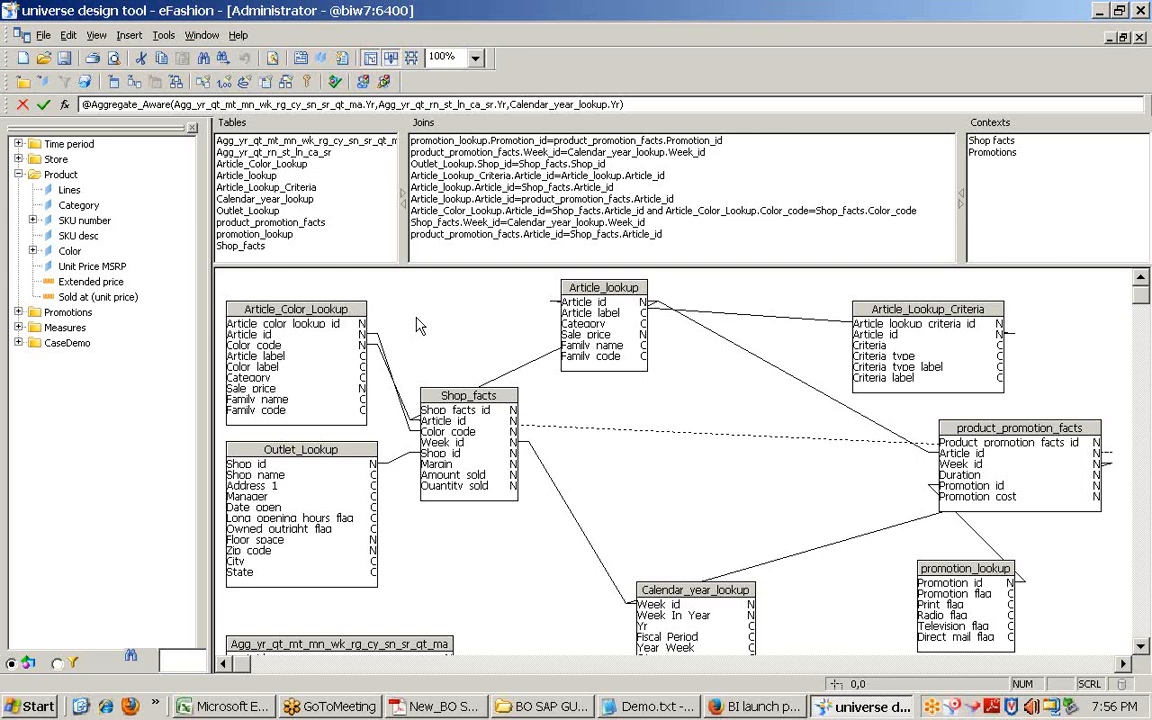
left_click(410, 322)
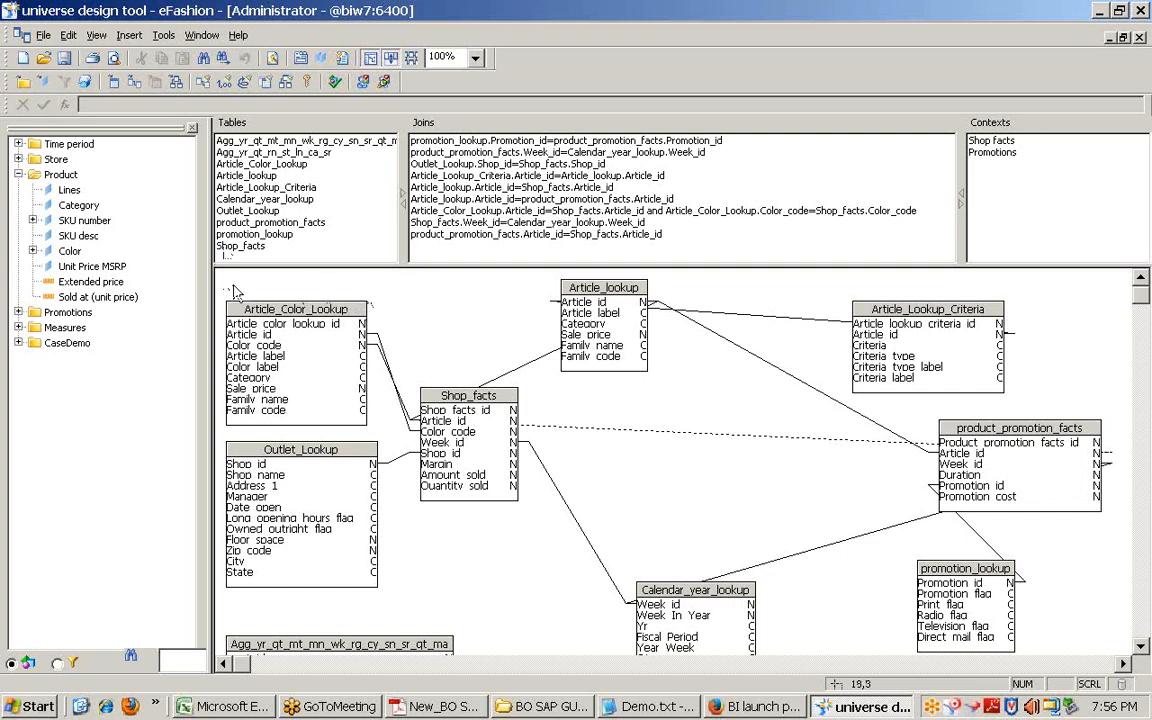
left_click(18, 159)
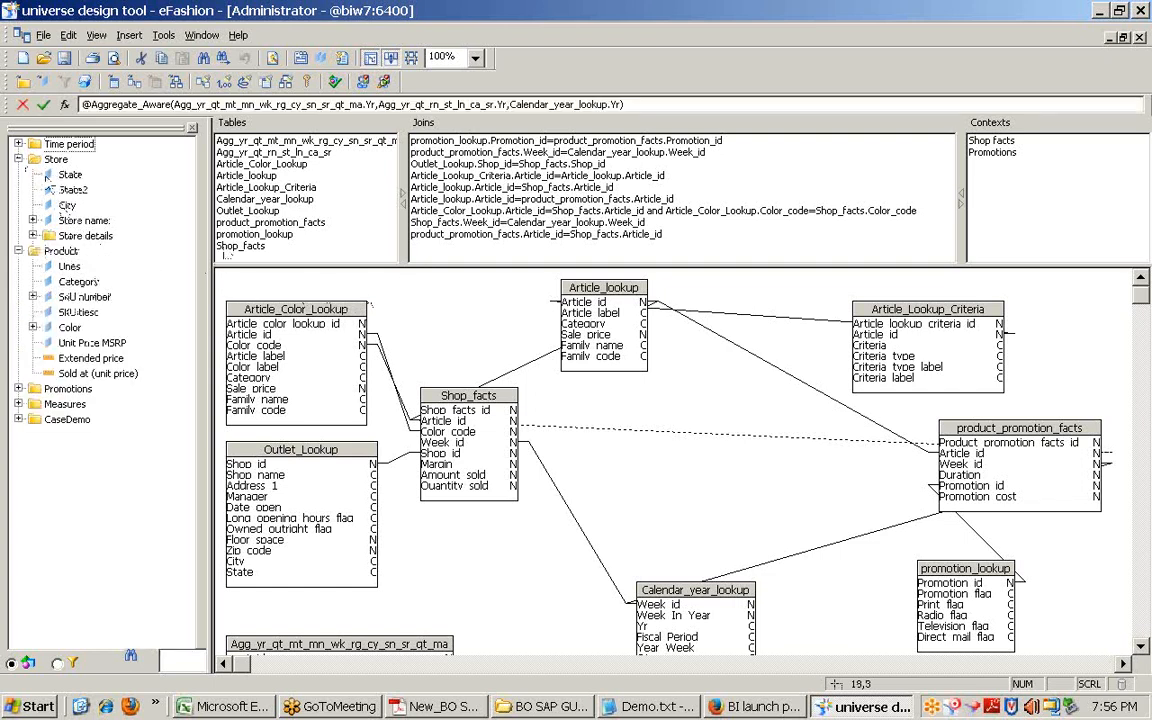
double_click(70, 174)
left_click_drag(598, 331, 420, 258)
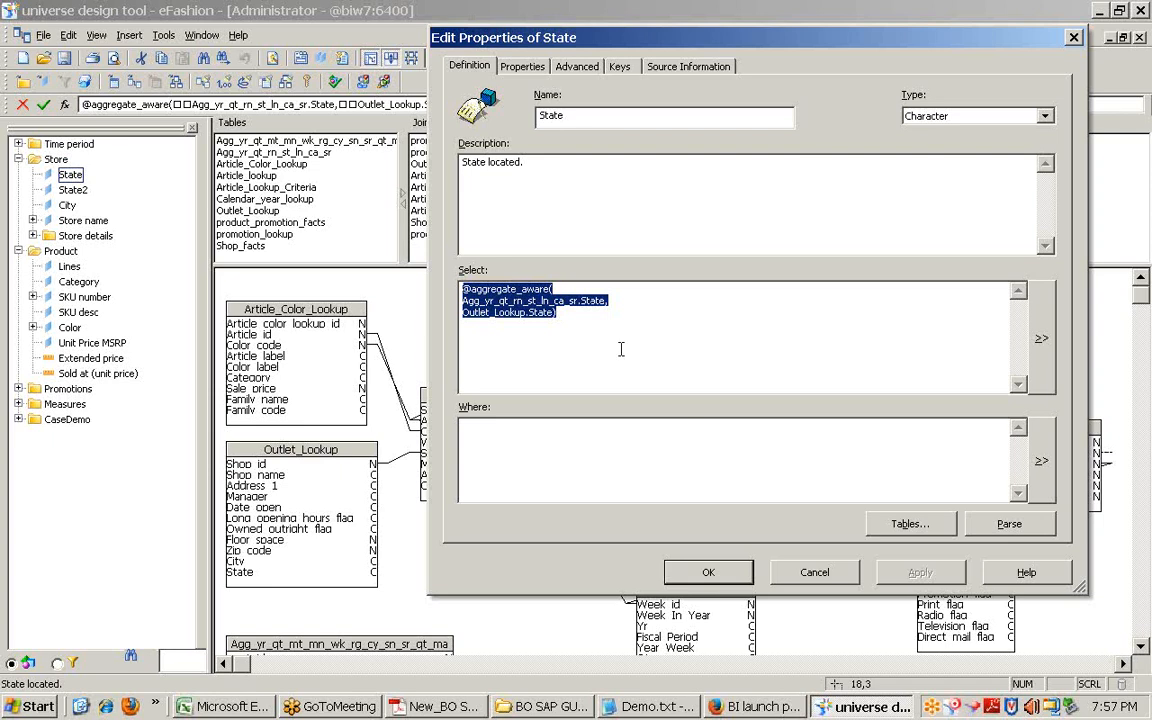
left_click(810, 574)
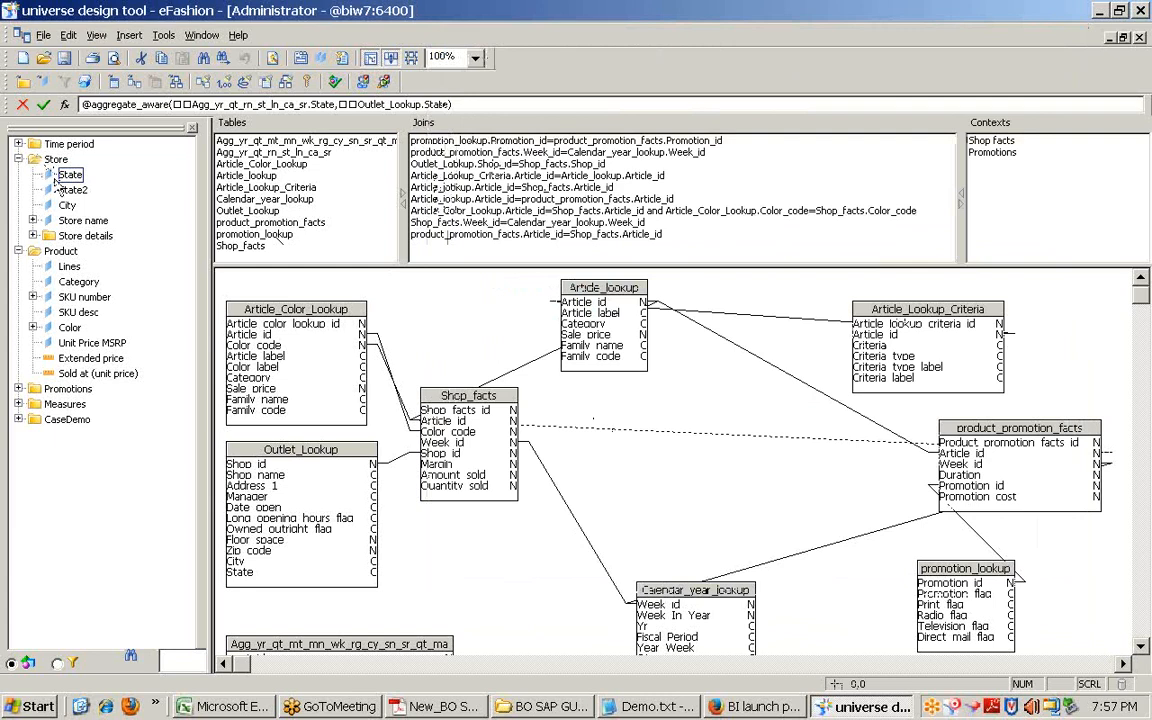
left_click(60, 177)
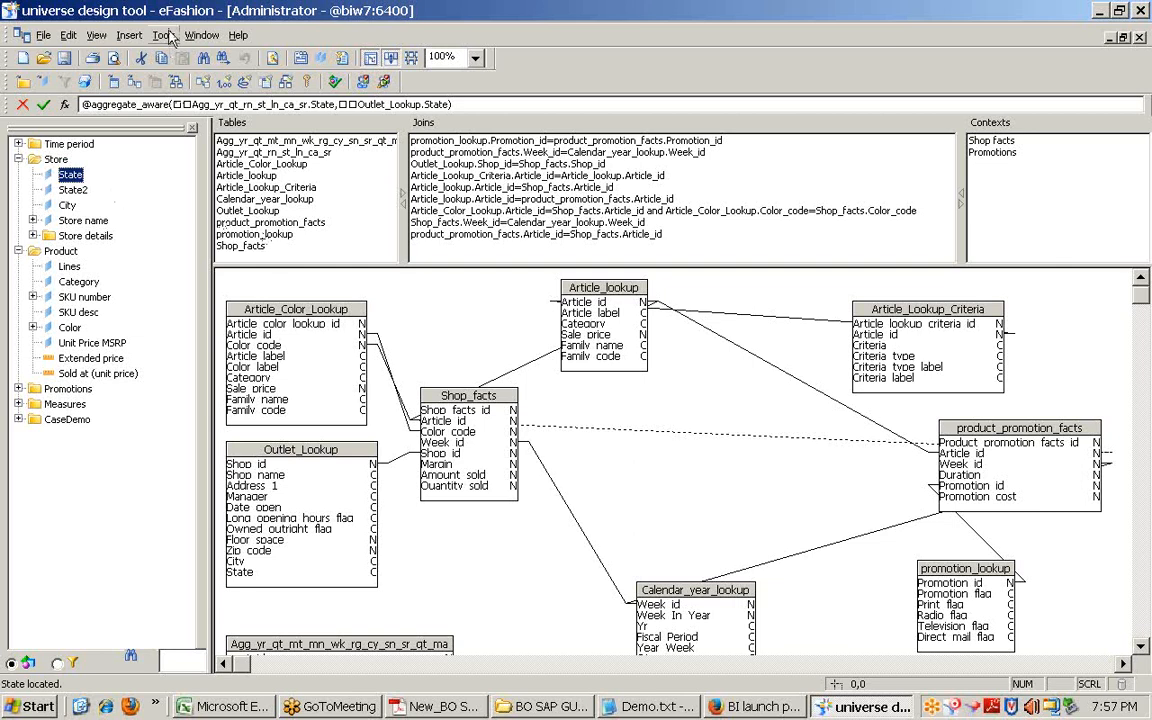
Step: Collapse Product, Store and Promotions to top level, select Promotions, and minimize the window
left_click(46, 391)
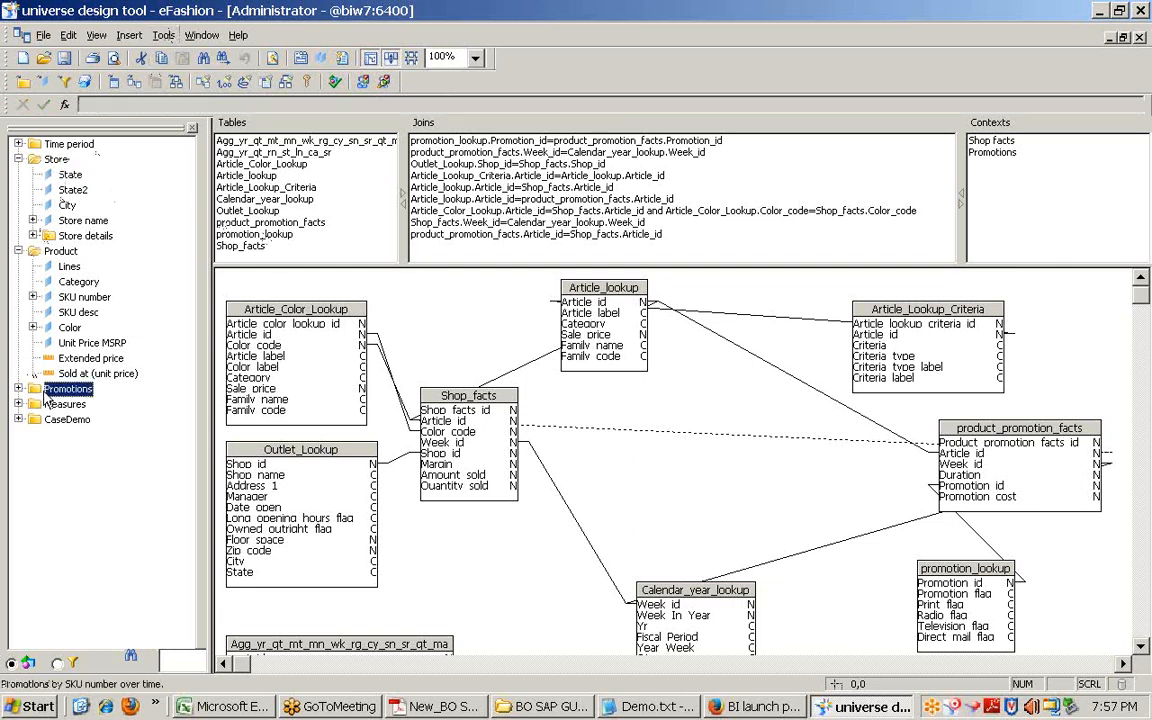
left_click(18, 251)
left_click(18, 159)
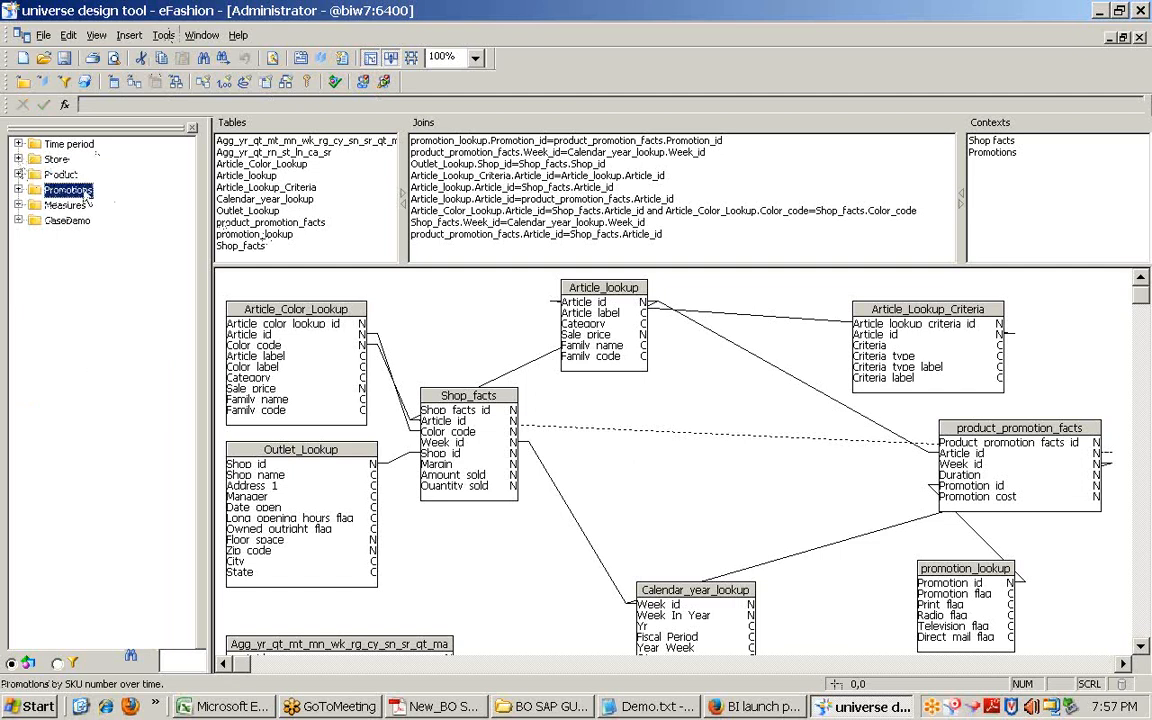
left_click(18, 190)
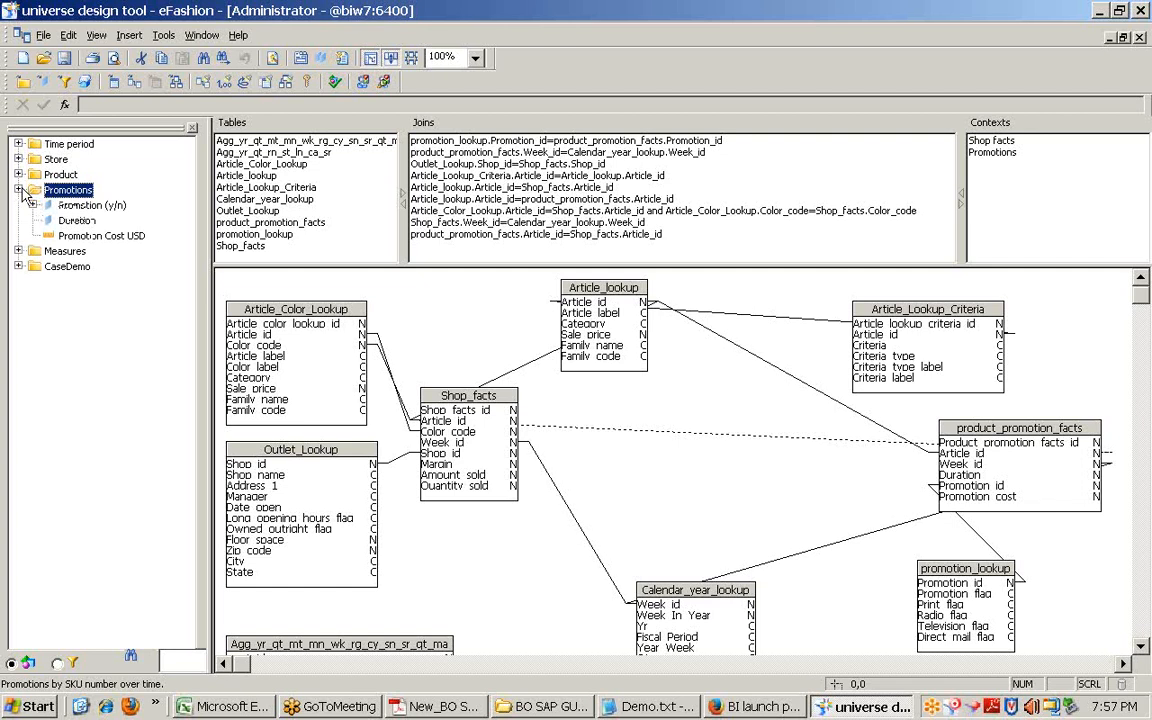
left_click(18, 190)
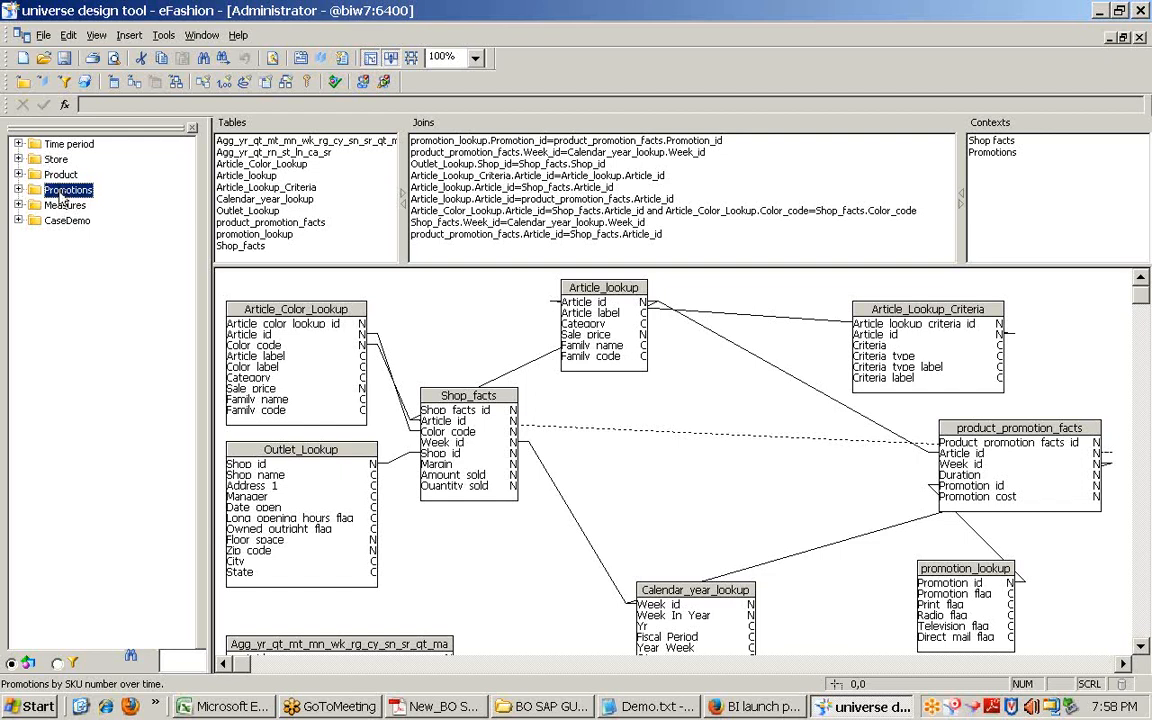
left_click(58, 175)
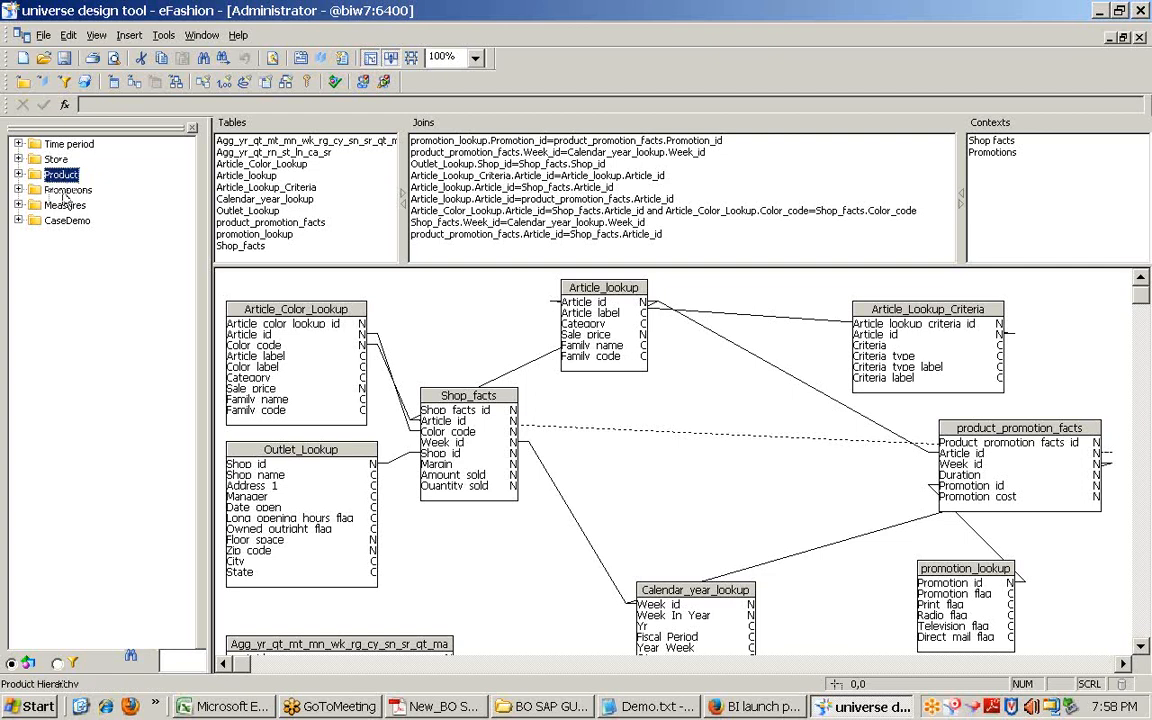
left_click(64, 190)
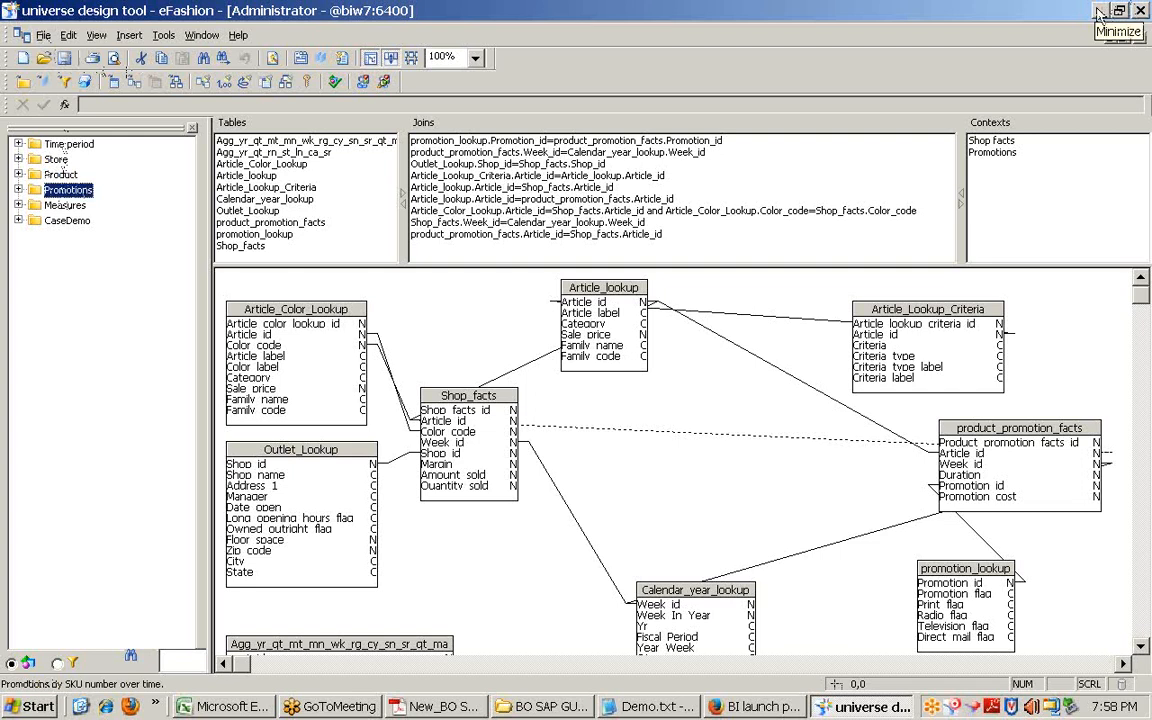
left_click(1099, 15)
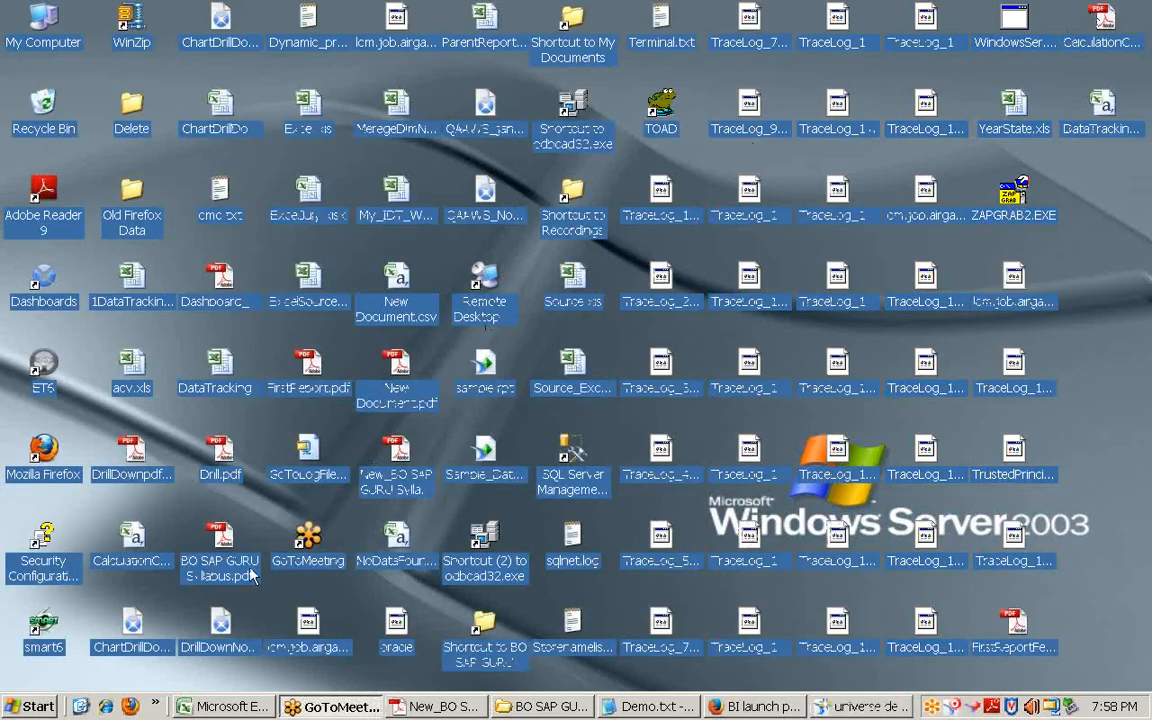
left_click(866, 706)
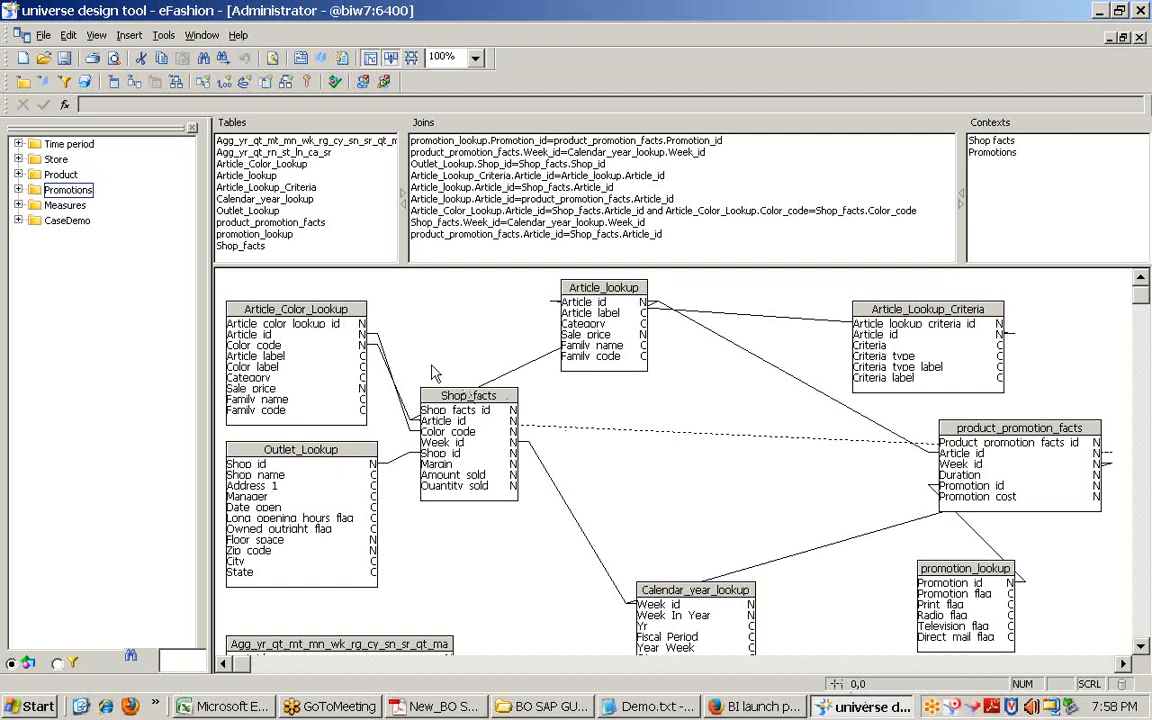
left_click(164, 35)
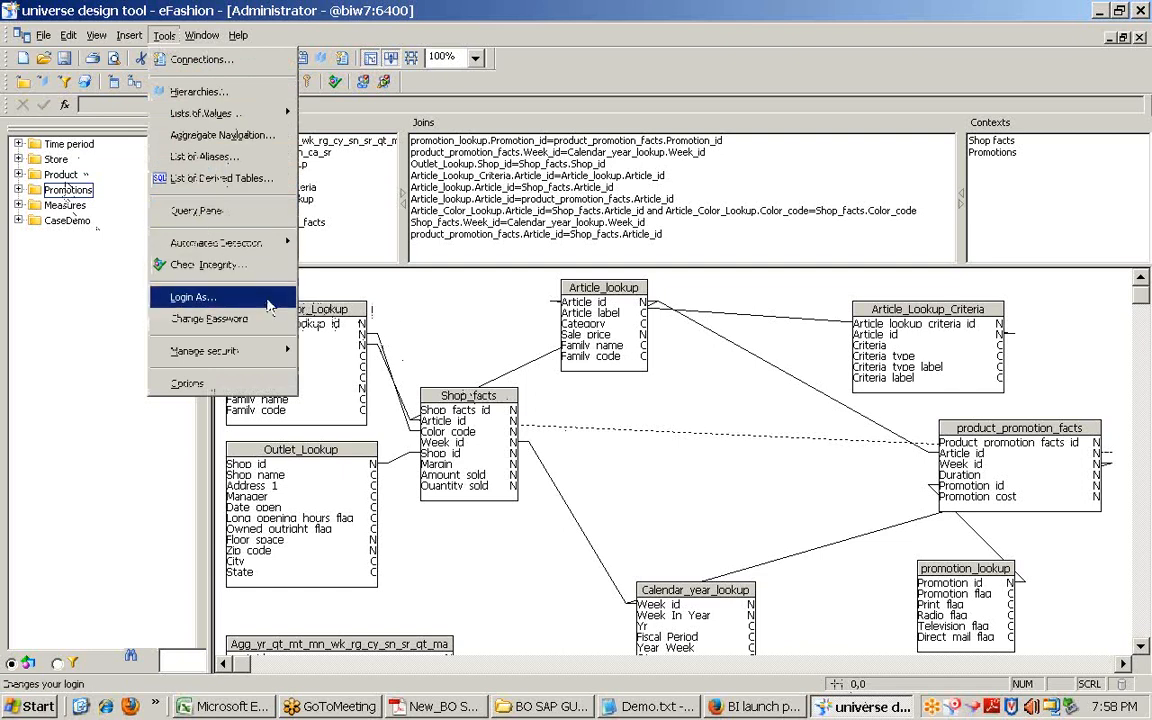
left_click(424, 334)
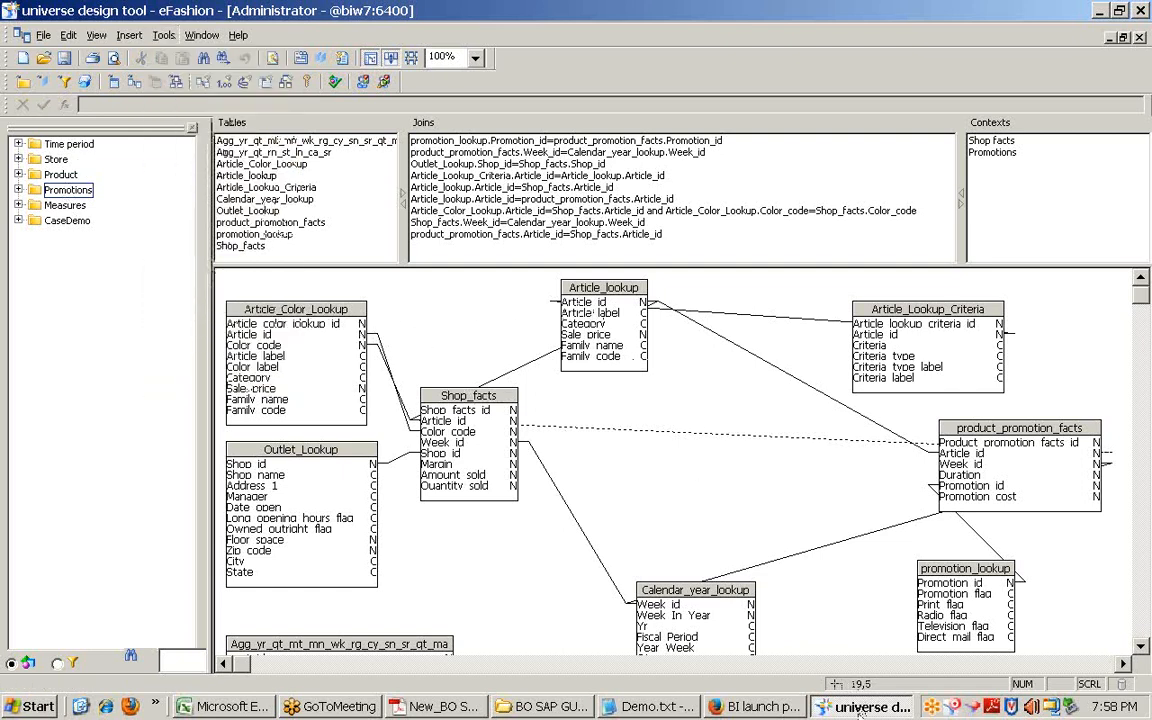
left_click(42, 35)
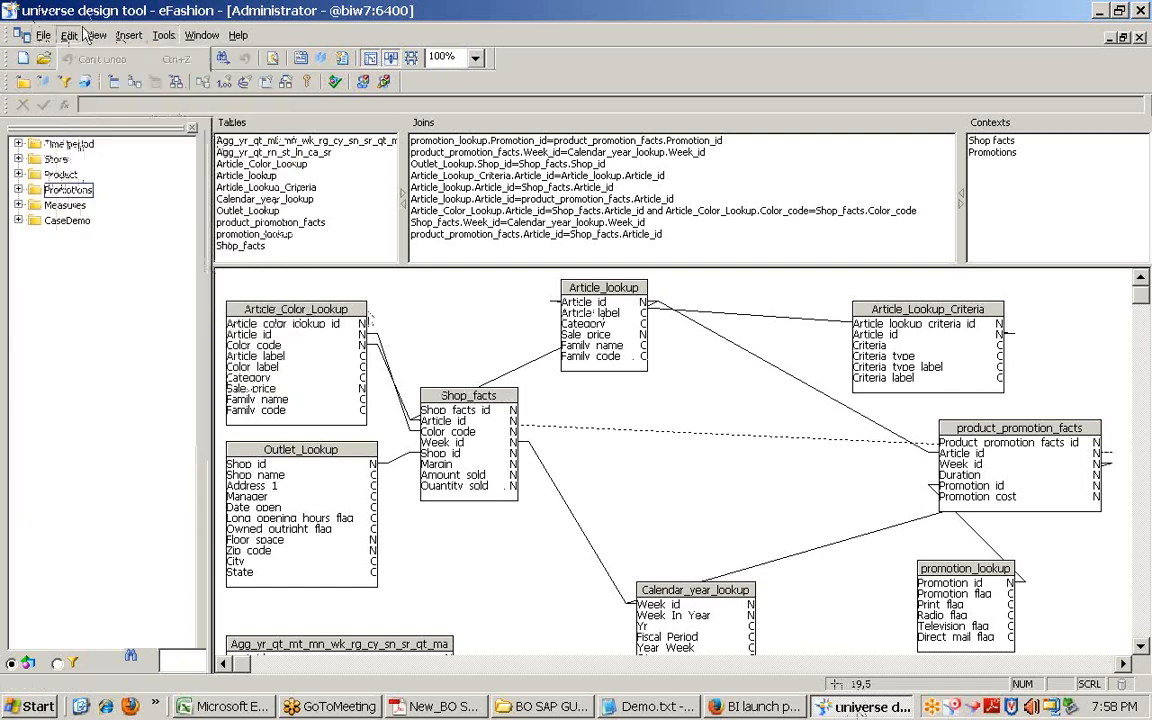
left_click(412, 307)
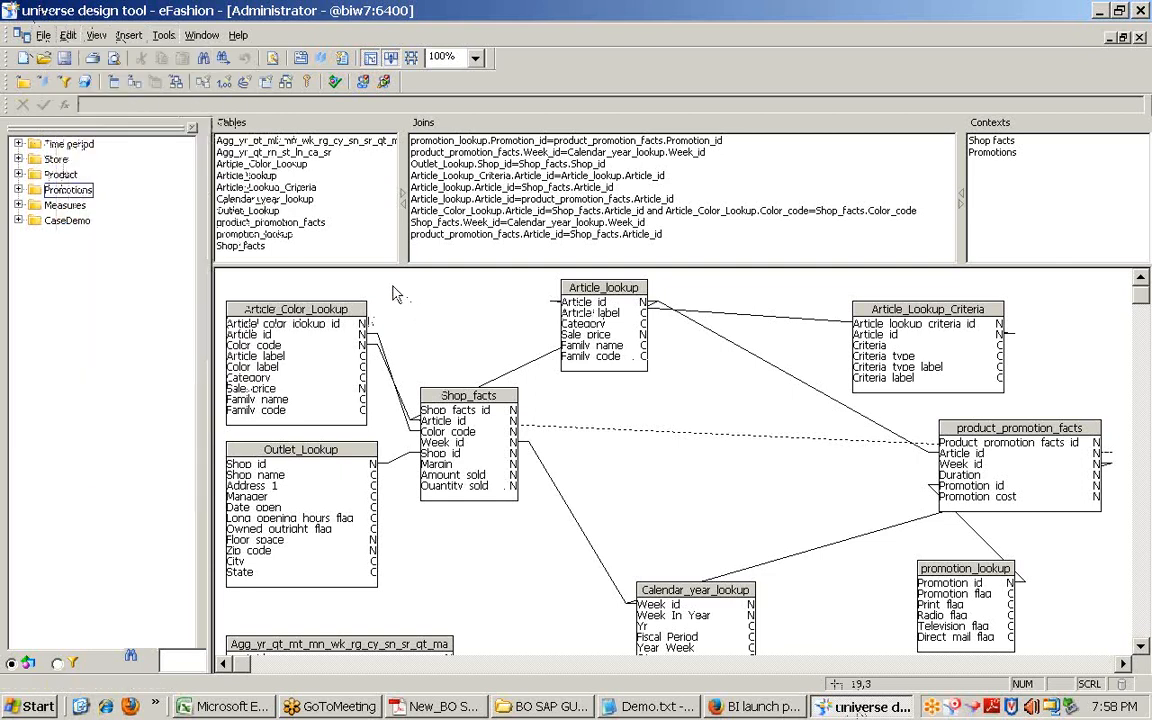
left_click(1101, 10)
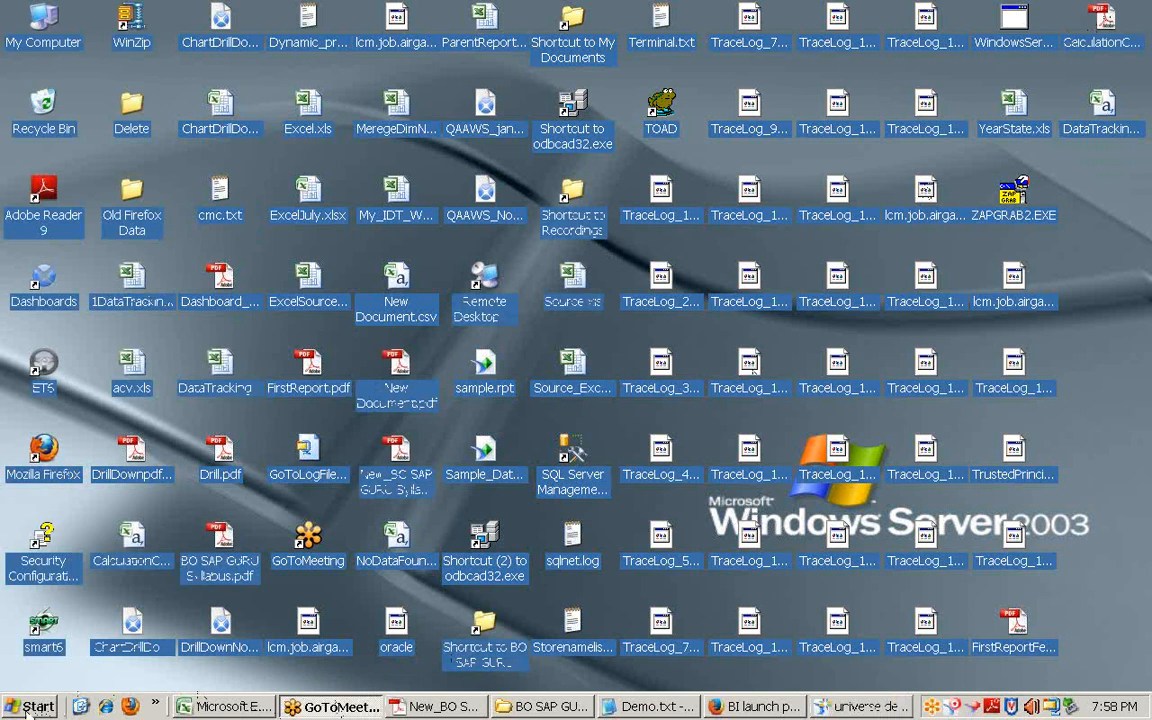
Step: Launch Information Design Tool from the SAP BusinessObjects BI platform 4 Client Tools Start menu
left_click(28, 708)
mouse_move(80, 636)
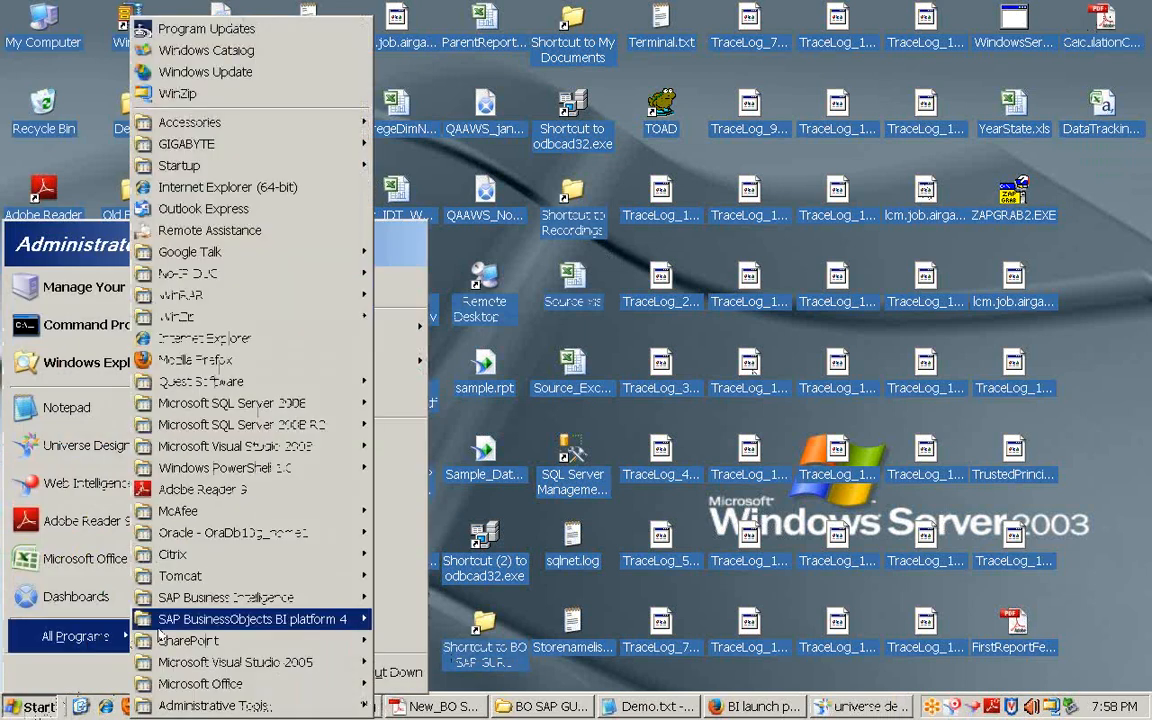
mouse_move(230, 597)
mouse_move(666, 620)
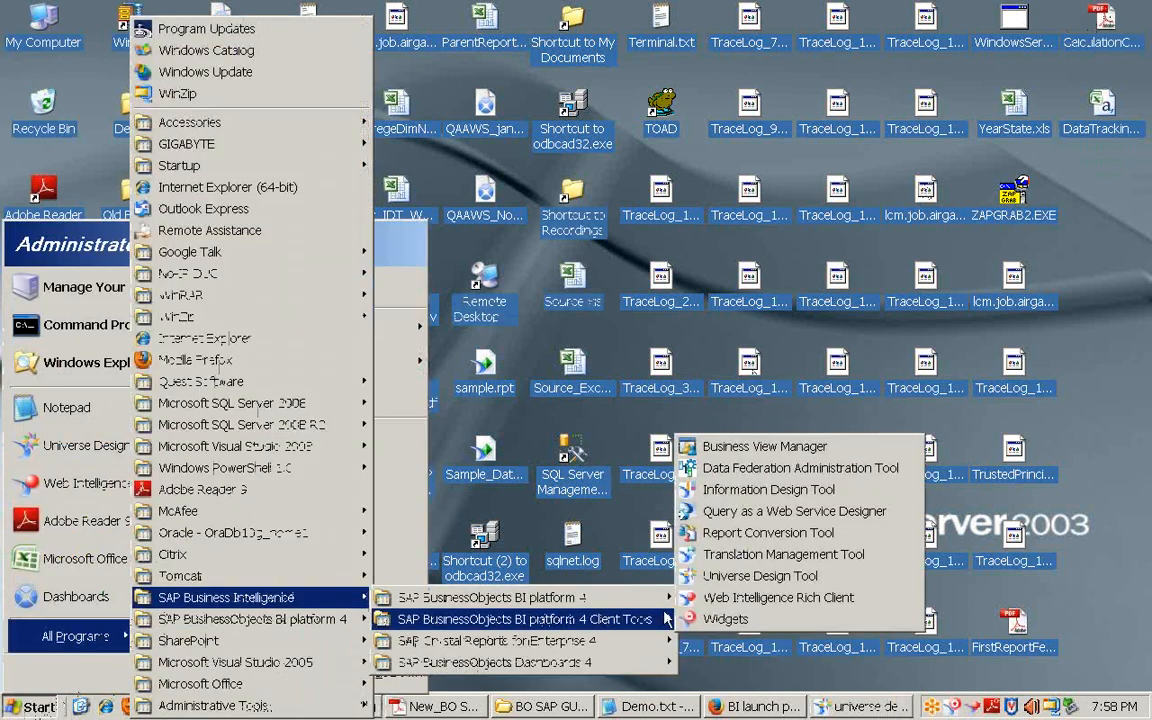
left_click(763, 492)
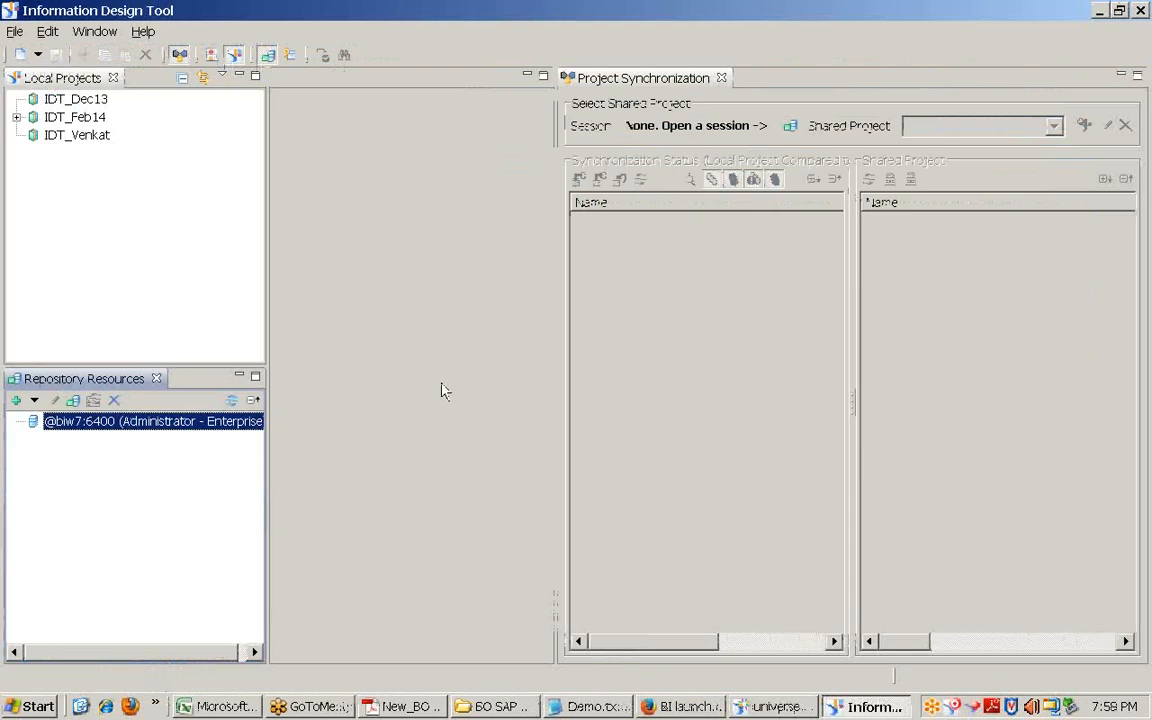
Step: Open eFashion_personal.dfx from IDT_Feb14, close Project Synchronization, and cancel the Insert View dialog
left_click(16, 117)
left_click(170, 156)
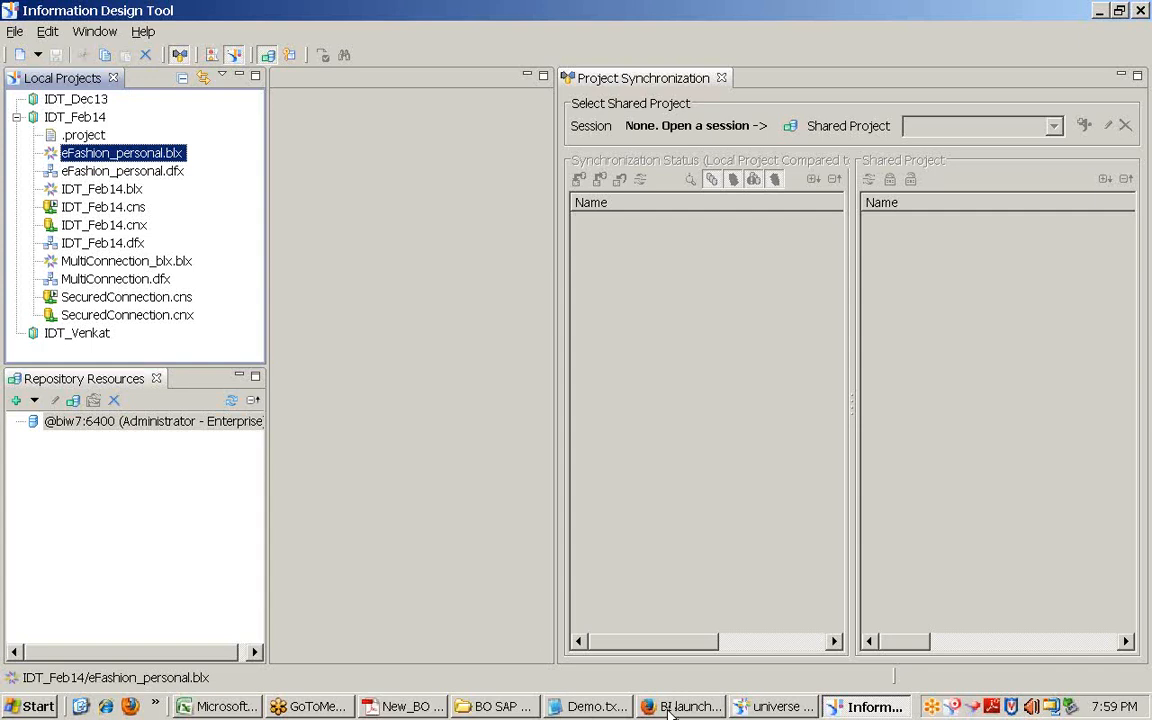
left_click(65, 118)
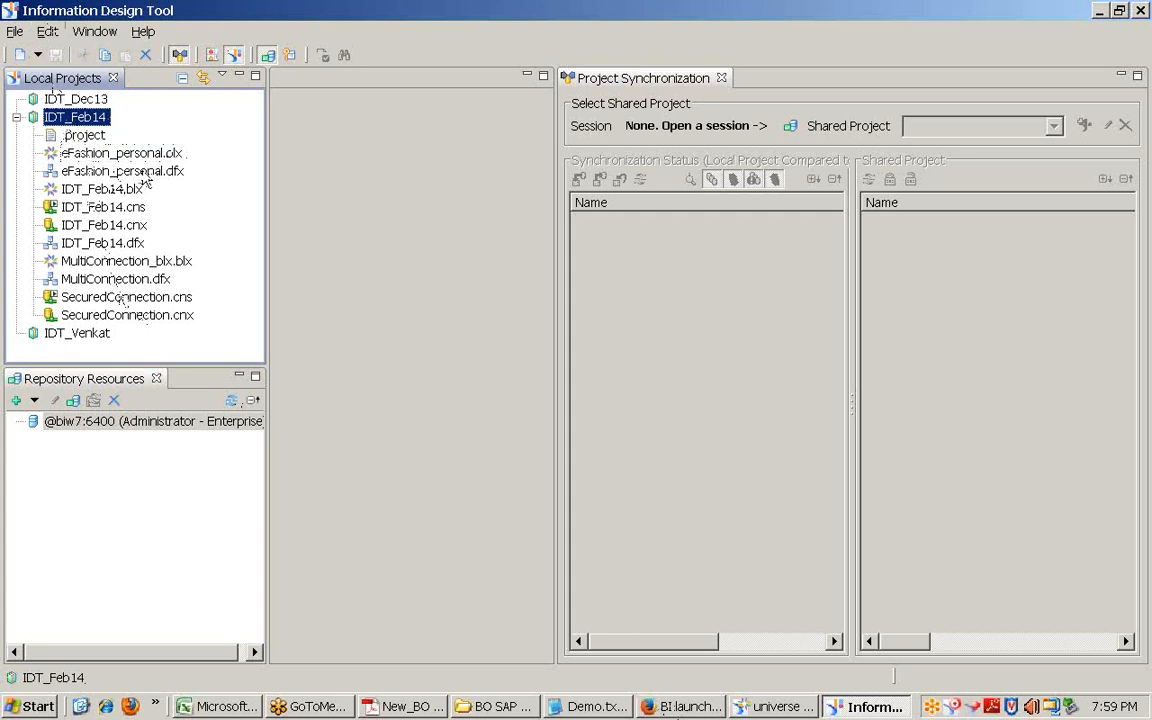
double_click(127, 171)
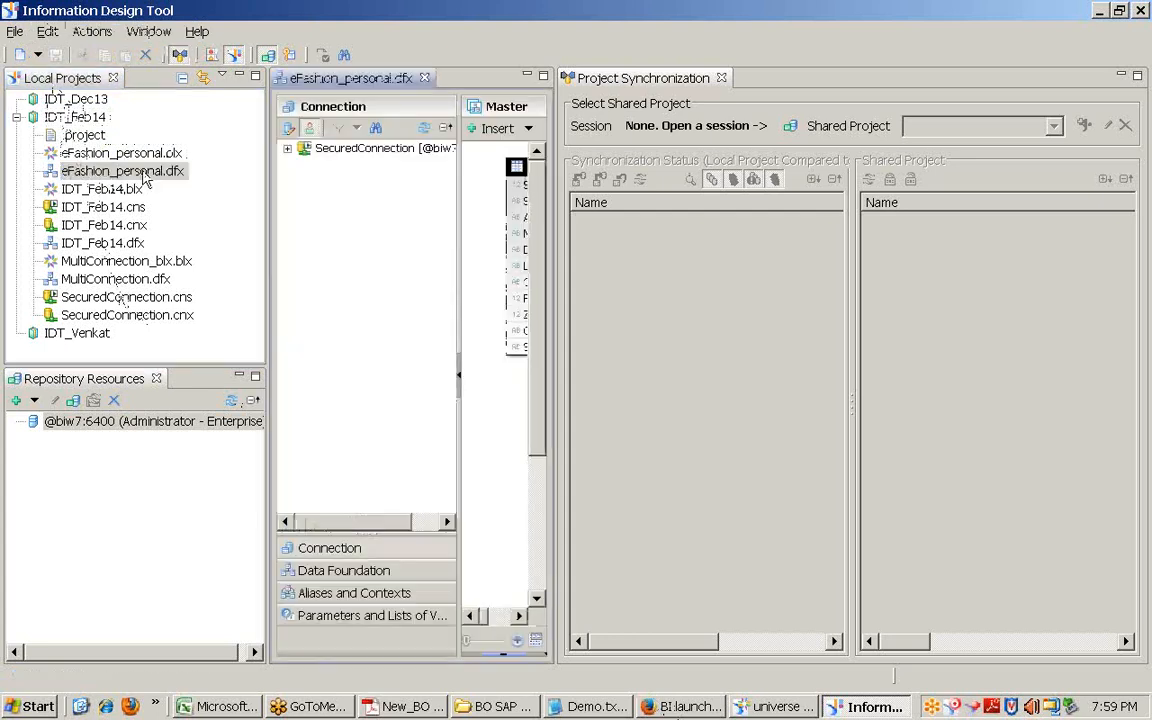
left_click(720, 78)
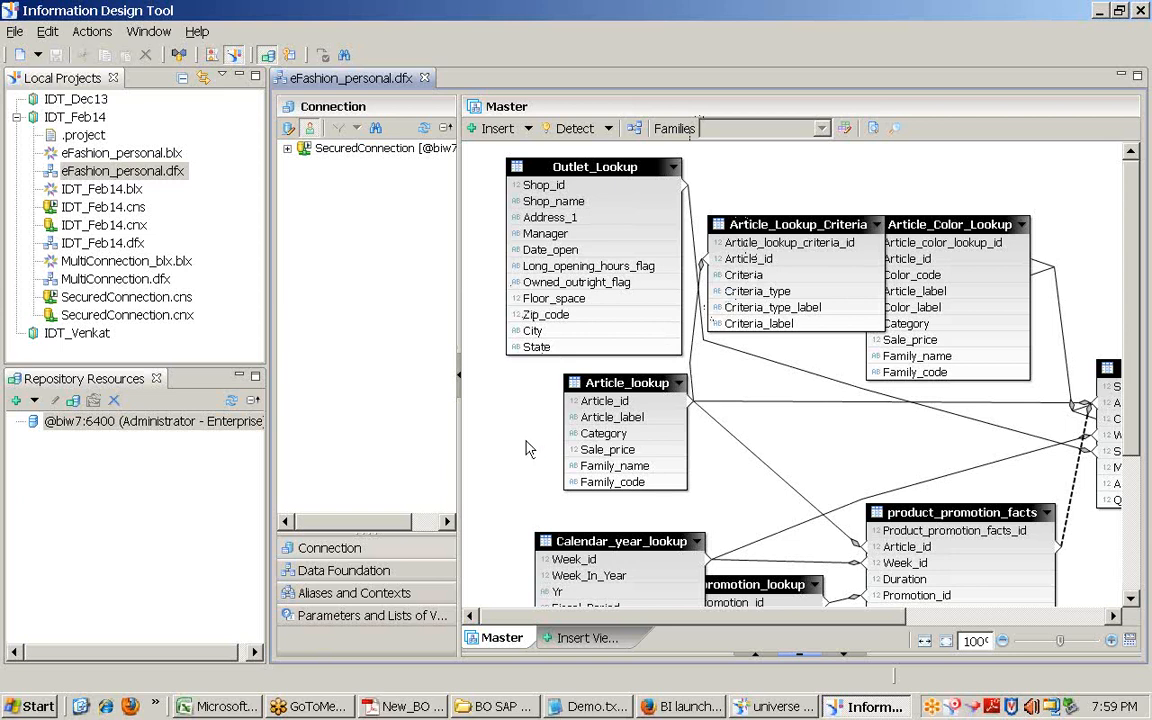
left_click(580, 637)
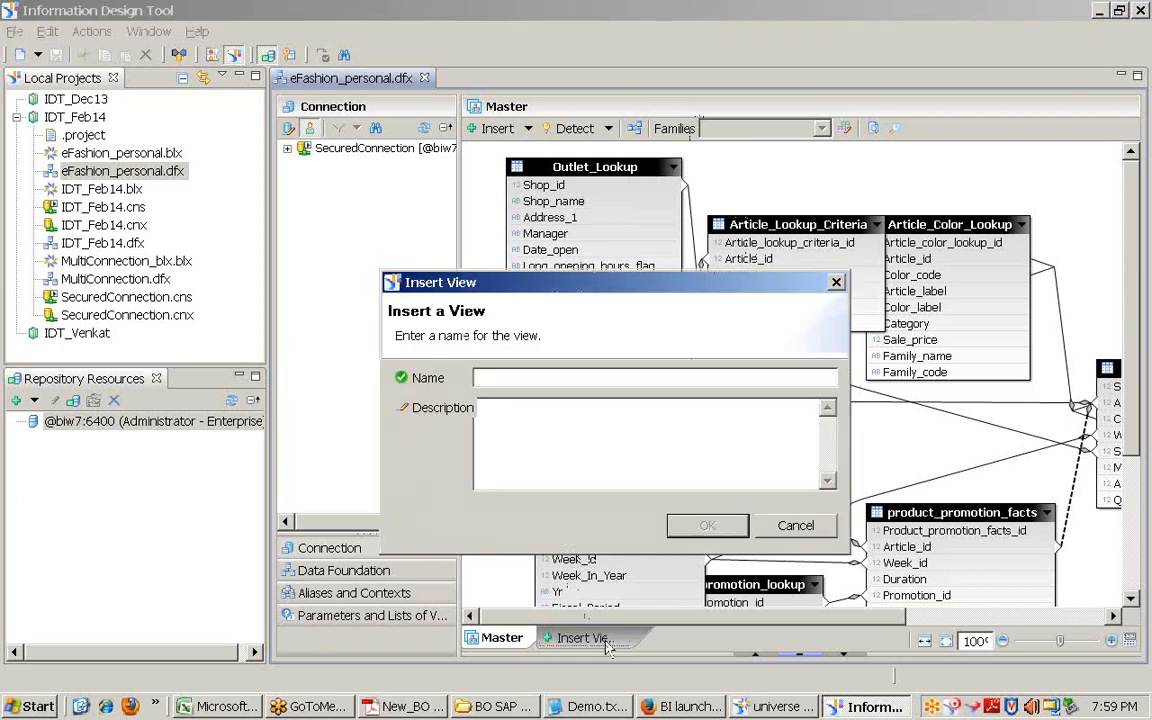
left_click(771, 530)
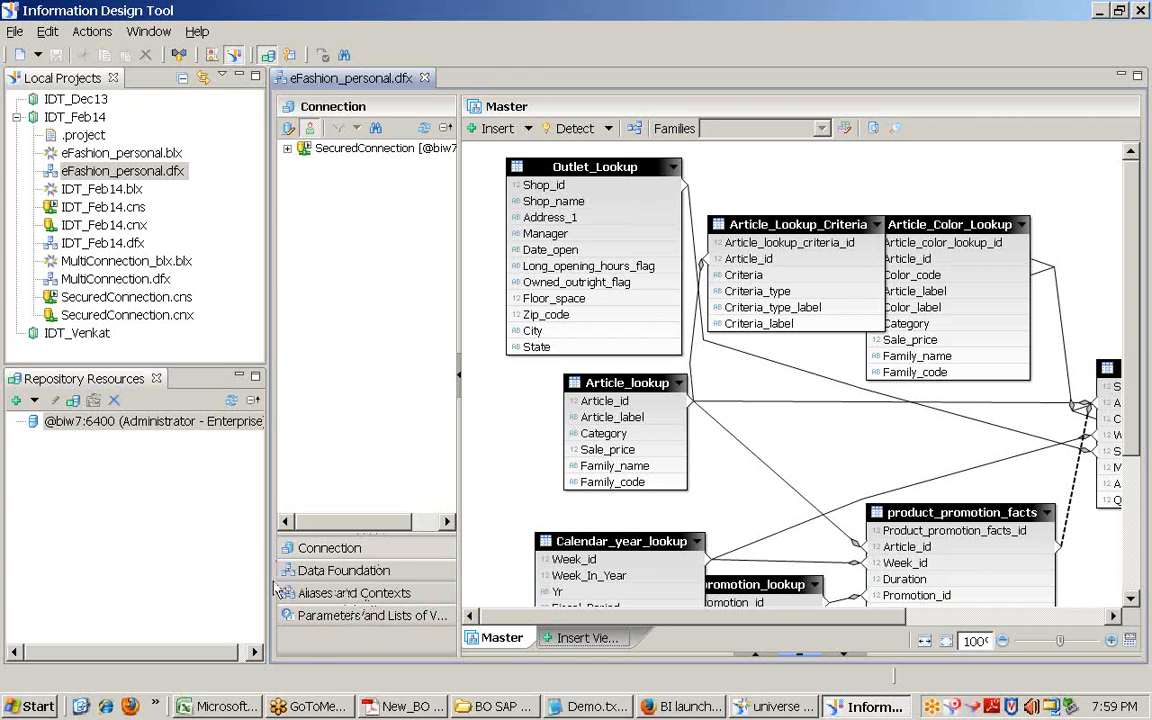
Step: Open the eFashion_personal.blx business layer and log into the repository session to view the month05a list of values
double_click(150, 152)
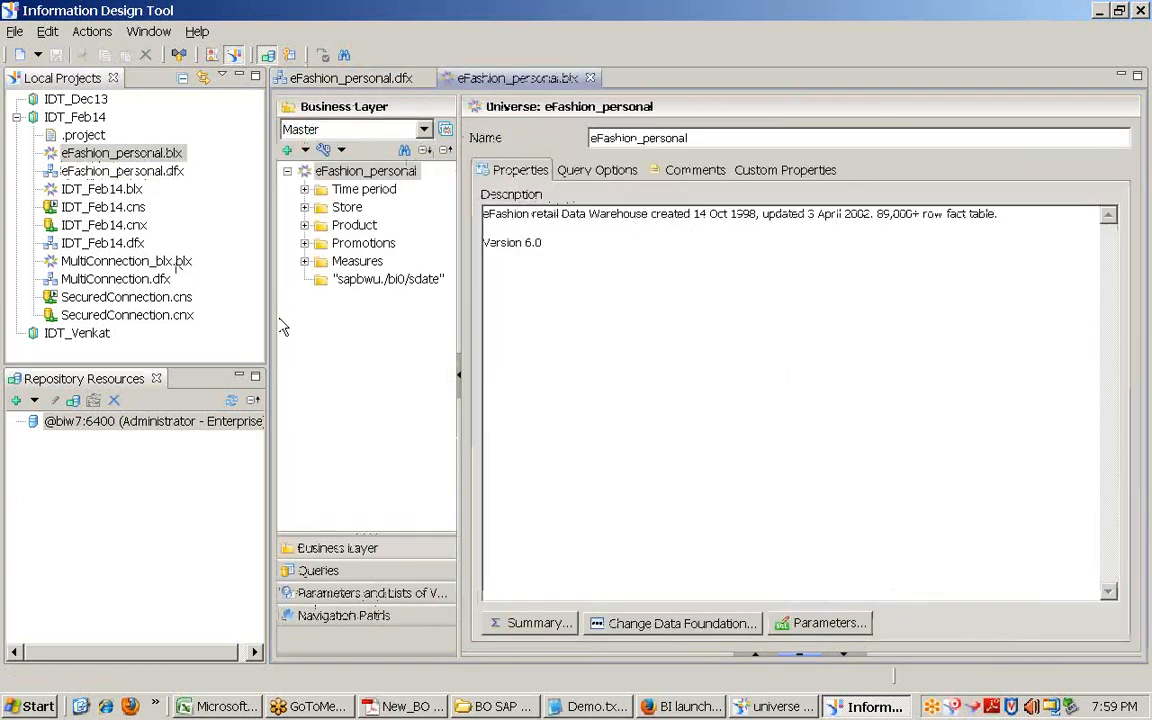
left_click(334, 592)
left_click(326, 424)
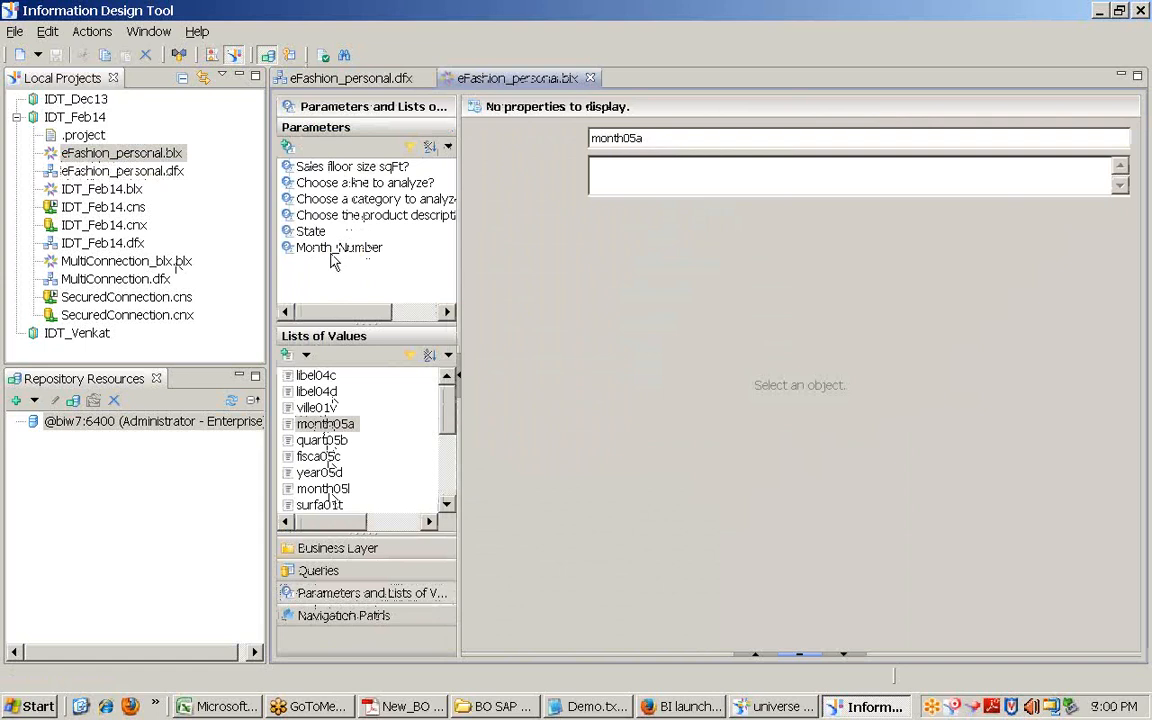
type("*******")
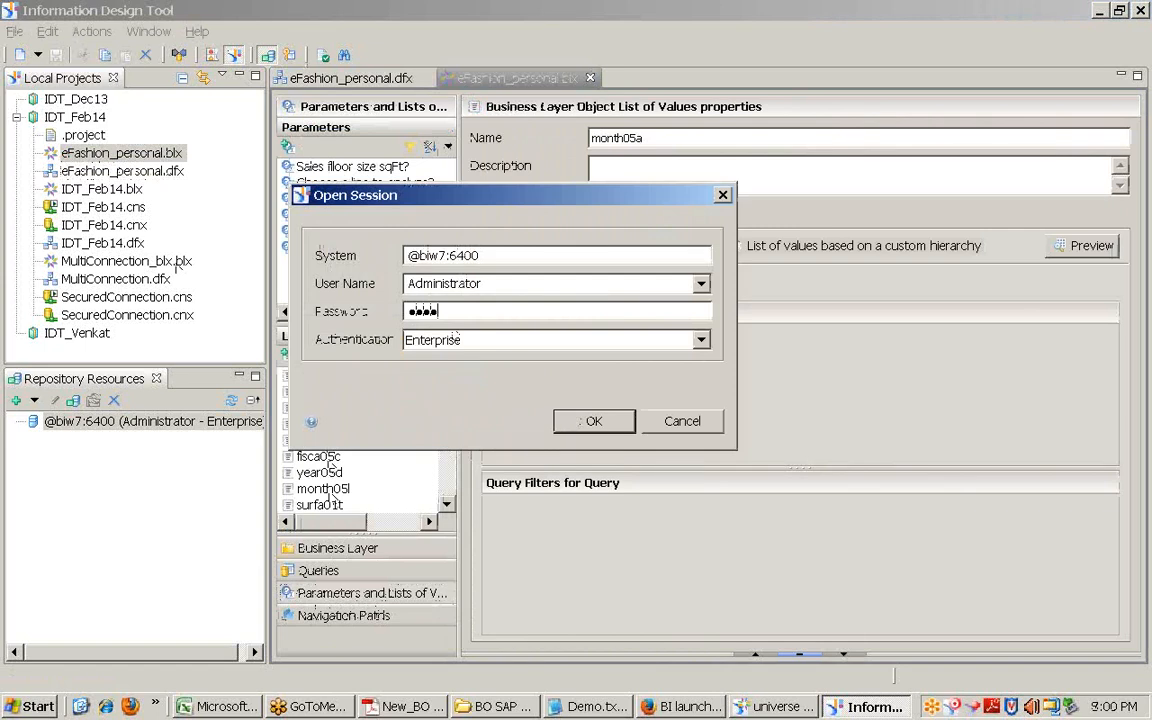
left_click(577, 411)
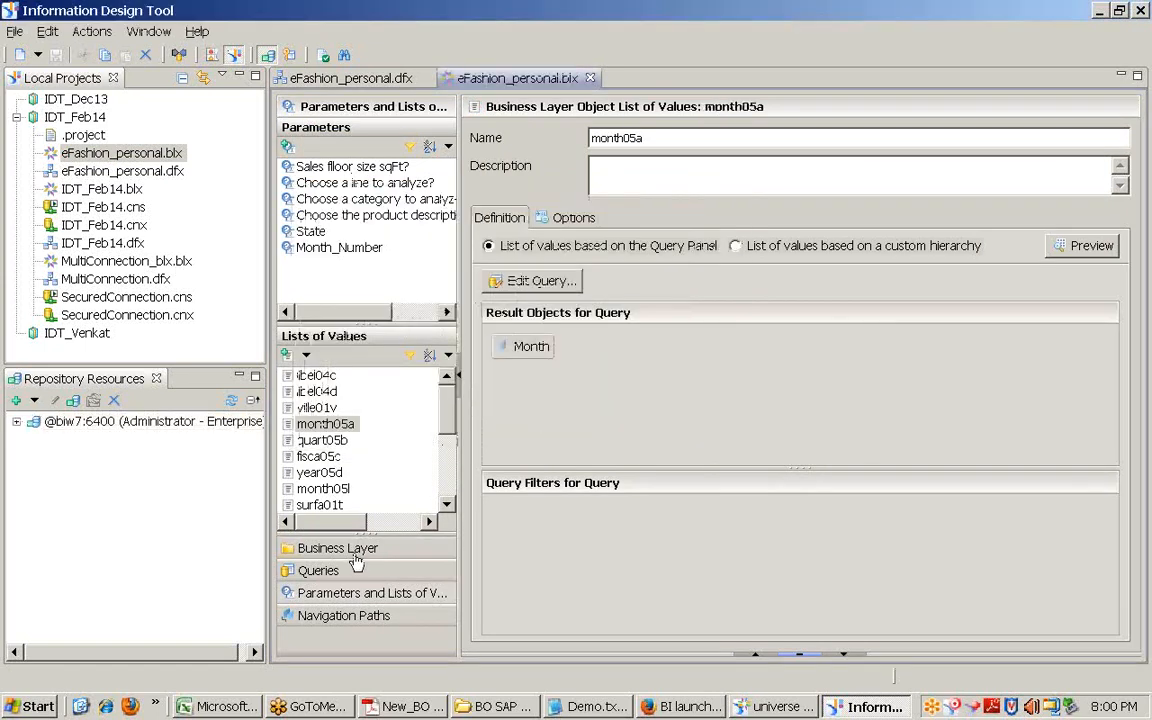
left_click(320, 548)
left_click(304, 207)
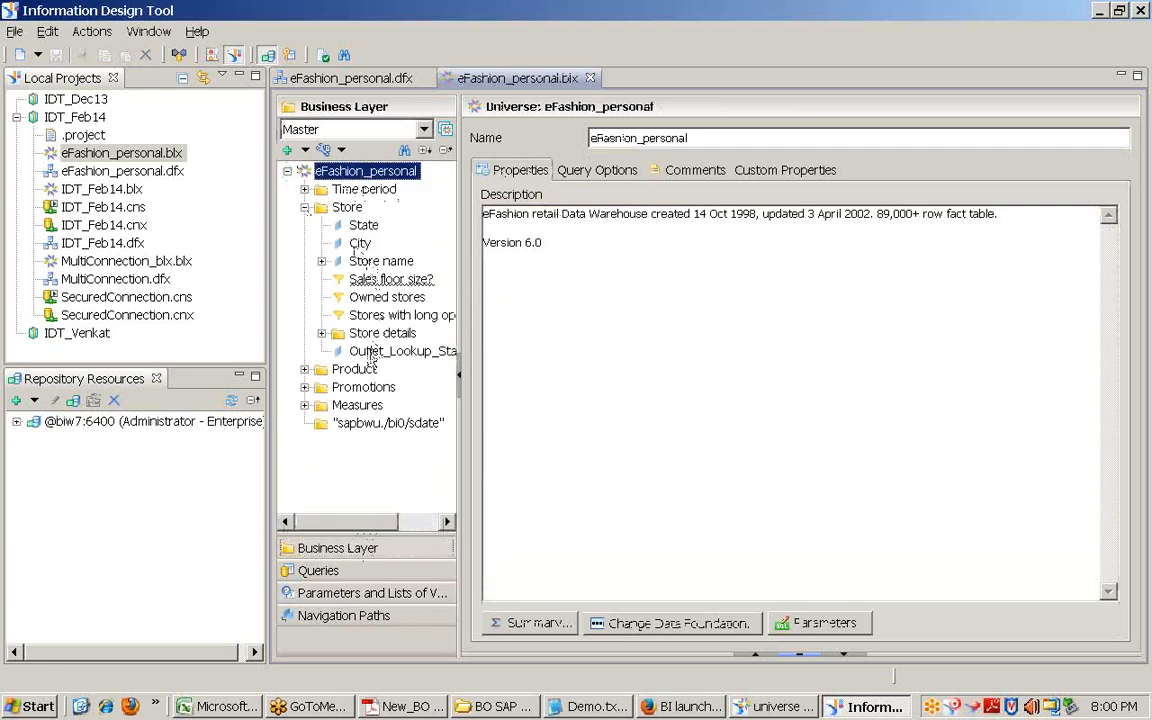
left_click(376, 315)
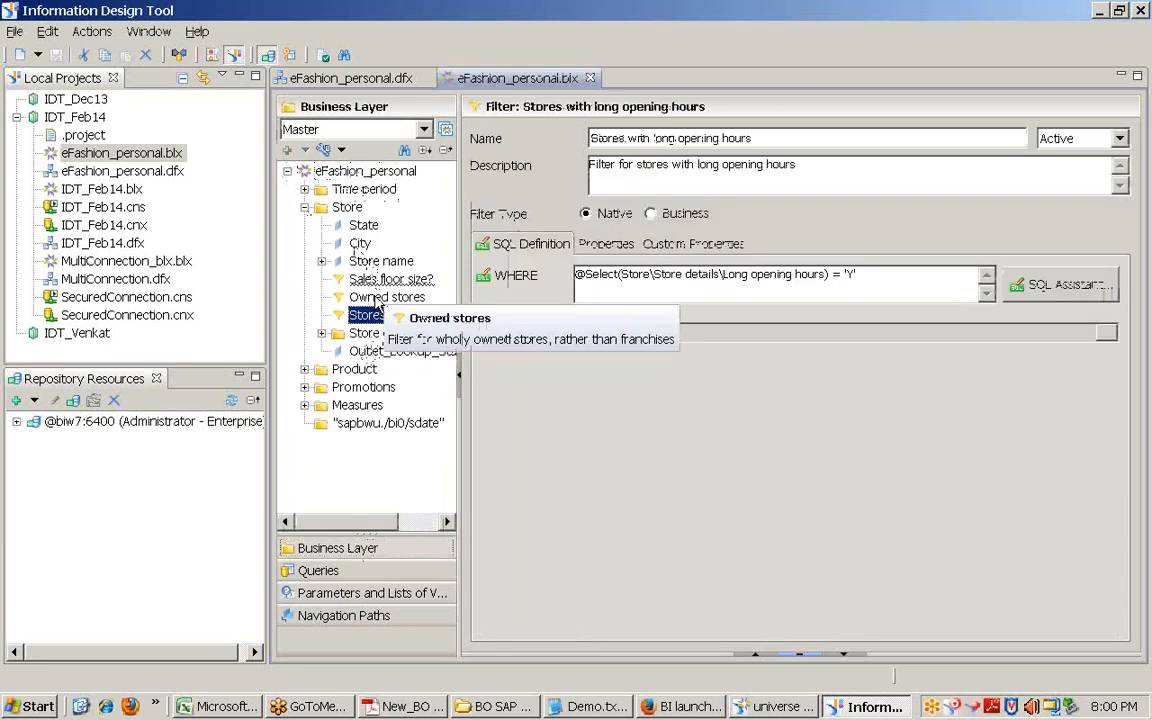
left_click(378, 298)
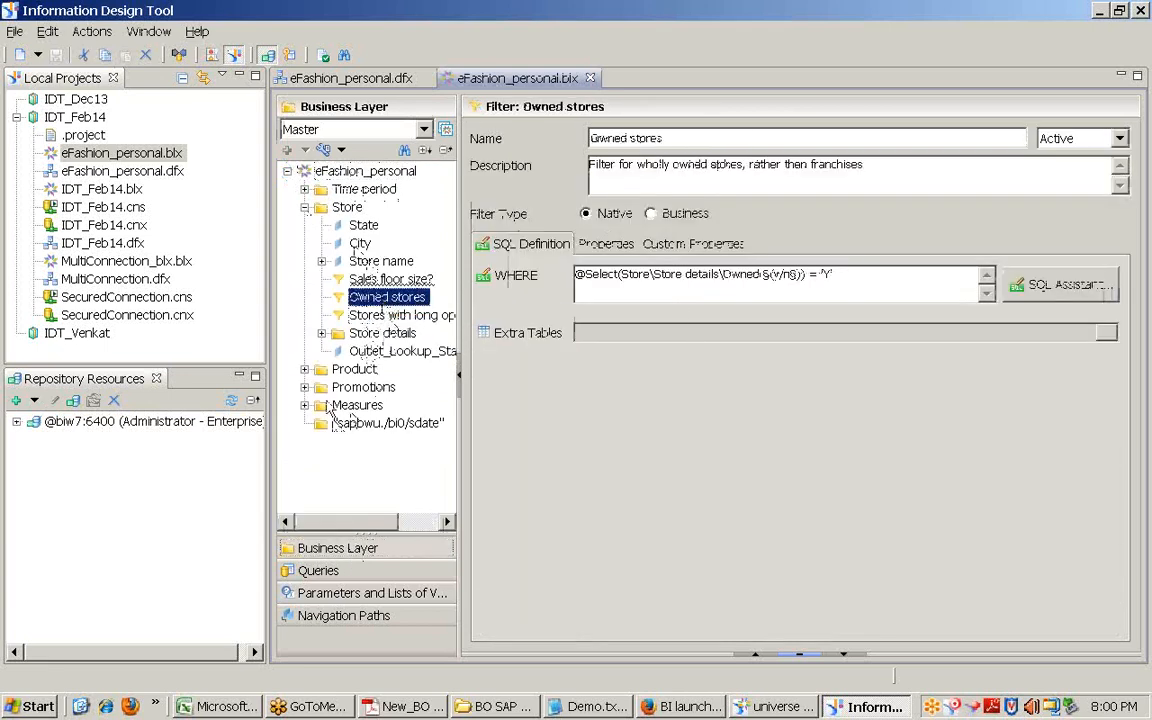
left_click(304, 369)
left_click(390, 477)
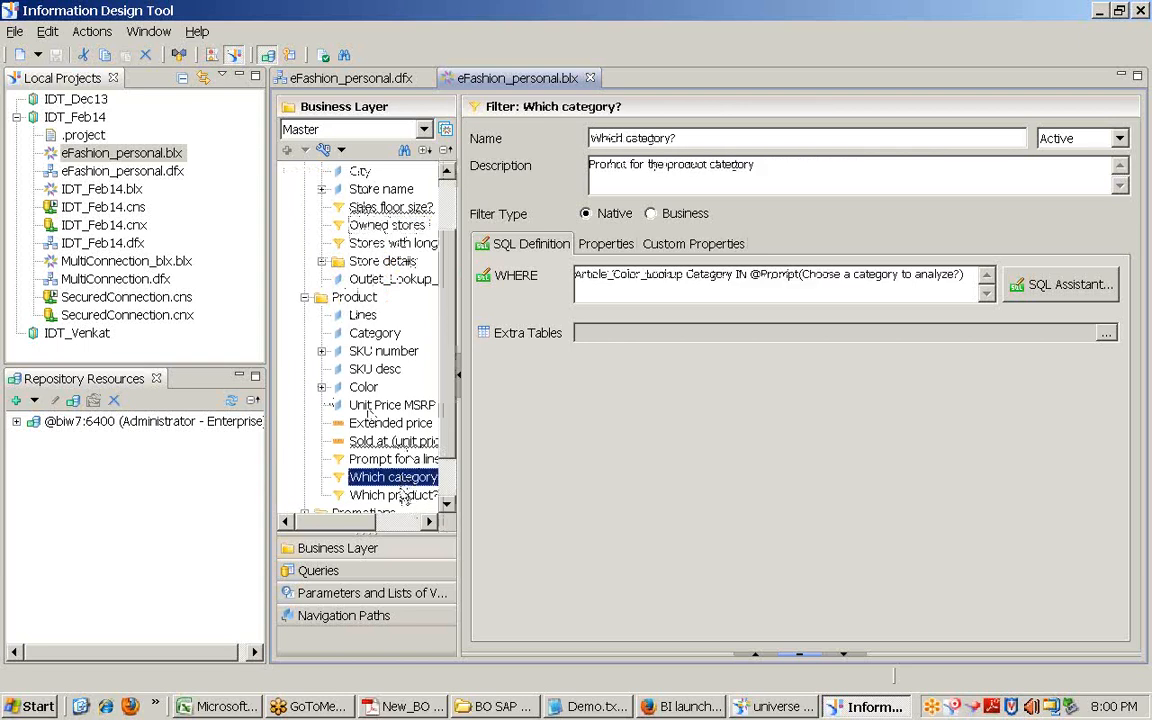
left_click(395, 495)
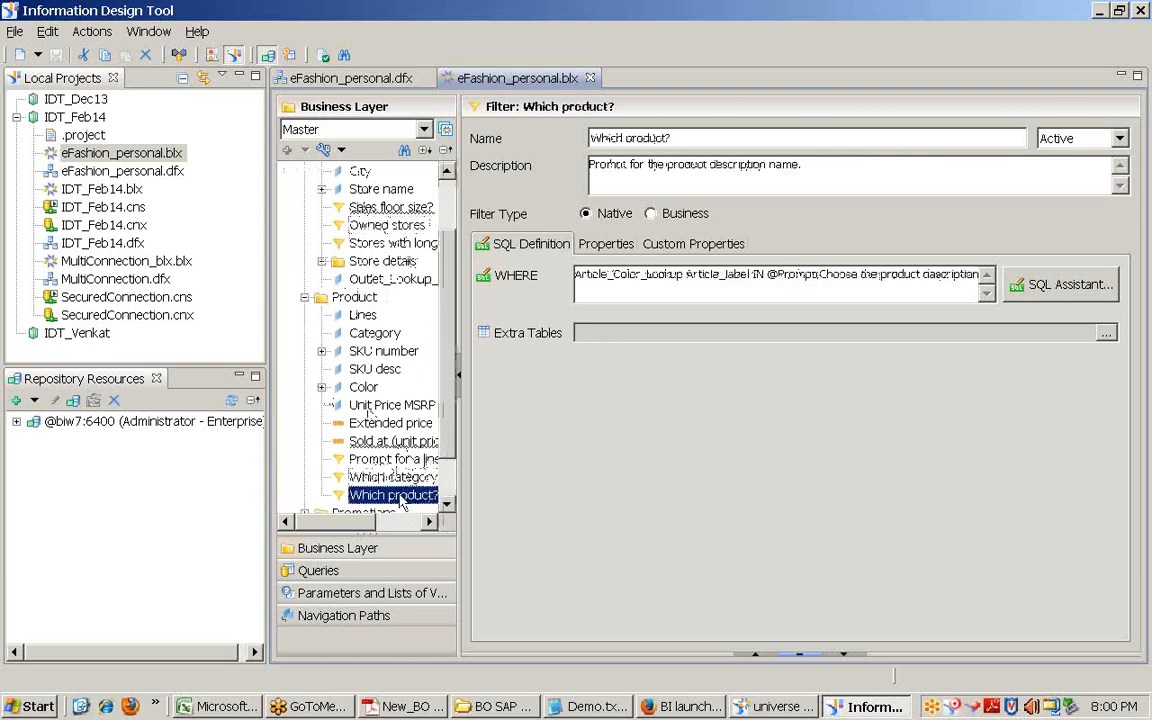
left_click(1062, 285)
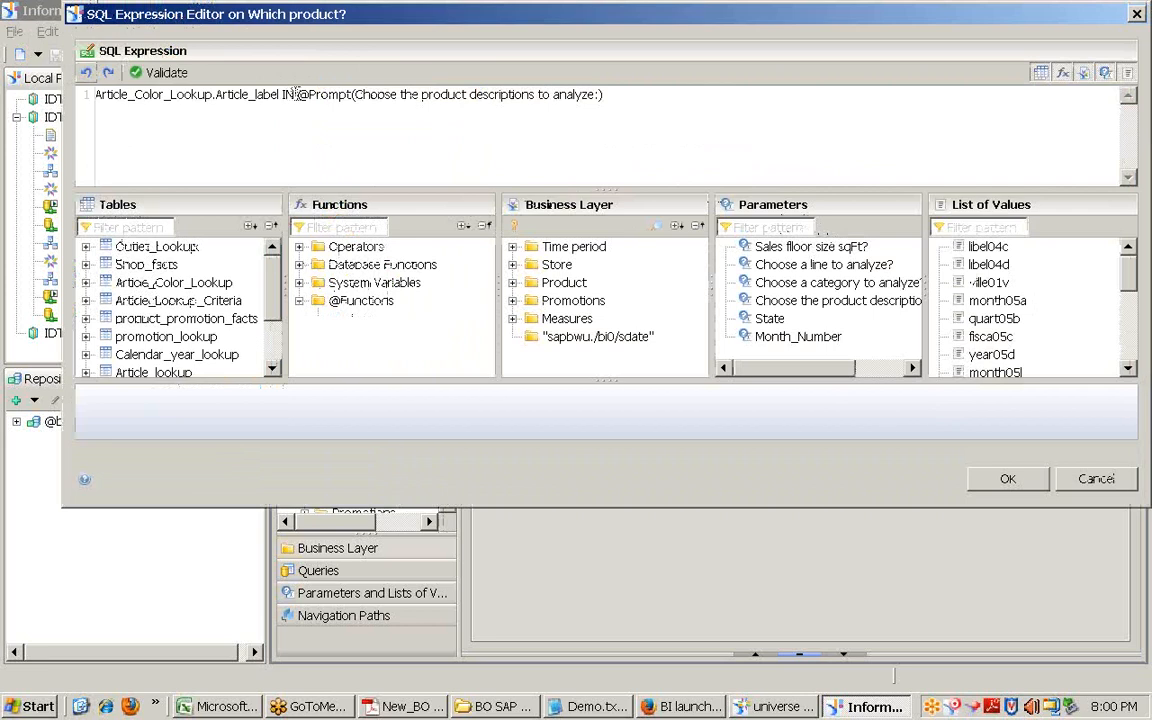
left_click_drag(297, 94, 601, 94)
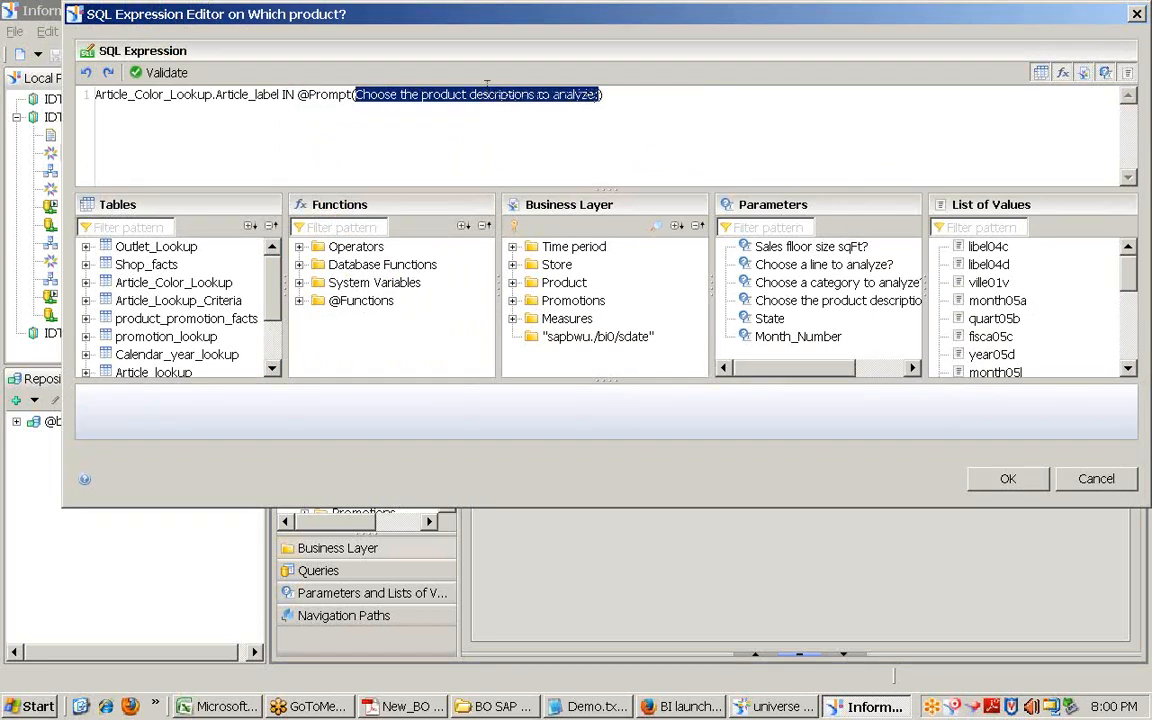
left_click(773, 706)
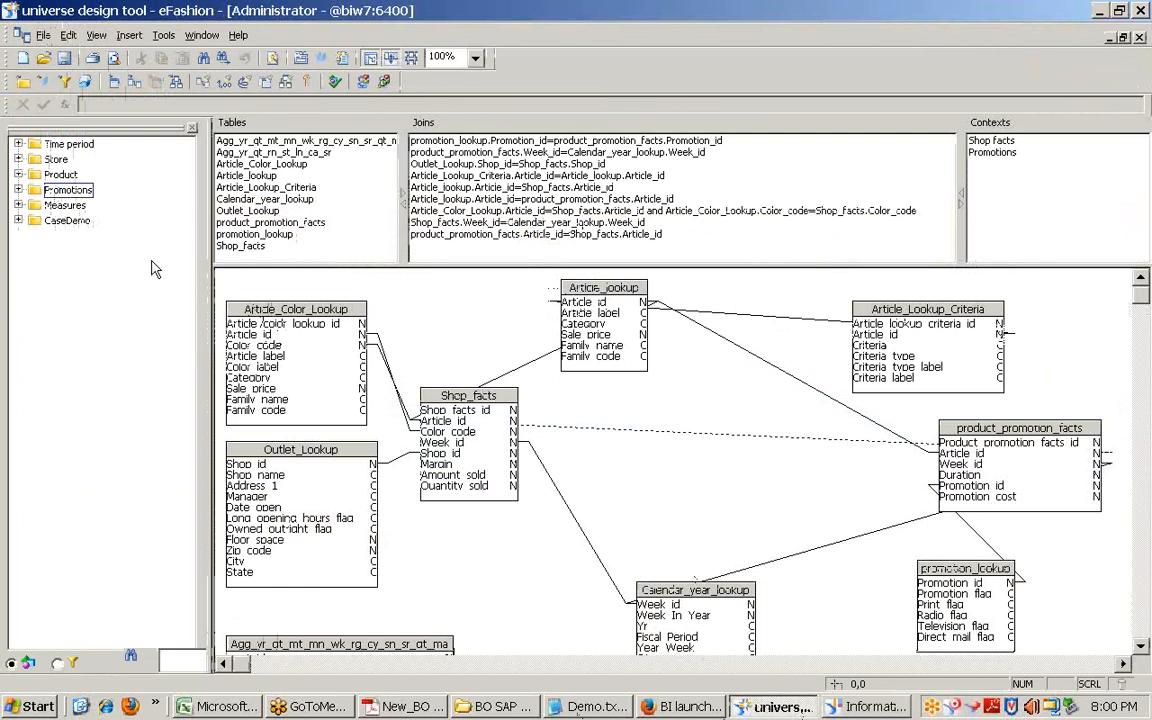
Step: Review Which product?'s Where clause: Product\SKU reference and MULTI,CONSTRAINED prompt options
left_click(18, 174)
double_click(92, 220)
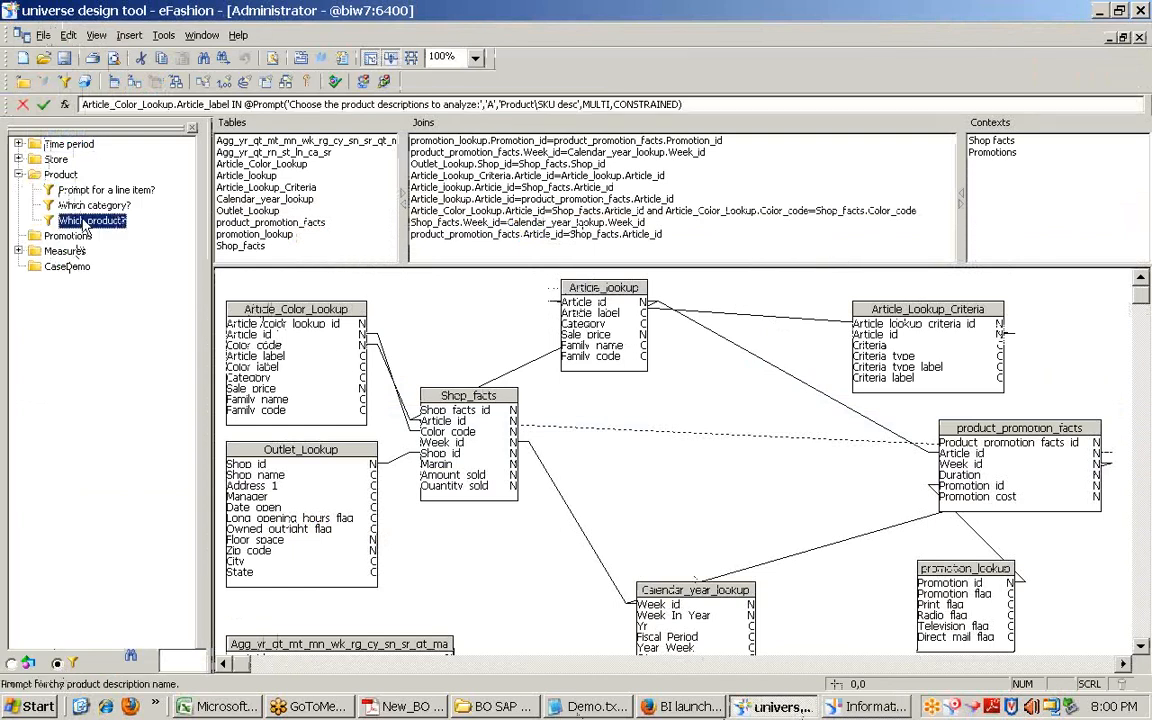
left_click_drag(879, 307, 934, 307)
left_click_drag(489, 318, 576, 319)
left_click_drag(873, 308, 841, 308)
left_click(815, 573)
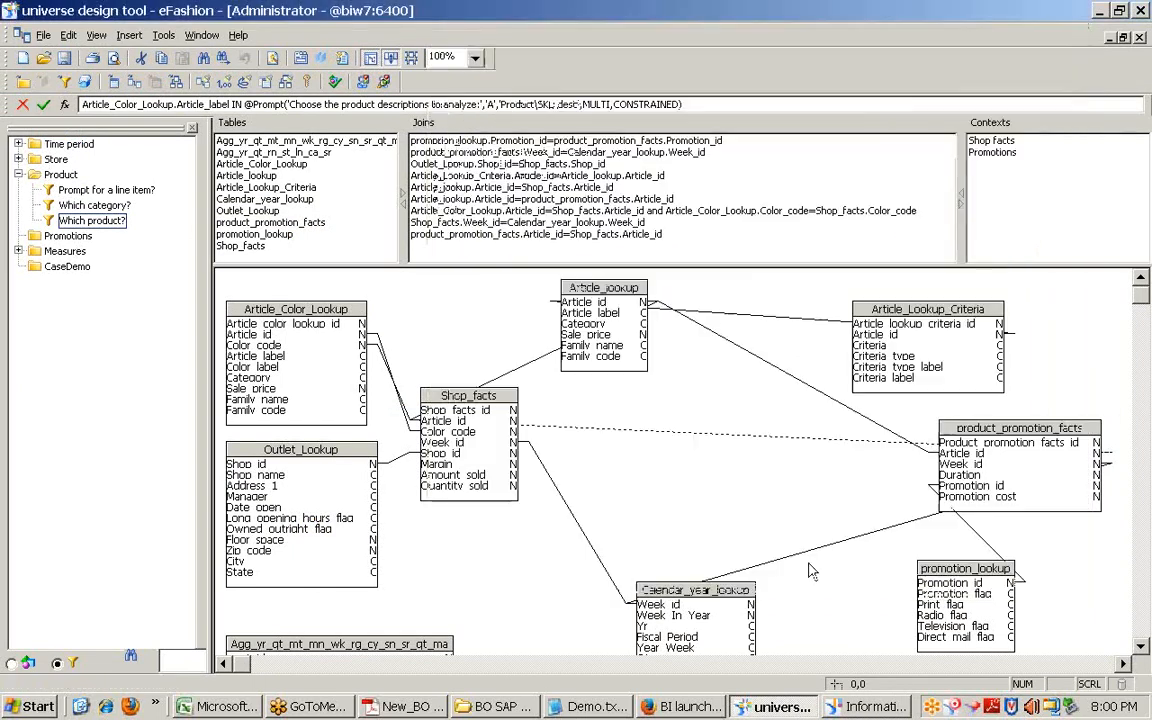
Step: Open Which category? properties and highlight its hard-coded category list in the Where clause
left_click(94, 205)
double_click(94, 207)
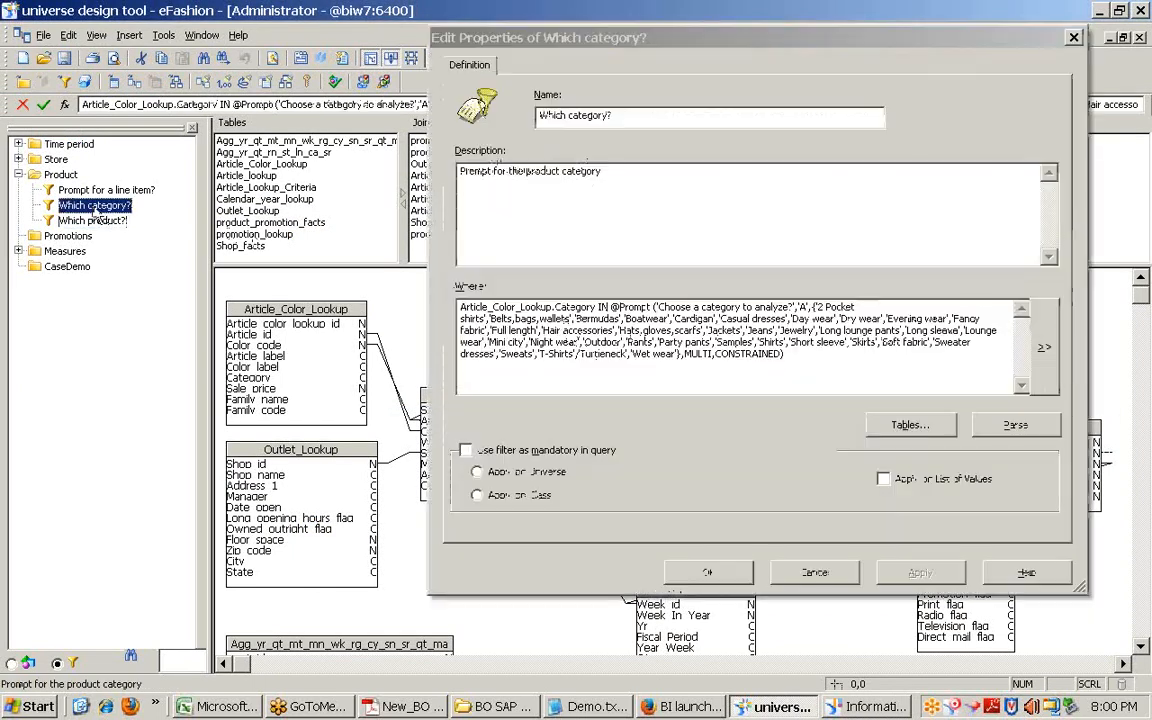
left_click_drag(815, 307, 681, 354)
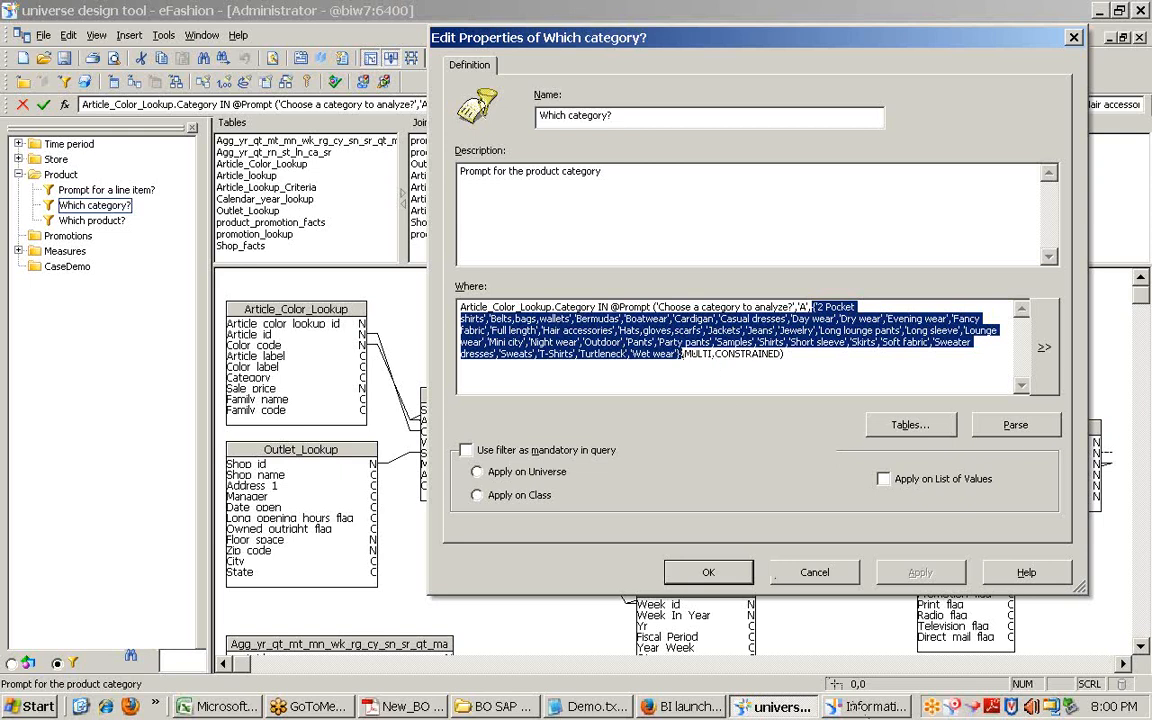
left_click(874, 707)
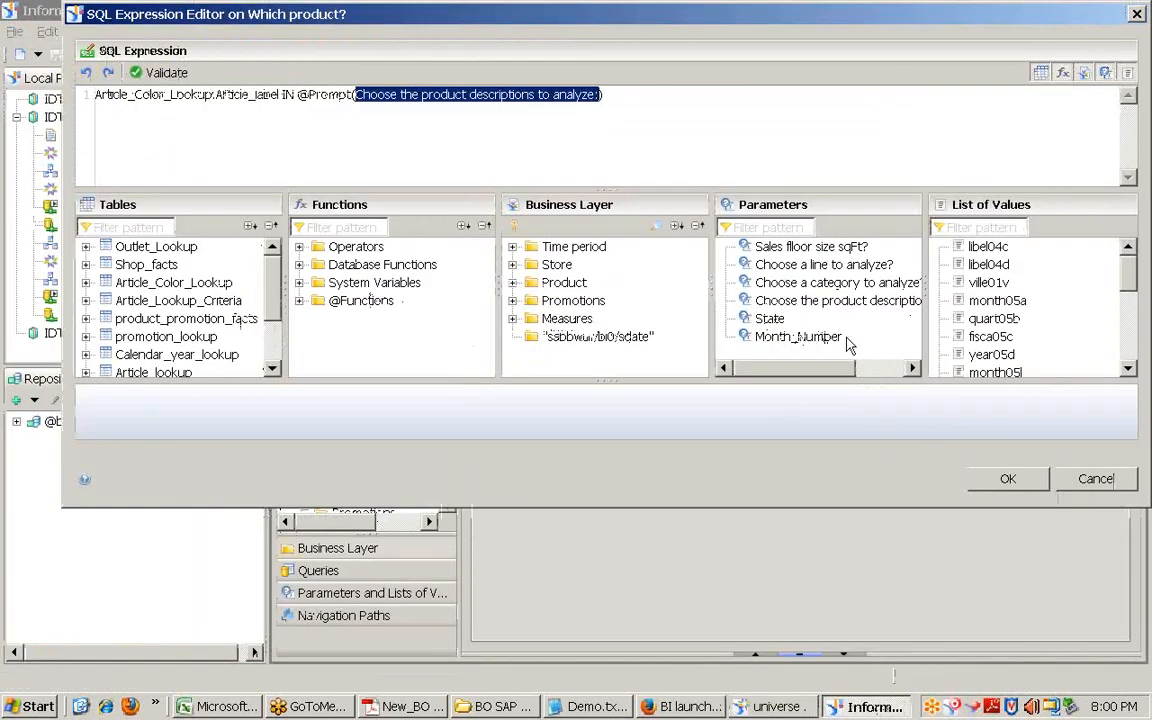
Step: View Which category?'s prompt question in the SQL Expression Editor, then cancel and return to Universe Design Tool
left_click(1074, 474)
left_click(385, 477)
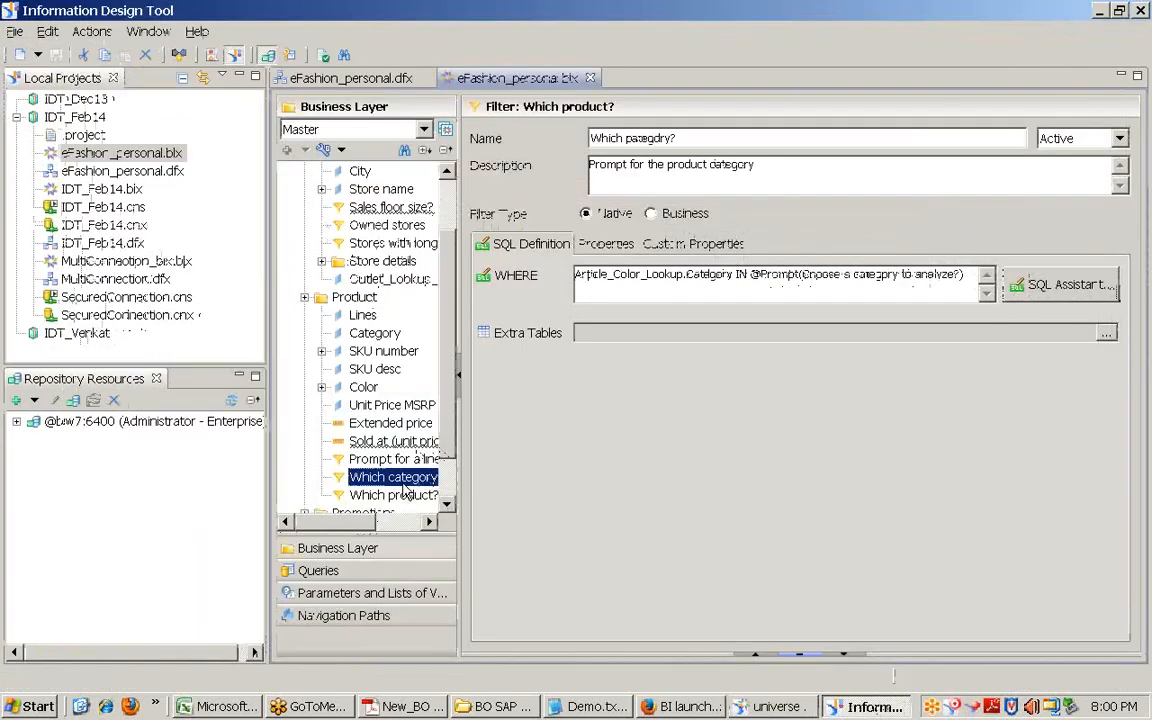
left_click(1036, 287)
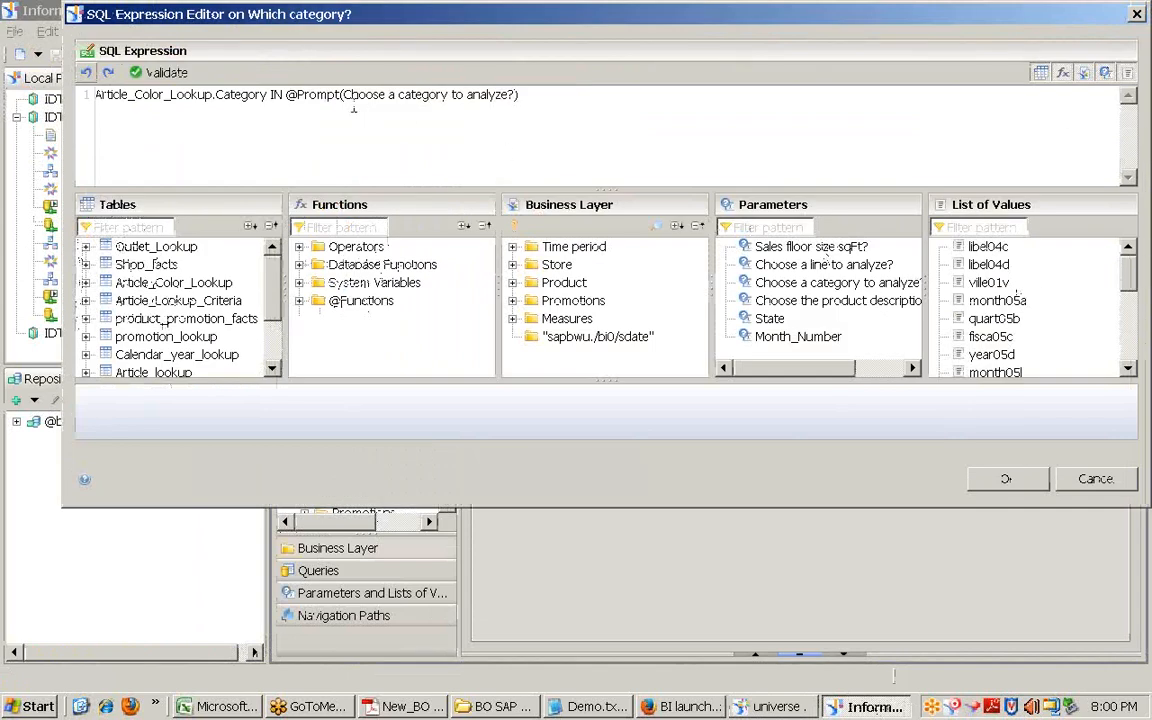
left_click_drag(344, 95, 512, 96)
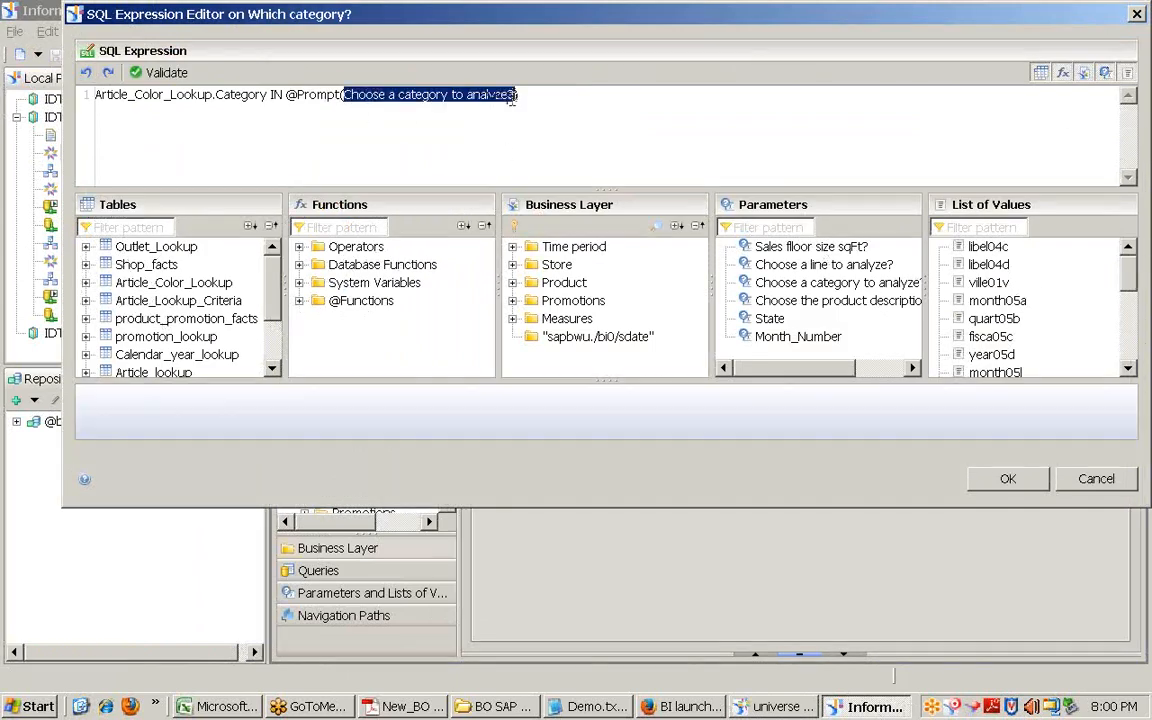
left_click(1075, 486)
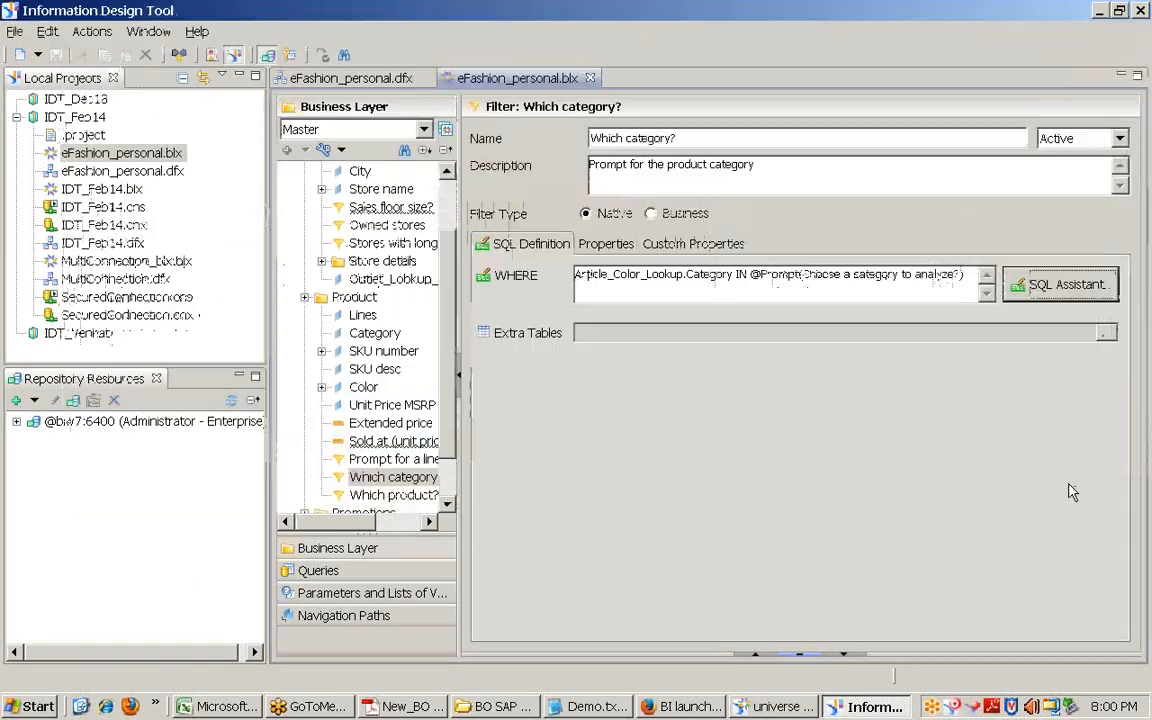
left_click(775, 704)
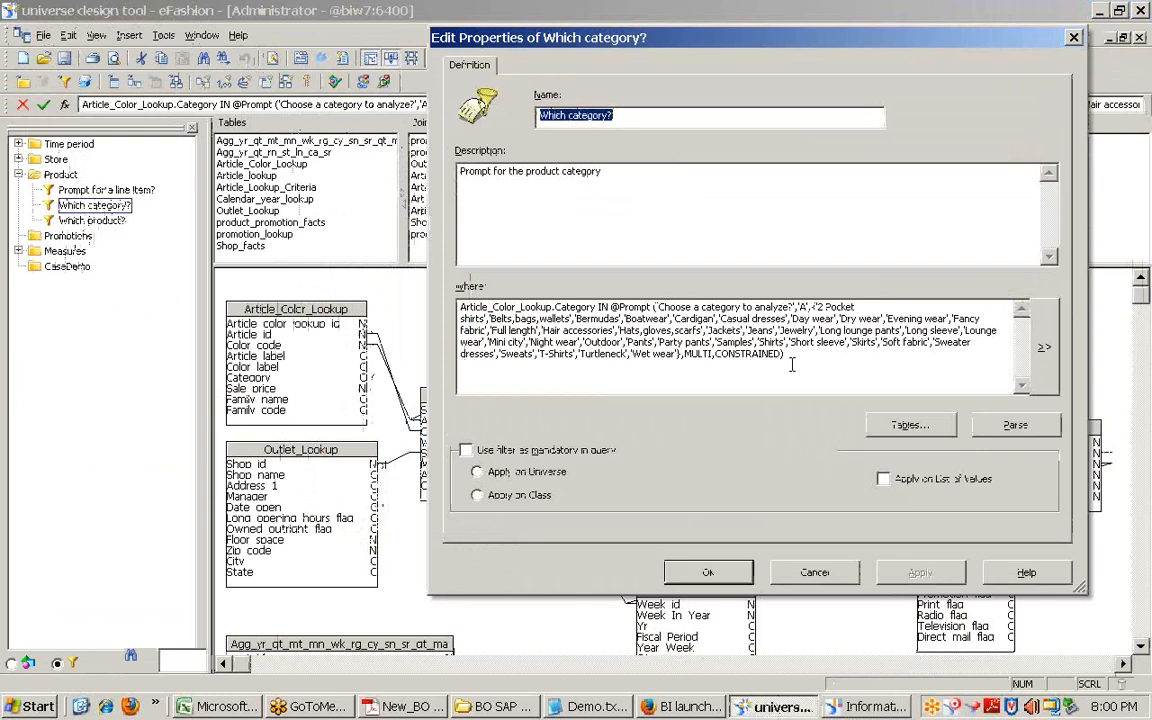
Step: Highlight the hard-coded category list, Day wear through Wet wear, in the Which category? Where clause
left_click_drag(816, 307, 683, 354)
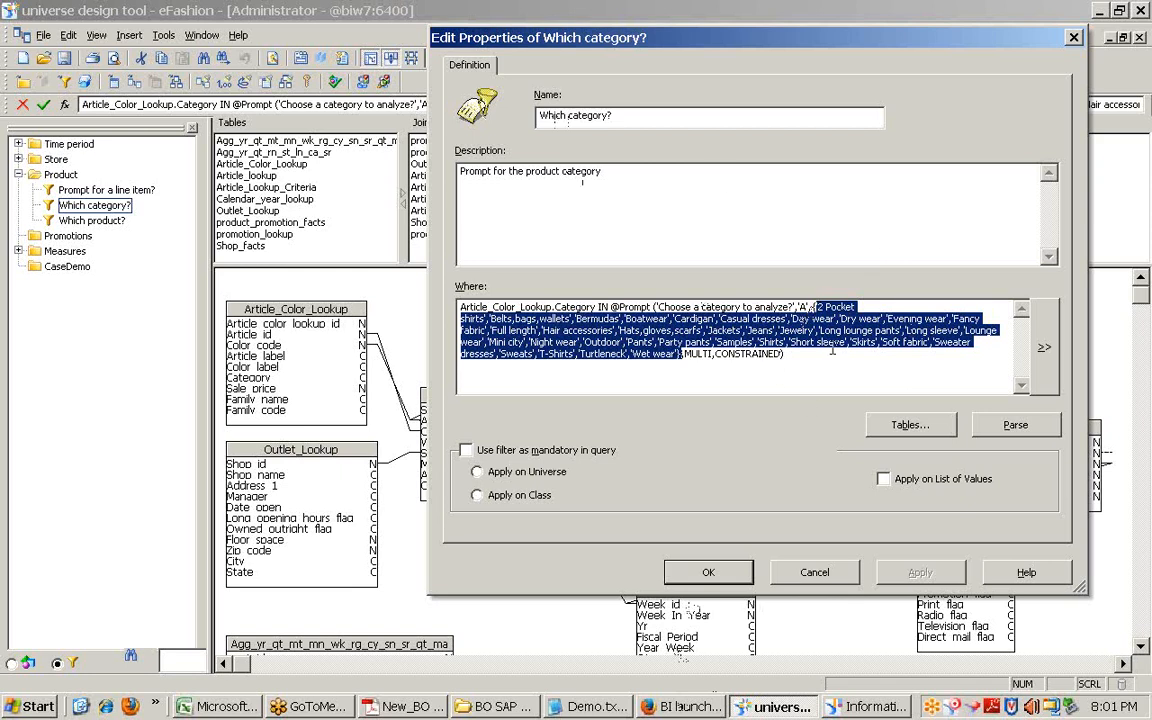
left_click_drag(813, 309, 681, 361)
double_click(801, 318)
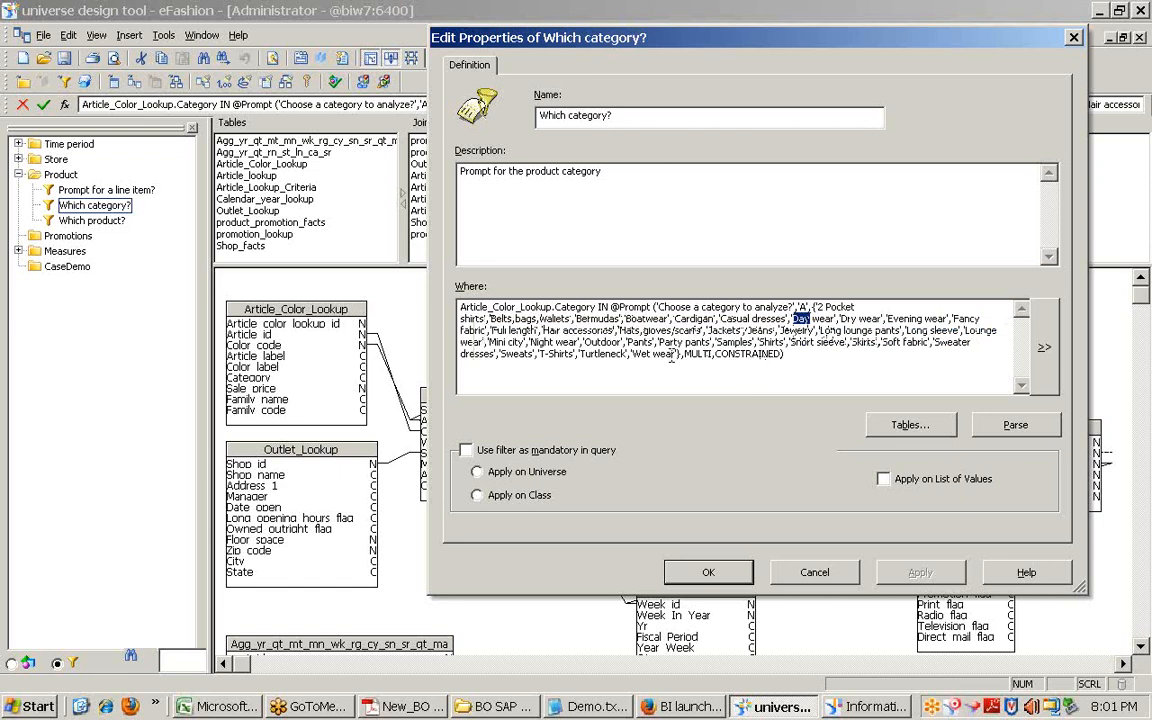
left_click_drag(681, 356, 812, 307)
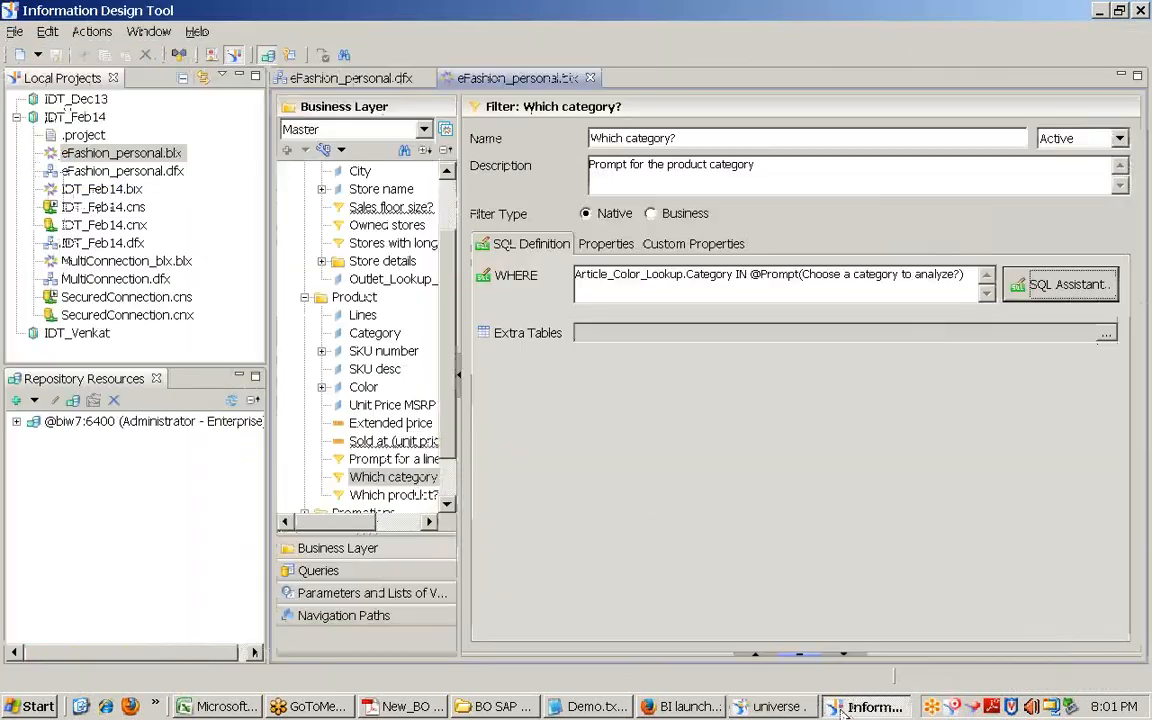
Step: Show the Day wear value in the Static Lov from Choose a category to analyze? list of values
key("alt+Tab")
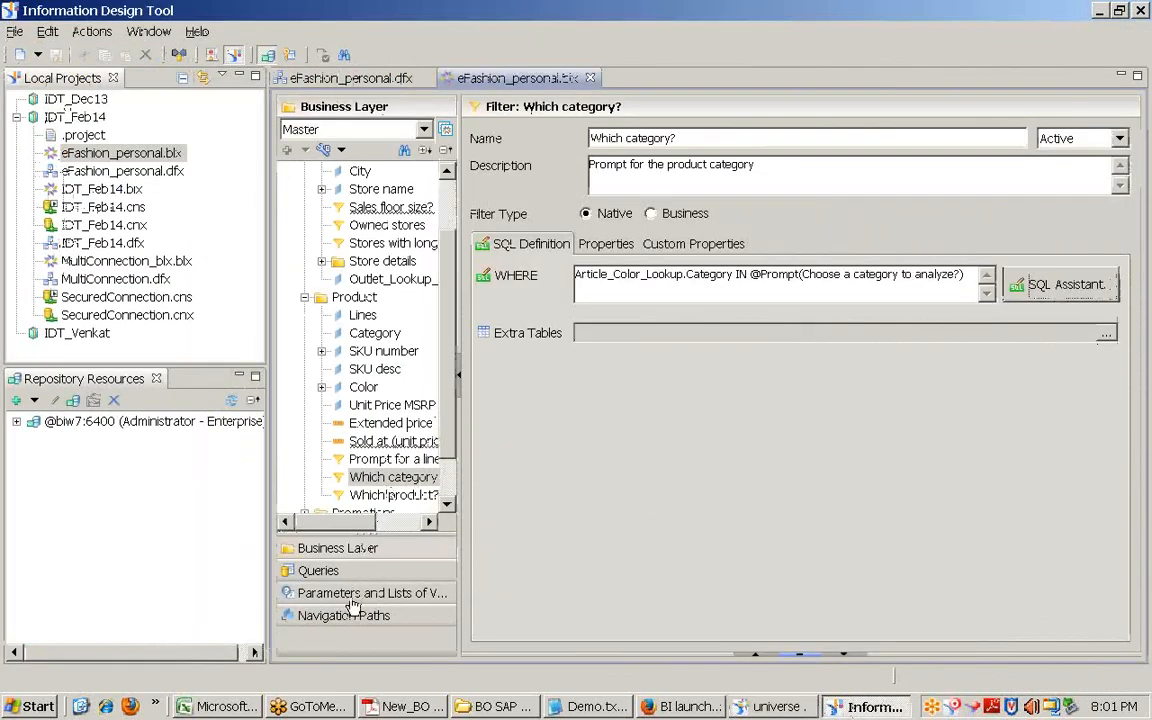
left_click(352, 595)
scroll(390, 450, "down", 3)
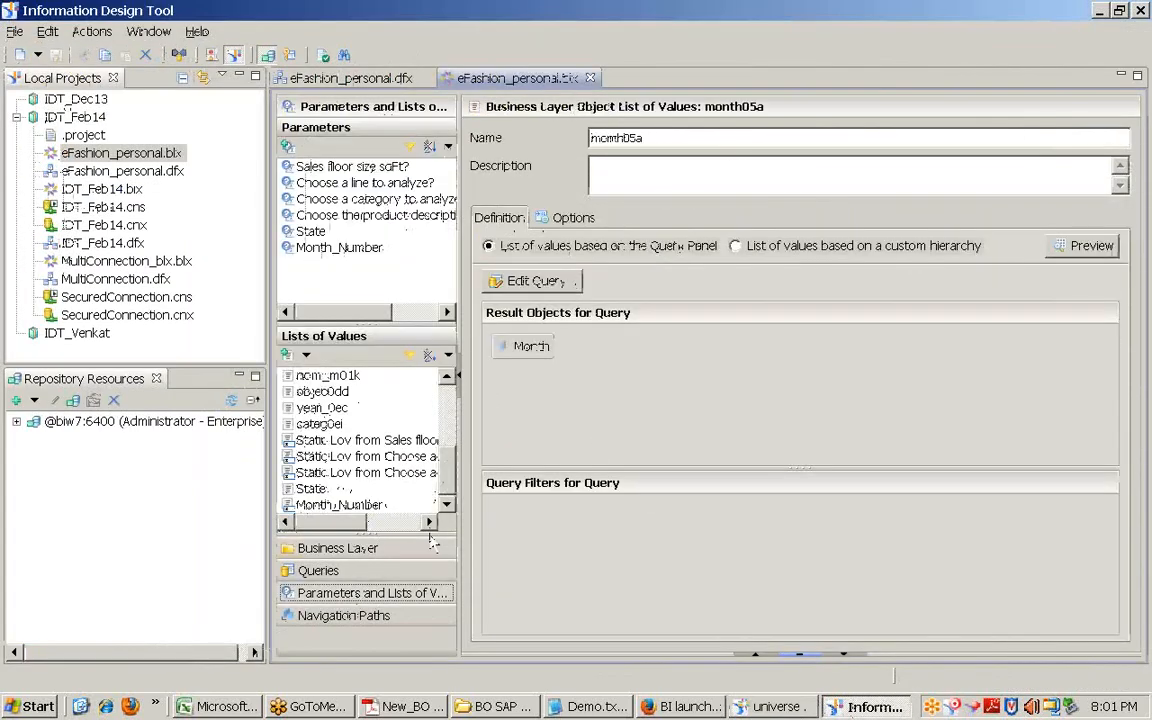
left_click(399, 460)
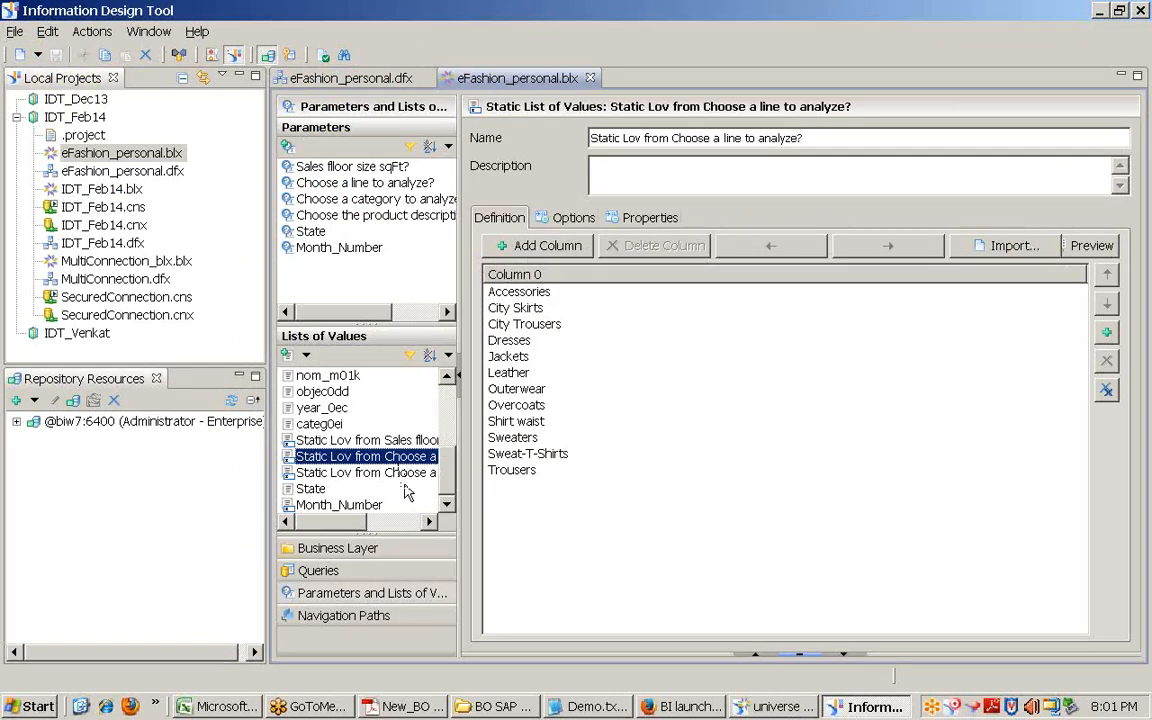
left_click(402, 473)
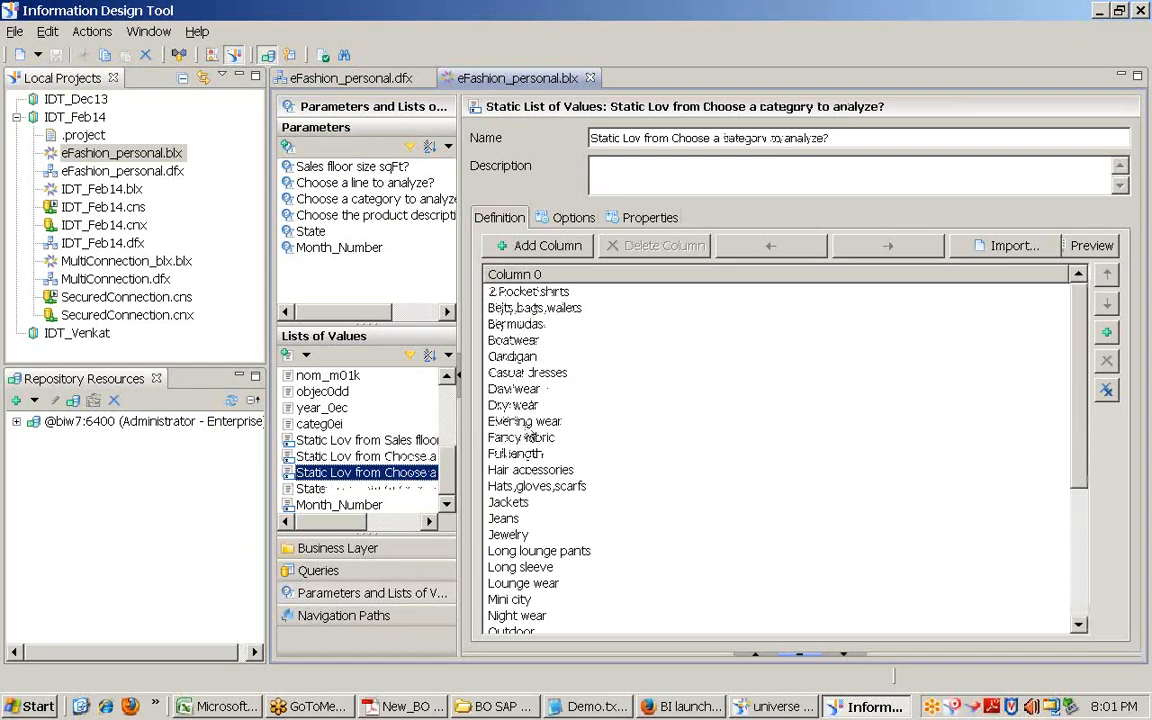
left_click(515, 389)
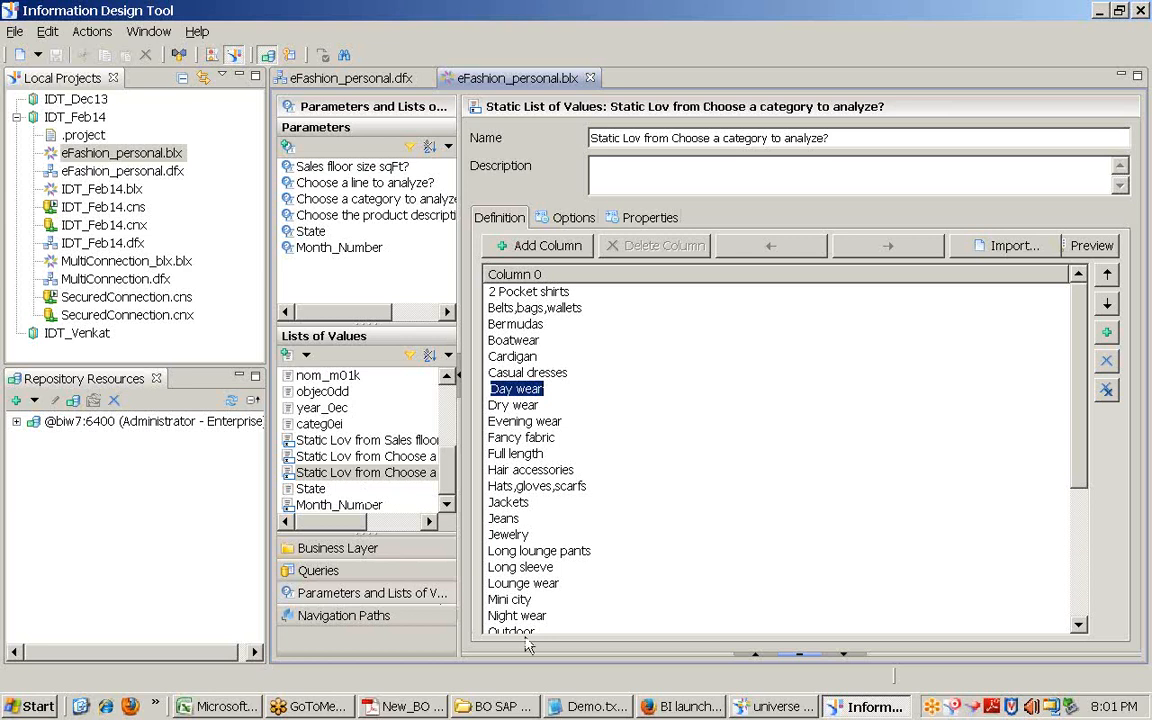
left_click(775, 707)
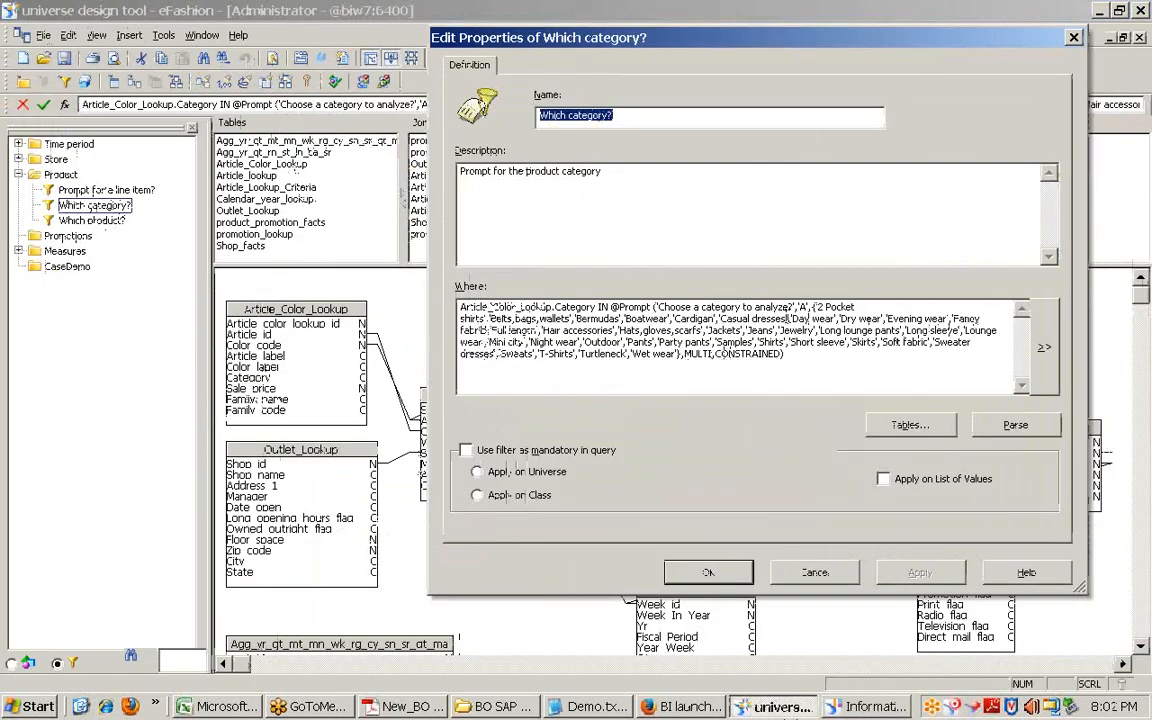
Step: Highlight the Where clause category list, cancel the Which category? properties and return to Information Design Tool
left_click_drag(813, 307, 683, 354)
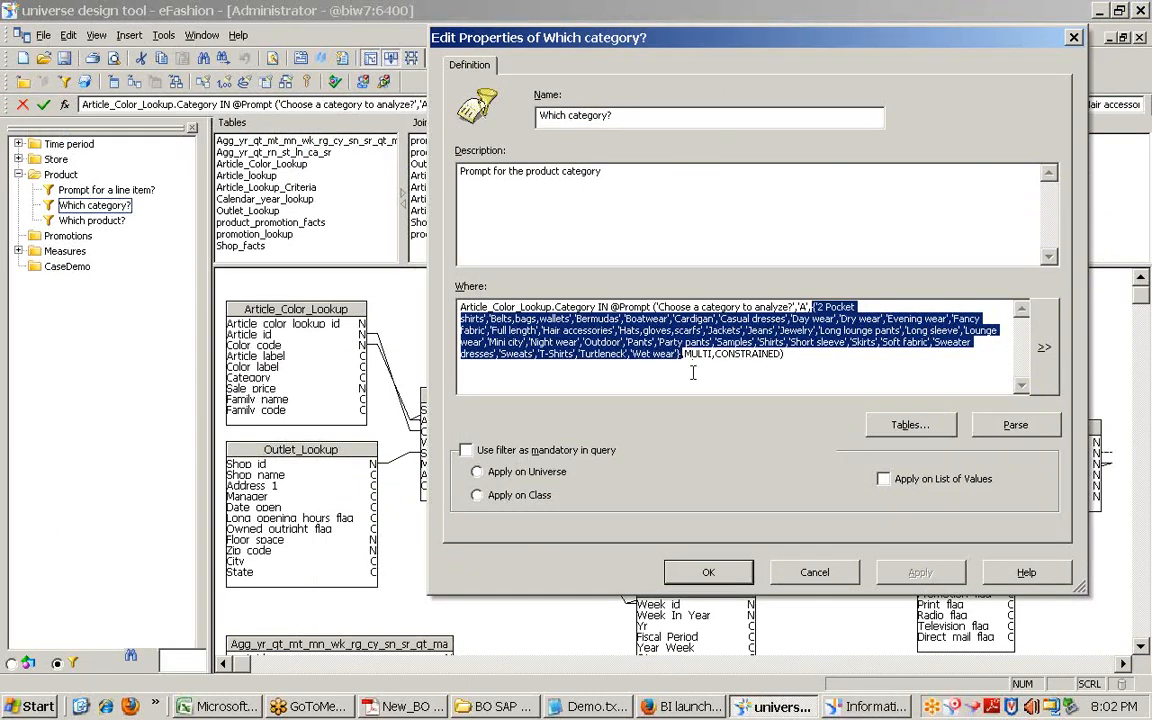
left_click(846, 575)
left_click(865, 706)
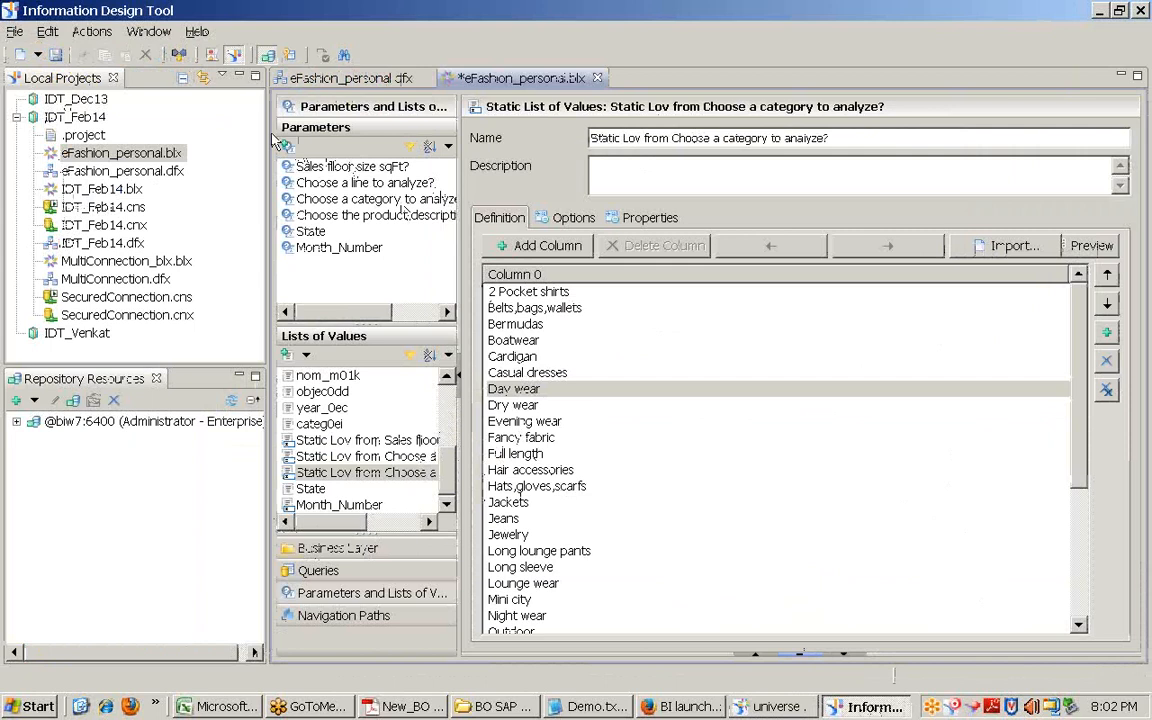
left_click(148, 31)
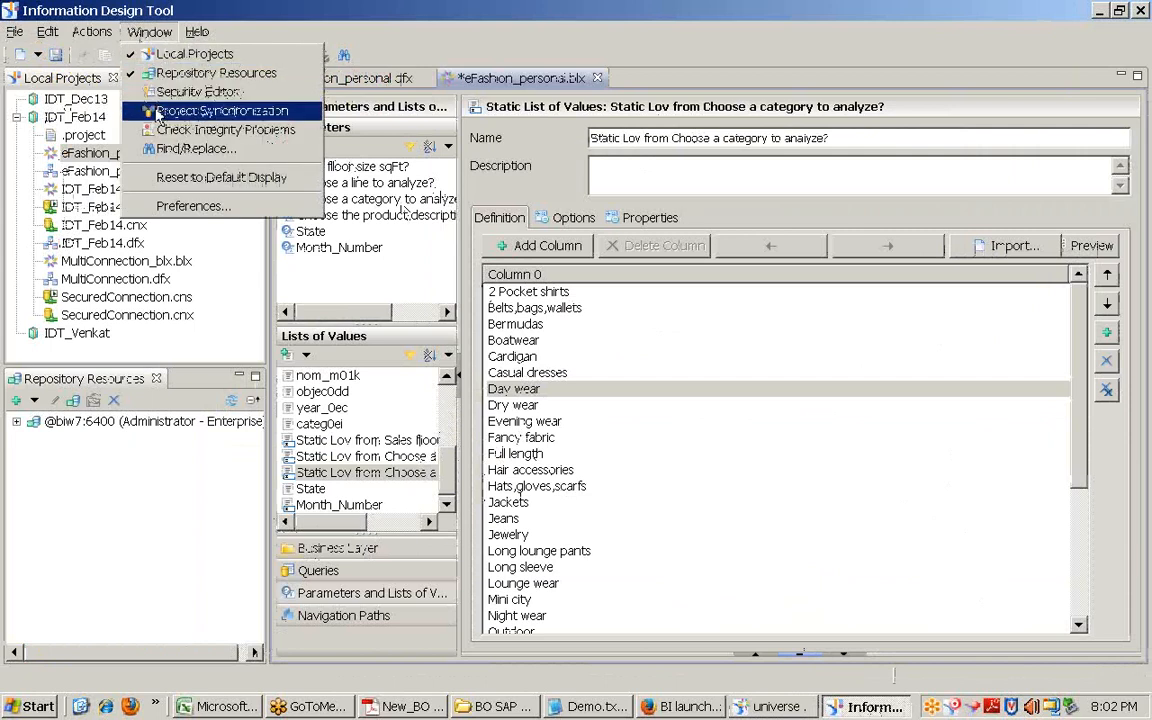
left_click(155, 91)
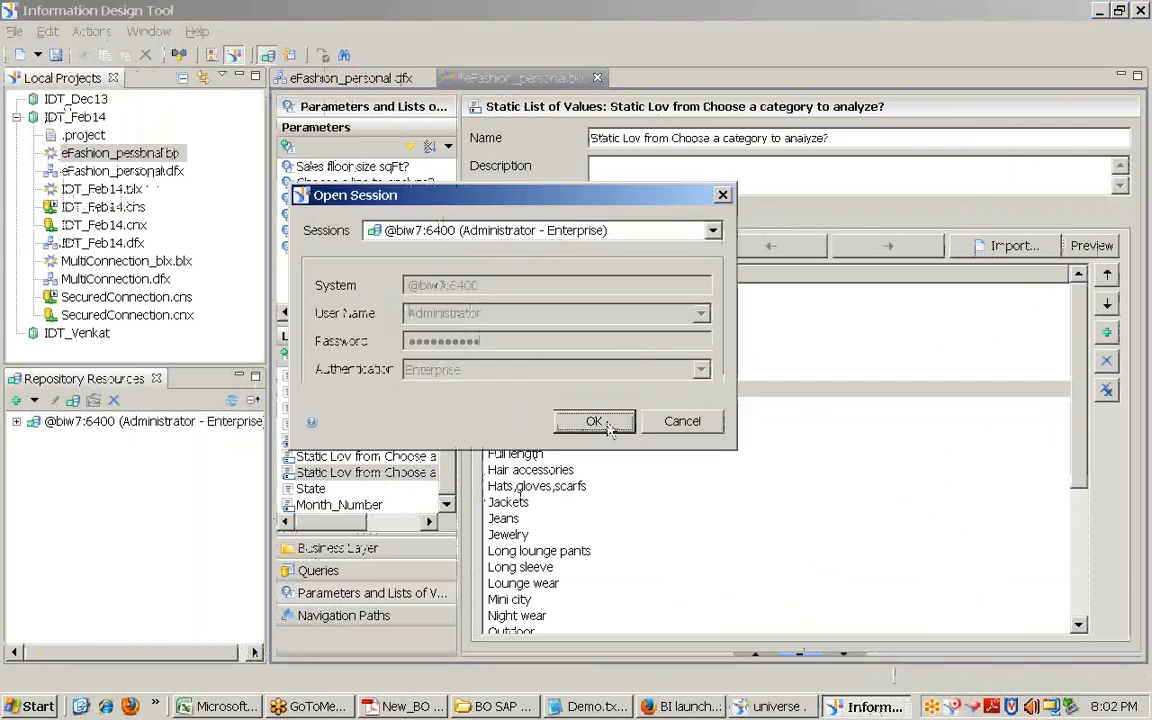
left_click(606, 424)
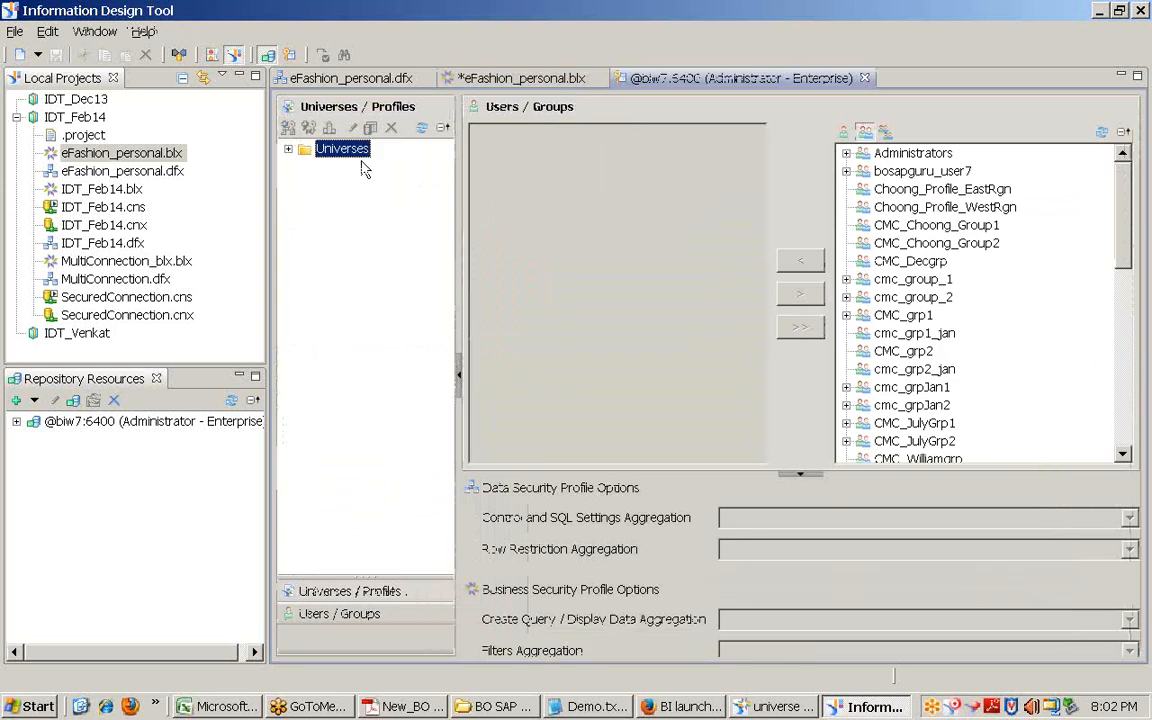
left_click(865, 78)
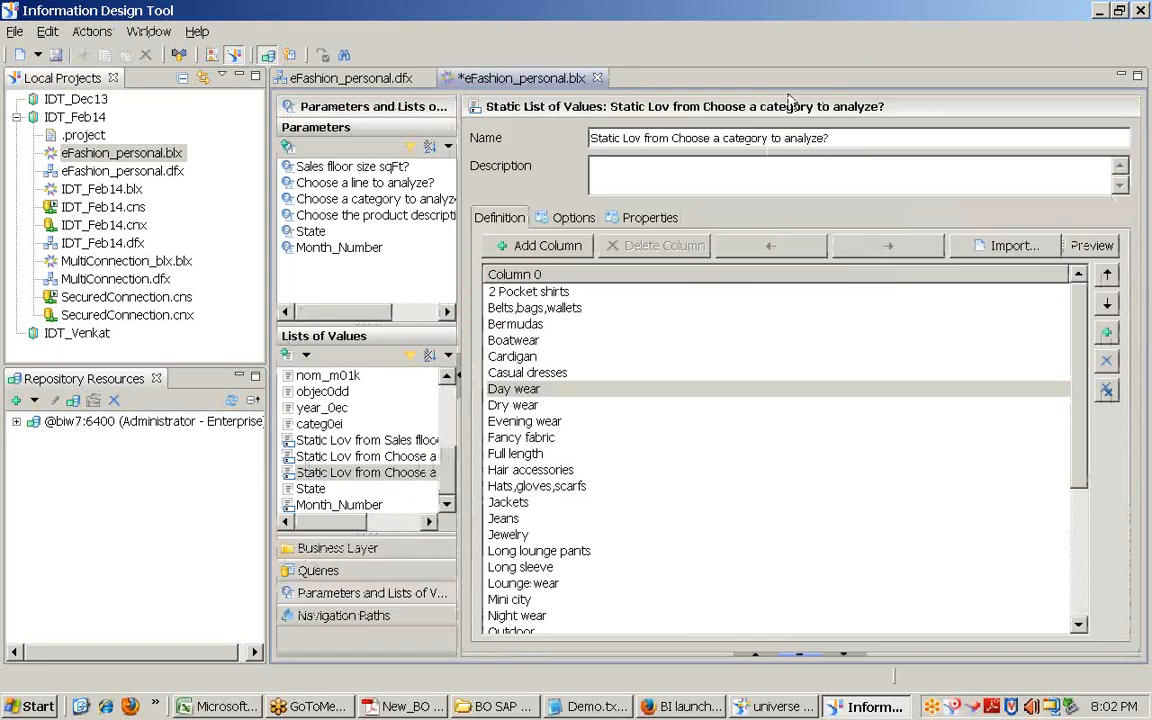
Step: Close eFashion_personal.blx, answering the Save Resource prompt, then close eFashion_personal.dfx
left_click(597, 78)
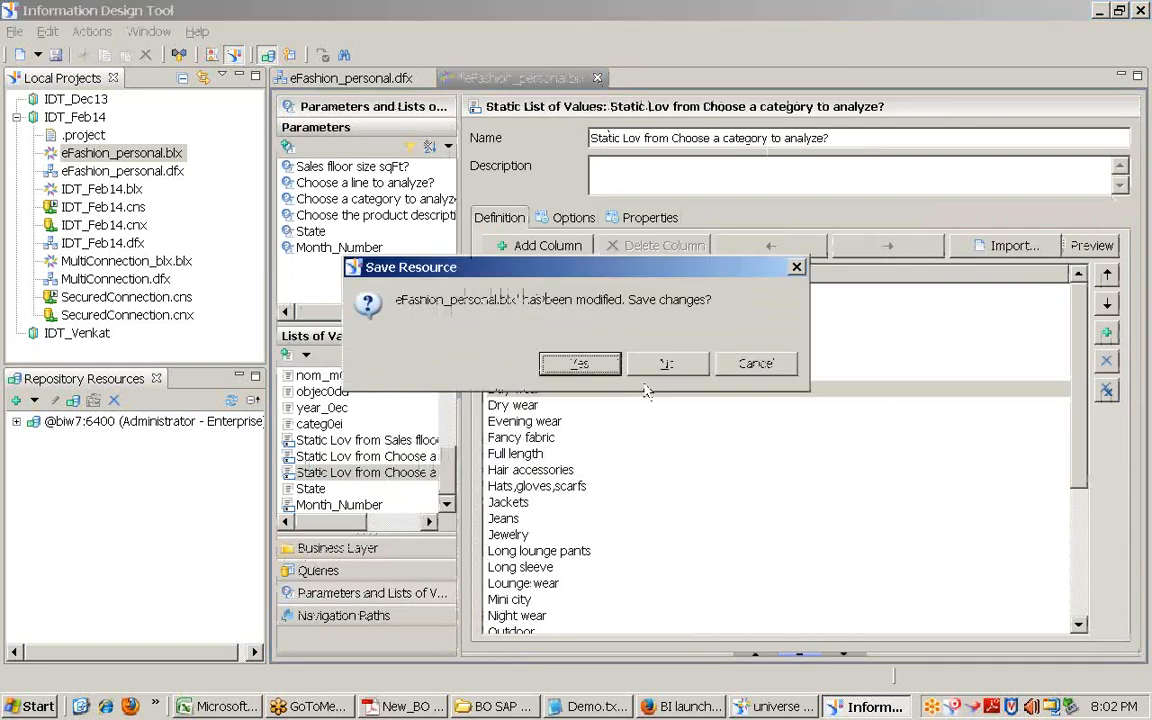
left_click(582, 363)
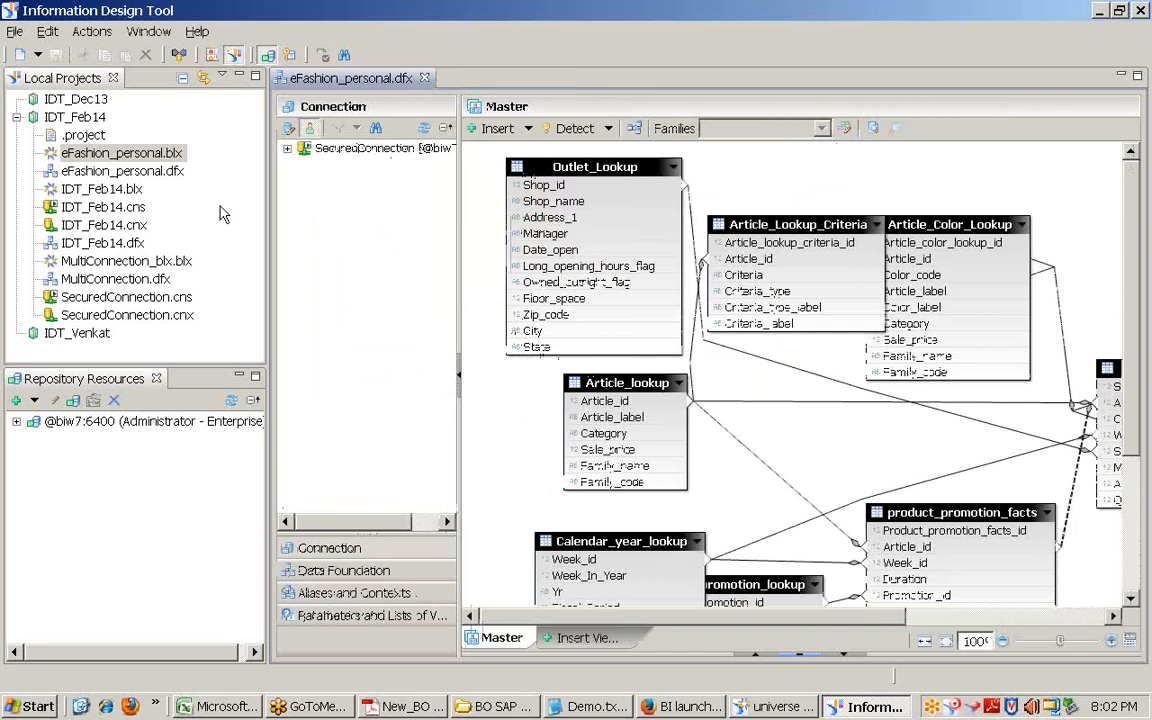
left_click(424, 78)
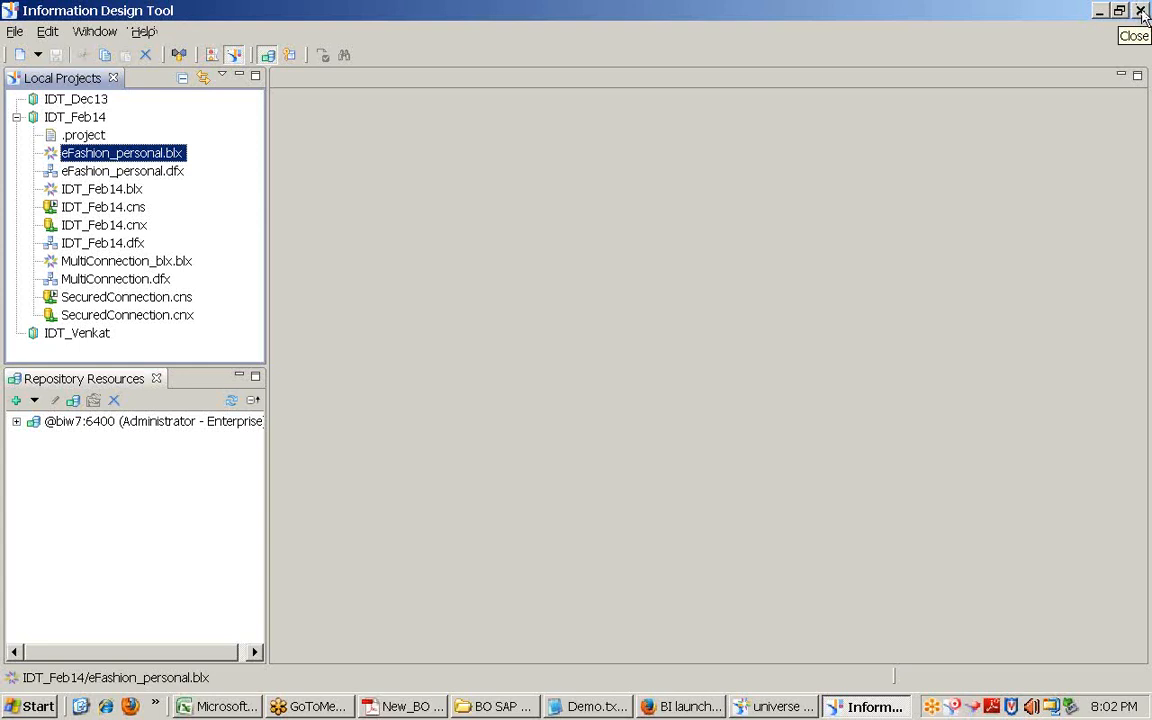
Step: Exit Information Design Tool and minimize the Universe Design Tool window
left_click(1141, 12)
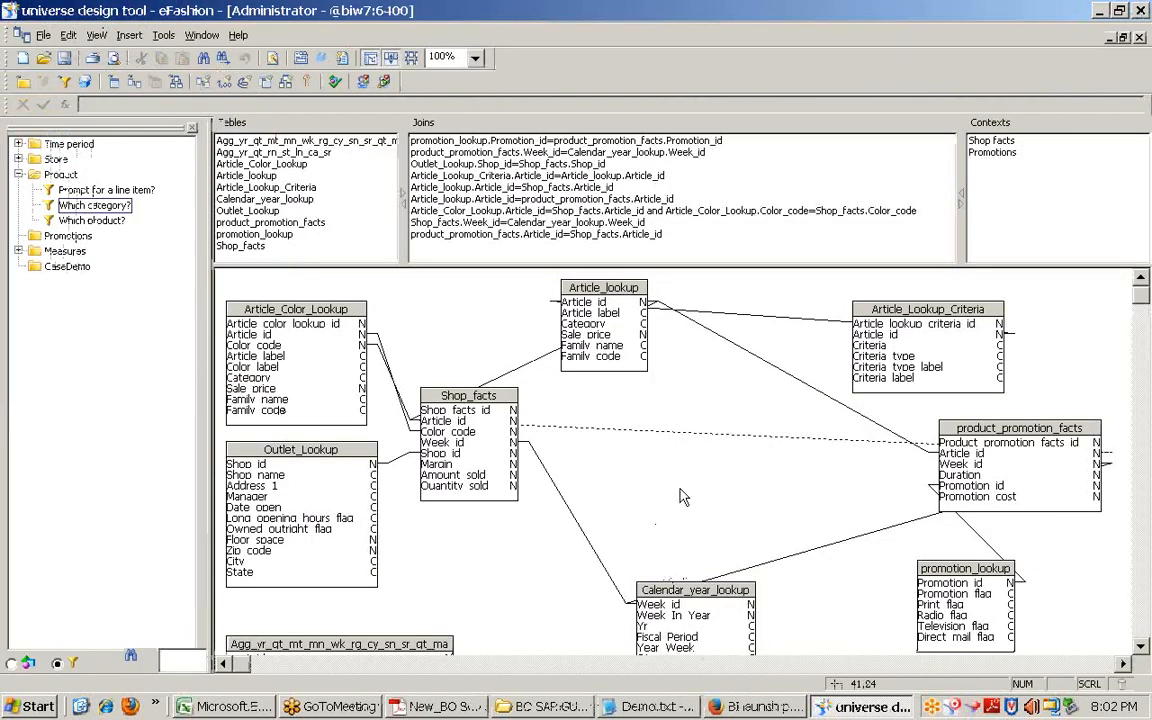
left_click(1099, 10)
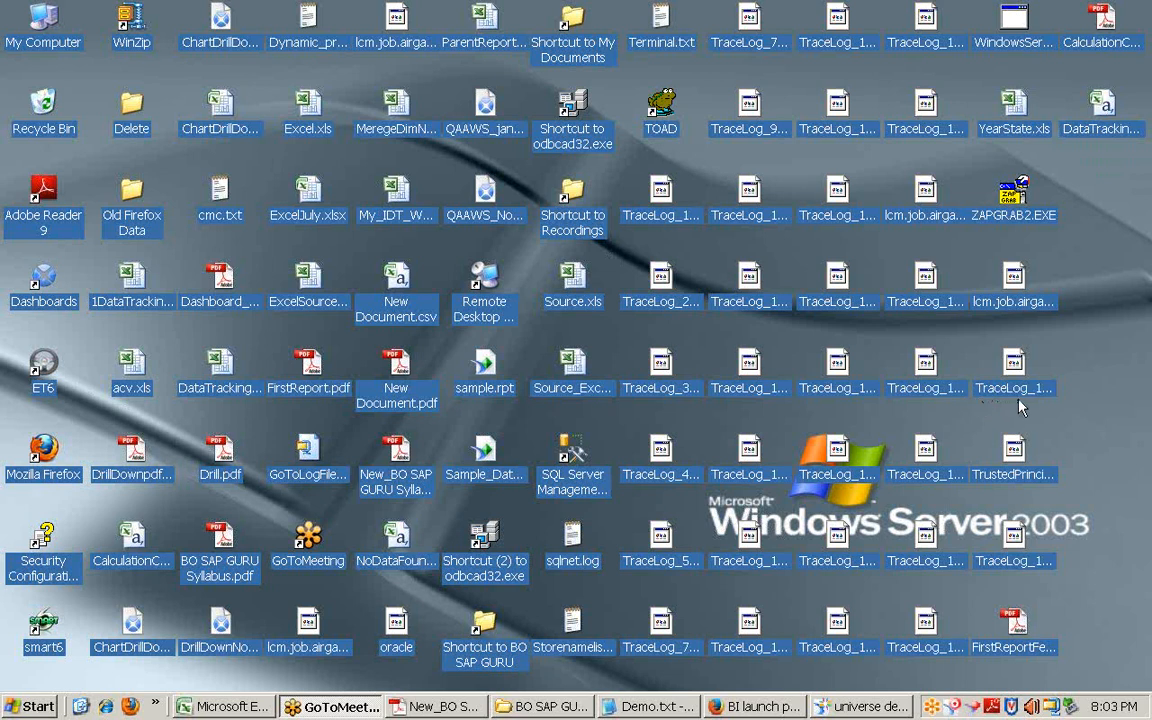
Step: Launch Web Intelligence Rich Client from the SAP BusinessObjects BI platform 4 Client Tools Start menu folder
left_click(22, 705)
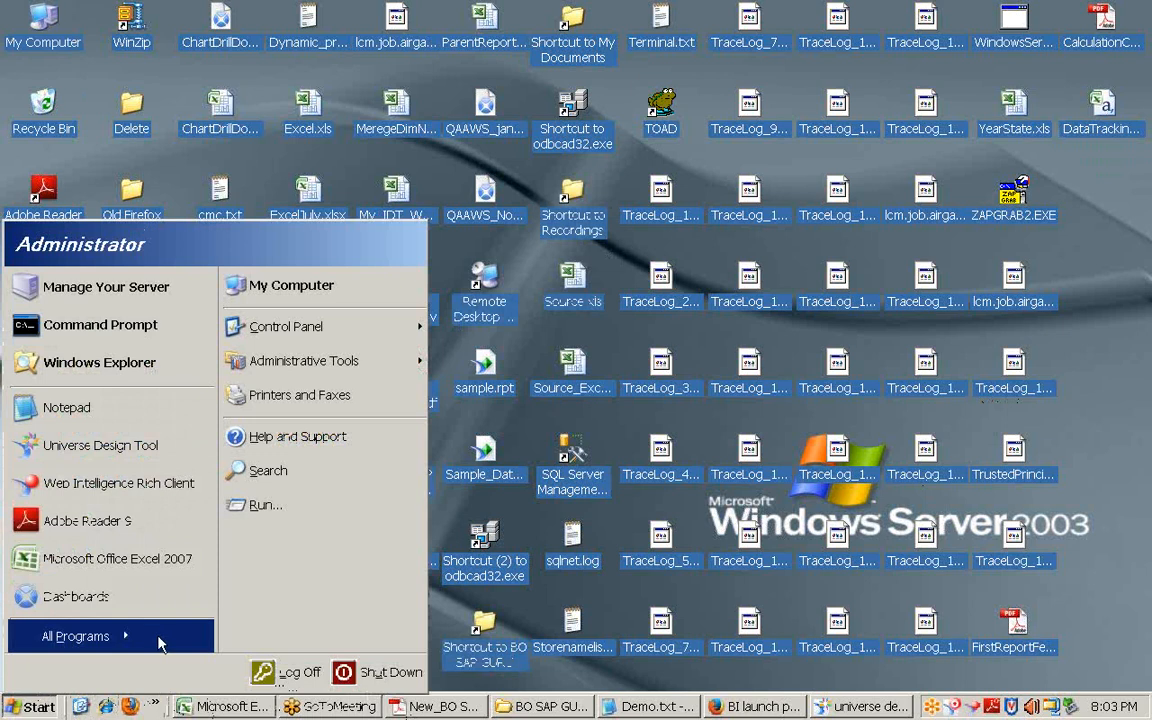
mouse_move(160, 640)
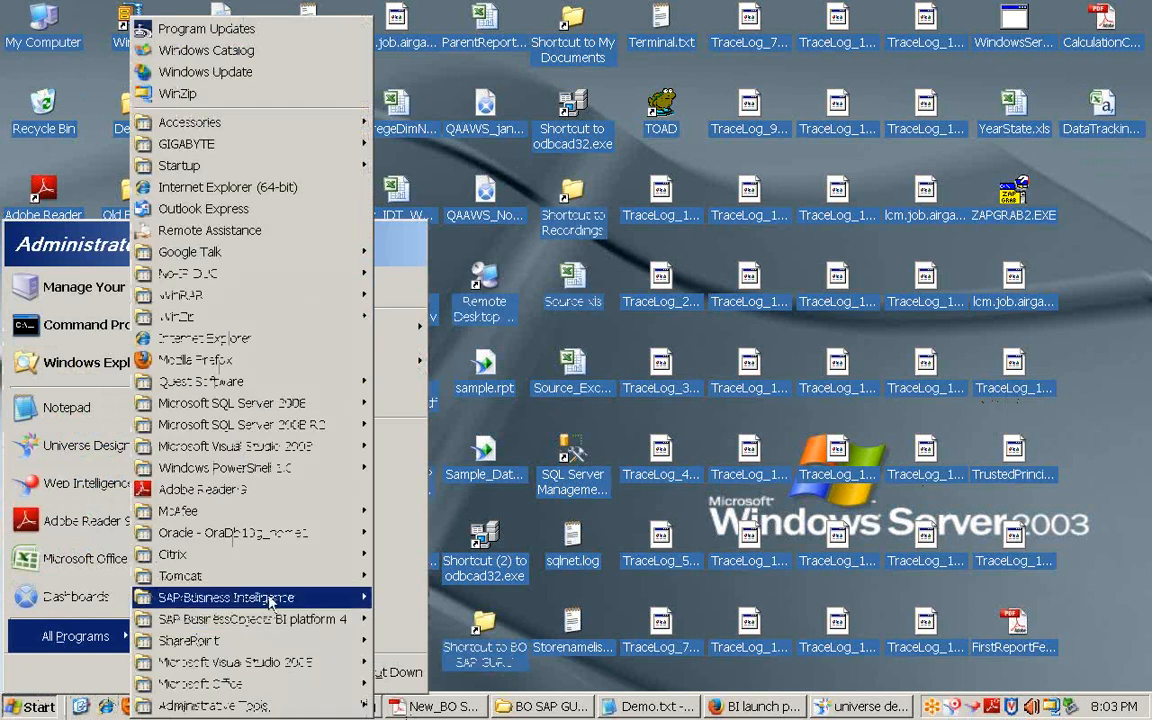
mouse_move(250, 597)
mouse_move(610, 620)
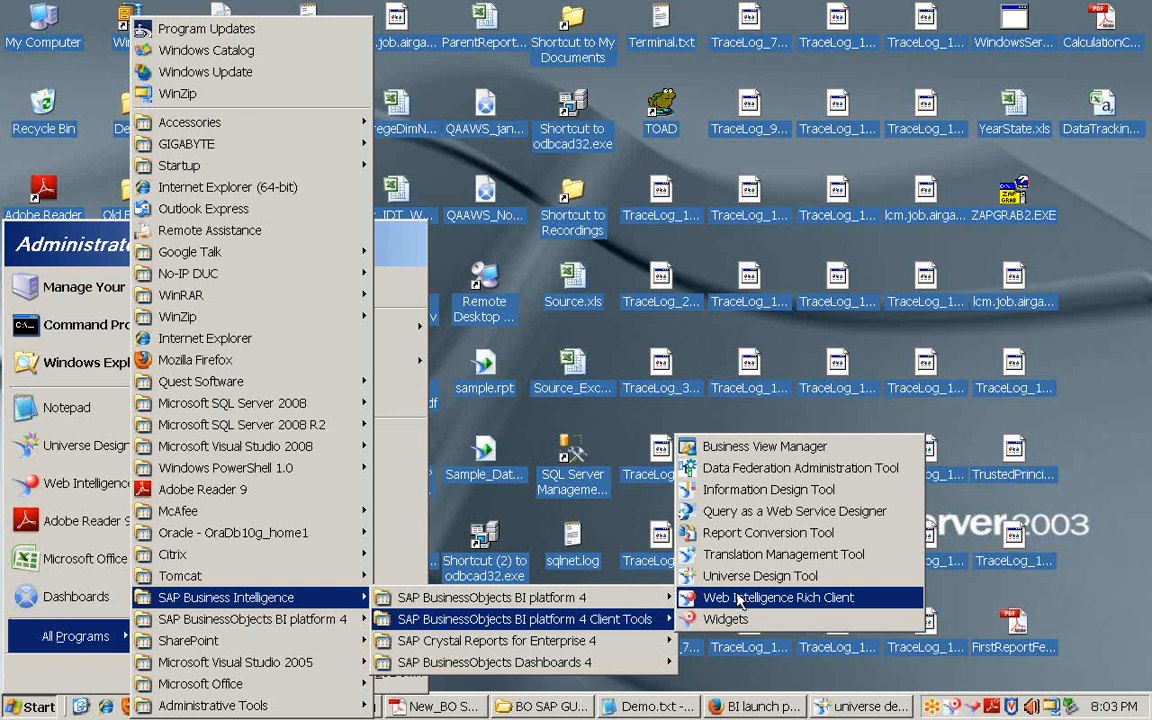
left_click(738, 598)
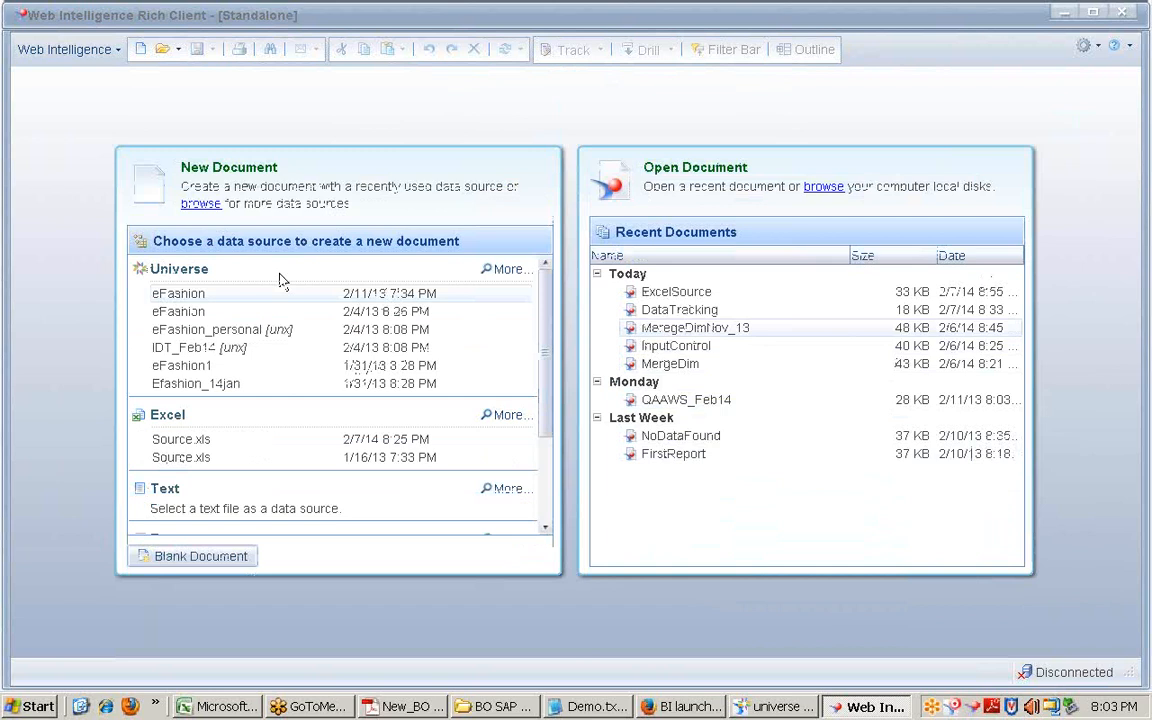
Step: Start a new document with a universe as source, then close the universe list unused
left_click(140, 55)
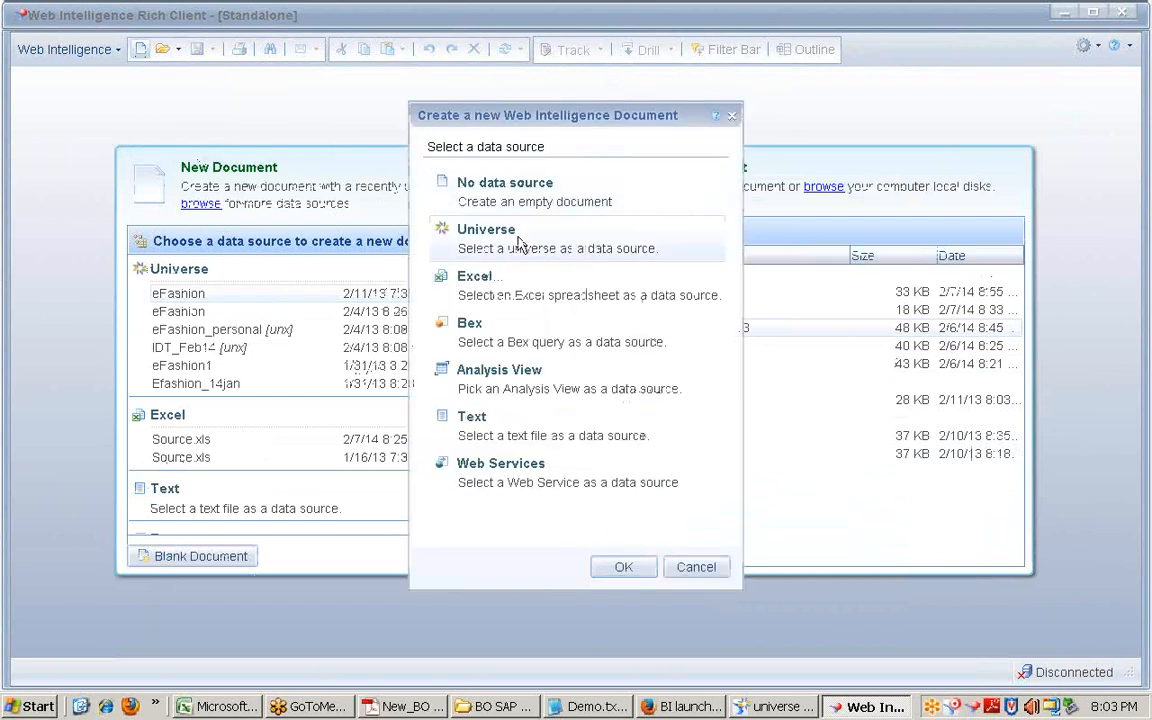
left_click(630, 569)
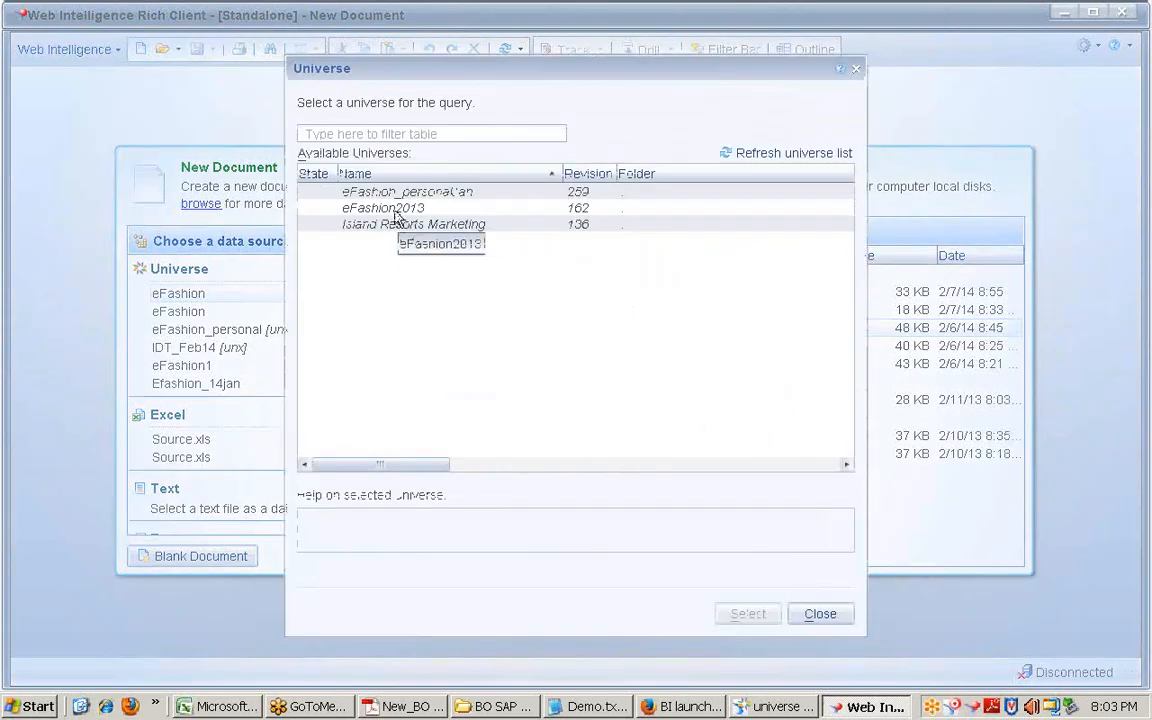
left_click(812, 612)
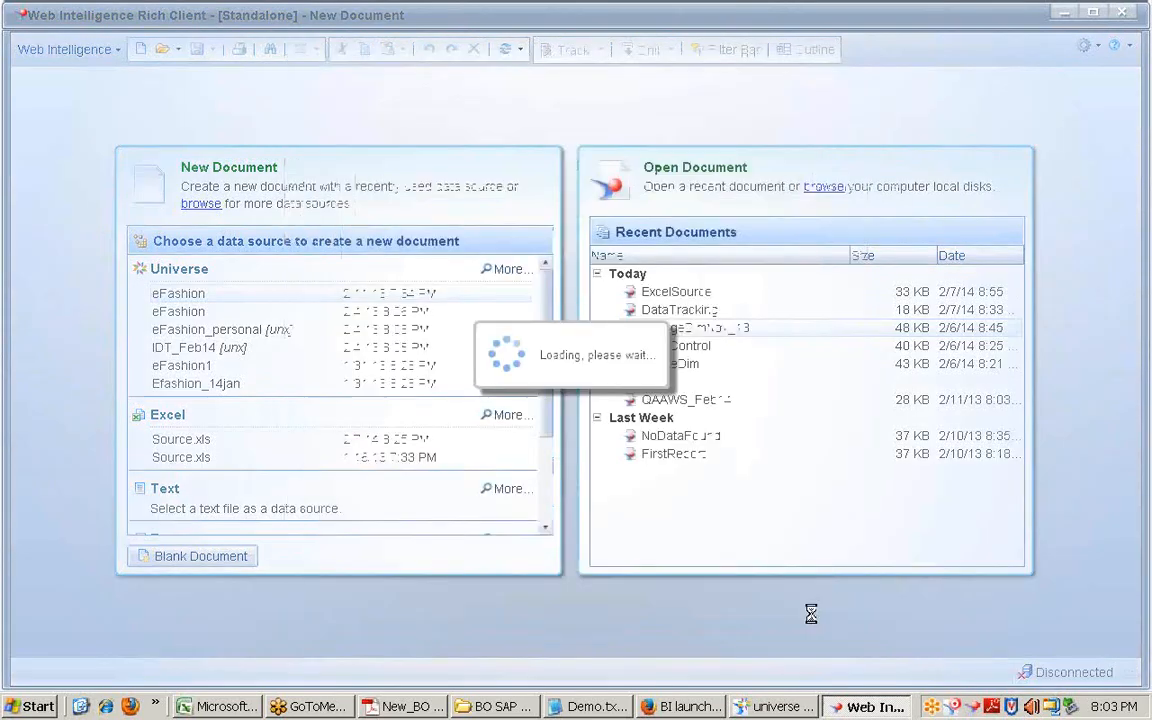
Step: Log in to the BIW7:6400 server and create a new document from the eFashion universe
left_click(64, 48)
left_click(95, 76)
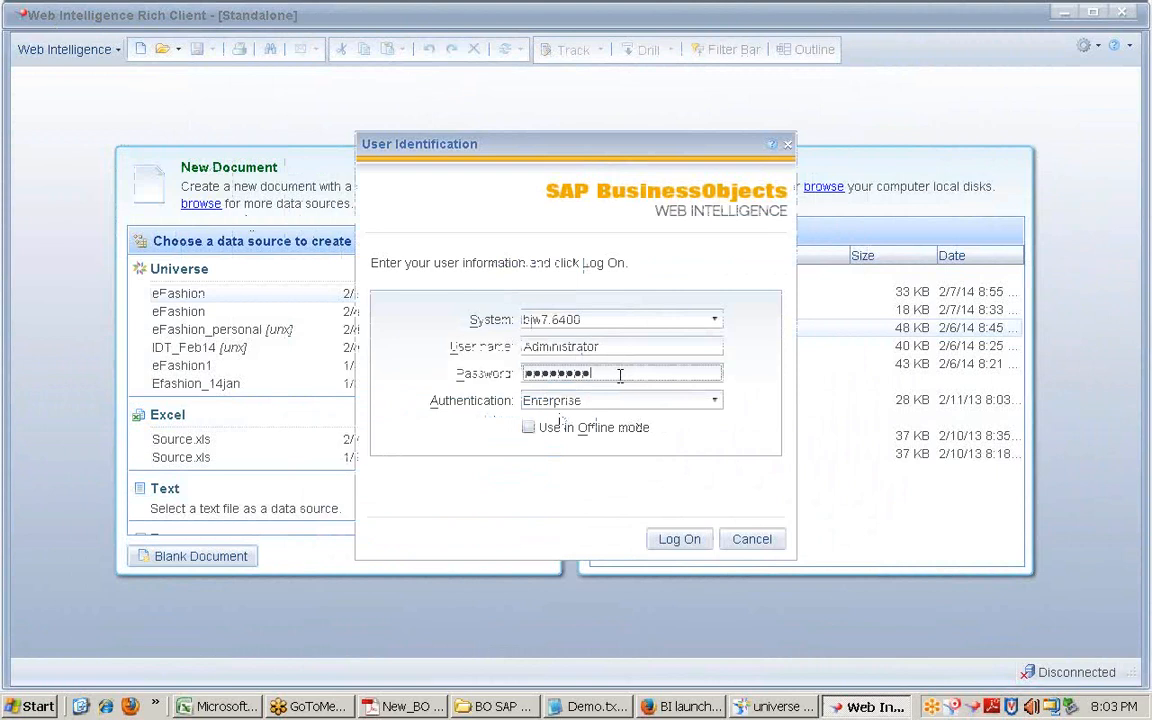
key("Return")
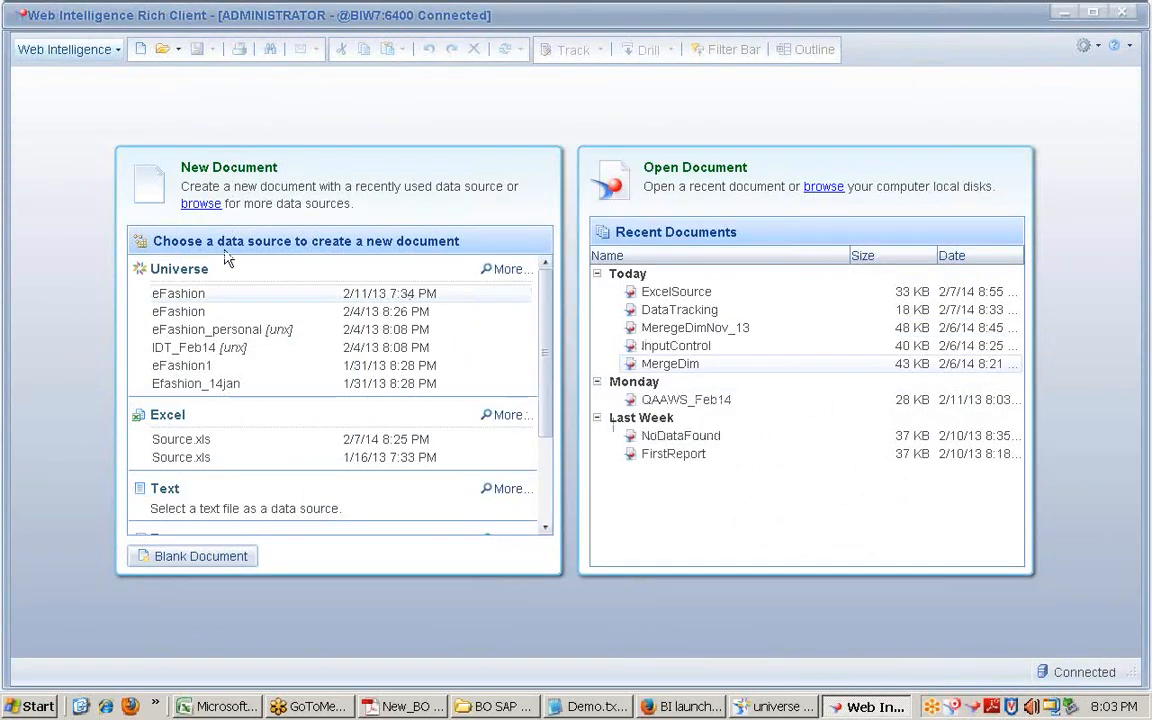
left_click(180, 296)
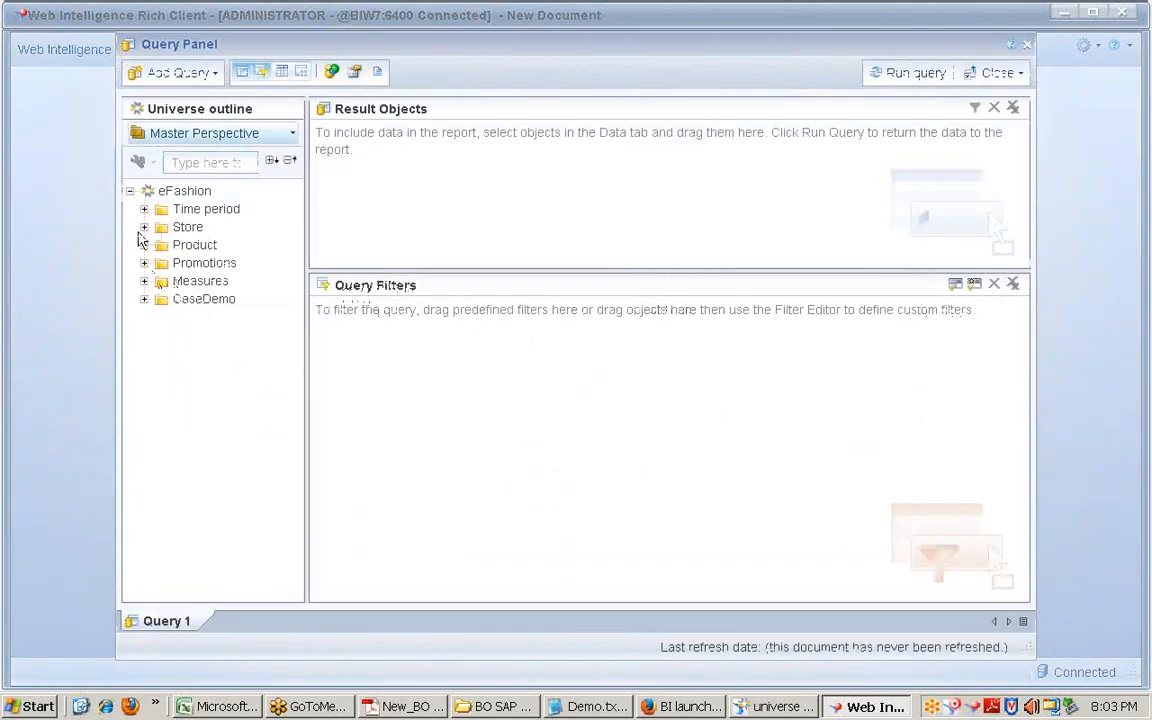
Step: Build a query with State, Year and Sales revenue and run it
left_click(144, 227)
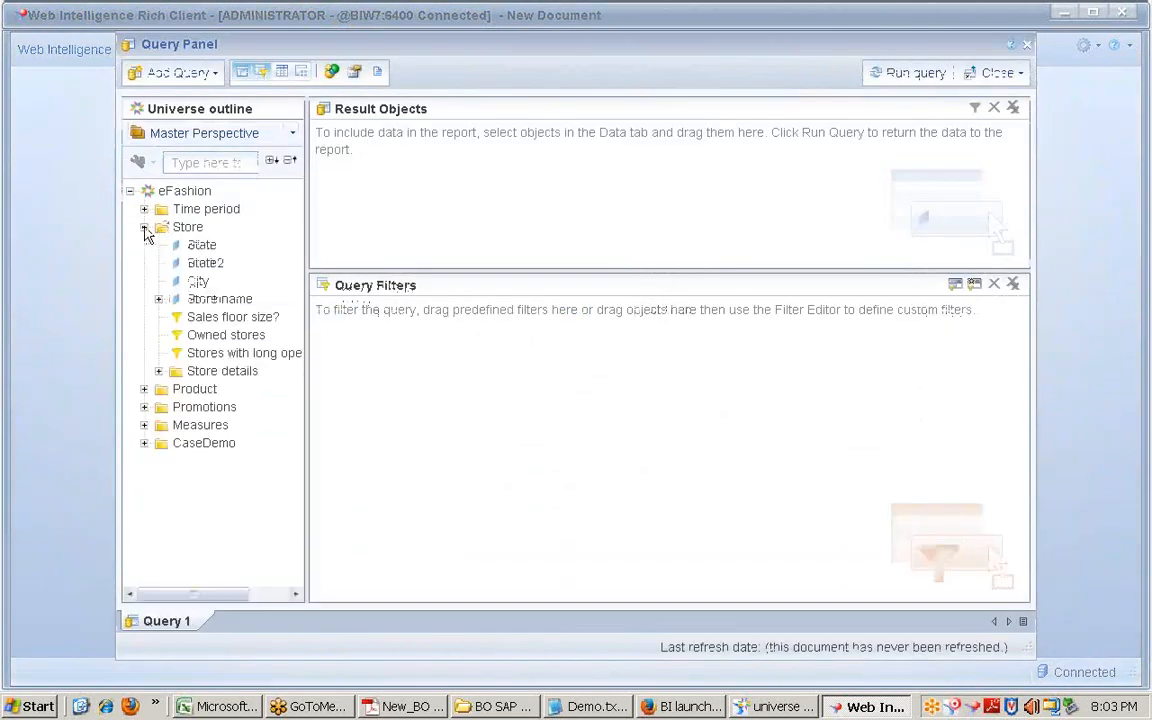
double_click(198, 245)
left_click(144, 209)
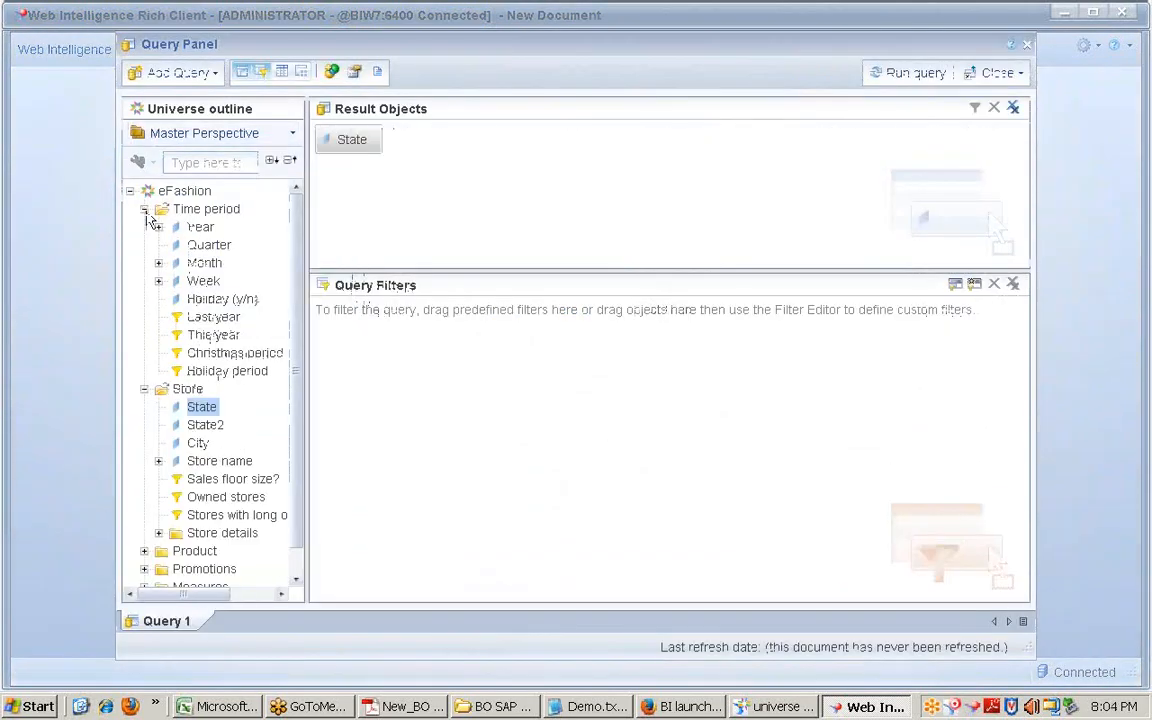
double_click(196, 228)
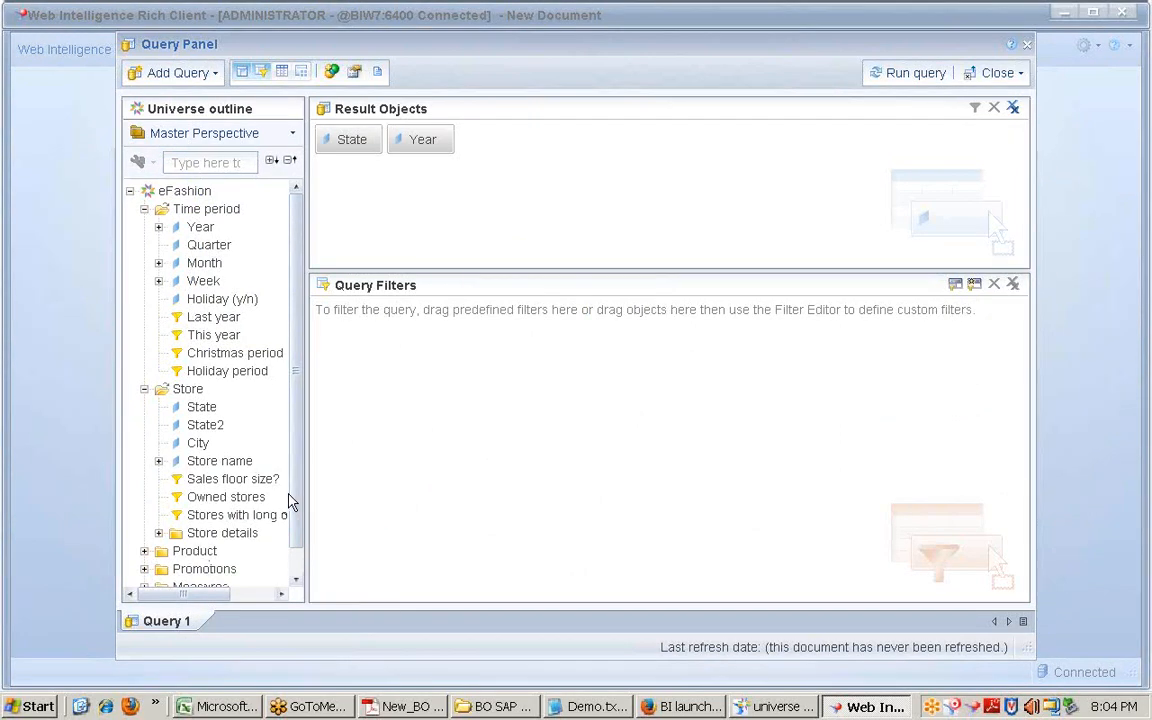
scroll(290, 502, "down", 1)
left_click(144, 558)
left_click(212, 529)
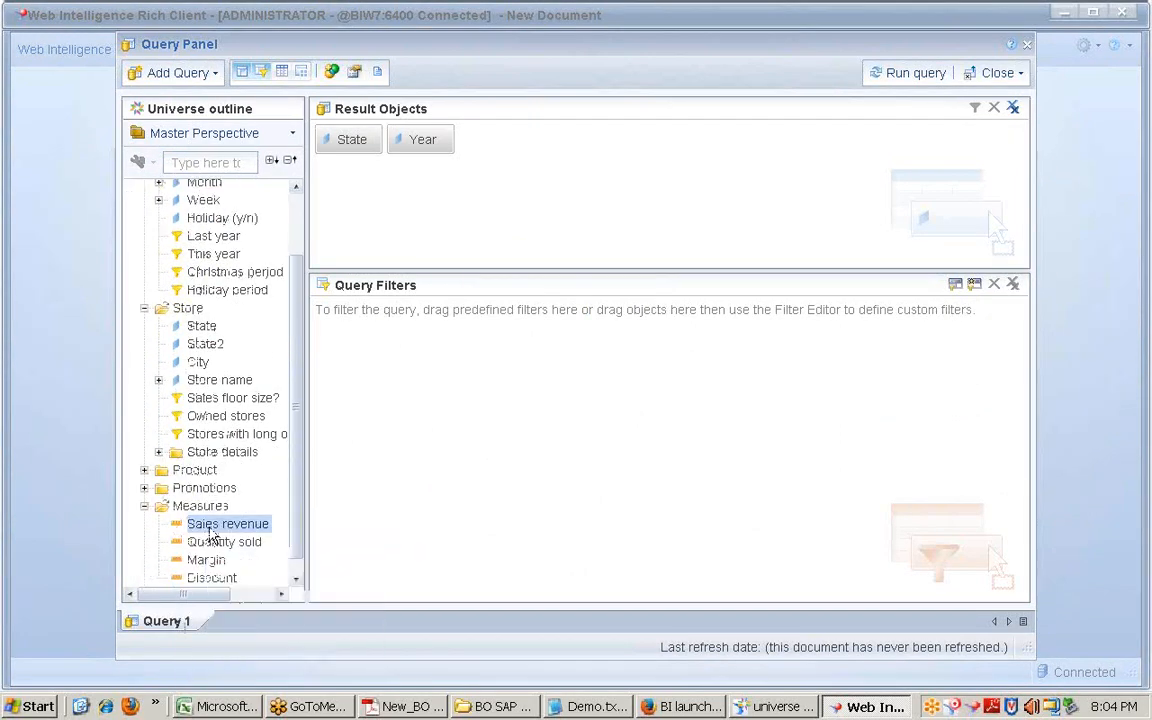
double_click(212, 530)
left_click(907, 72)
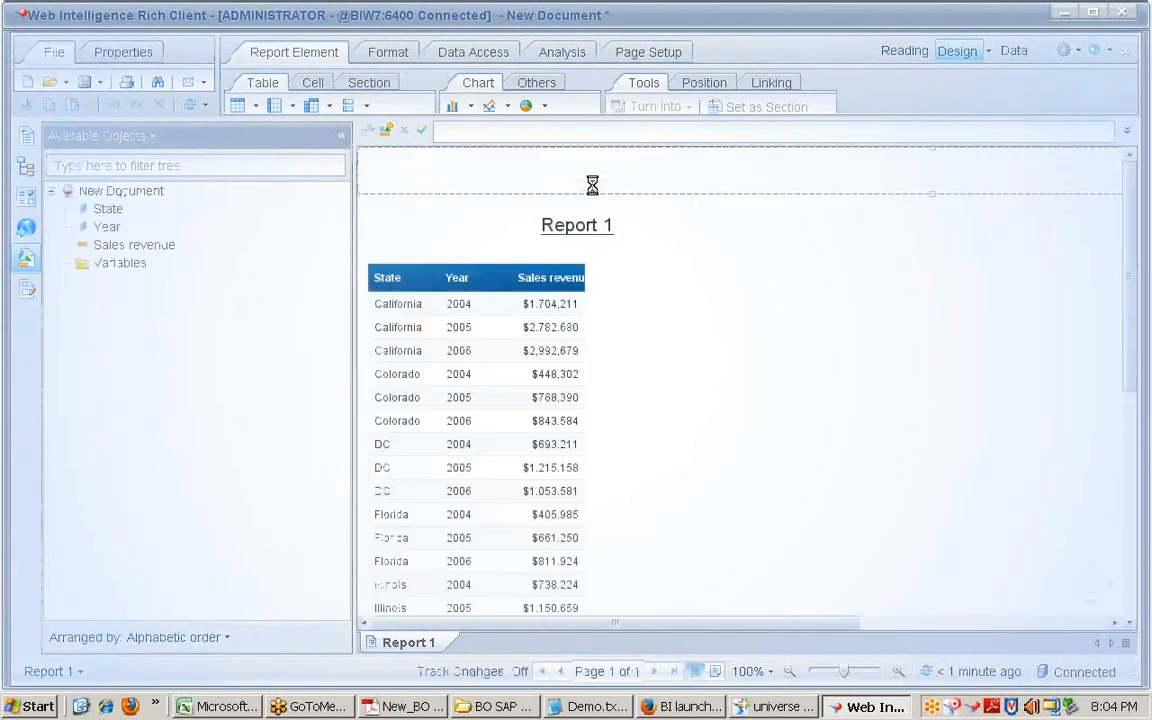
Step: Reopen the query for editing and look at the add-query source list and data preview pane
left_click(480, 52)
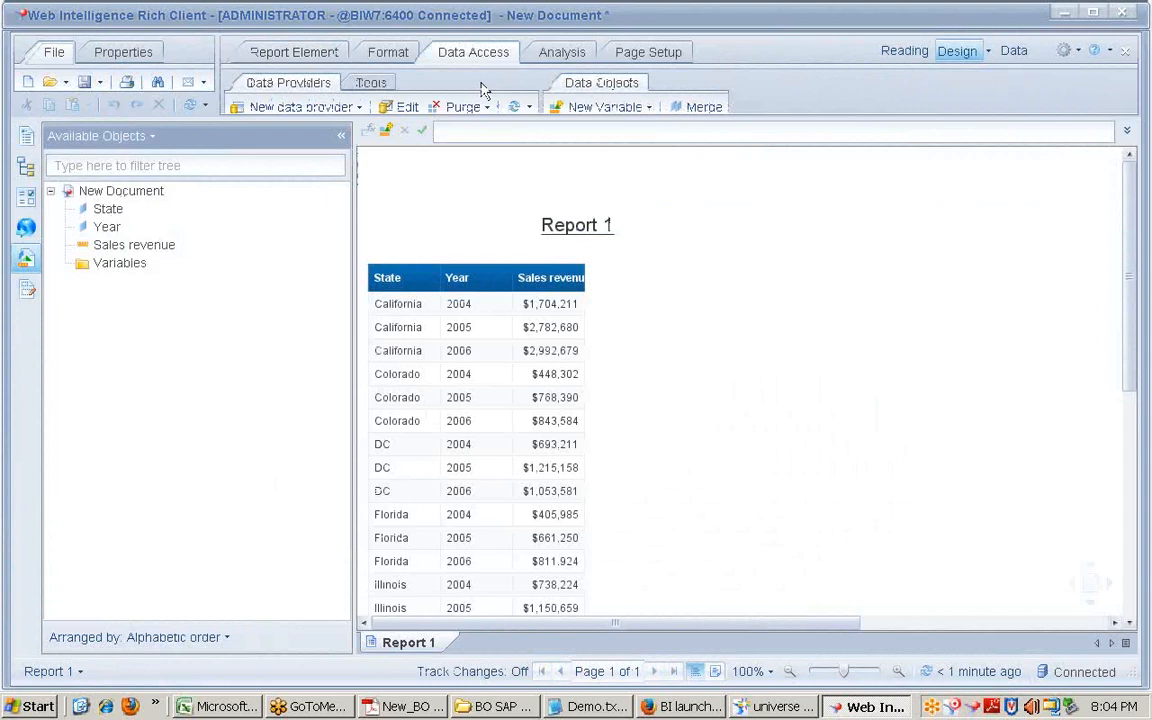
left_click(393, 114)
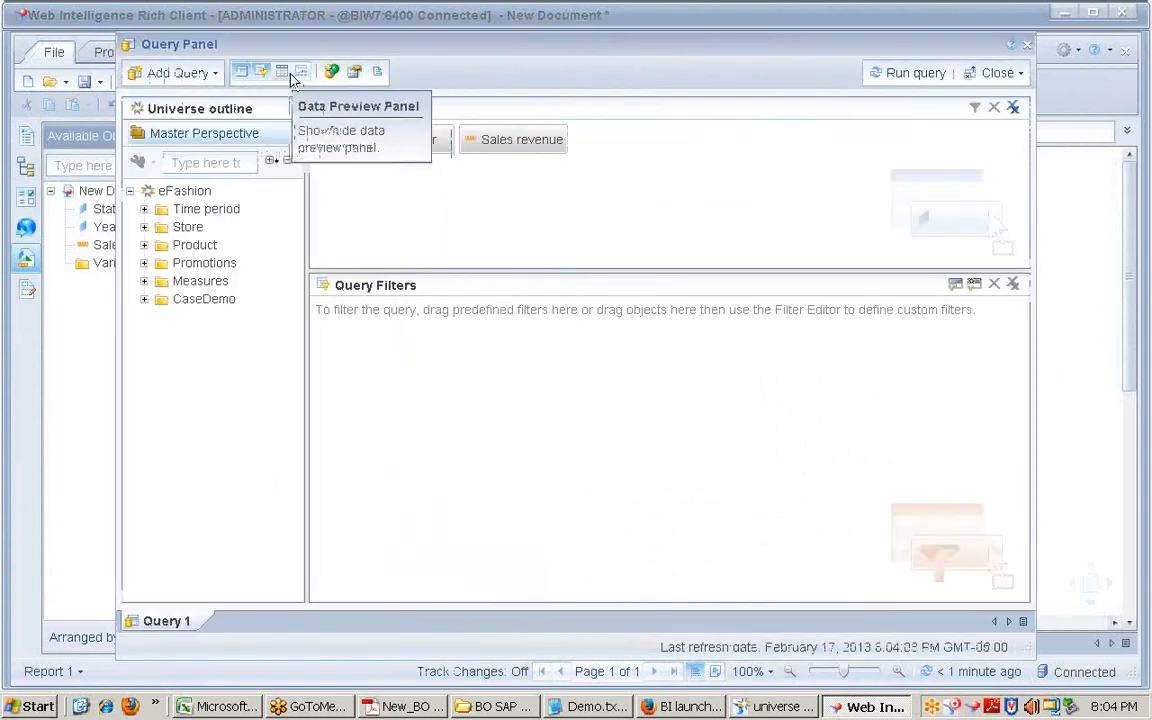
left_click(214, 73)
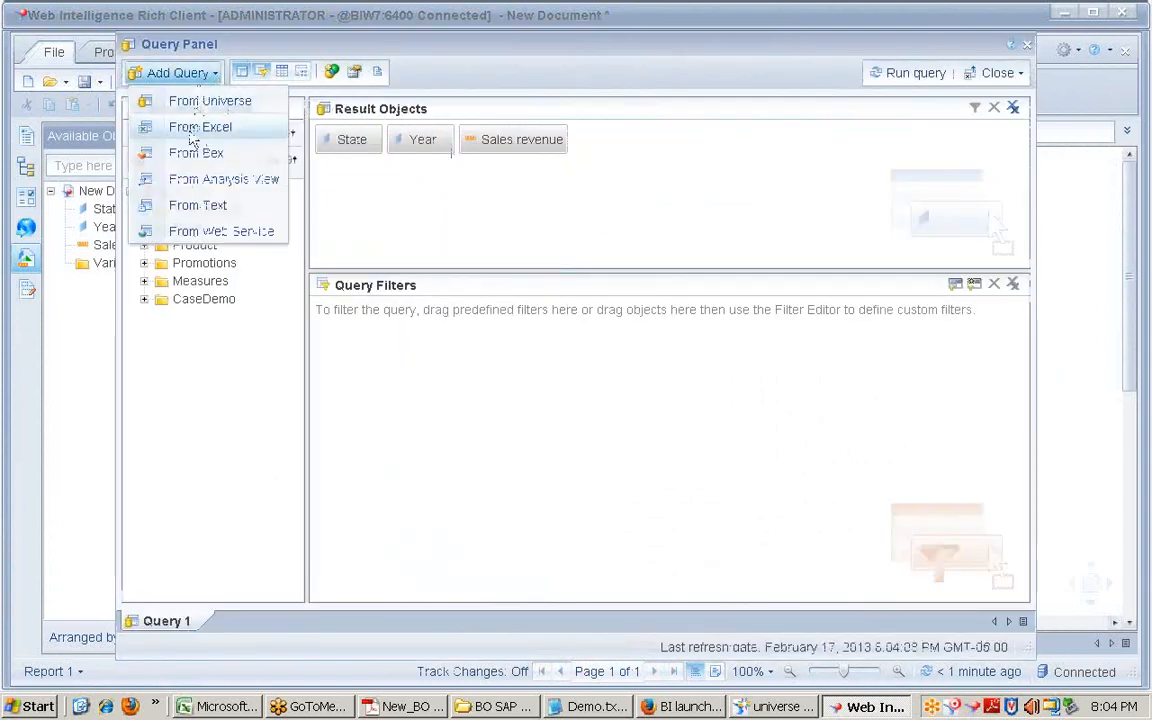
left_click(297, 322)
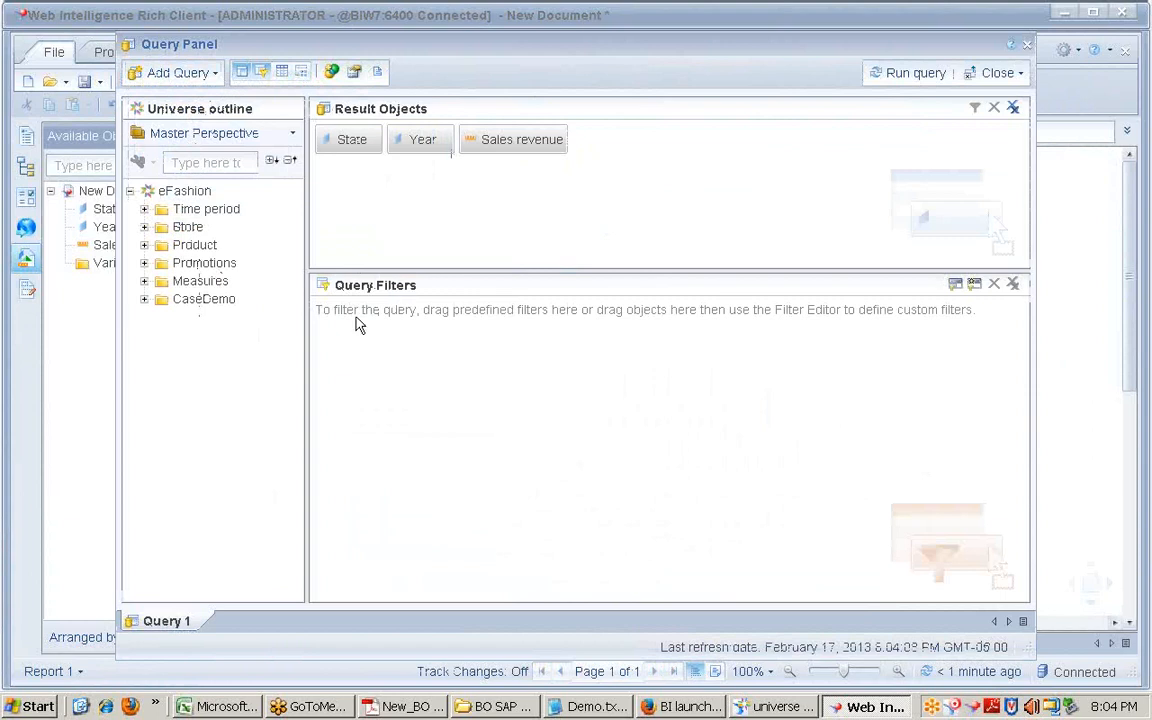
left_click(281, 71)
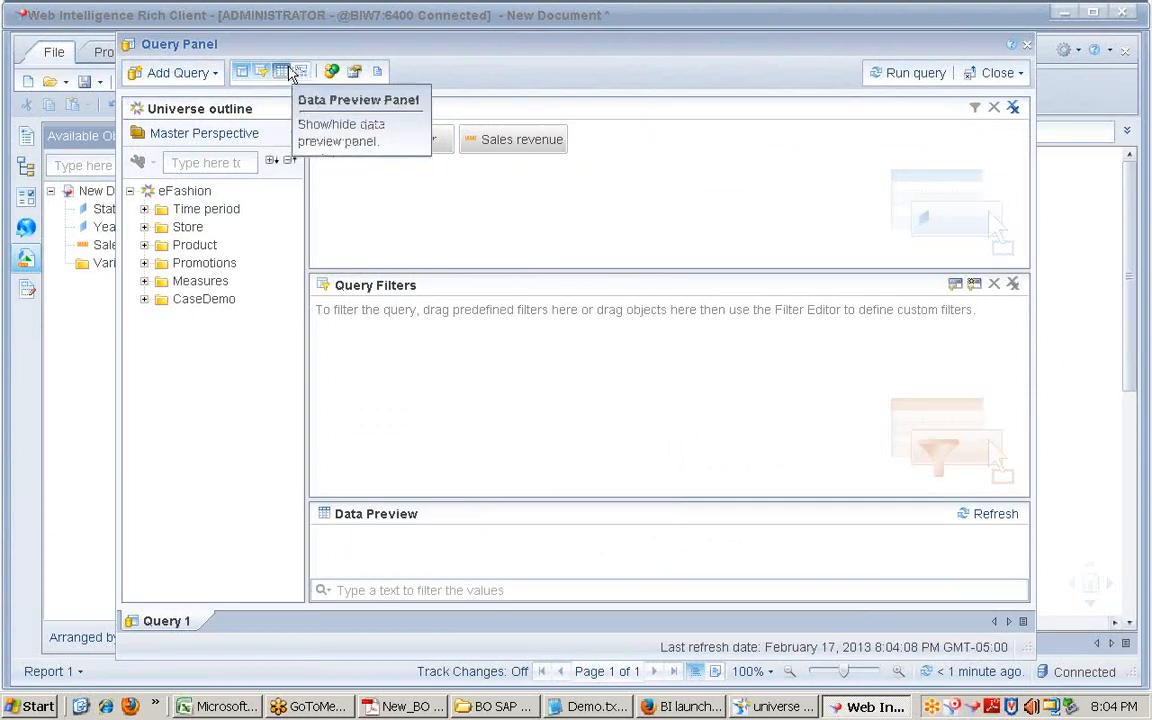
left_click(281, 71)
Step: Add a combined query set to Minus, view its SQL, run it and dismiss the no-data warning
left_click(330, 72)
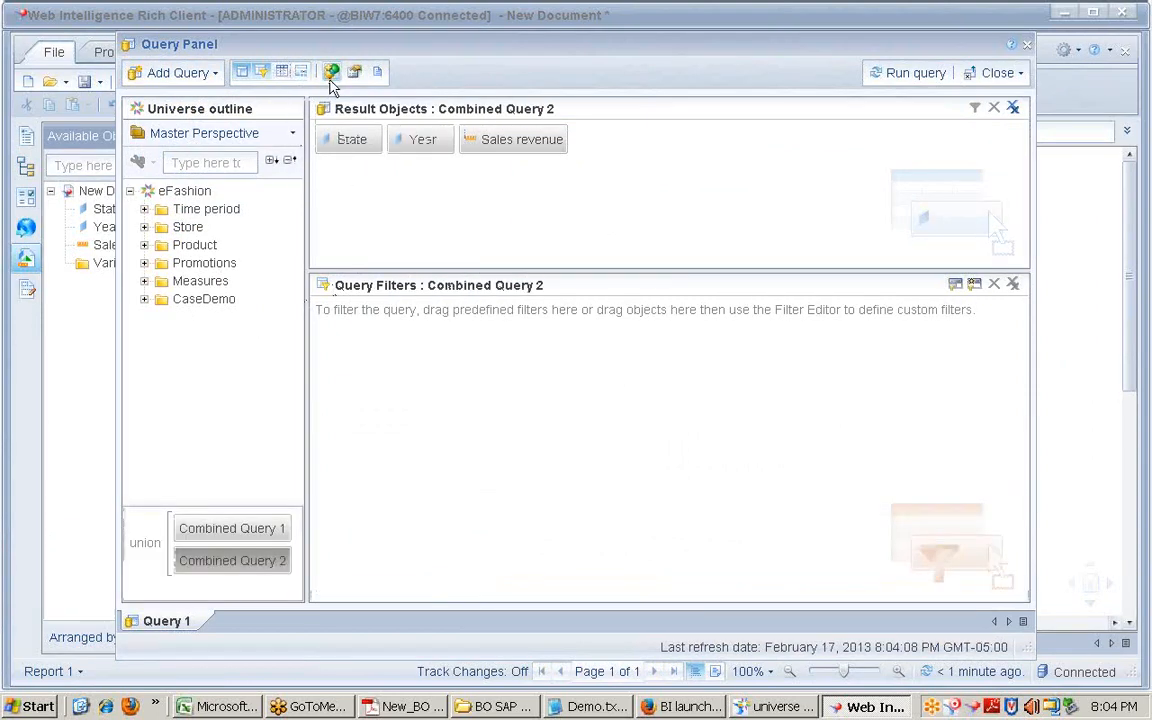
left_click(152, 556)
left_click(152, 556)
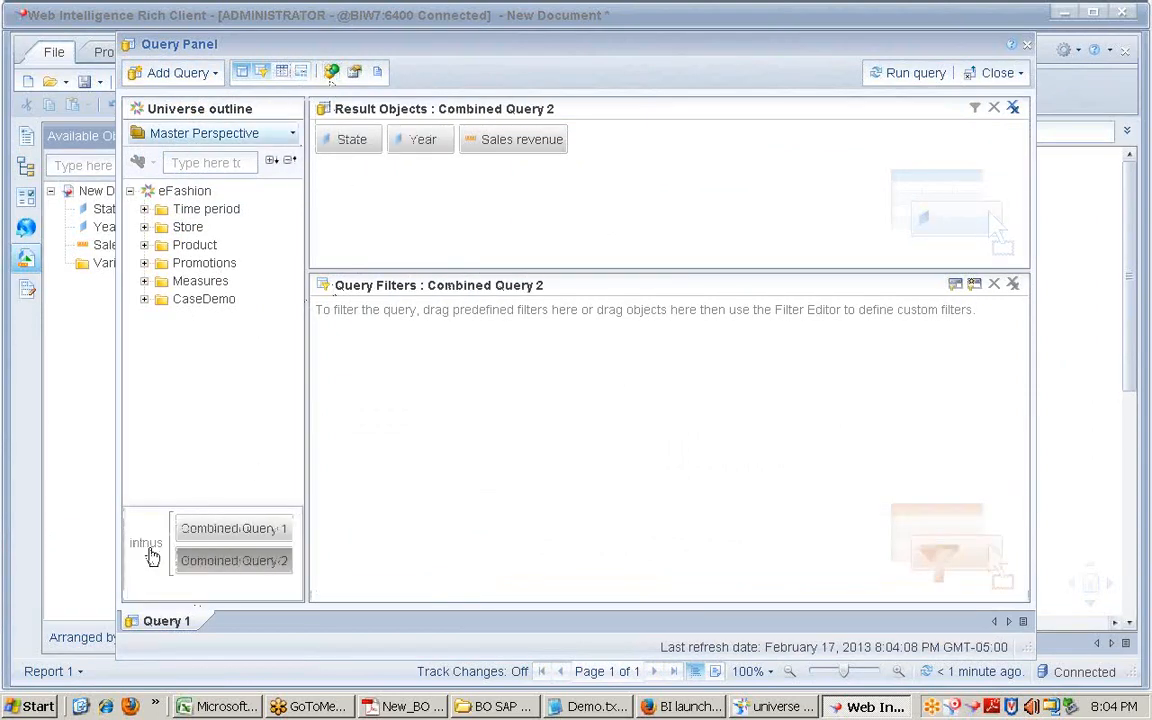
left_click(377, 75)
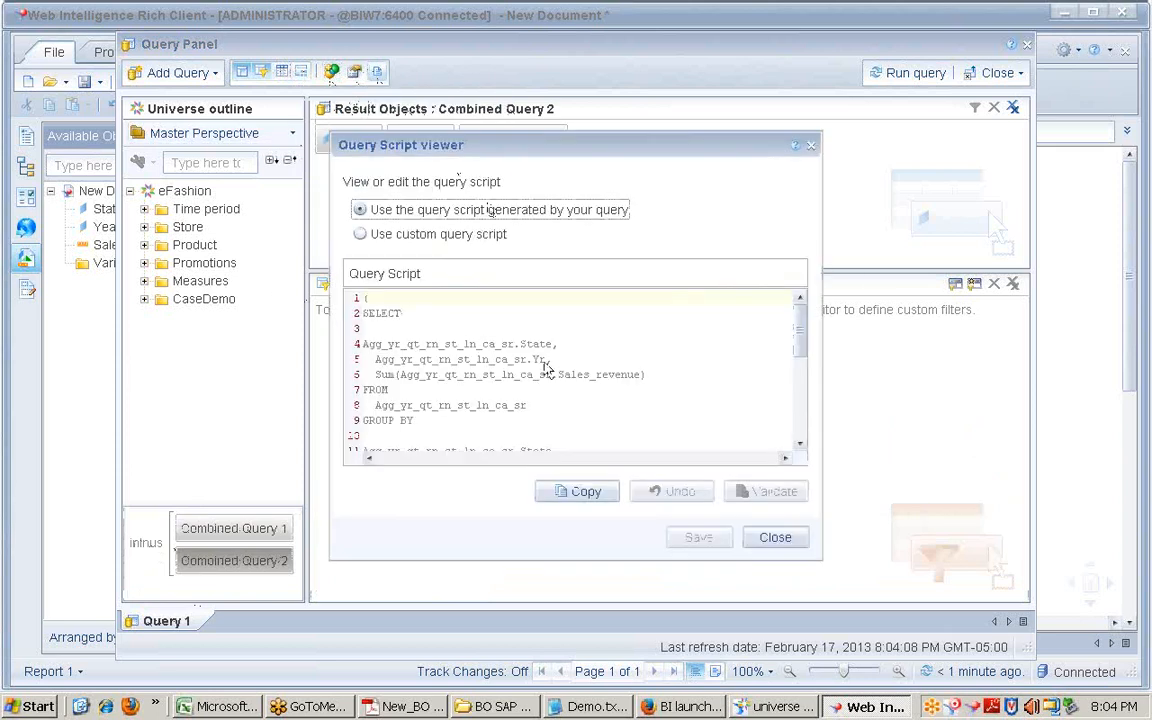
left_click(775, 537)
left_click(915, 73)
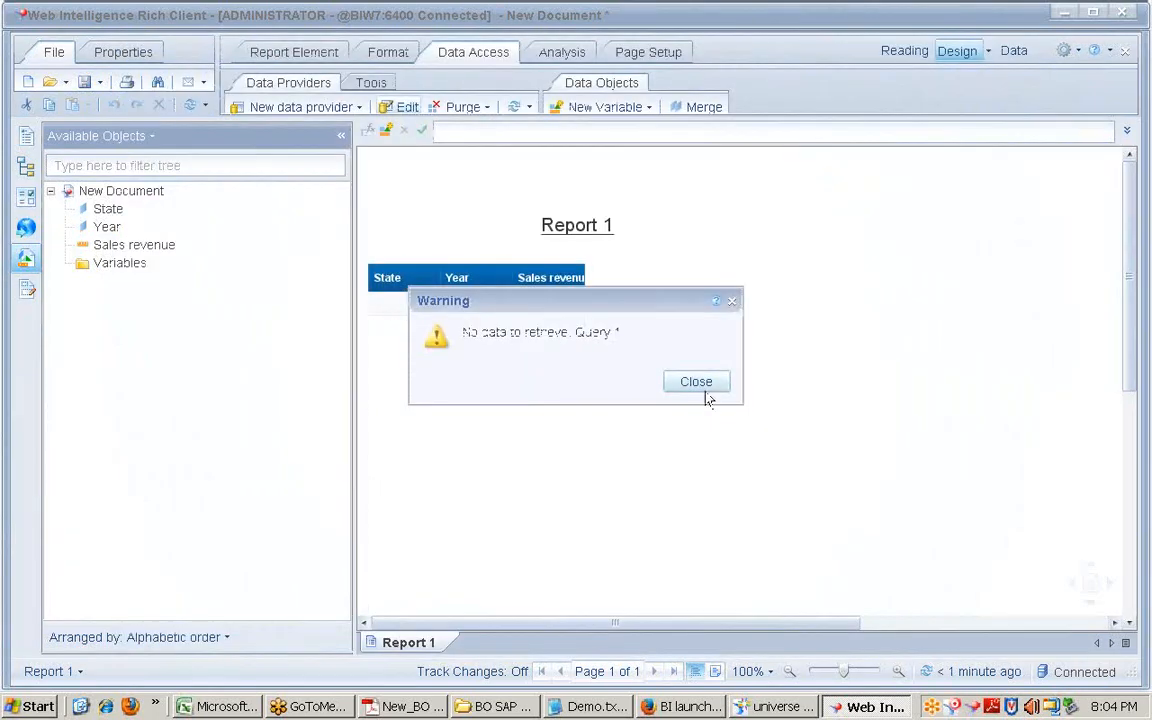
left_click(703, 387)
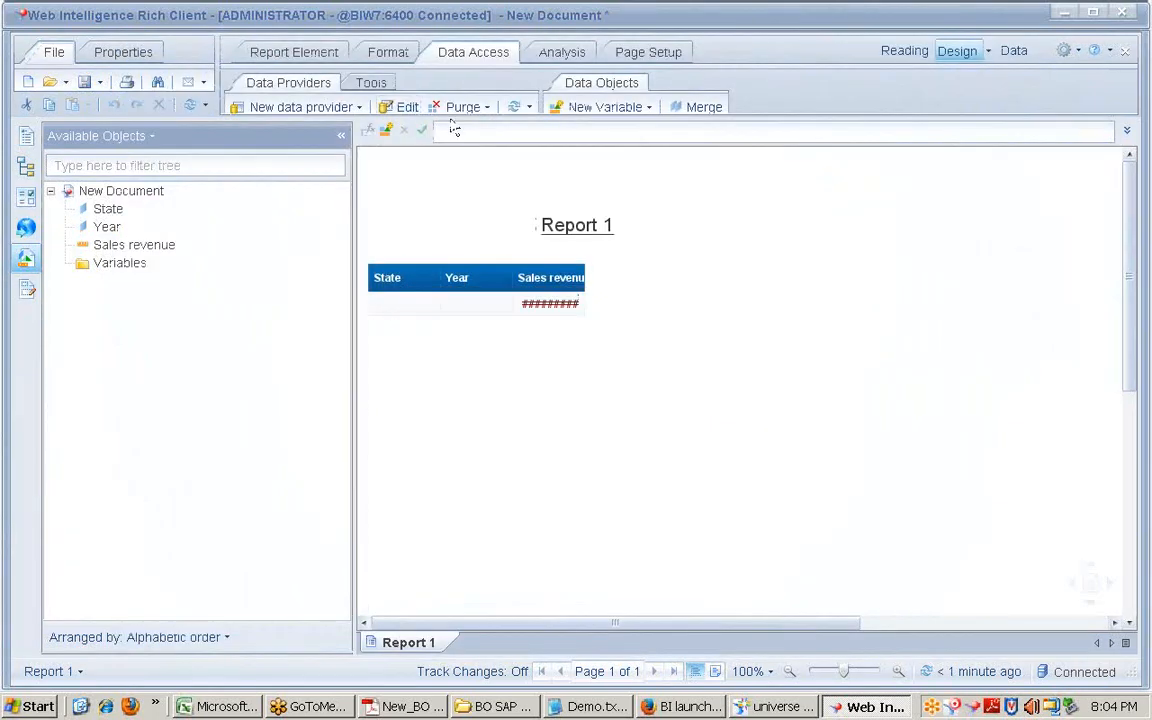
Step: Delete Combined Query 2 and rerun the query to load the State, Year and Sales revenue table
left_click(407, 107)
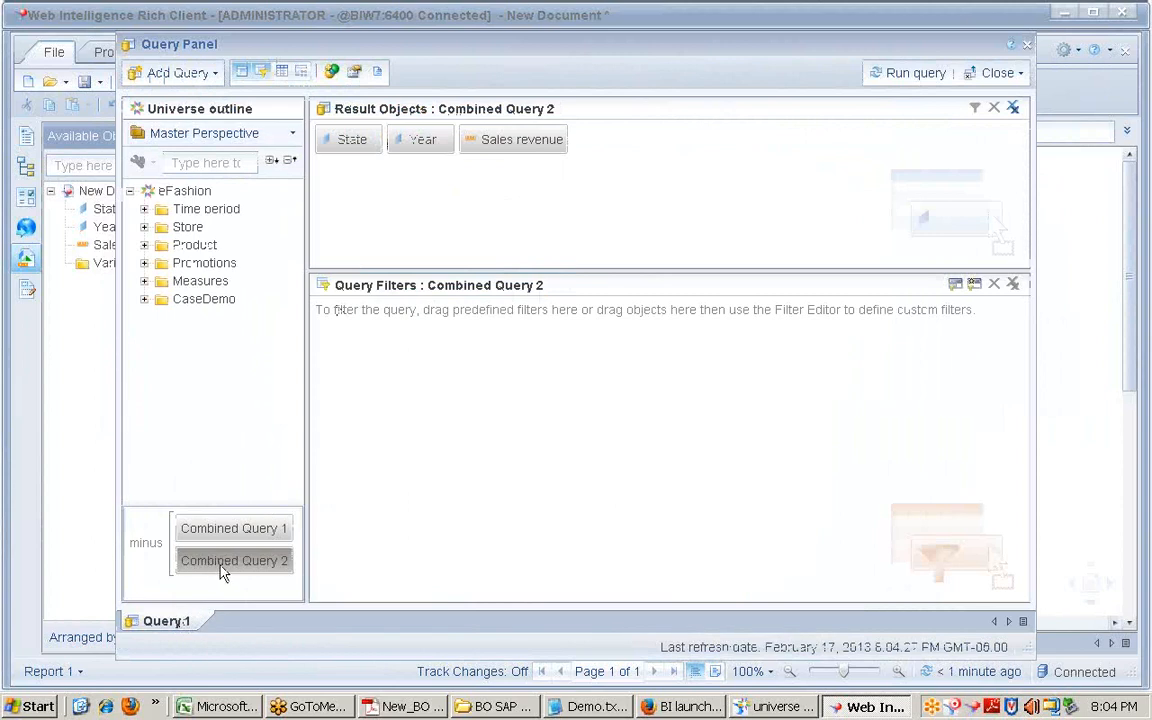
key("Delete")
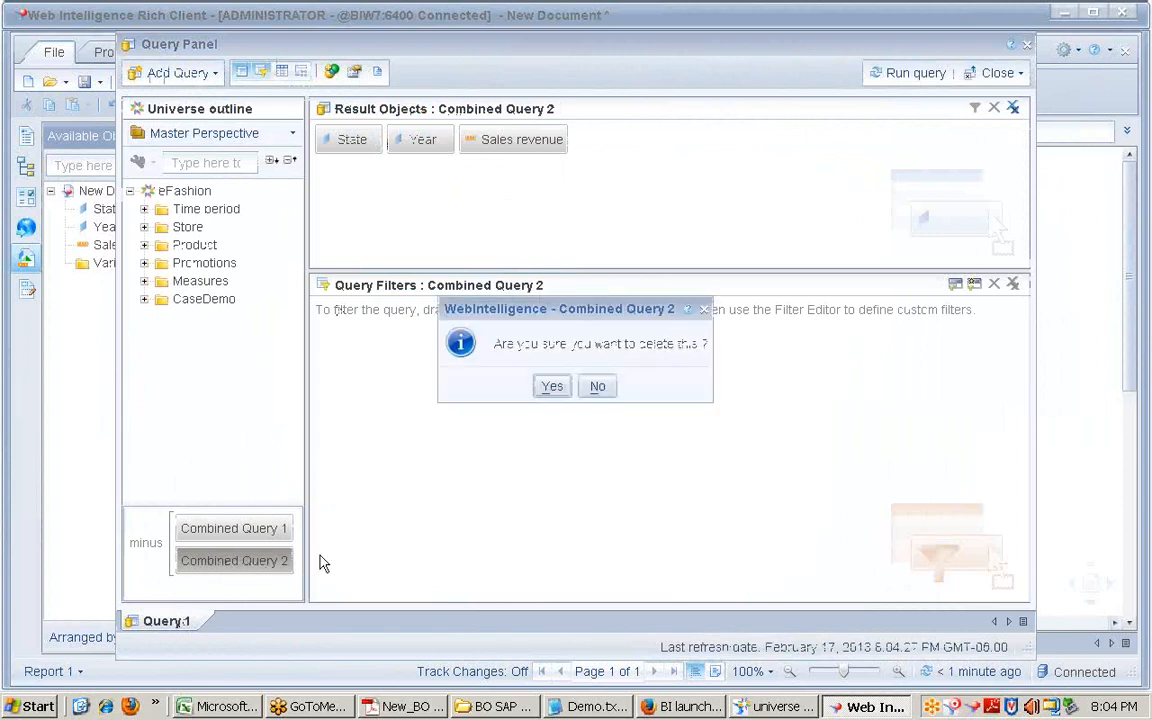
left_click(546, 389)
left_click(903, 74)
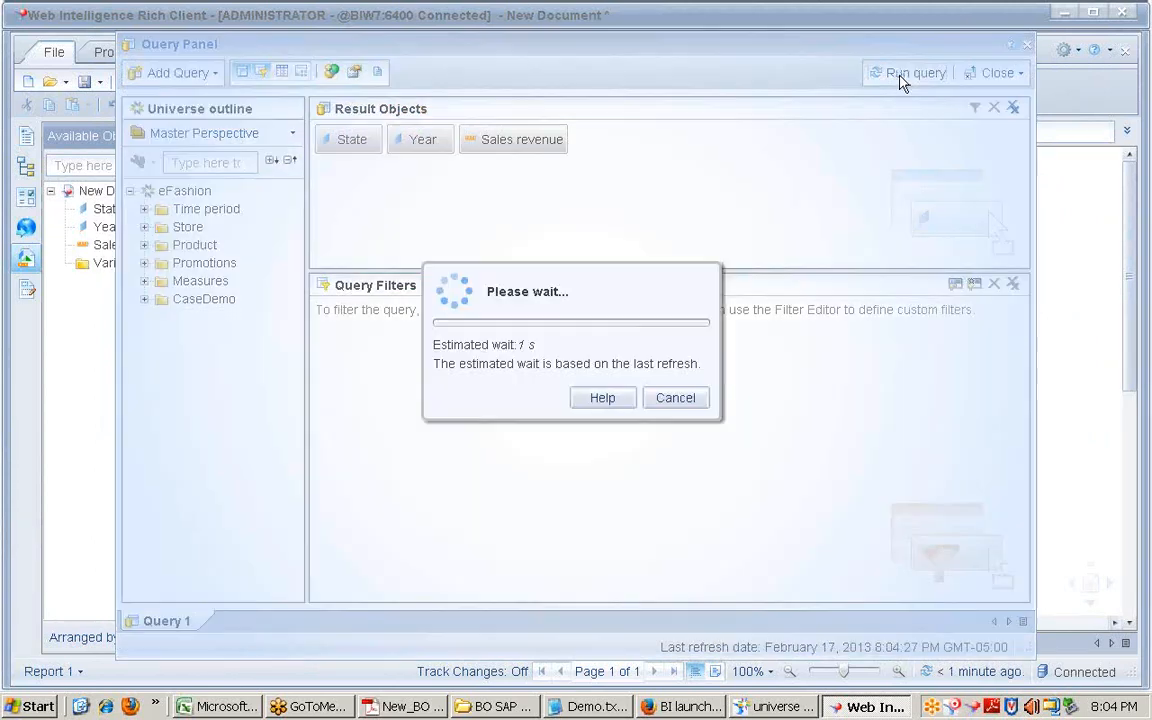
left_click(398, 303)
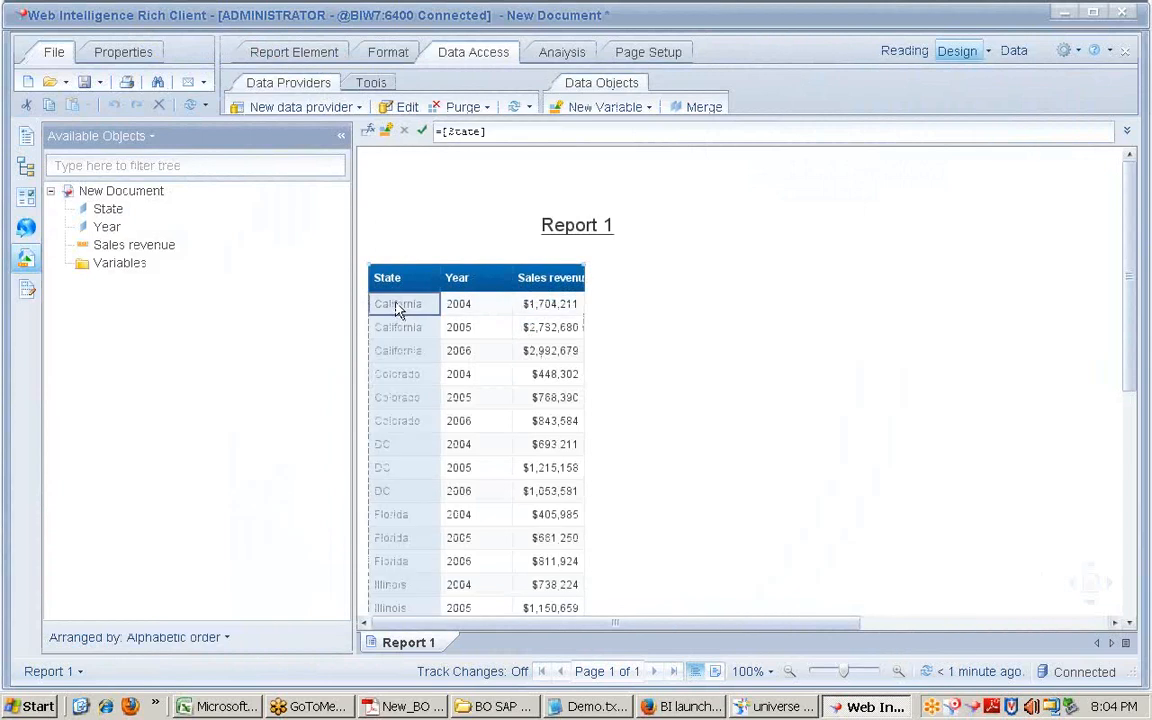
Step: View the Report Element, Format, Data Access and Analysis tools, cancelling a new input control
left_click(293, 52)
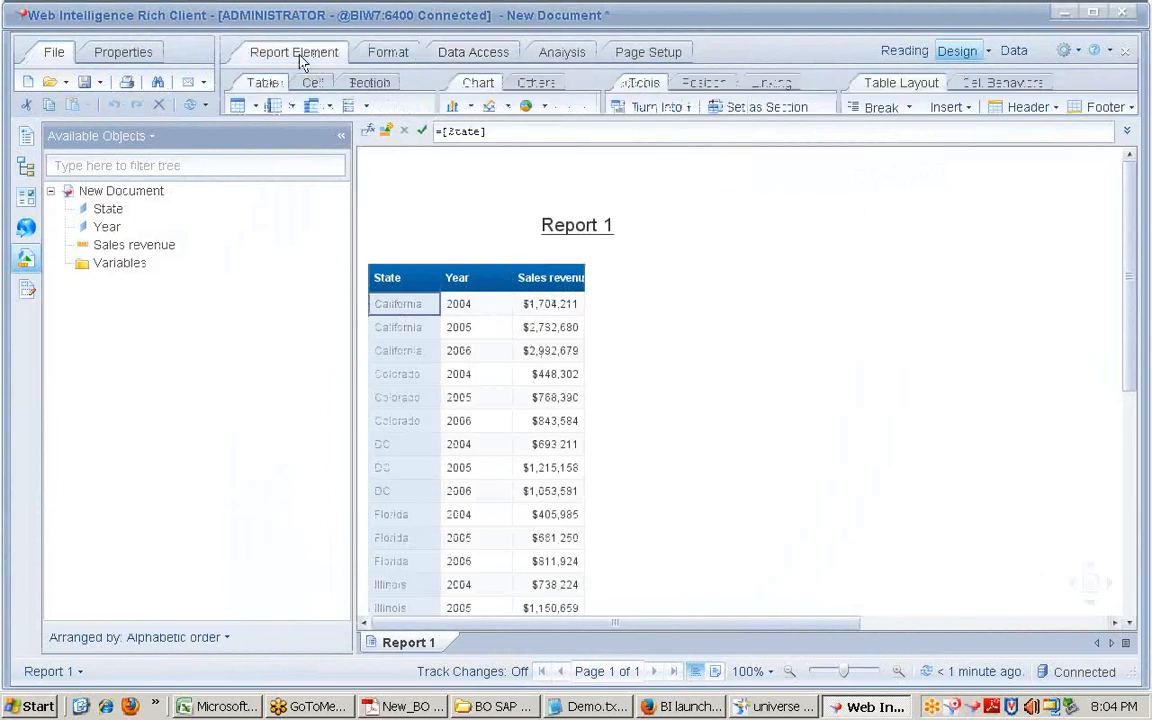
left_click(385, 55)
left_click(470, 55)
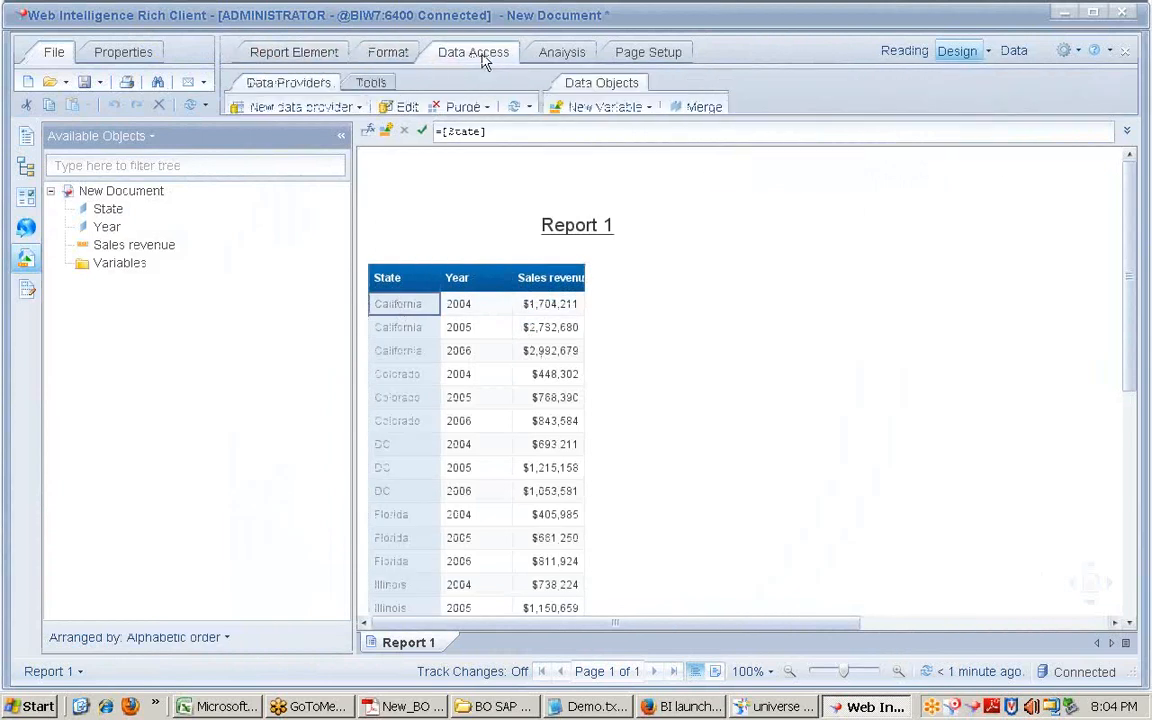
left_click(574, 58)
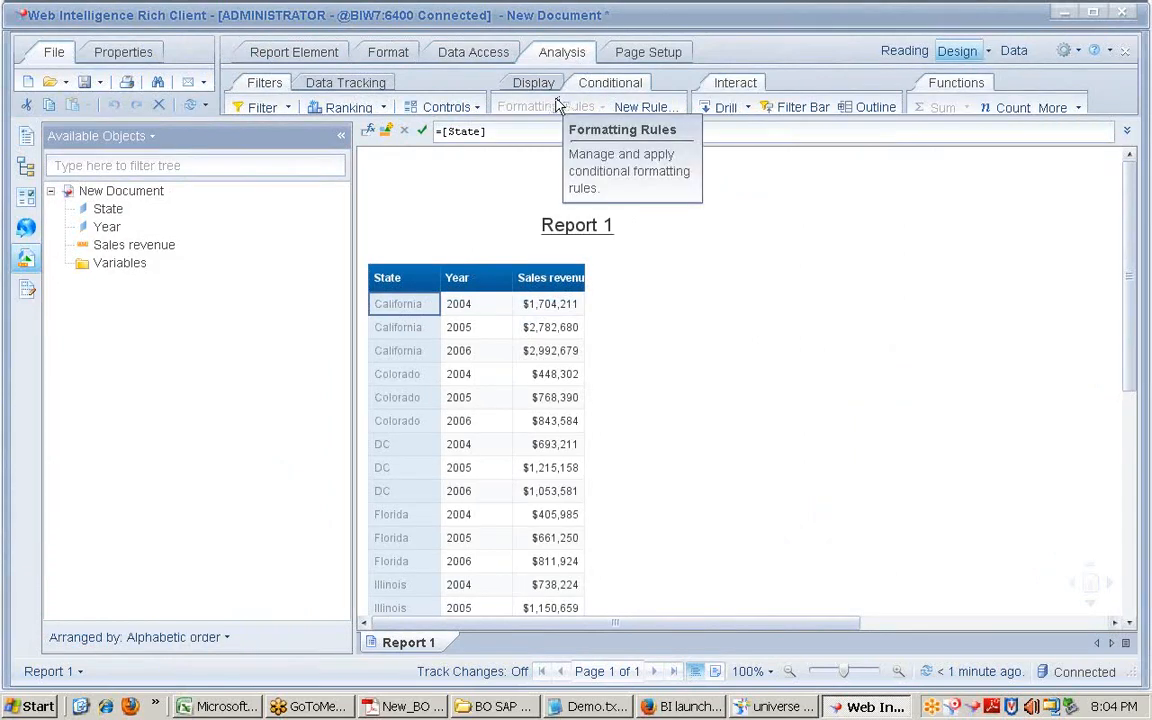
left_click(474, 110)
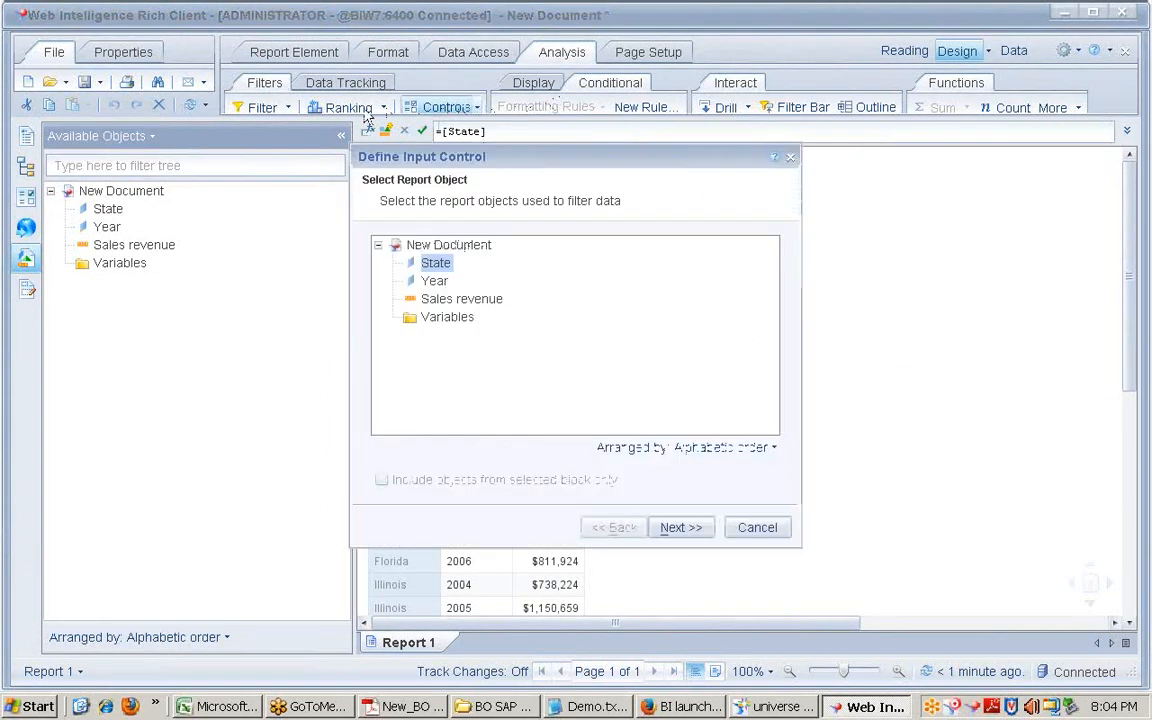
left_click(759, 527)
Step: Cycle through the Page Setup, Analysis, Data Access, Format and Report Element toolbars
left_click(600, 56)
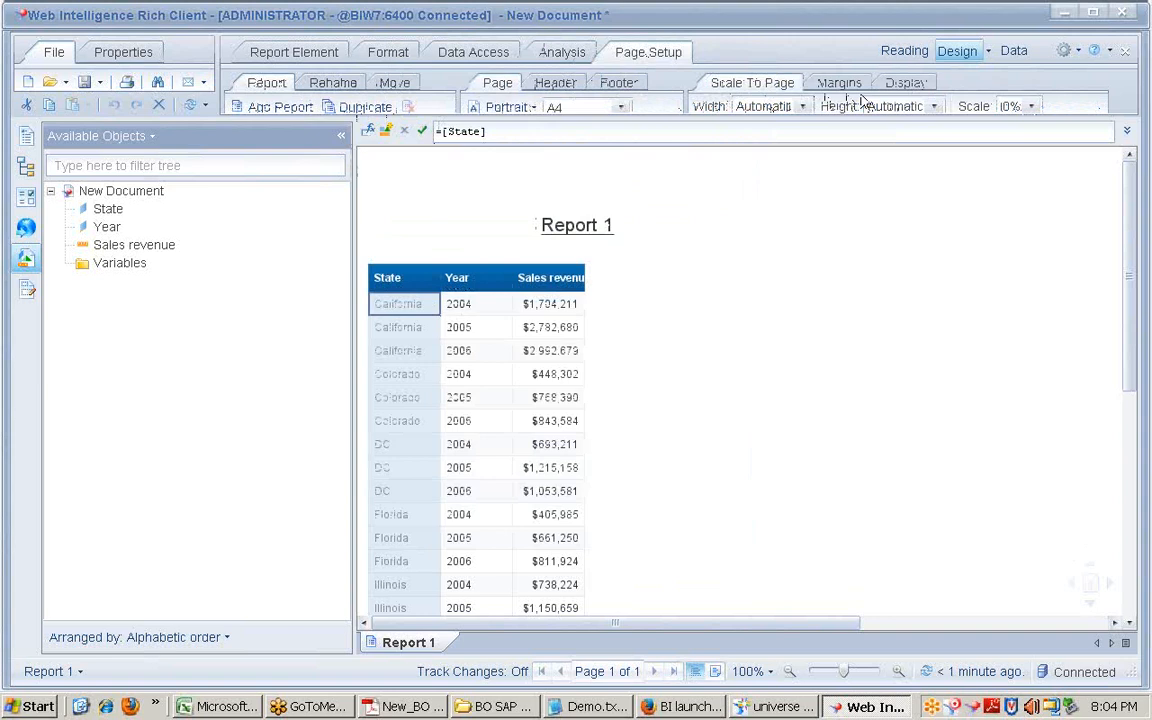
left_click(548, 60)
left_click(488, 55)
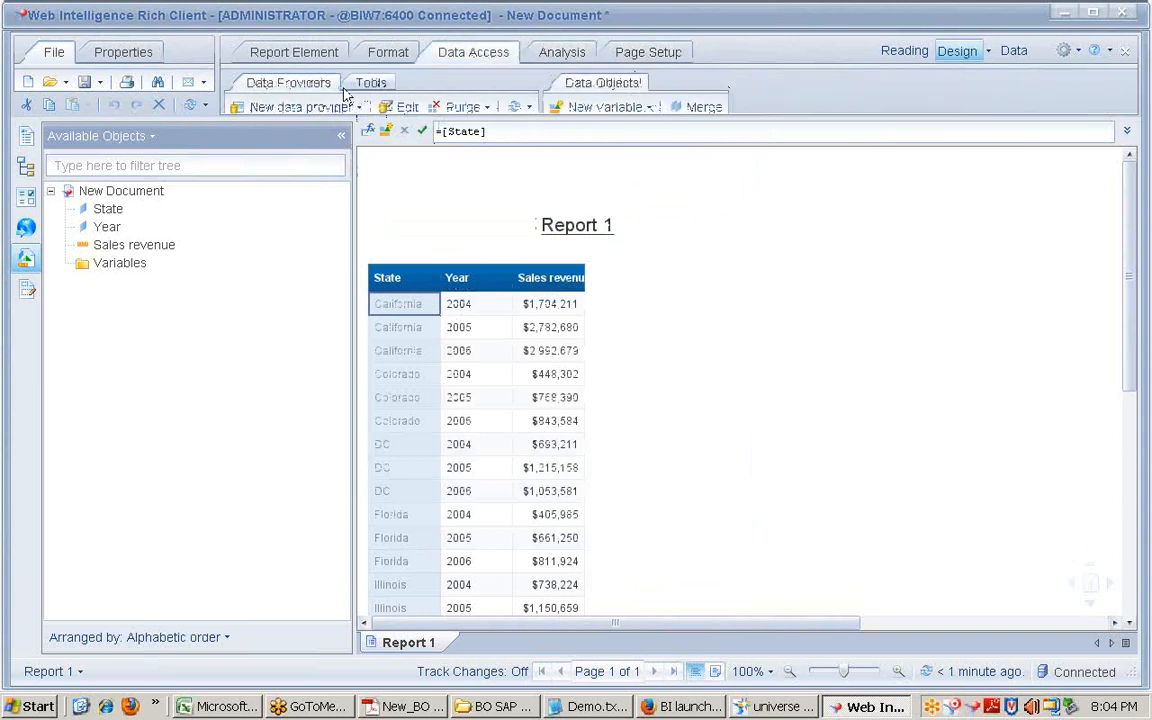
left_click(560, 53)
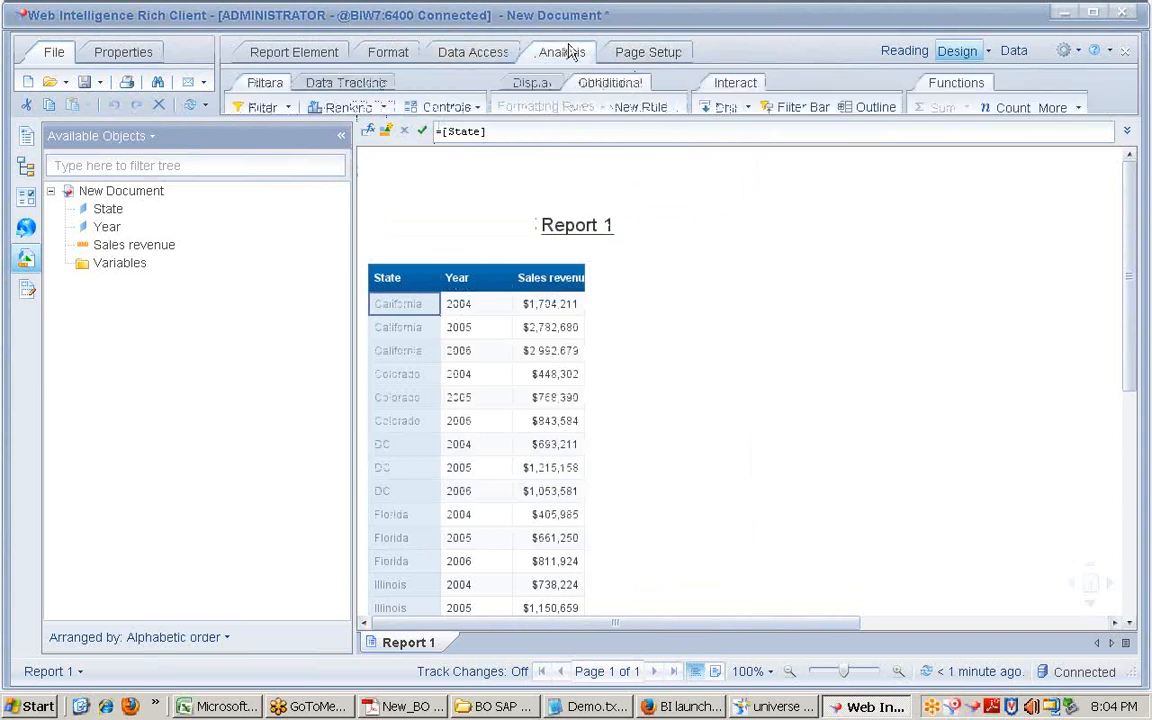
left_click(652, 56)
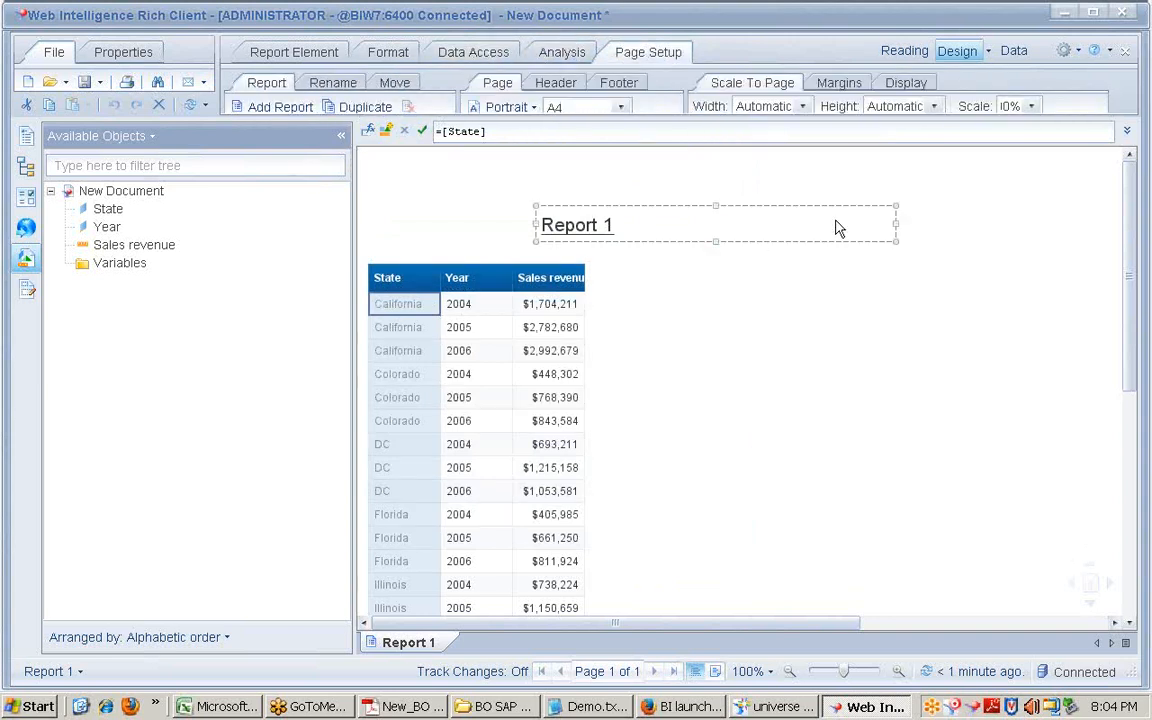
left_click(561, 54)
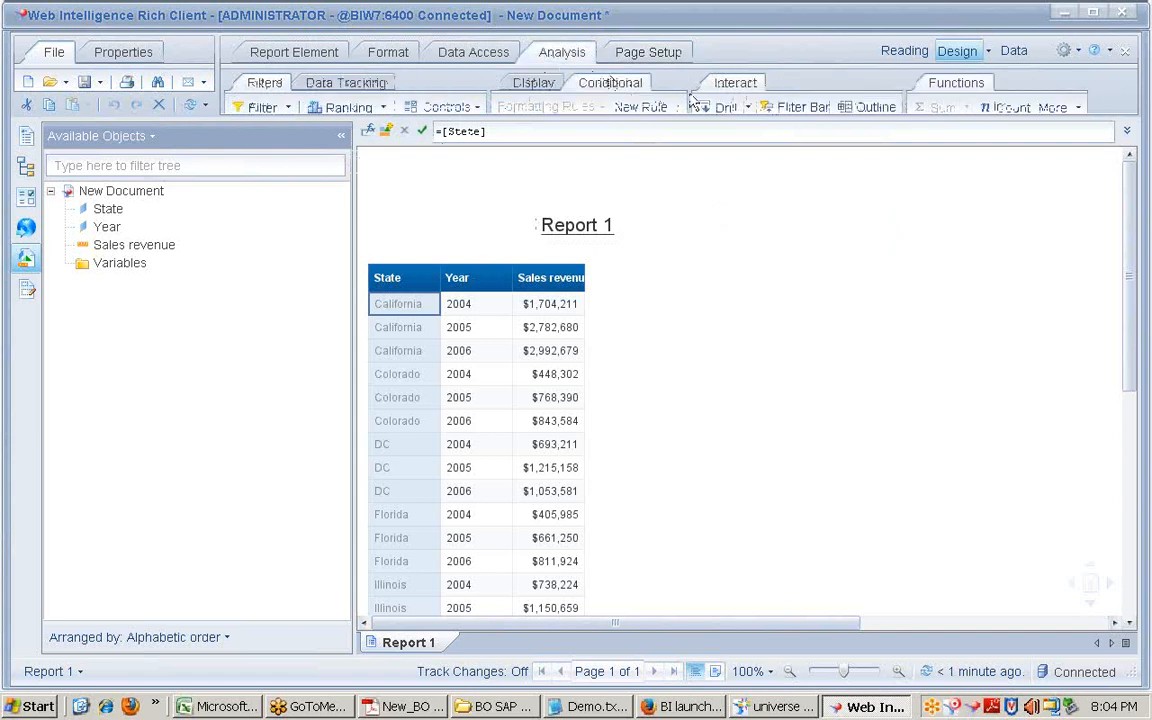
left_click(468, 53)
left_click(404, 50)
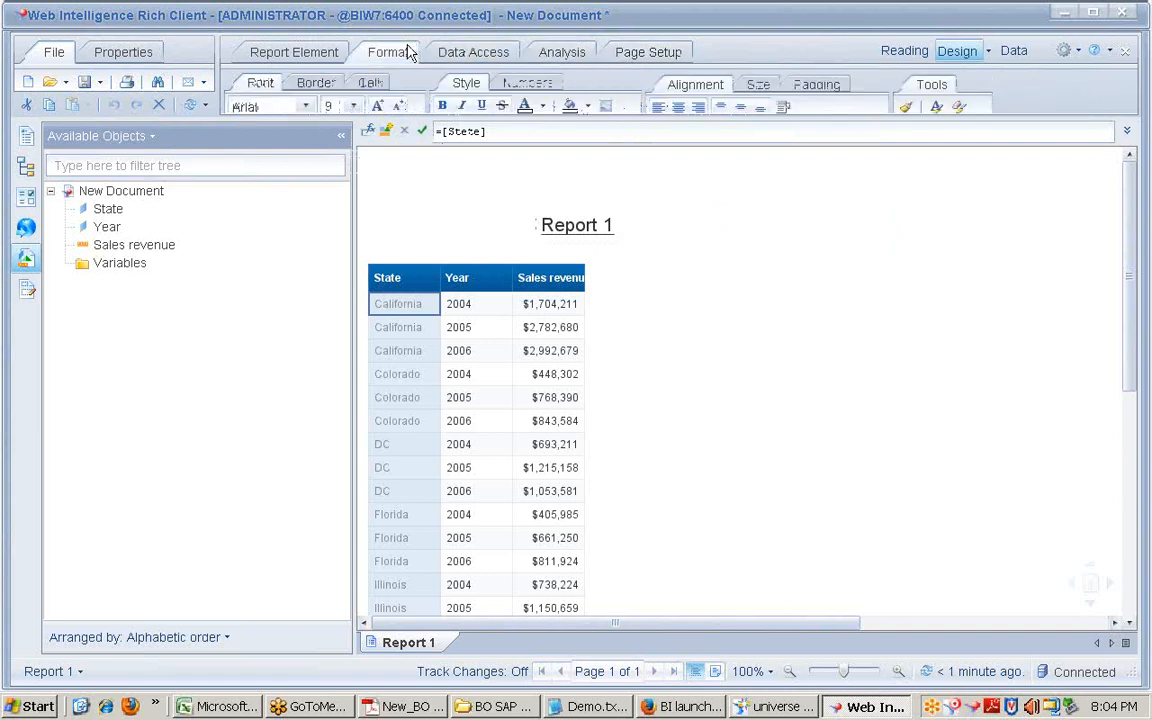
left_click(335, 53)
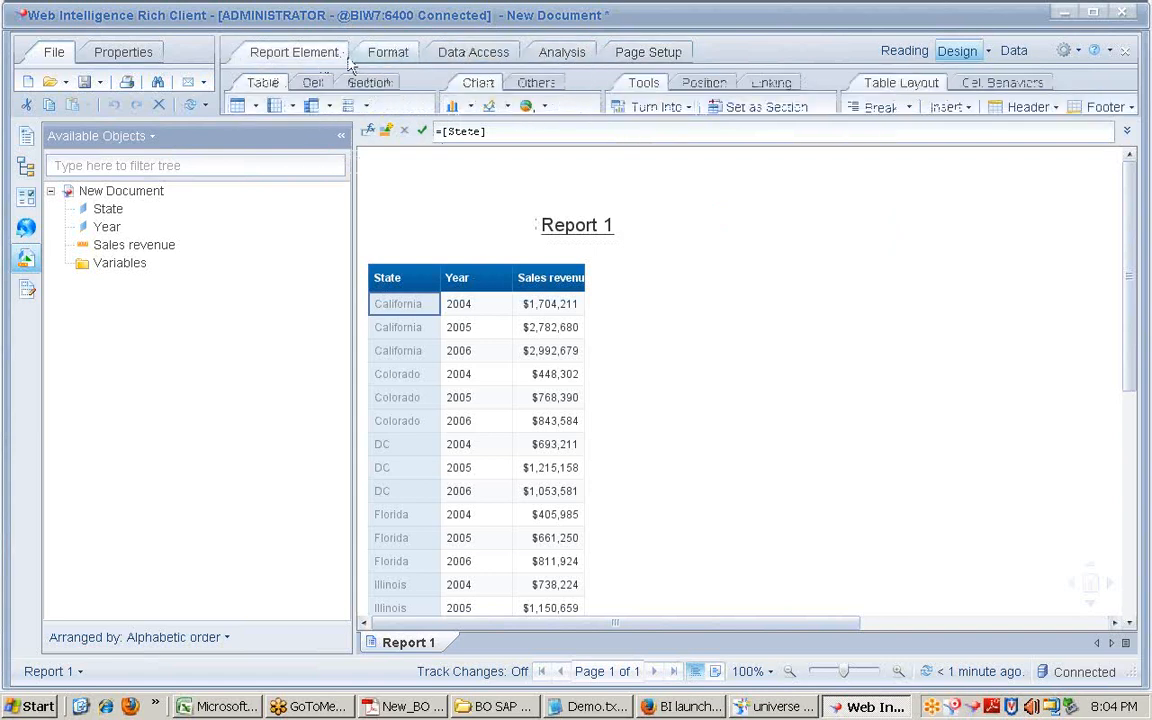
Step: Inspect the Hyperlink and Element Link options, then acknowledge the session timeout in Firefox
left_click(770, 86)
left_click(630, 110)
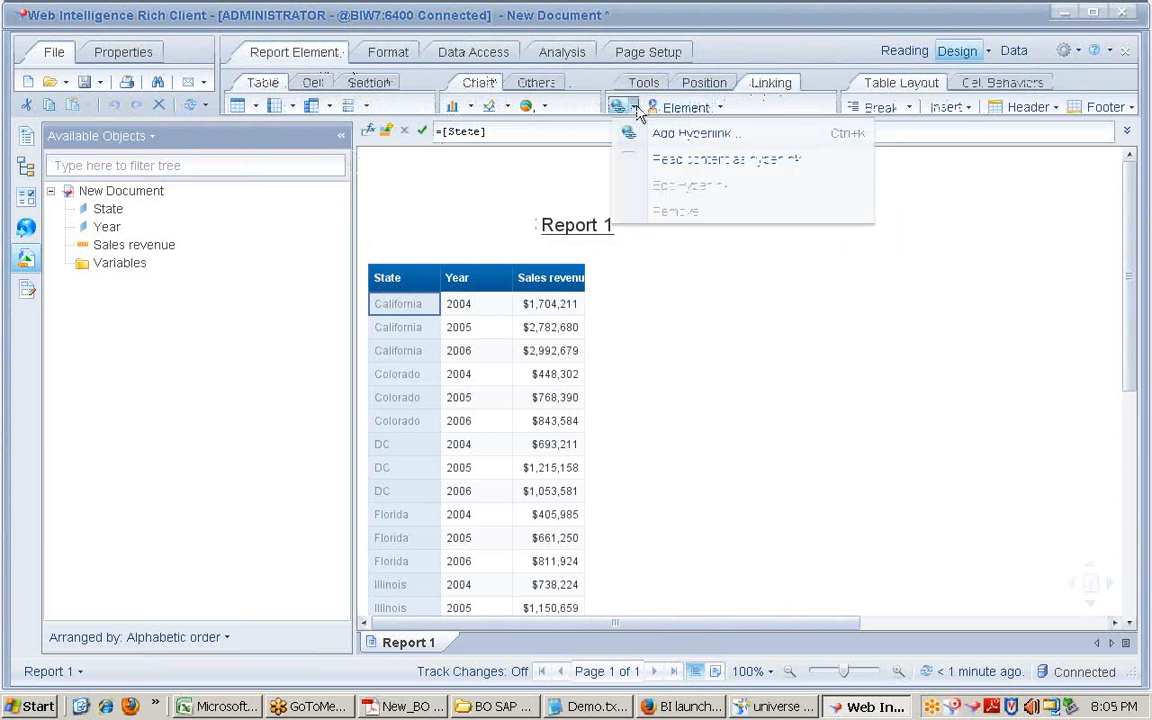
left_click(721, 109)
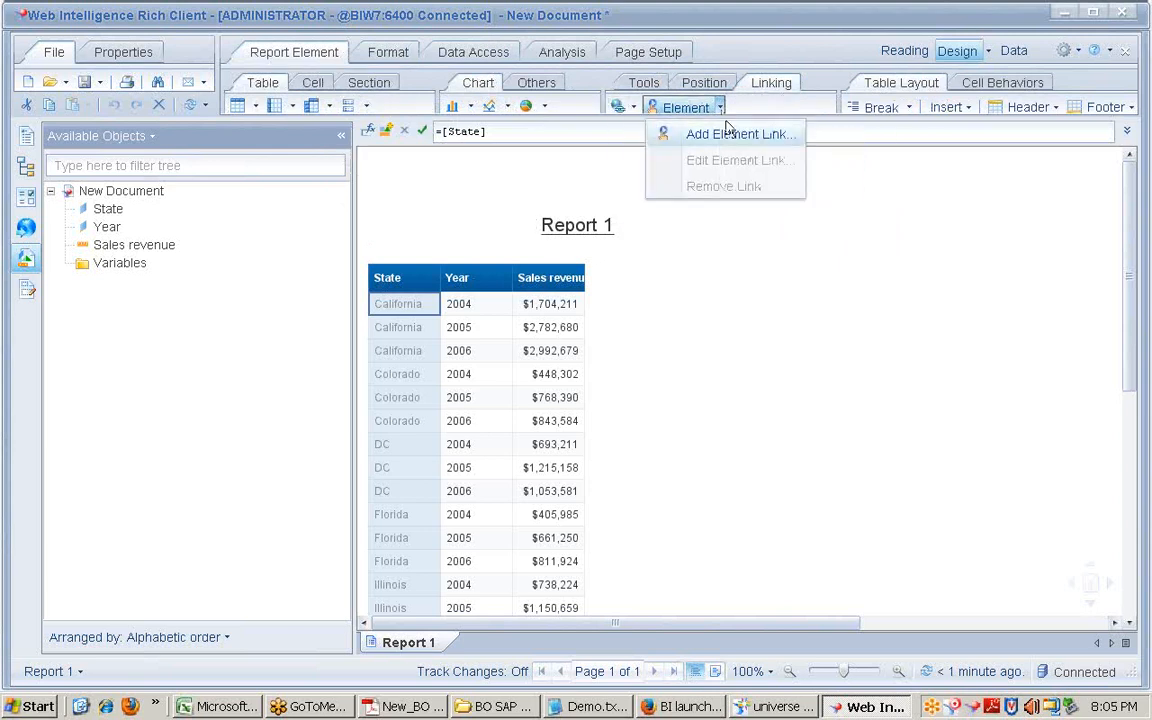
left_click(795, 215)
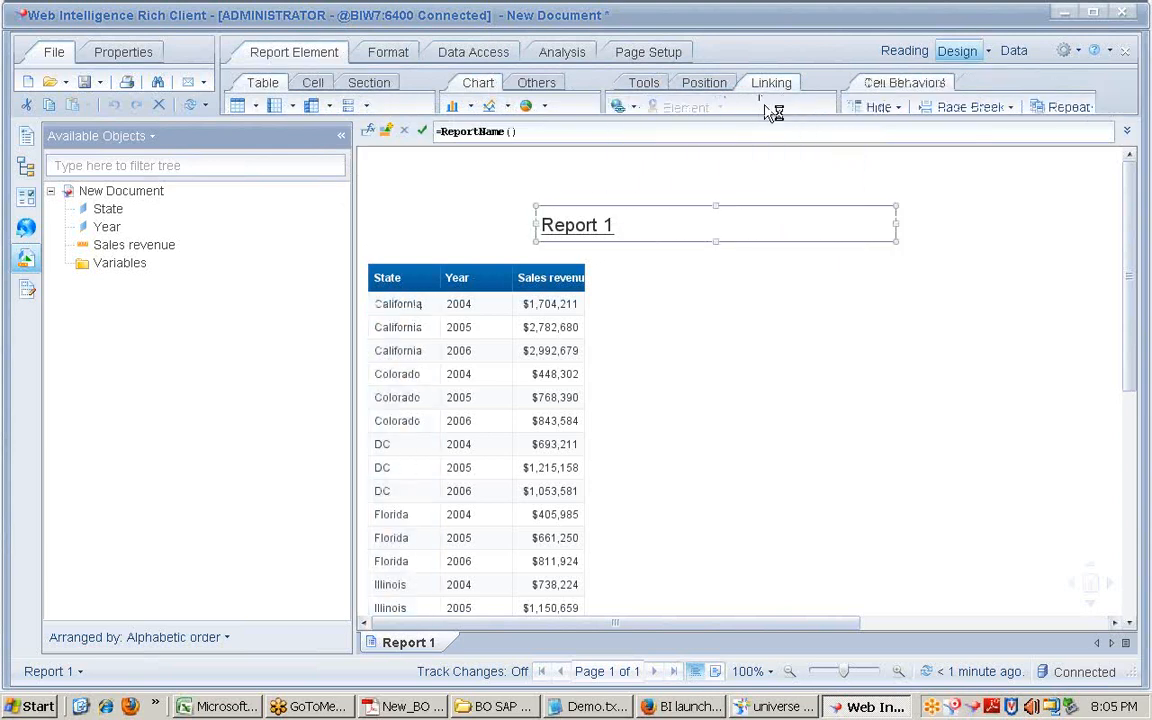
left_click(680, 708)
left_click(620, 432)
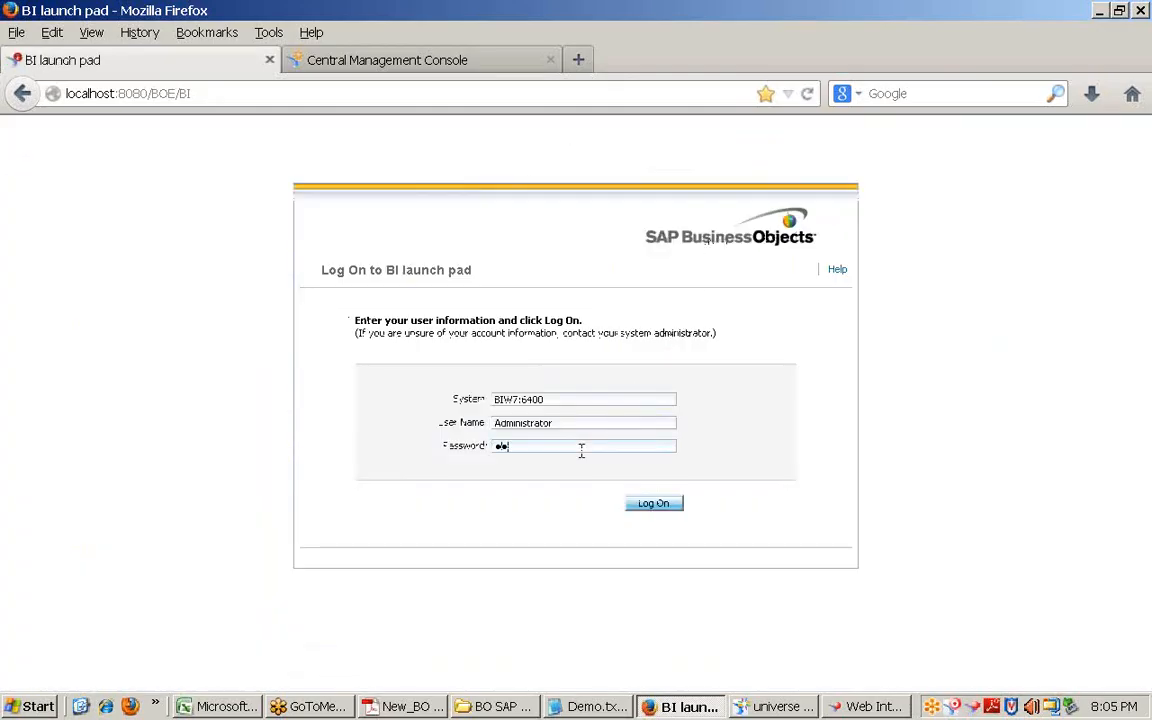
Step: Log on to BI launch pad and open FirstReport in design mode
key("Return")
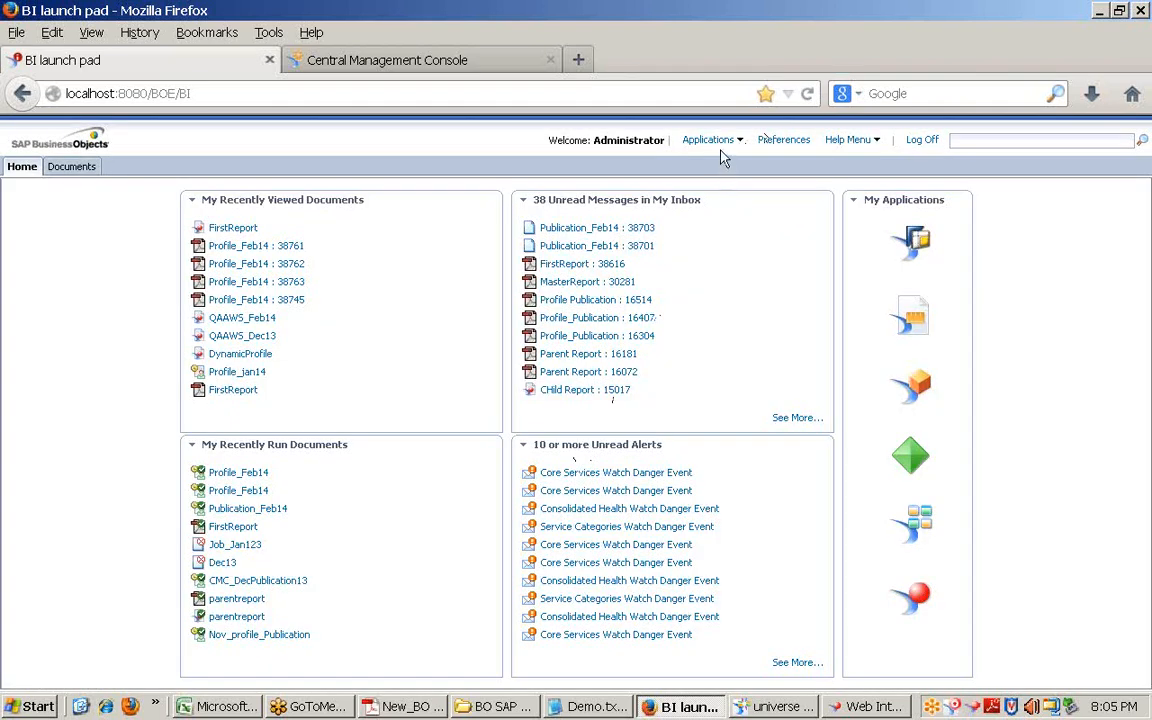
left_click(721, 143)
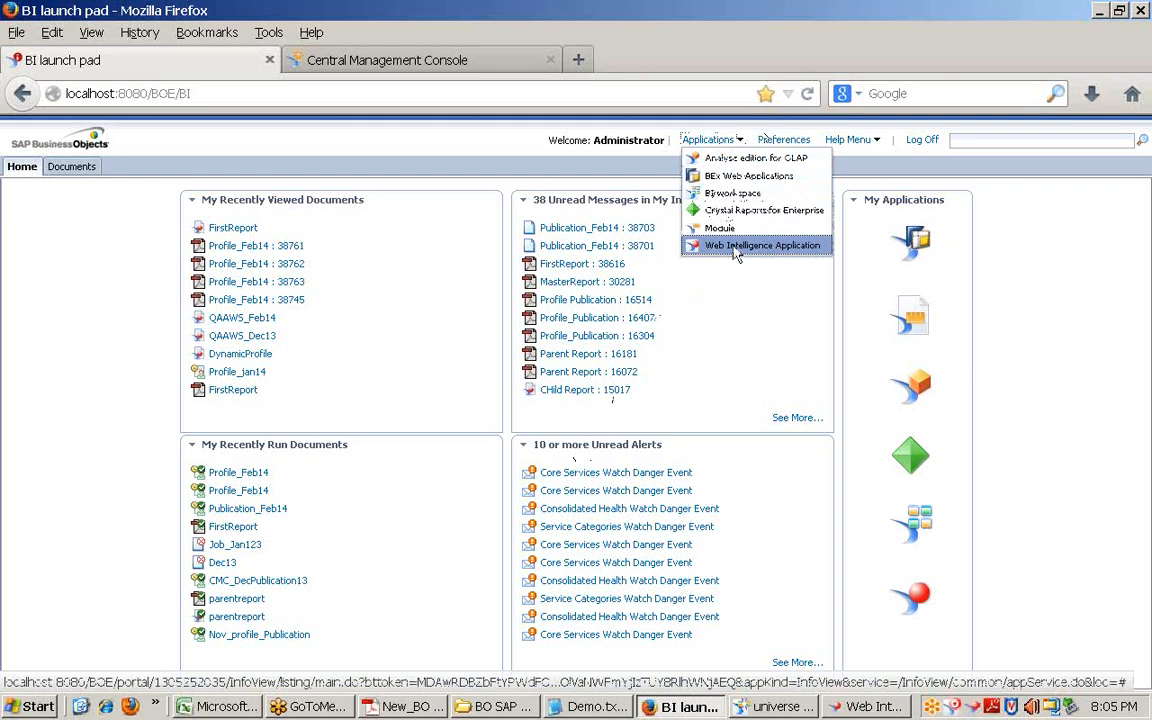
left_click(254, 231)
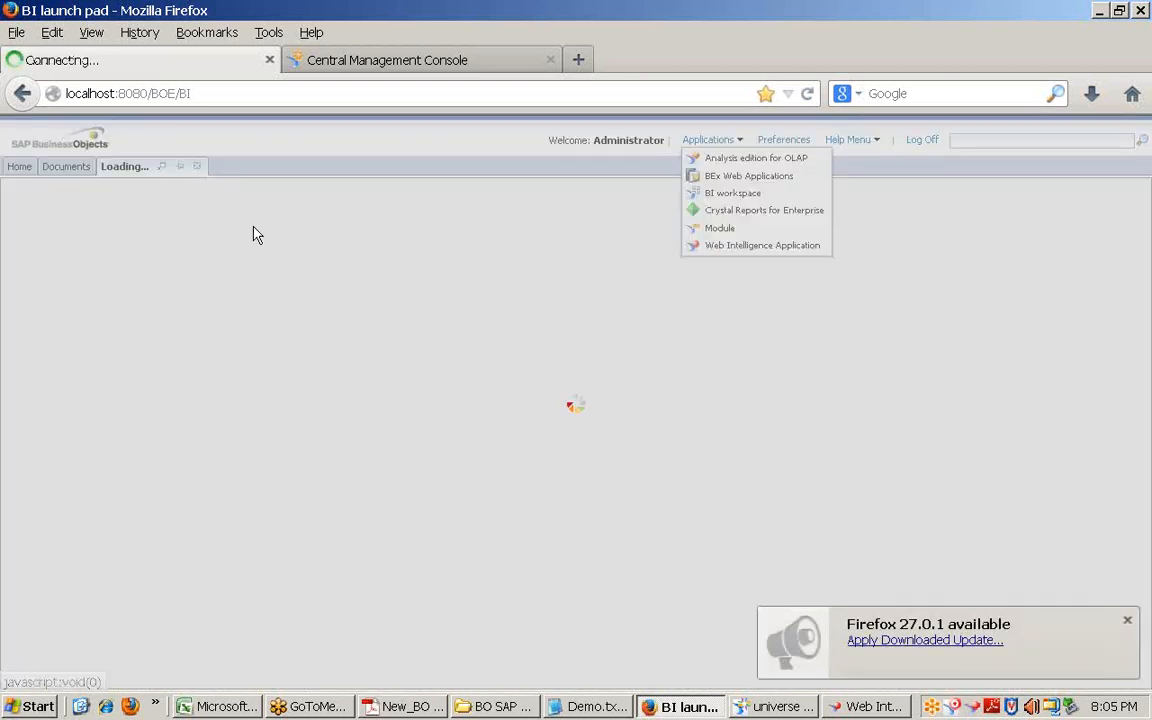
left_click(1127, 624)
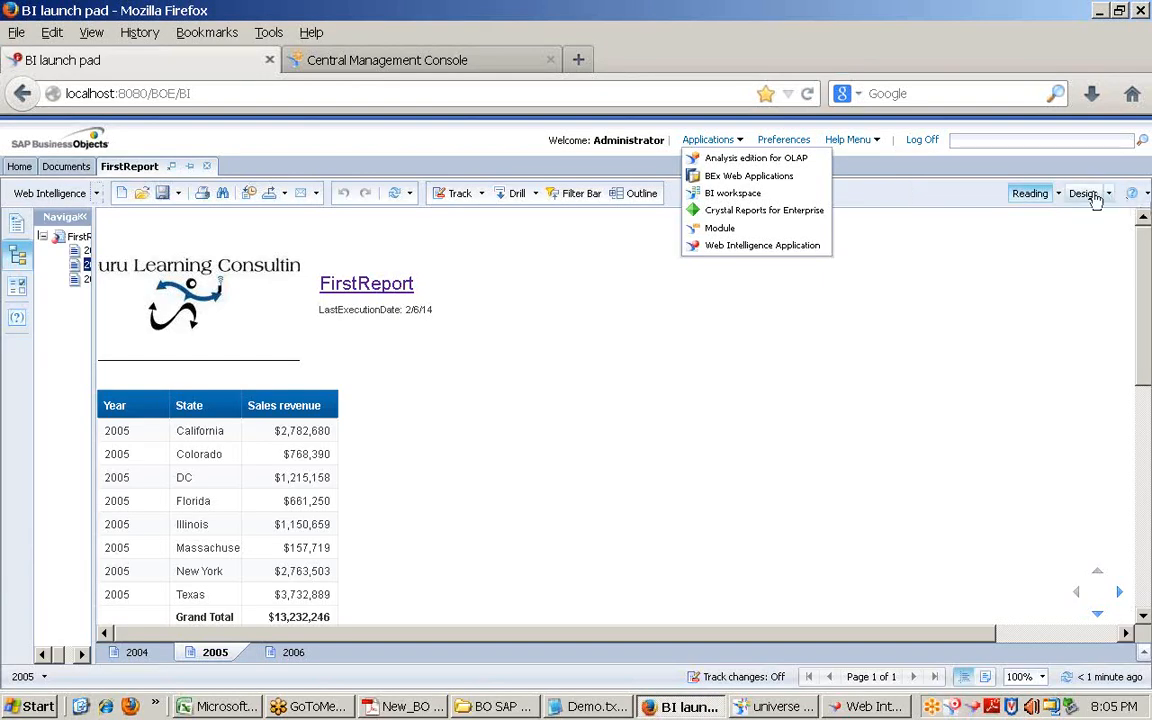
left_click(1088, 194)
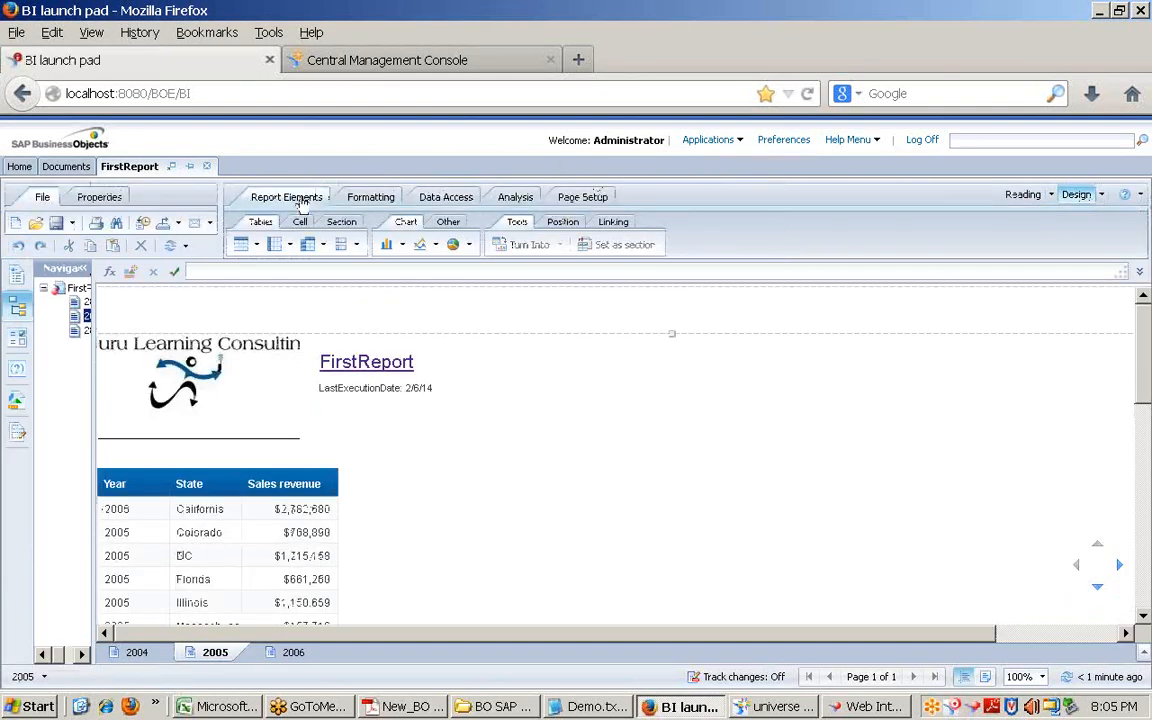
Step: Look at the Linking > Document options for the State column, then return to the Rich Client report
left_click(612, 222)
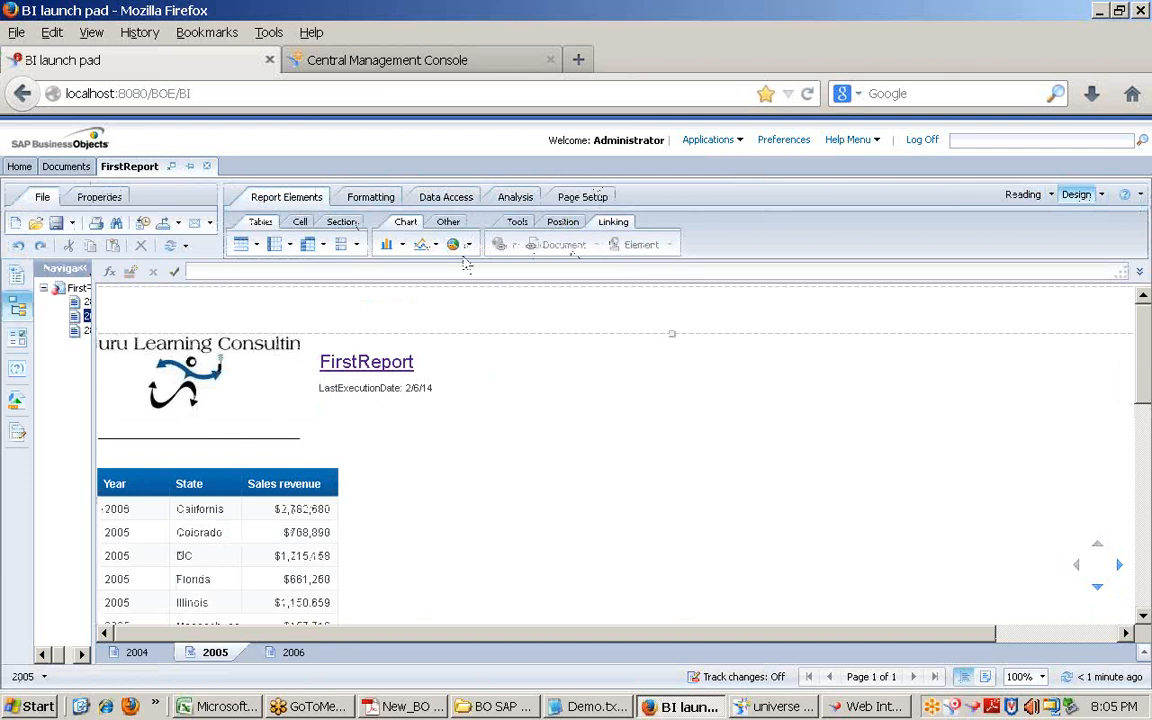
left_click(224, 512)
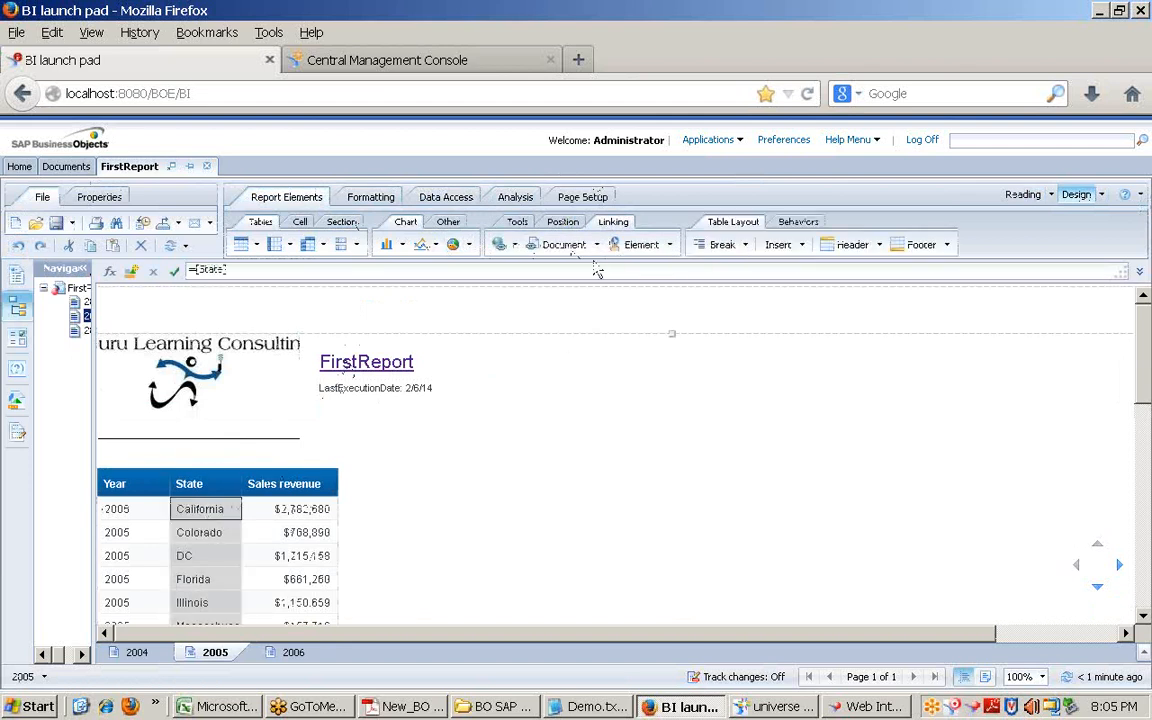
left_click(597, 246)
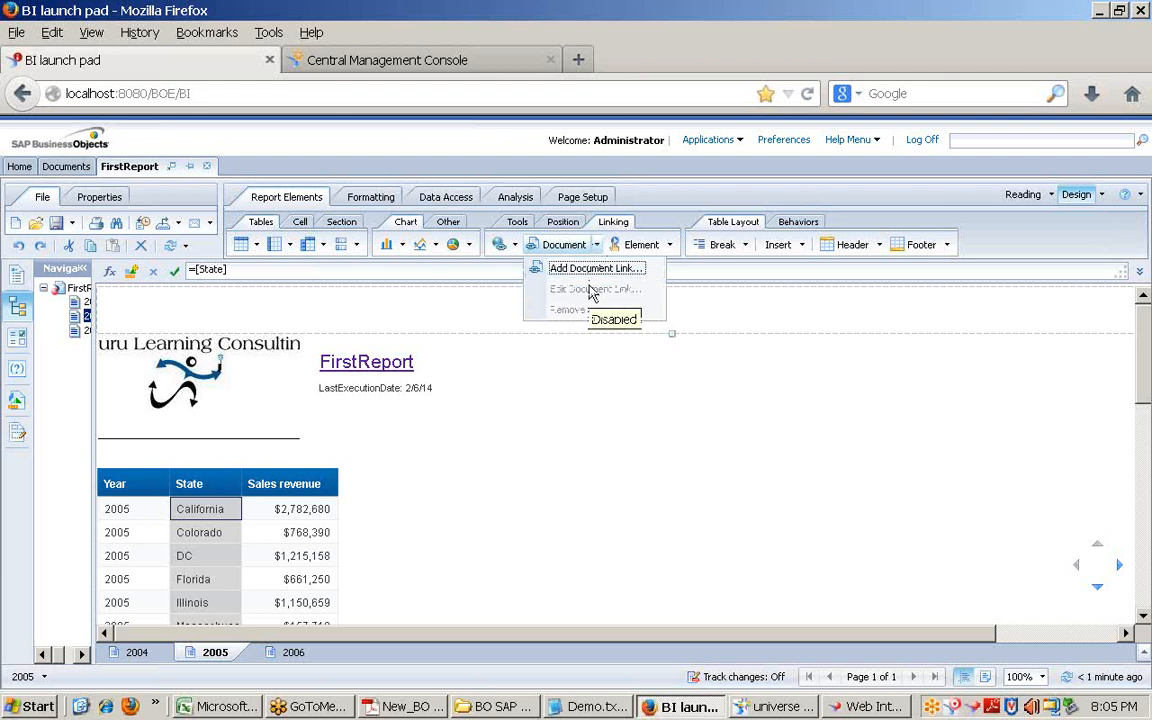
left_click(867, 706)
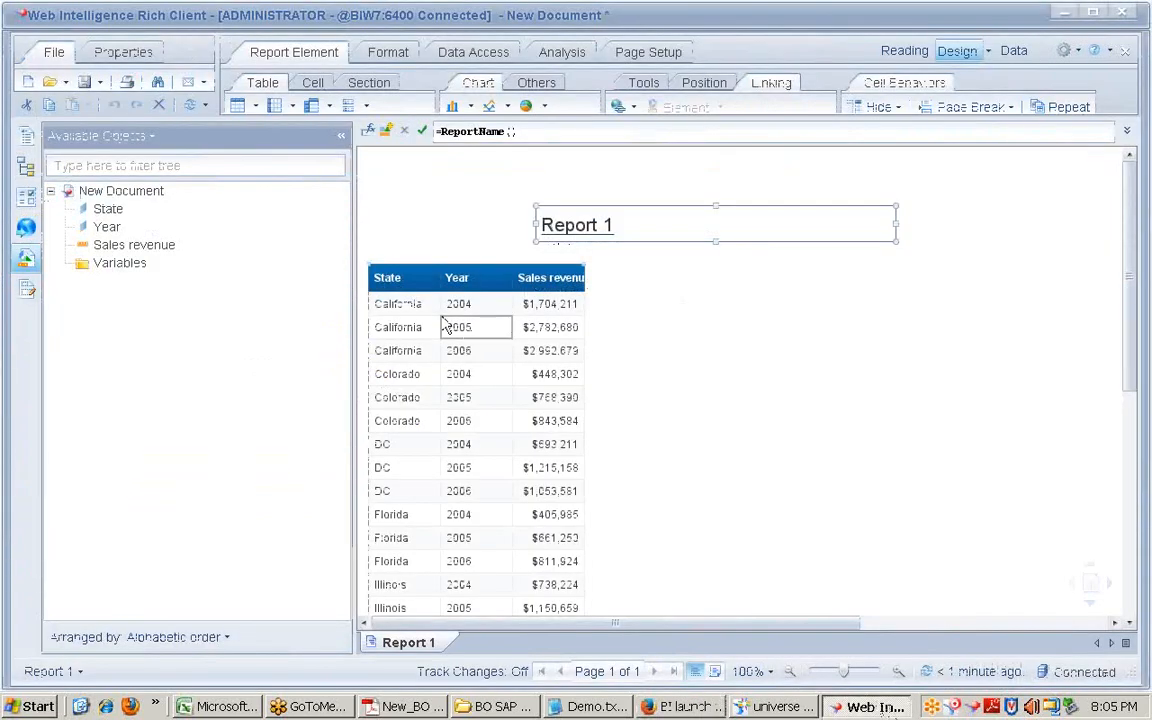
left_click(405, 304)
left_click(368, 131)
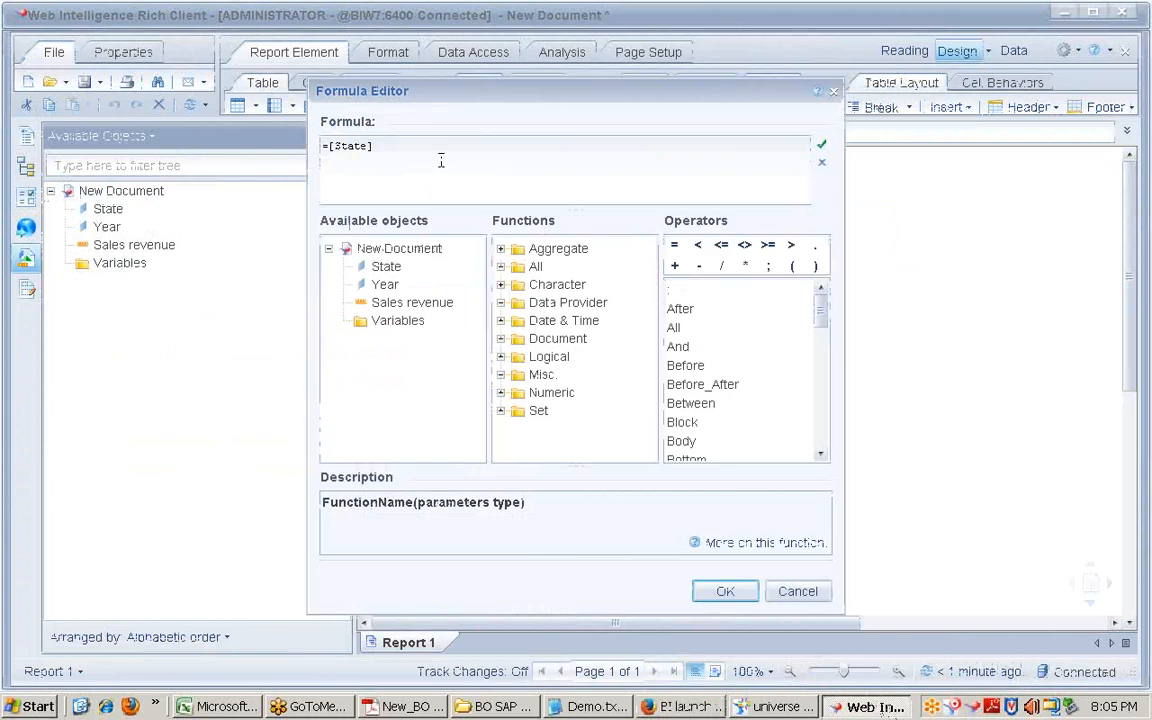
left_click(797, 591)
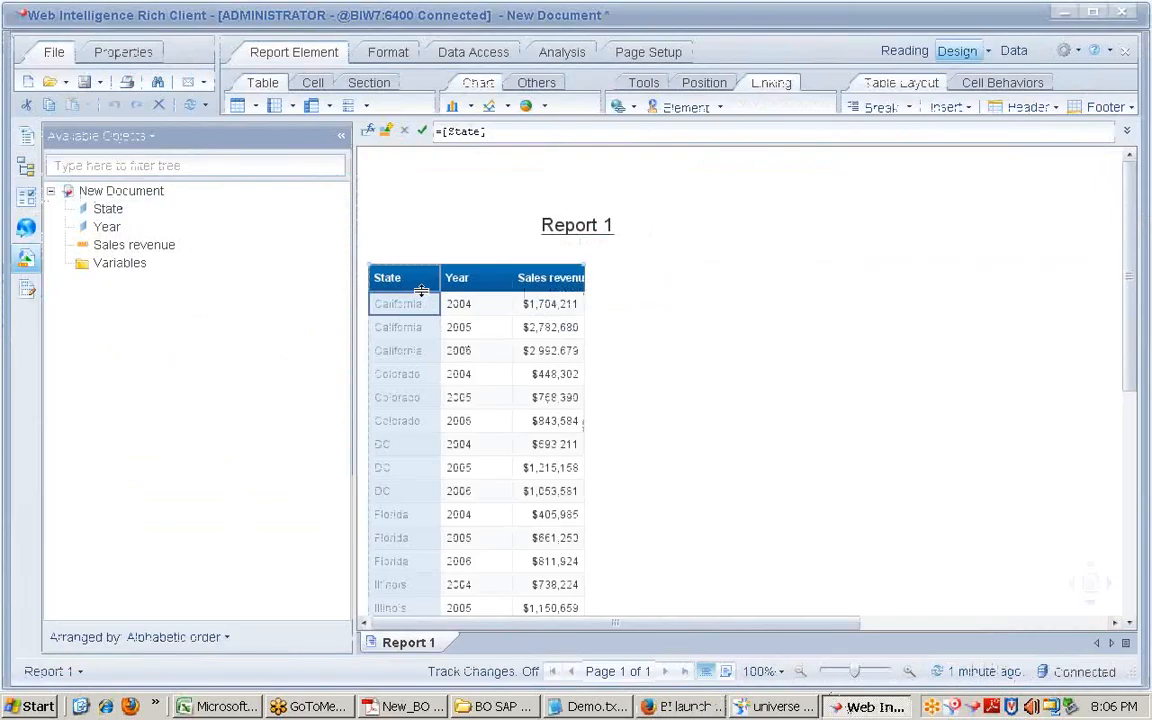
Step: Break the report table into separate blocks by State
left_click(878, 107)
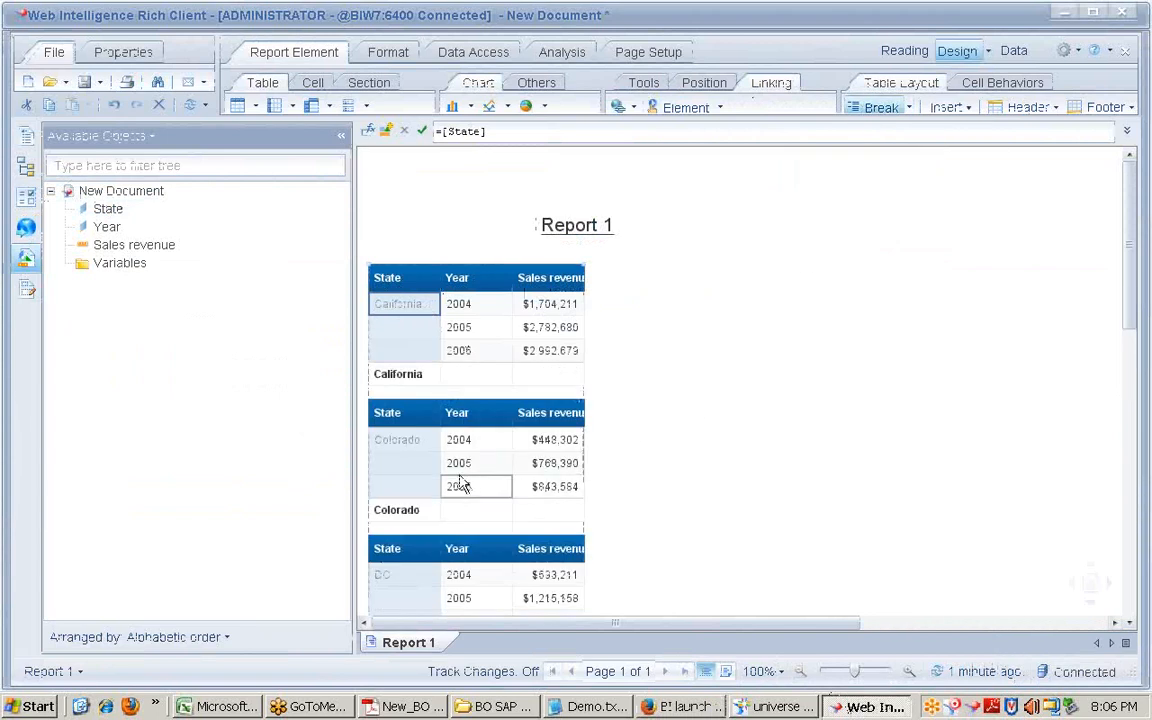
scroll(460, 485, "down", 1)
scroll(458, 463, "up", 1)
Step: Add a Sum of Sales revenue under each state, e.g. California $7,479,569
left_click(555, 310)
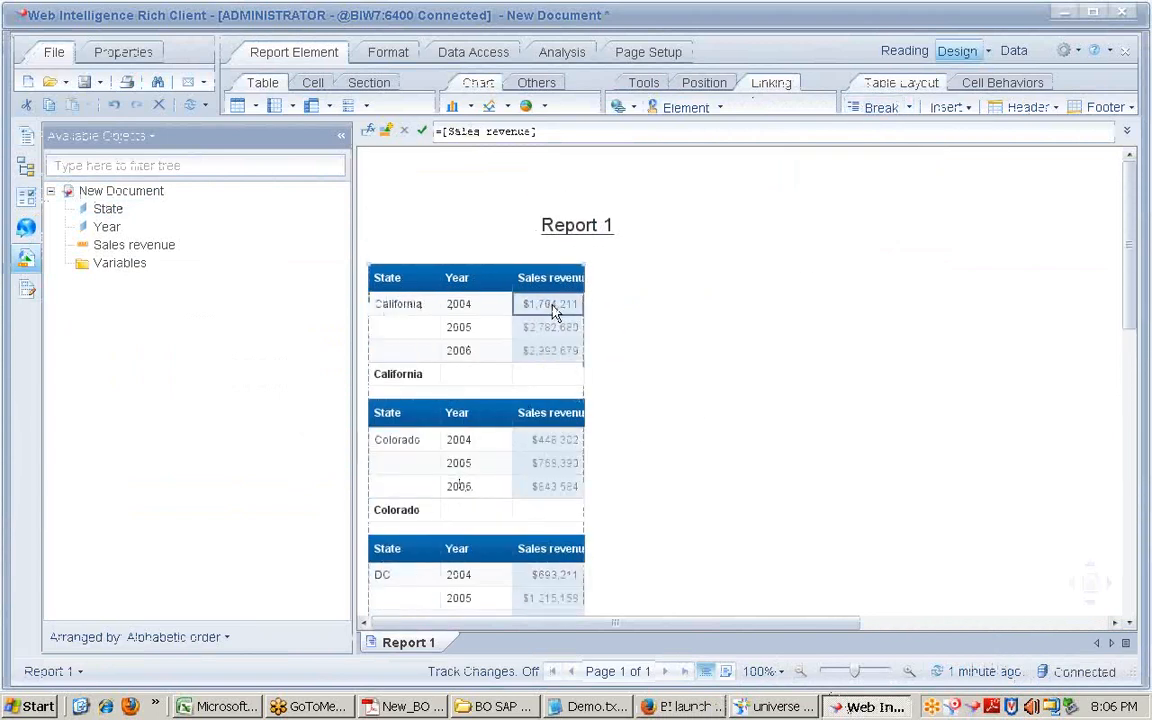
left_click(562, 52)
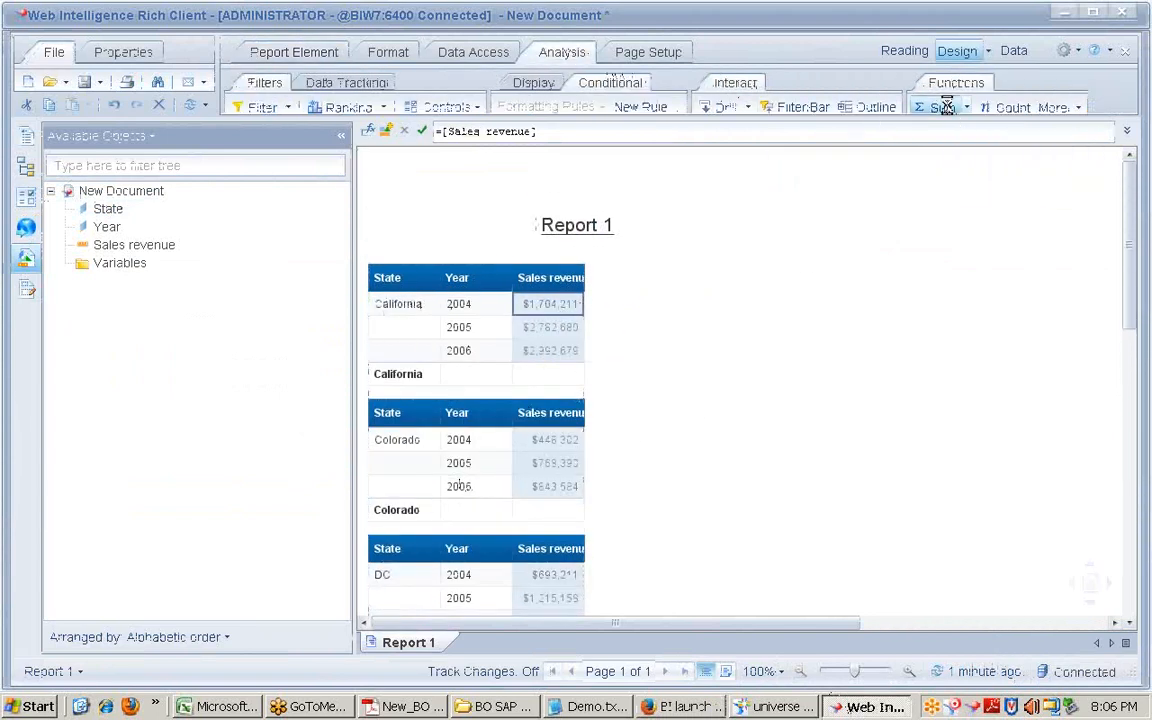
left_click(946, 107)
left_click(422, 383)
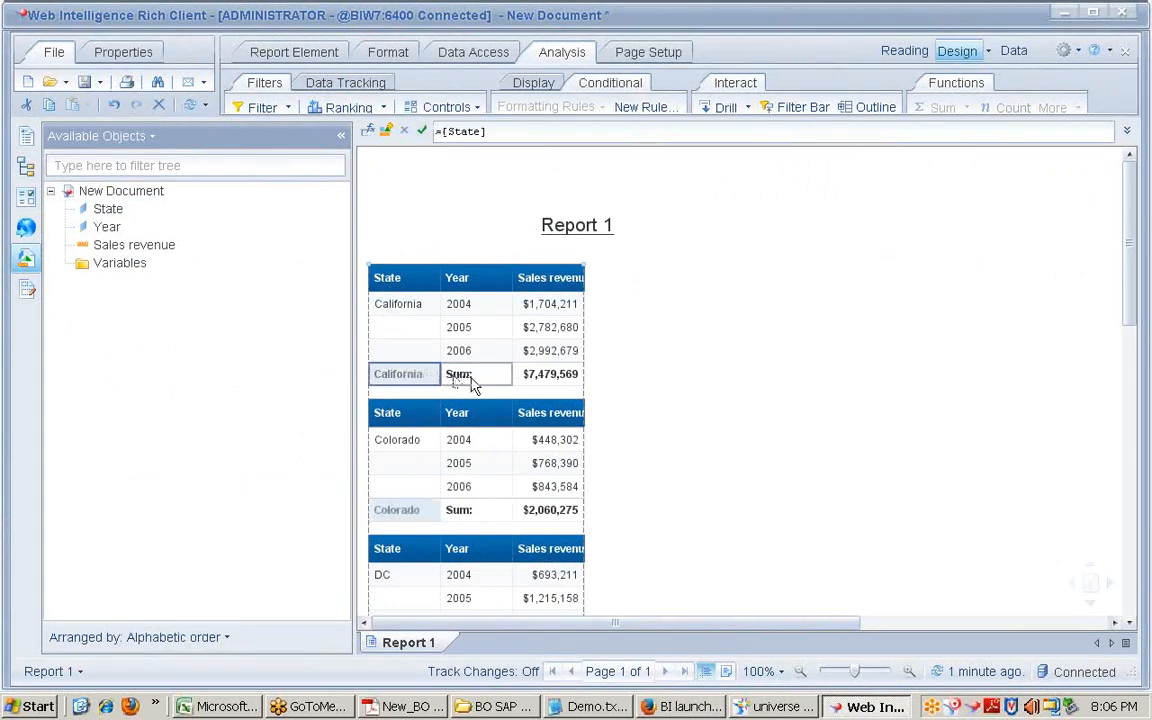
left_click(476, 380)
scroll(476, 430, "down", 1)
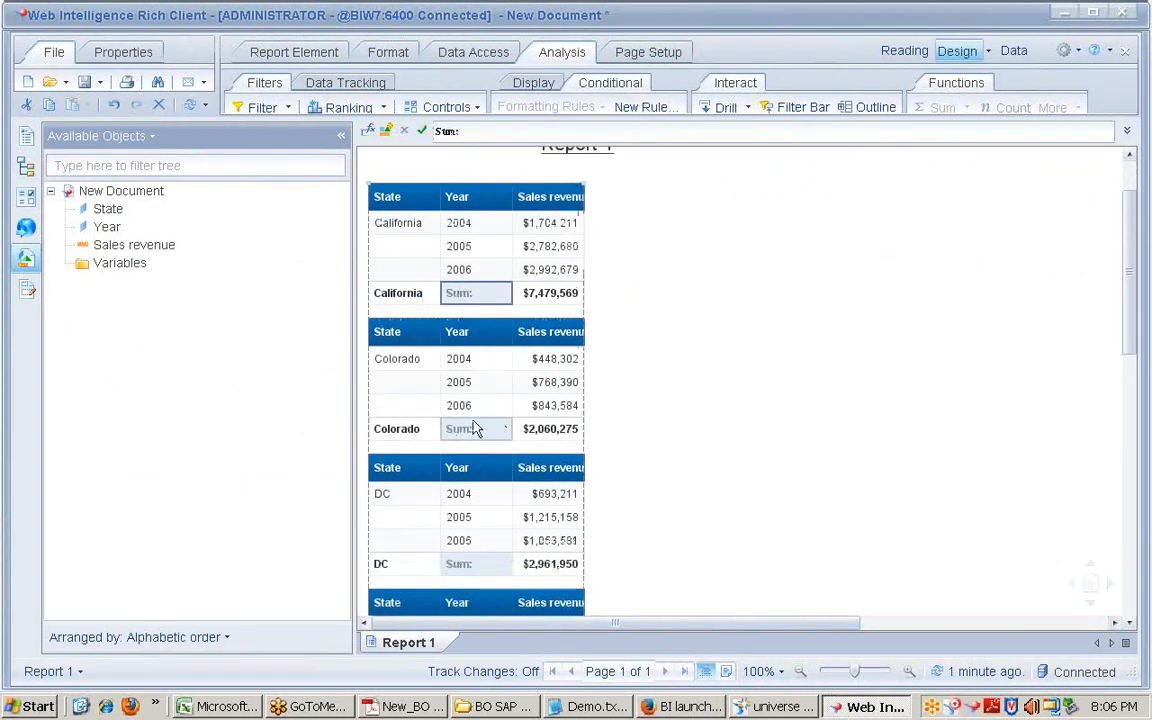
scroll(476, 300, "up", 1)
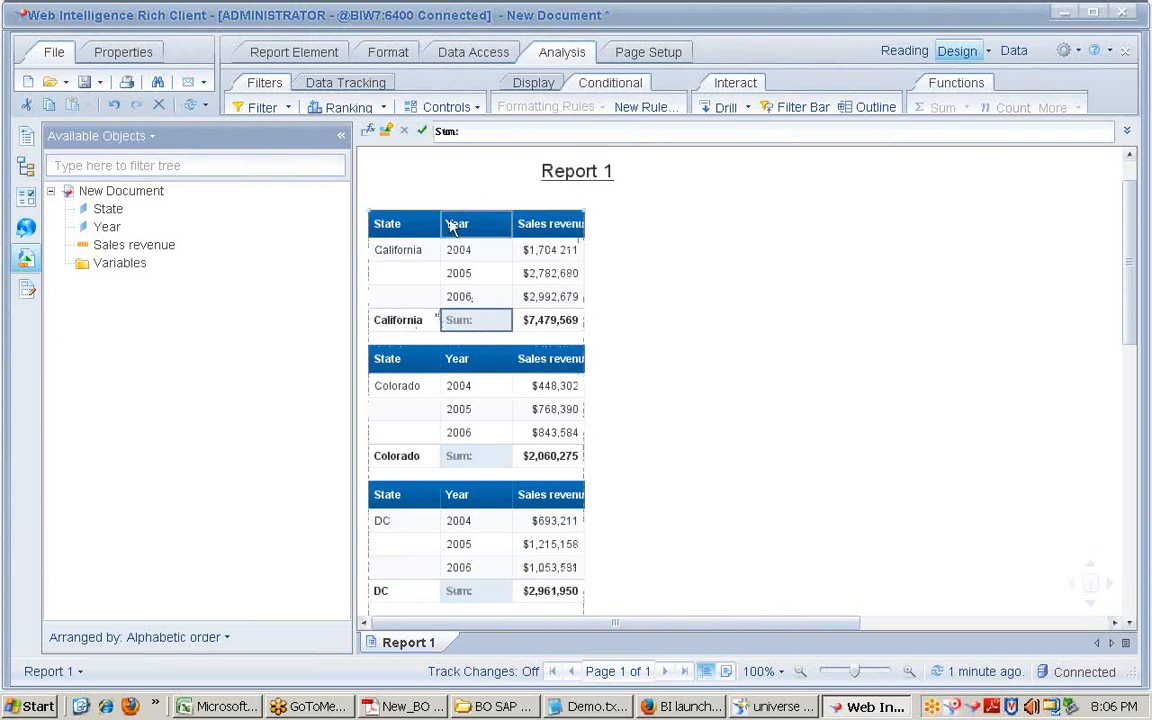
left_click(398, 320)
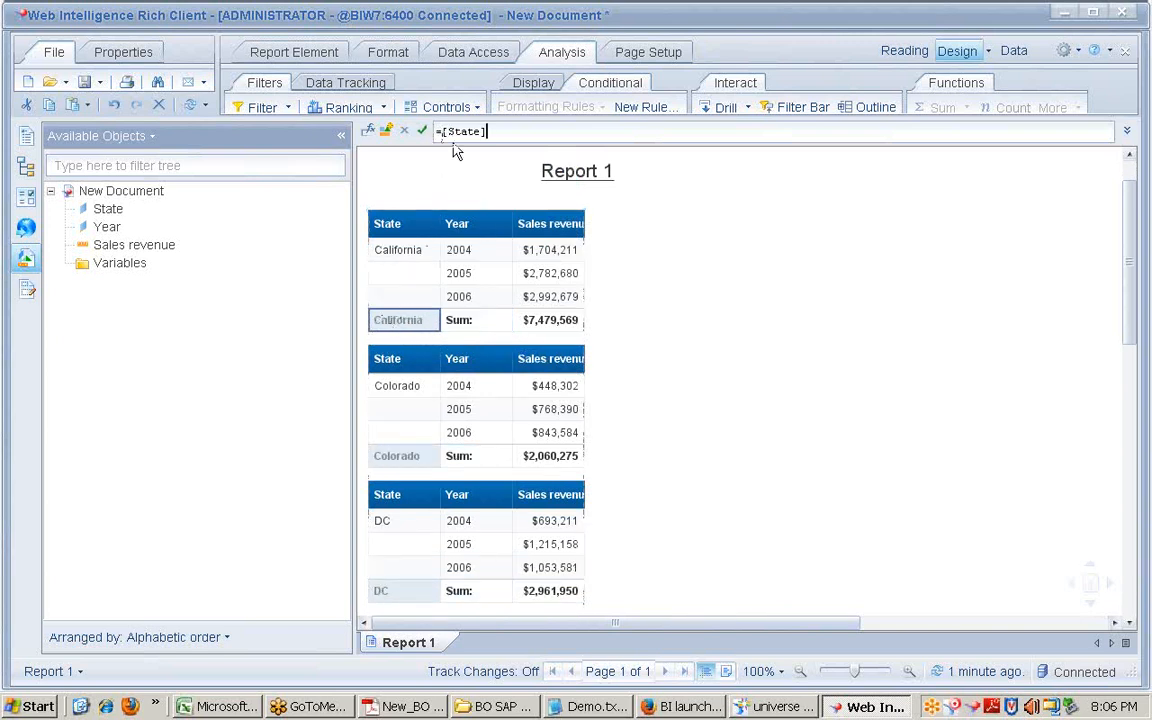
Step: Clear the 'Sum:' label from the subtotal footer cell, undoing an accidental row removal
left_click(473, 325)
key("Delete")
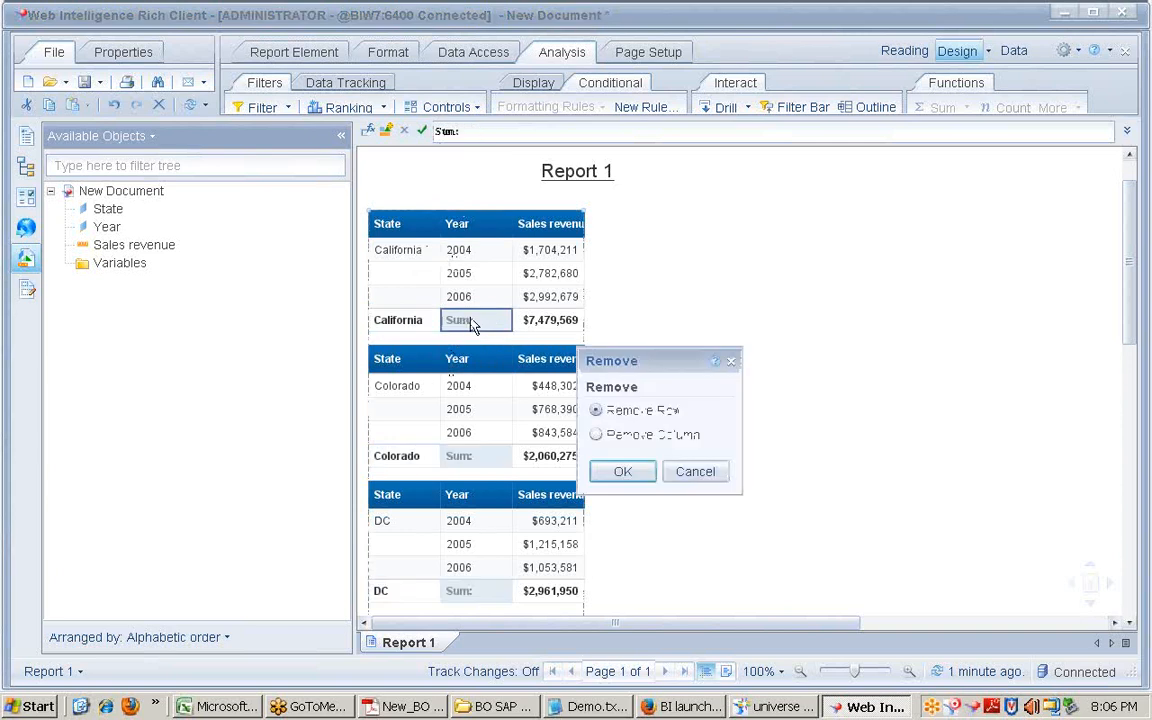
key("Return")
key("ctrl+z")
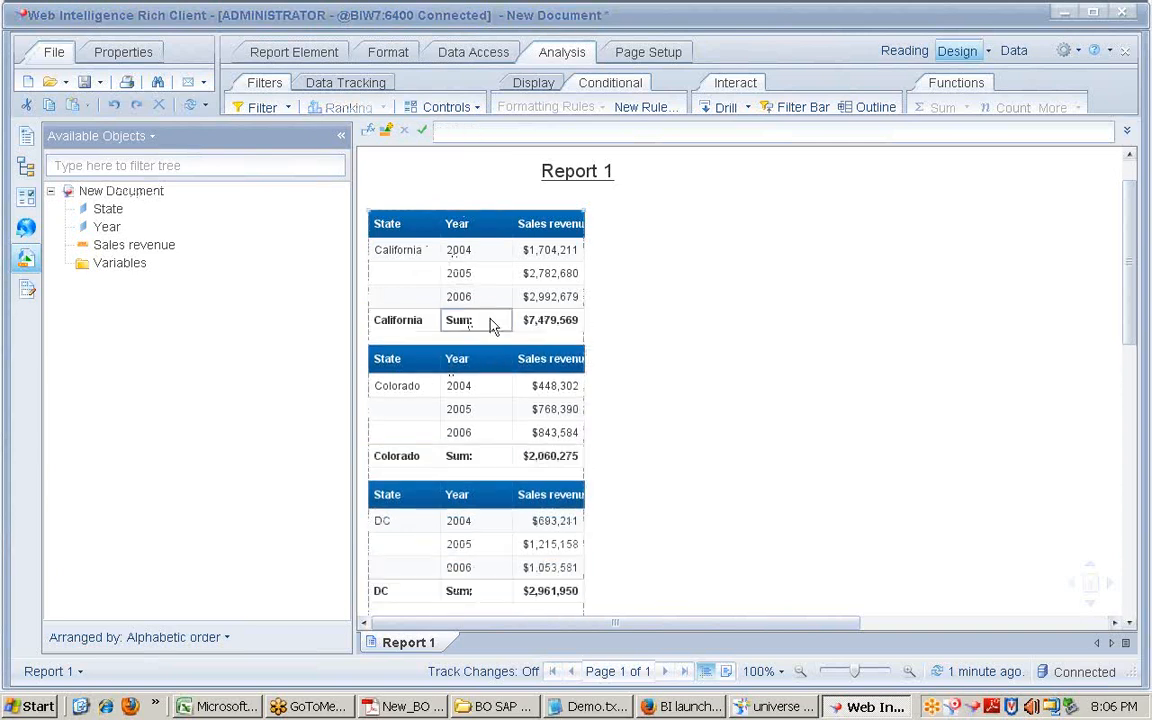
left_click(493, 324)
left_click_drag(475, 131, 371, 127)
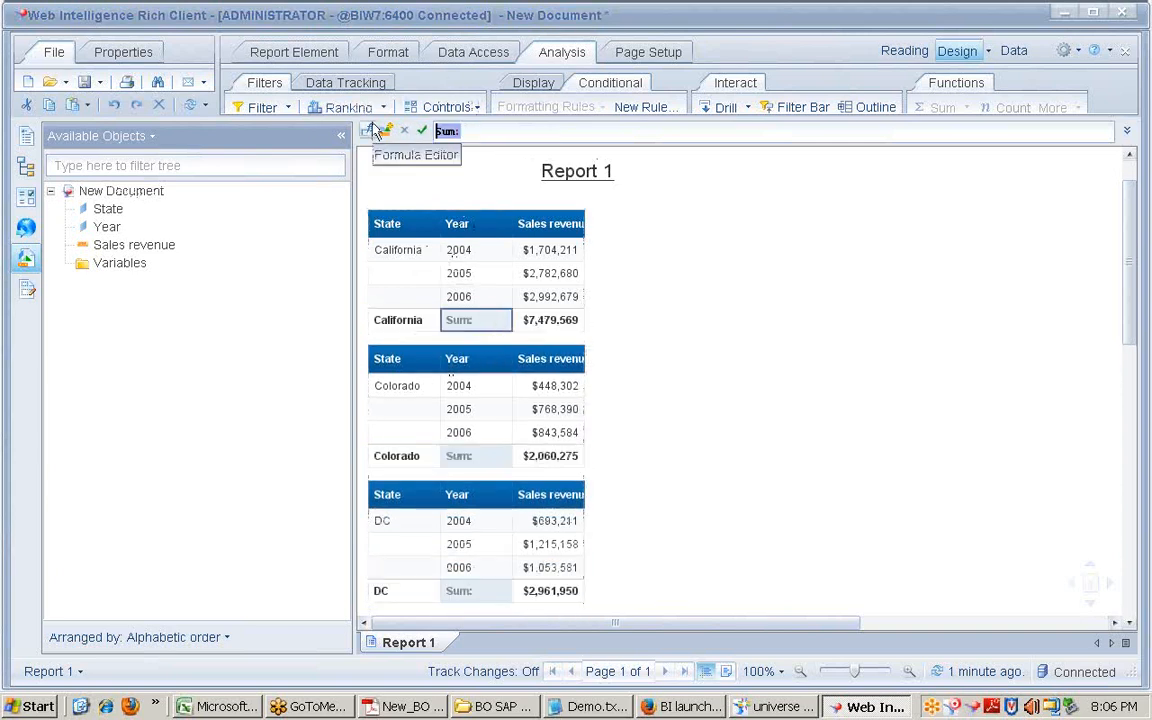
key("Delete")
key("Return")
left_click(623, 384)
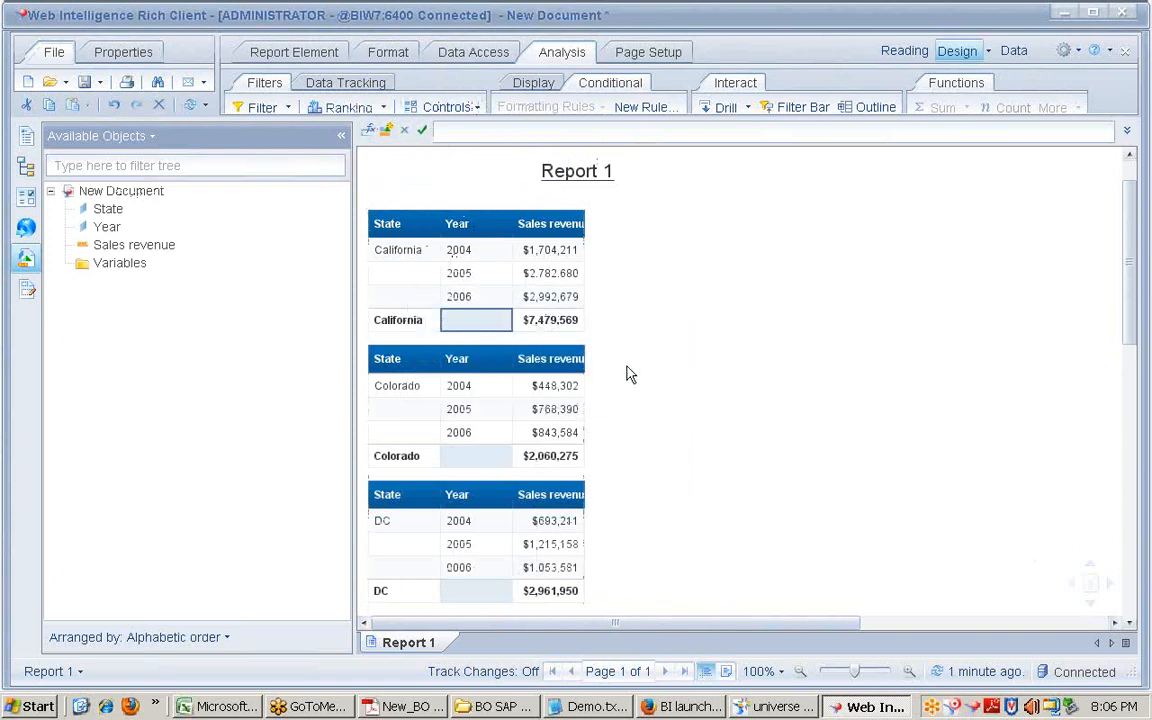
Step: Change the State footer formula to ="Sum for: "+[State]
left_click(400, 320)
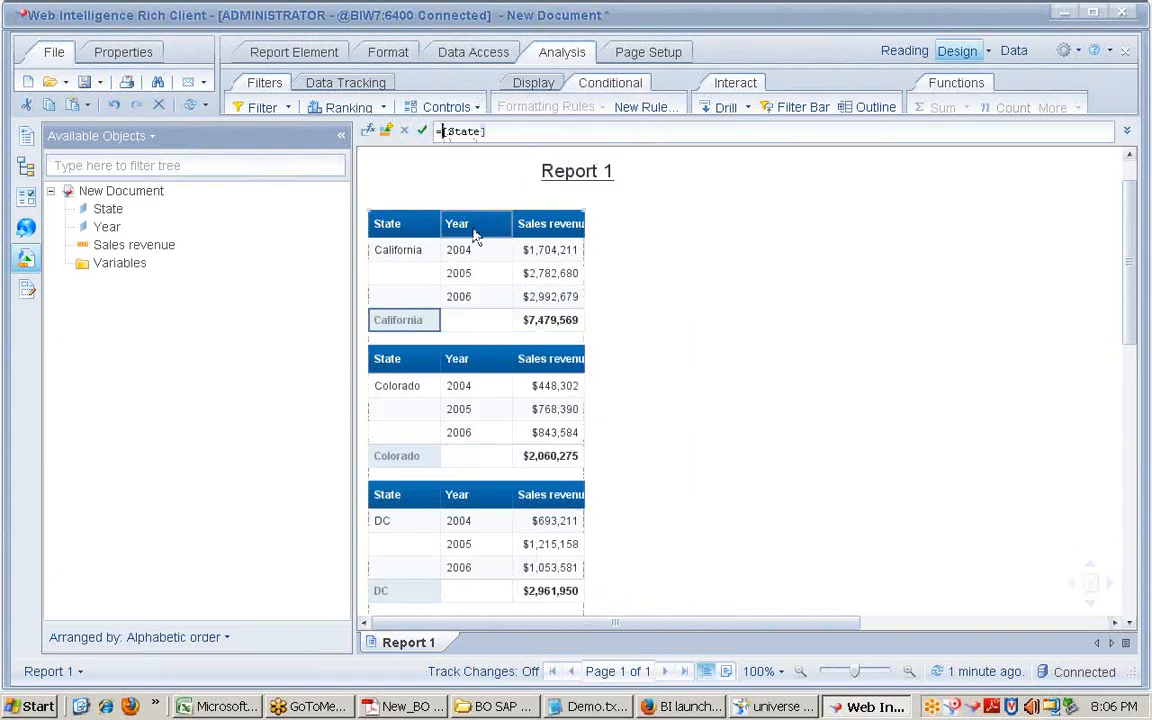
type("Sum for:\"")
key("Home")
key("Right")
type("\"")
key("Left")
key("Left")
key("Left")
type("+")
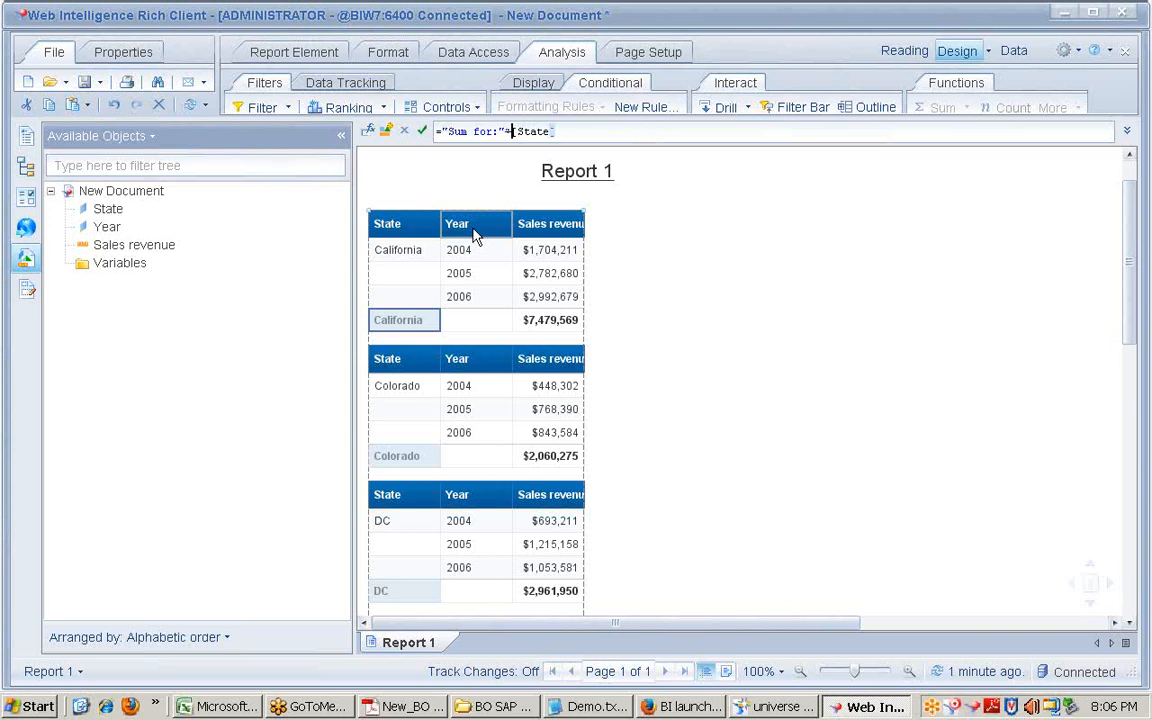
key("Return")
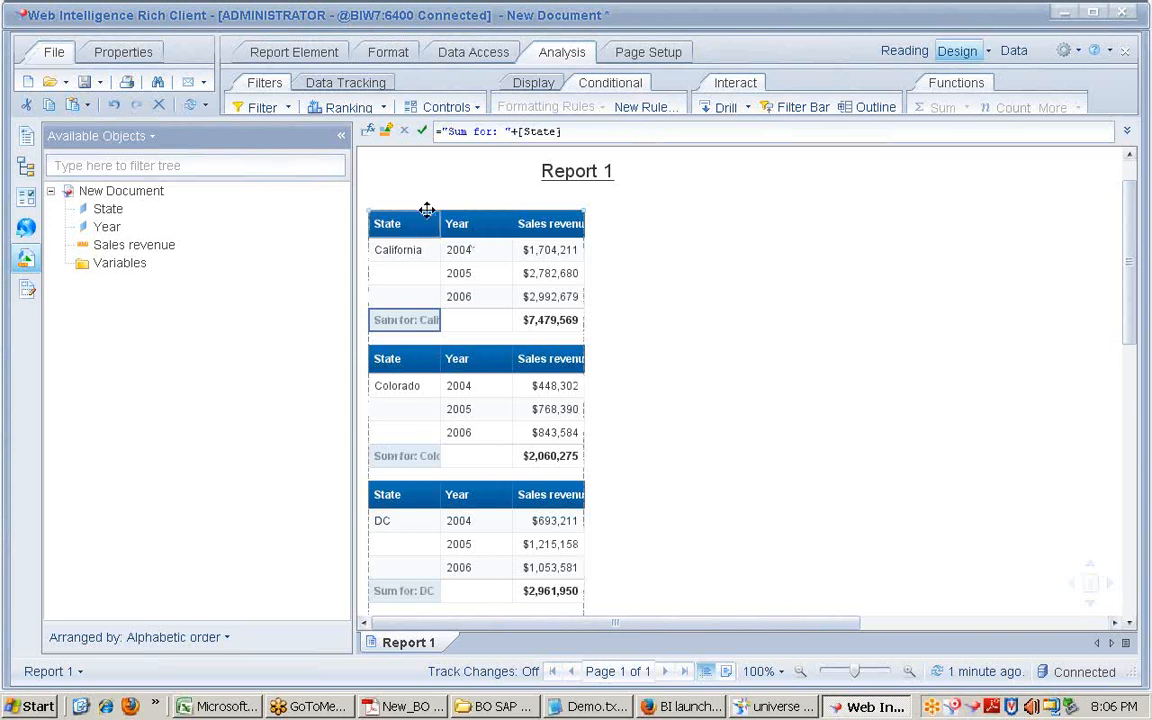
Step: Autofit the State column so rows read 'Sum for: California', 'Sum for: Colorado', etc
double_click(439, 223)
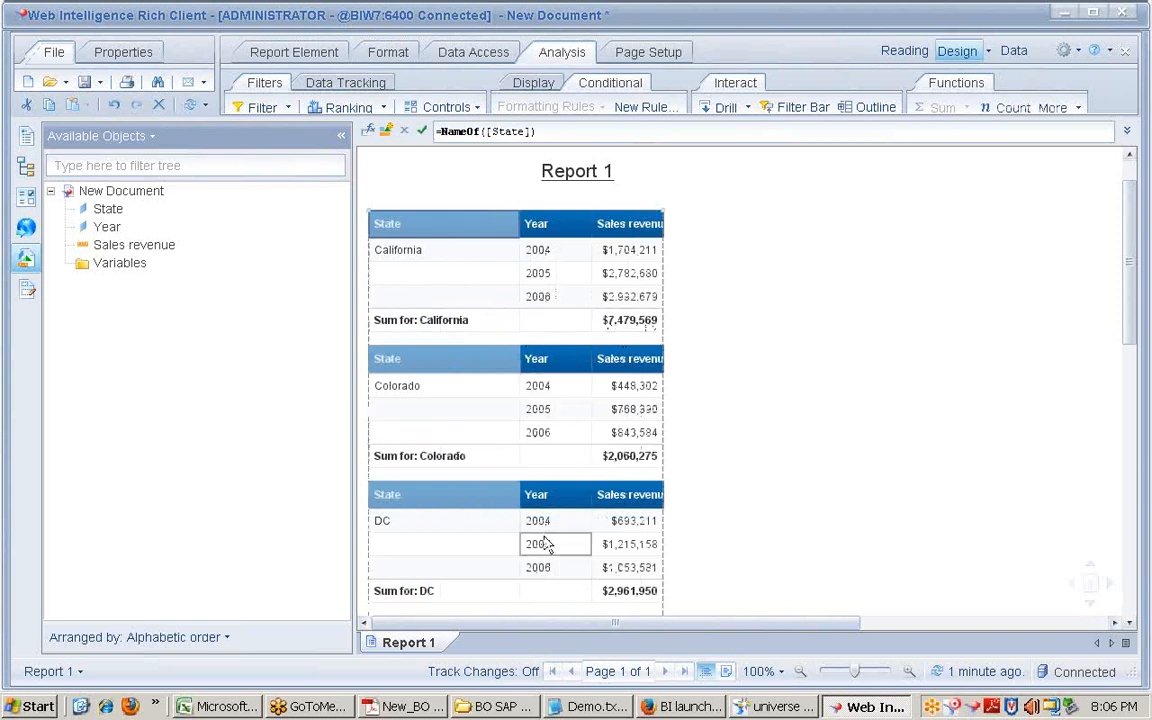
scroll(522, 548, "down", 1)
scroll(527, 548, "down", 4)
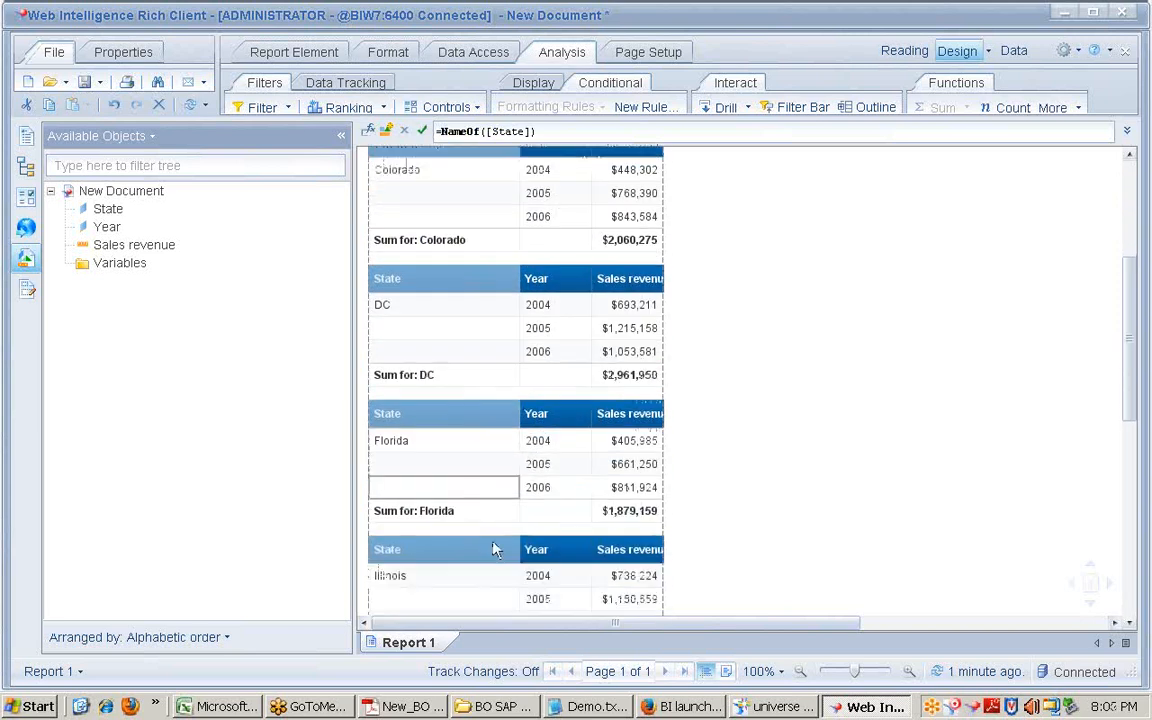
scroll(495, 545, "down", 2)
scroll(492, 540, "down", 2)
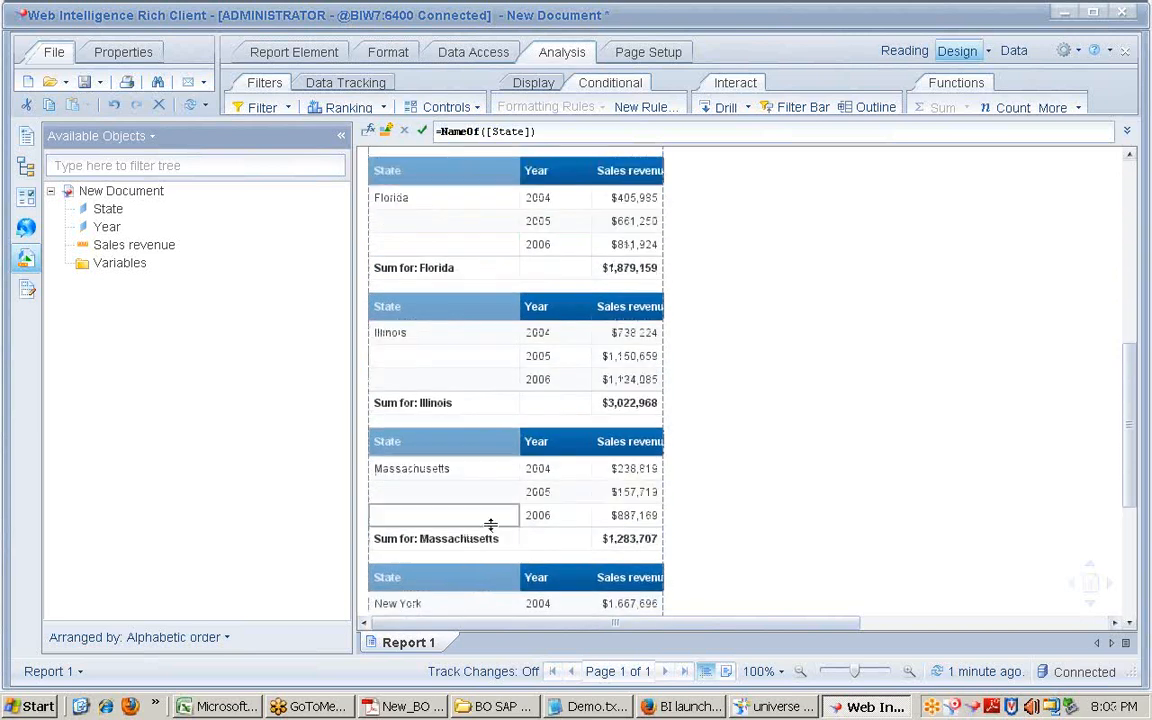
scroll(490, 524, "up", 6)
left_click(946, 334)
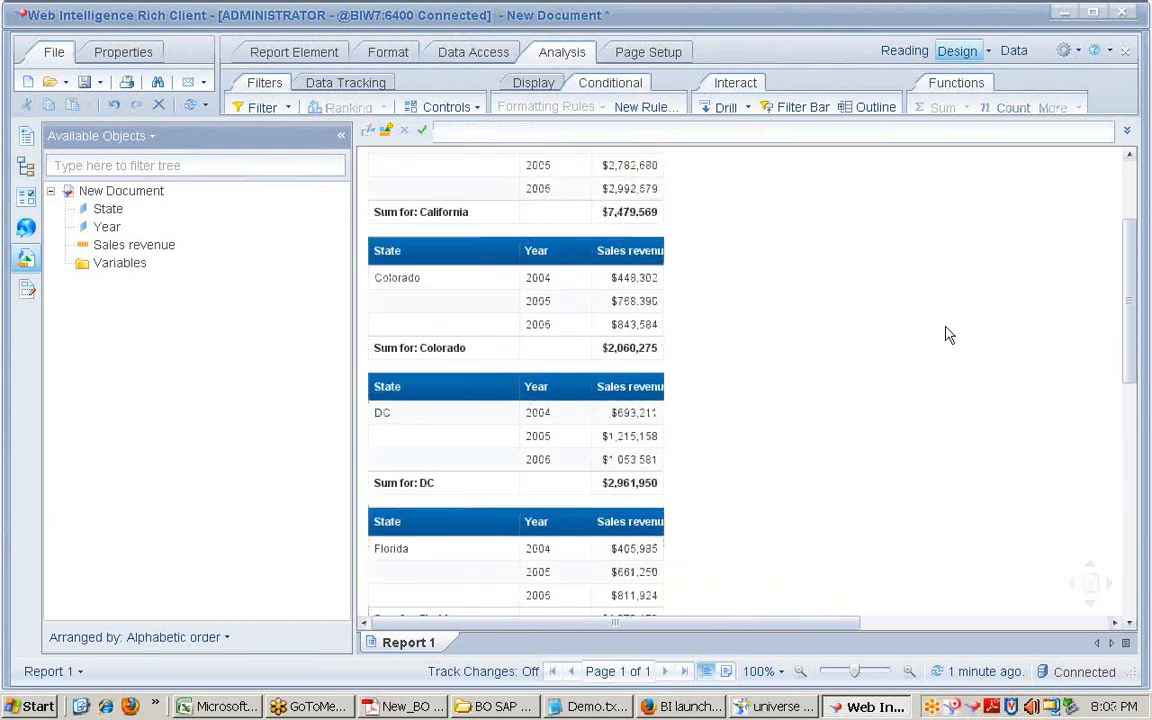
left_click(482, 55)
left_click(300, 52)
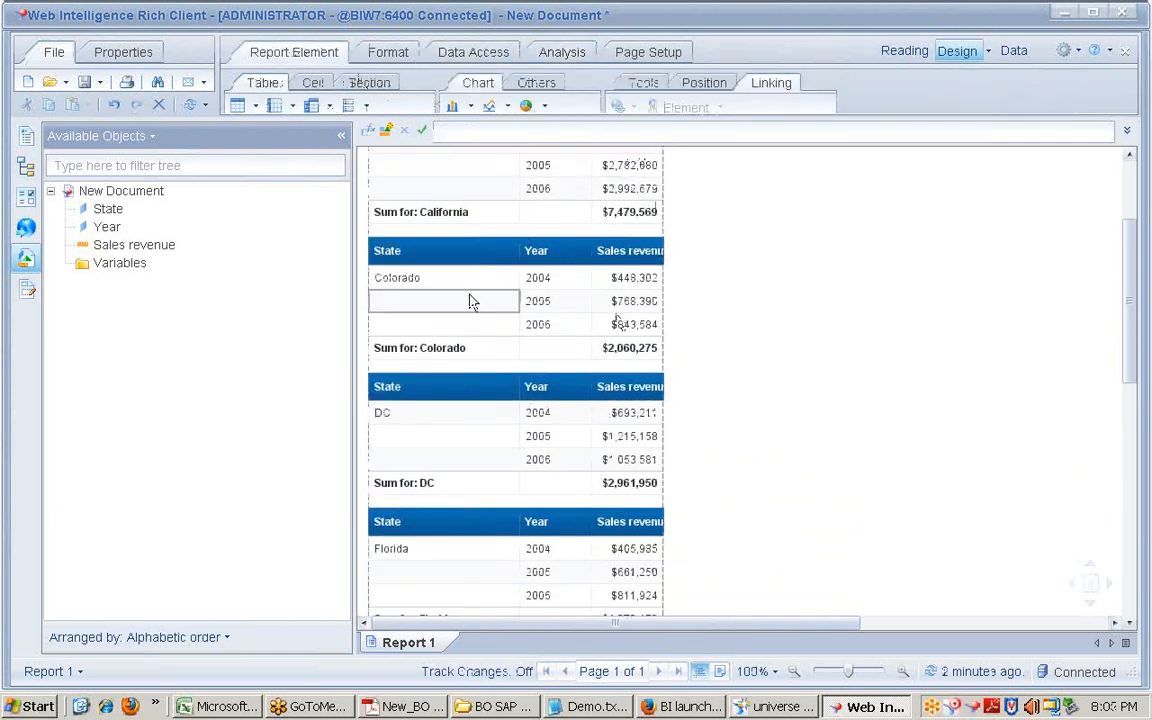
Step: Show the Web Service Publisher listing BI Web Services on host biw7:6400
left_click(28, 226)
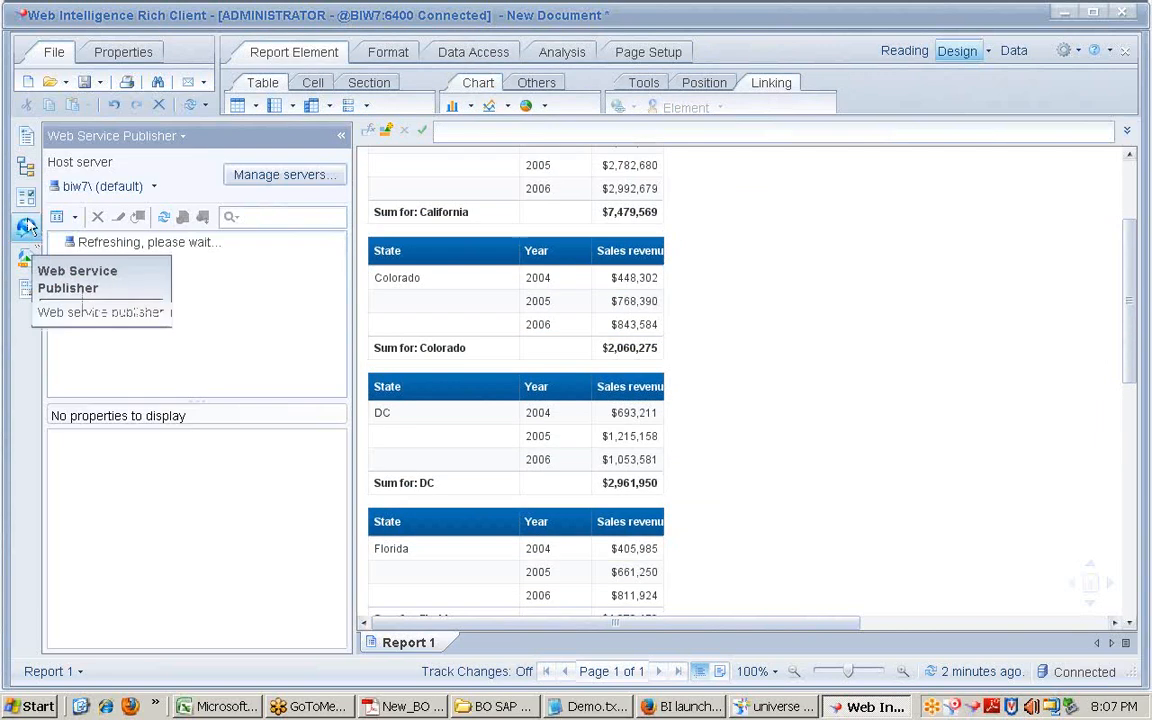
left_click(85, 197)
left_click(183, 169)
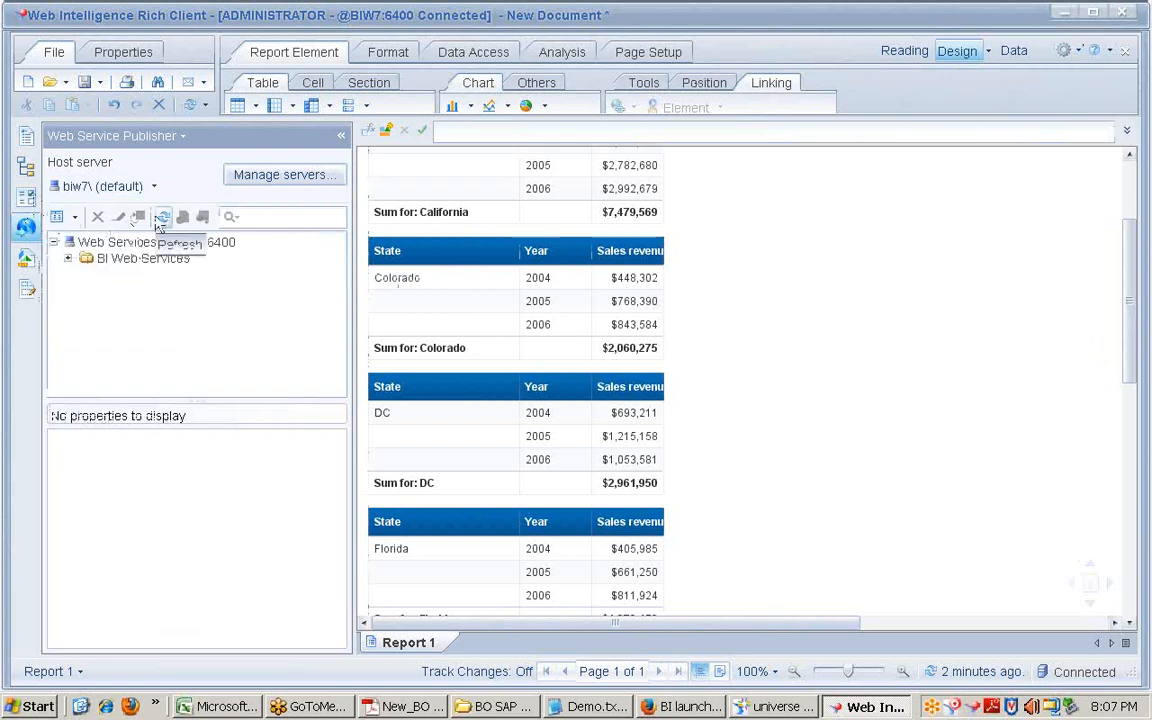
Step: Minimize the Rich Client window and bring up the Windows Start menu
left_click(1060, 19)
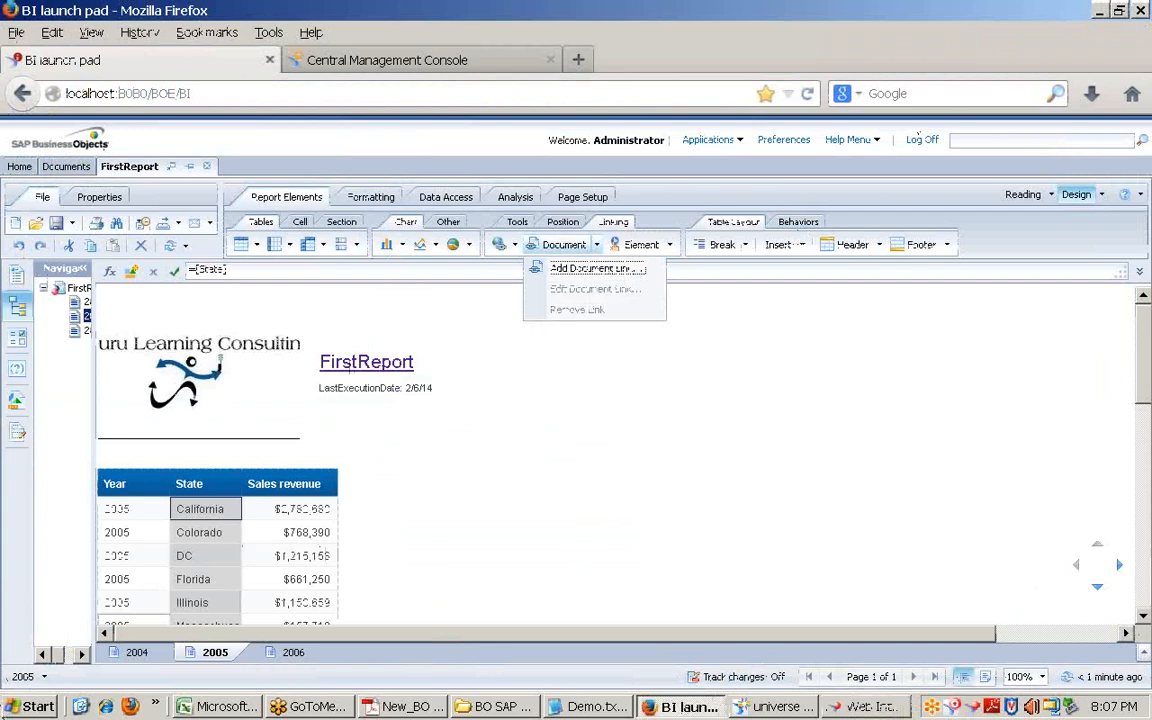
left_click(81, 707)
left_click(22, 710)
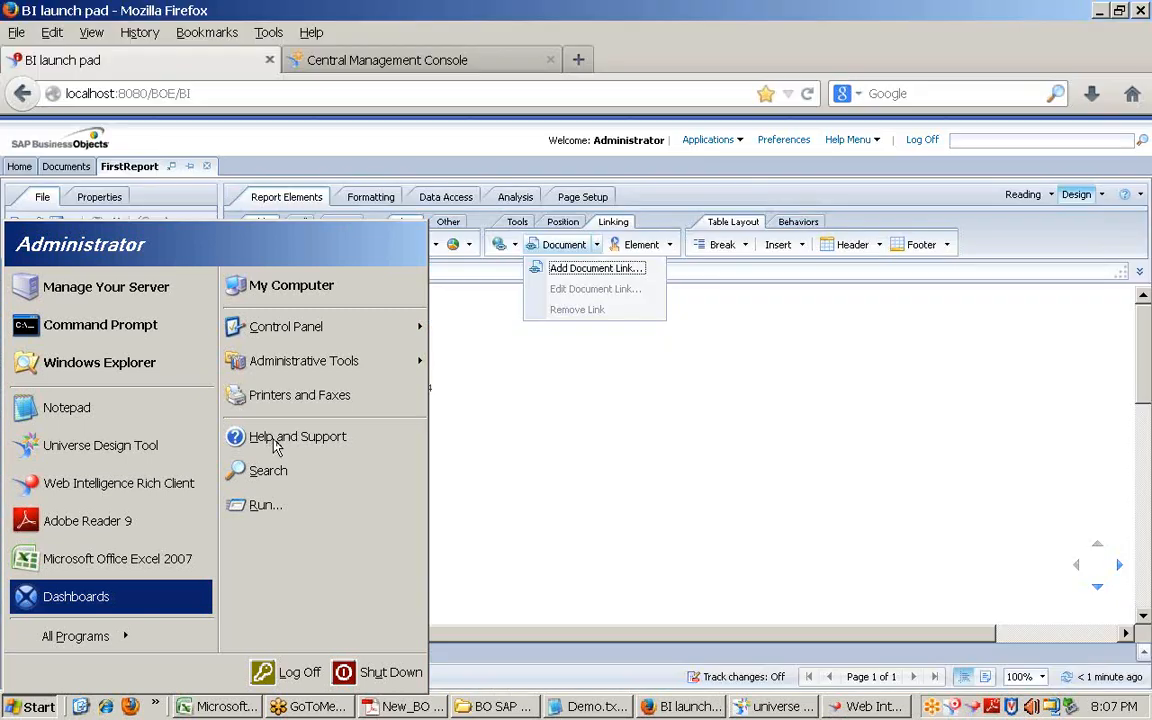
Step: Launch SAP BusinessObjects Dashboards, accepting the compatibility warning
left_click(503, 440)
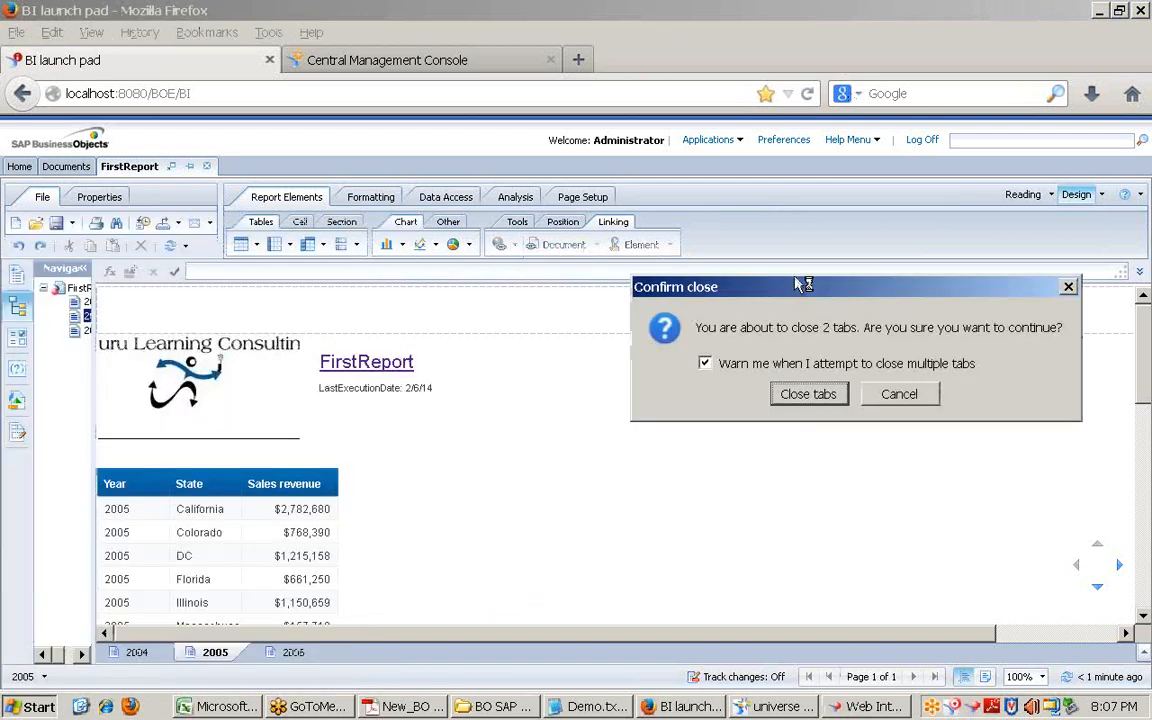
left_click(809, 394)
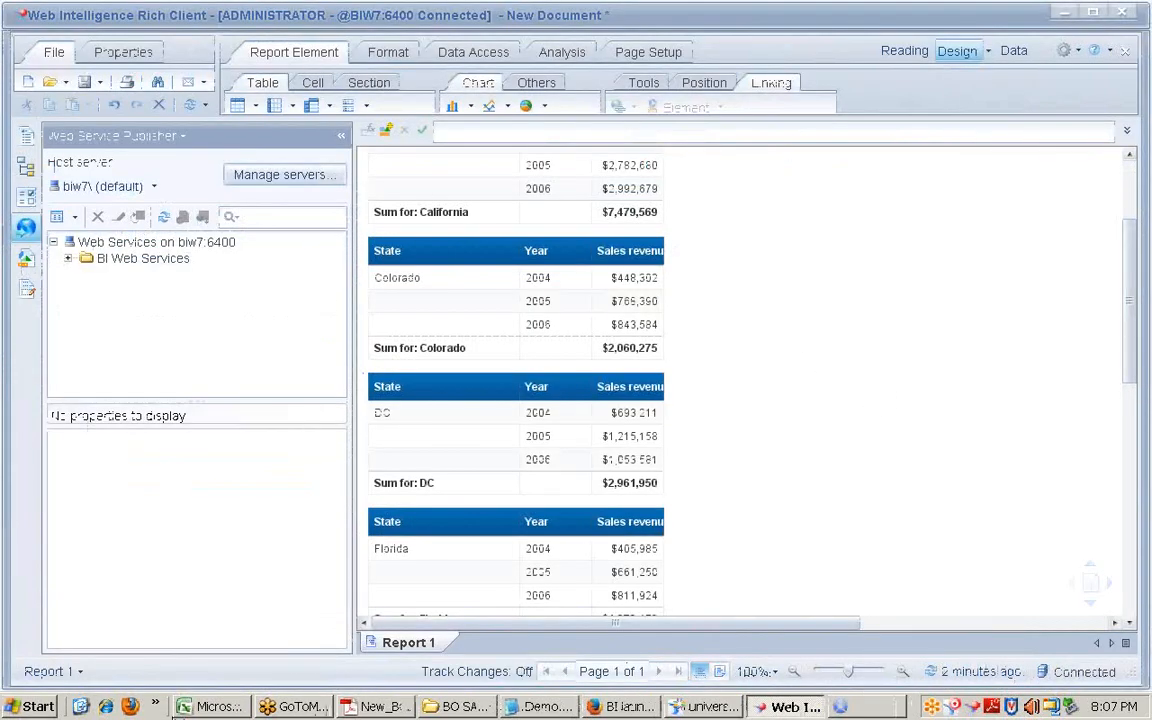
left_click(36, 706)
mouse_move(130, 638)
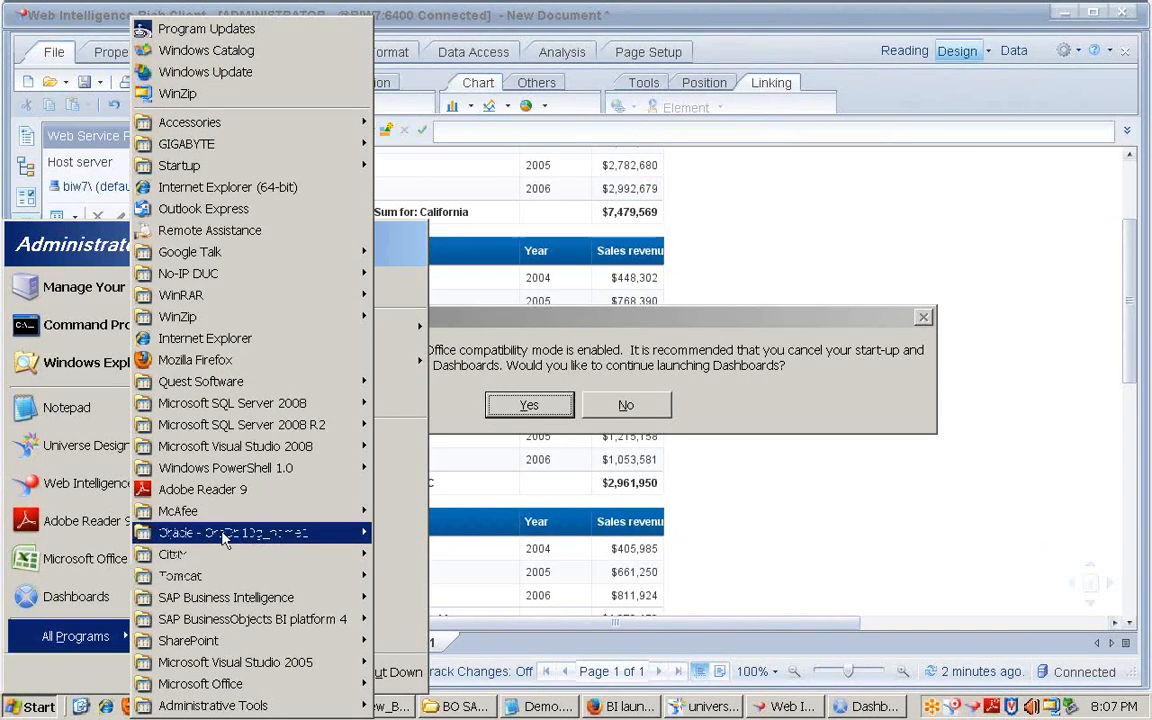
left_click(545, 405)
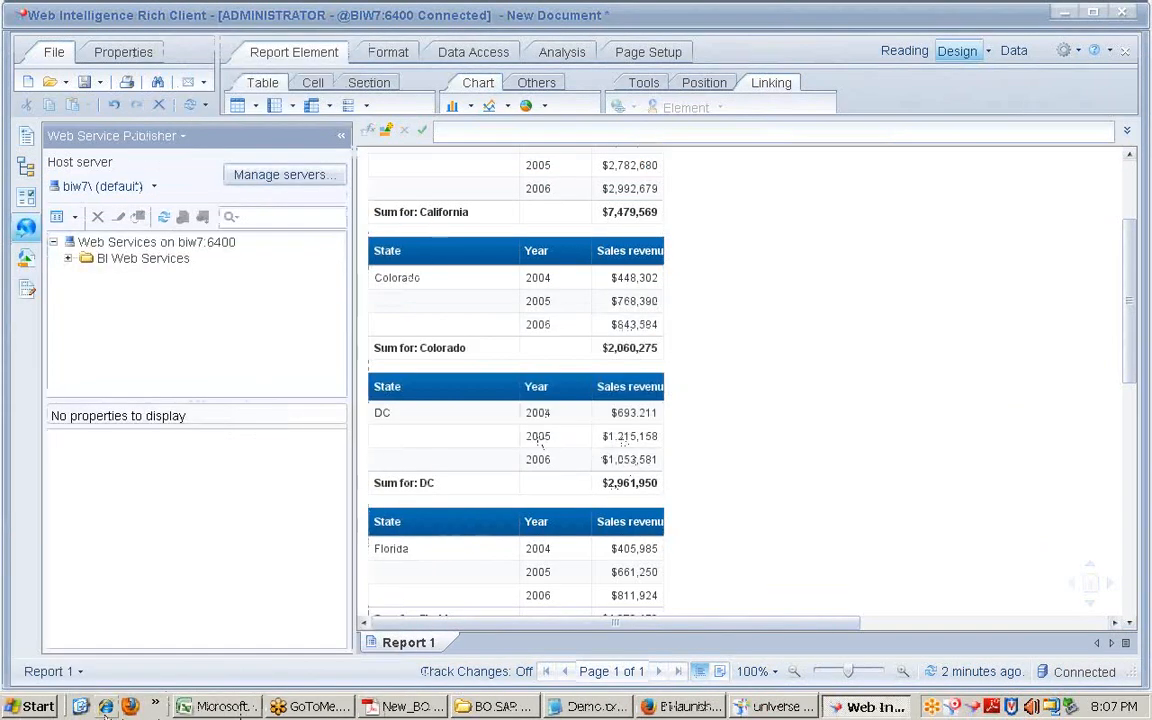
left_click(36, 706)
mouse_move(75, 636)
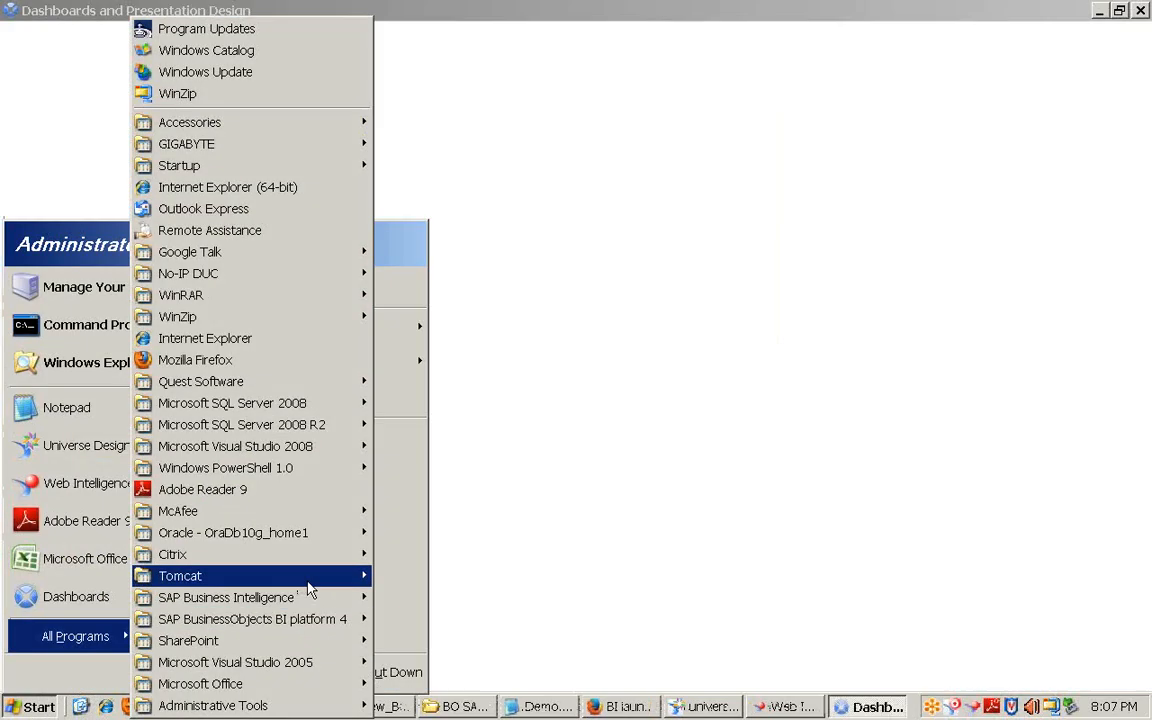
mouse_move(300, 597)
mouse_move(560, 619)
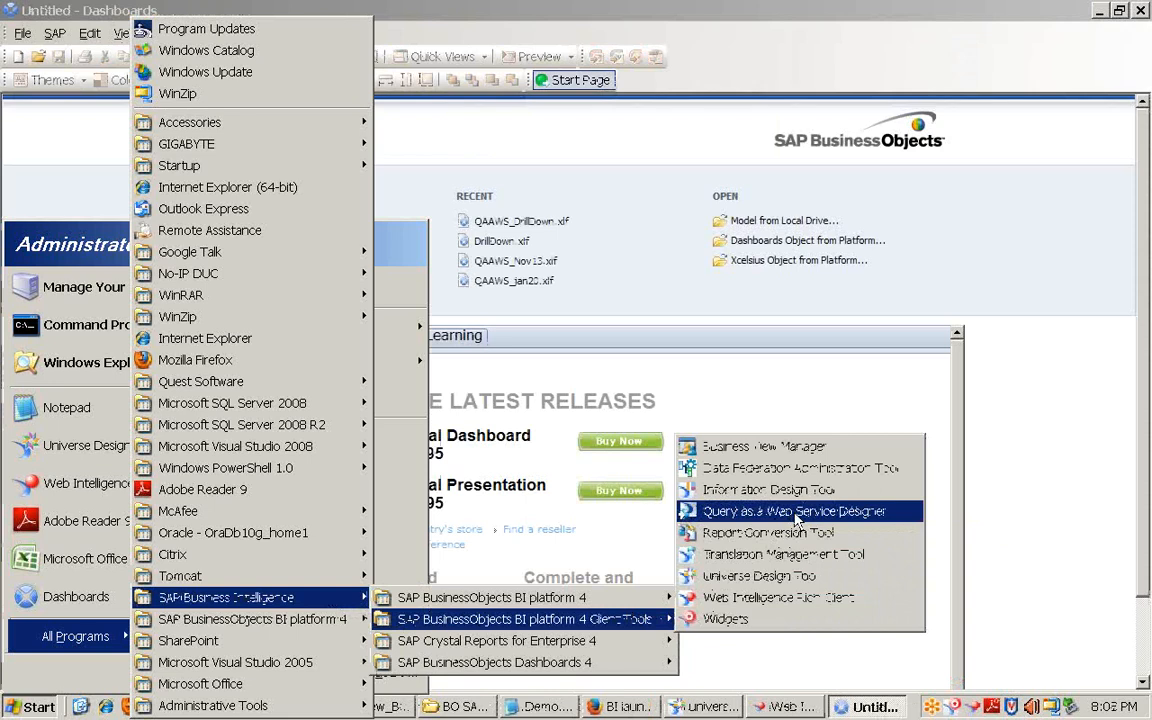
left_click(990, 470)
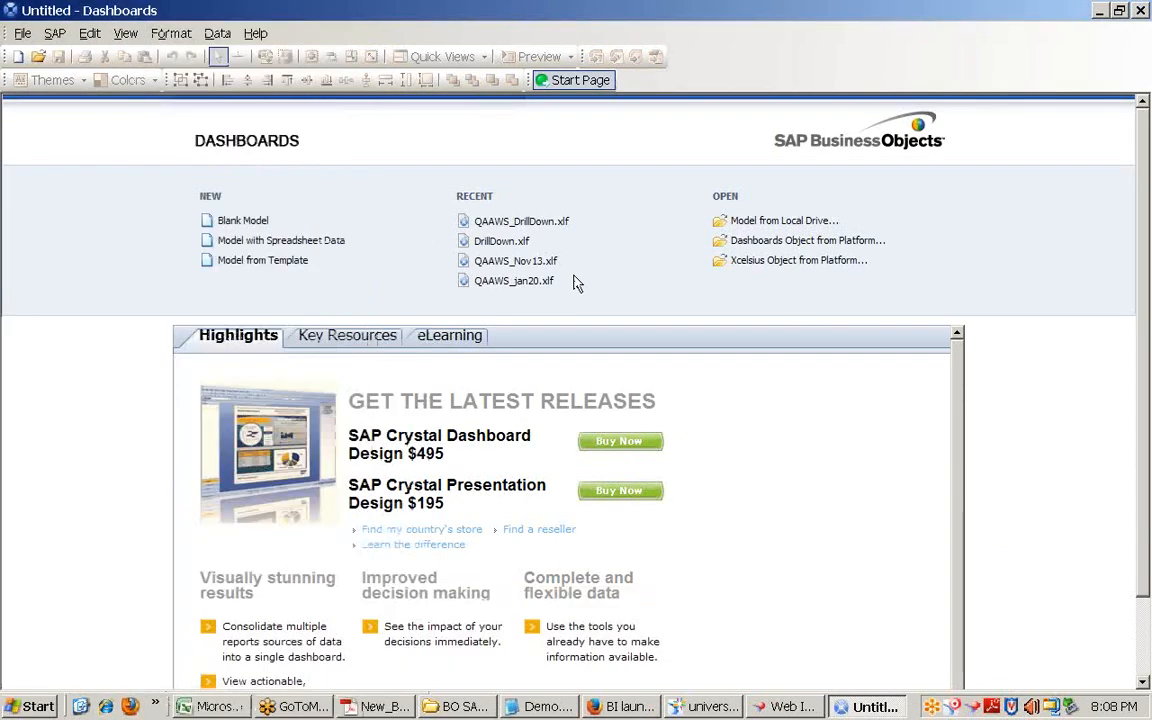
Step: Open QAAWS_Nov13.xlf from the Desktop after the recent DrillDown.xlf fails to load
left_click(514, 244)
left_click(579, 389)
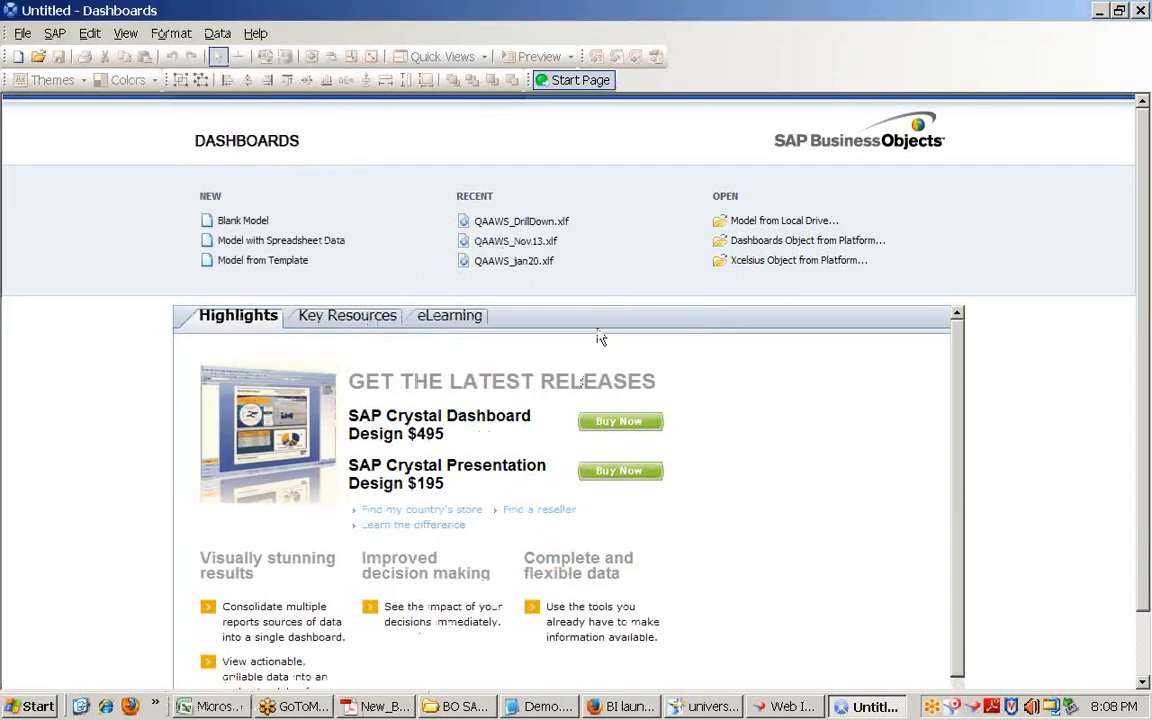
left_click(38, 56)
left_click(286, 250)
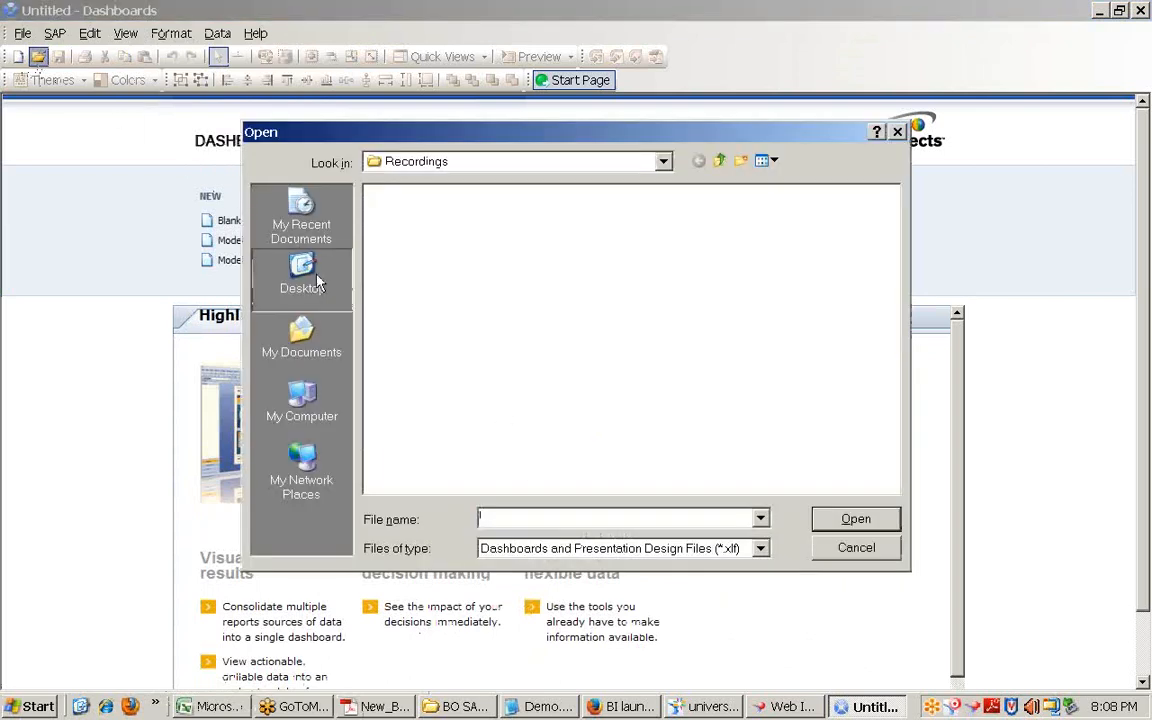
left_click(395, 274)
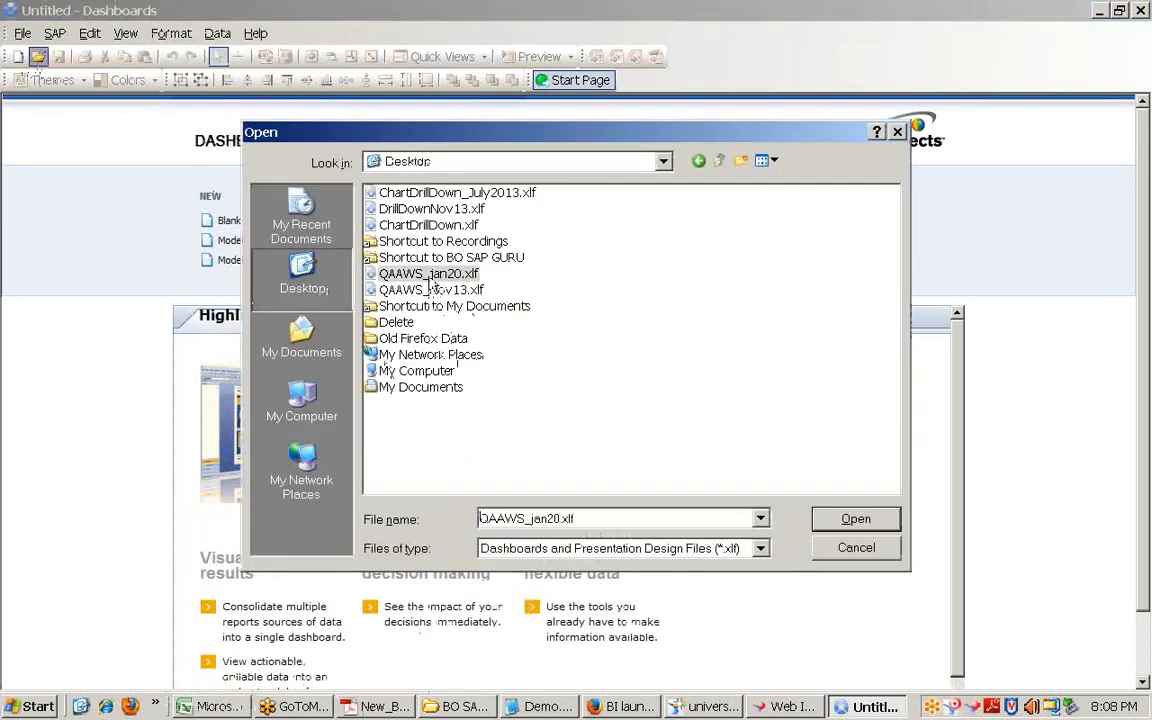
double_click(433, 290)
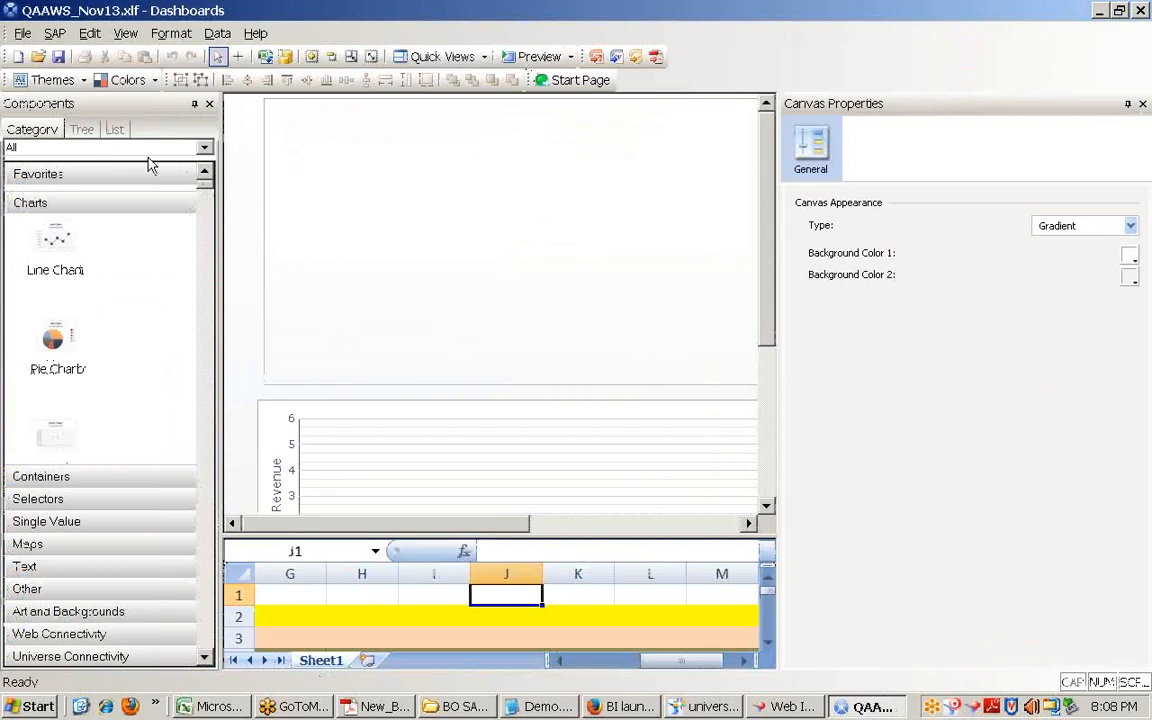
Step: Select the pie chart in QAAWS_Nov13 and scroll through the canvas
left_click(22, 33)
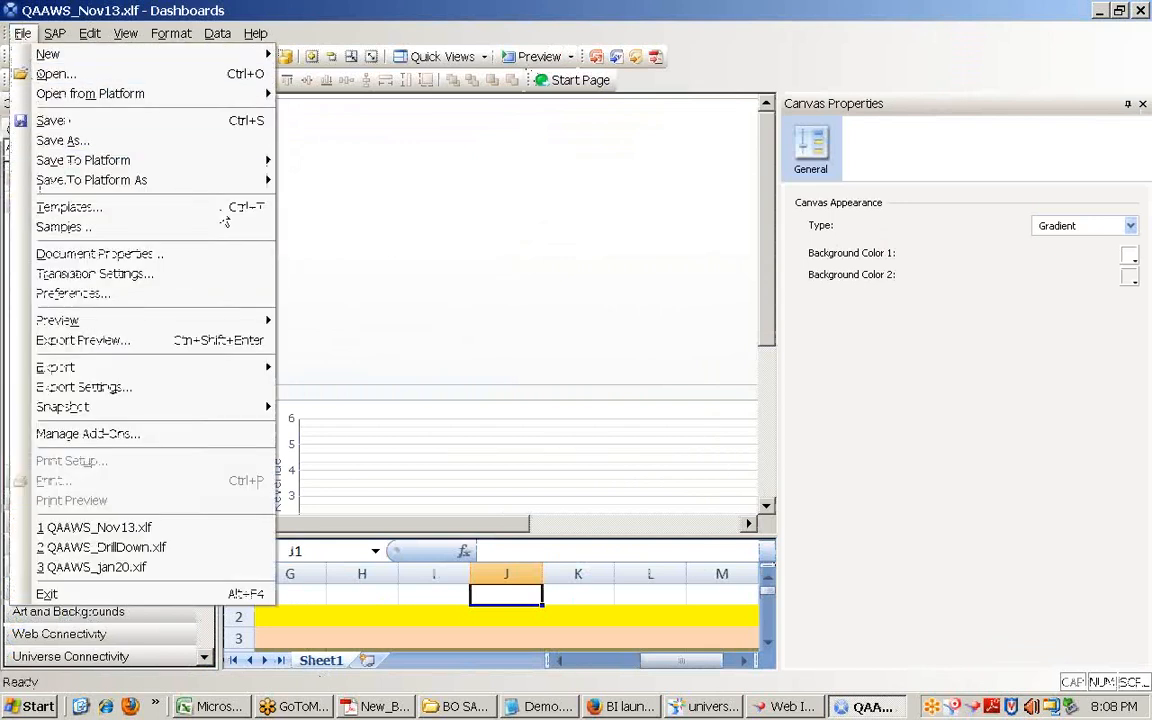
left_click(438, 287)
scroll(544, 563, "down", 1)
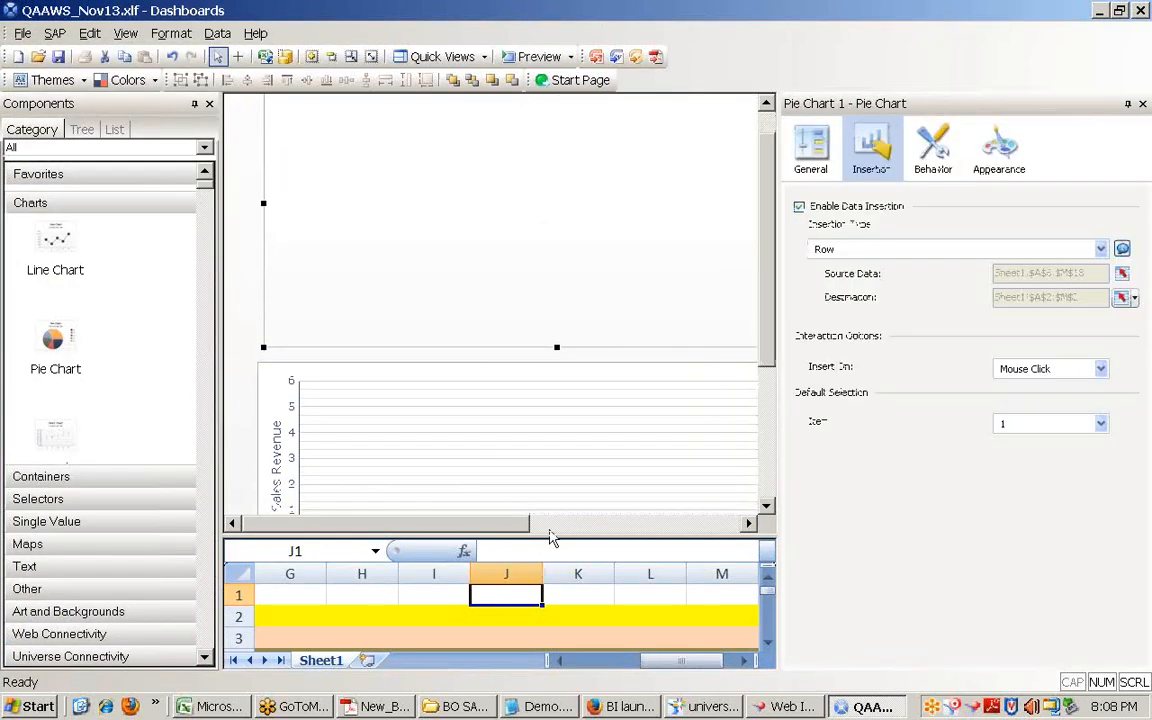
scroll(549, 537, "down", 2)
left_click_drag(767, 594, 782, 541)
Step: Open ChartDrillDown.xlf without saving QAAWS_Nov13, start its preview, and switch to Web Intelligence
left_click(38, 58)
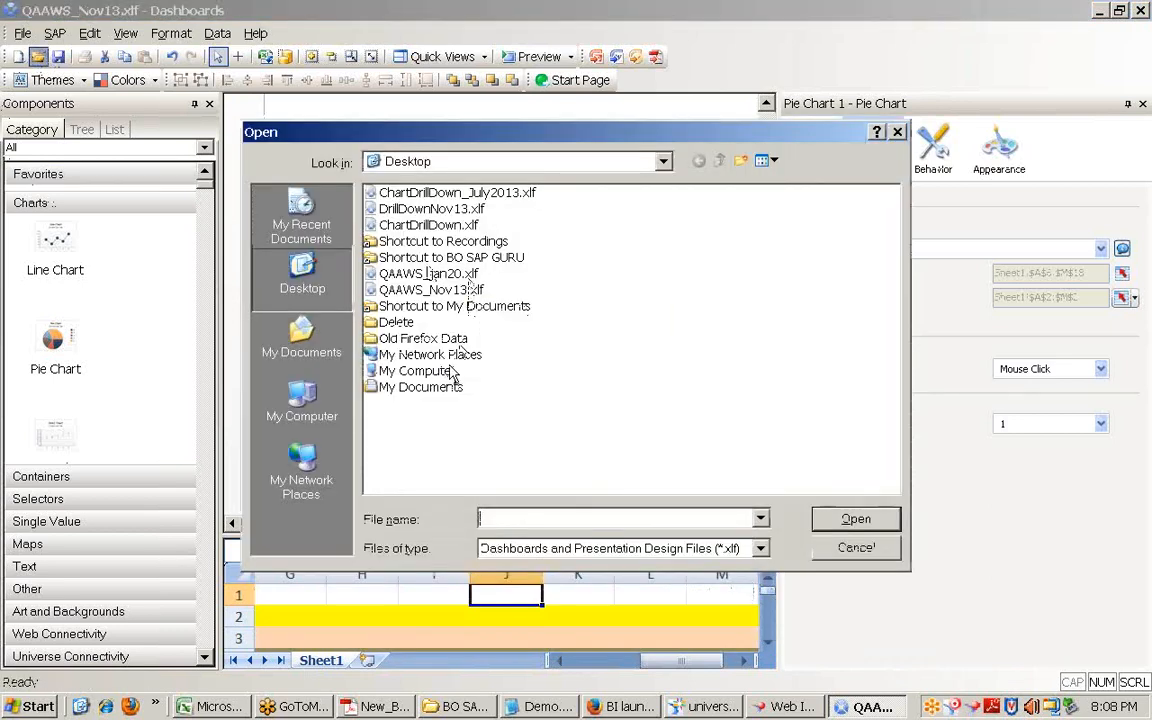
double_click(448, 227)
left_click(574, 378)
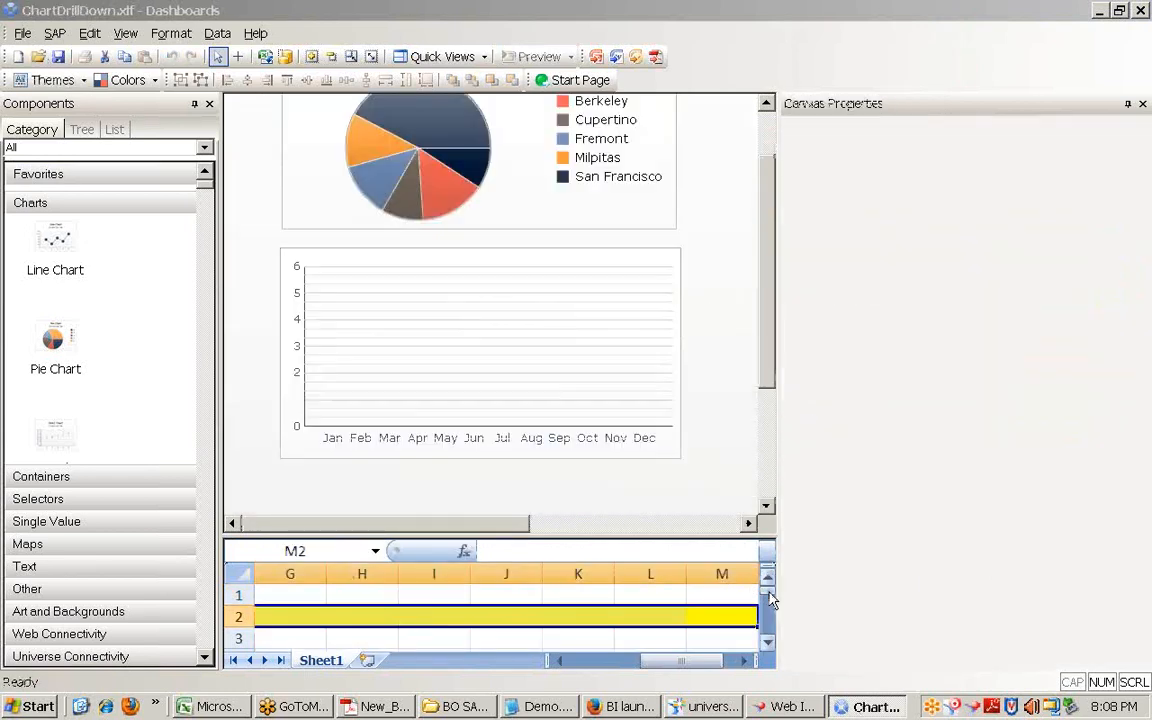
left_click(533, 56)
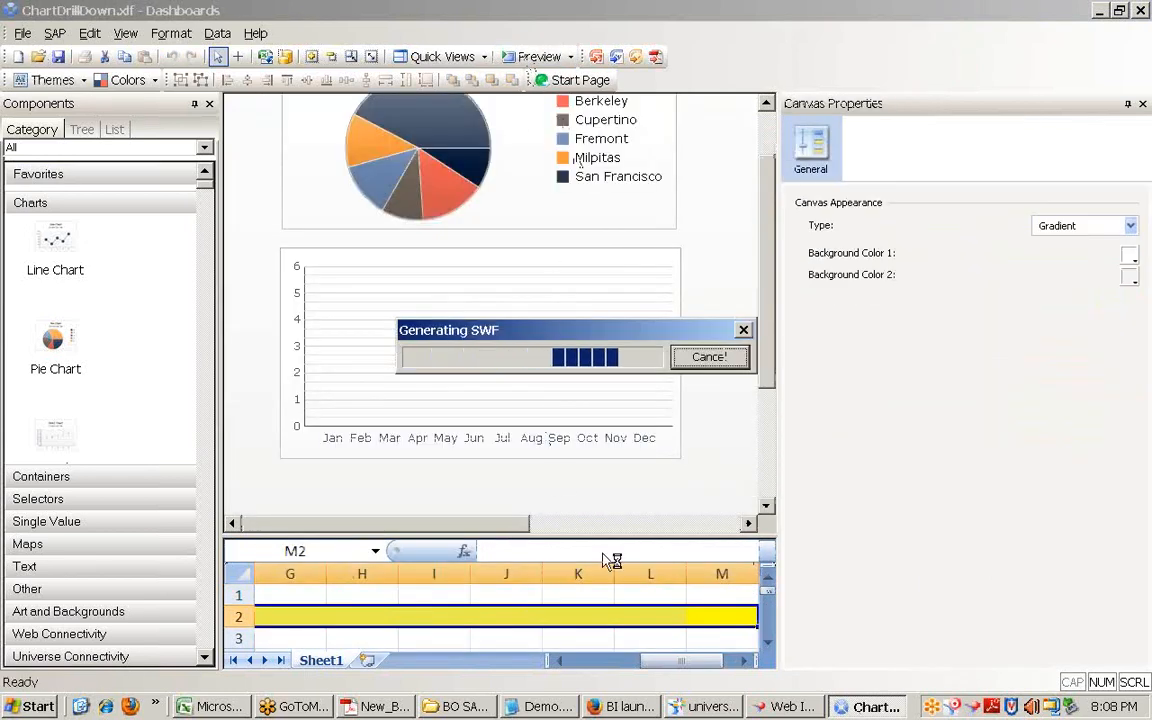
left_click(785, 706)
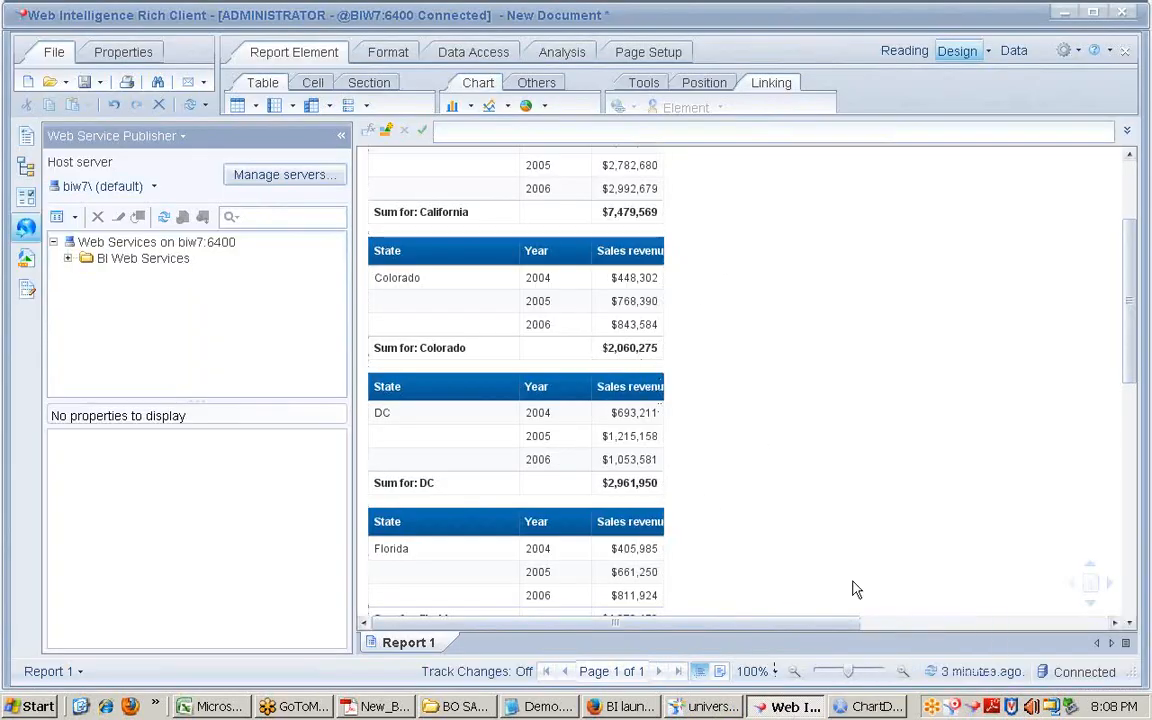
Step: Turn the State/Year sales revenue table into an enlarged pie chart, then return to the dashboard preview
scroll(724, 356, "up", 3)
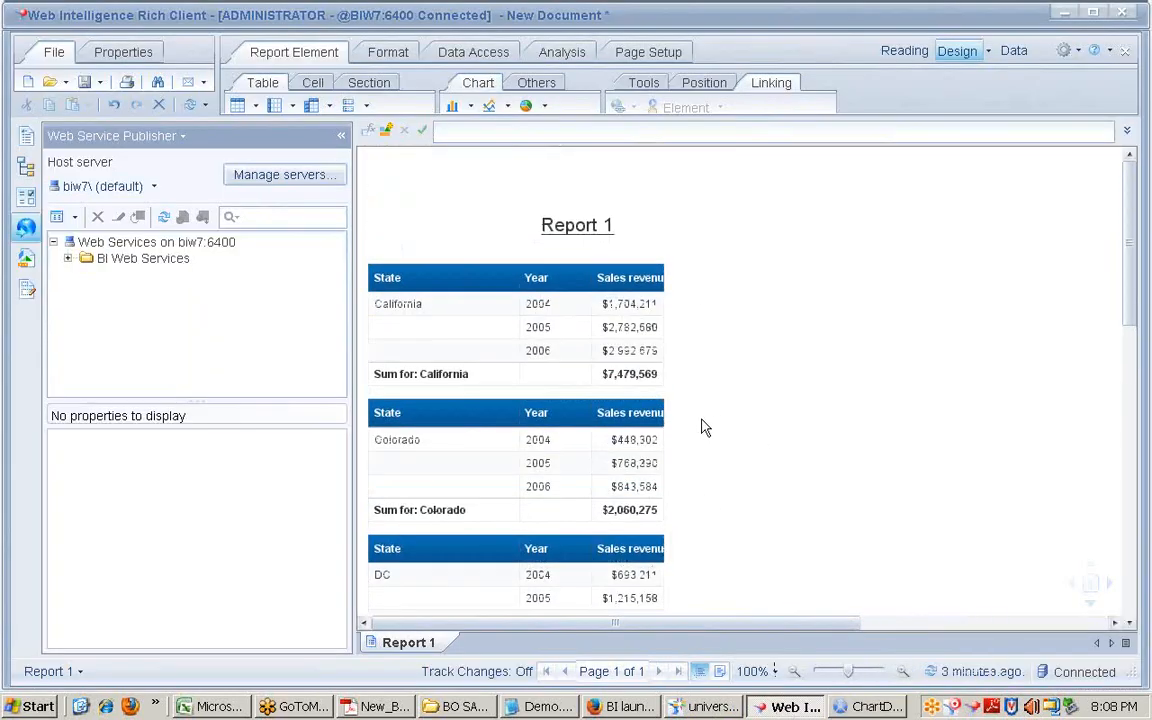
right_click(664, 285)
mouse_move(763, 446)
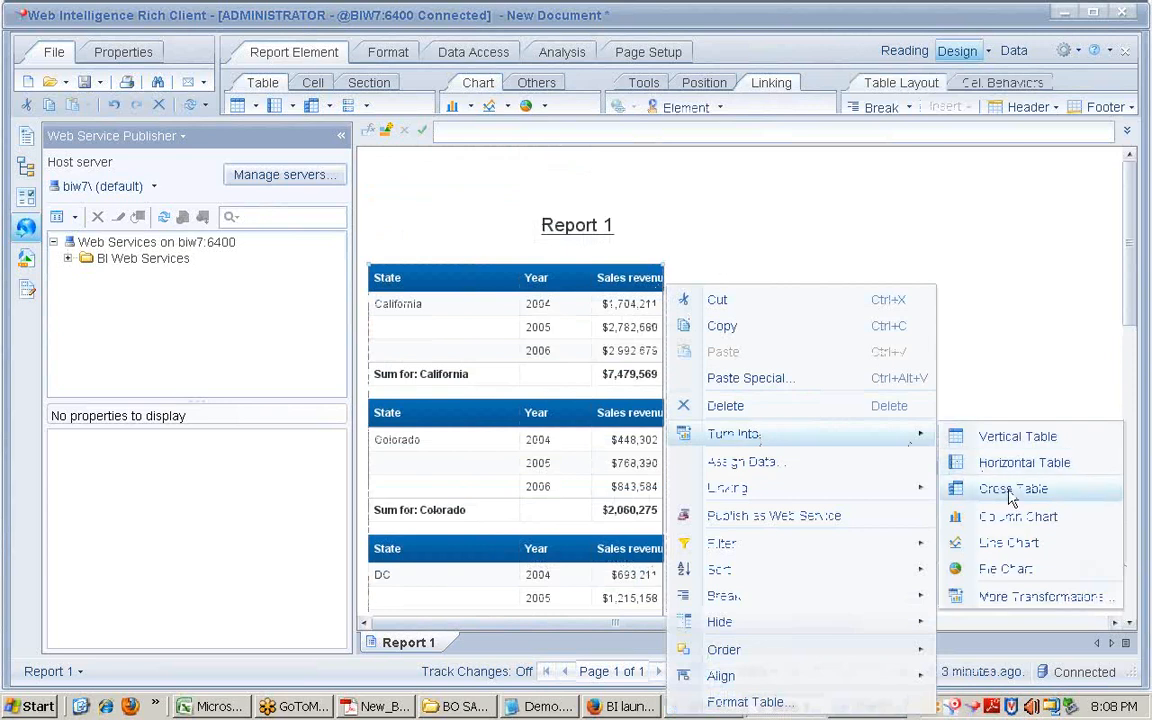
left_click(1000, 568)
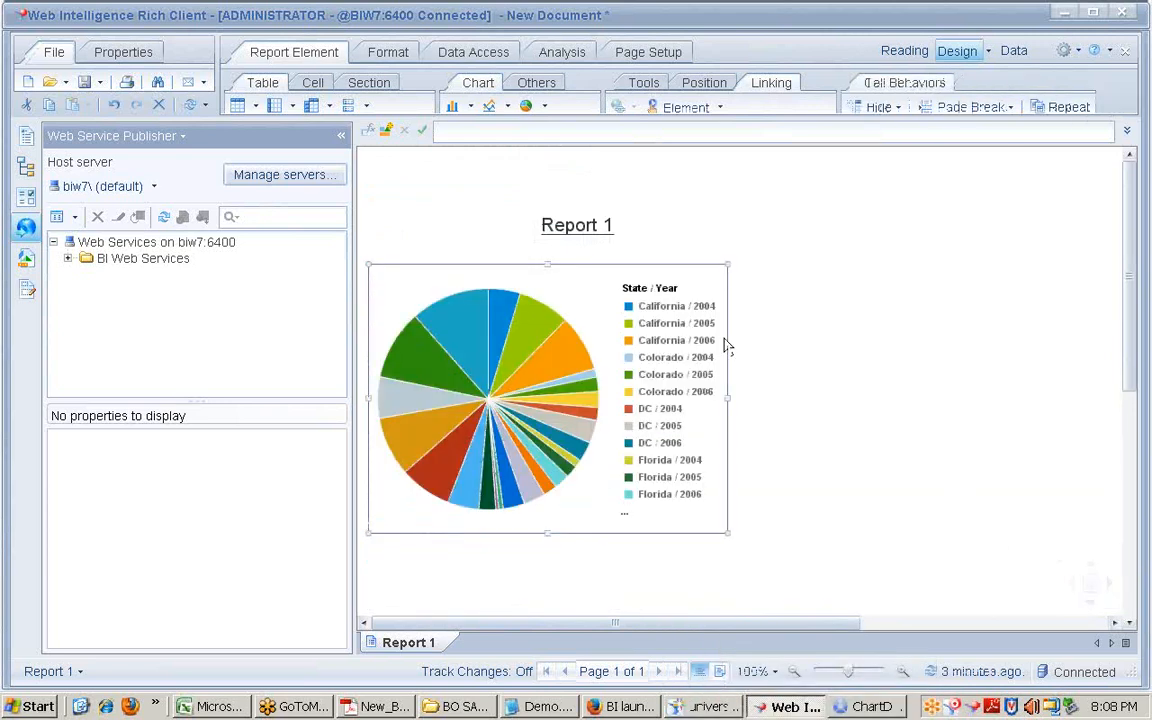
left_click_drag(727, 531, 948, 610)
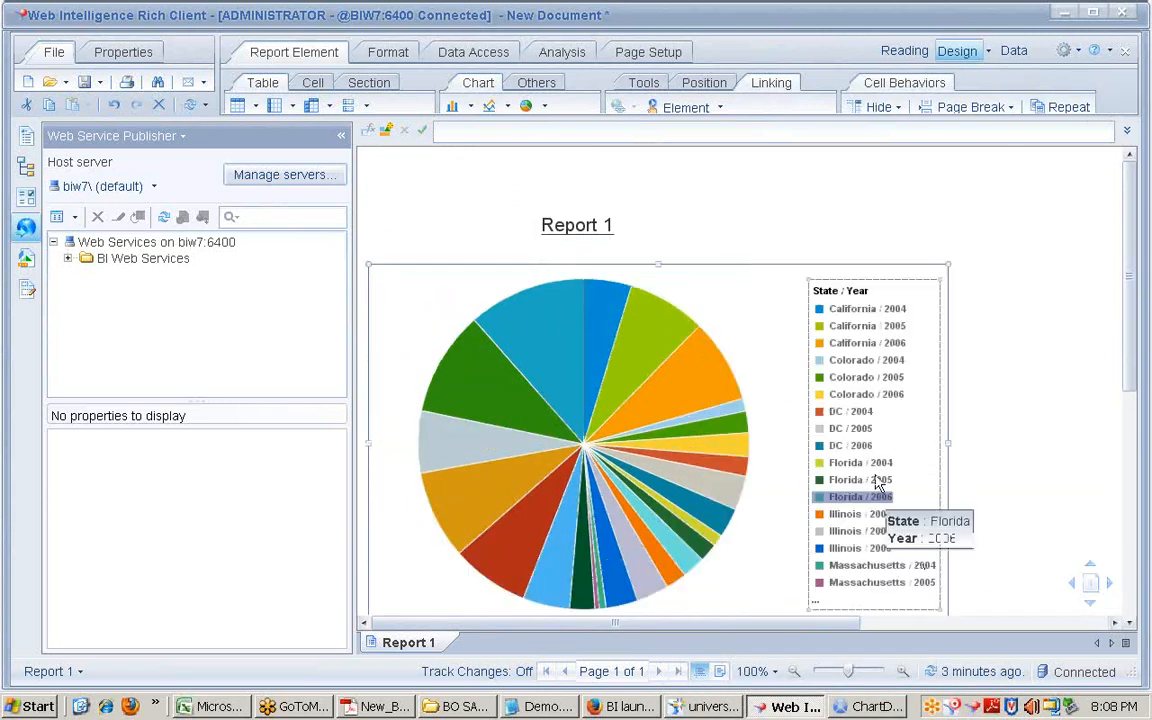
left_click(872, 707)
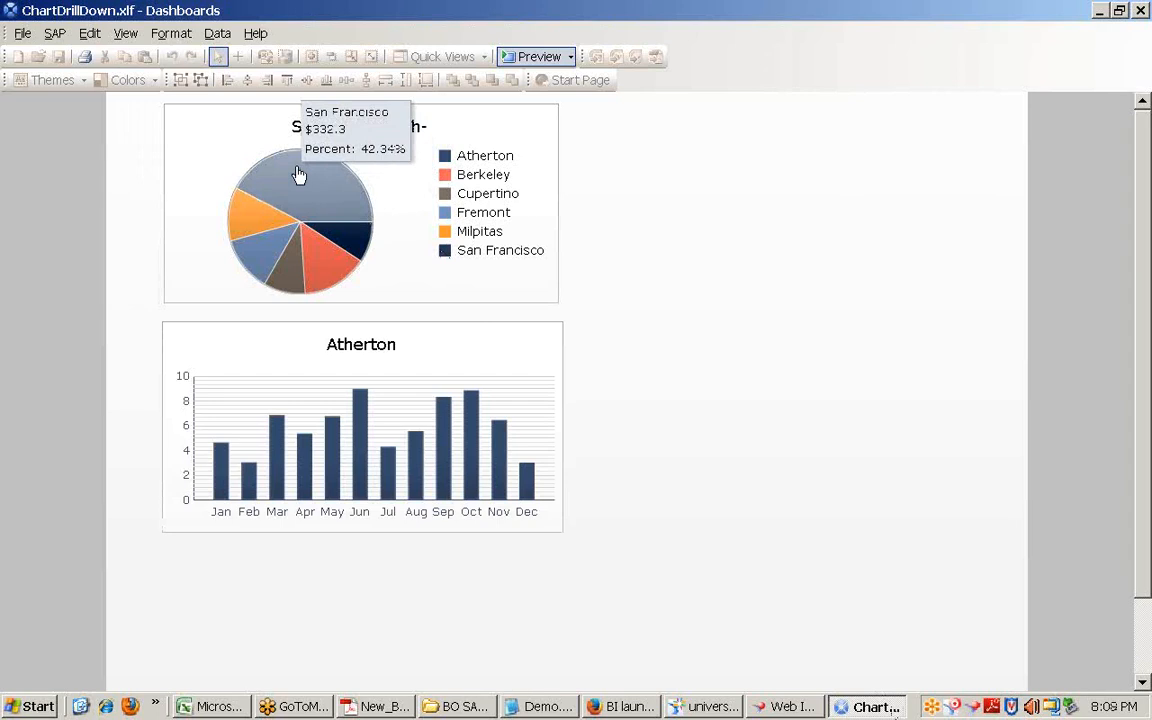
Step: Drill the bar chart through each slice—San Francisco, Milpitas, Fremont, Cupertino, Berkeley, Atherton—then exit preview
left_click(297, 180)
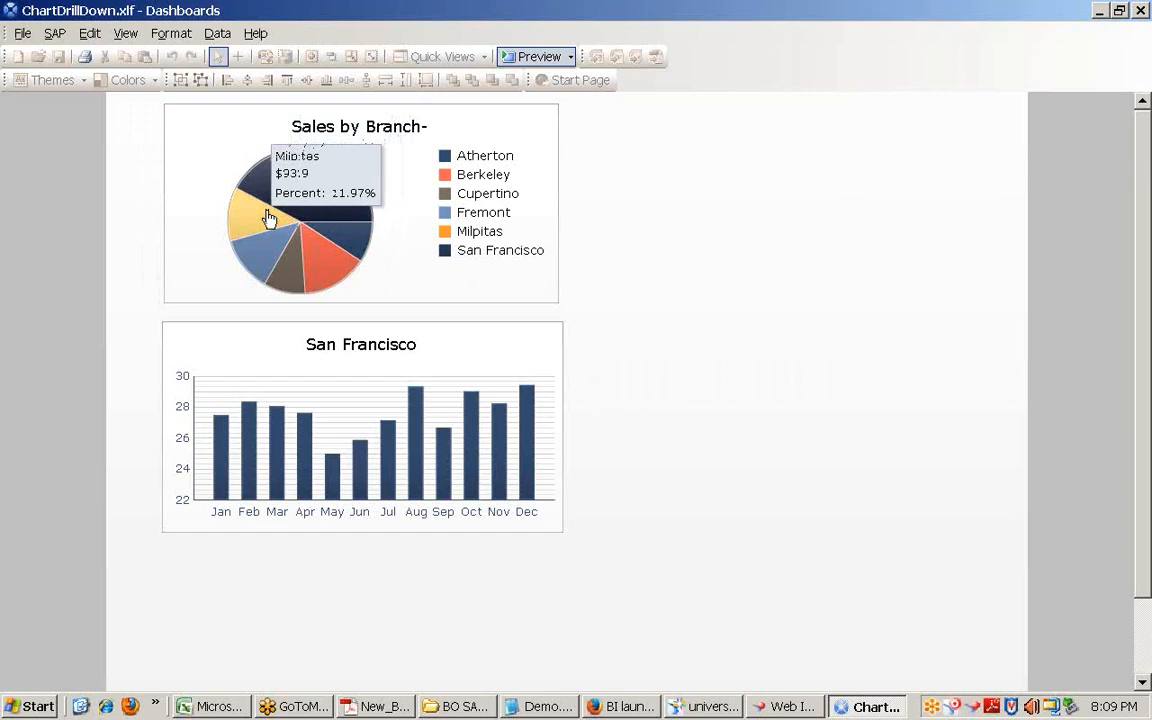
left_click(269, 228)
left_click(269, 254)
left_click(290, 272)
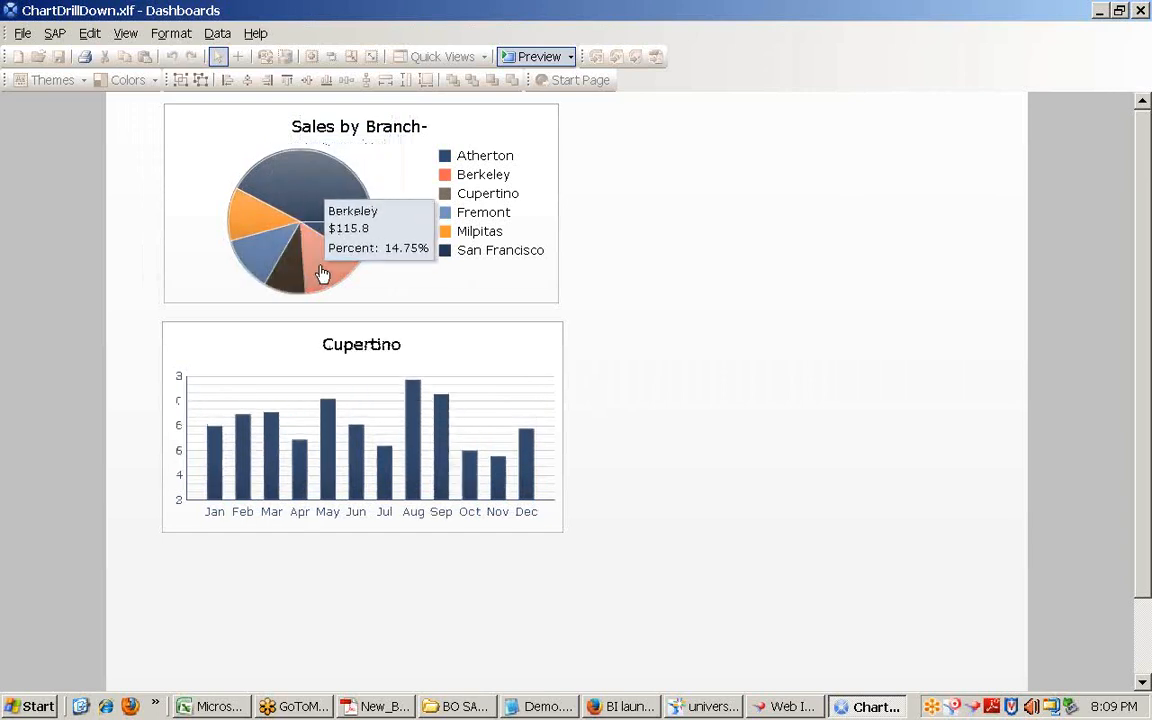
left_click(321, 272)
left_click(345, 238)
left_click(337, 192)
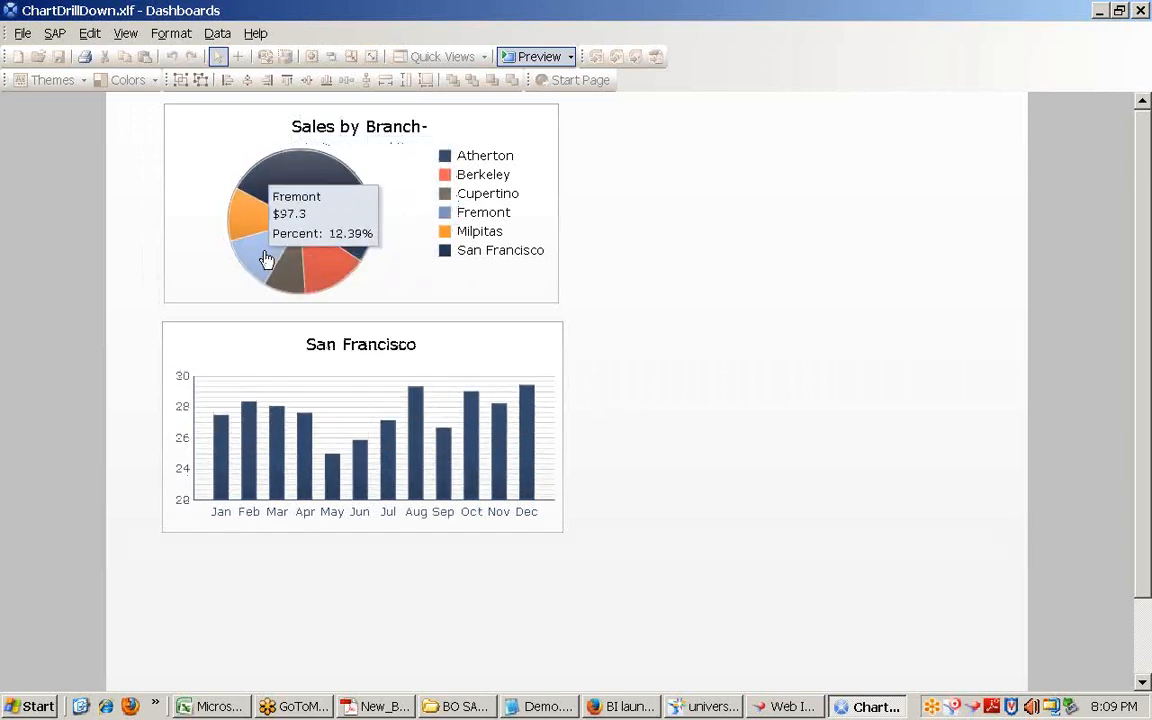
left_click(269, 254)
left_click(295, 213)
left_click(342, 257)
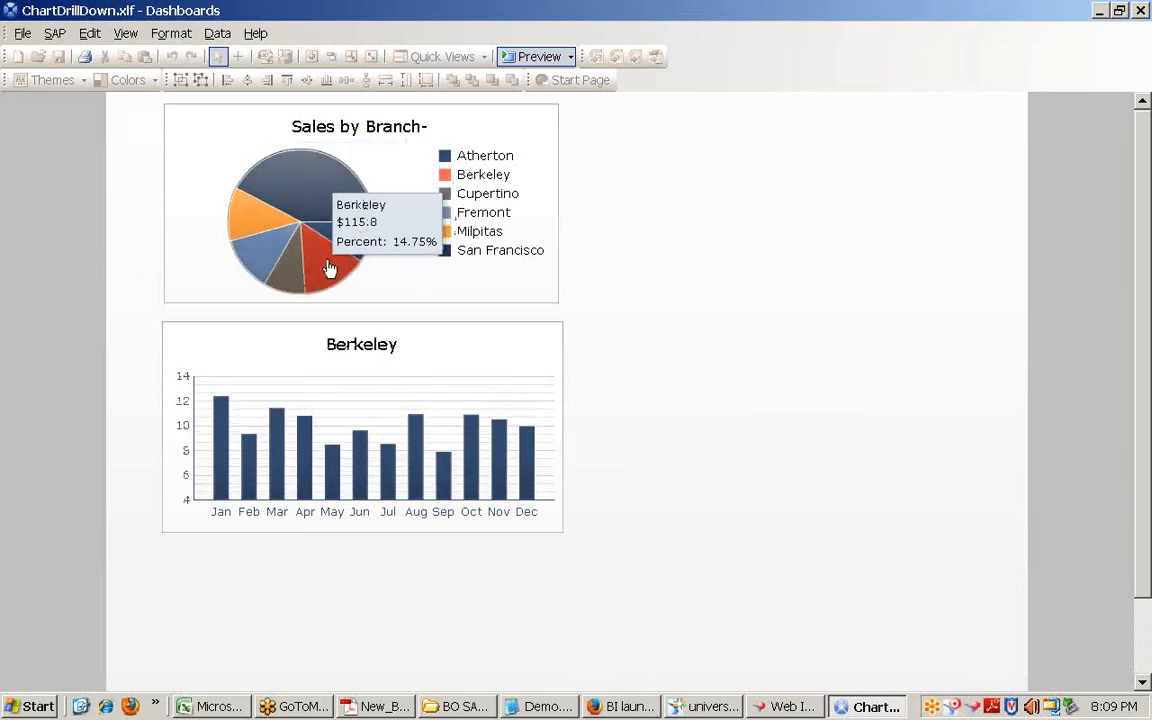
left_click(291, 275)
left_click(265, 252)
left_click(256, 229)
left_click(316, 198)
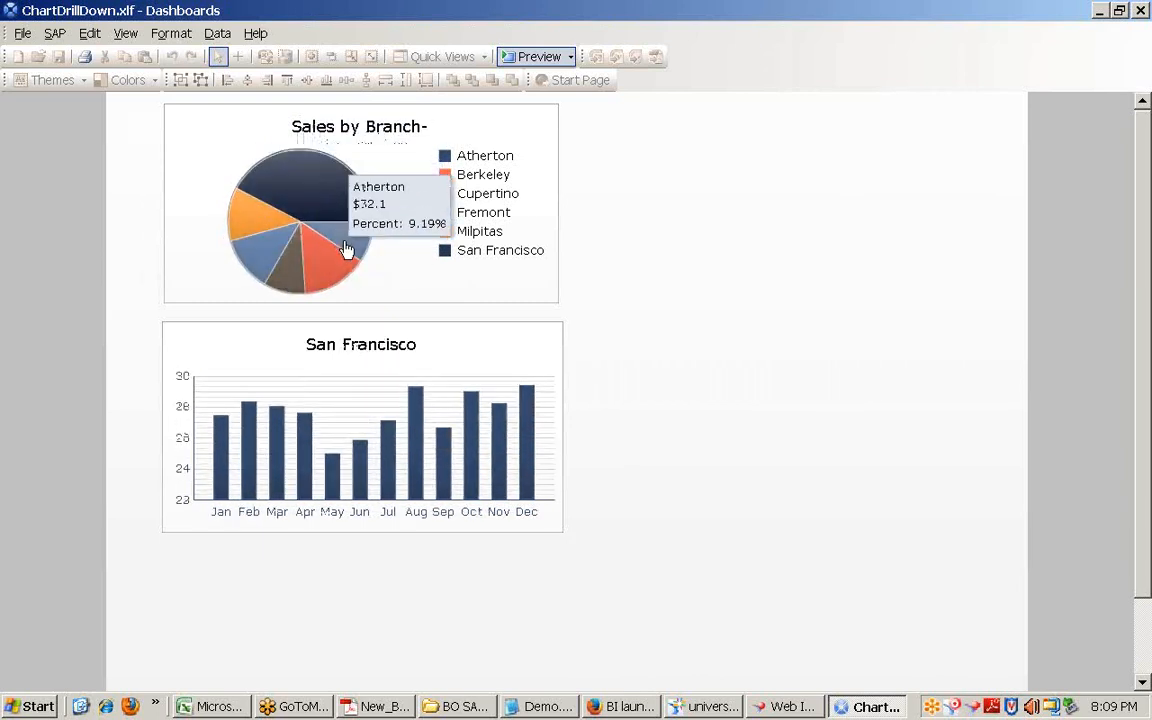
left_click(347, 249)
left_click(302, 275)
left_click(247, 216)
left_click(326, 226)
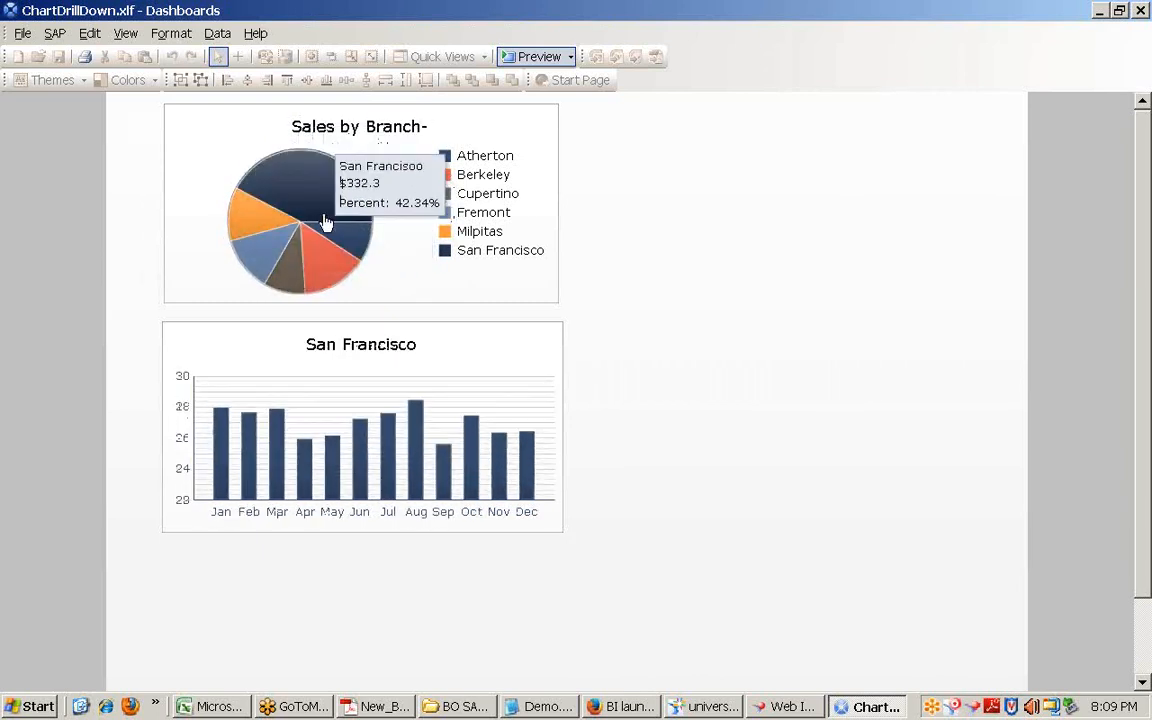
left_click(337, 244)
left_click(296, 257)
left_click(258, 250)
left_click(262, 218)
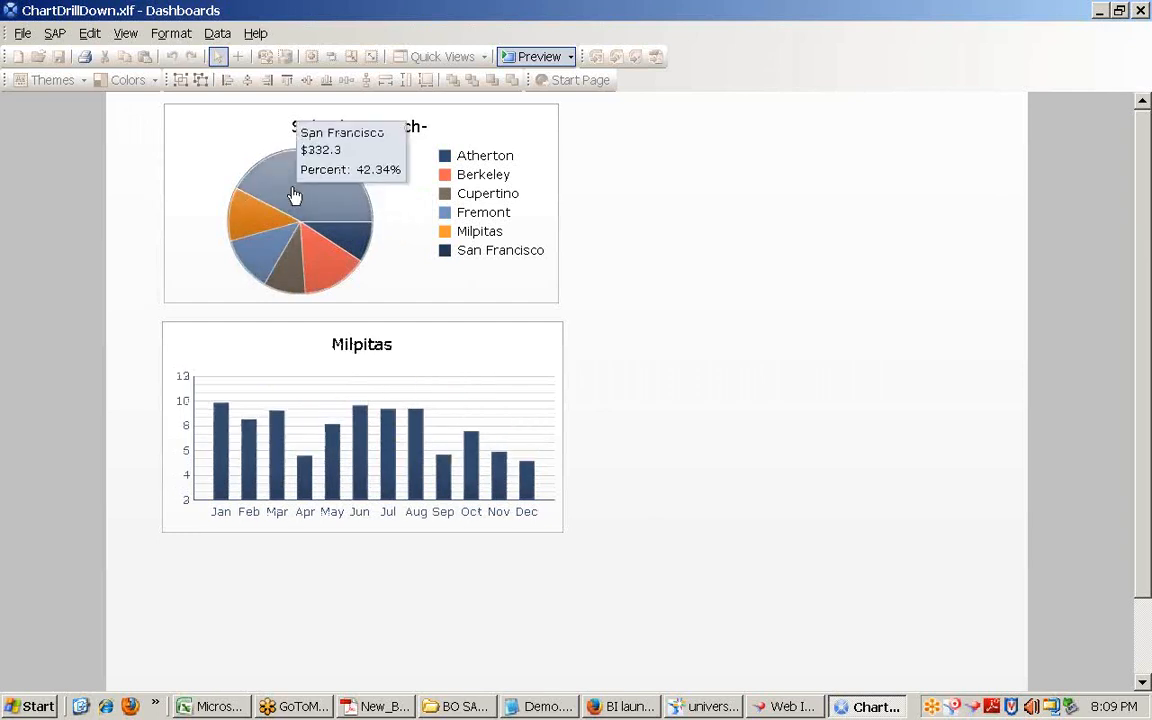
left_click(298, 196)
left_click(316, 263)
left_click(283, 257)
left_click(252, 213)
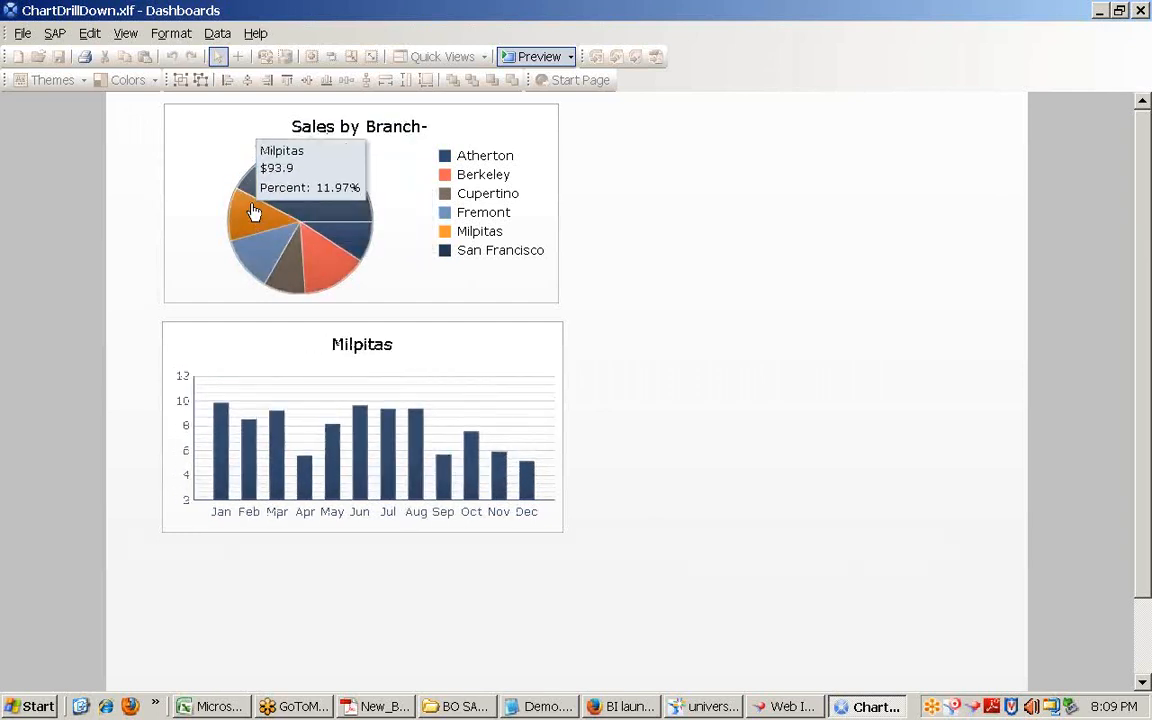
left_click(324, 231)
left_click(310, 200)
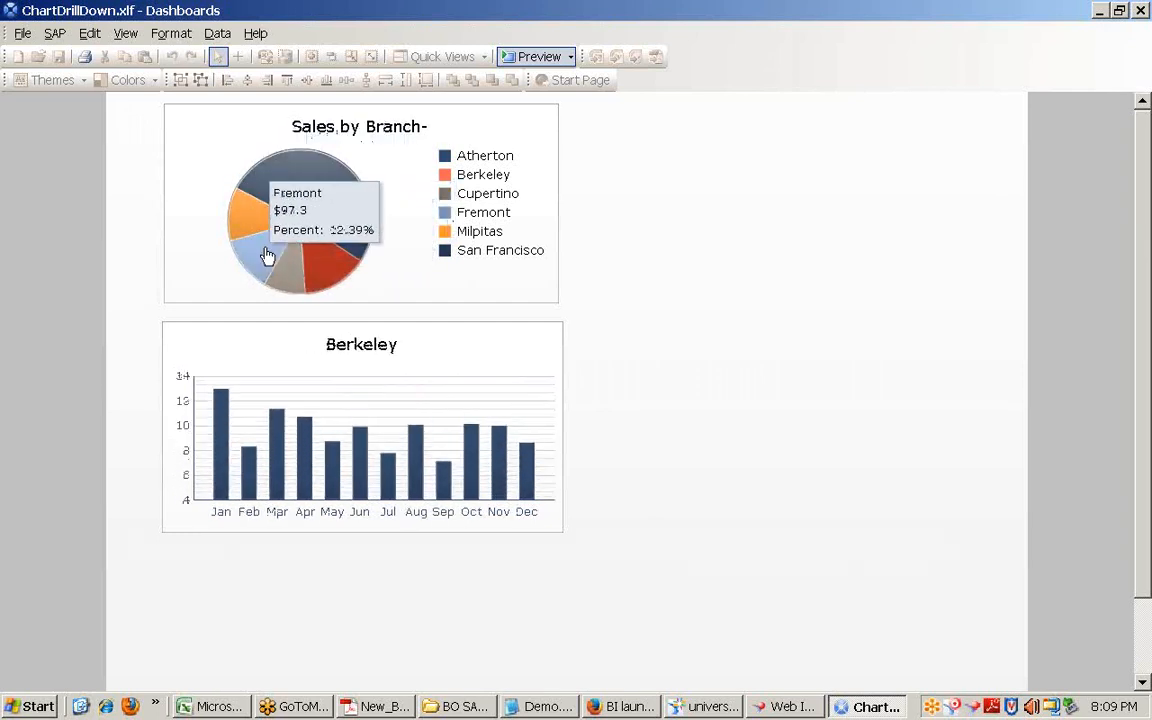
left_click(537, 57)
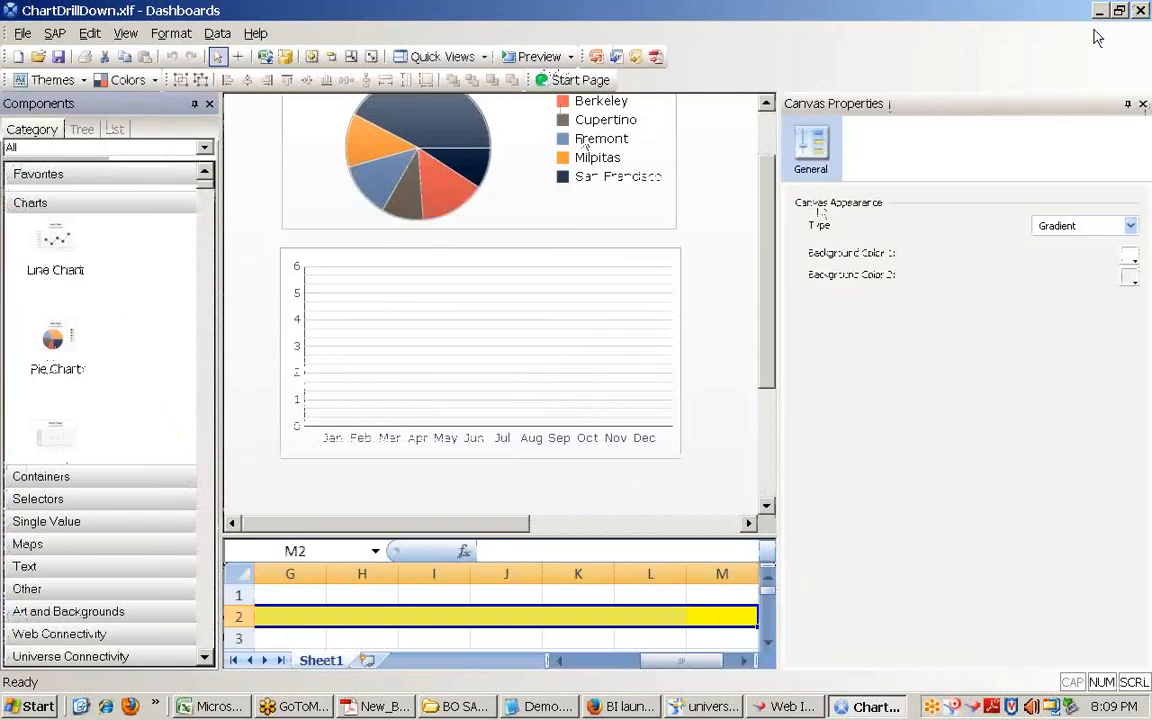
Step: Select Pie Chart 1, preview the San Francisco drill-down again, and return to its Row insertion settings
left_click(500, 178)
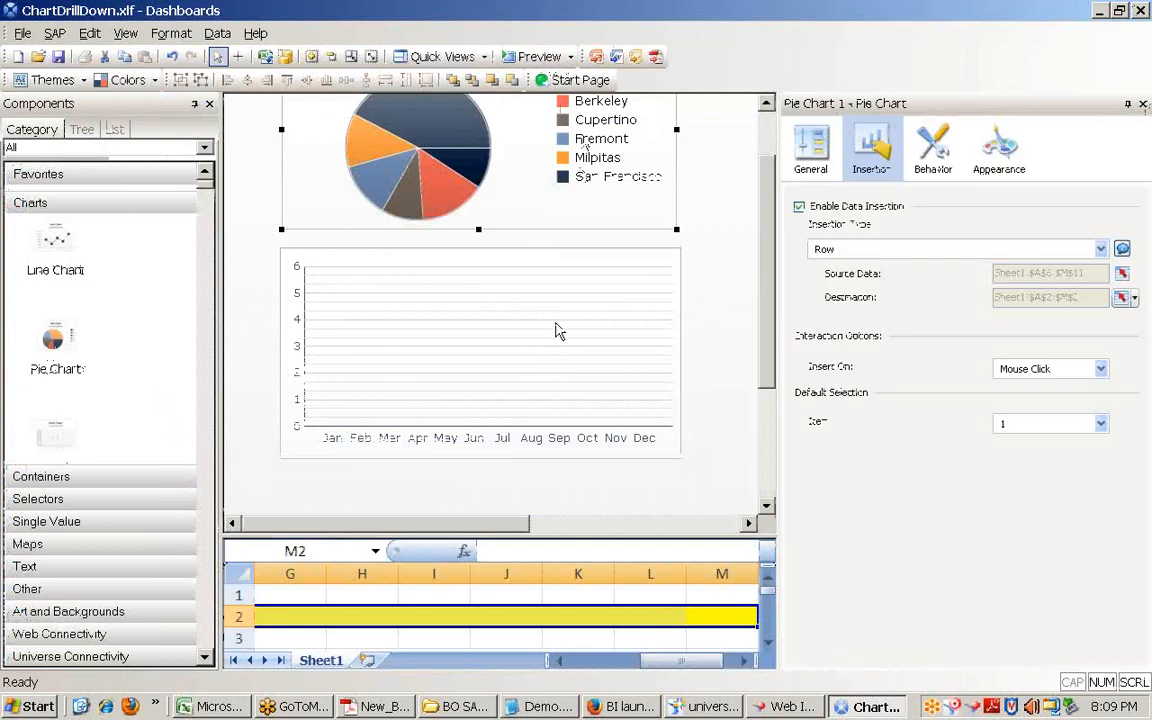
left_click(539, 58)
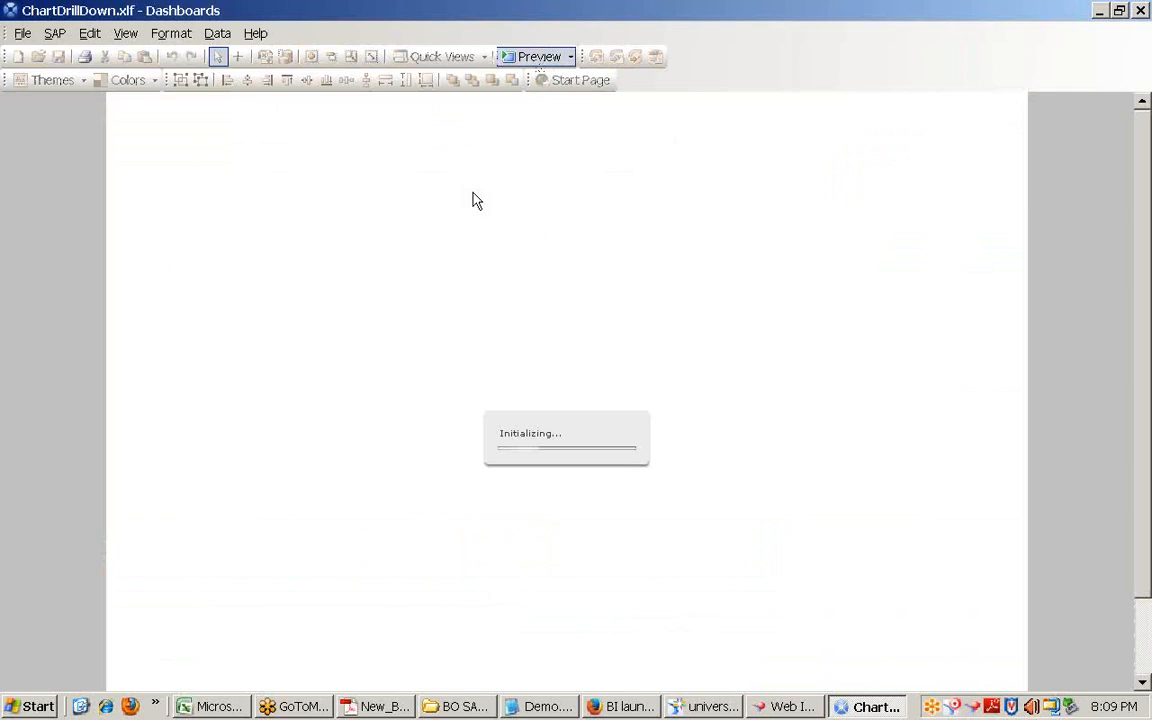
left_click(332, 204)
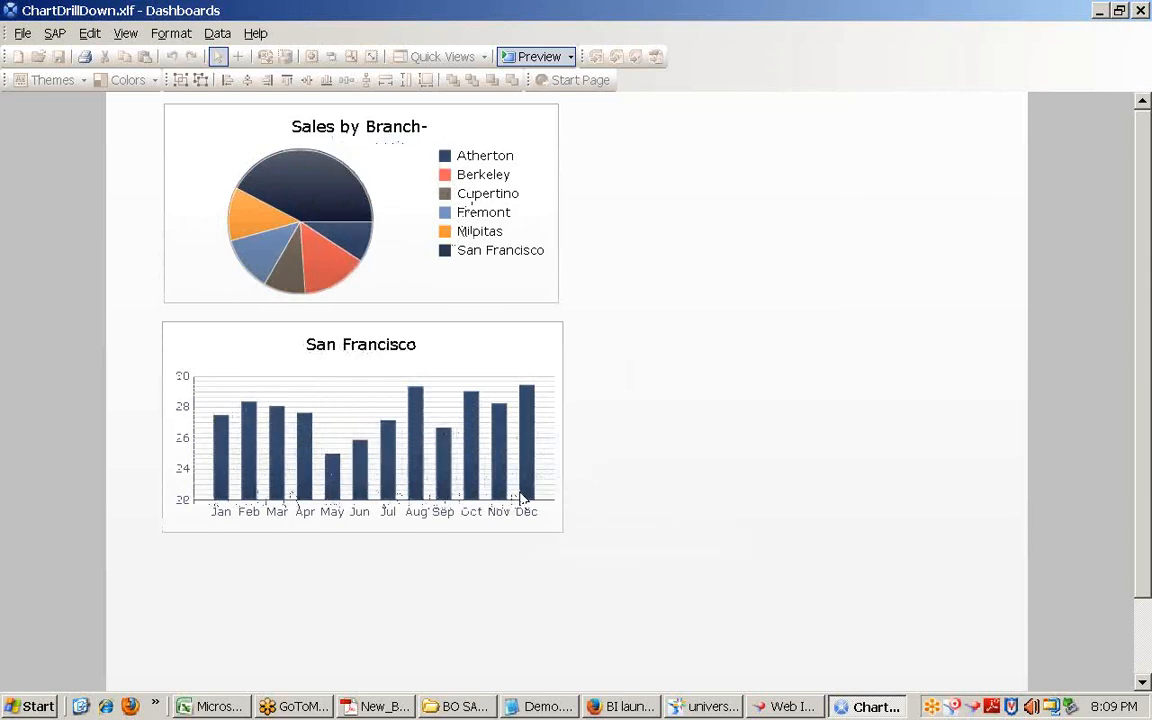
left_click(538, 57)
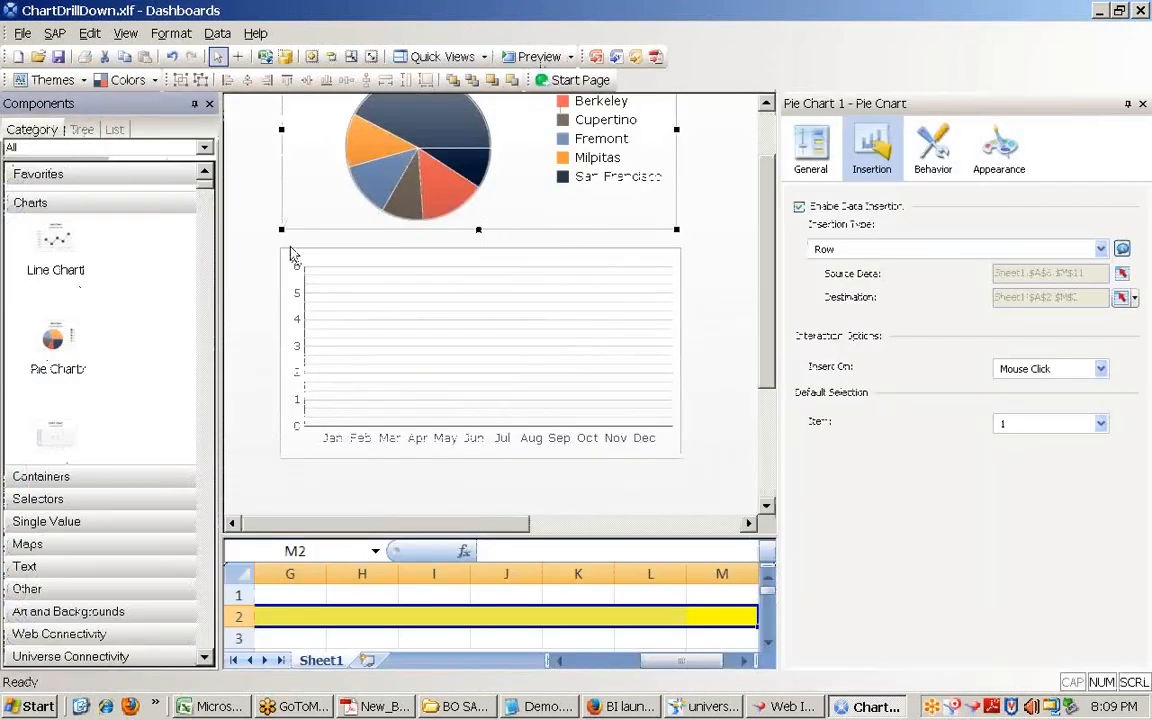
Step: Deselect the pie chart and browse the embedded spreadsheet, selecting cell H3
left_click(696, 263)
scroll(700, 266, "up", 1)
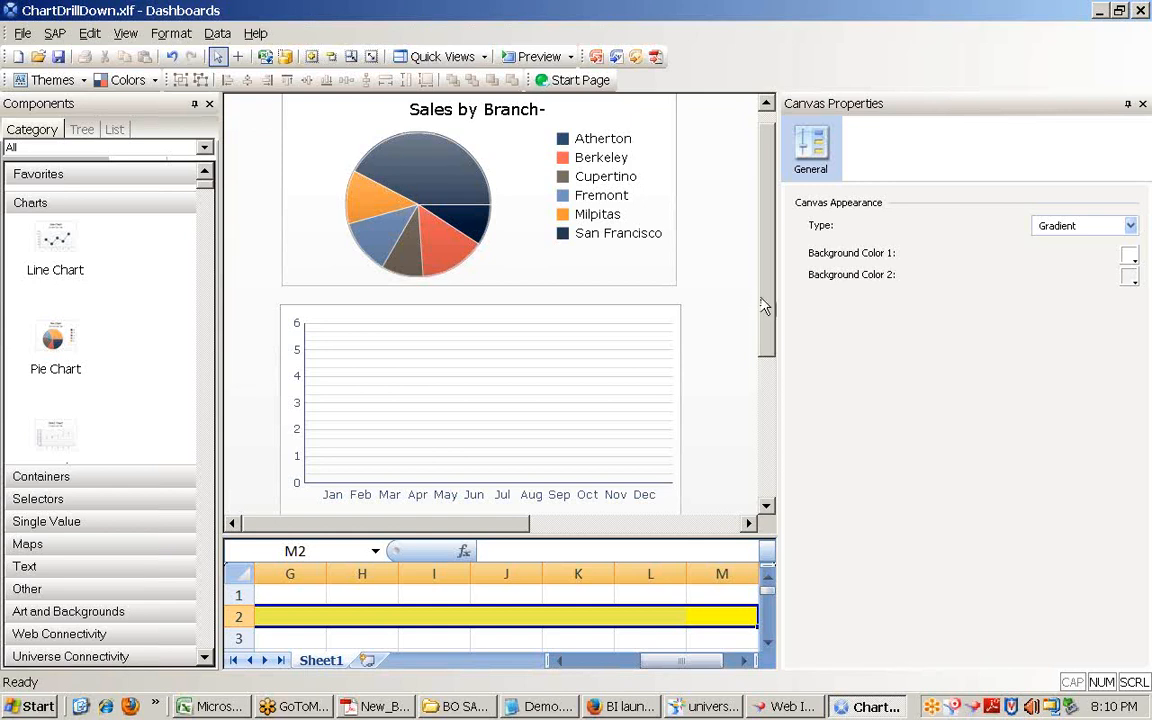
left_click_drag(767, 303, 781, 270)
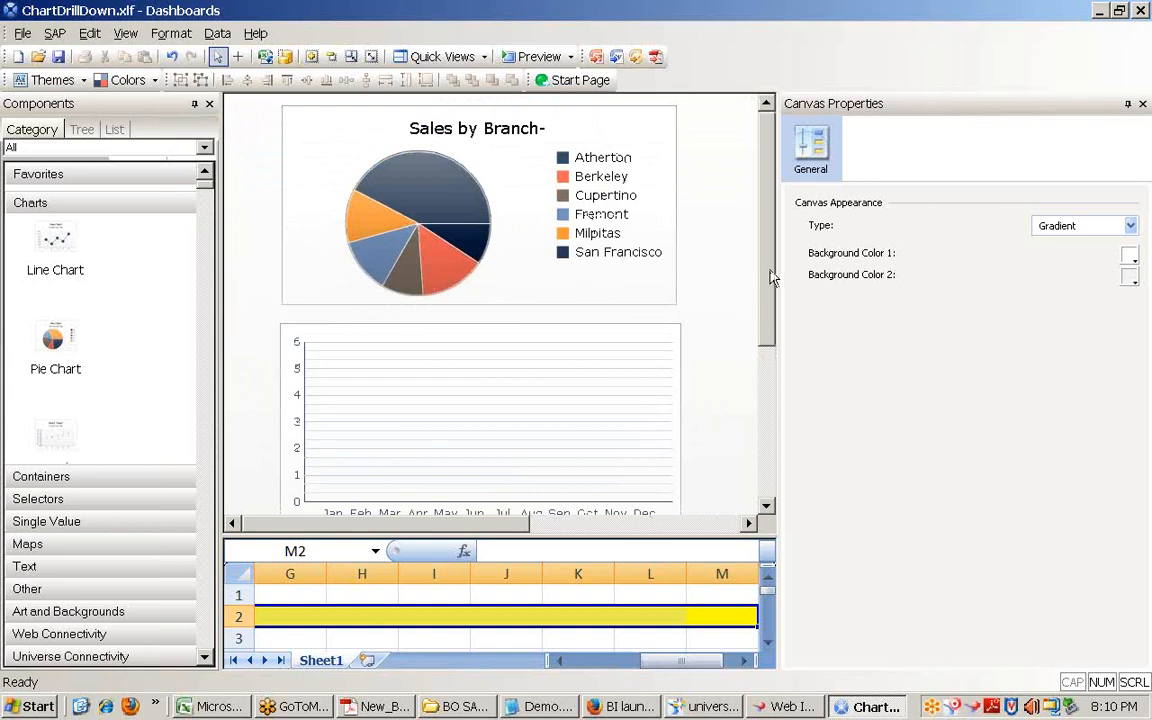
mouse_move(771, 277)
left_mouse_down()
mouse_move(764, 368)
mouse_move(757, 290)
left_mouse_up()
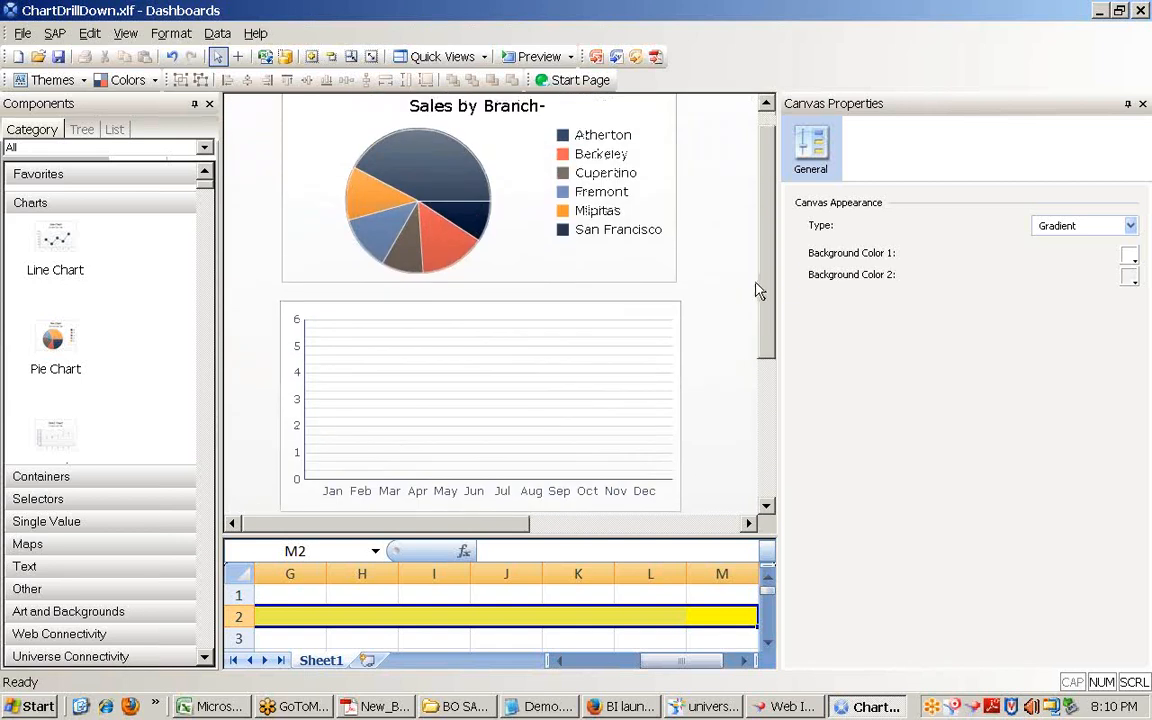
left_click(364, 632)
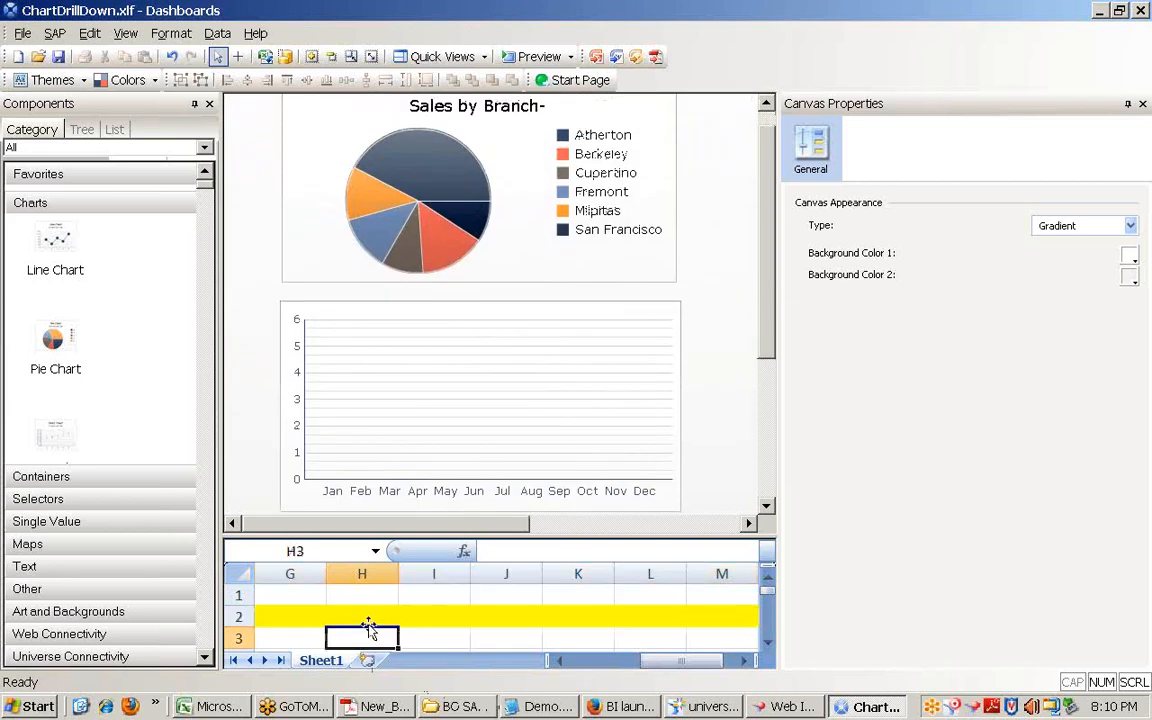
scroll(366, 624, "down", 4)
scroll(366, 624, "up", 3)
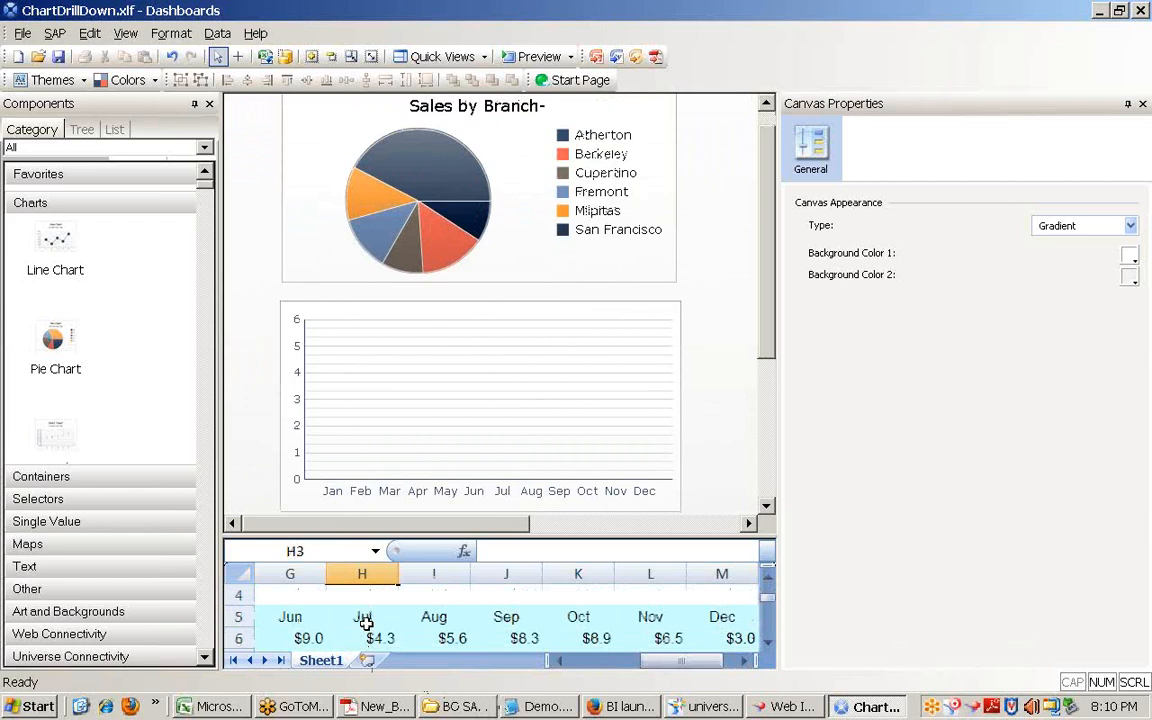
left_click_drag(769, 249, 761, 190)
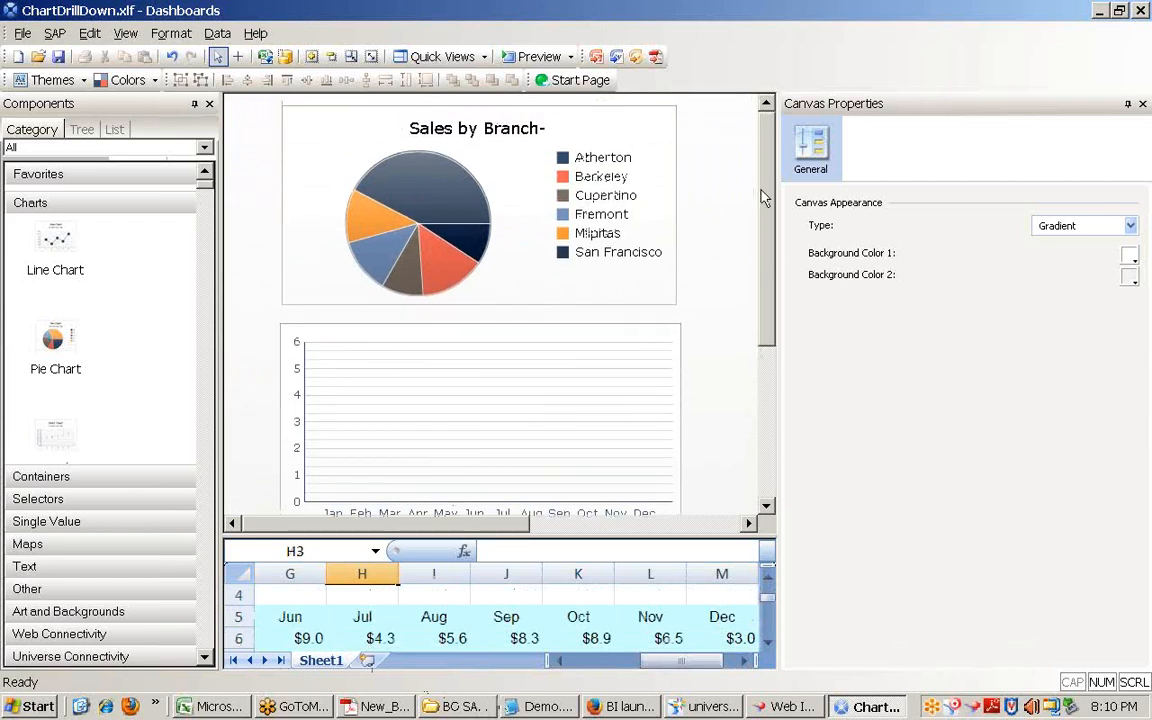
Step: Preview the dashboard, close ChartDrillDown.xlf without saving, and minimize Web Intelligence
left_click(539, 59)
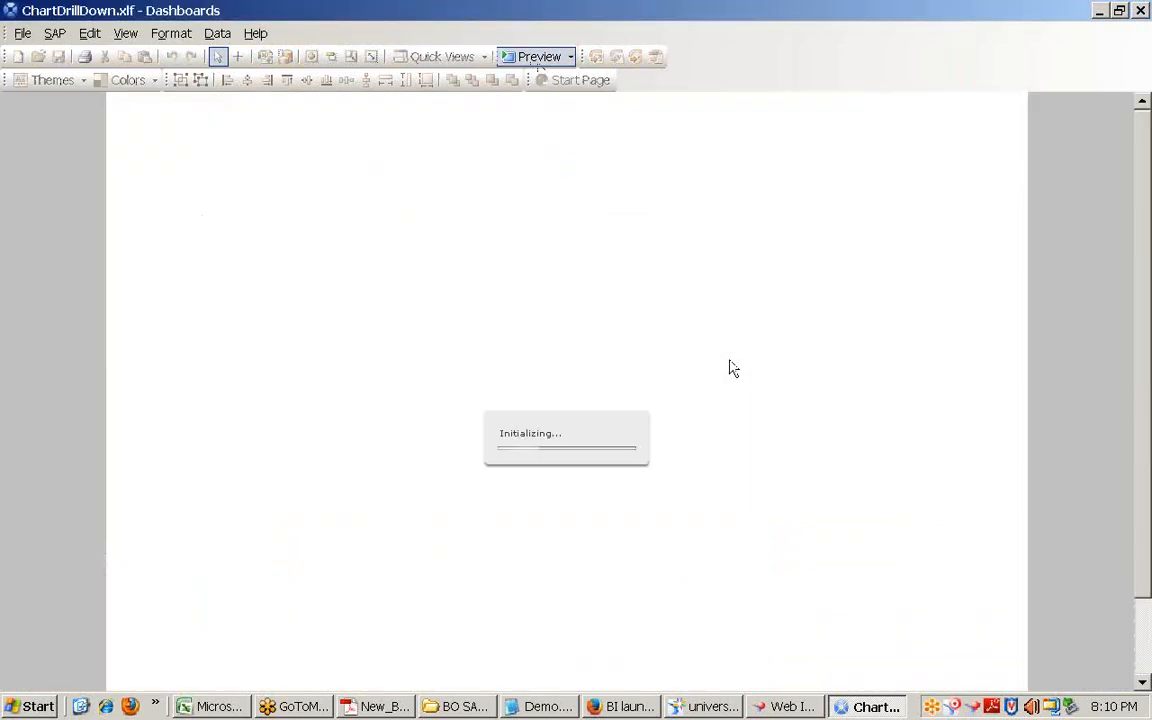
left_click(1140, 13)
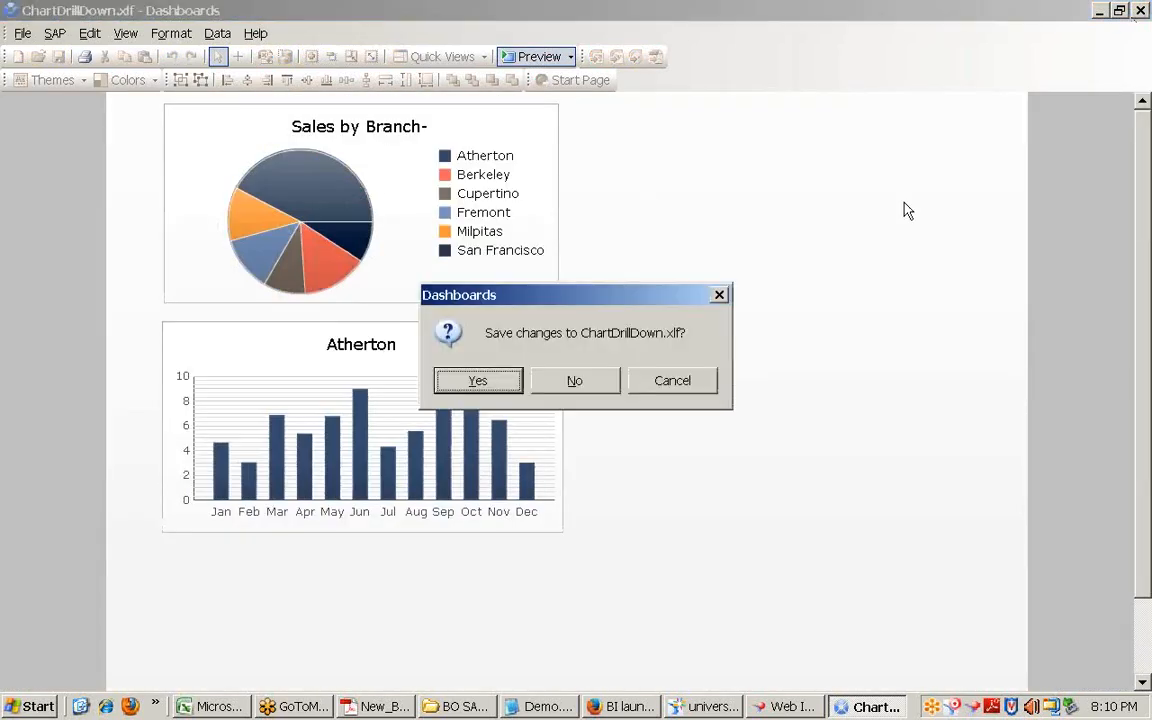
left_click(599, 386)
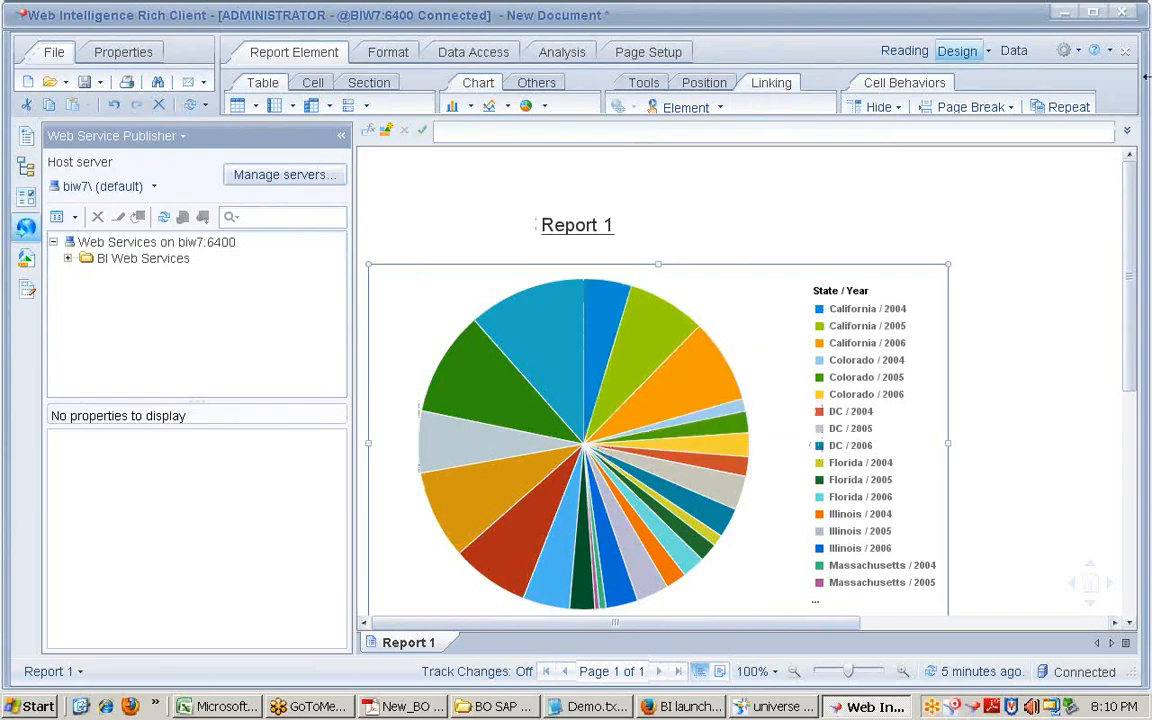
left_click(1064, 14)
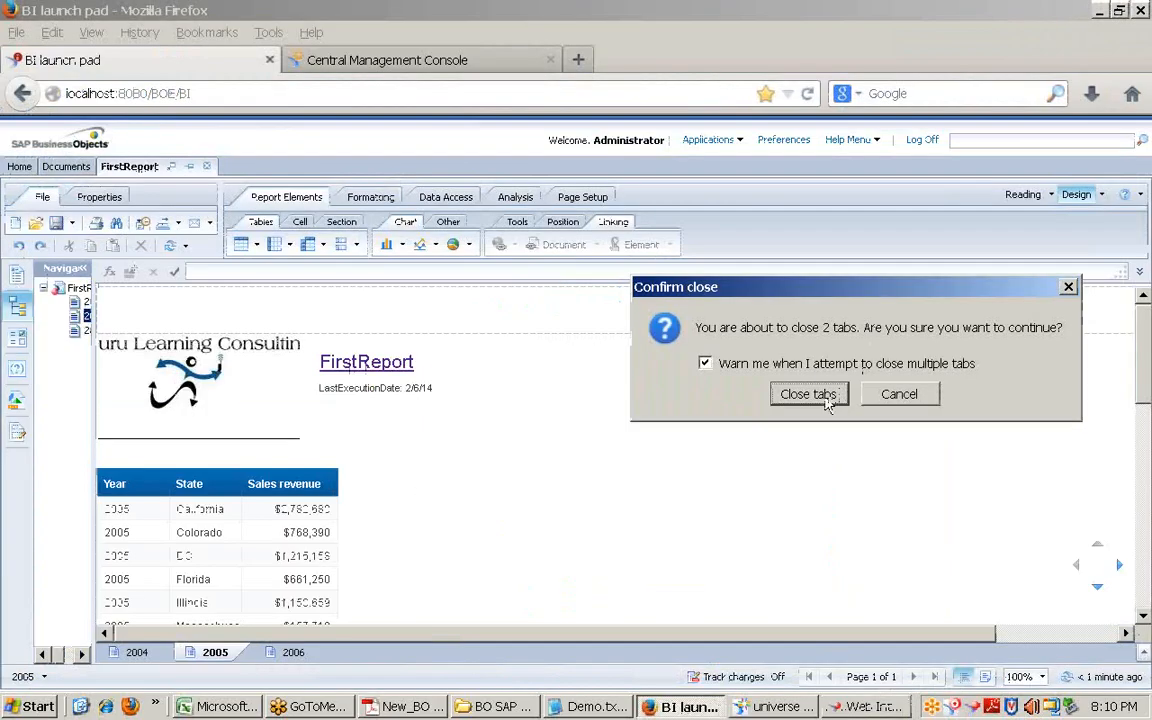
Step: Confirm closing Firefox's two tabs and bring back the Web Intelligence pie chart report
left_click(826, 400)
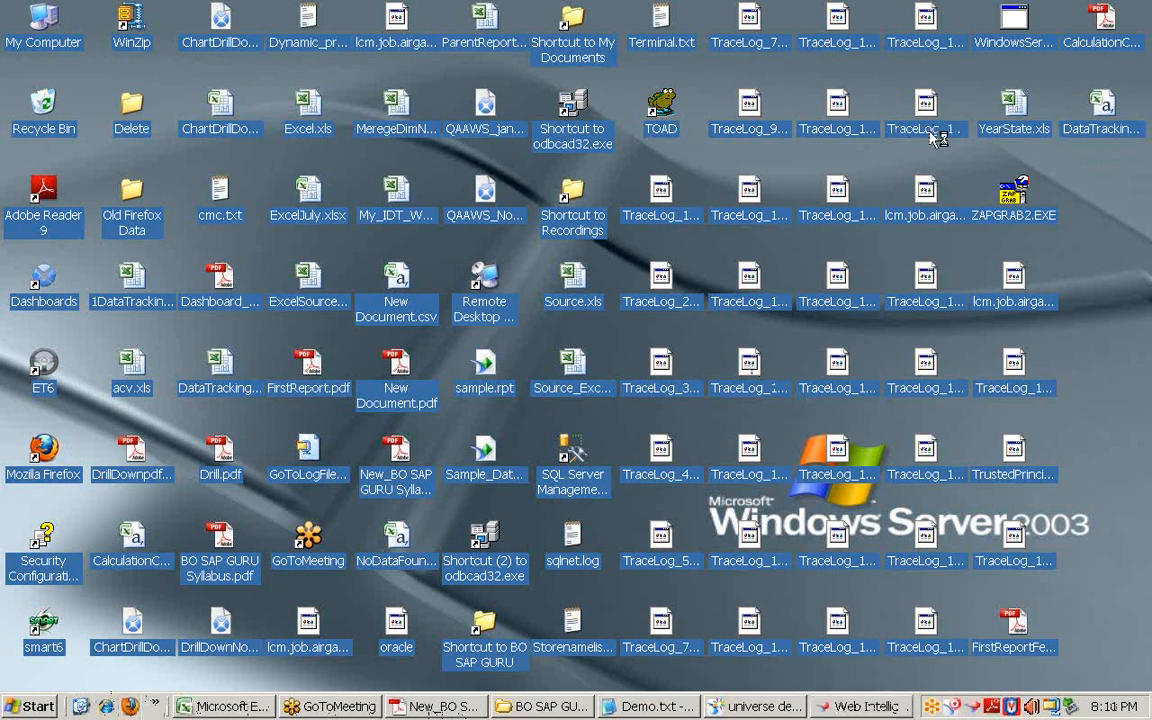
left_click(780, 708)
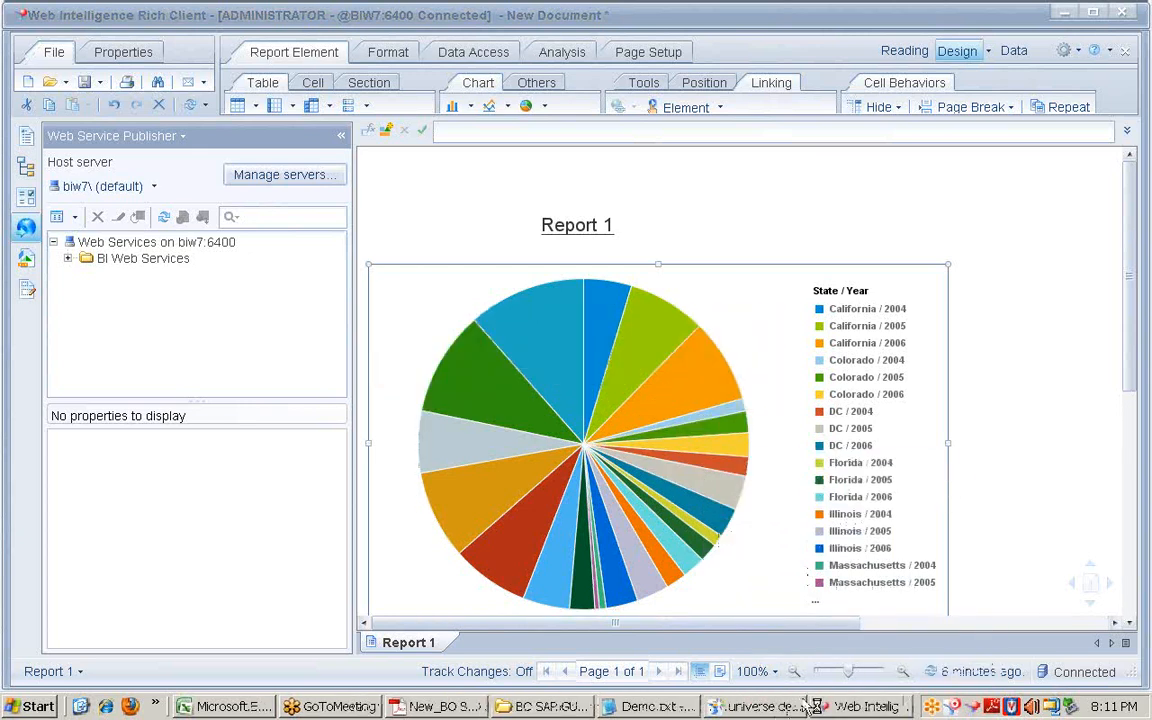
Step: Bring the Web Intelligence pie chart report window forward and minimize it
left_click(870, 706)
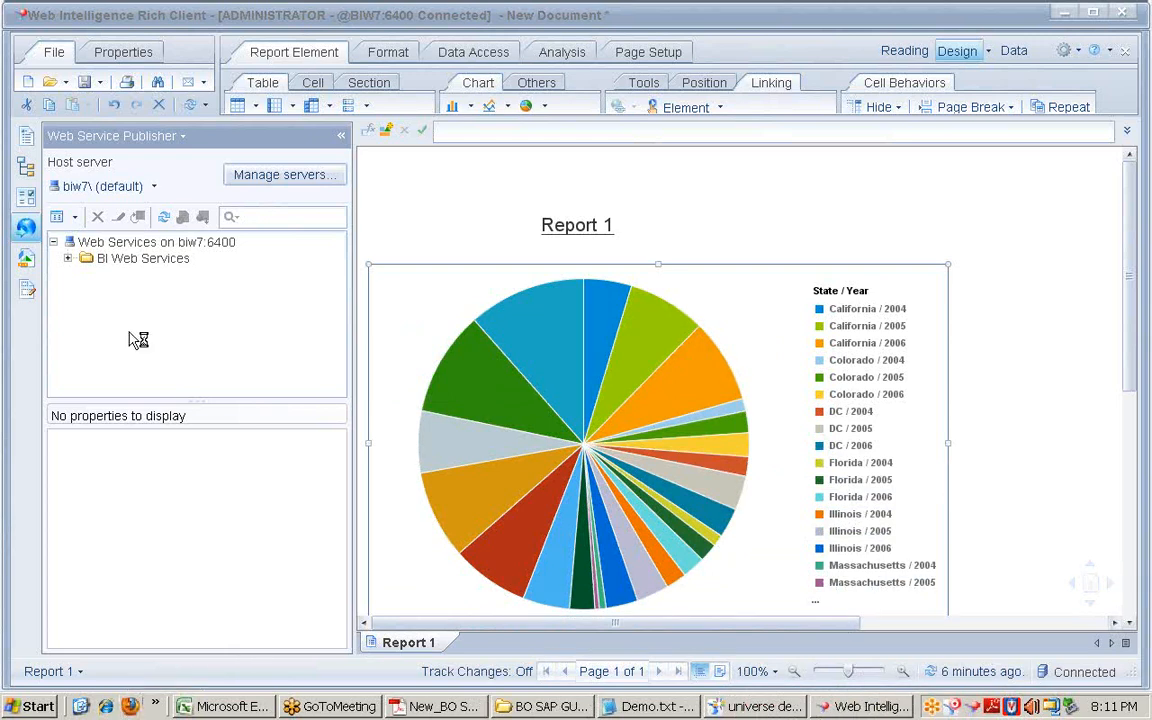
left_click(1064, 14)
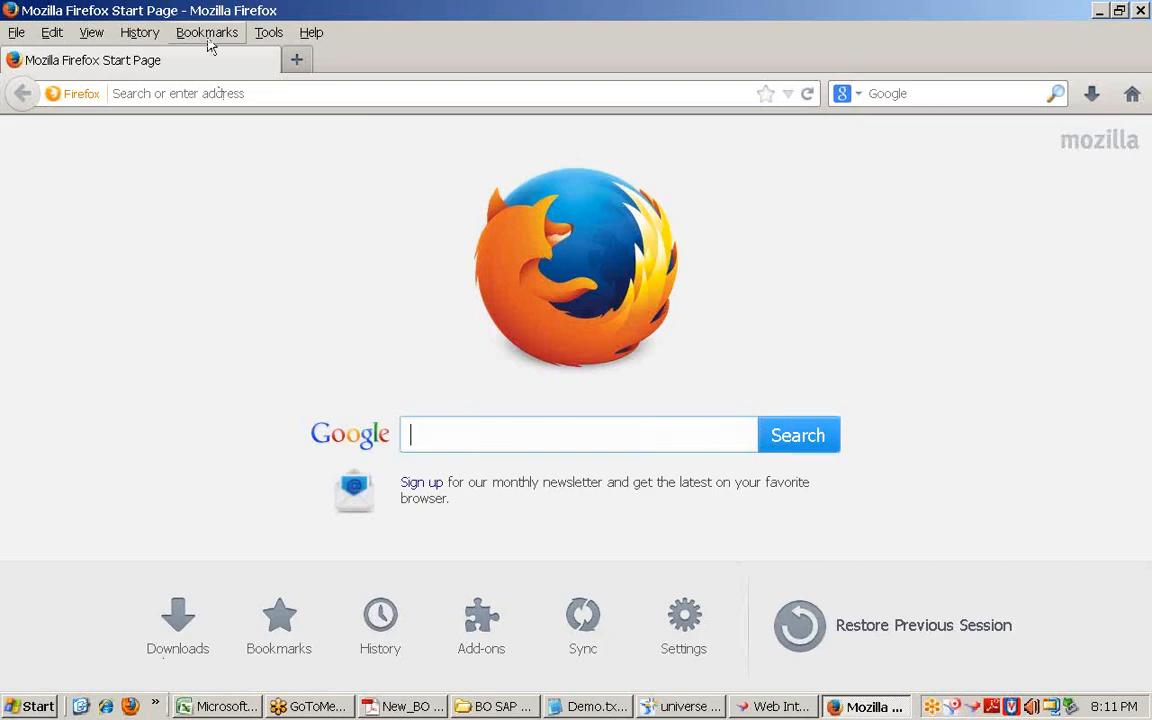
Step: Log on to the Central Management Console from its bookmark with the account password, then open a new tab
left_click(203, 34)
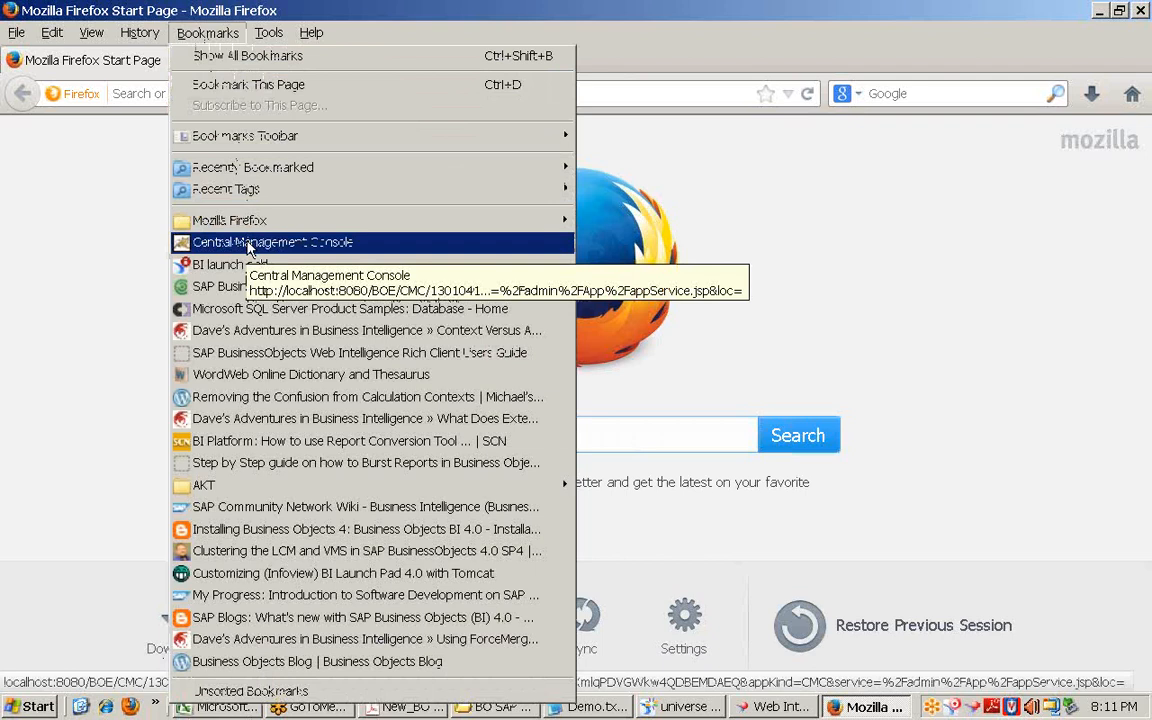
left_click(249, 245)
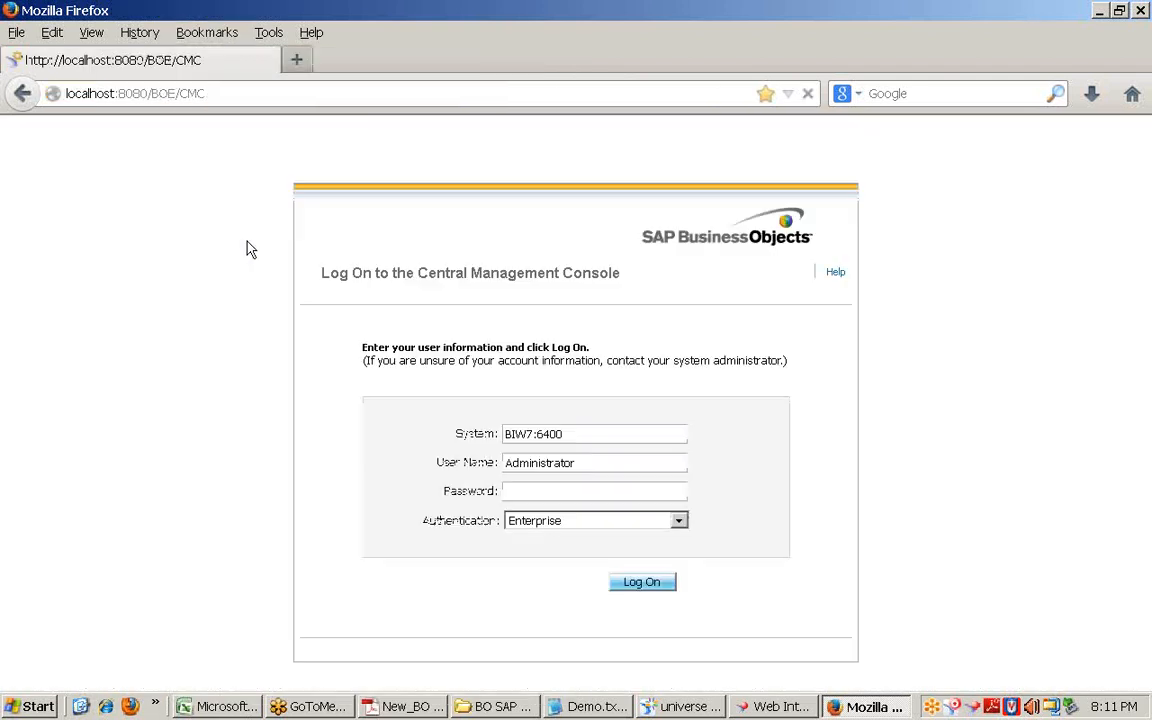
left_click(580, 487)
type("•")
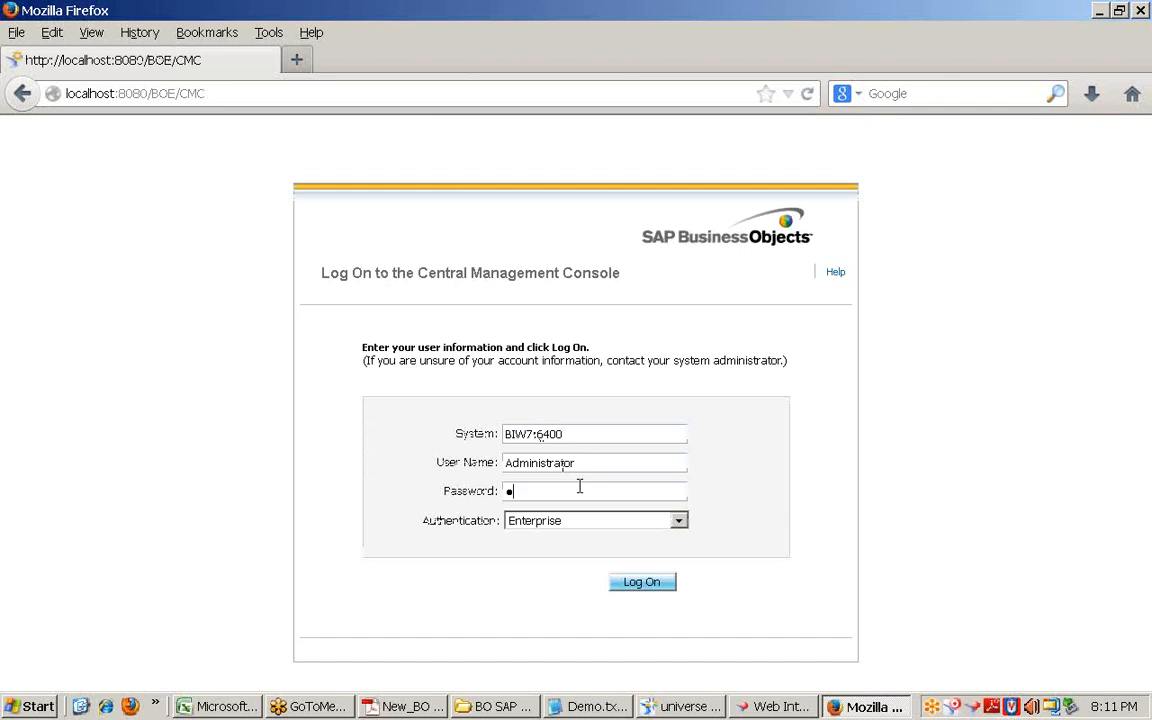
type("•••••••")
key("Return")
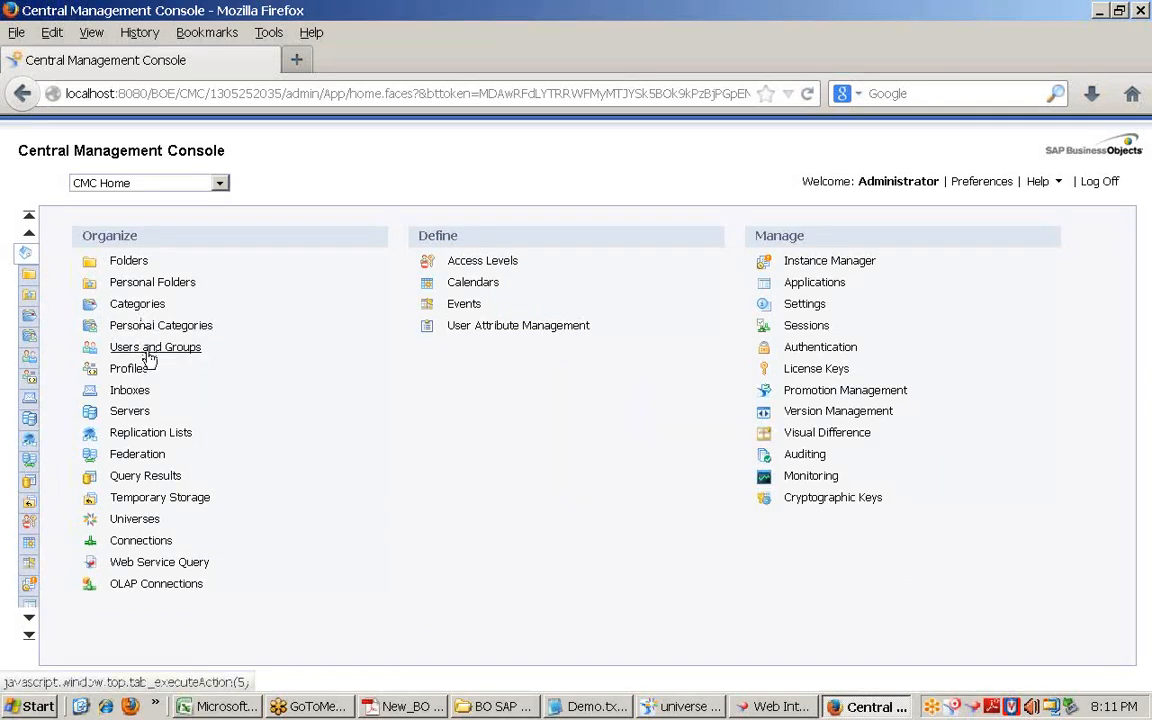
left_click(155, 354)
left_click(296, 60)
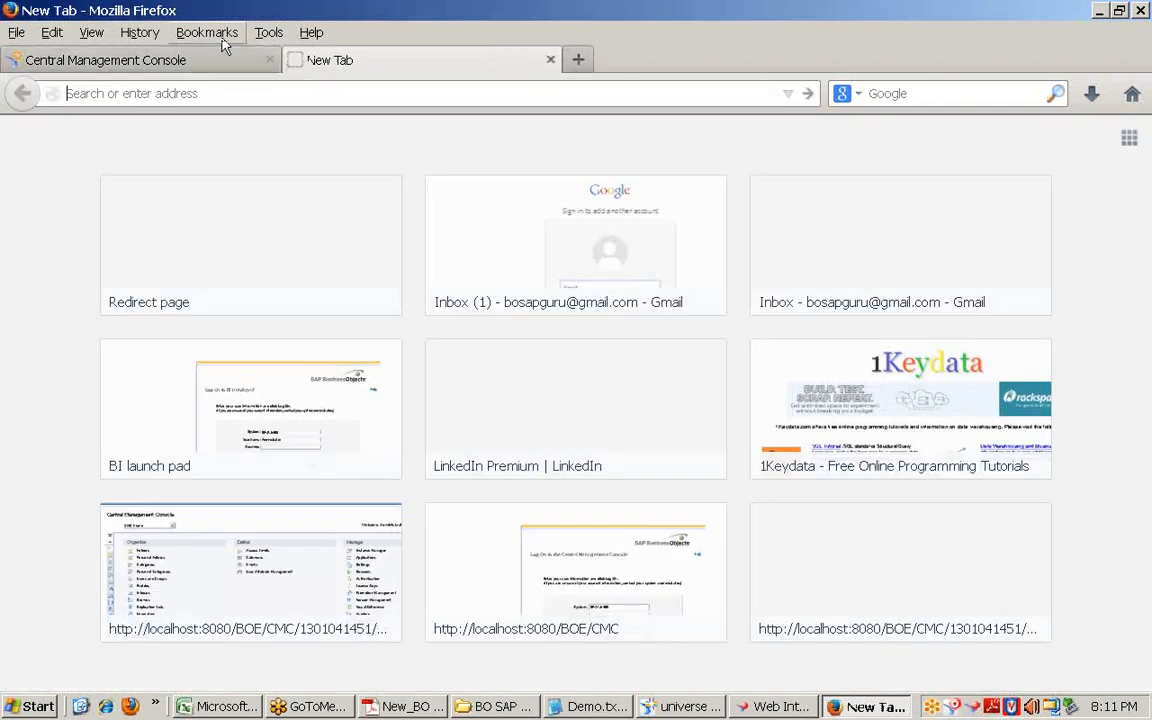
Step: Log on to BI launch pad from its bookmark and show the Documents folder tree
left_click(222, 36)
left_click(290, 266)
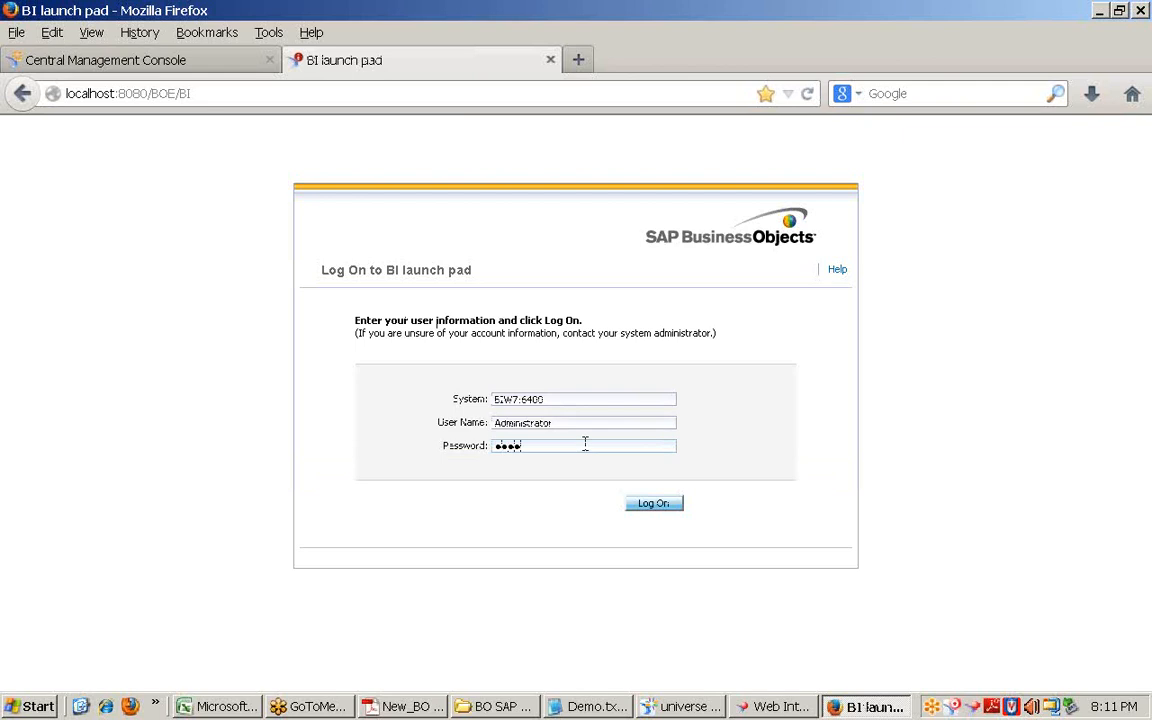
key("Return")
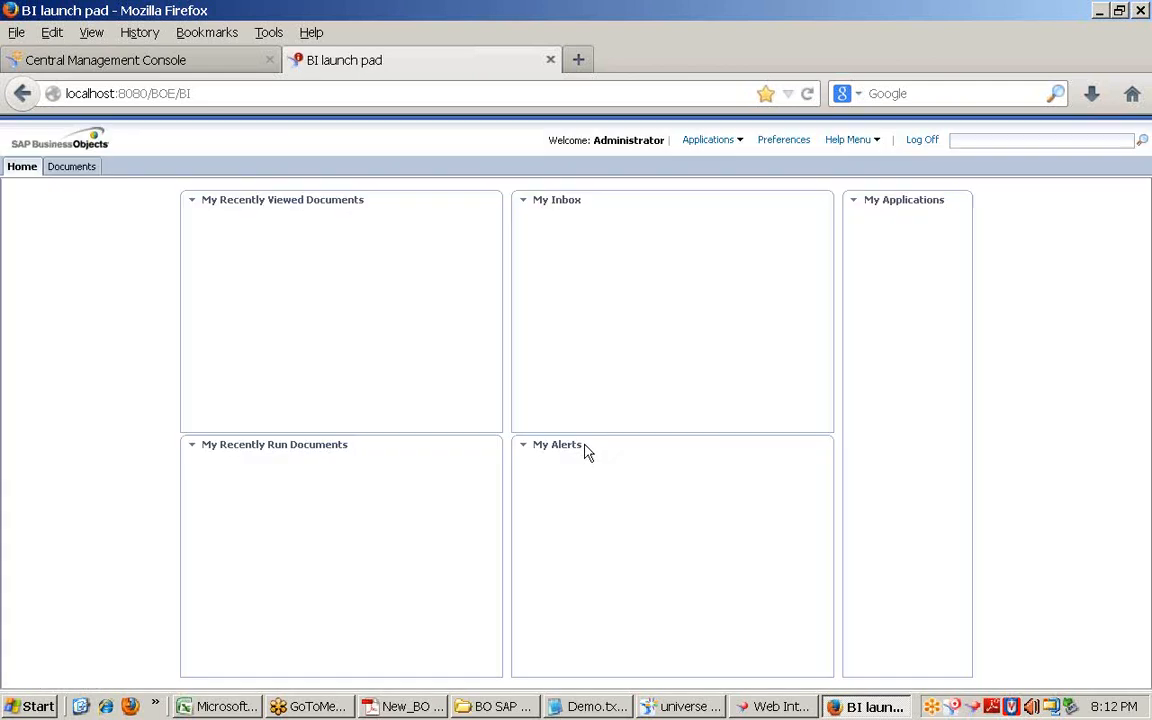
left_click(71, 166)
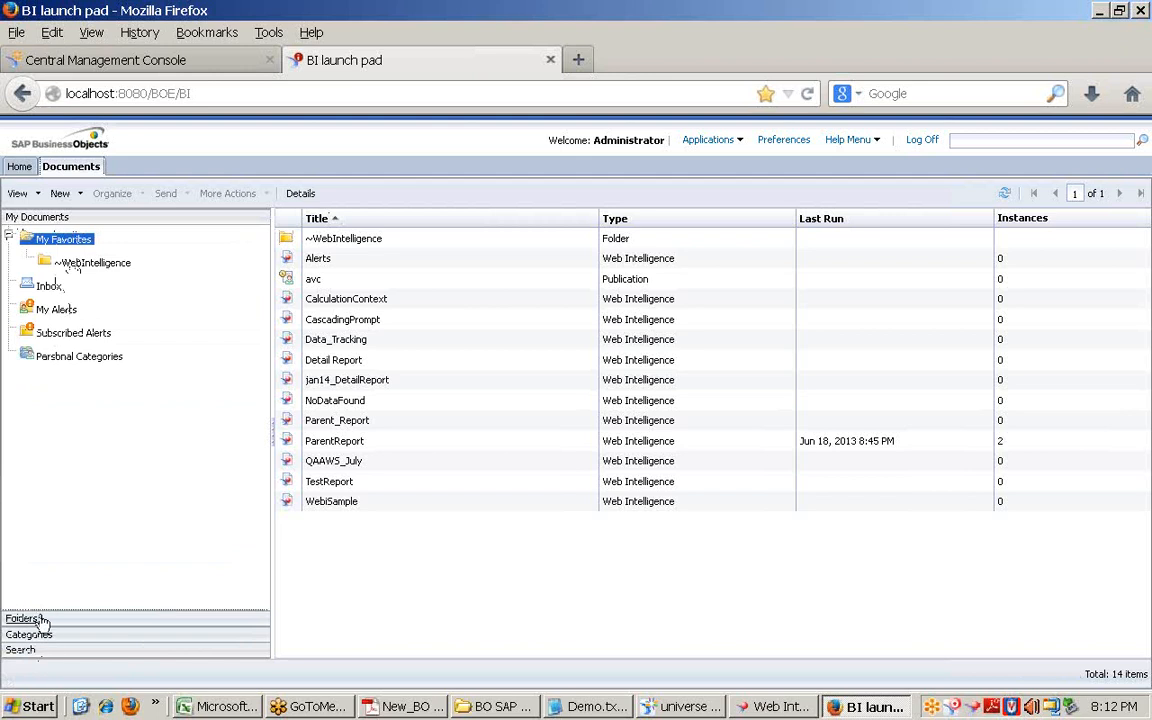
left_click(41, 619)
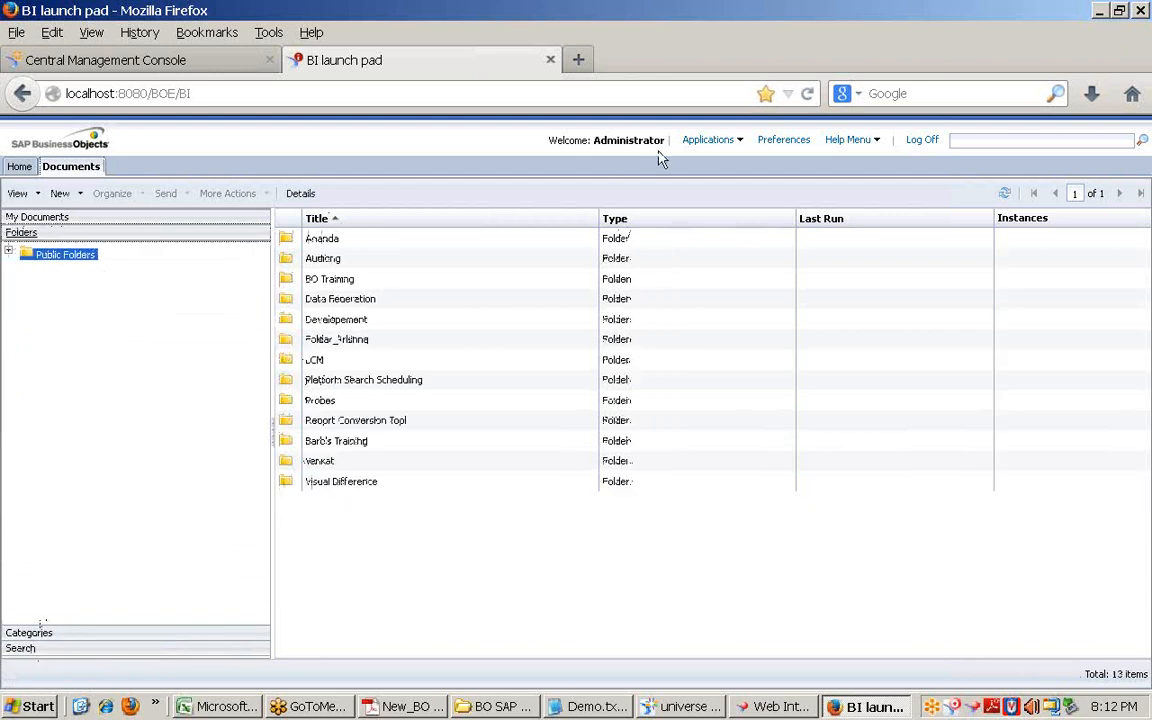
Step: Expand Public Folders, browse the Development folder, then expand BO Training to list its month subfolders
left_click(9, 254)
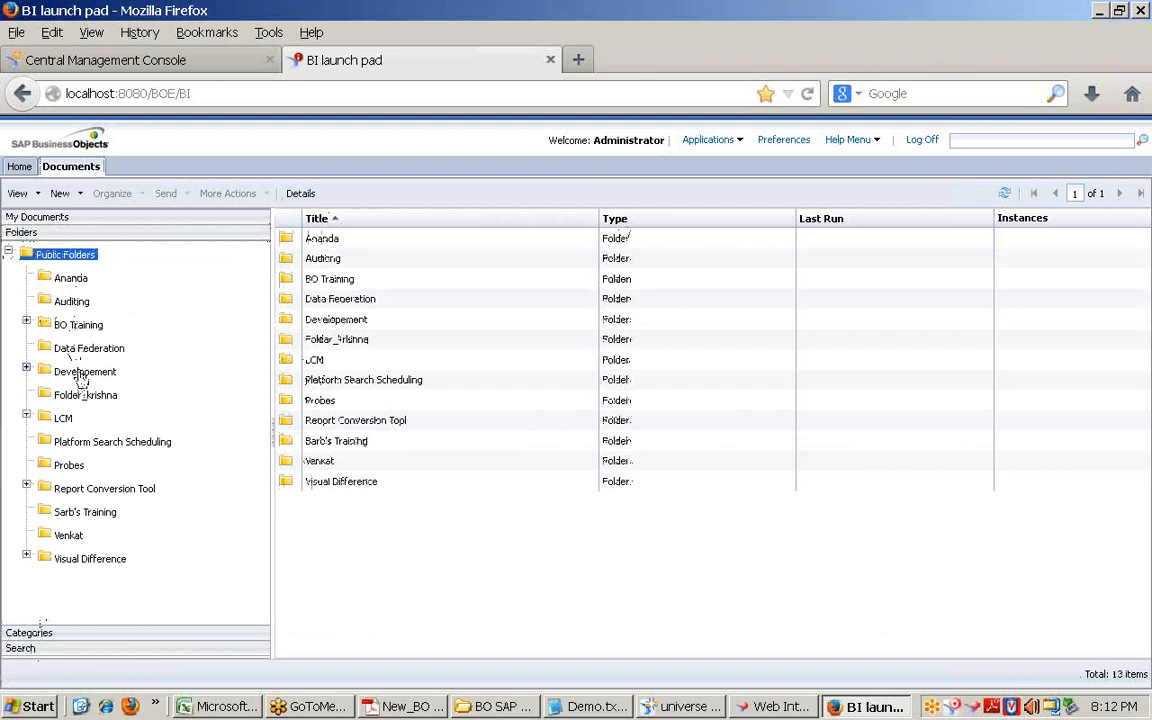
left_click(82, 373)
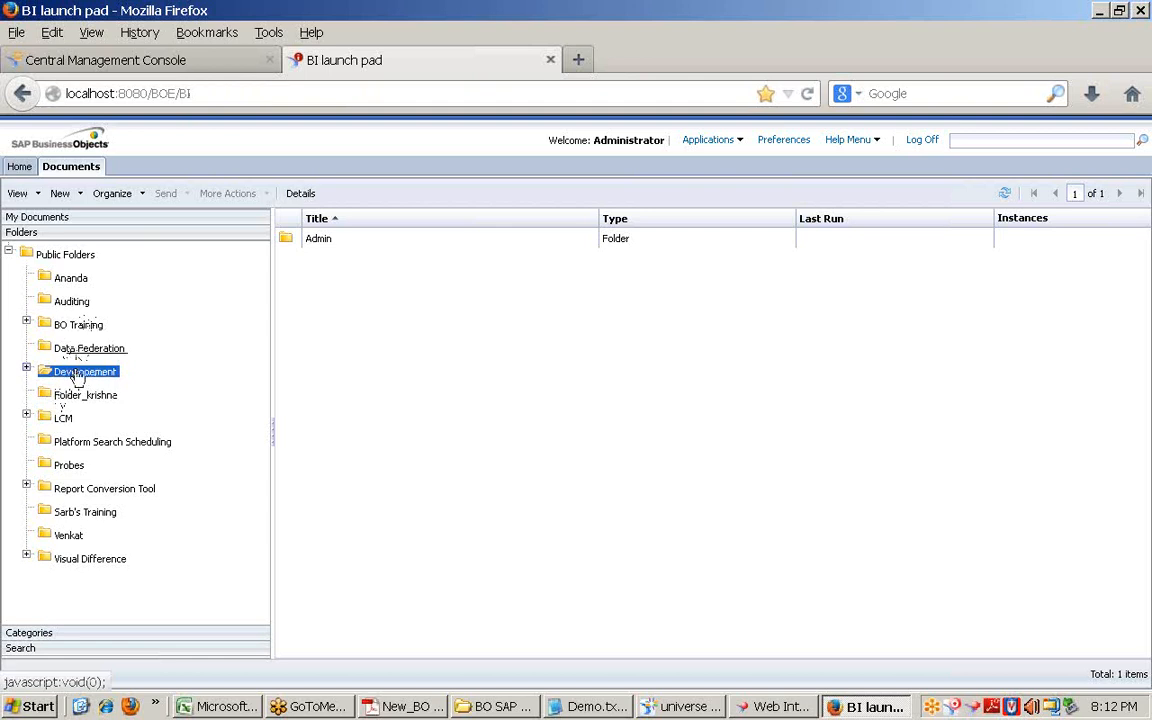
left_click(78, 326)
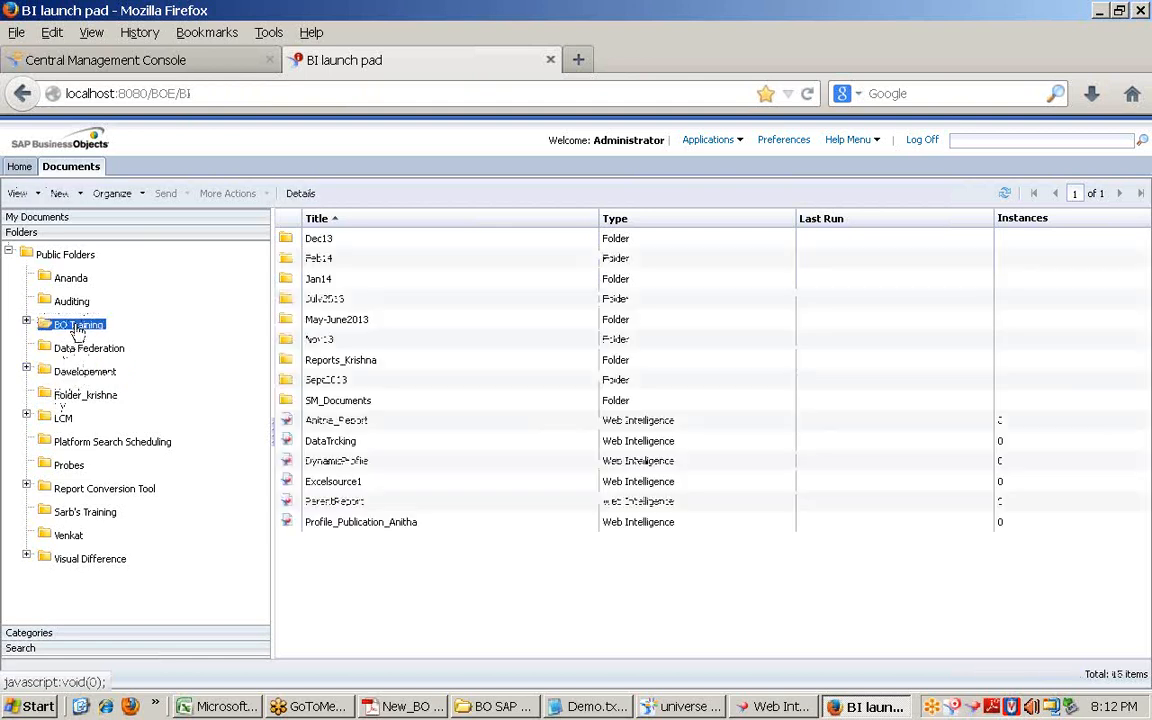
left_click(134, 62)
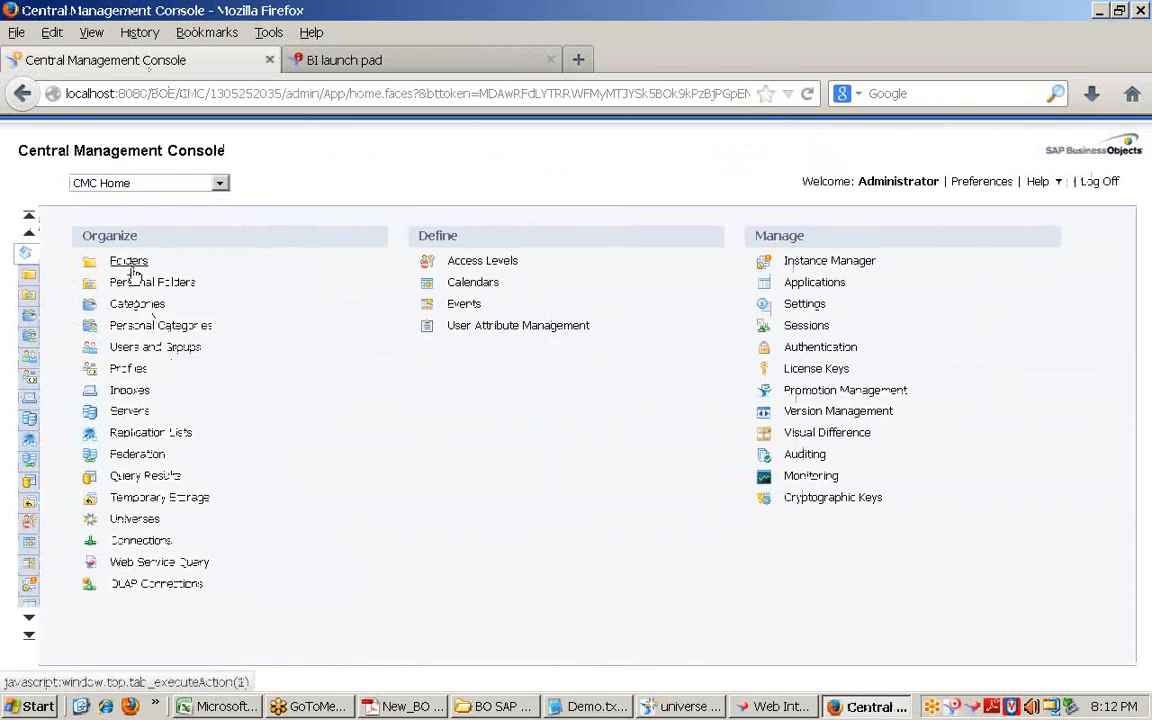
left_click(368, 68)
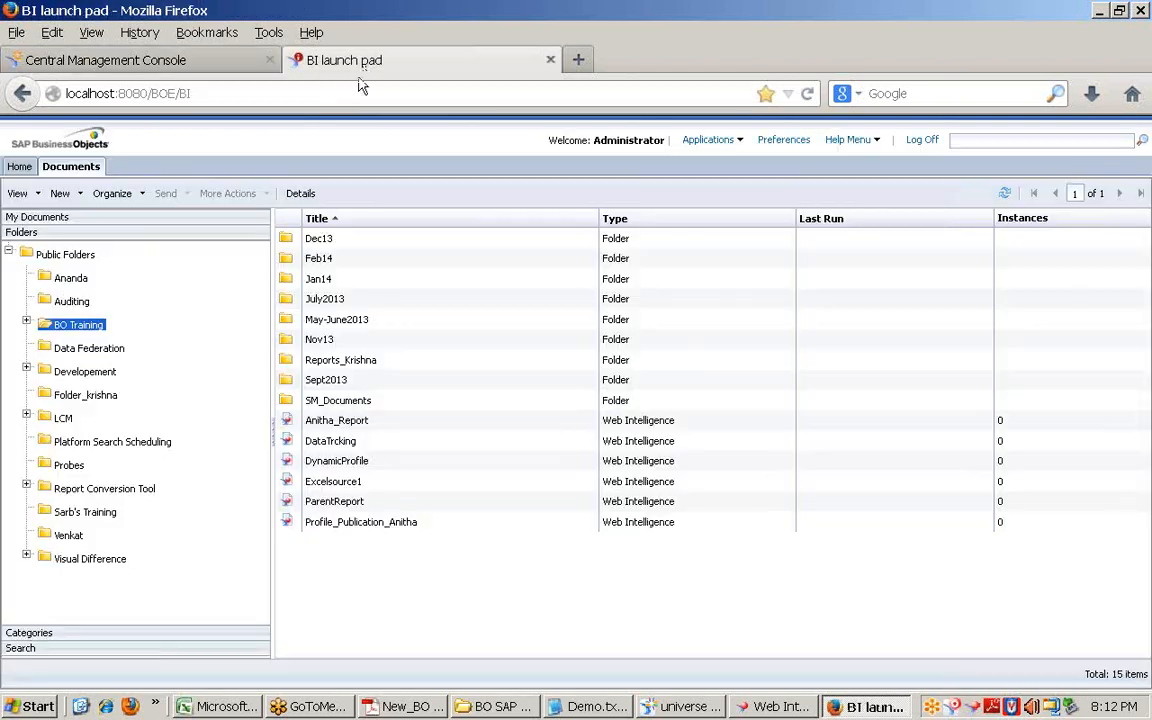
left_click(27, 324)
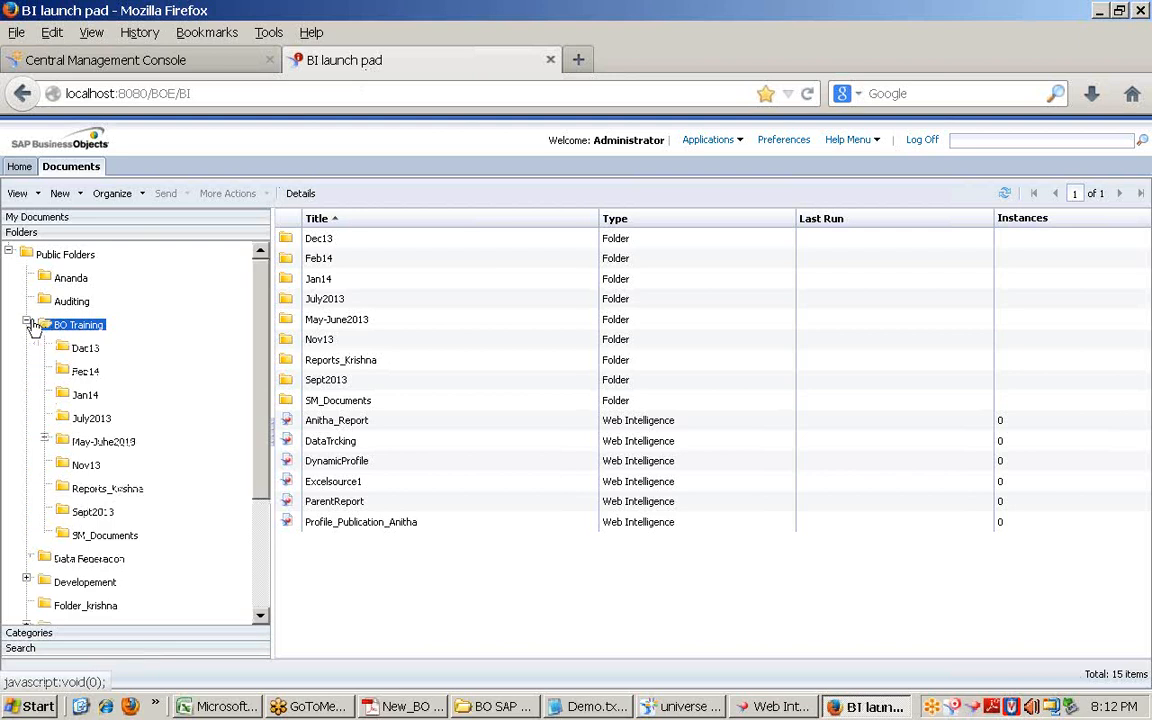
Step: Open the Feb14 folder and bring up FirstReport's right-click actions menu
left_click(84, 376)
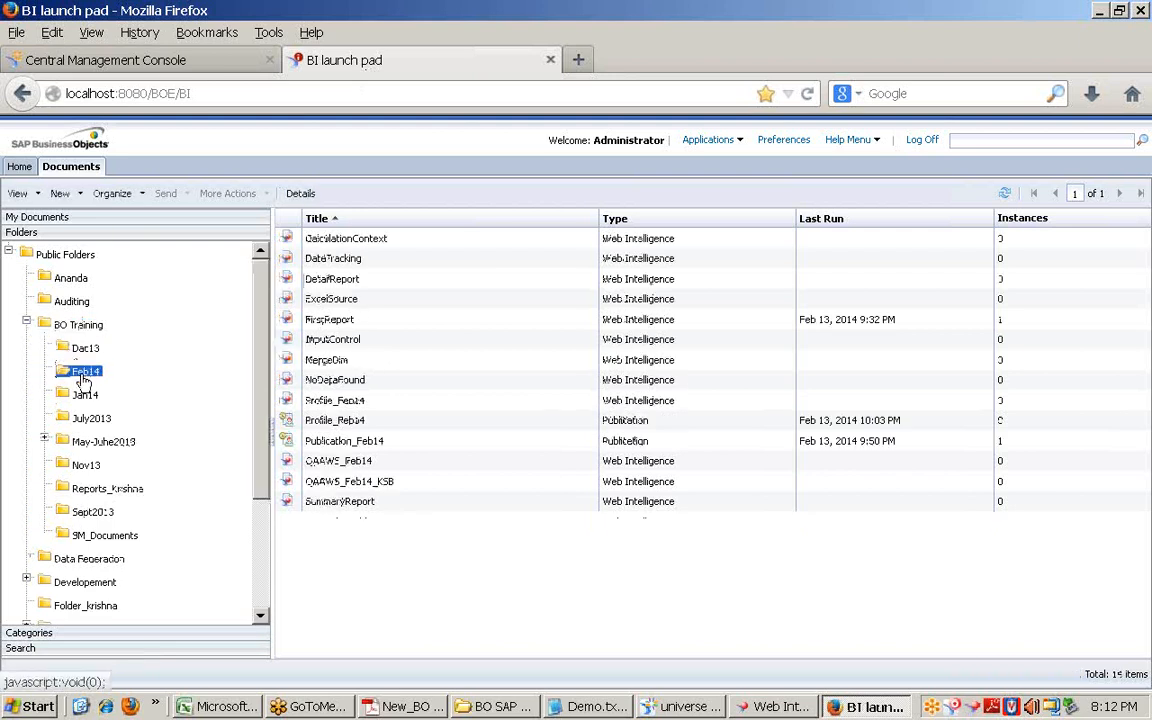
right_click(331, 320)
mouse_move(402, 544)
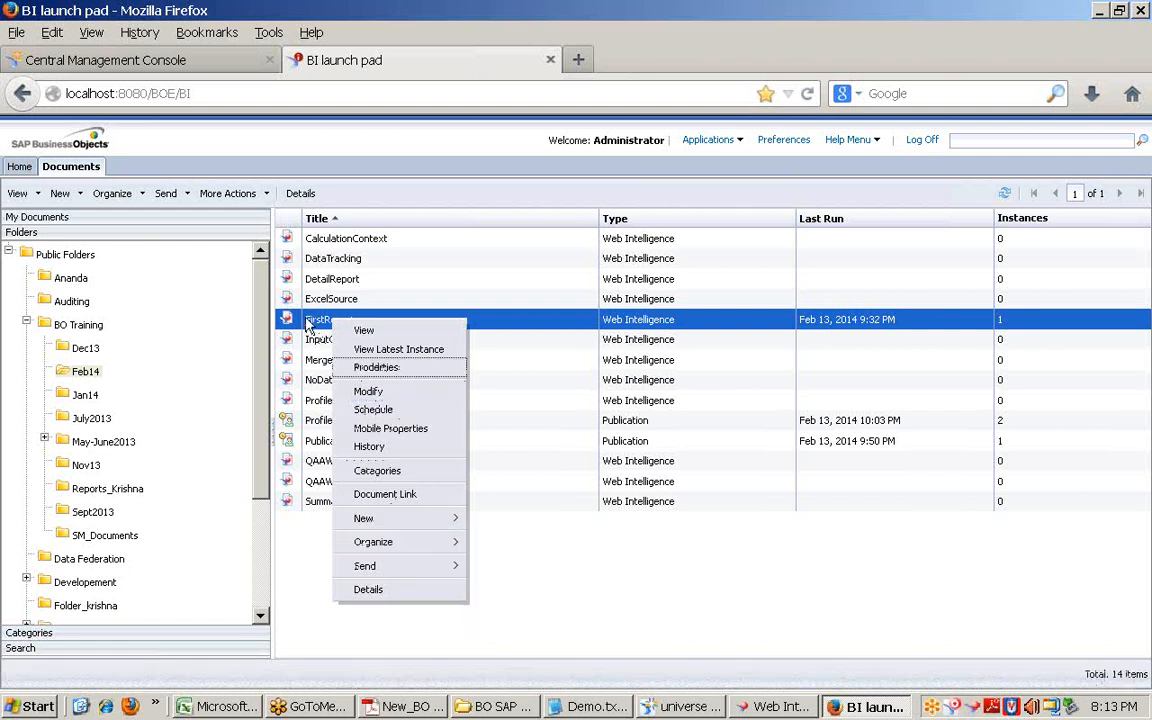
left_click(376, 168)
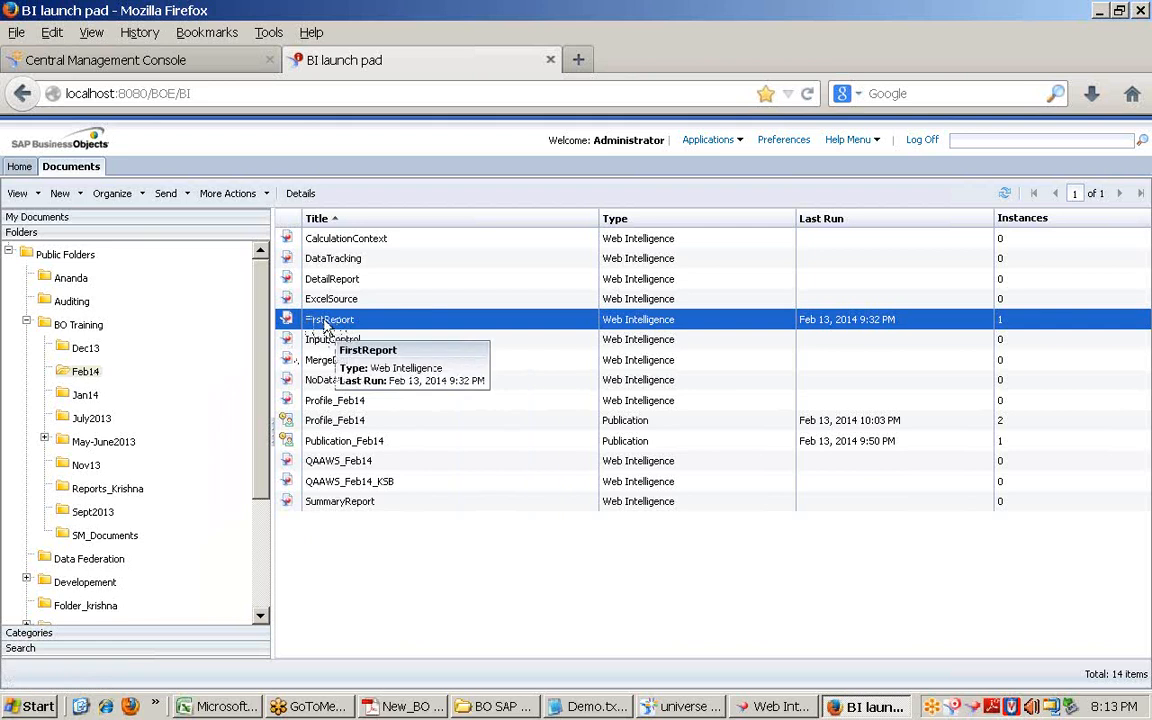
right_click(325, 328)
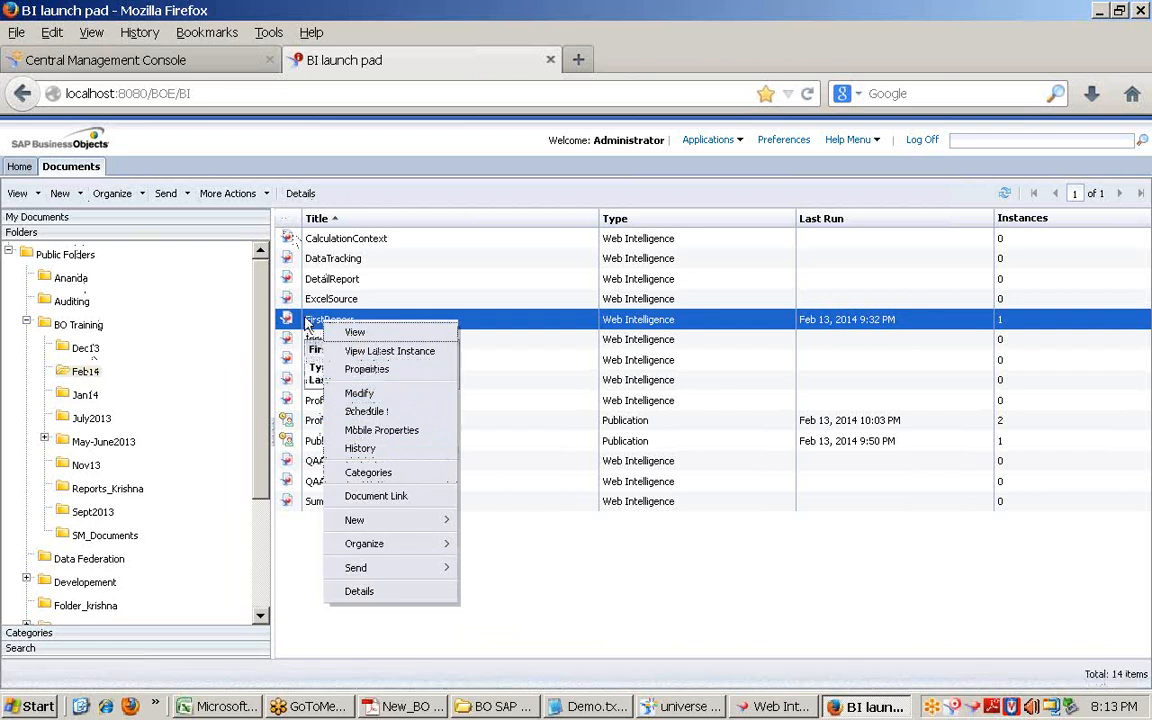
Step: Select FirstReport's CUID in its Properties dialog twice, cancelling each time without saving
left_click(362, 369)
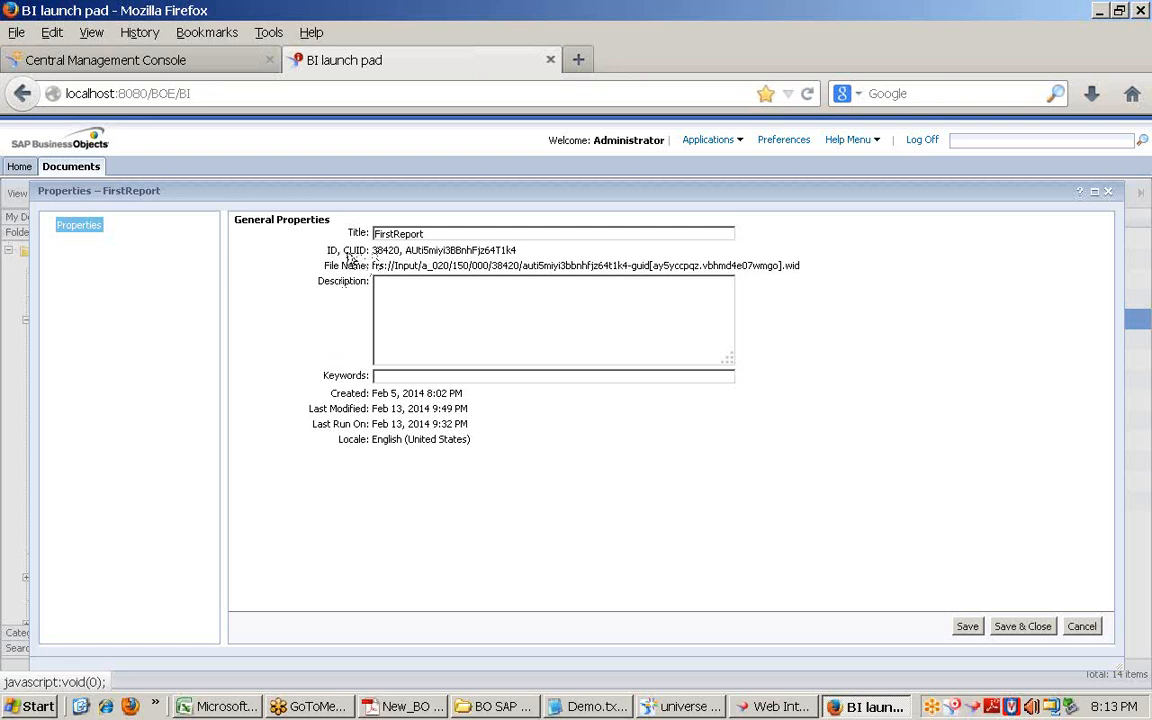
left_click_drag(344, 248, 517, 252)
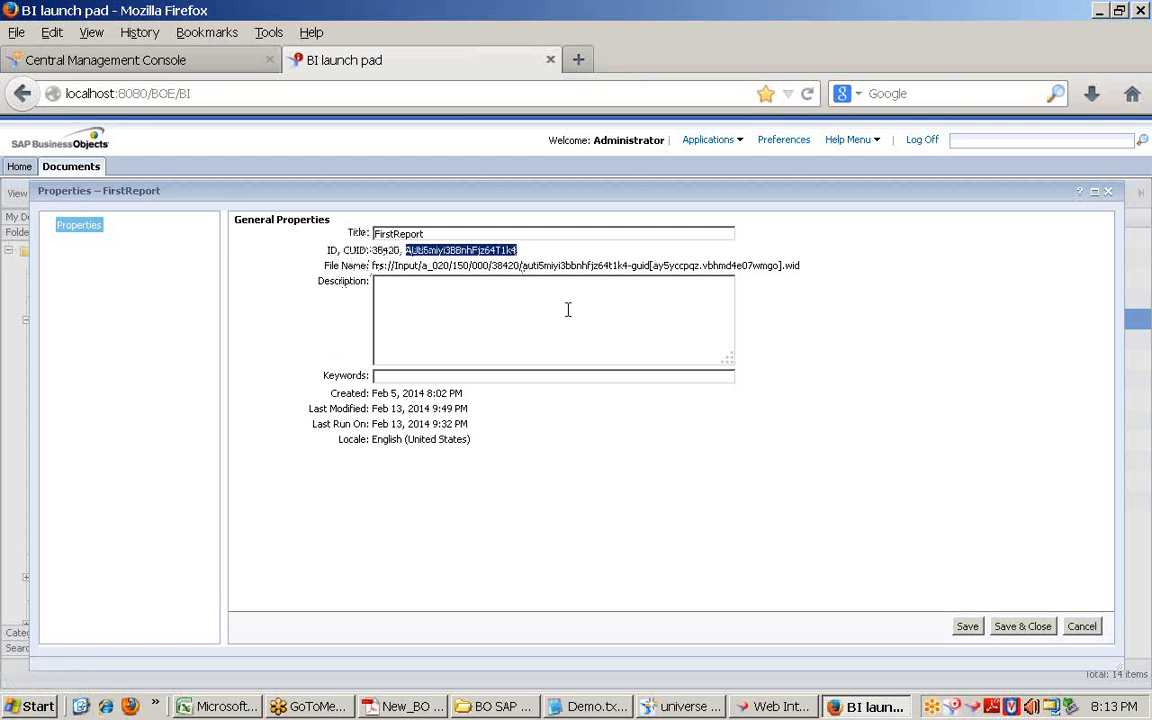
left_click(1081, 626)
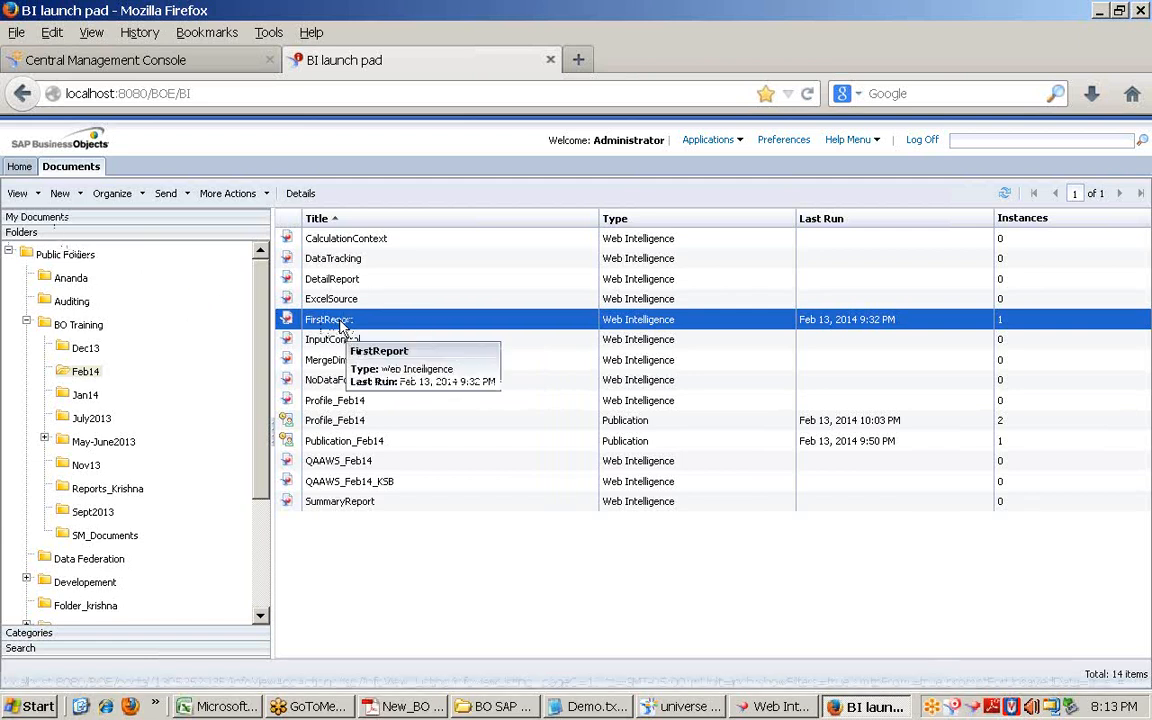
right_click(337, 322)
left_click(385, 370)
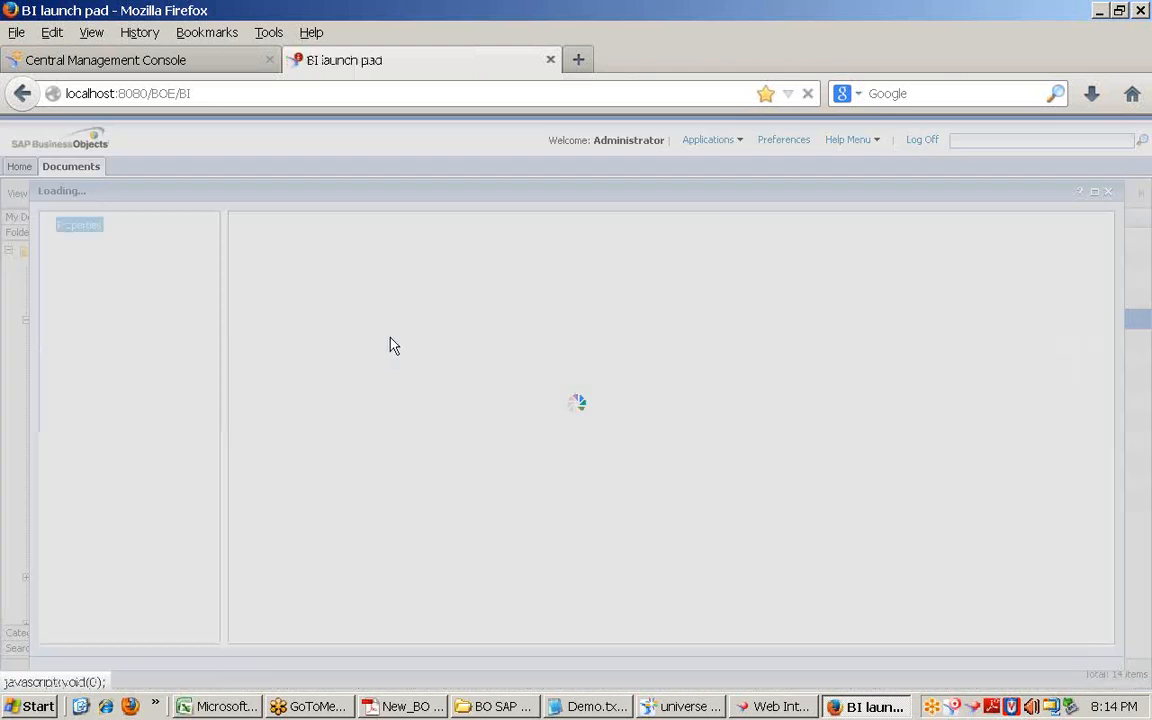
left_click_drag(405, 249, 514, 249)
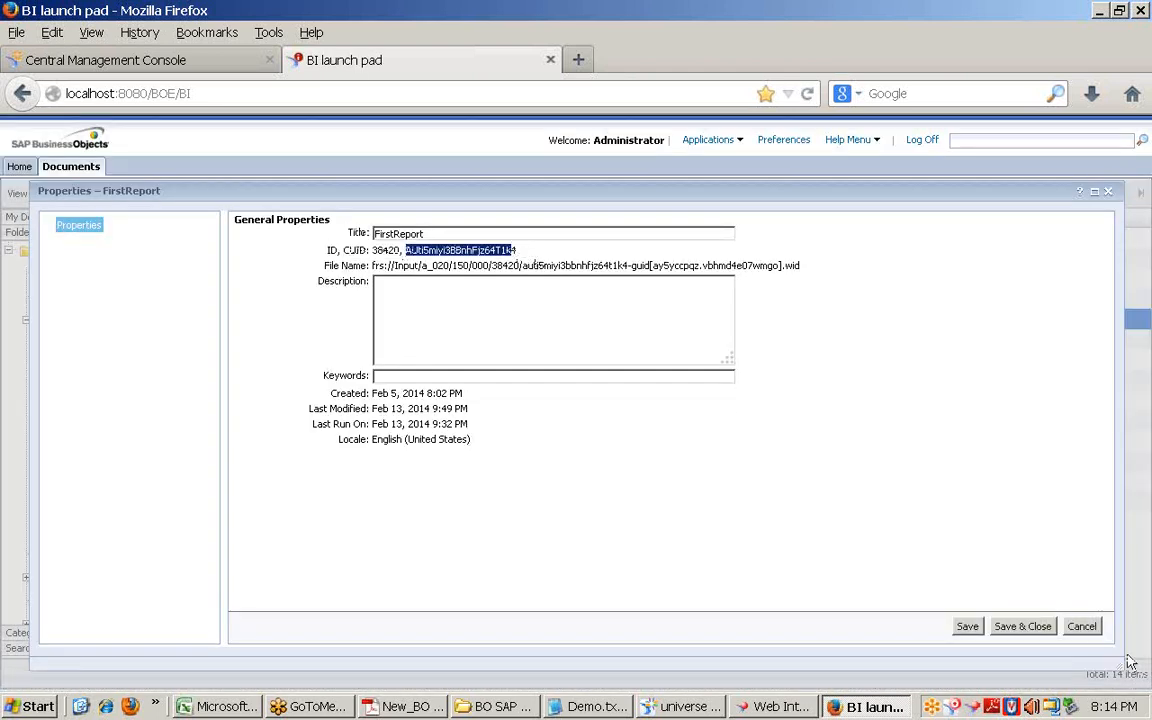
left_click(1081, 626)
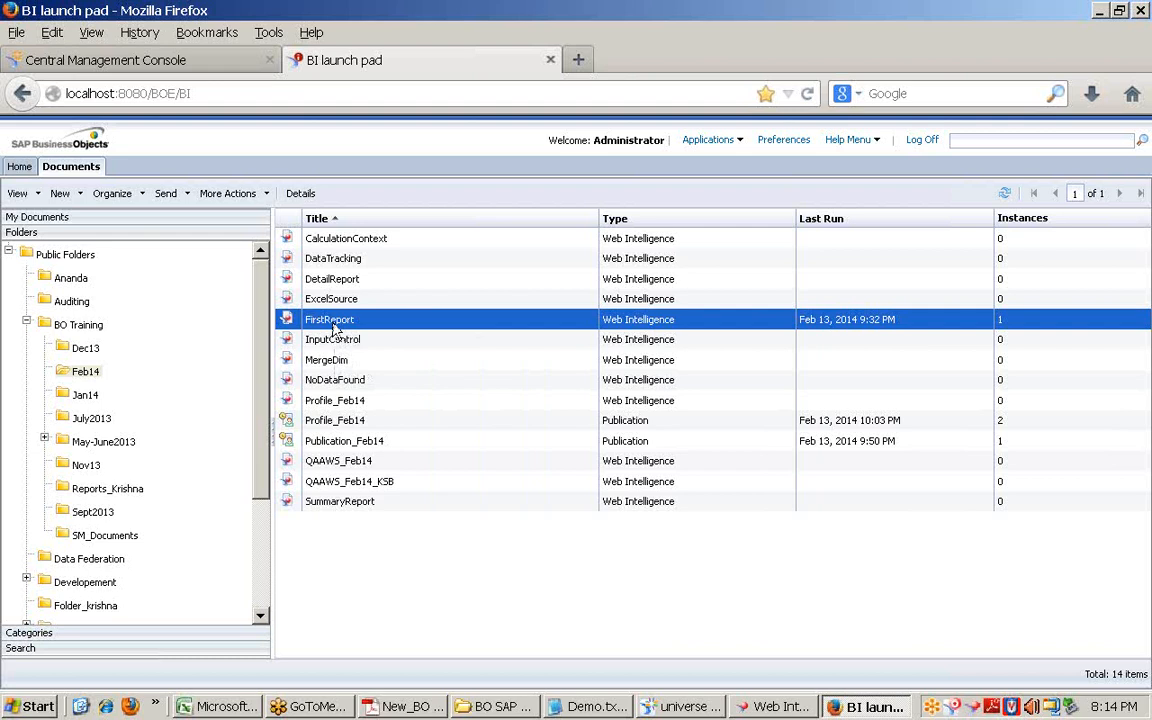
Step: Try dragging FirstReport into Dec13, then open BO Training and view its folder actions menu
mouse_move(335, 329)
left_mouse_down()
mouse_move(87, 350)
mouse_move(154, 350)
mouse_move(86, 356)
mouse_move(87, 375)
mouse_move(325, 322)
left_mouse_up()
right_click(325, 322)
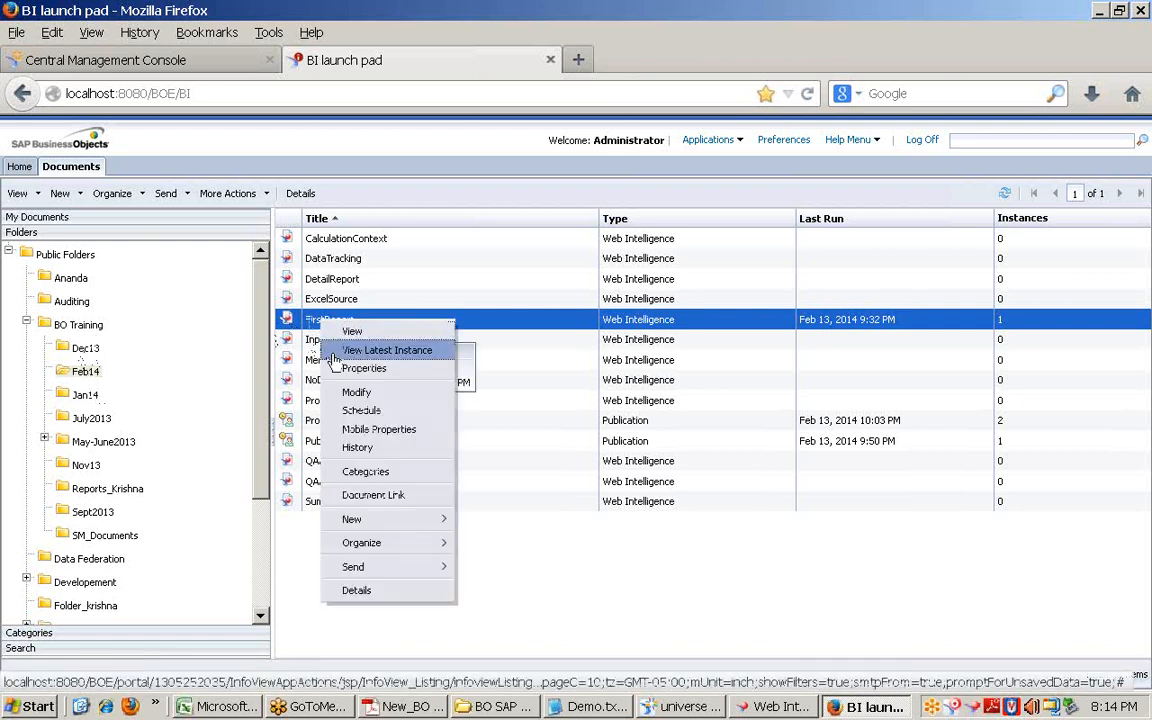
left_click(78, 325)
right_click(84, 326)
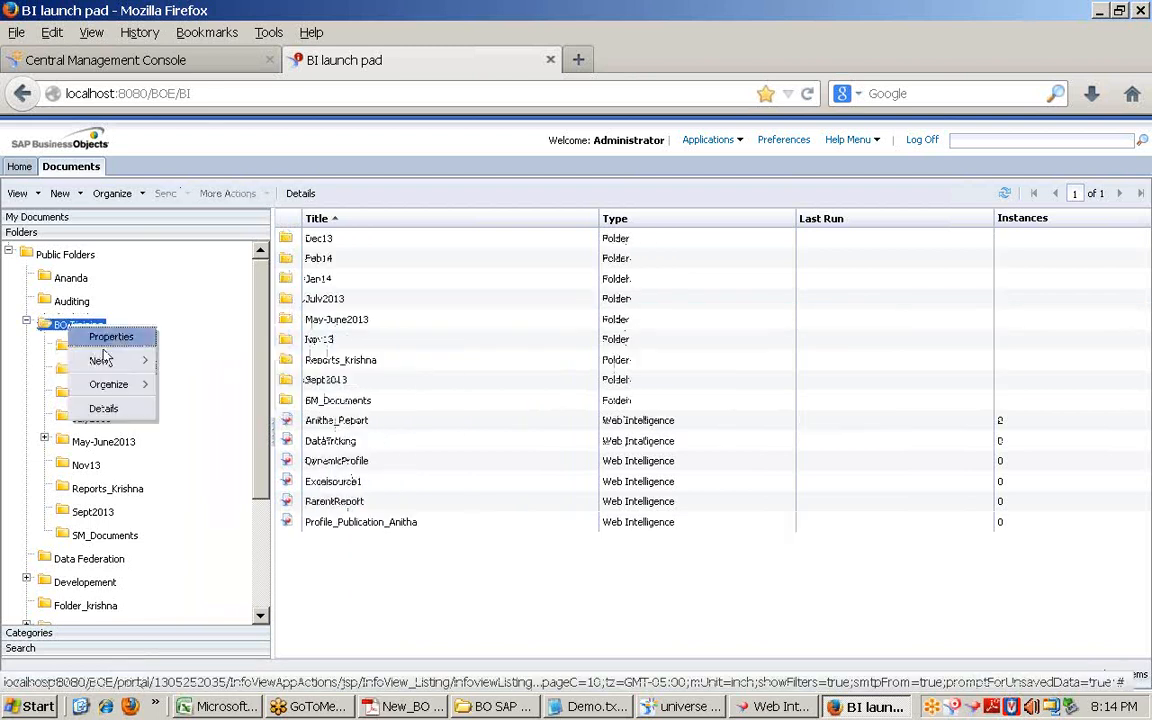
mouse_move(120, 386)
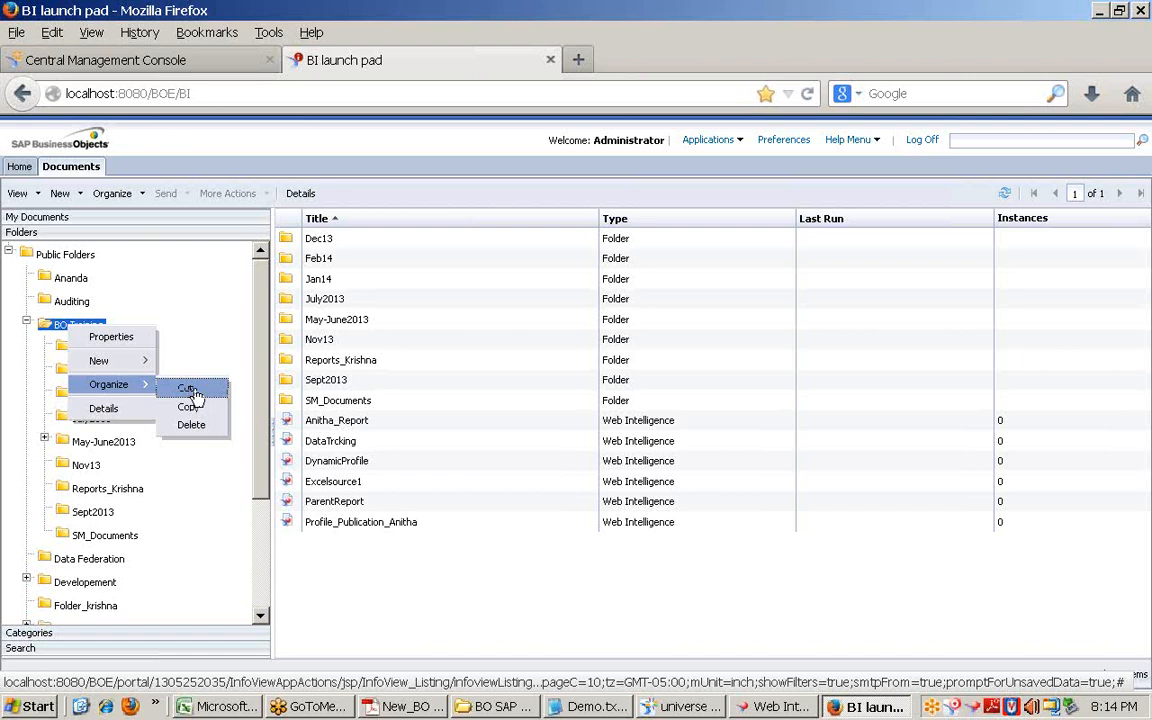
left_click(165, 461)
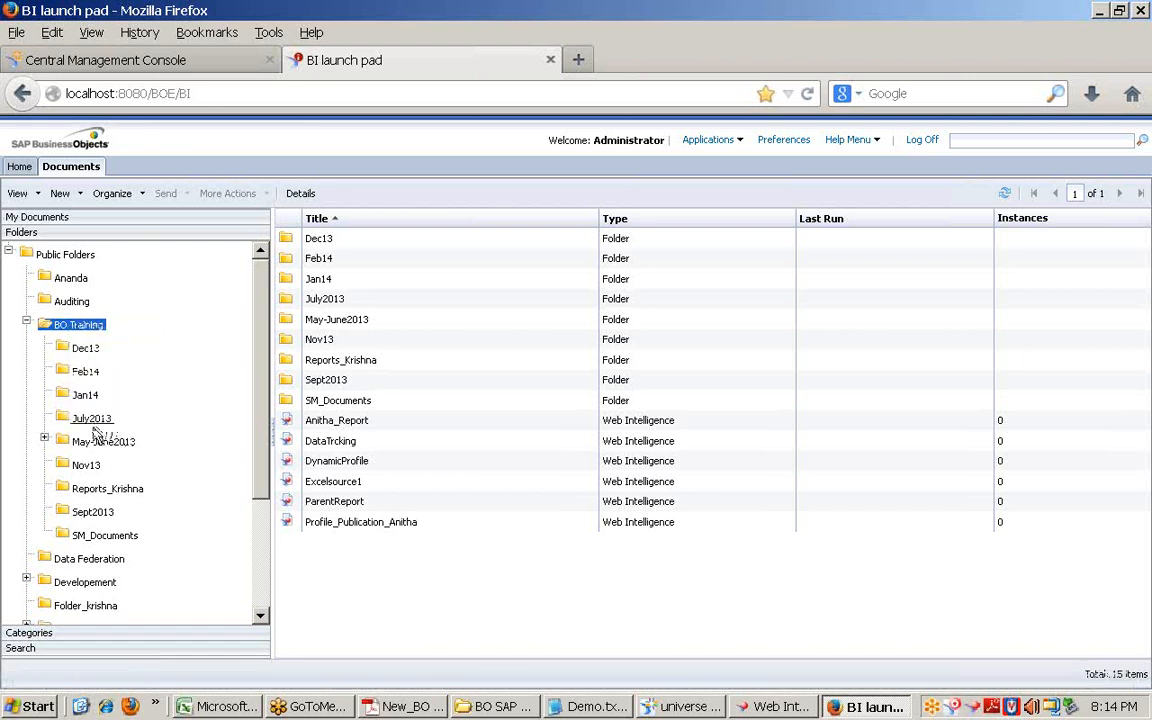
Step: Collapse BO Training and browse the Developement and Admin folders, viewing each folder's actions menu
left_click(26, 321)
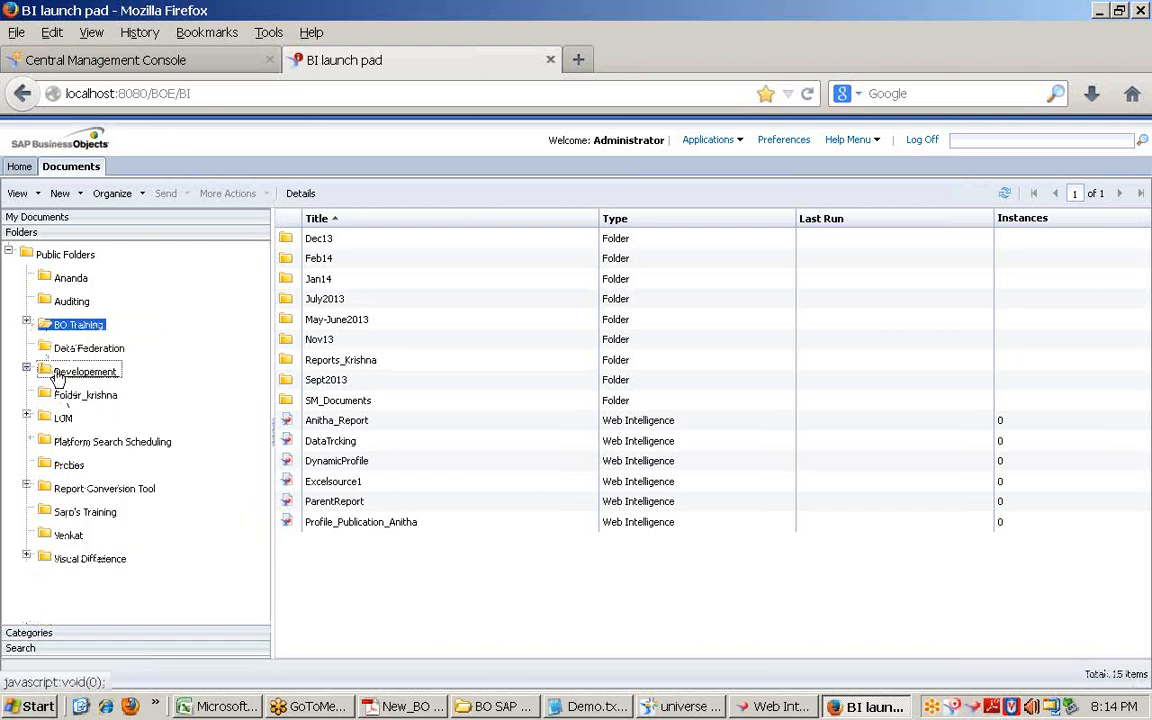
left_click(57, 372)
left_click(26, 368)
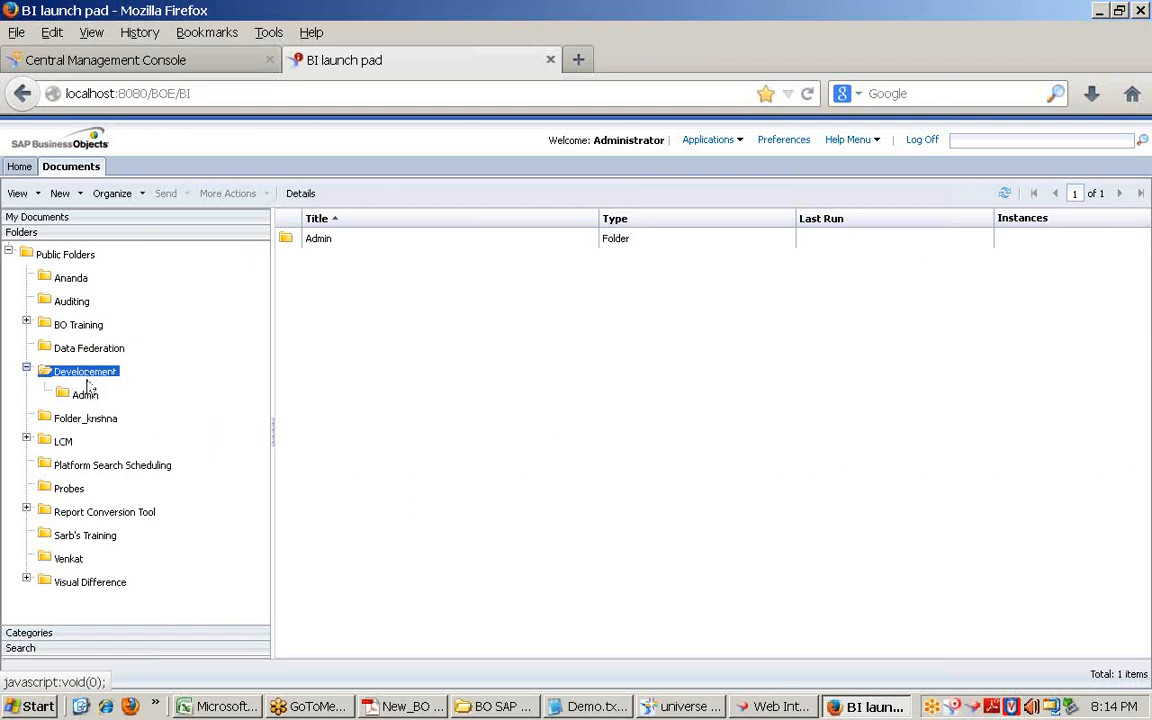
left_click(88, 398)
right_click(94, 373)
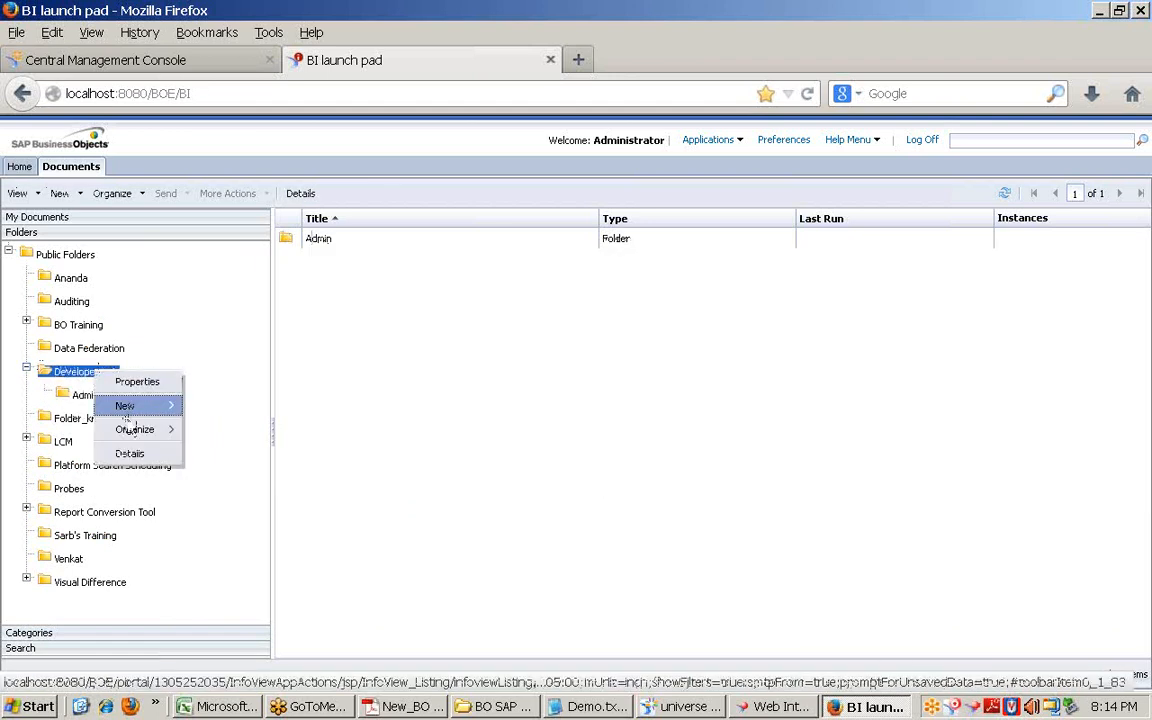
left_click(80, 398)
right_click(92, 399)
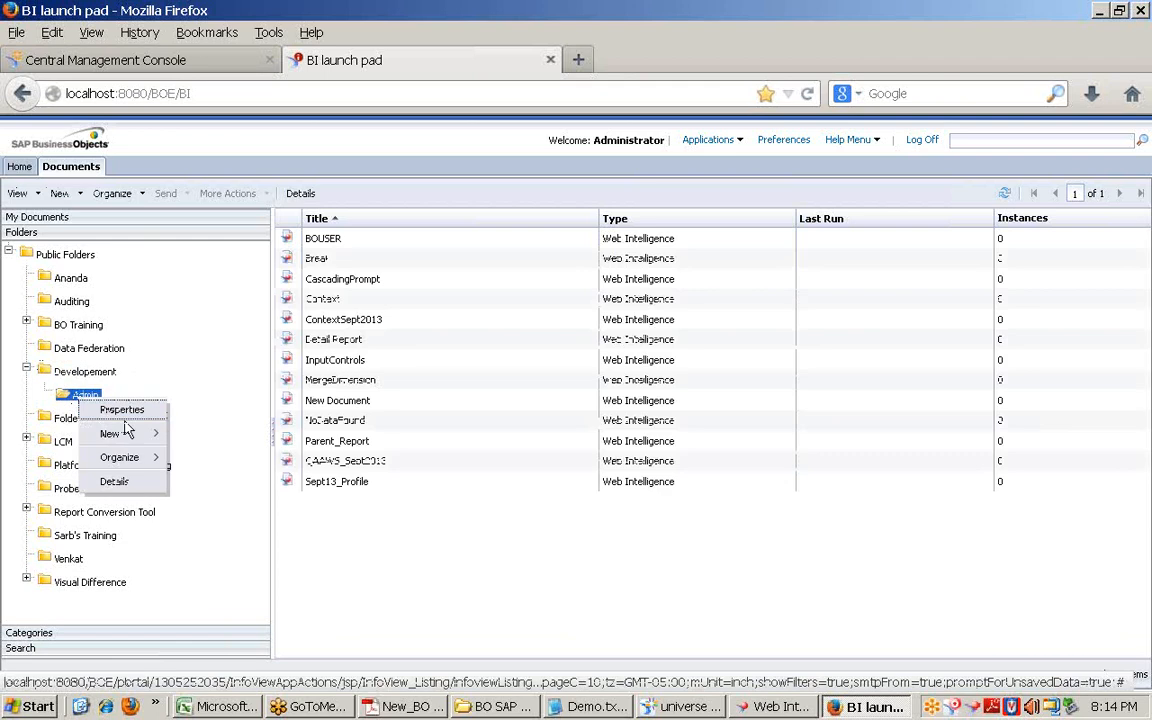
mouse_move(138, 457)
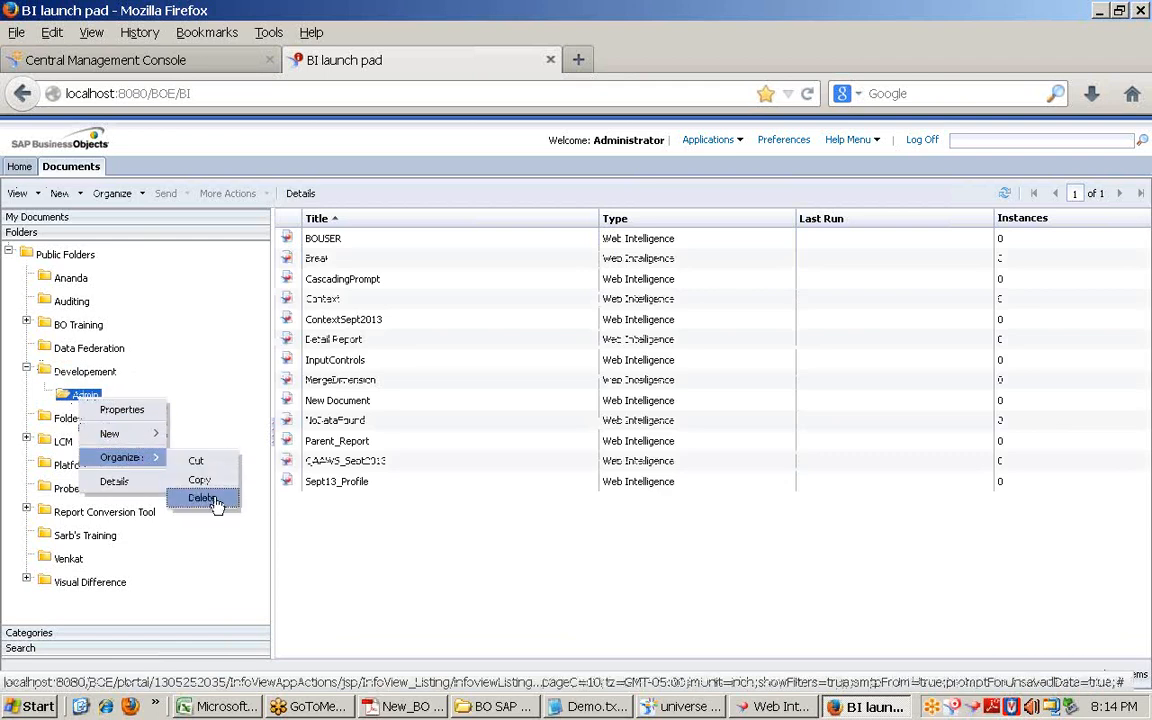
left_click(100, 348)
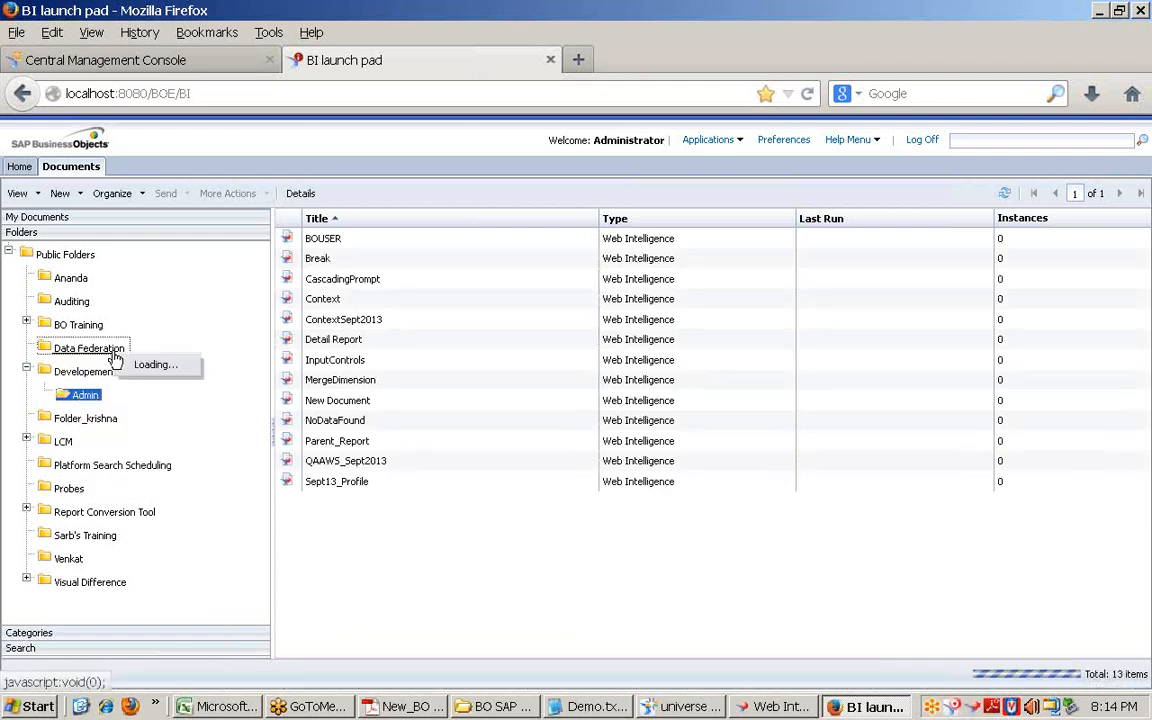
Step: Check BO Training's actions menu, then open the actions menu for the DataTrcking report
right_click(88, 335)
mouse_move(140, 389)
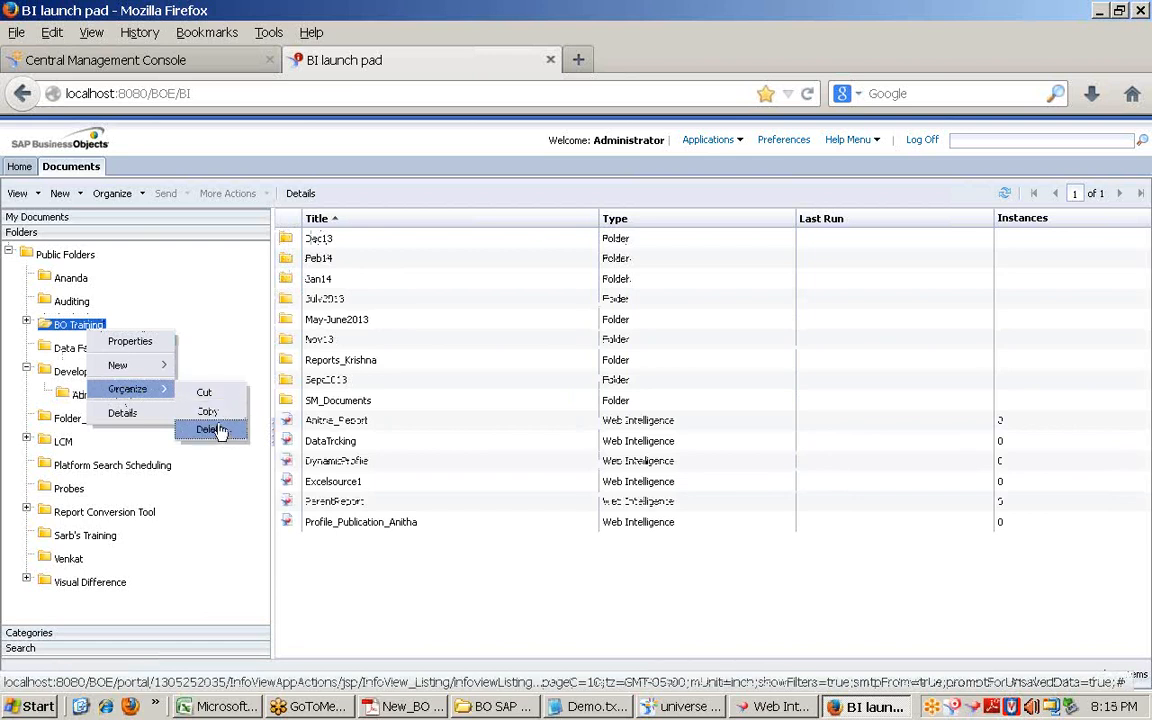
left_click(213, 369)
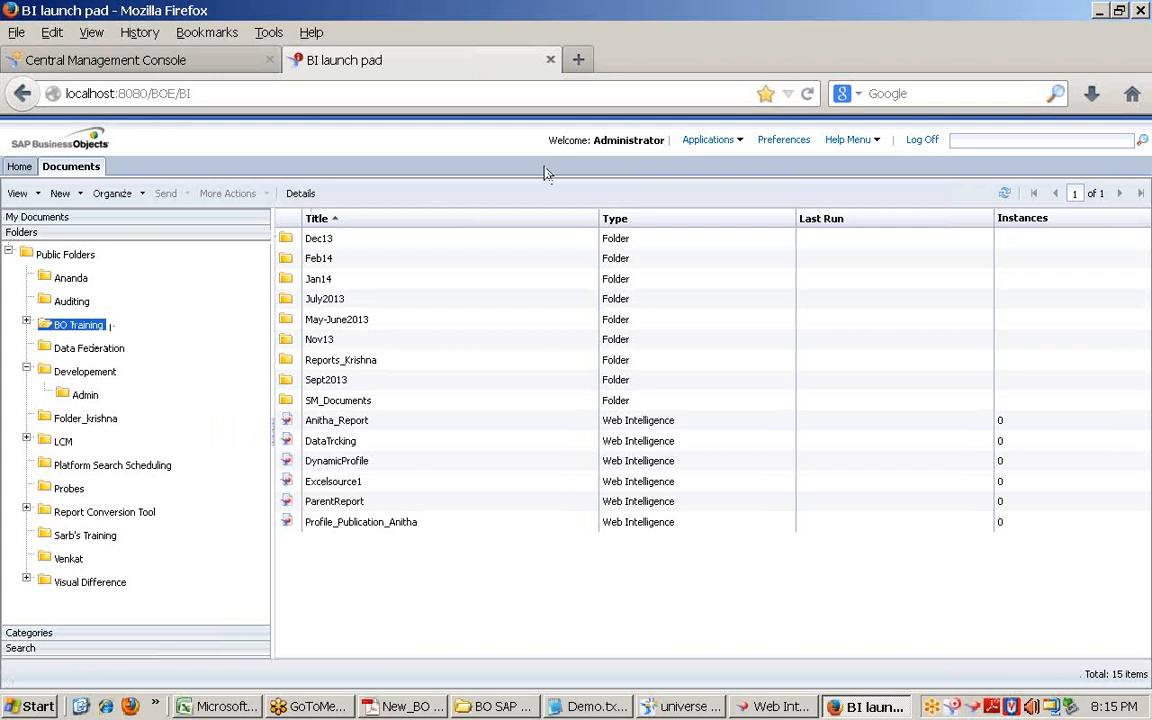
right_click(342, 441)
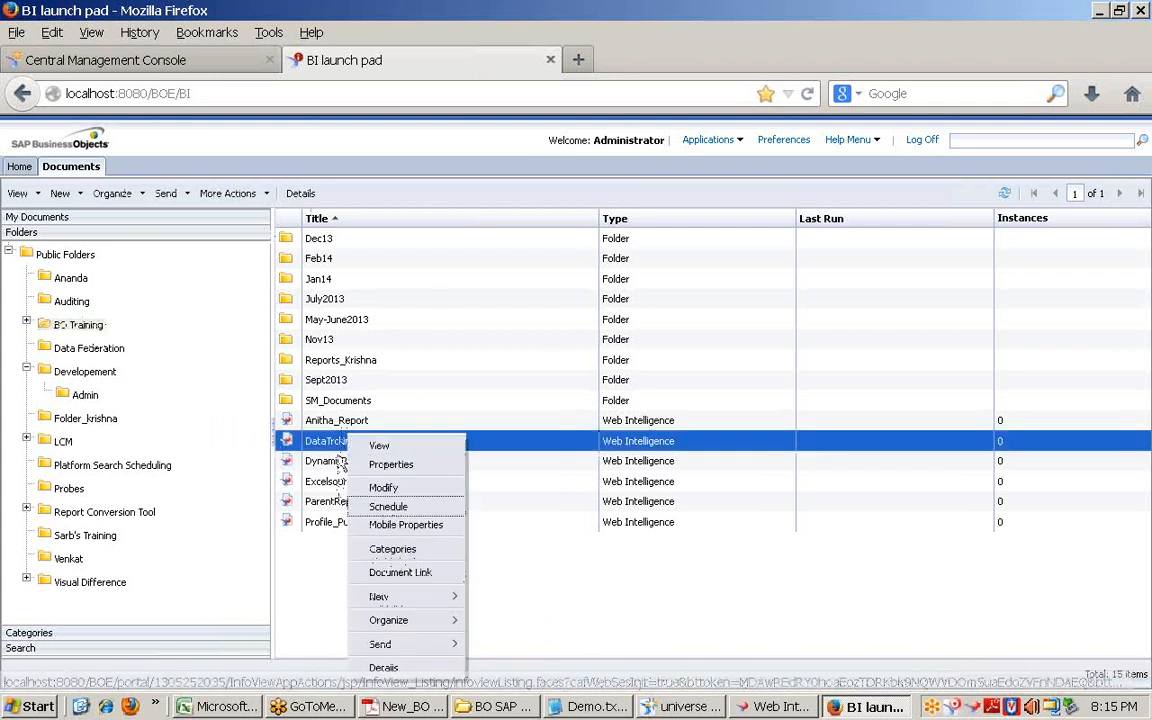
Step: Look through the Organize and New menus without choosing anything
left_click(143, 195)
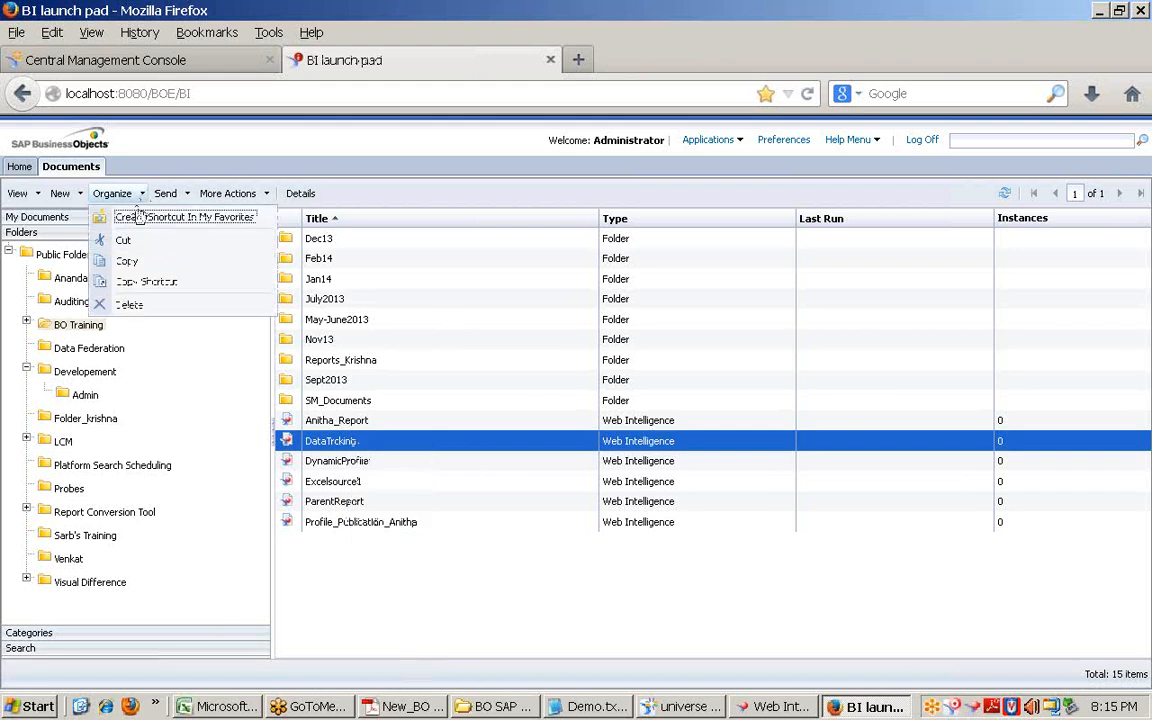
left_click(62, 193)
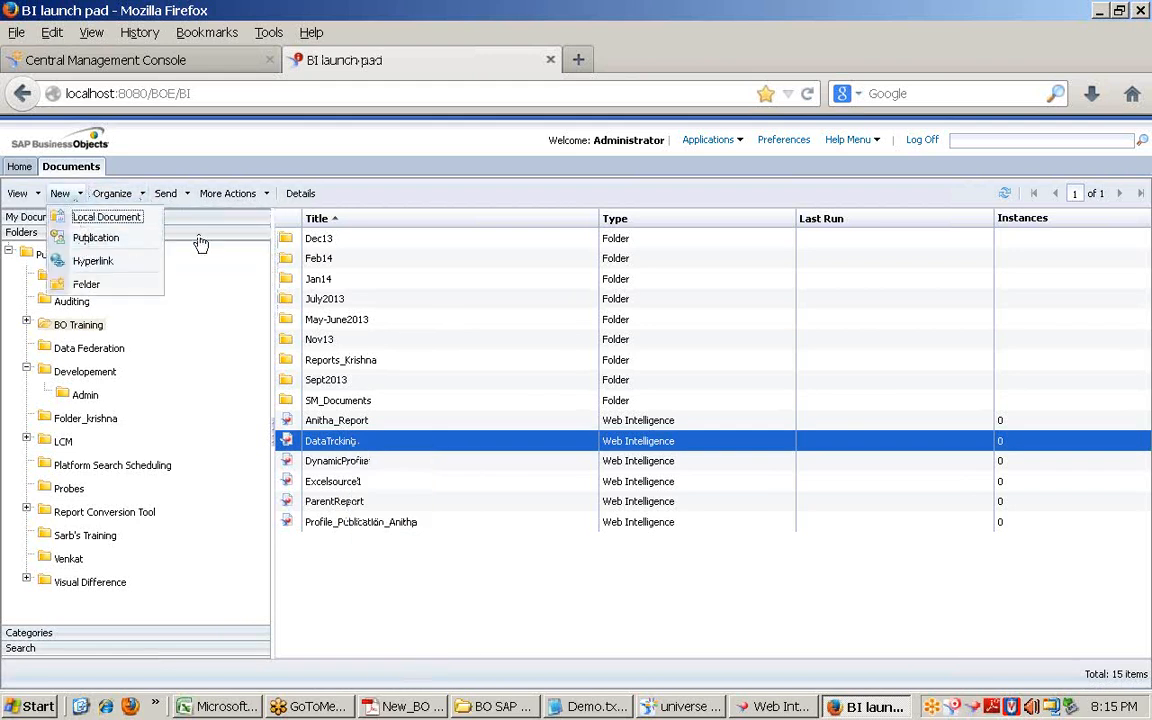
left_click(401, 190)
Step: Open DataTrcking's Schedule dialog, review the Events settings, and cancel without scheduling
right_click(362, 441)
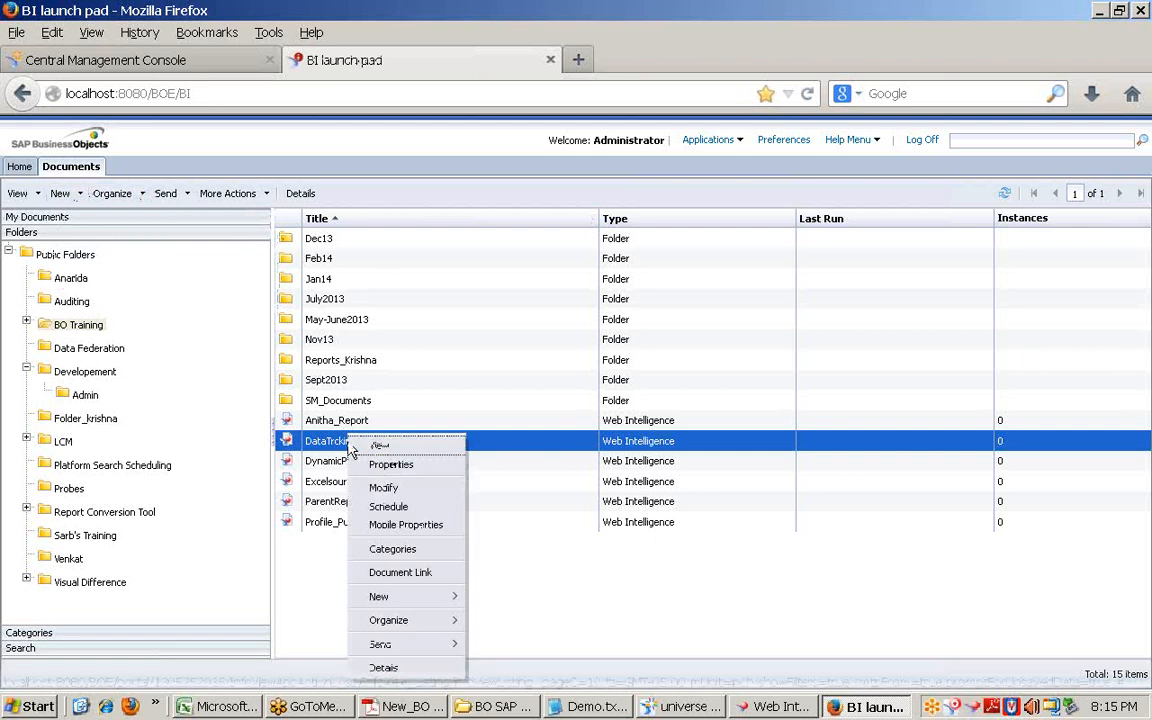
left_click(385, 504)
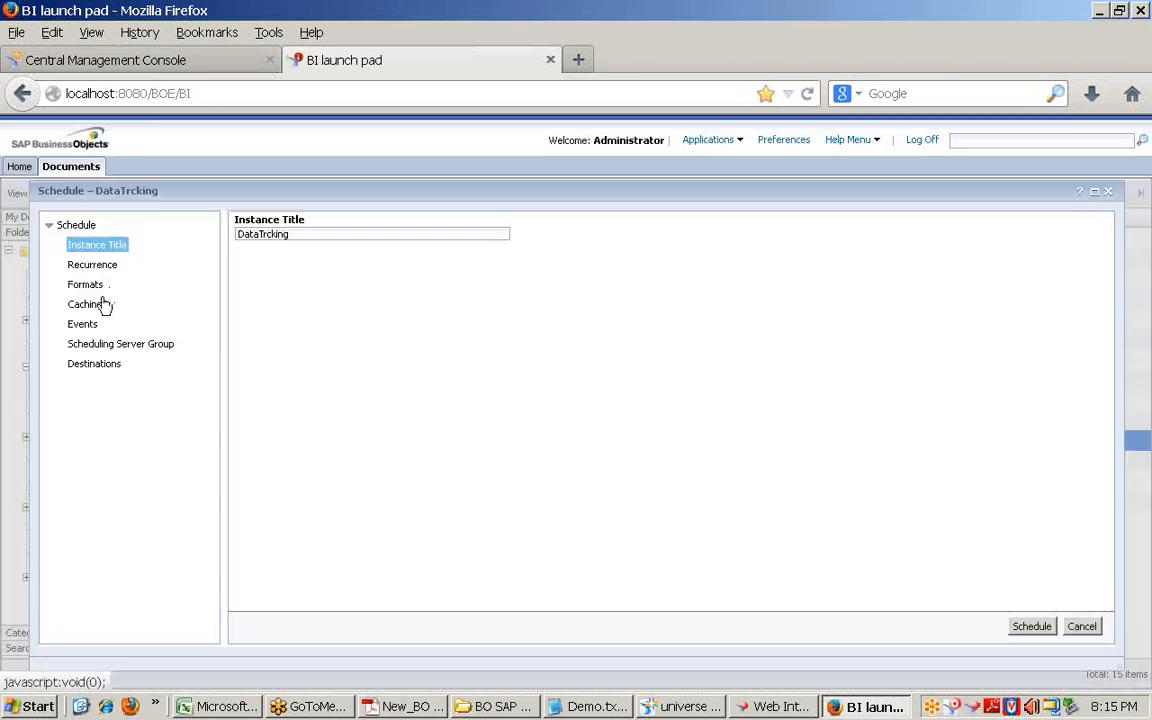
left_click(84, 325)
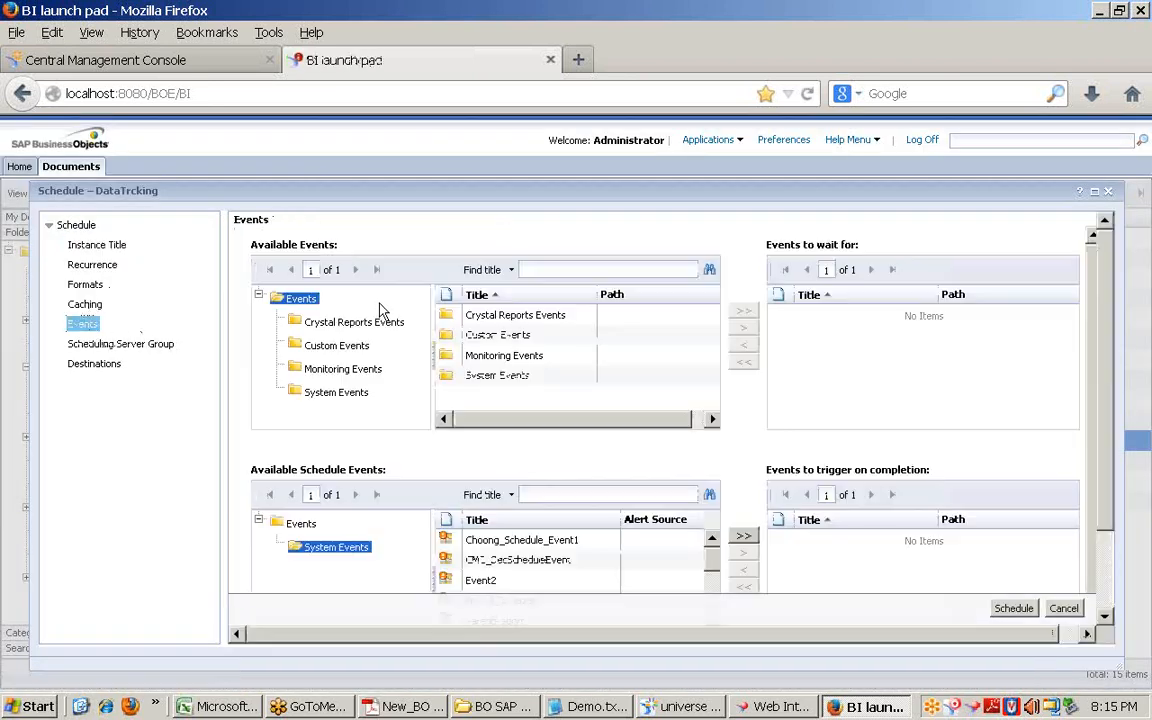
left_click(1076, 610)
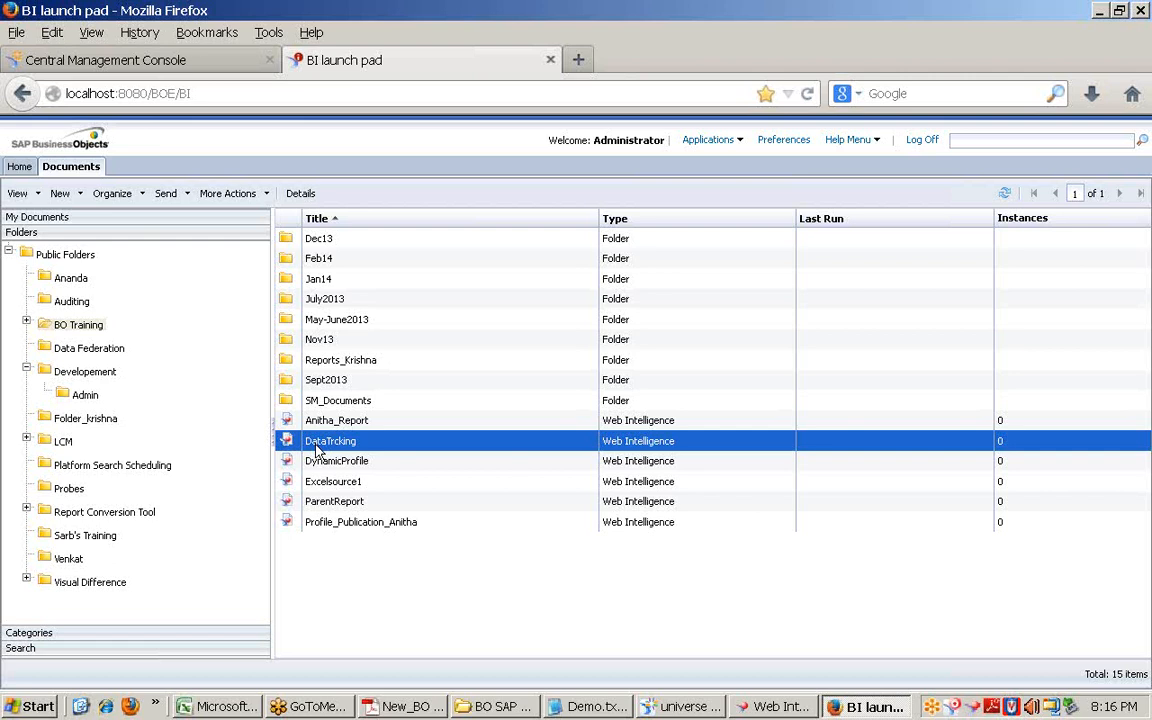
Step: Point out the DynamicProfile and Profile_Publication_Anitha reports in the list
left_click(322, 461)
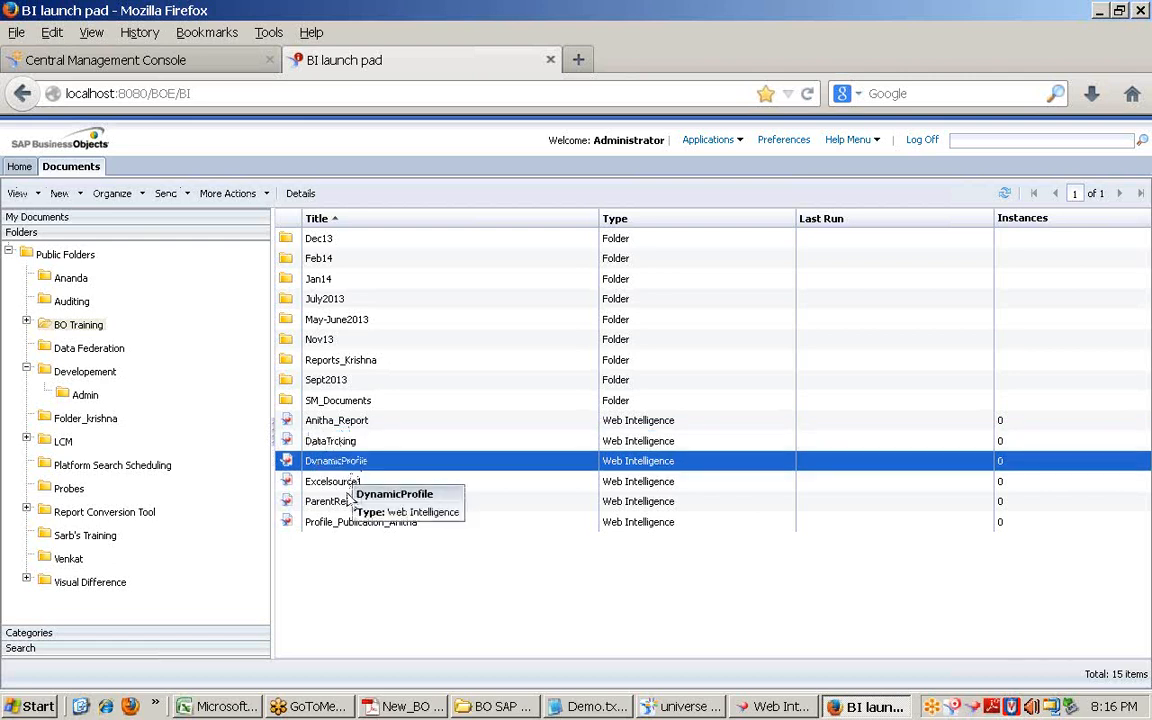
left_click(338, 501)
left_click(343, 523)
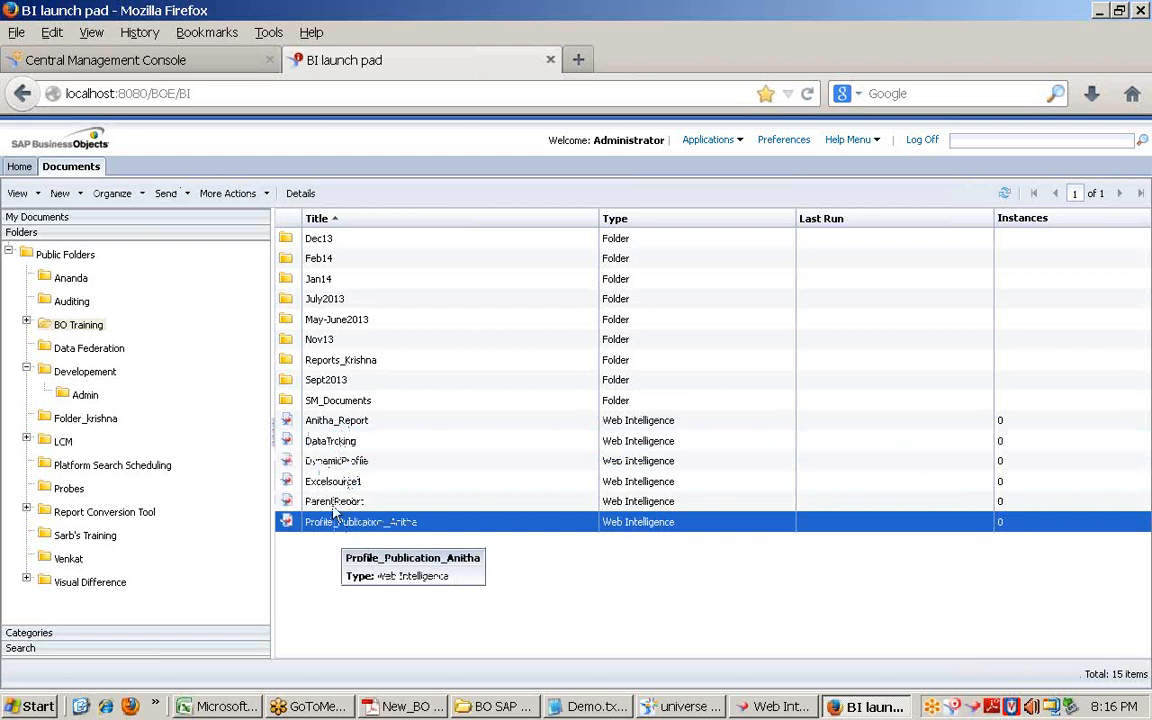
Step: Open the Profile_Feb14 report from the BO Training > Feb14 folder
left_click(27, 323)
left_click(84, 371)
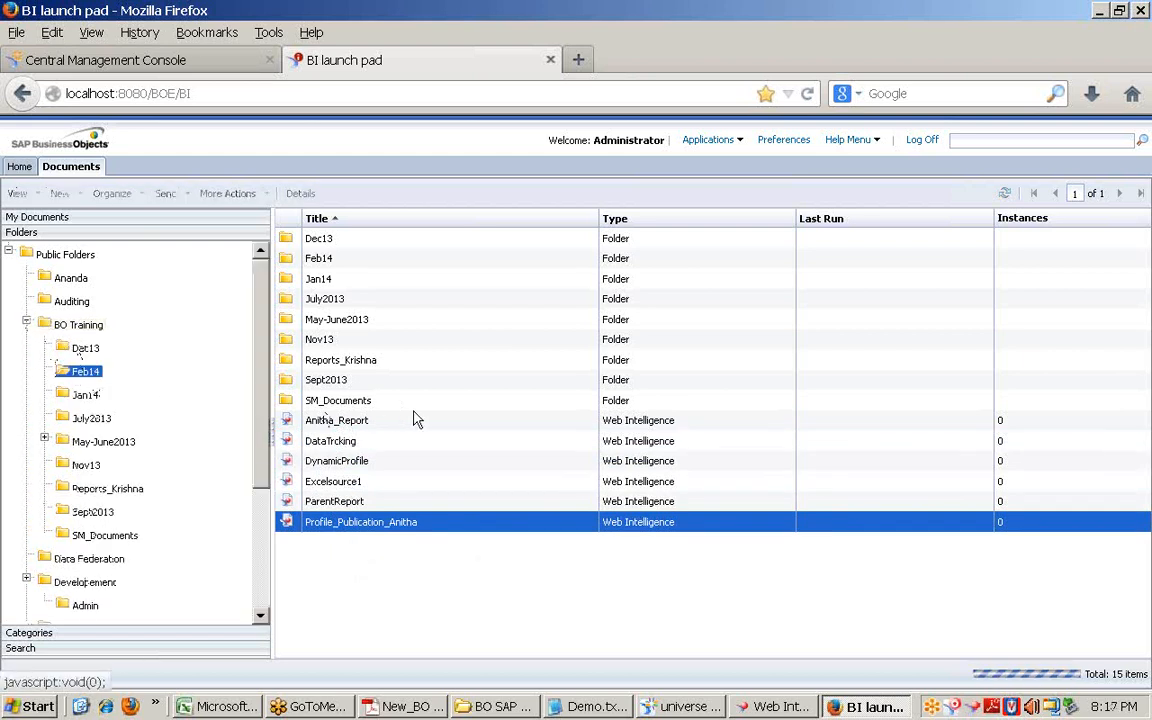
double_click(330, 463)
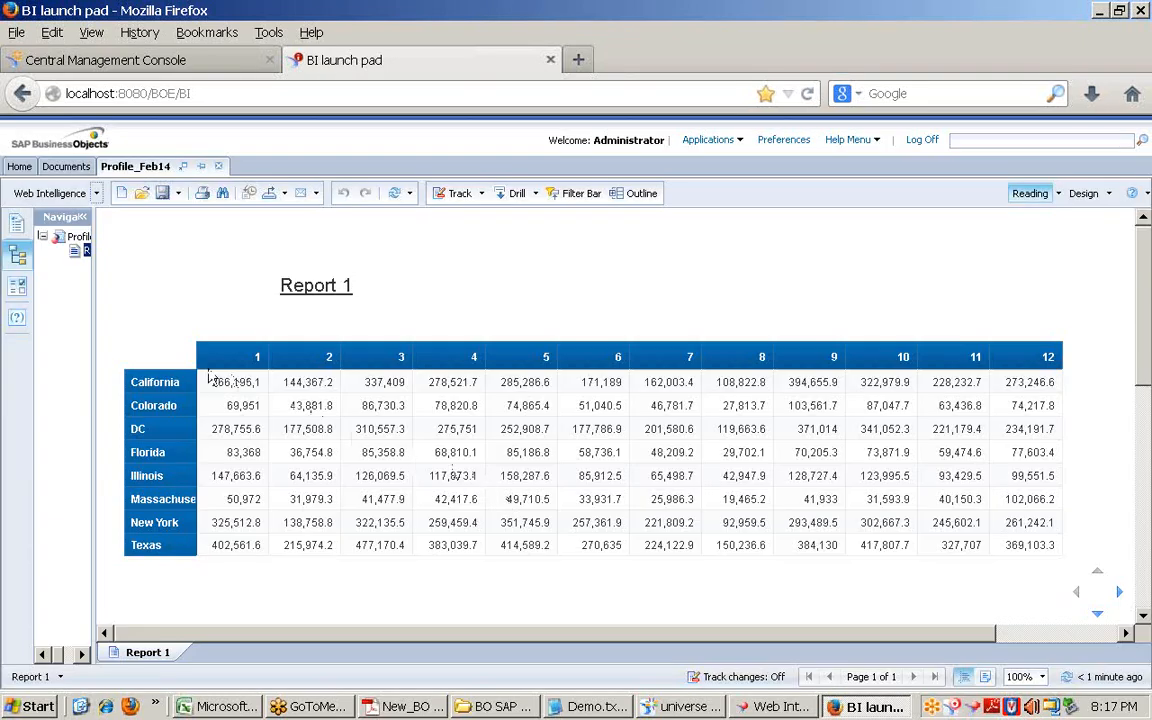
Step: Highlight the state rows and California's monthly values in Report 1's crosstab
left_click_drag(165, 382, 162, 549)
left_click(198, 489)
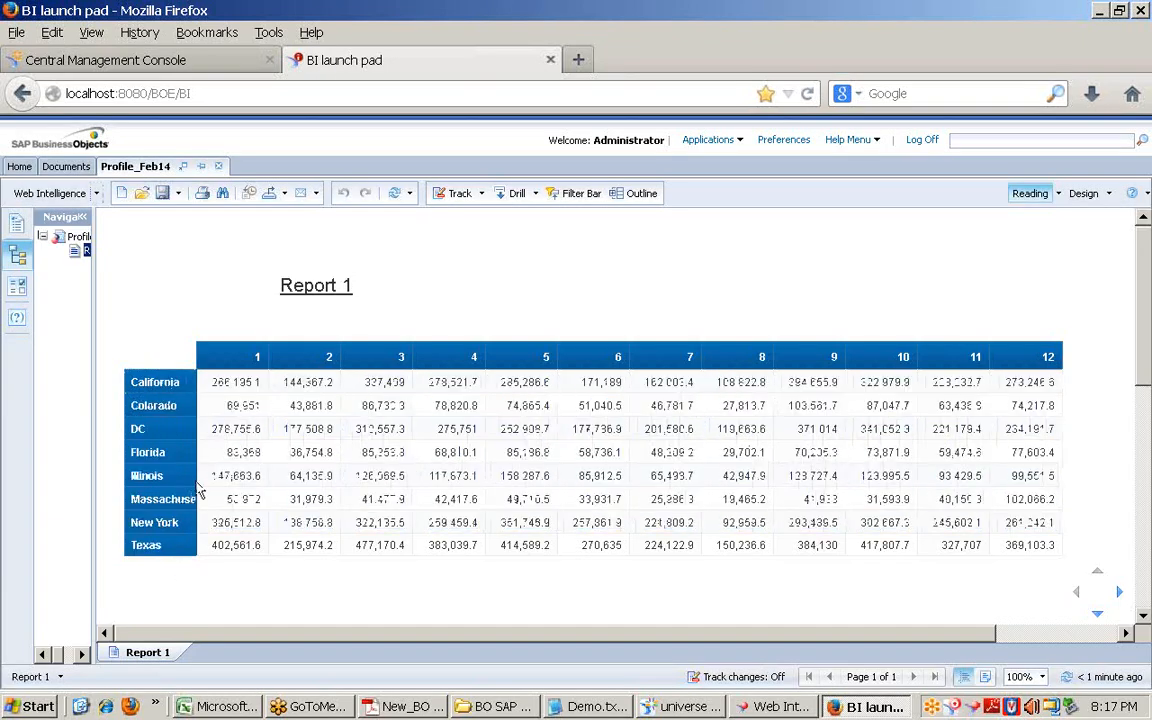
left_click_drag(237, 355, 914, 381)
left_click(1041, 357)
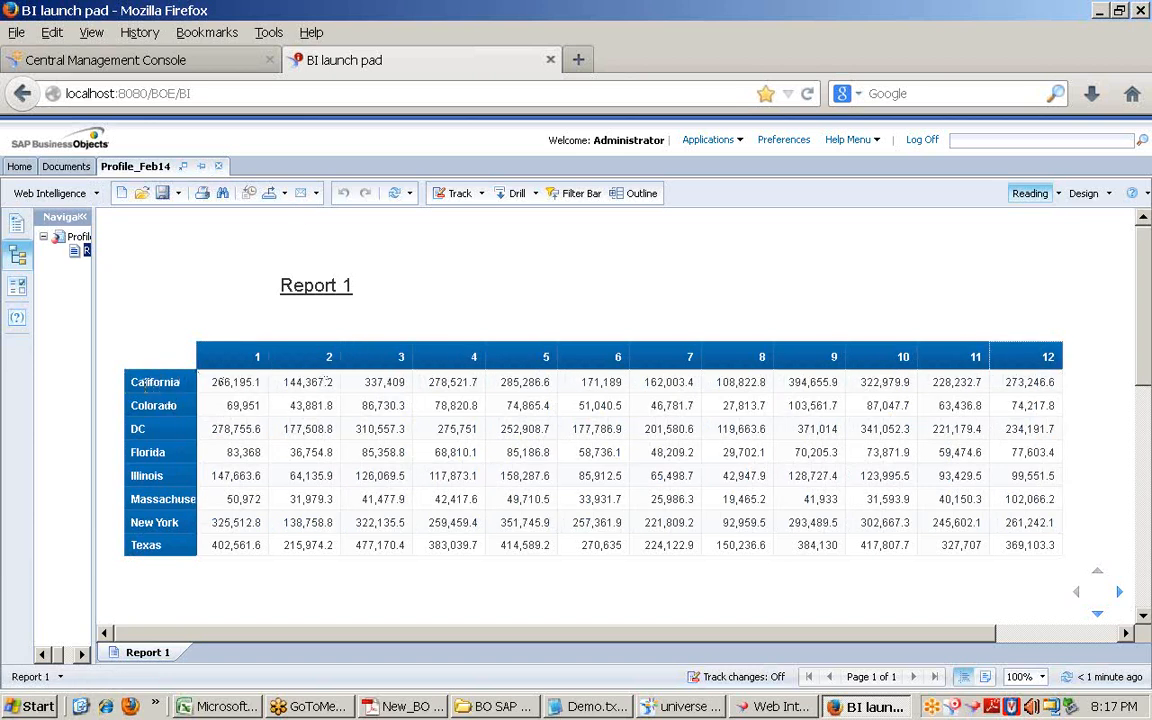
left_click_drag(129, 386, 171, 409)
left_click(150, 409)
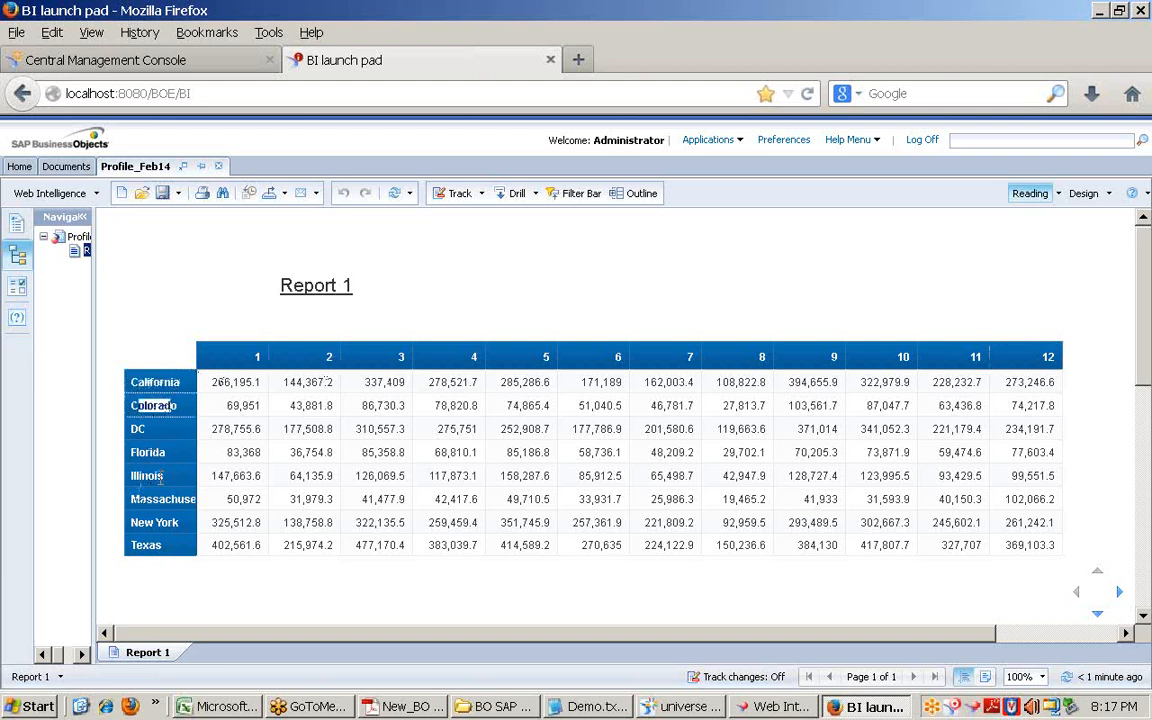
left_click_drag(165, 478, 119, 475)
left_click(155, 428)
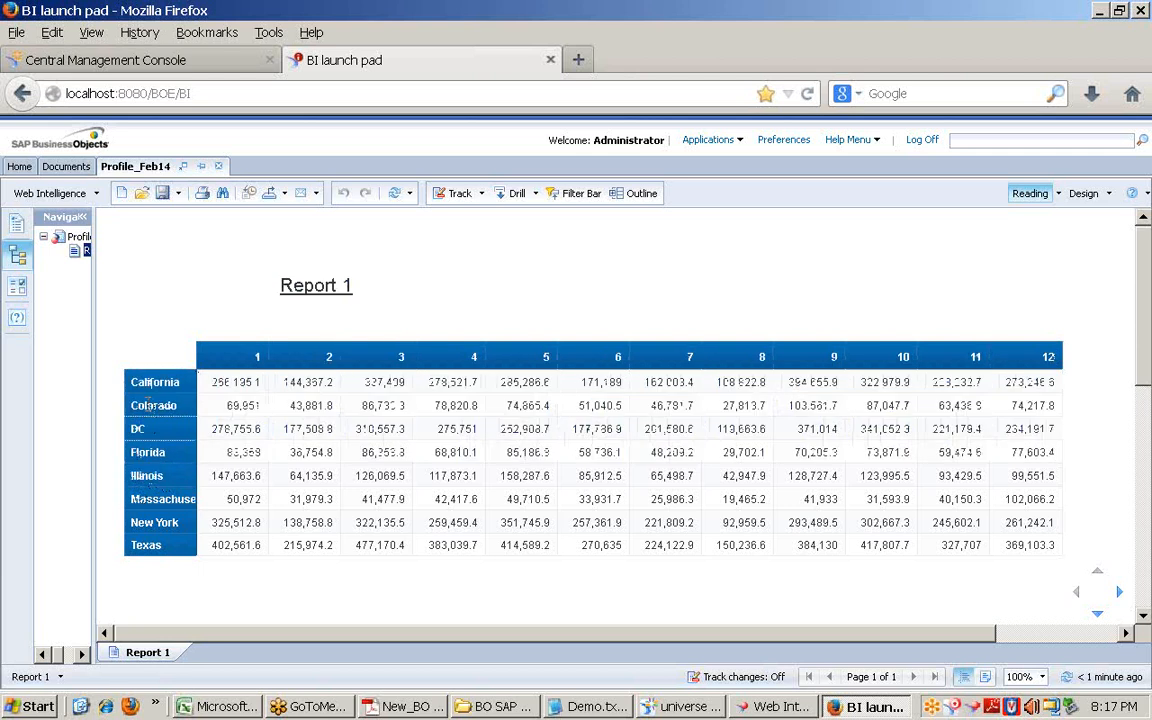
left_click_drag(131, 388, 183, 413)
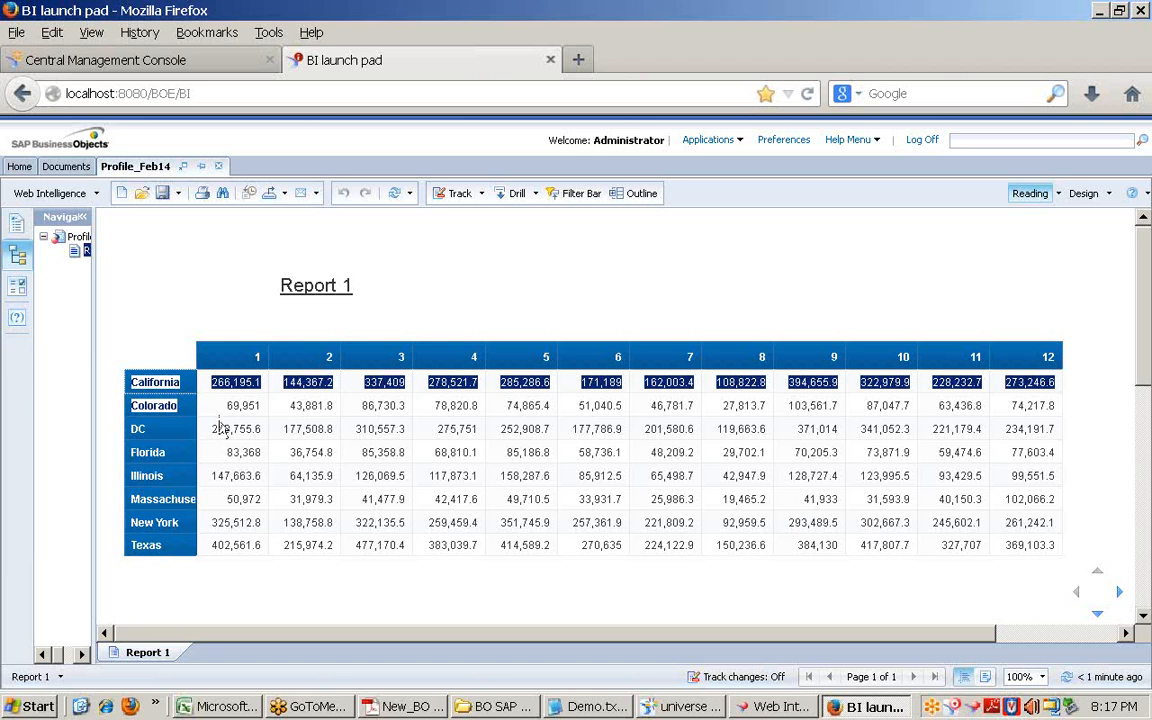
left_click_drag(214, 428, 266, 436)
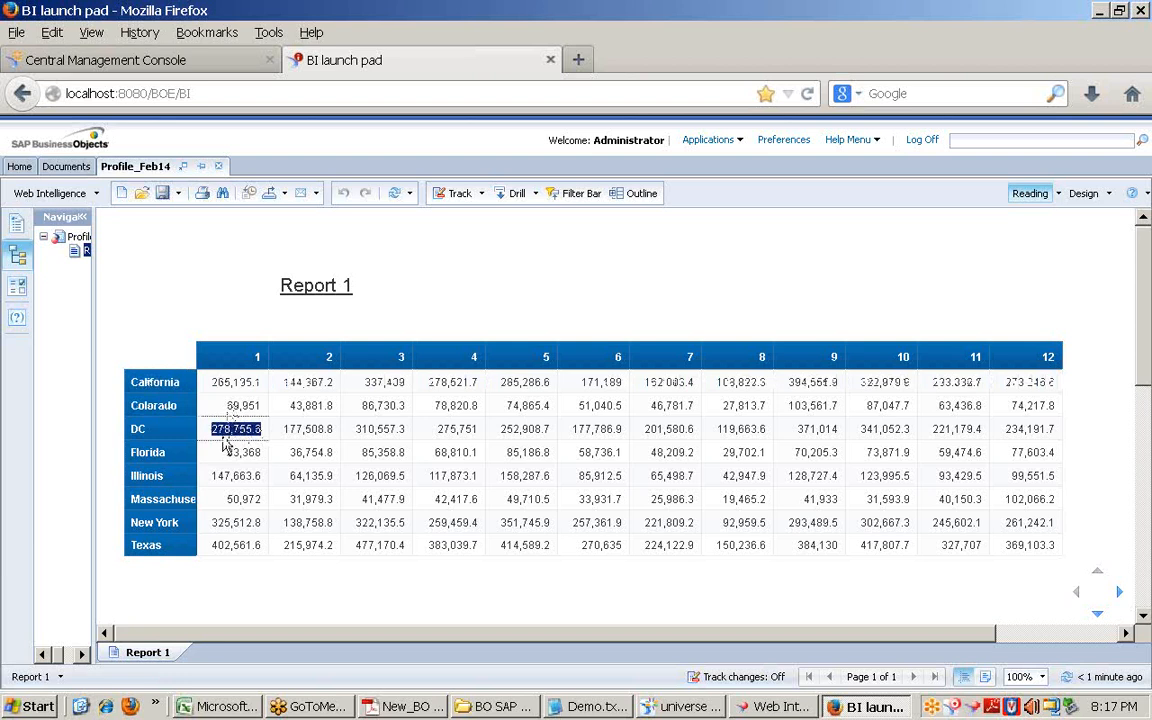
left_click_drag(229, 405, 266, 410)
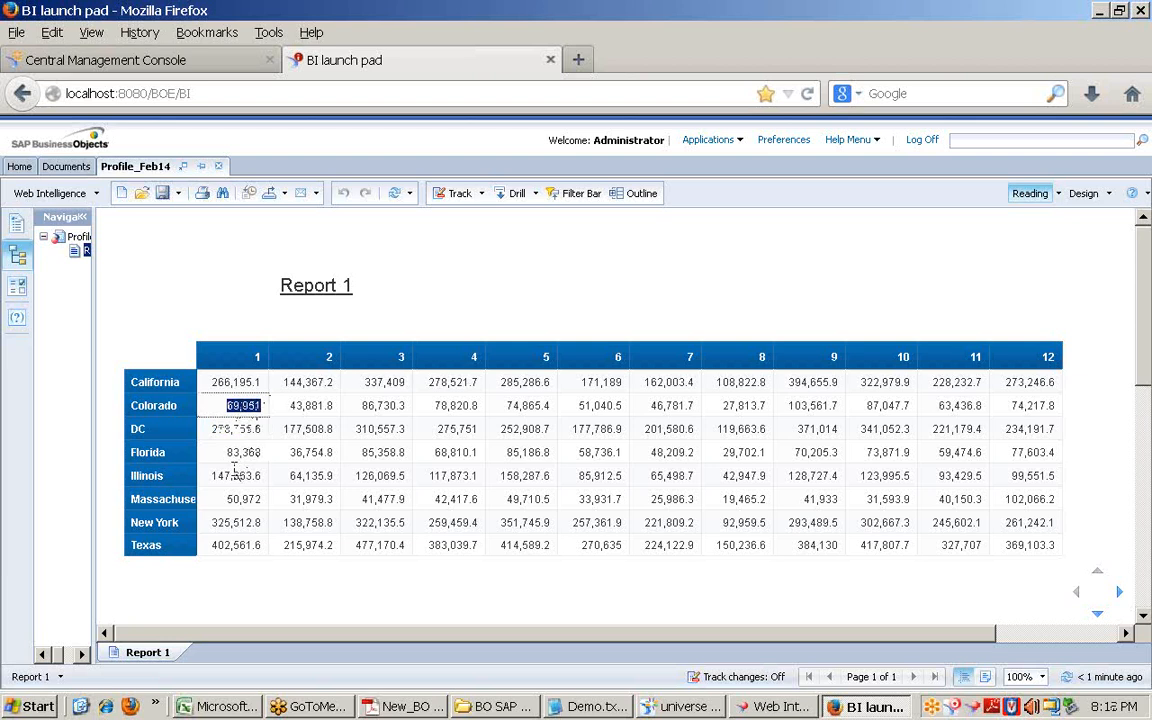
left_click_drag(211, 428, 258, 440)
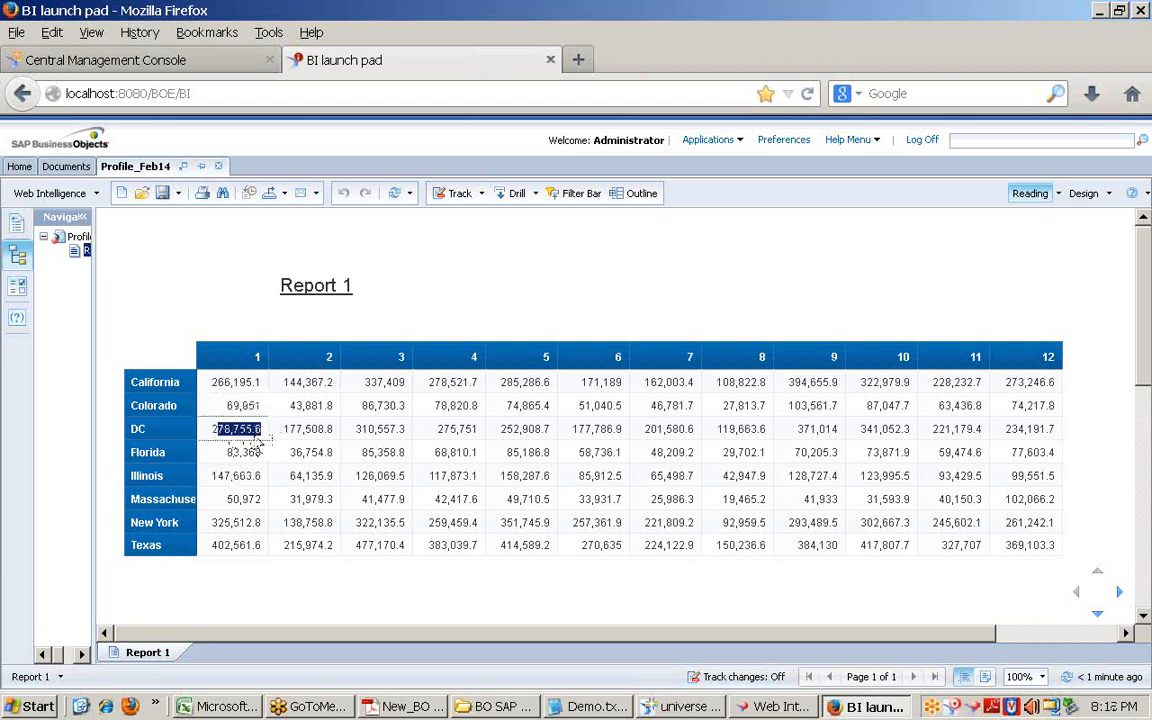
left_click(145, 432)
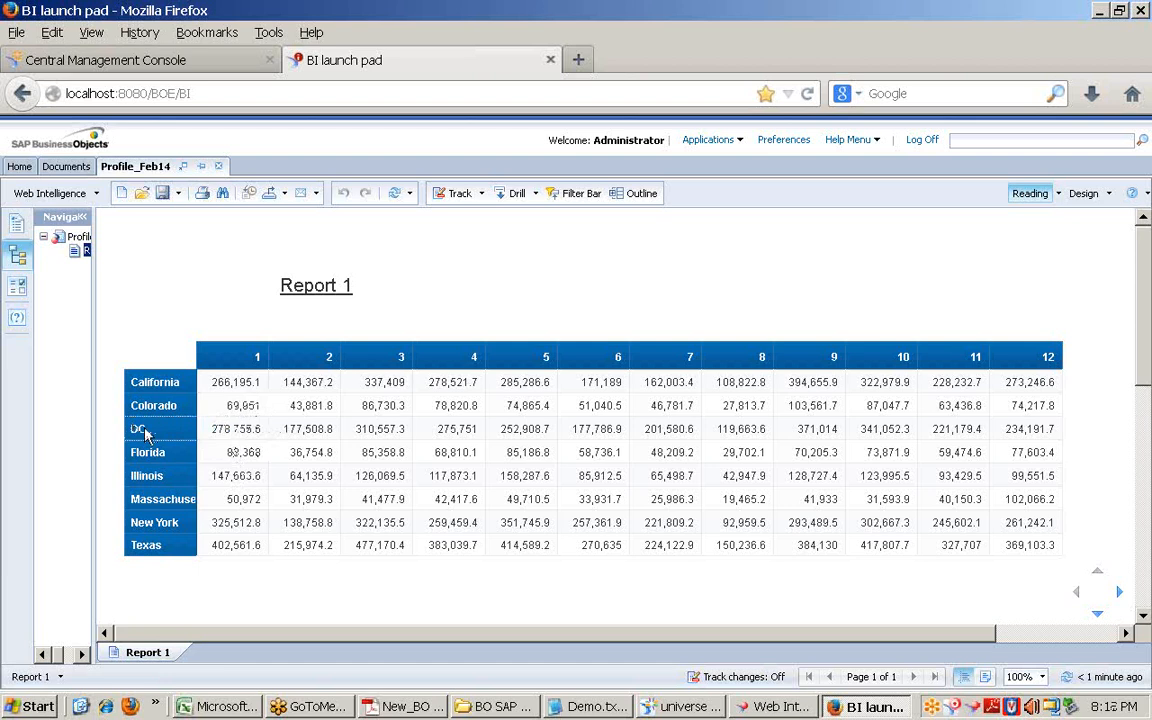
left_click_drag(145, 432, 1050, 430)
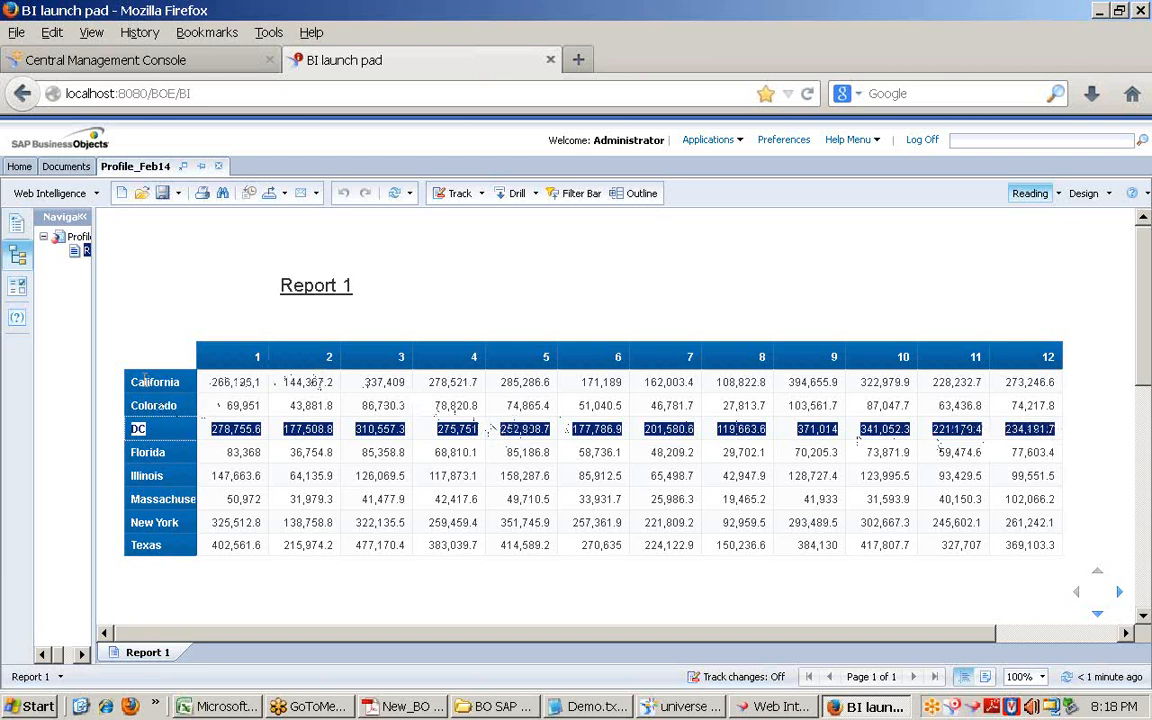
left_click_drag(143, 379, 1053, 548)
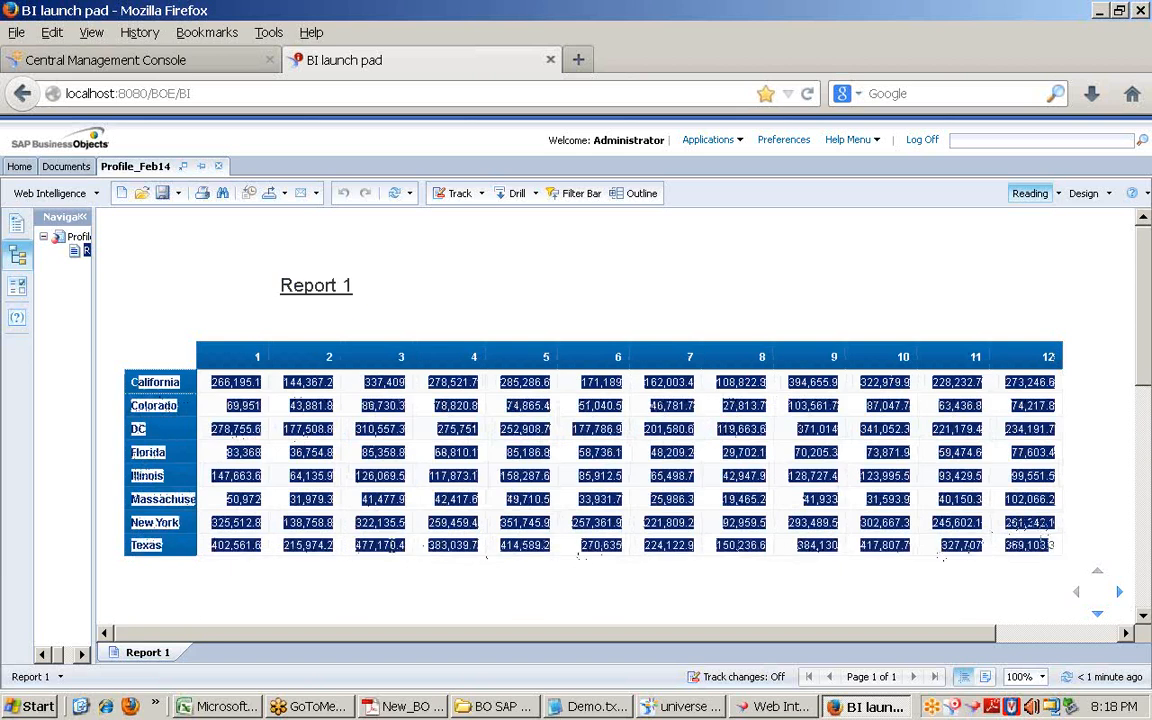
left_click(264, 549)
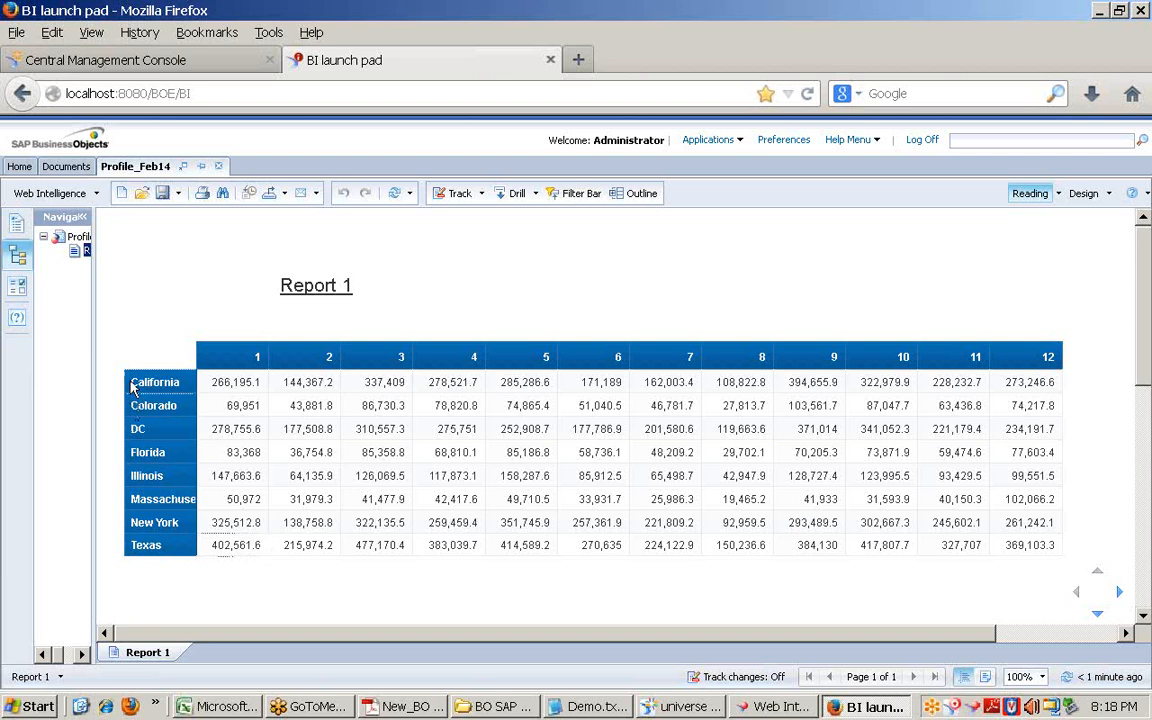
left_click_drag(133, 388, 1062, 410)
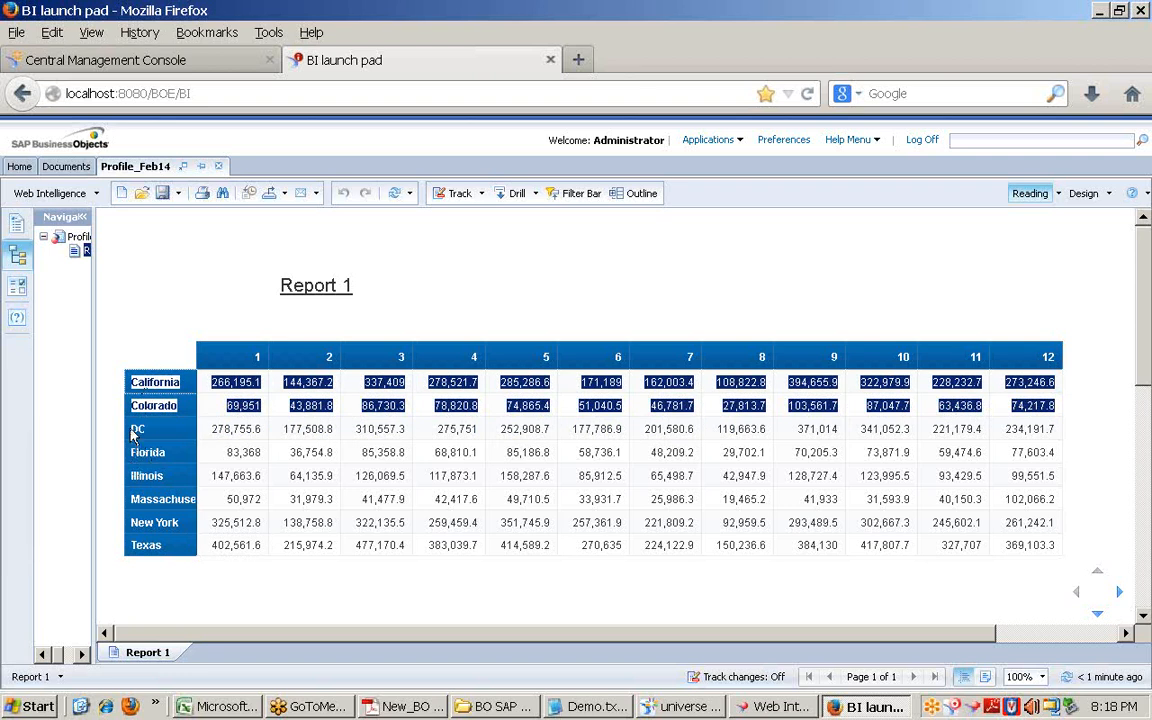
left_click_drag(121, 428, 160, 452)
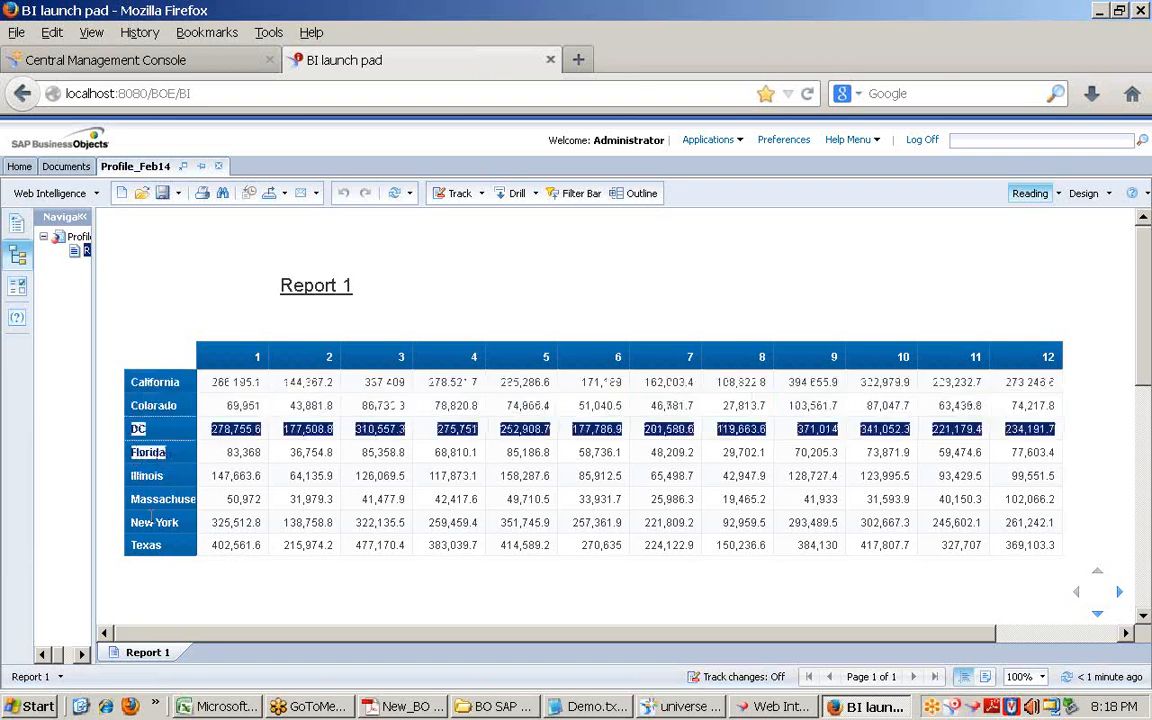
left_click_drag(125, 518, 188, 535)
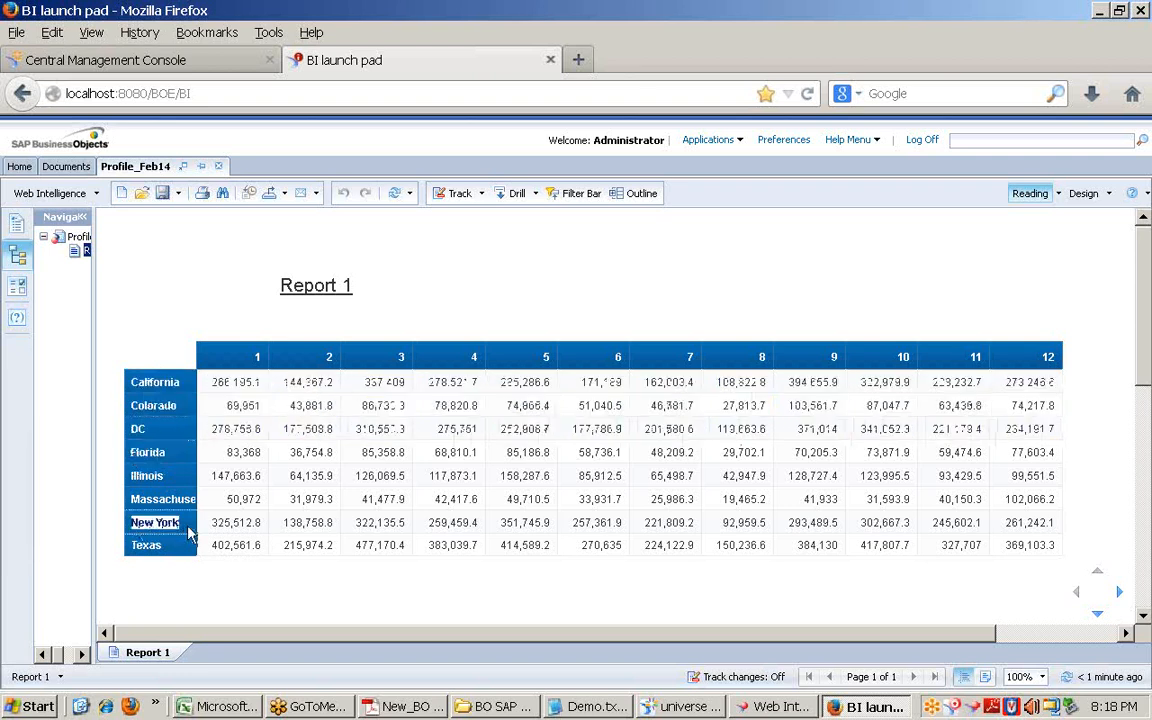
left_click_drag(127, 428, 149, 496)
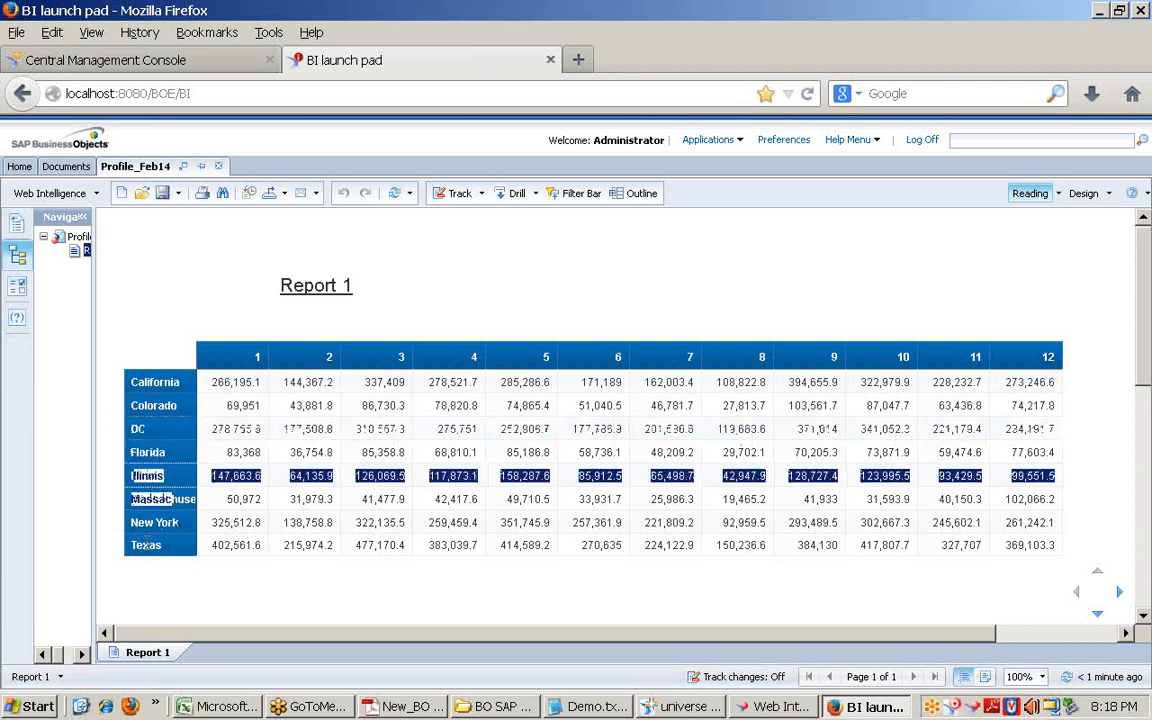
left_click(148, 548)
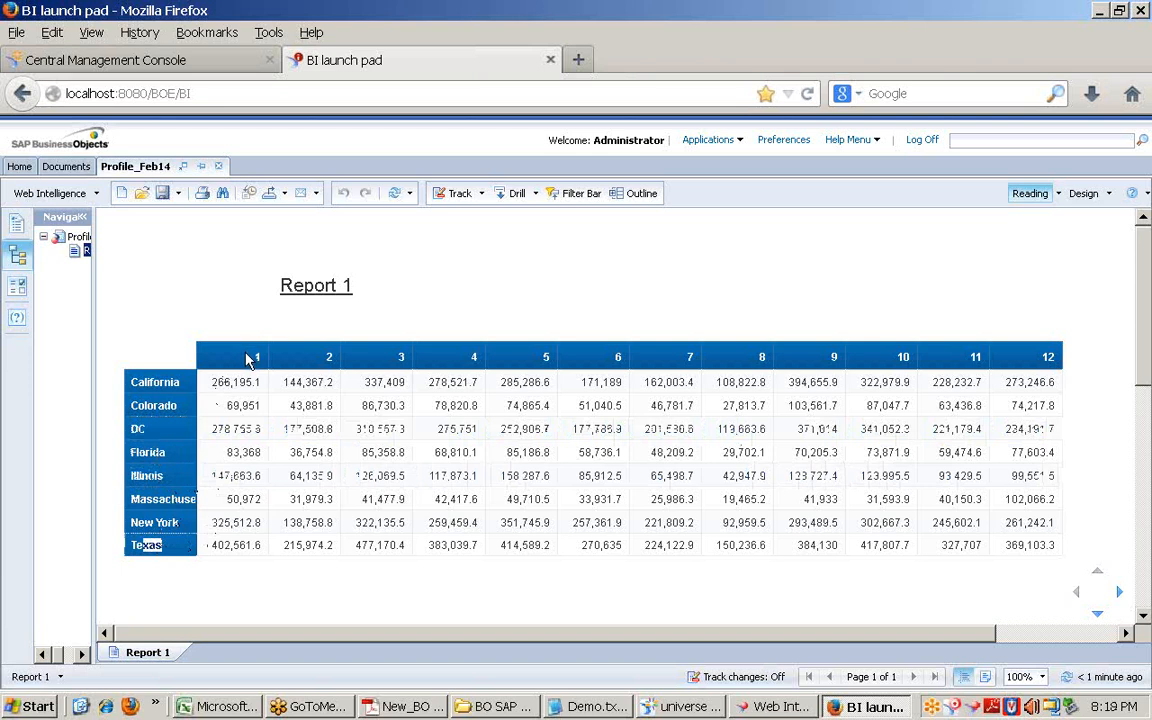
Step: Highlight the month headers 1–12, then close the BI launch pad report tab
left_click_drag(245, 356, 585, 378)
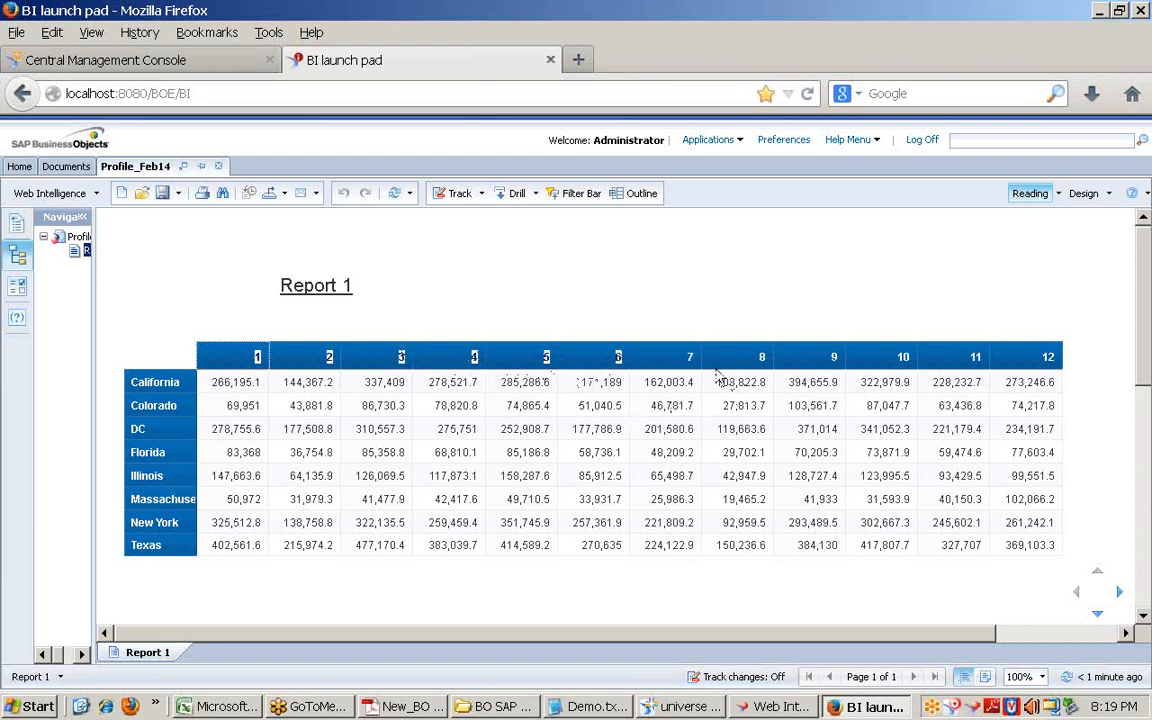
left_click_drag(689, 365, 1047, 368)
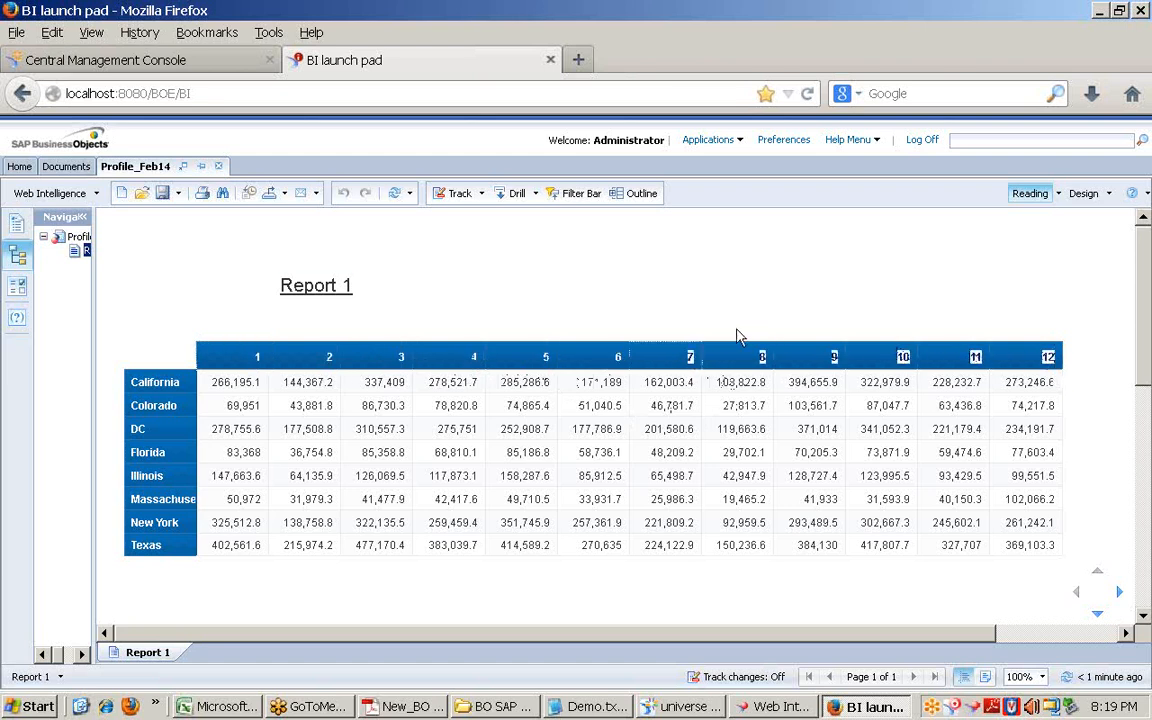
left_click(550, 60)
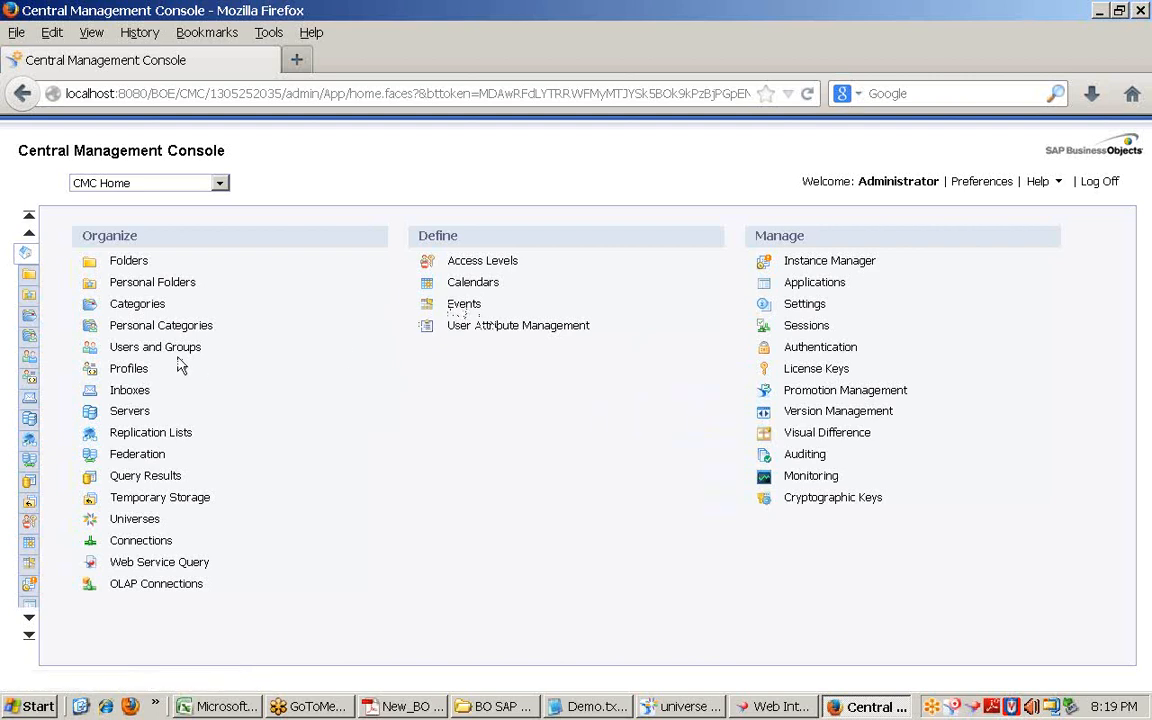
Step: Open BIW7.WebIntelligenceProcessingServer's Properties from the full Servers list
left_click(133, 411)
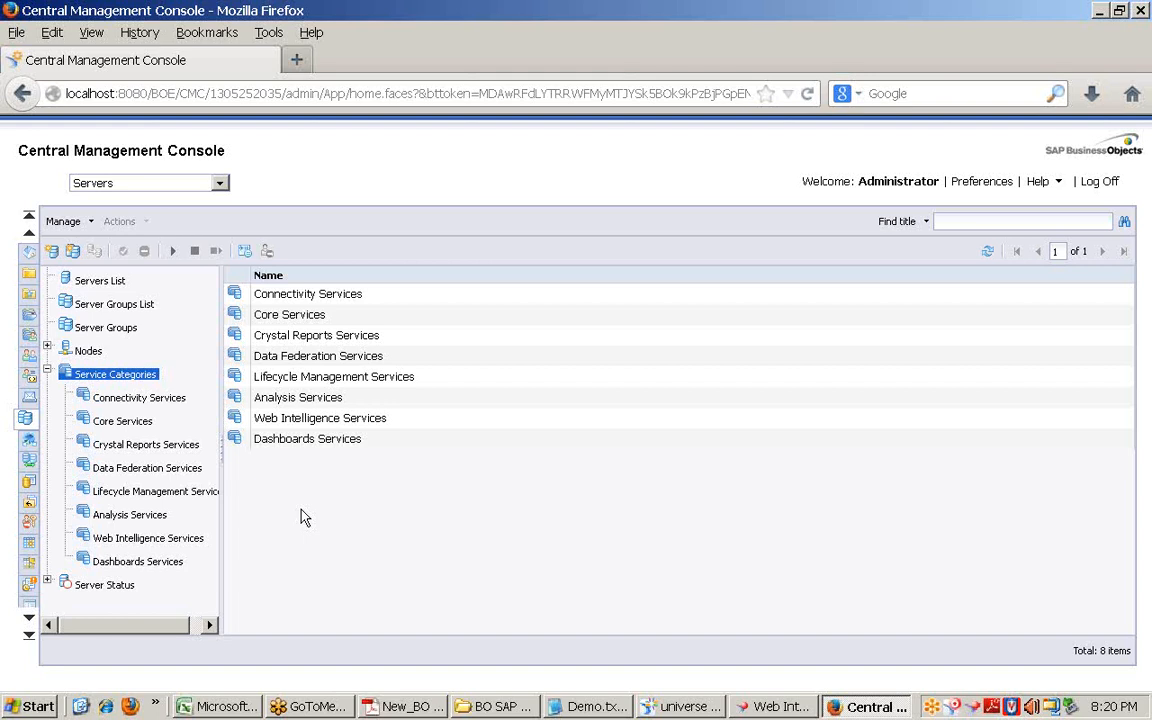
left_click(46, 350)
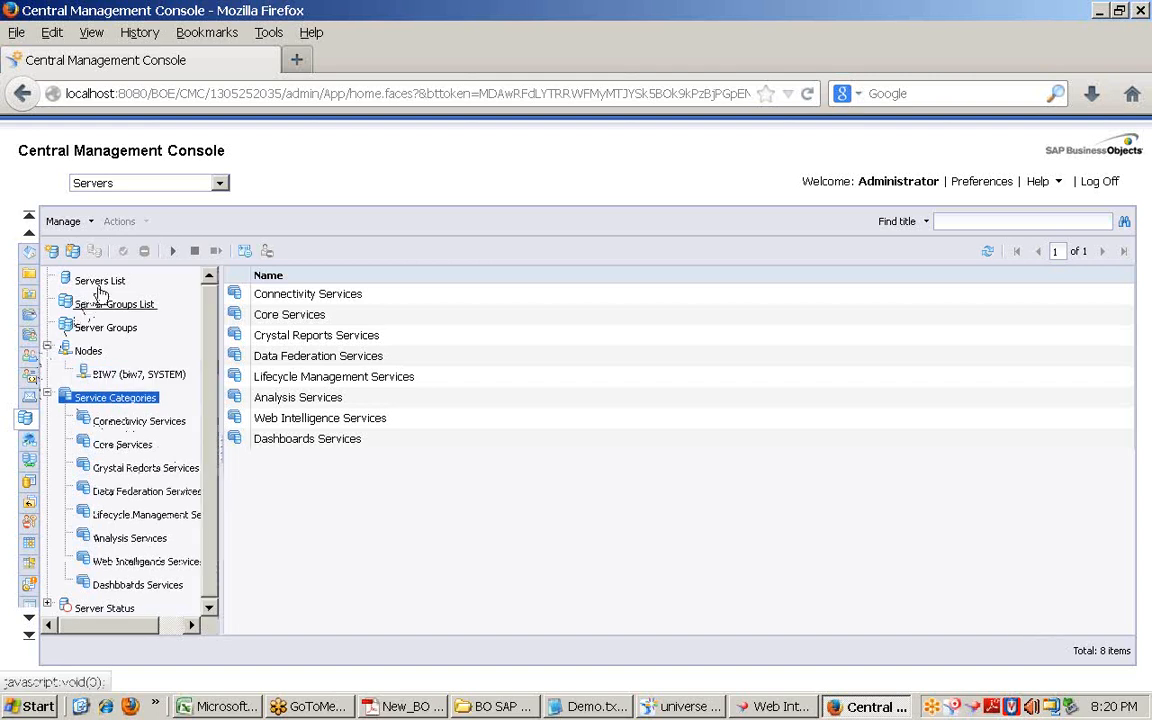
left_click(85, 281)
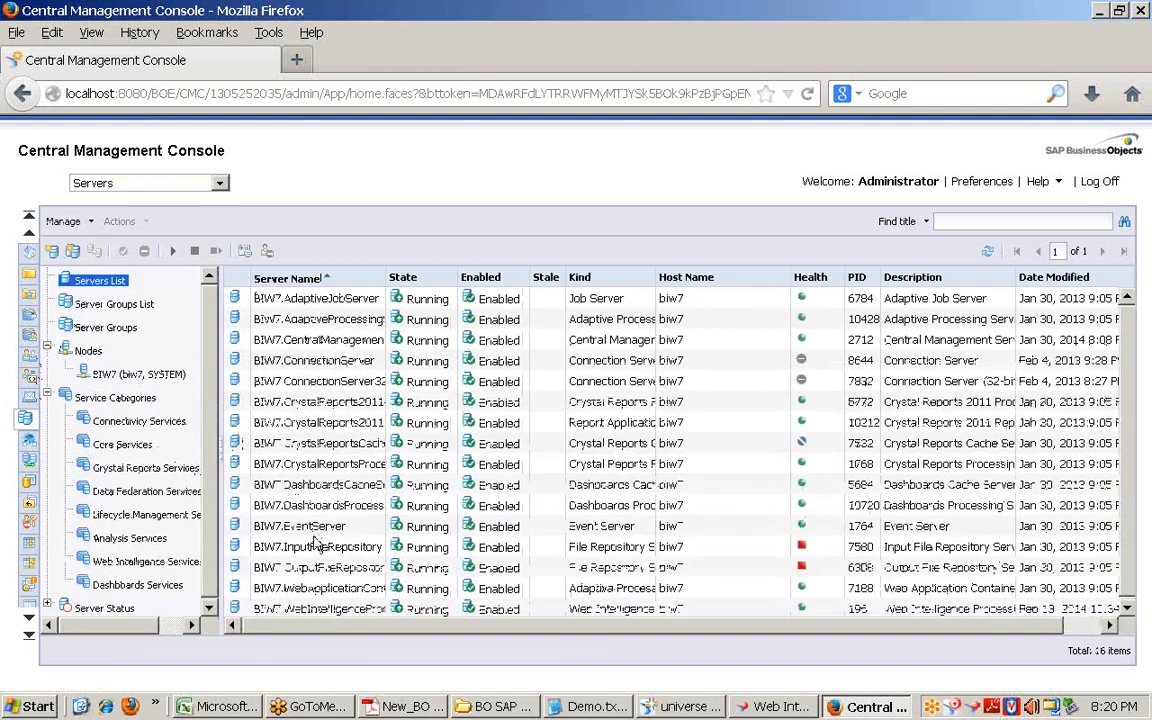
double_click(327, 608)
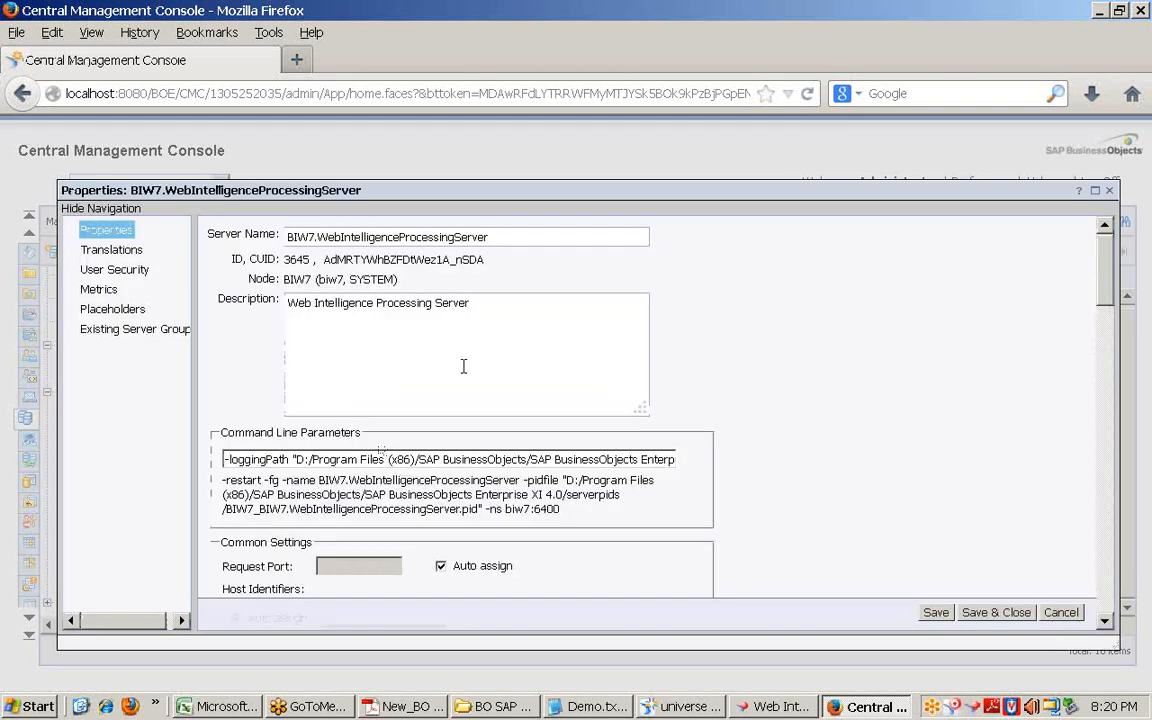
Step: Change Binary Stream Maximum Size from 50 to 5, then cancel the Properties dialog without saving
scroll(455, 342, "down", 5)
scroll(455, 342, "up", 5)
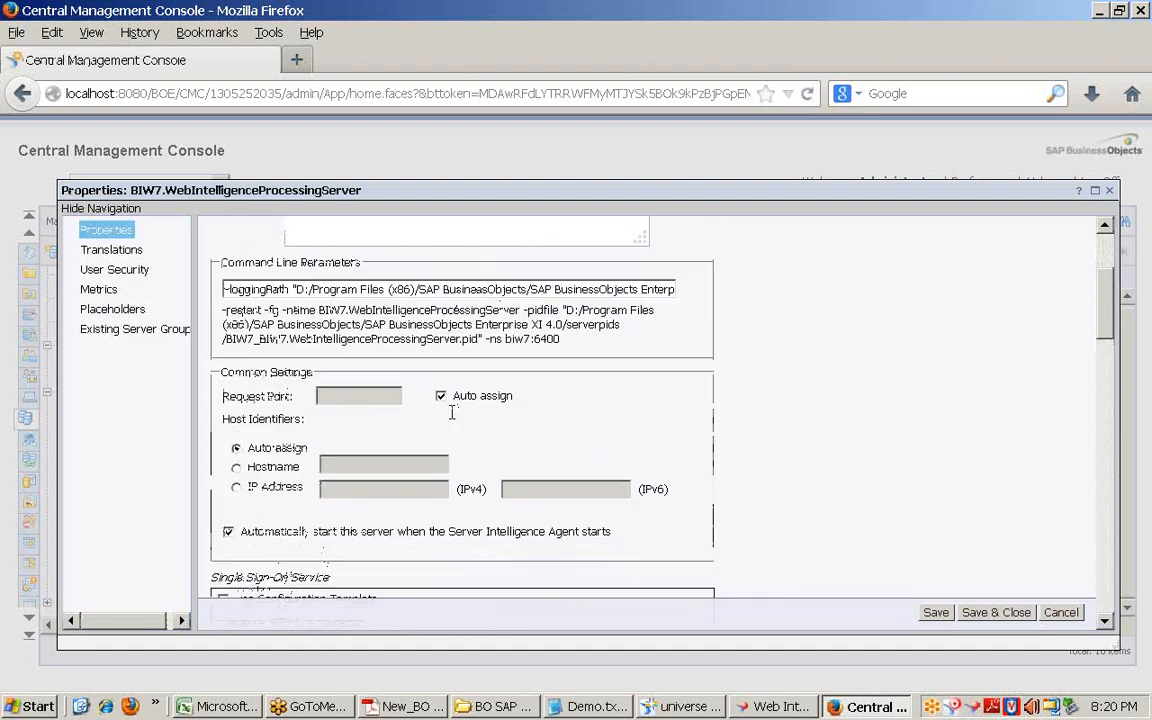
scroll(372, 327, "down", 5)
scroll(352, 440, "down", 5)
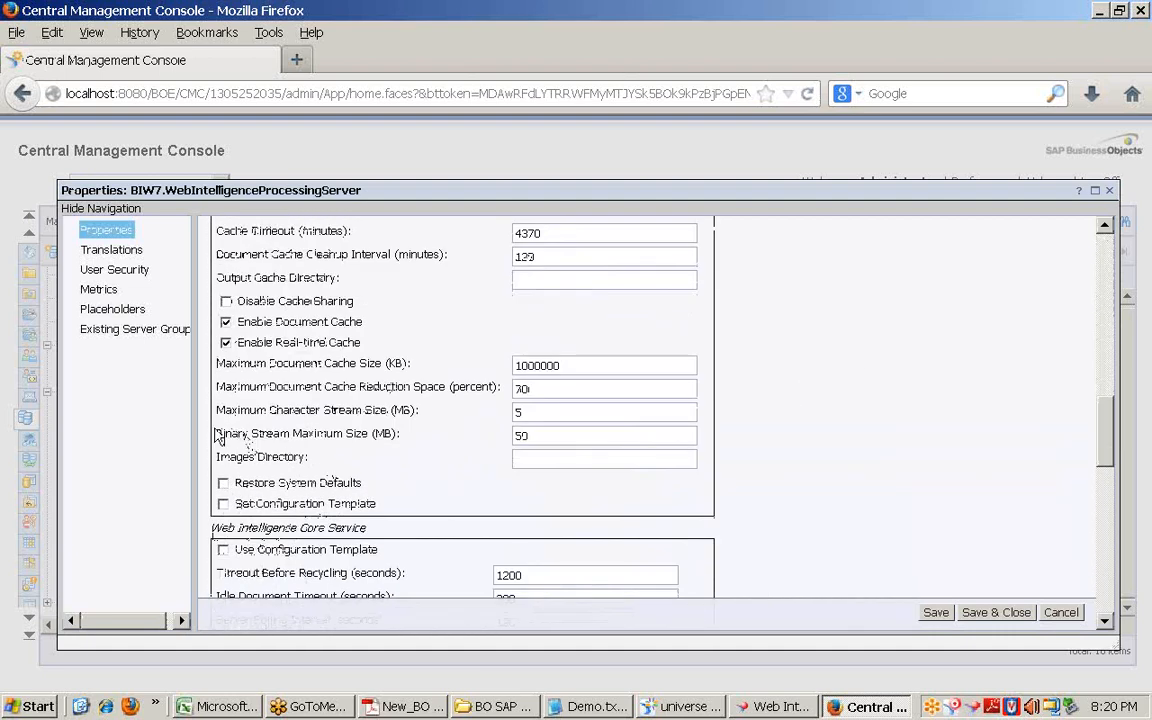
left_click_drag(217, 436, 408, 447)
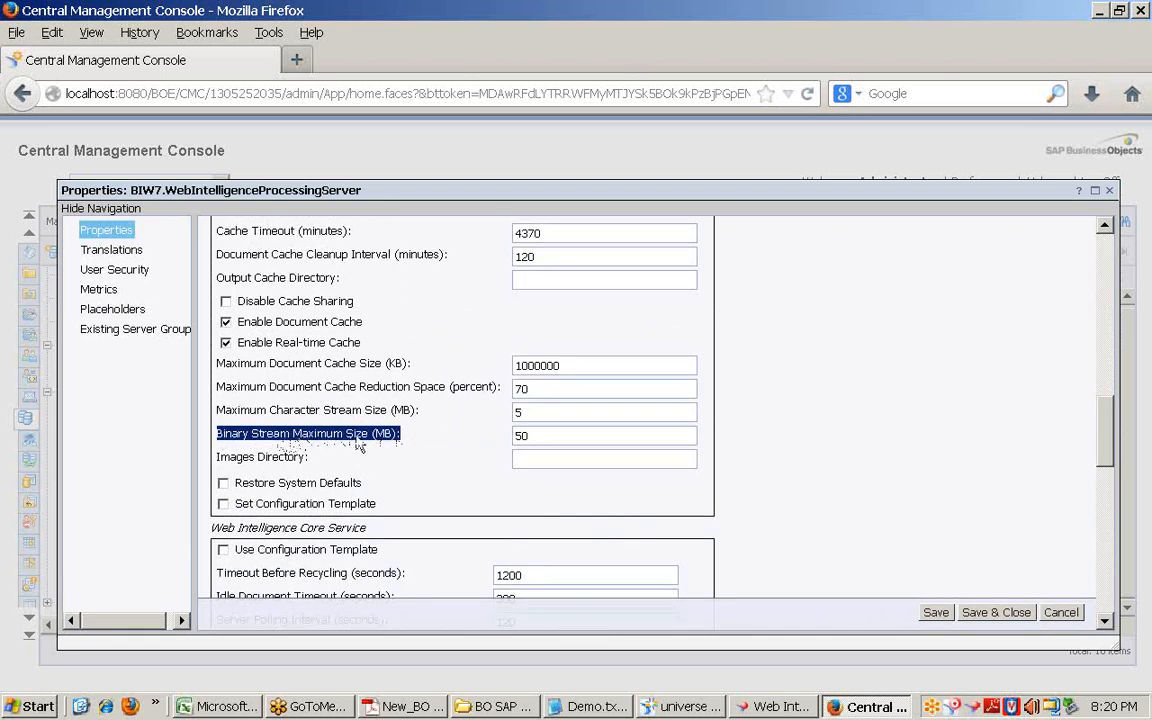
left_click(533, 436)
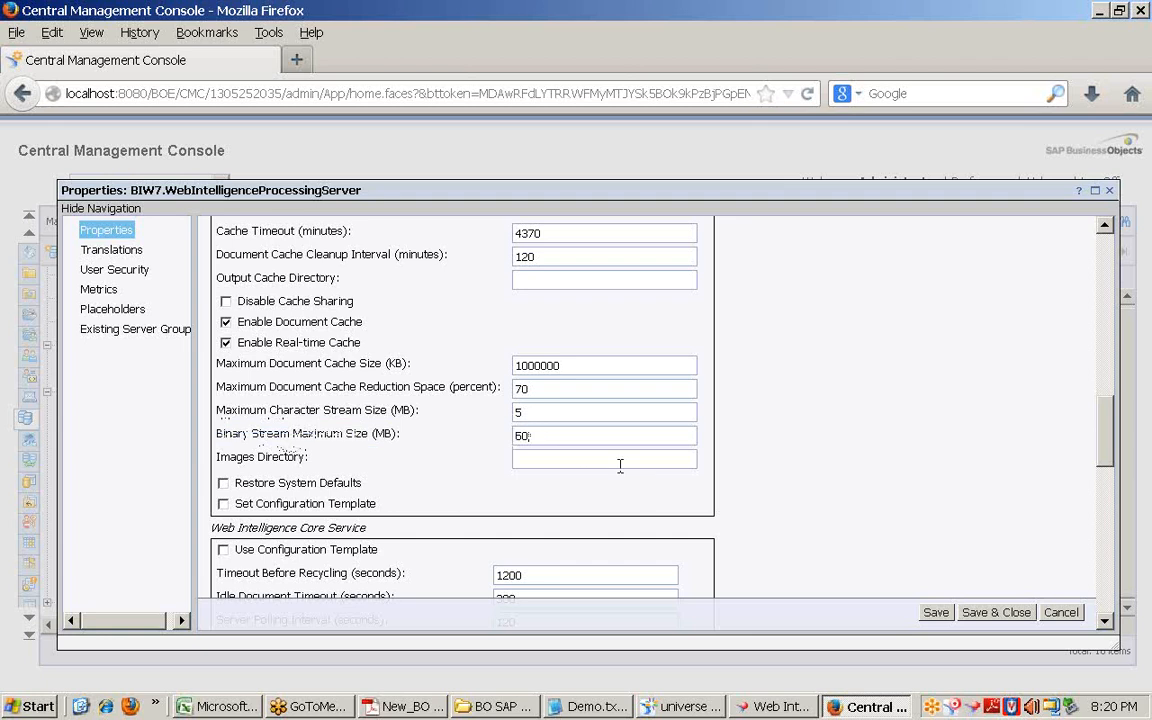
key("BackSpace")
key("BackSpace")
type("5")
left_click_drag(535, 437, 498, 434)
left_click(546, 433)
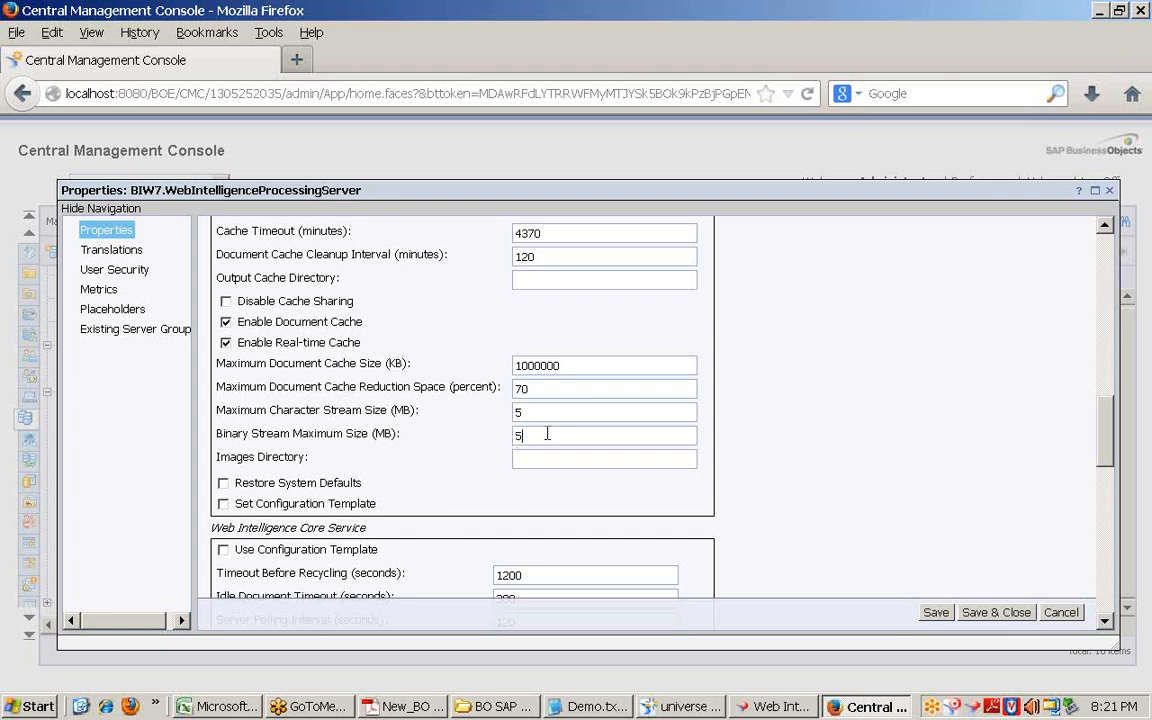
left_click(1061, 613)
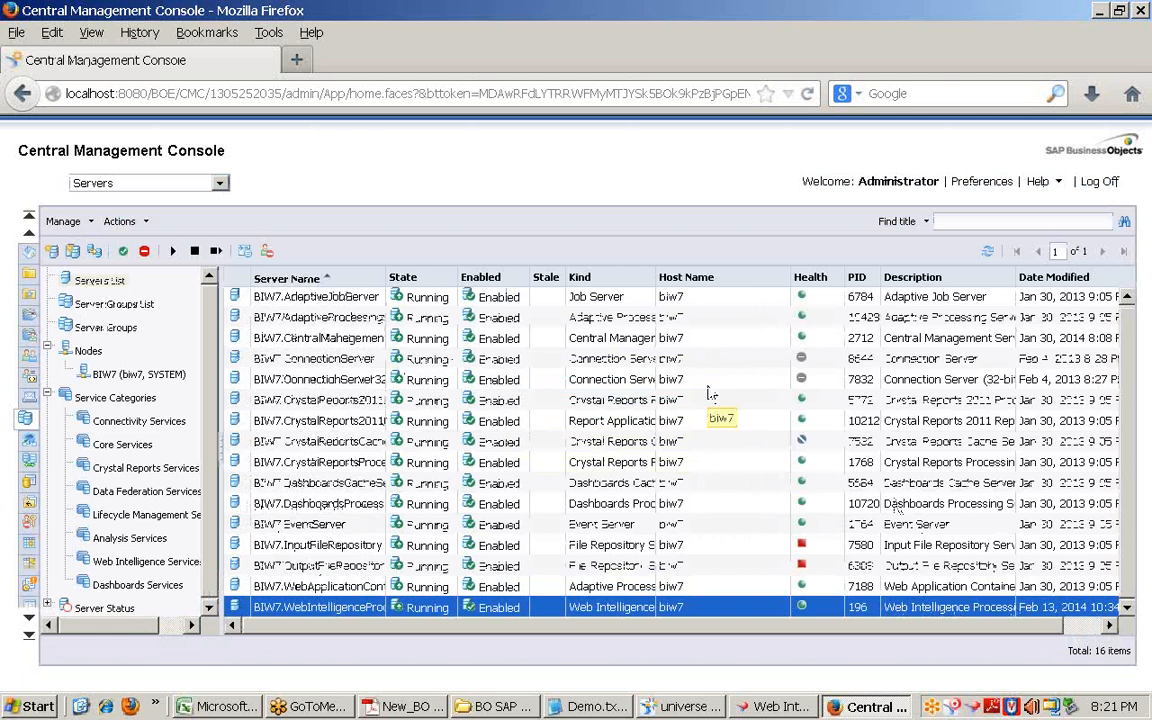
Step: Check the Servers list, return the CMC to Home, and show the desktop
left_click(29, 253)
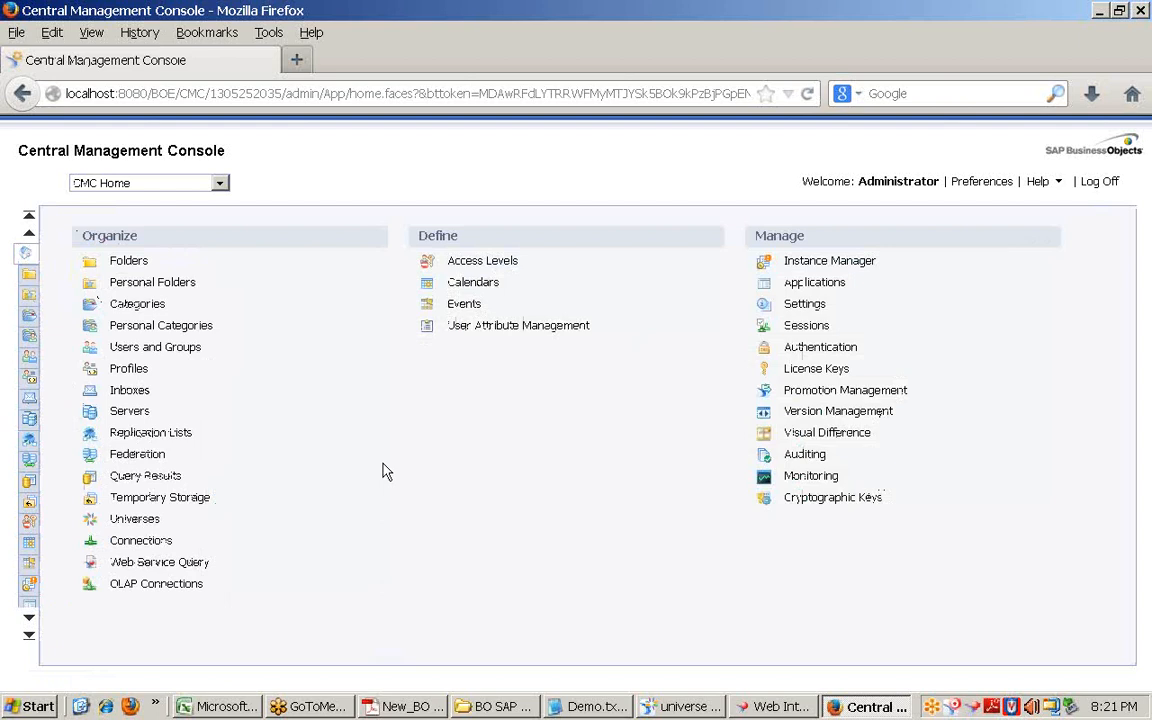
left_click(130, 411)
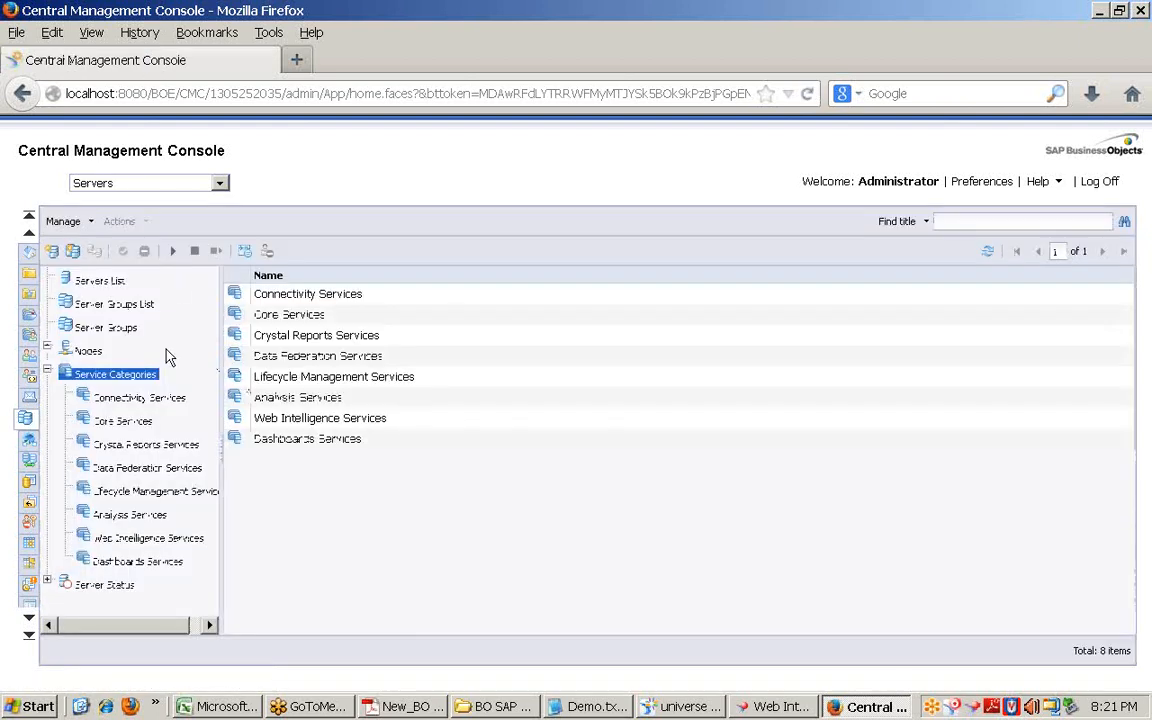
left_click(100, 283)
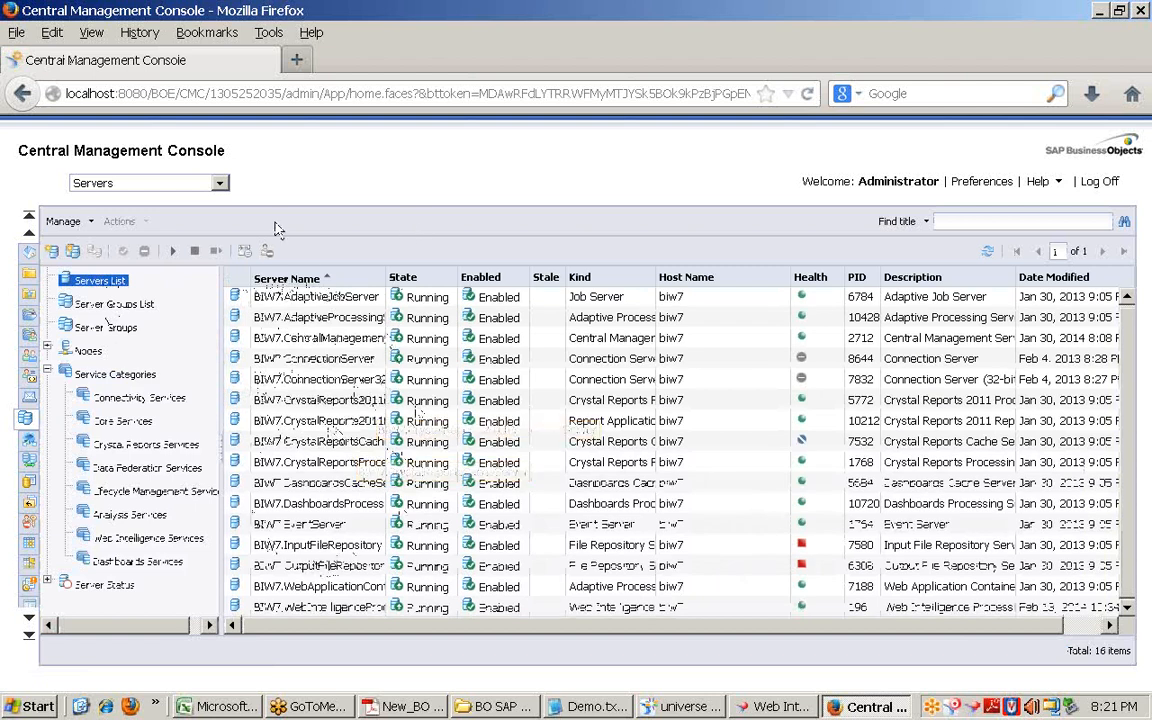
left_click(30, 251)
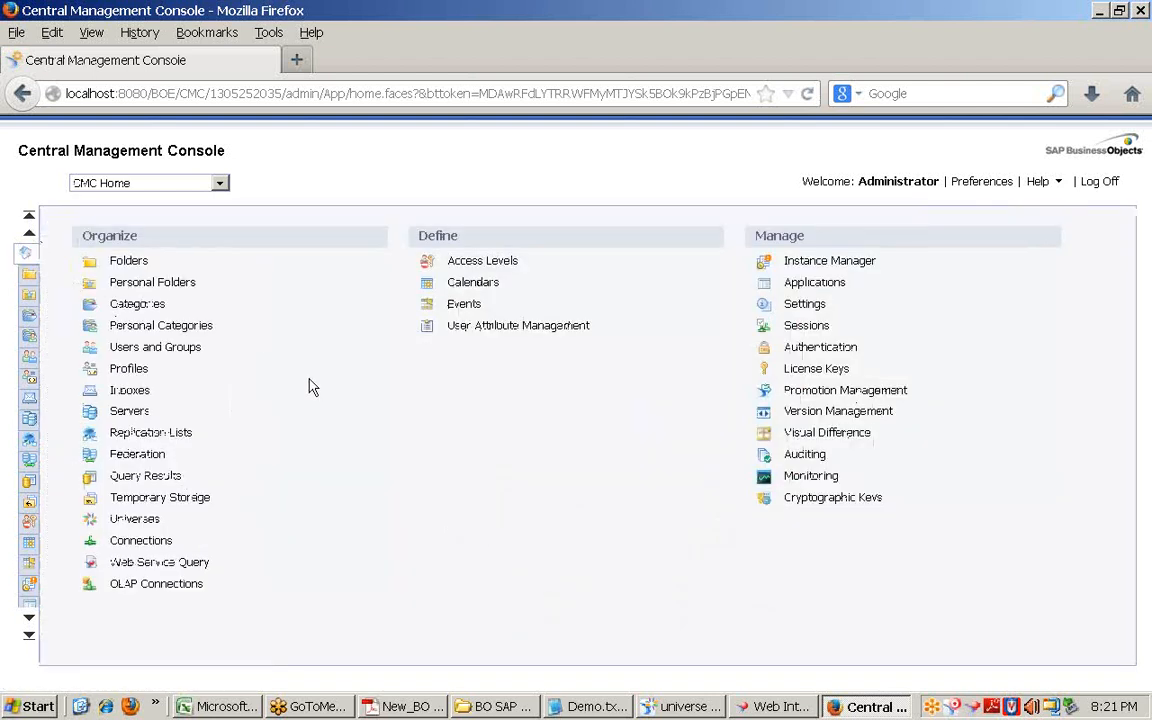
left_click(81, 706)
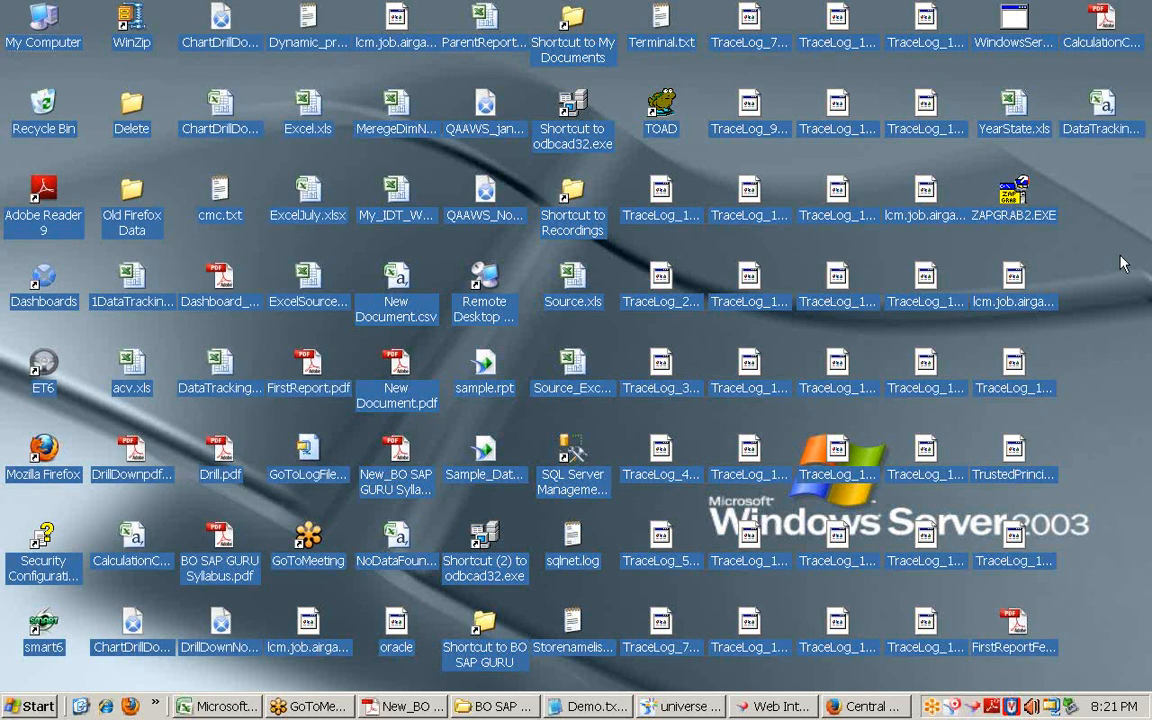
Step: Browse BO SAP GURU > BO_Training > PDF's > BO4.0_PDF, then minimise the window
double_click(484, 625)
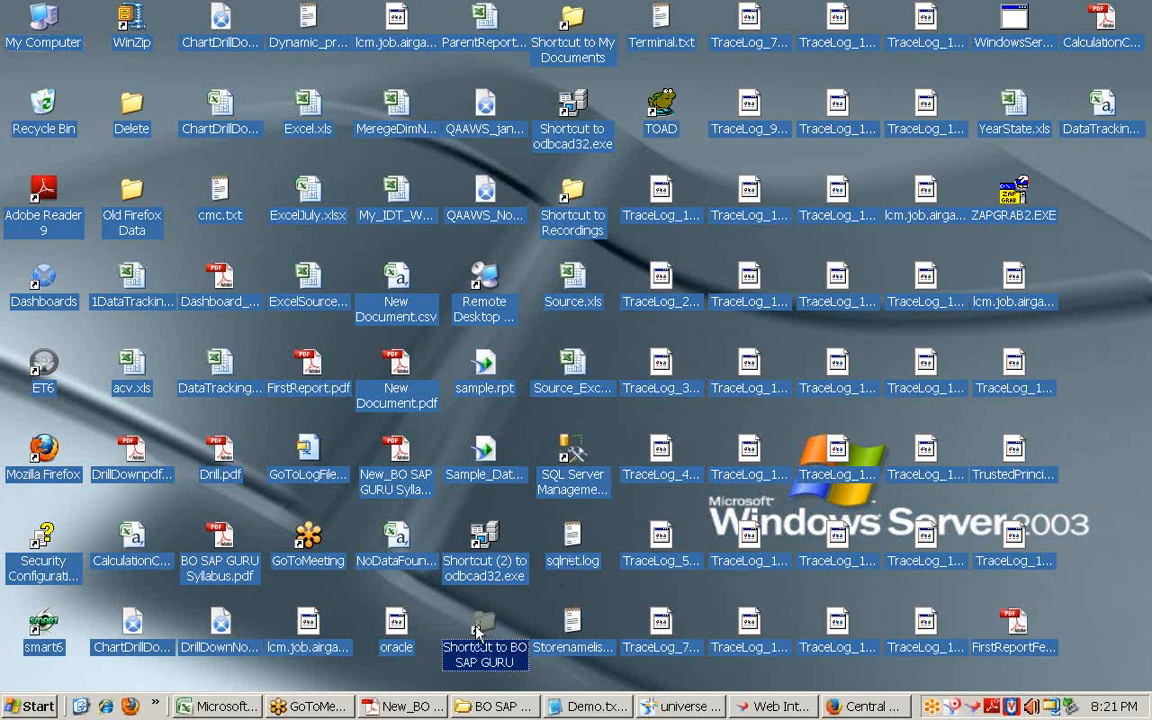
double_click(255, 239)
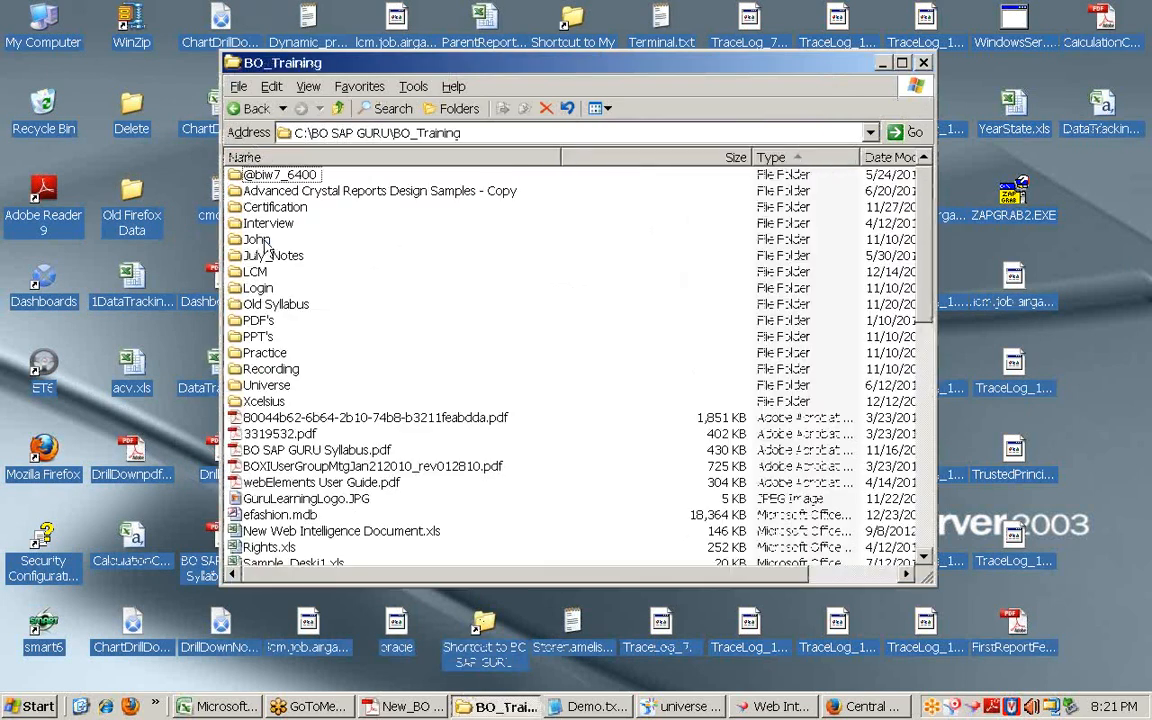
double_click(259, 321)
scroll(290, 383, "down", 4)
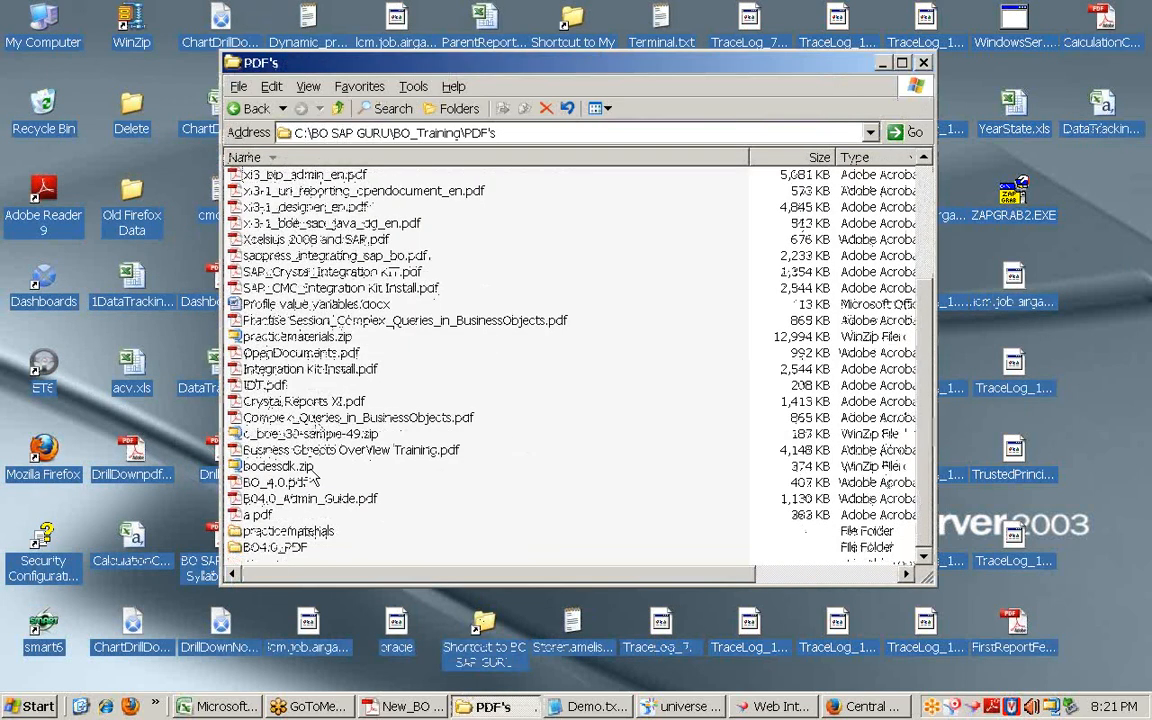
double_click(280, 548)
scroll(383, 453, "down", 1)
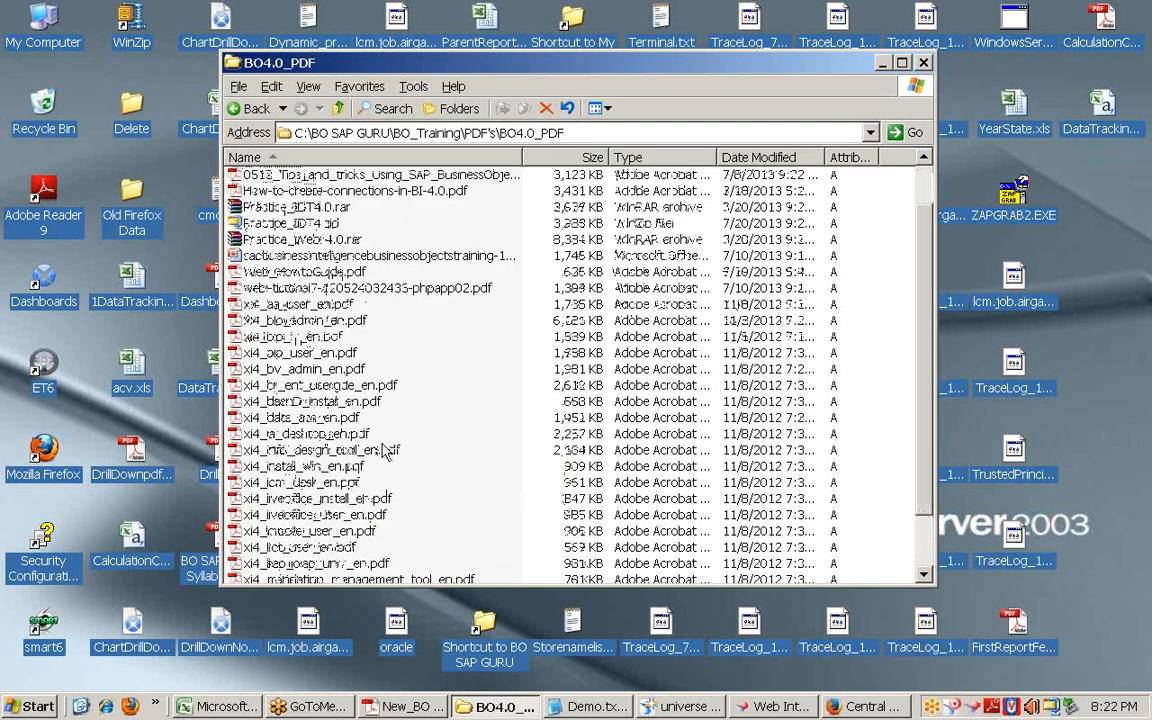
scroll(383, 453, "up", 1)
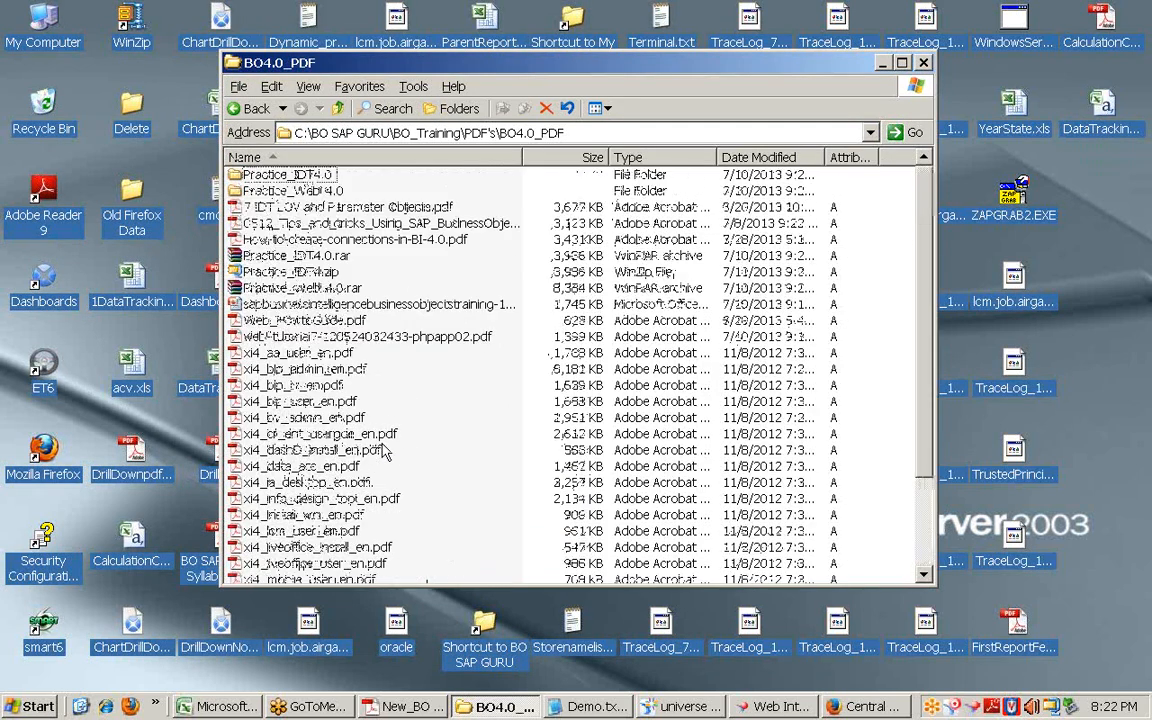
left_click(880, 63)
Step: In Demo.txt, add a '=======' separator line below '5. Basic module.'
left_click(590, 706)
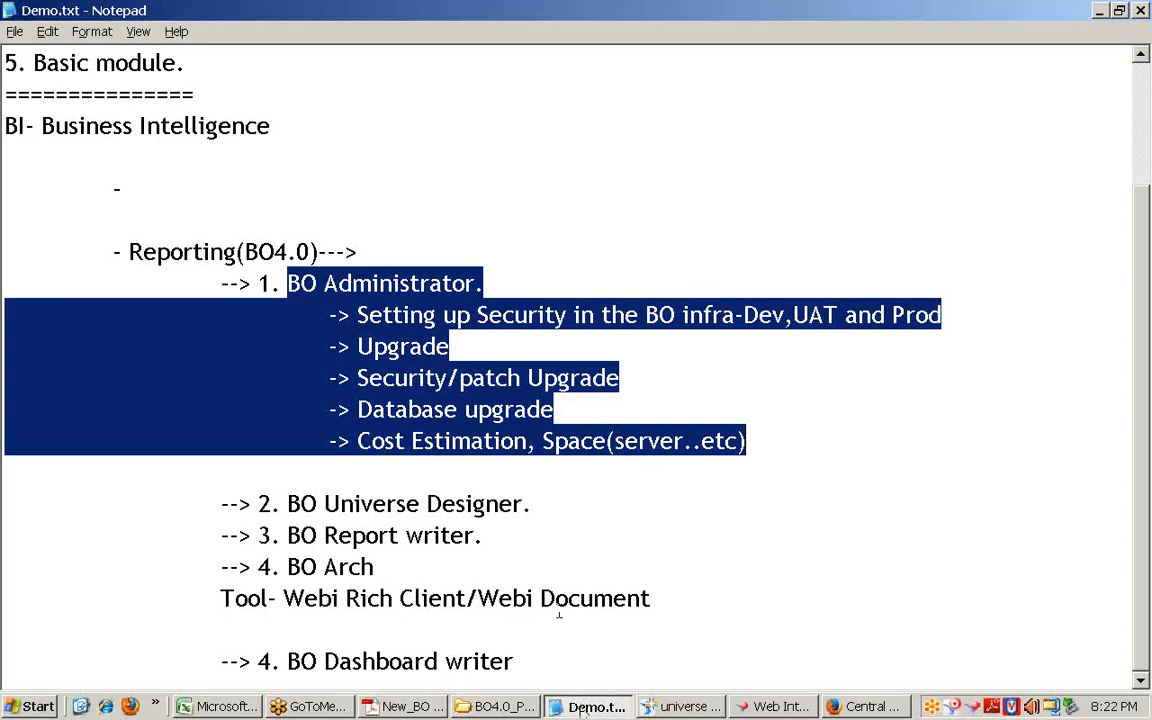
left_click(292, 148)
scroll(285, 170, "up", 2)
left_click(242, 218)
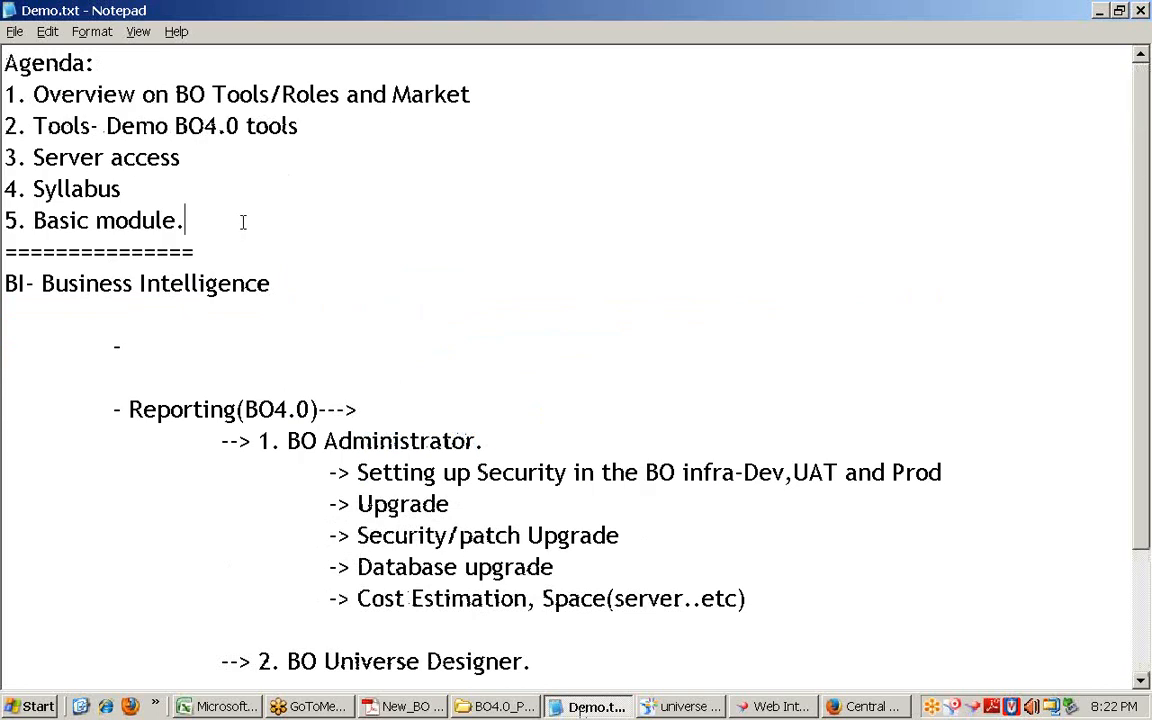
key("Return")
type("=======")
key("Return")
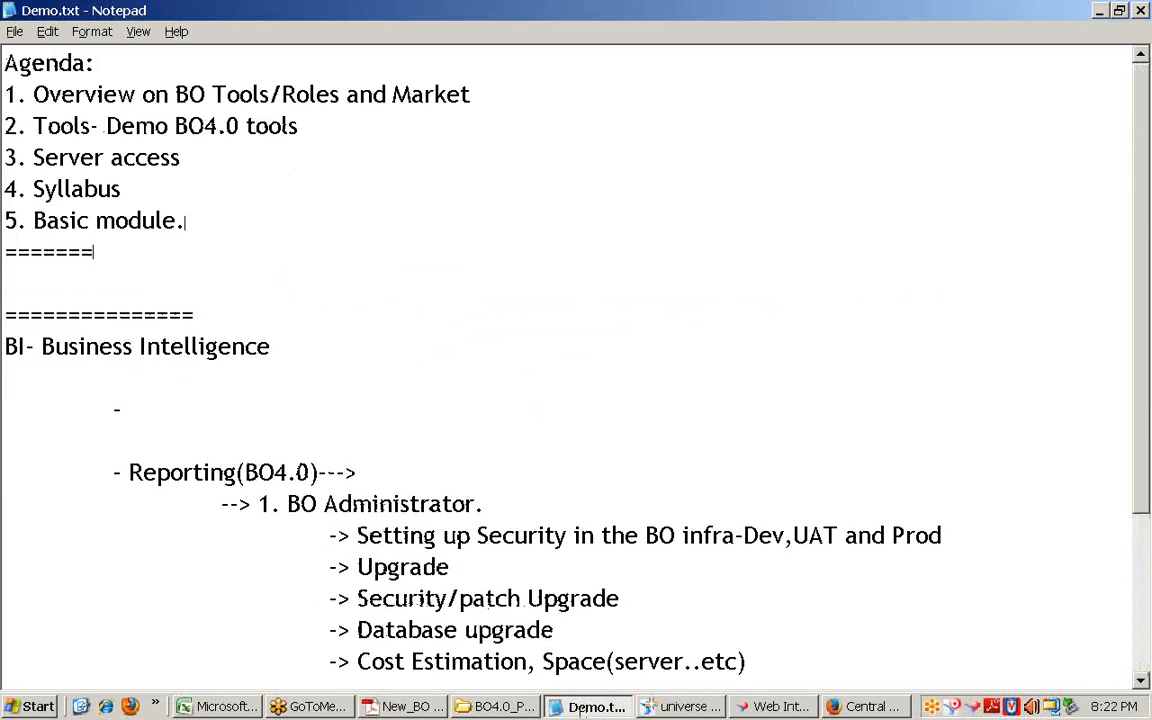
Step: List deliverables: '1. All Standard SAP BO4.1 Study materials', '2. Practical Materials for Practise', '3. Forums+ Links info'
type("1. All Standard")
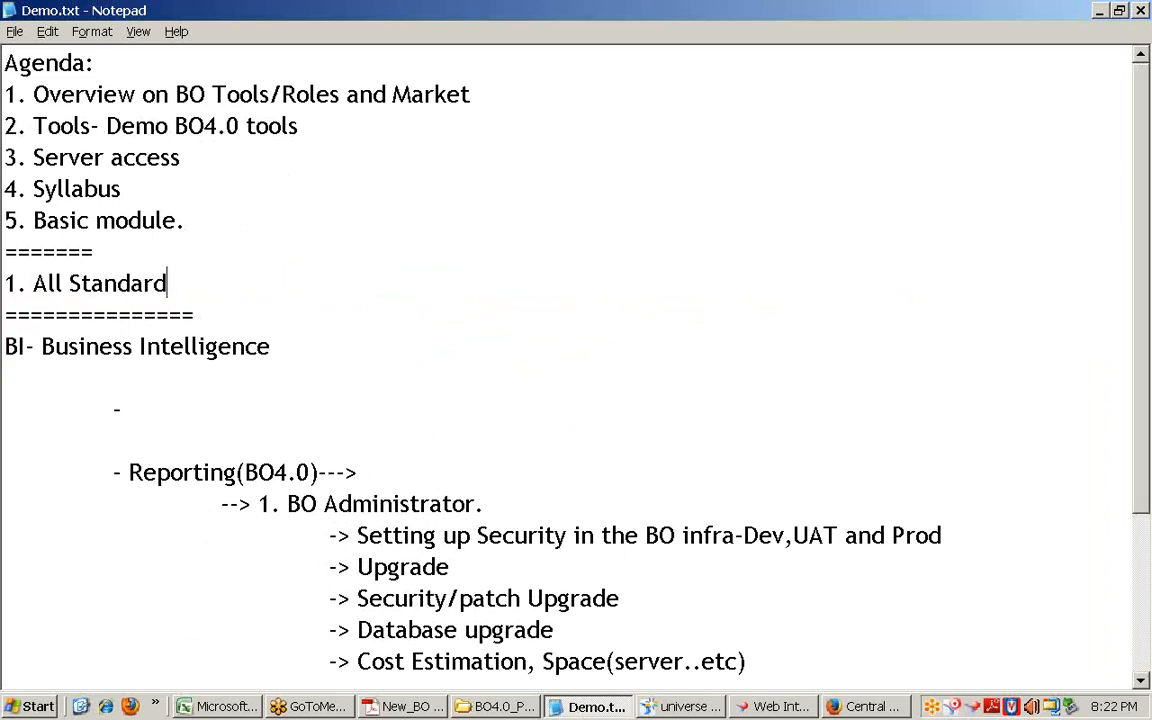
type(" SAP BO")
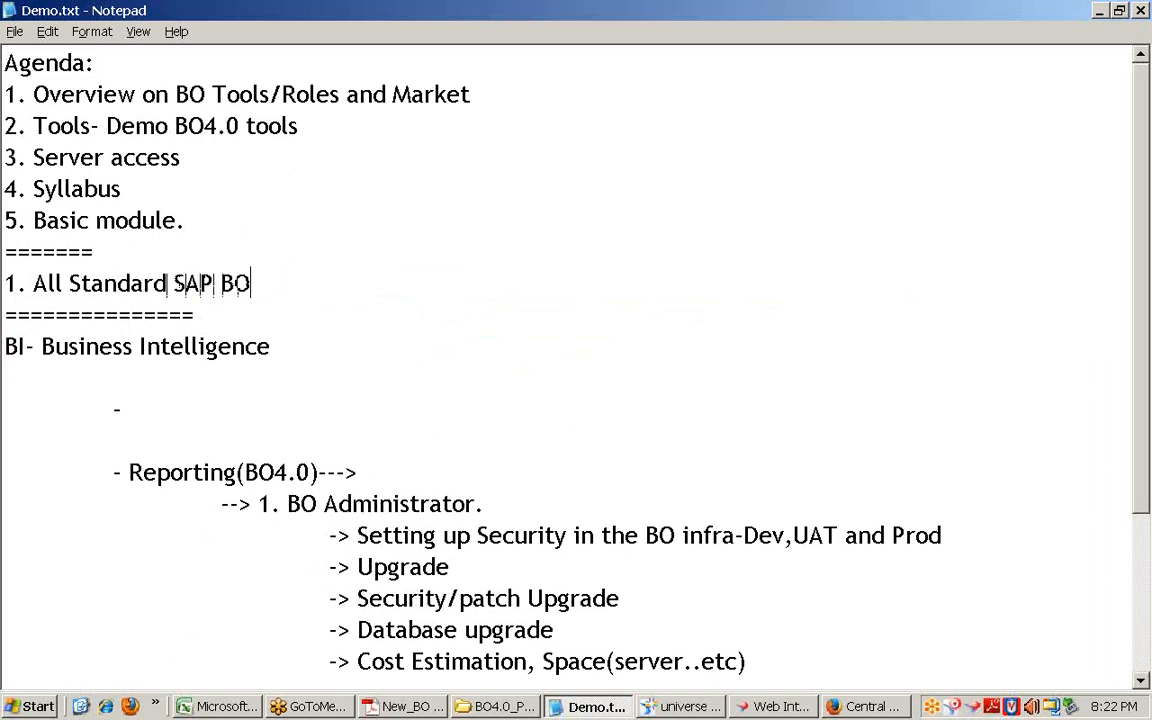
type("4.1")
type("Stud")
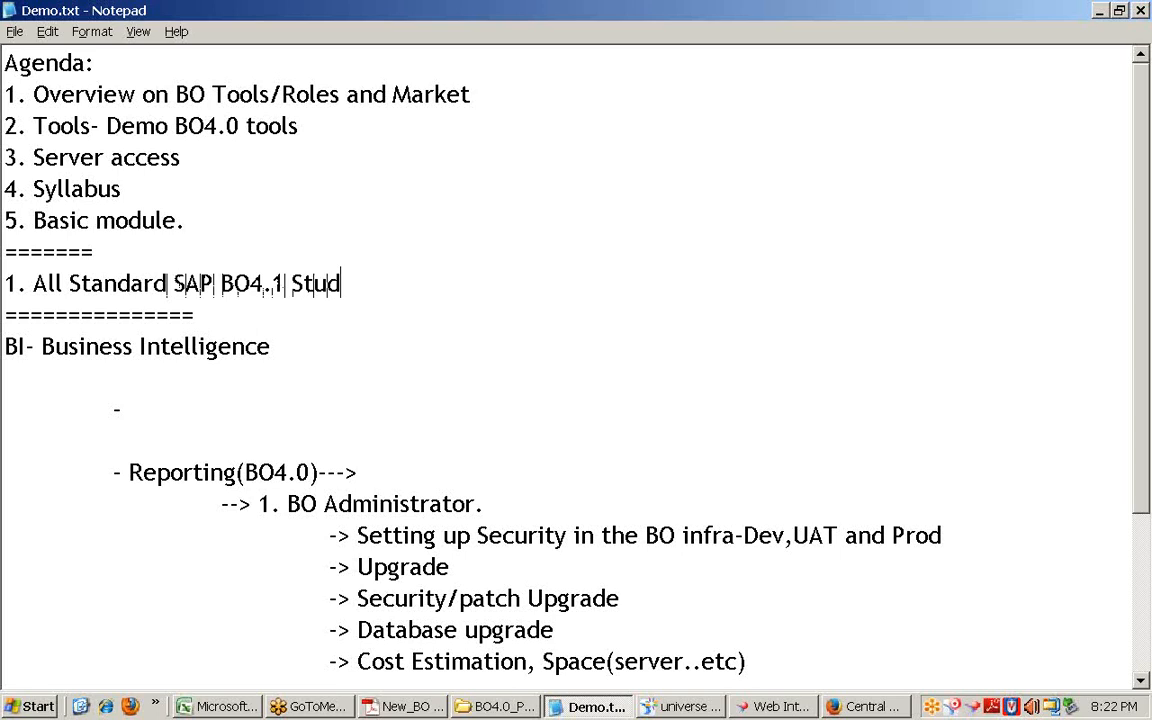
type("y materials")
key("Return")
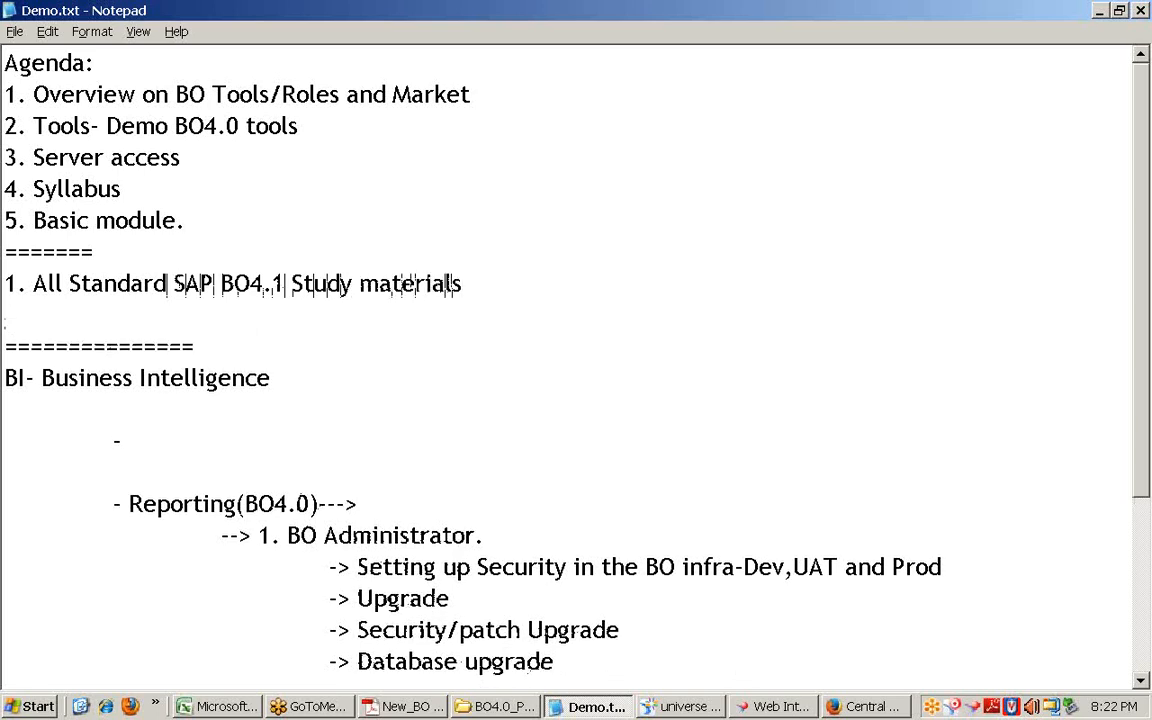
type("2. Practical Materi")
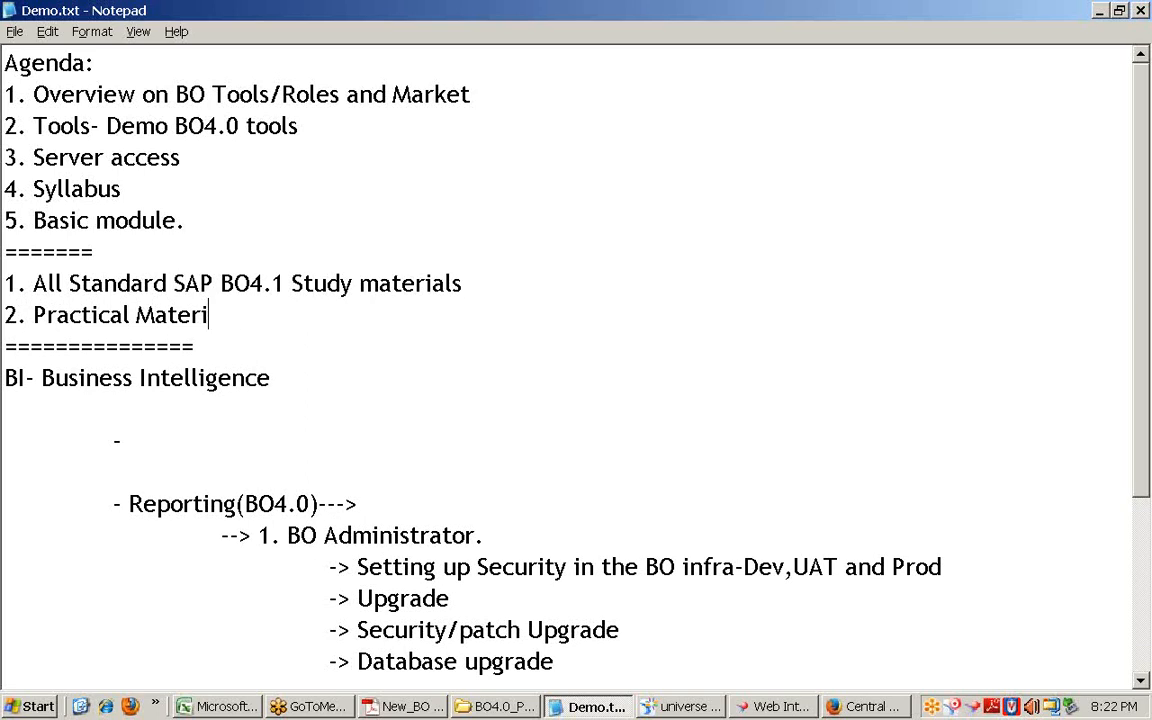
type("als for Practise")
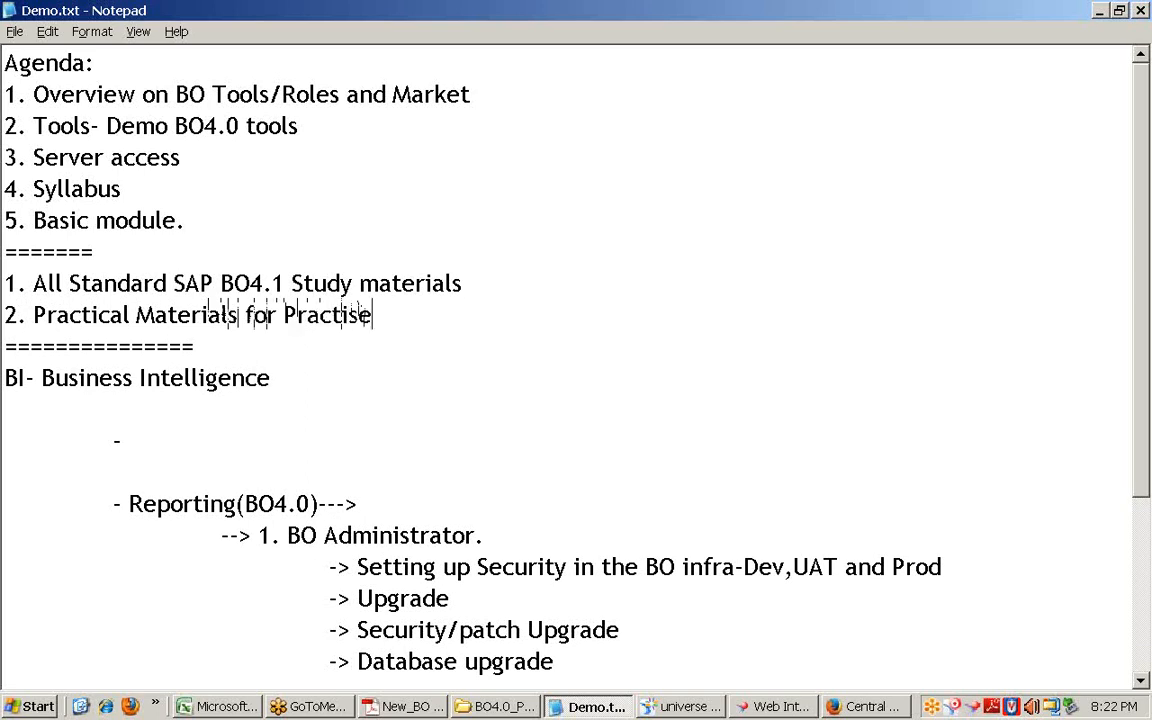
key("Return")
type("3. ")
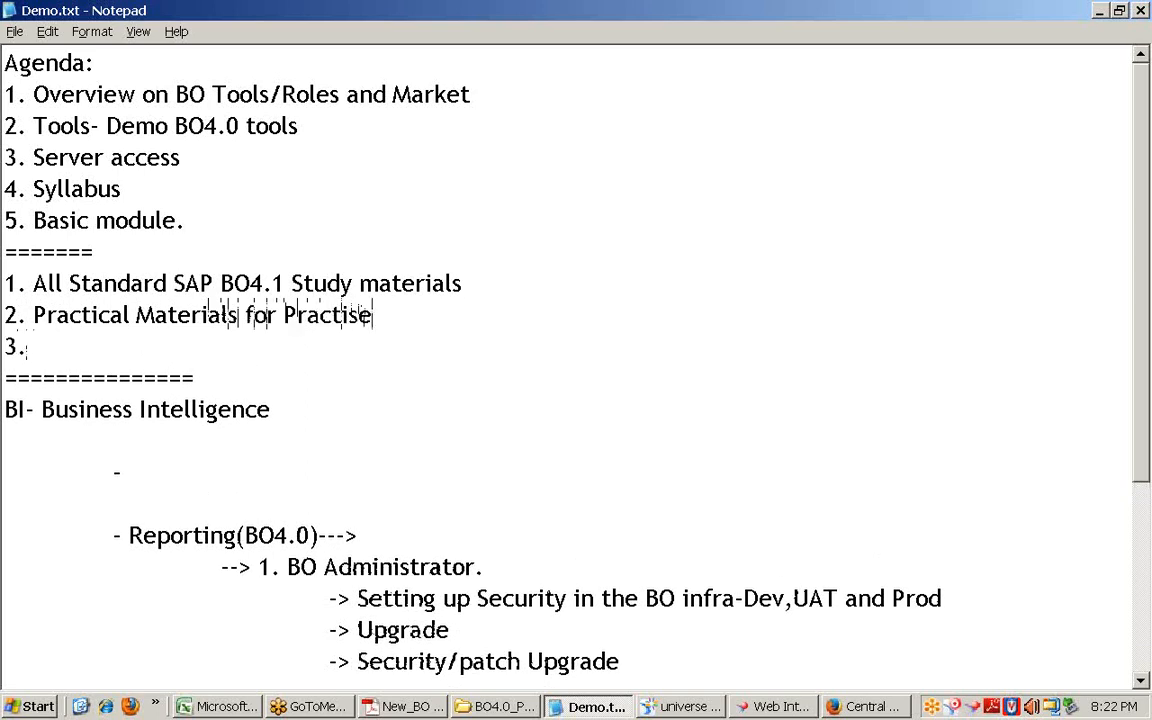
type("Forums")
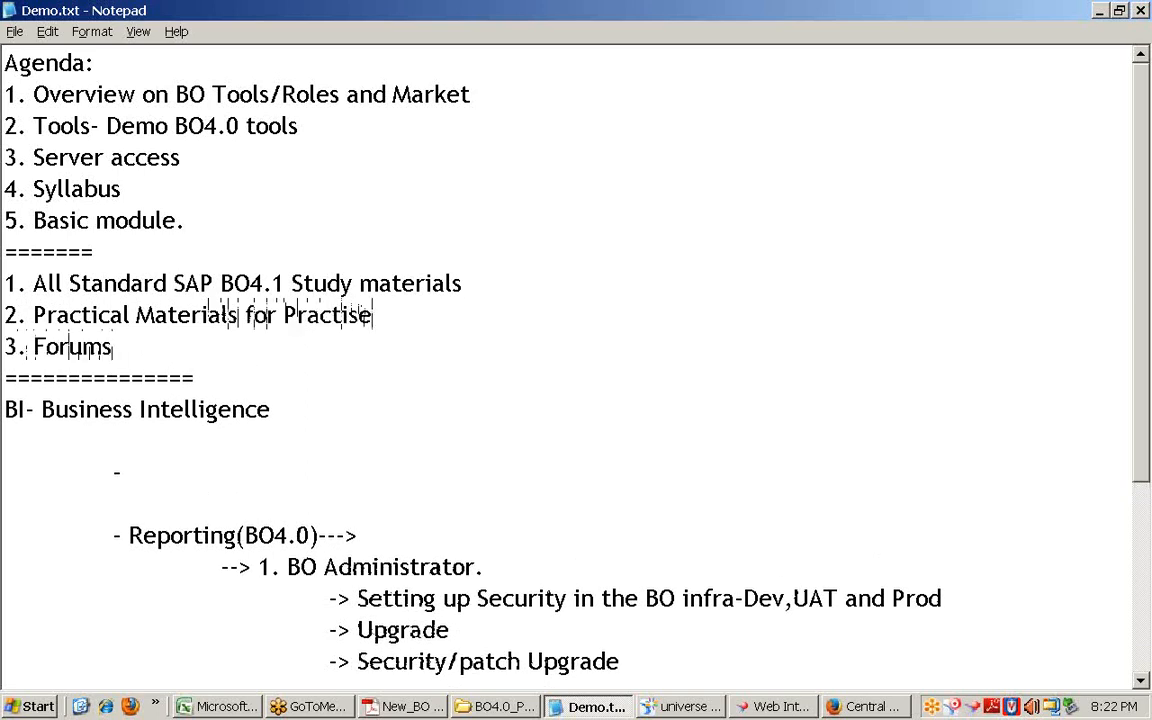
type("+ Links ")
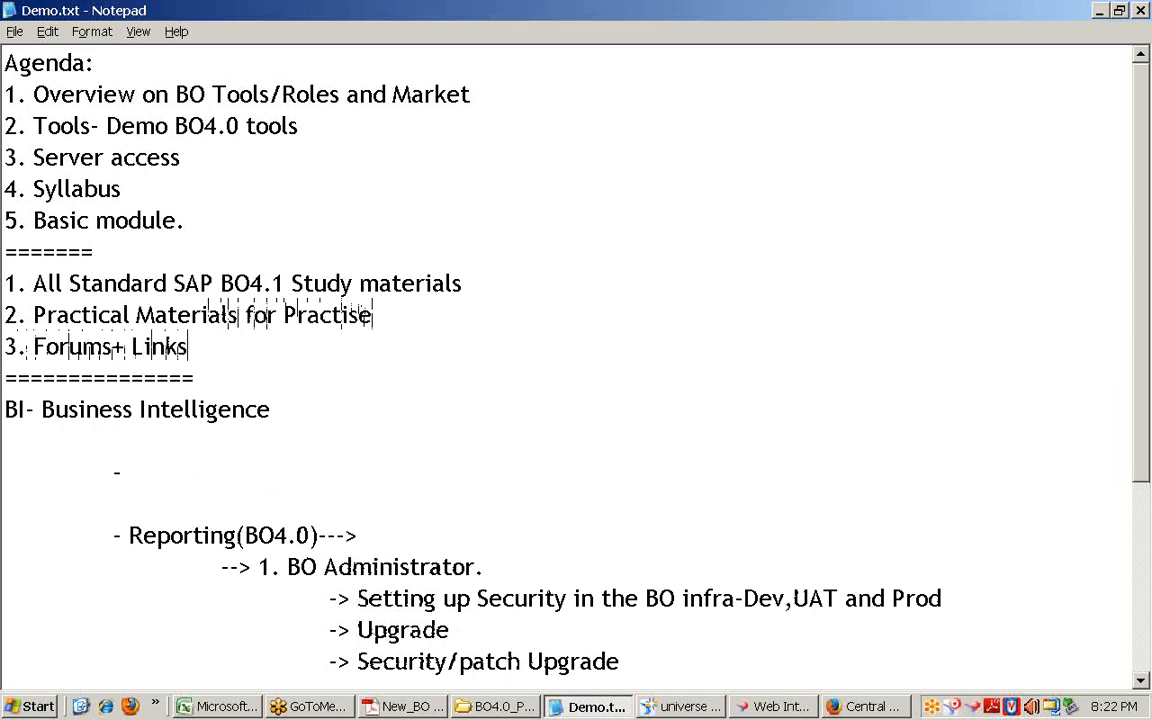
type("info")
key("Return")
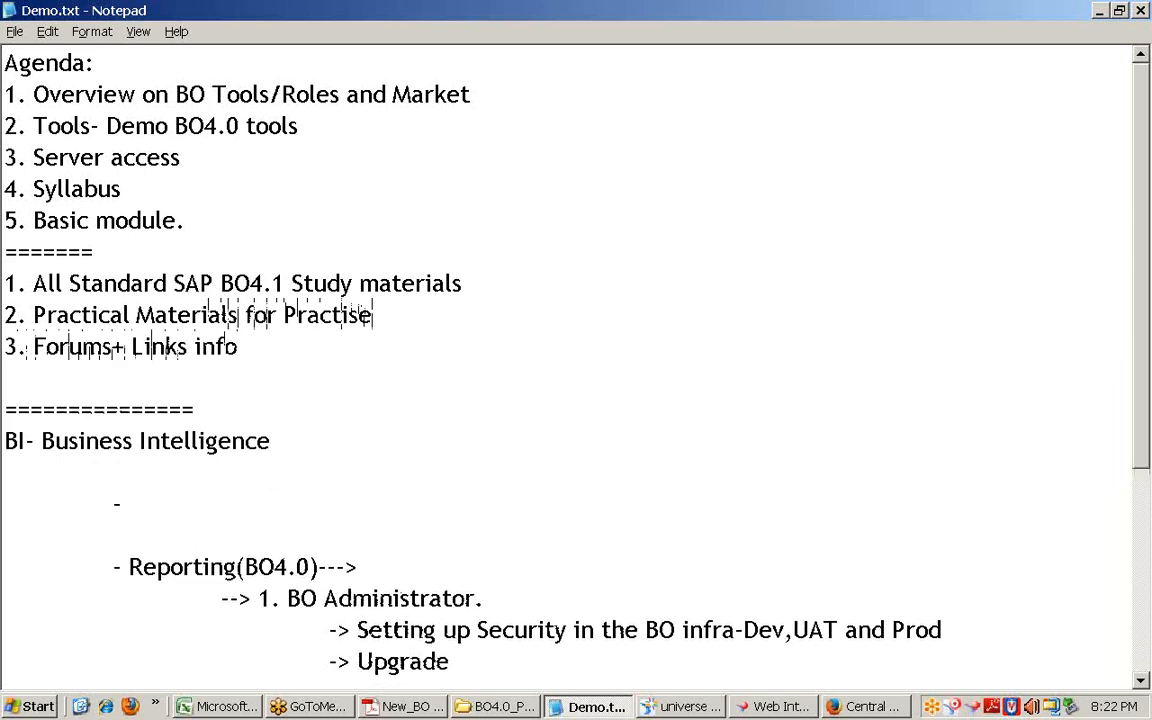
Step: Add item '4. SAP Certification Materials (3 Papers)', correcting typos
type("4. ")
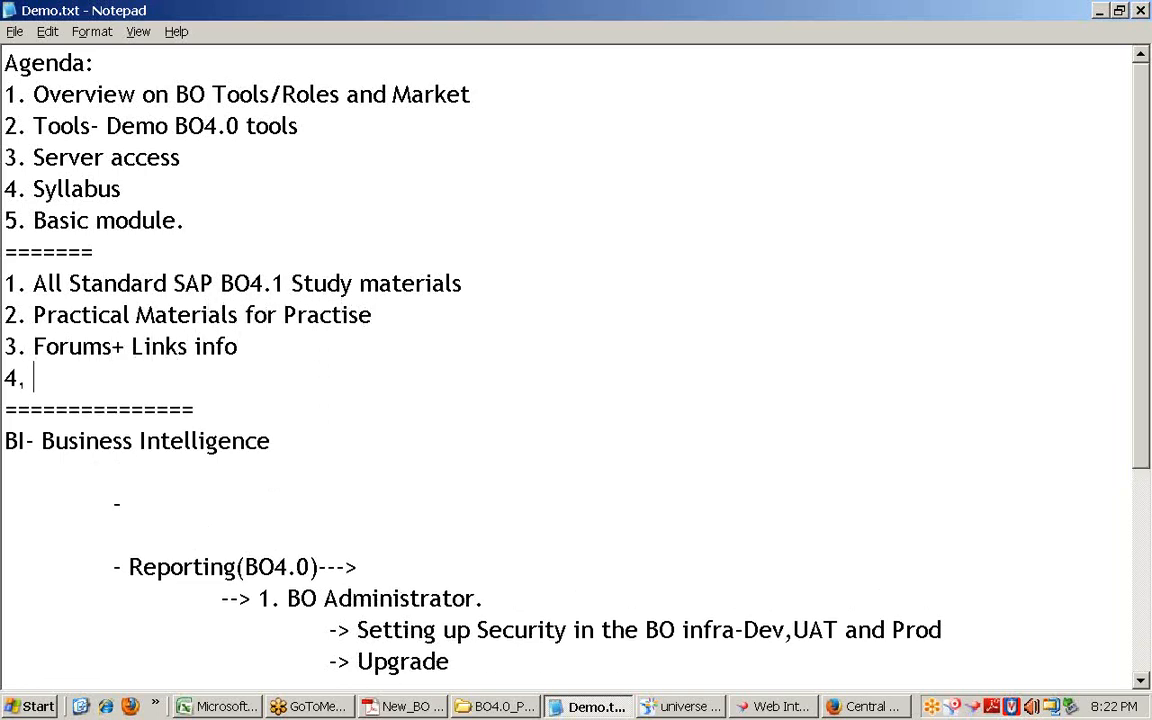
type("SAP Ce")
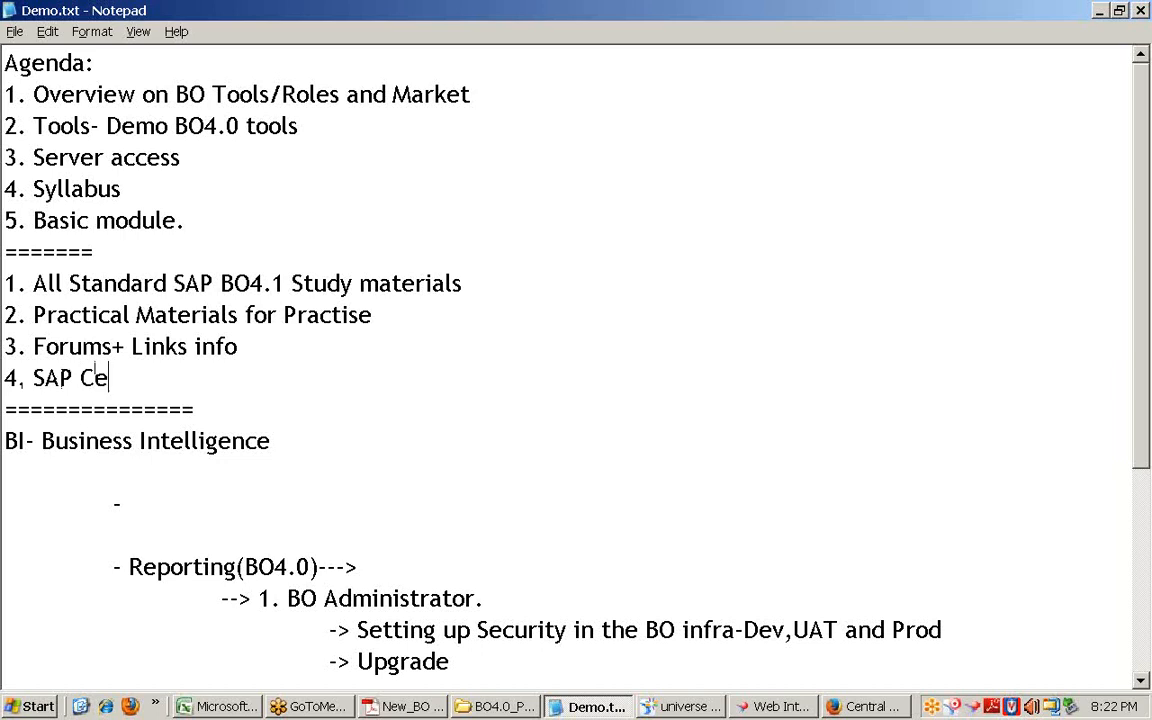
type("rtification Ma")
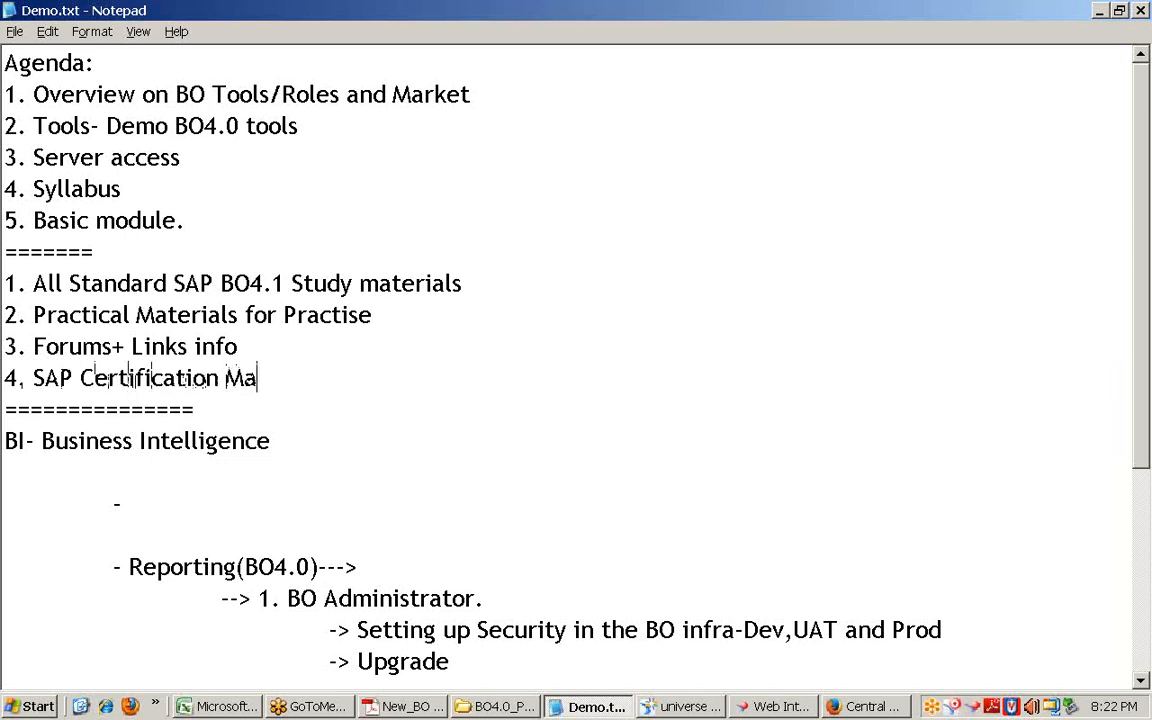
type("teriasl")
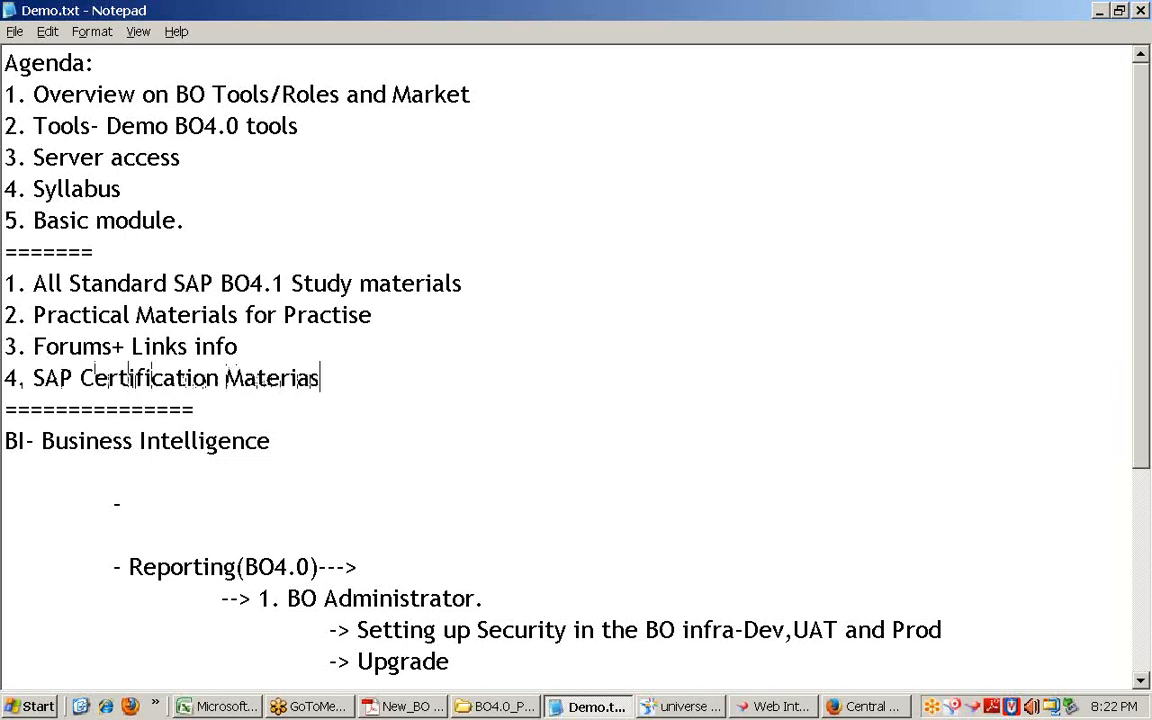
key("BackSpace")
key("BackSpace")
type("ls (")
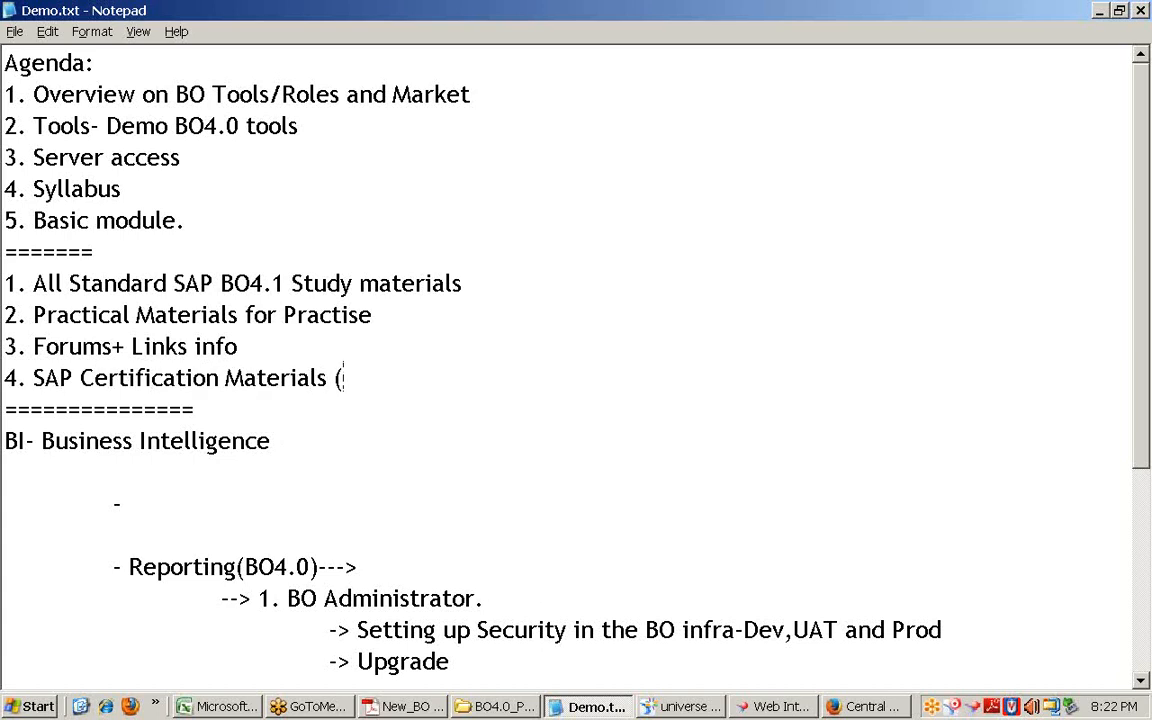
type("3 Pappers")
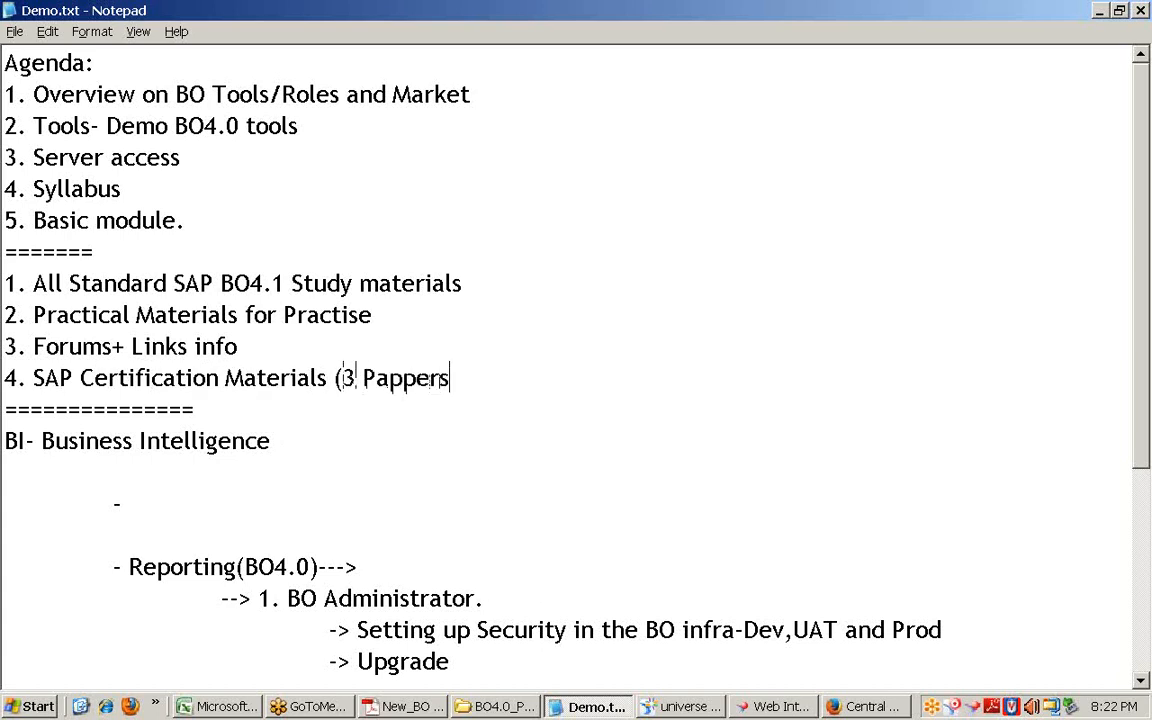
key("BackSpace")
key("BackSpace")
key("BackSpace")
key("BackSpace")
type("ers)")
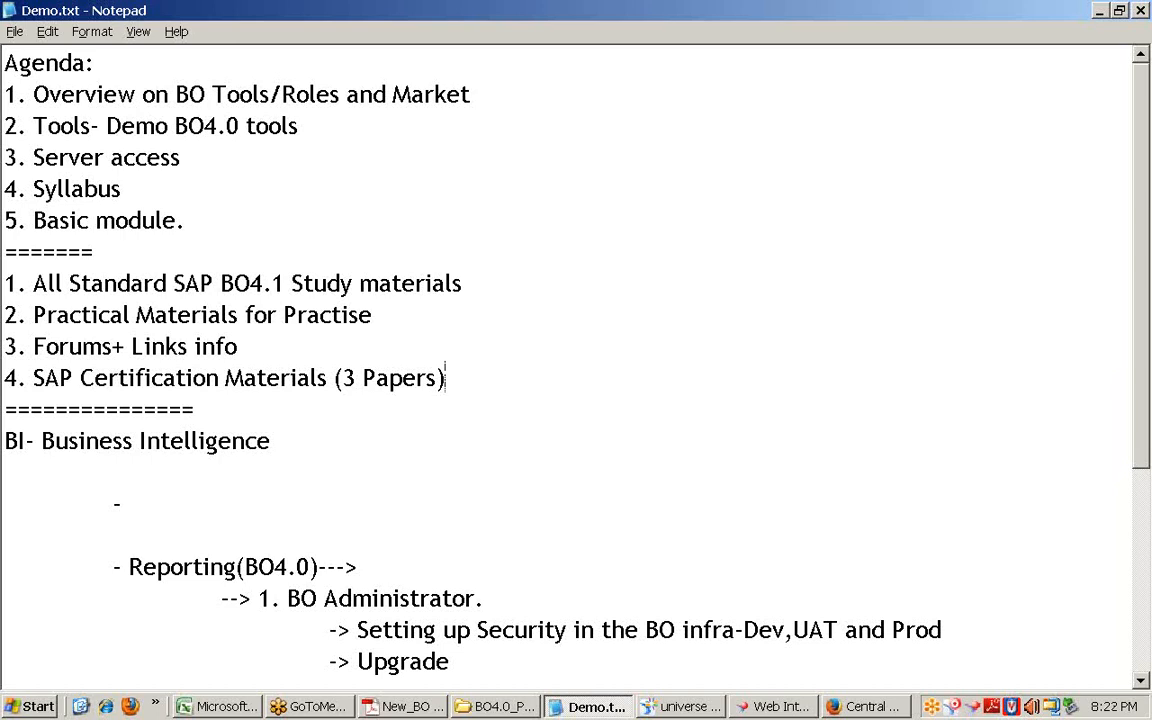
key("Return")
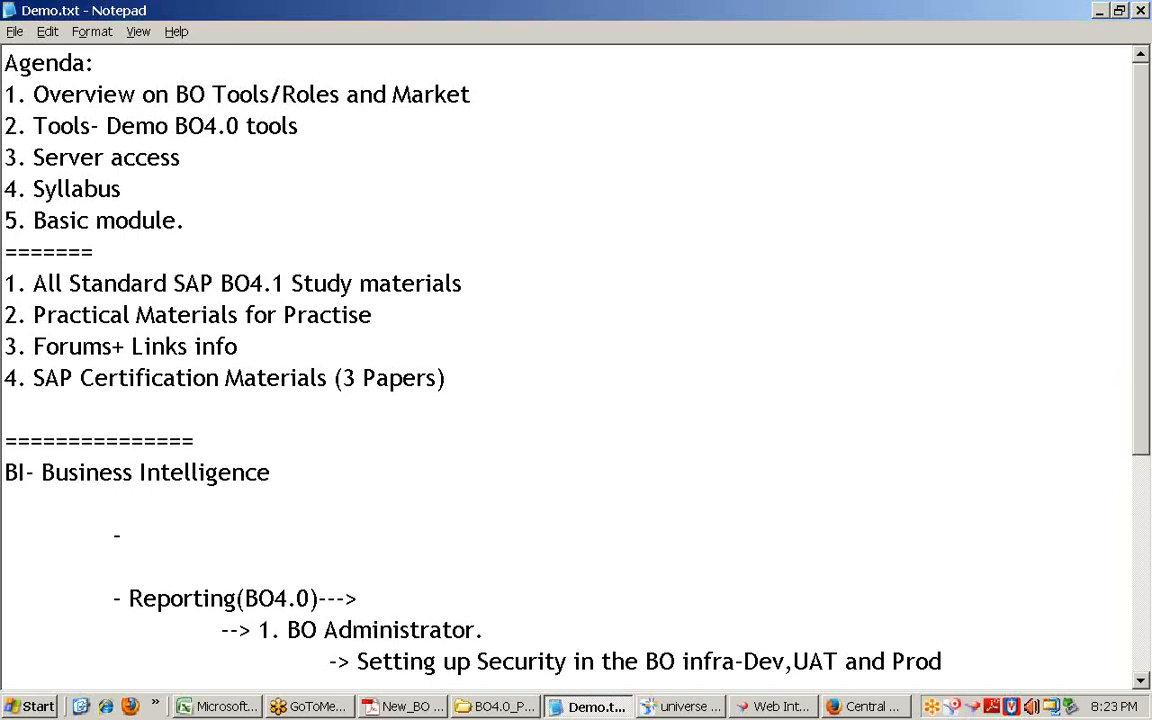
Step: Add item '5. SAP 4.0 Webi Intelligence Certification(Sample Questions)', correcting typos
type("5. SAP 4/")
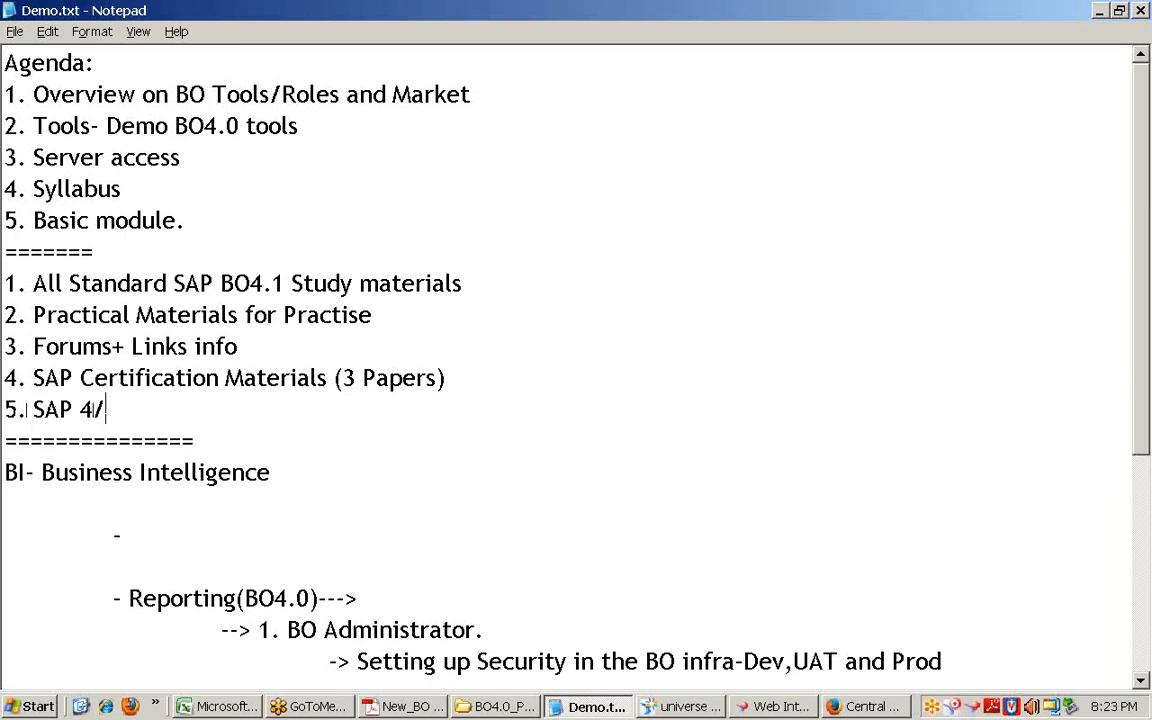
key("BackSpace")
type(".0 Webi")
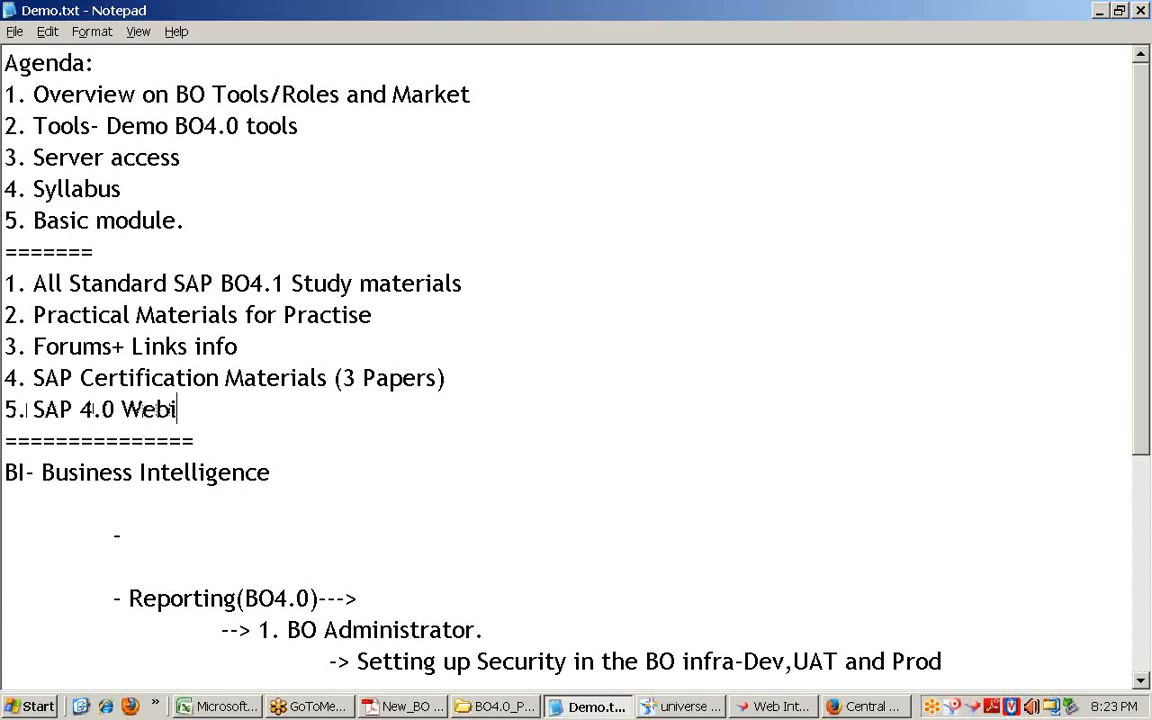
type(" Intell")
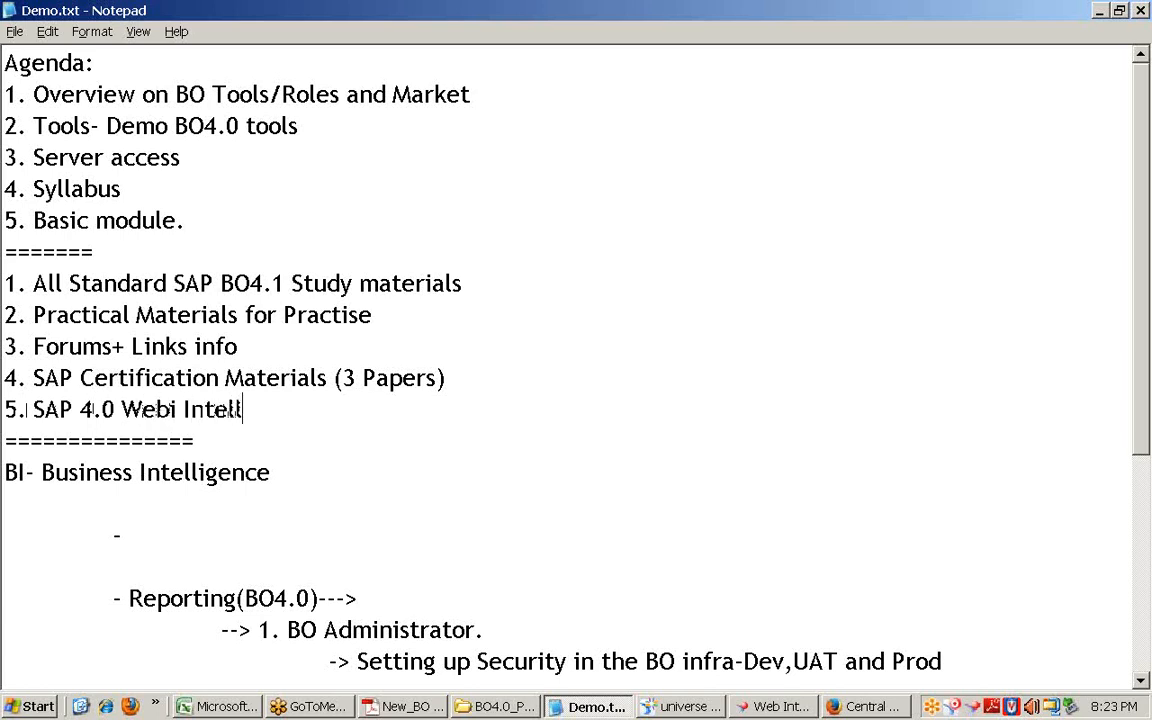
type("igence")
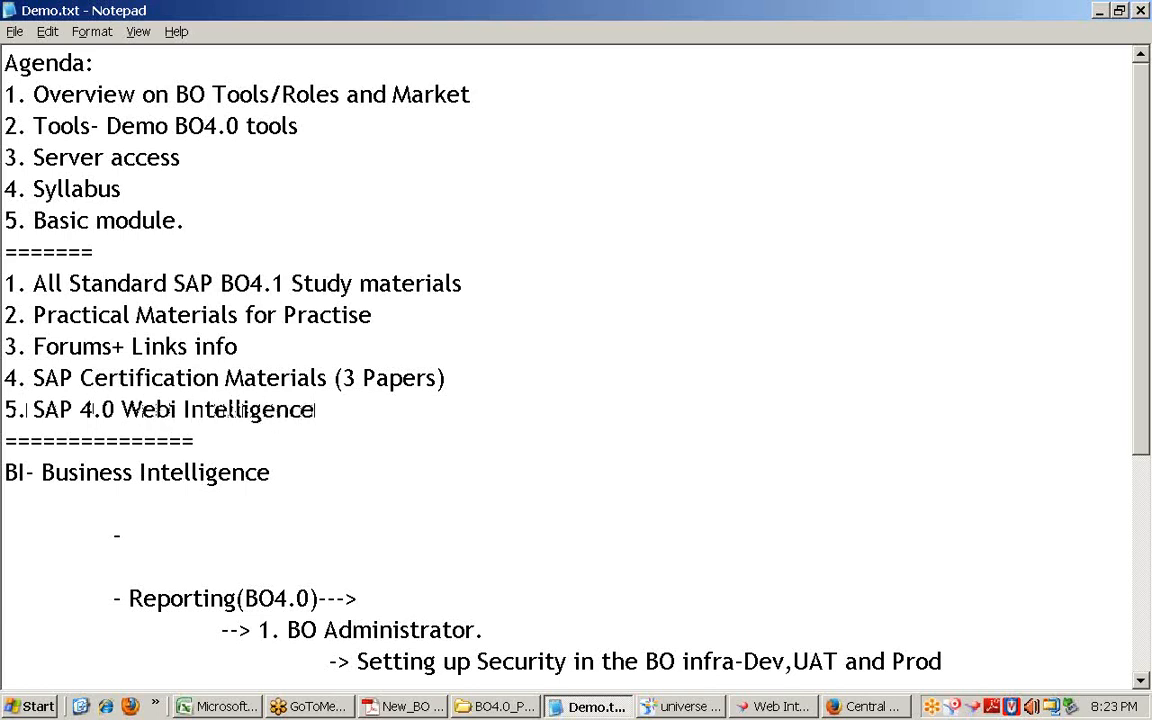
type(" Certi")
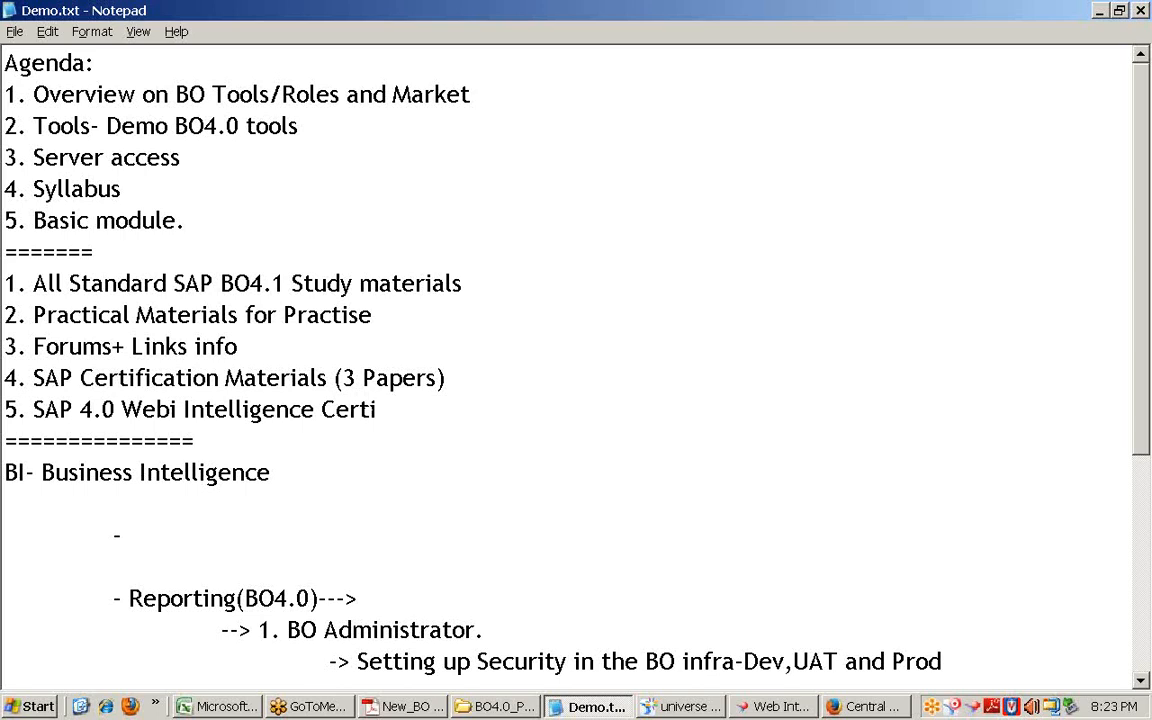
type("fication")
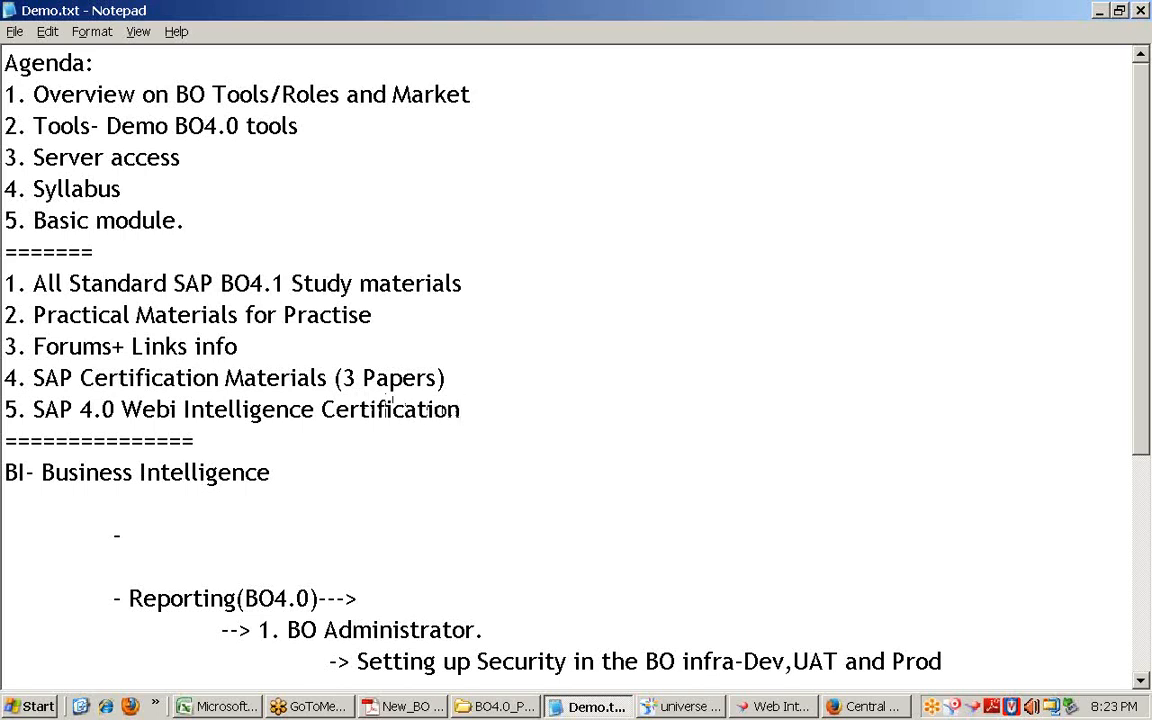
type("(")
key("BackSpace")
type("9Sample")
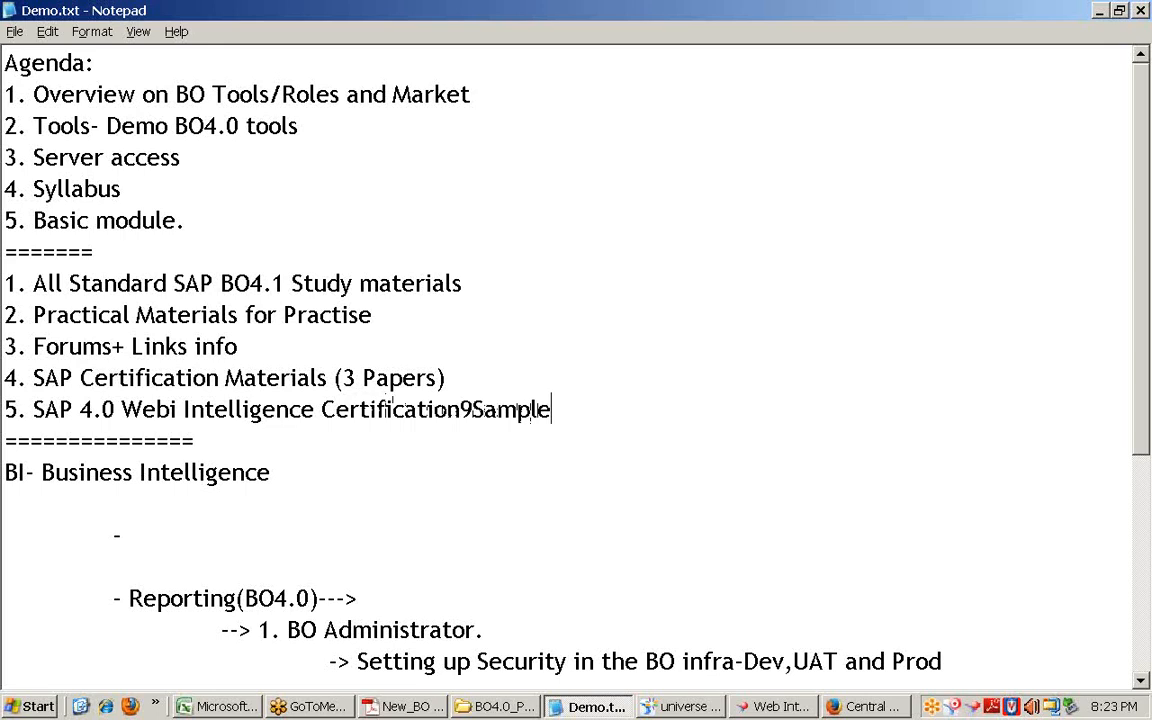
key("BackSpace")
key("BackSpace")
key("BackSpace")
key("BackSpace")
key("BackSpace")
key("BackSpace")
key("BackSpace")
type("(S")
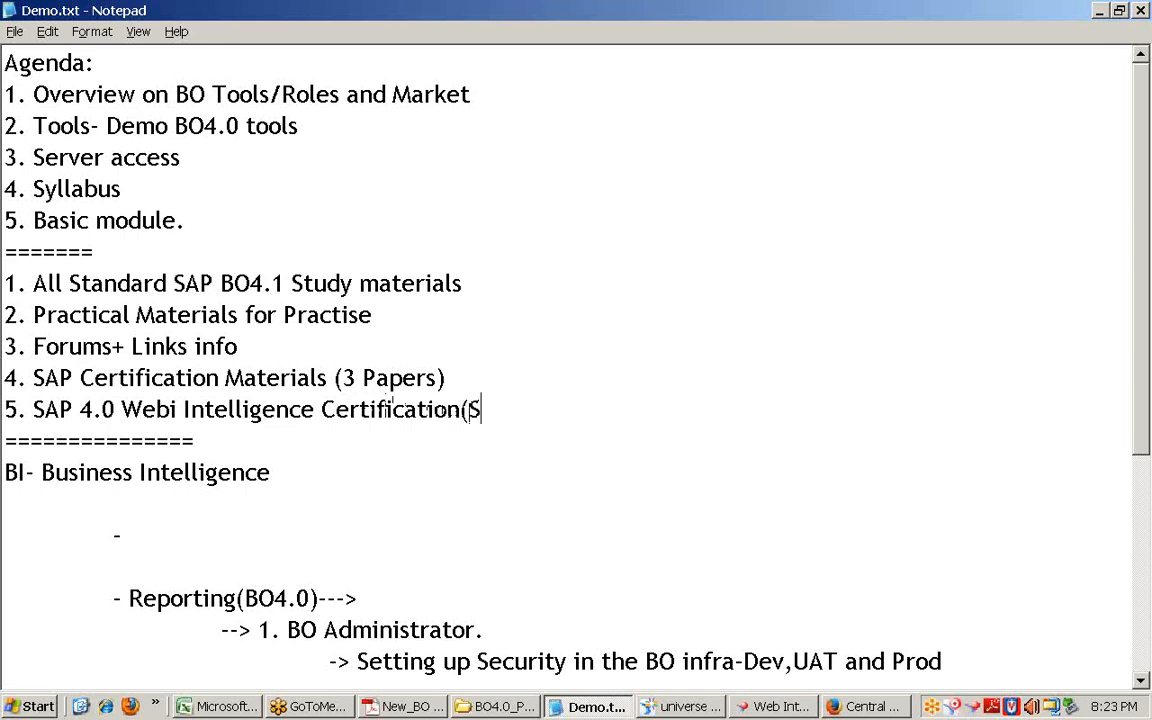
type("ample Questi")
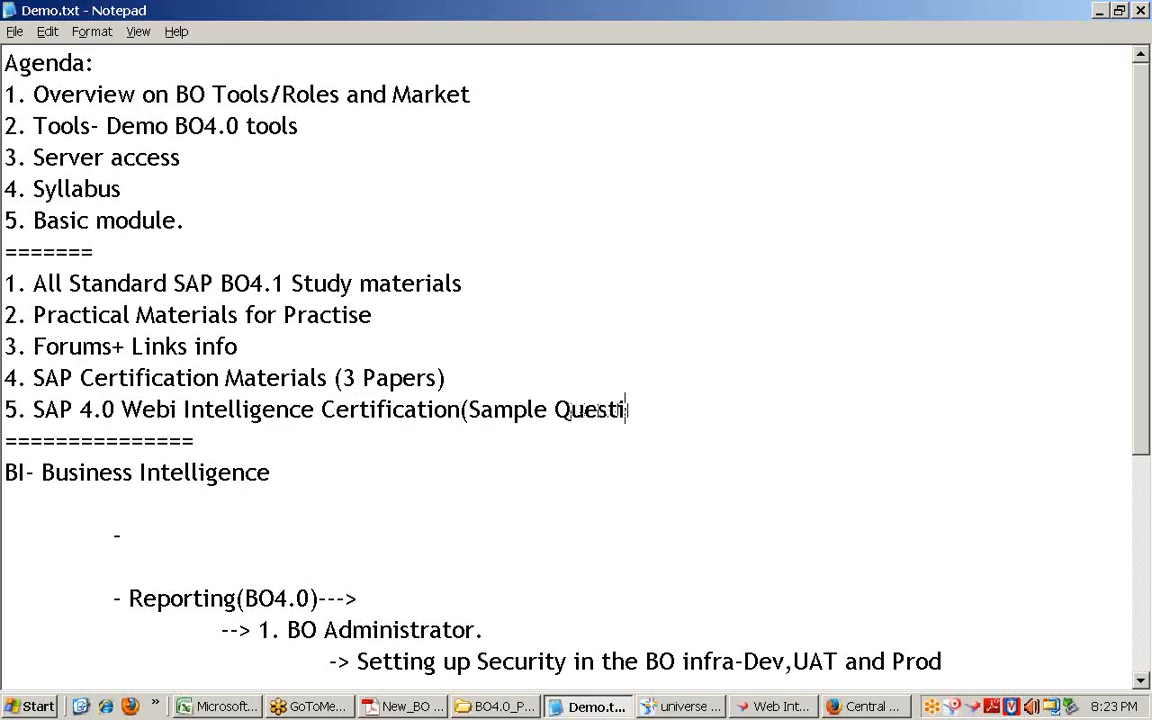
type("ons)")
left_click_drag(669, 410, 5, 410)
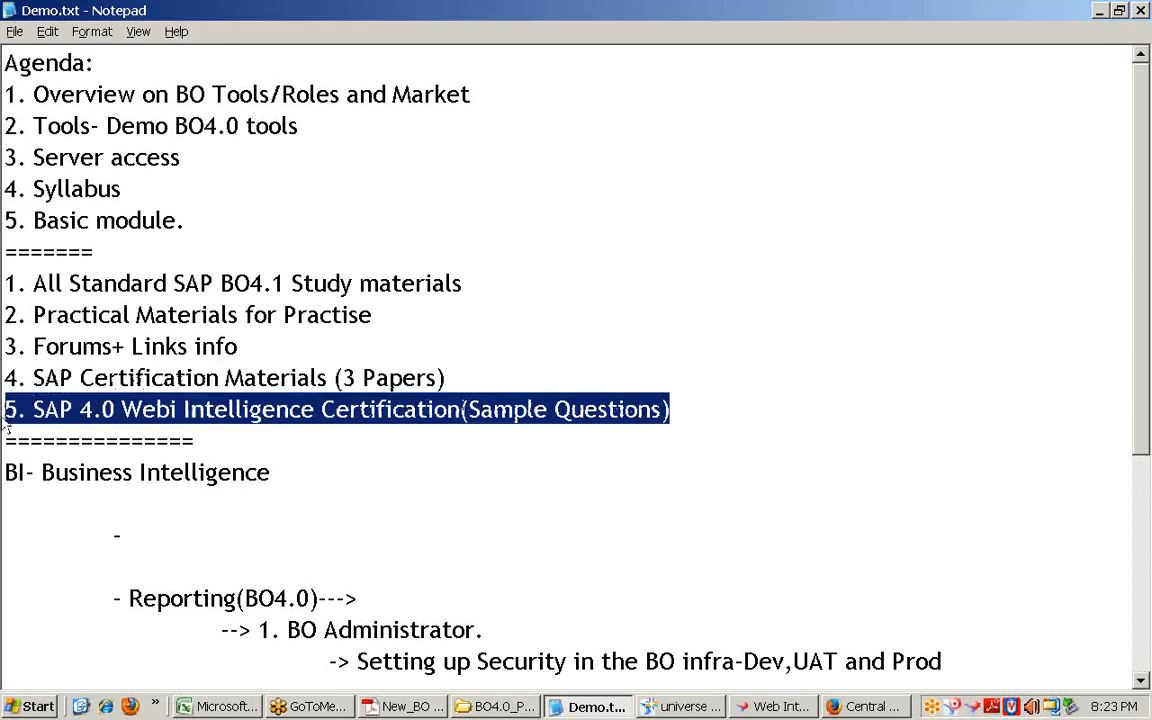
left_click(487, 382)
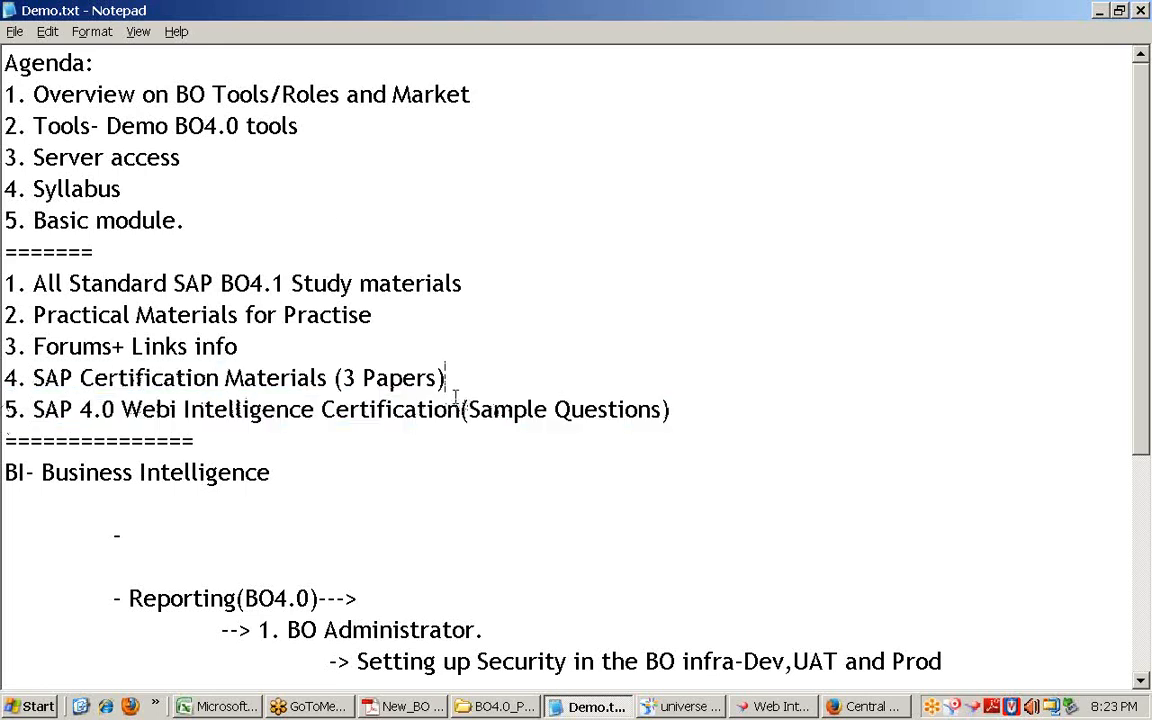
Step: Append '+Question Banks.' to item 4 and end items 1–3 with full stops
type("+Question Banks.")
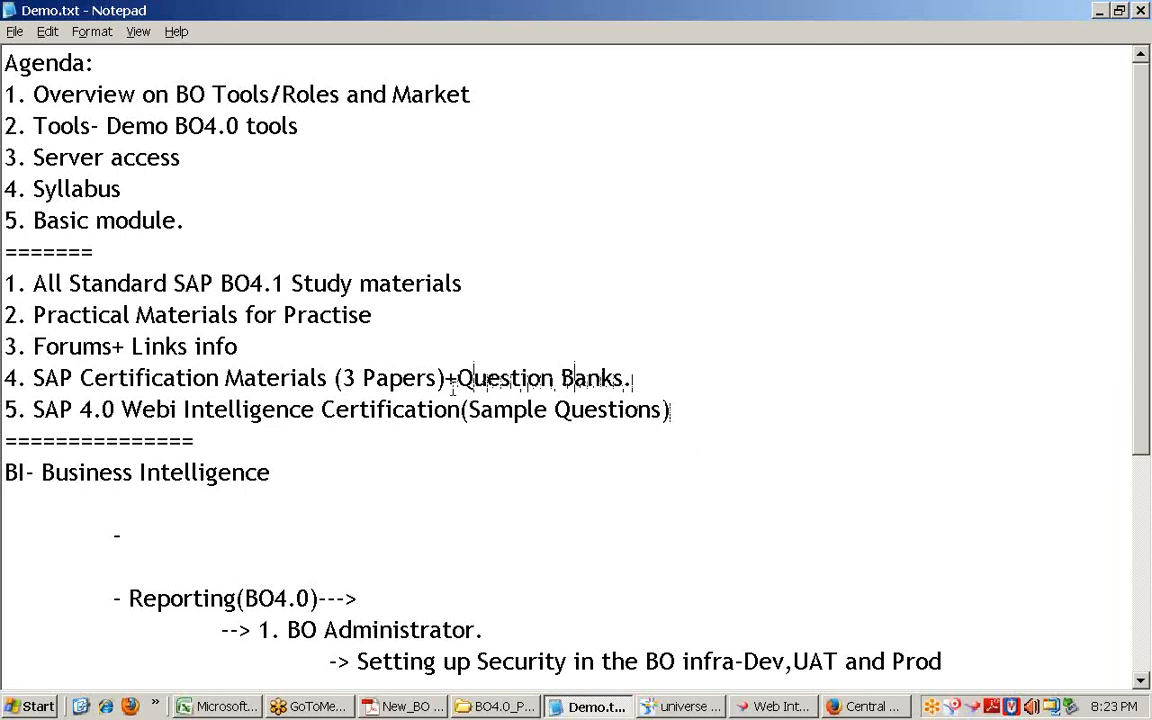
type(".")
left_click(311, 345)
type(".")
left_click(395, 313)
type(".")
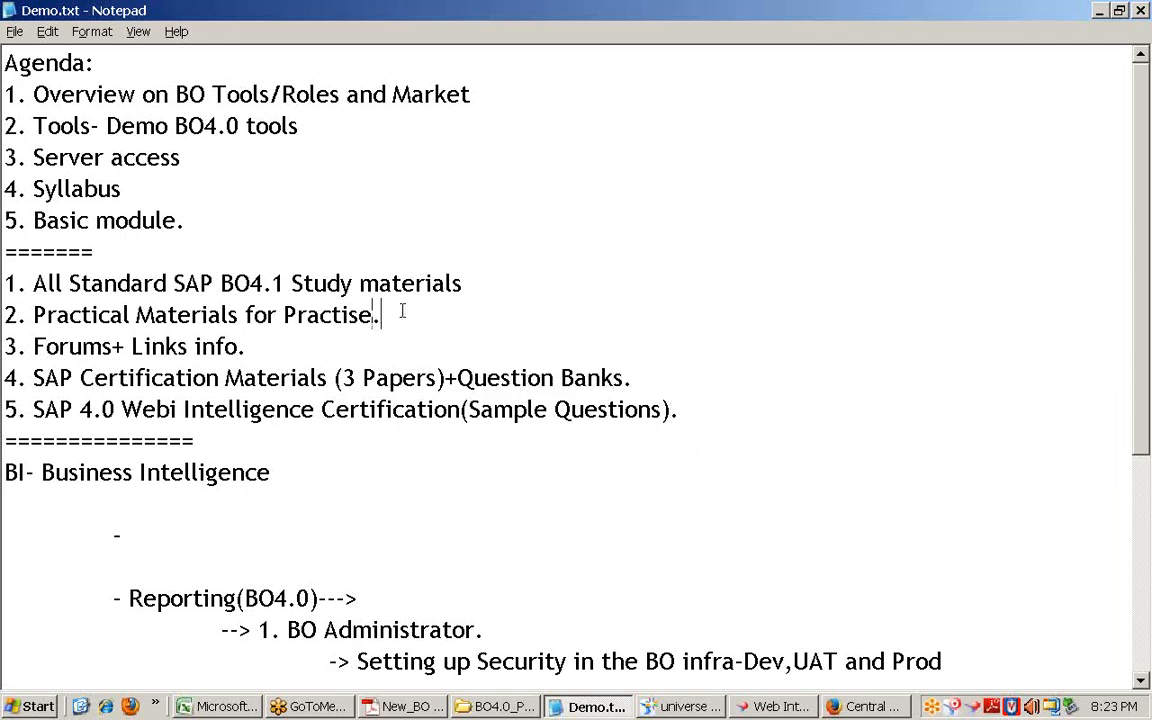
left_click(471, 290)
type(".")
Step: Start a sixth item reading '6. Sample' below item 5
left_click(656, 430)
left_click(748, 424)
key("Return")
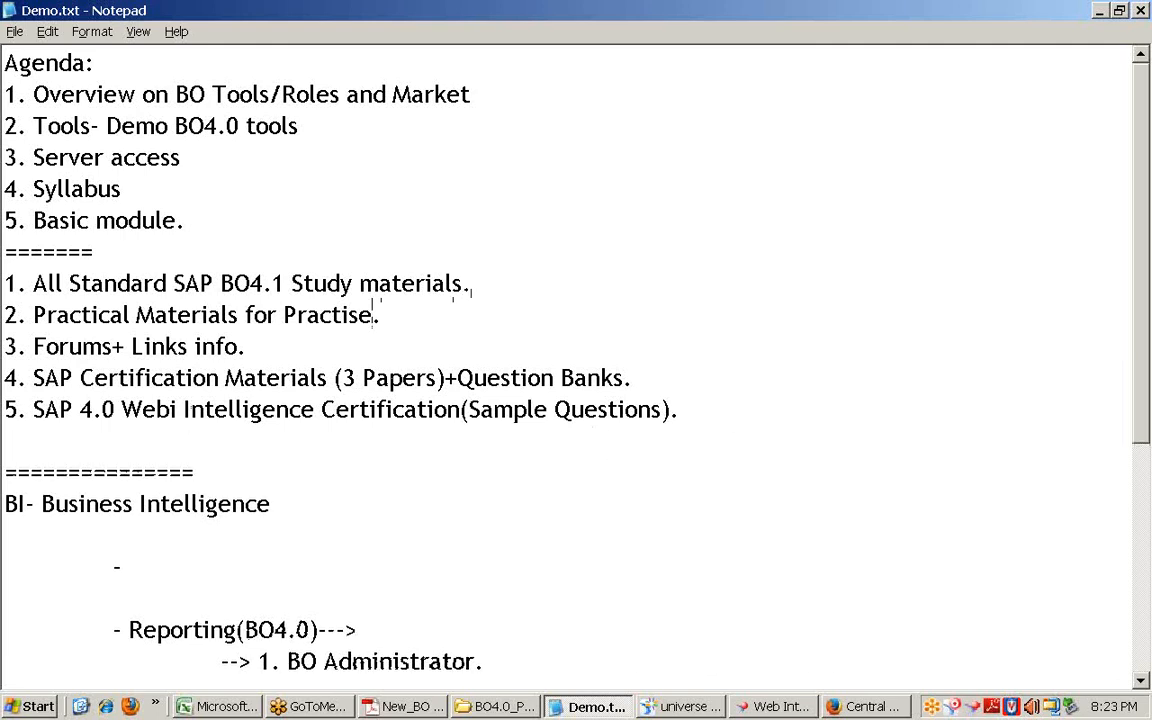
type("6.")
type(" Sample")
Step: Complete deliverable 6 as 'Sample Resumes+Interview Qus- Recommendations.'
key("BackSpace")
type("ple R")
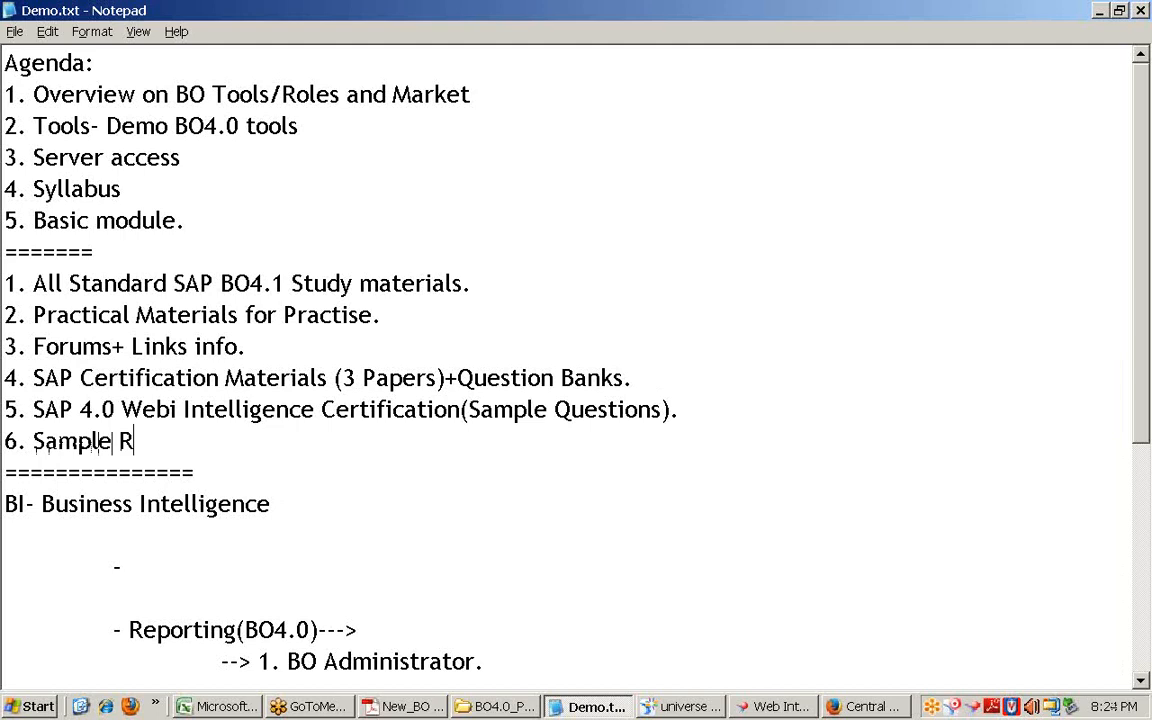
type("esumes")
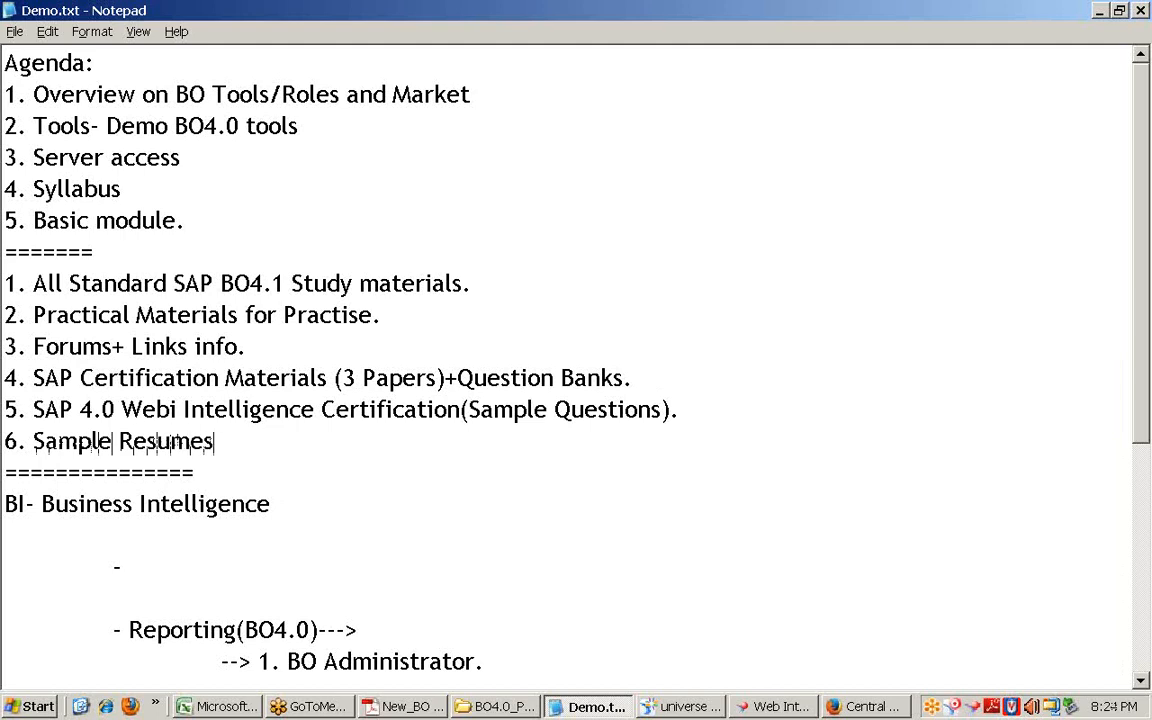
type("+Interview")
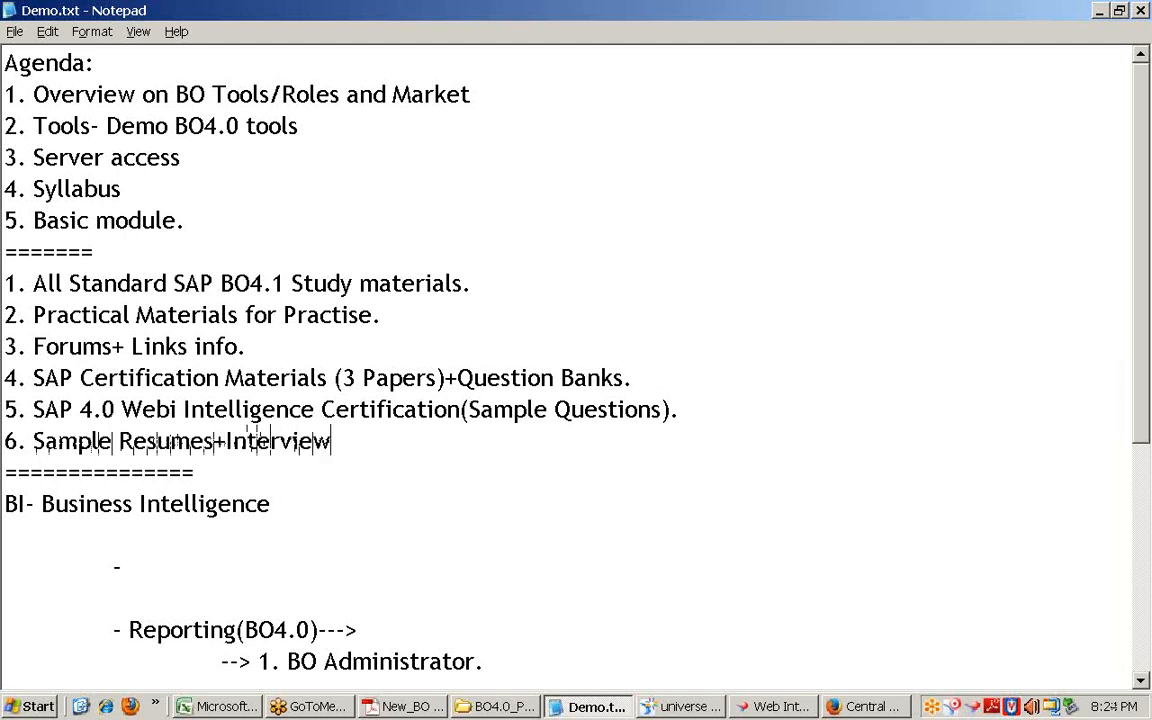
type(" Qus")
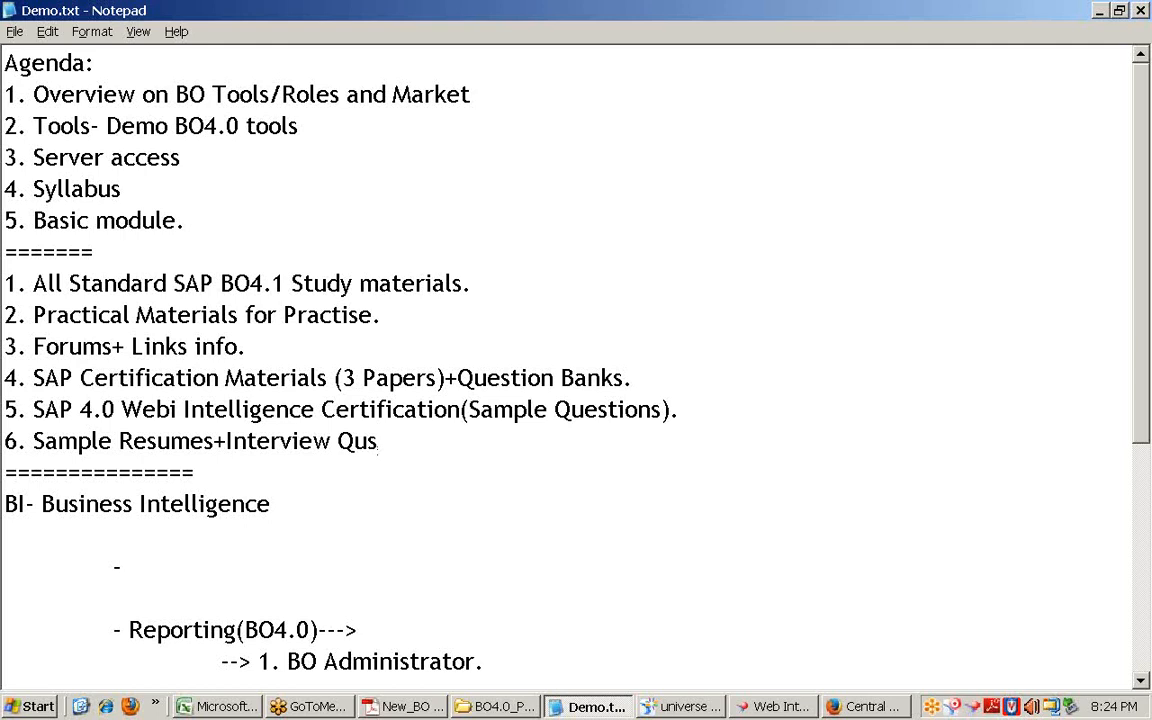
type("- Recomm")
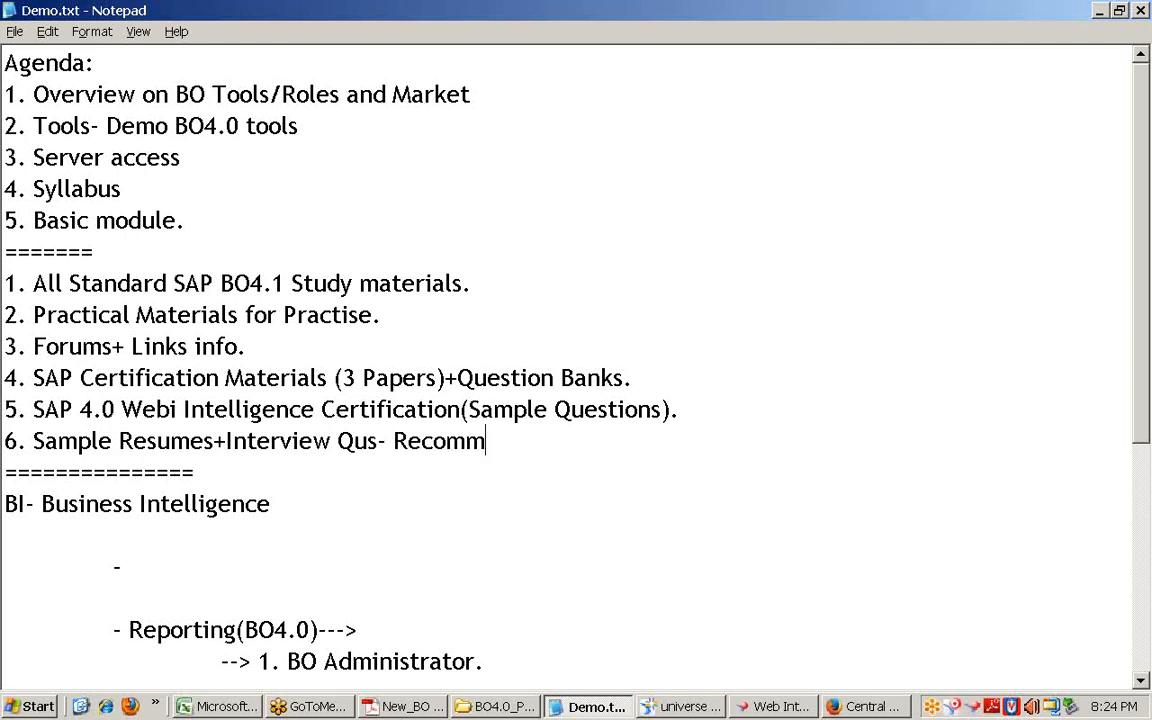
type("endatations")
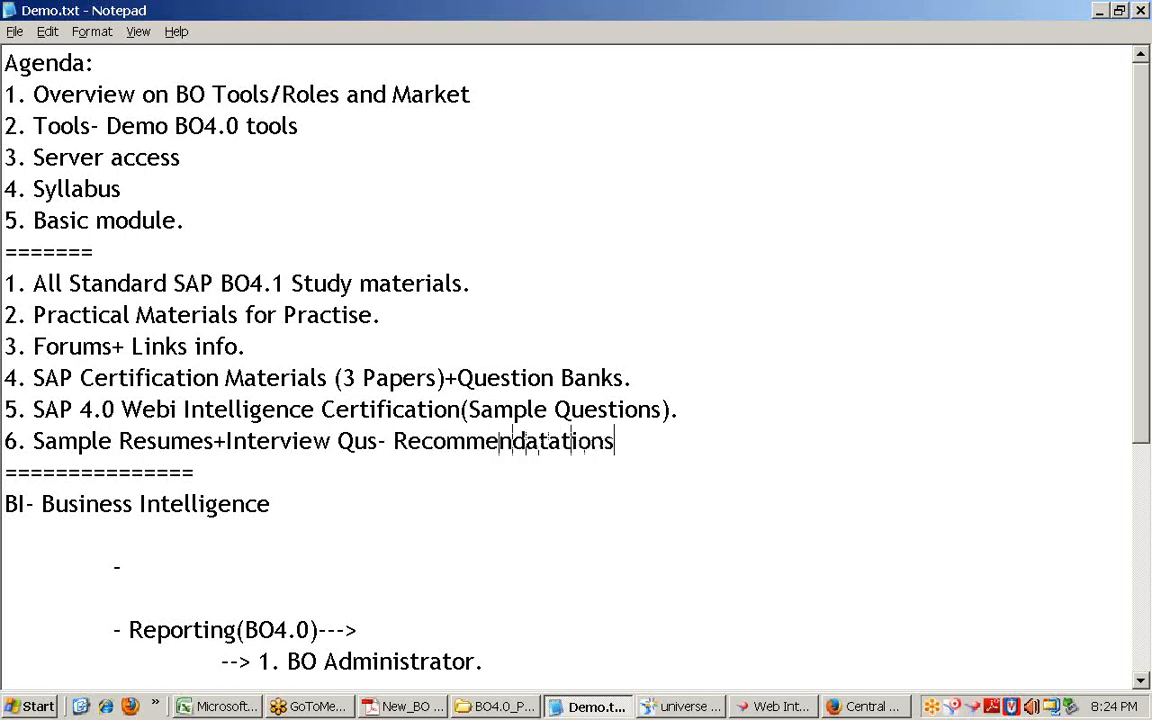
key("BackSpace")
key("BackSpace")
key("BackSpace")
key("BackSpace")
key("BackSpace")
key("BackSpace")
type("ions")
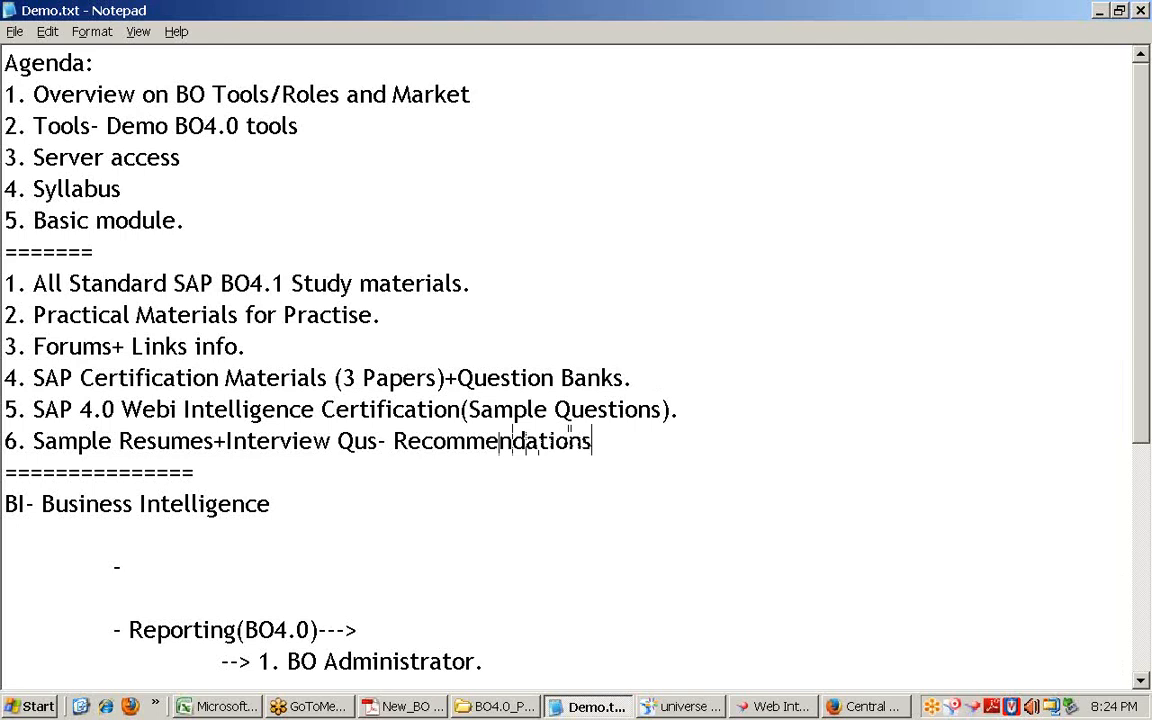
type(".")
Step: Add the seventh deliverable '7. Job Support.' on a new line
key("Return")
type("7")
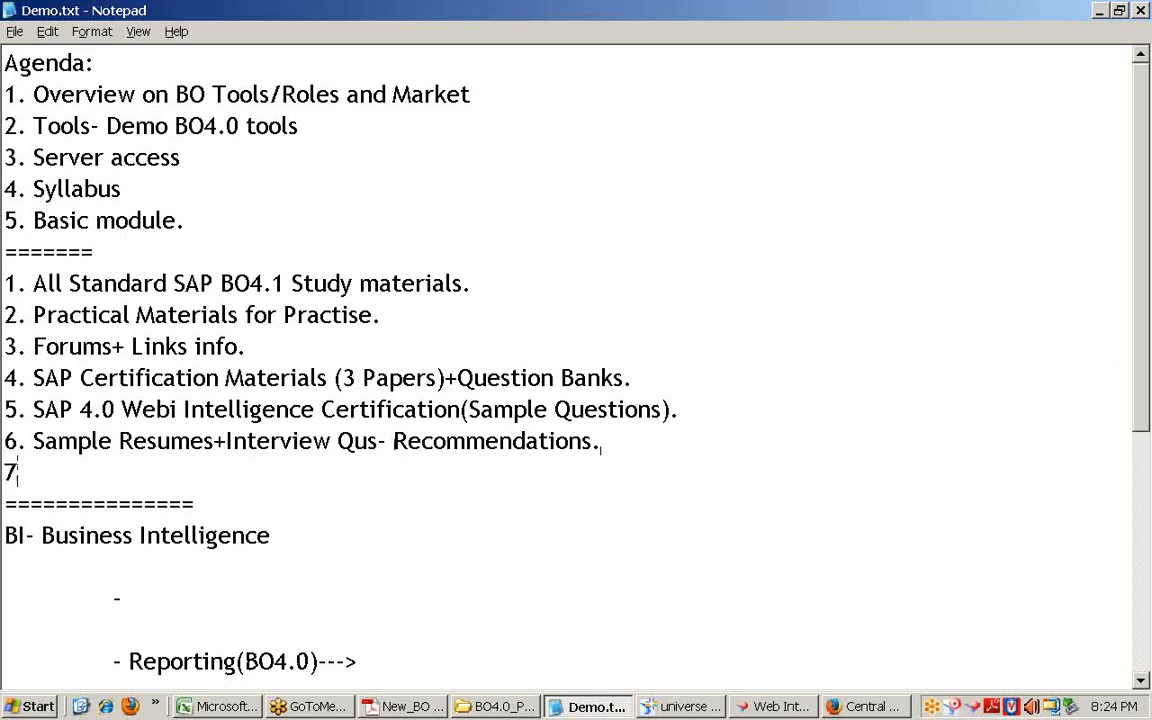
type(". ")
type("Jopb")
key("BackSpace")
key("BackSpace")
type("b Support.")
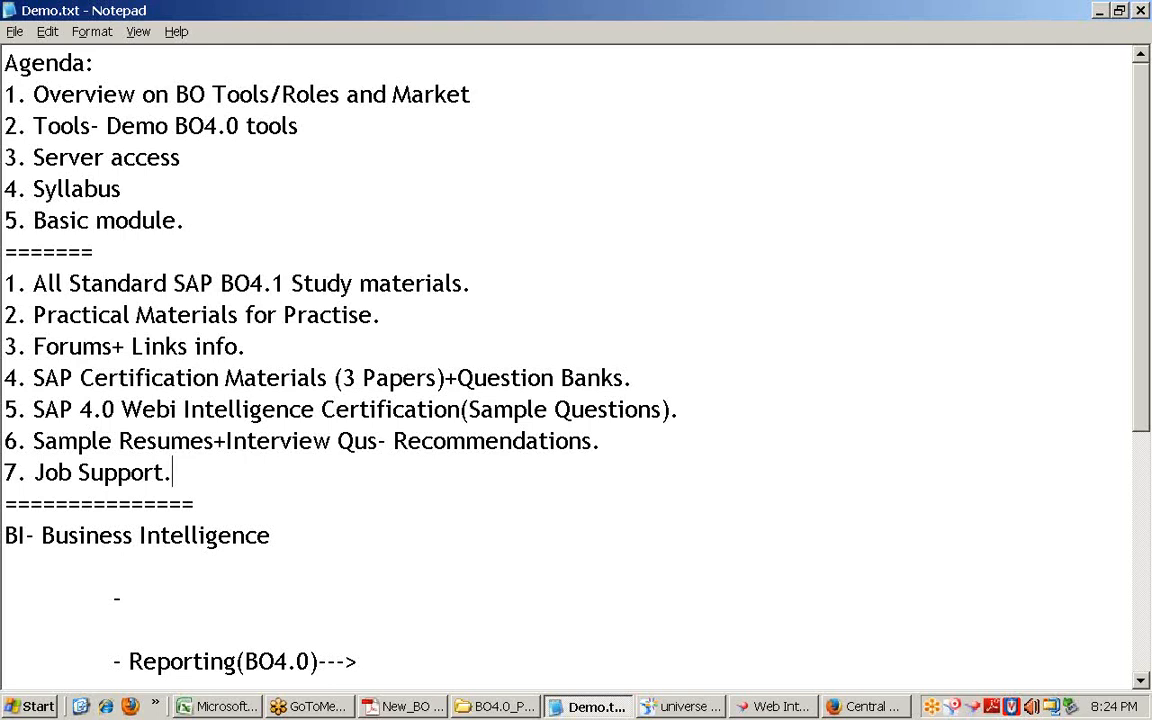
Step: Add the timing line 'Charlotte NC- 9:6PM EST.' below Job Support, correcting typos
key("Return")
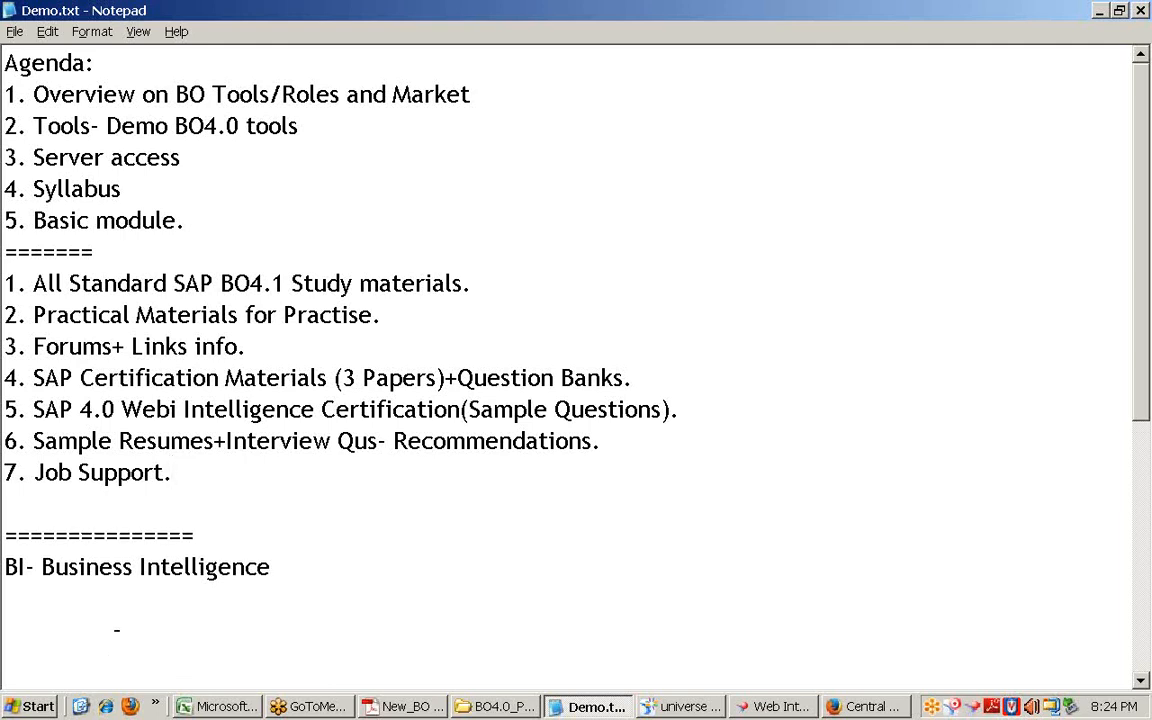
key("Return")
type("Charlotte NC")
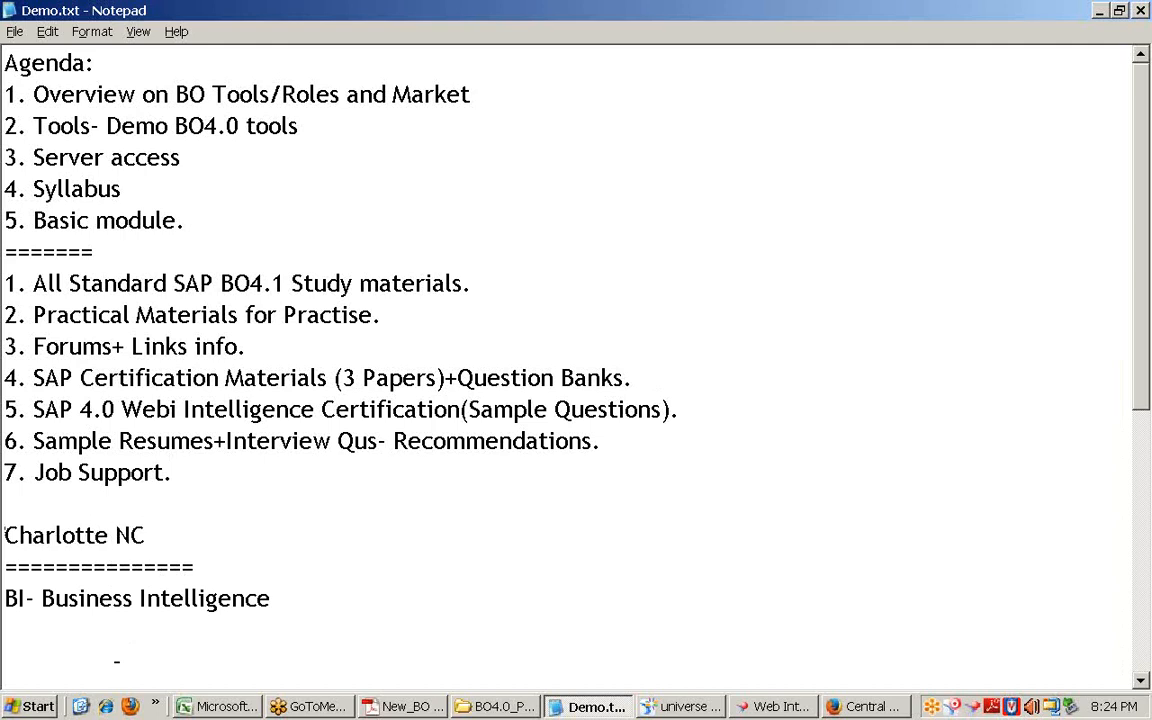
type("- 9:5PM")
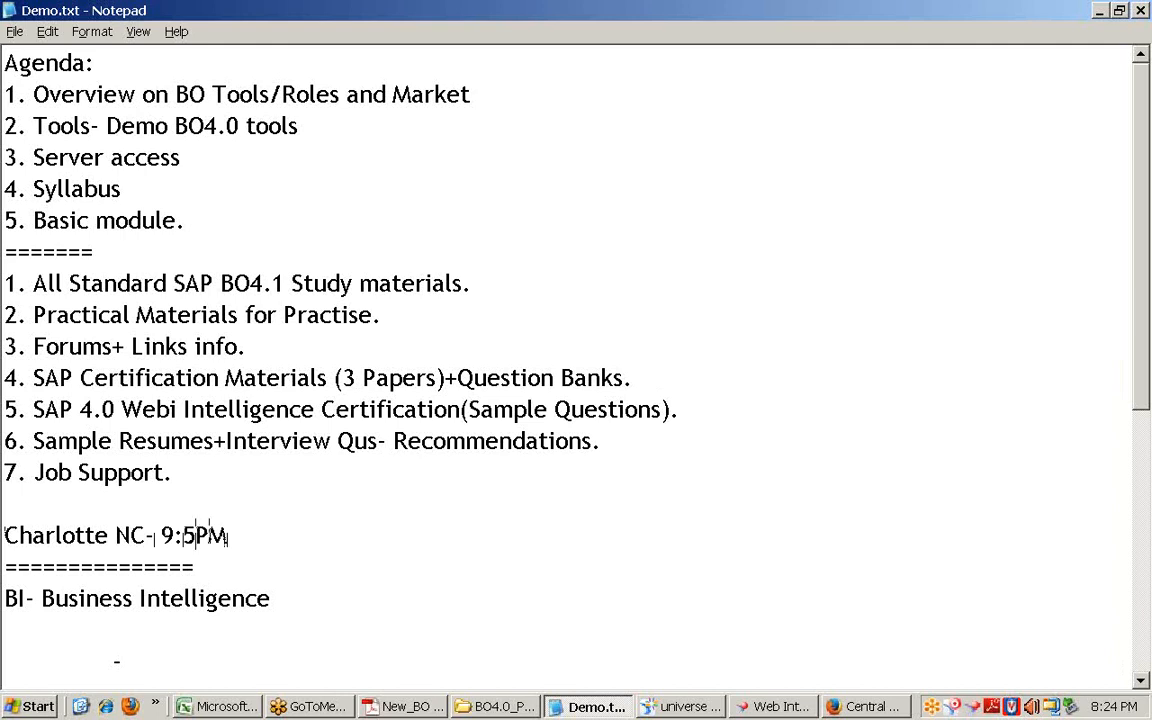
left_click(196, 535)
key("BackSpace")
type("6PM WEST")
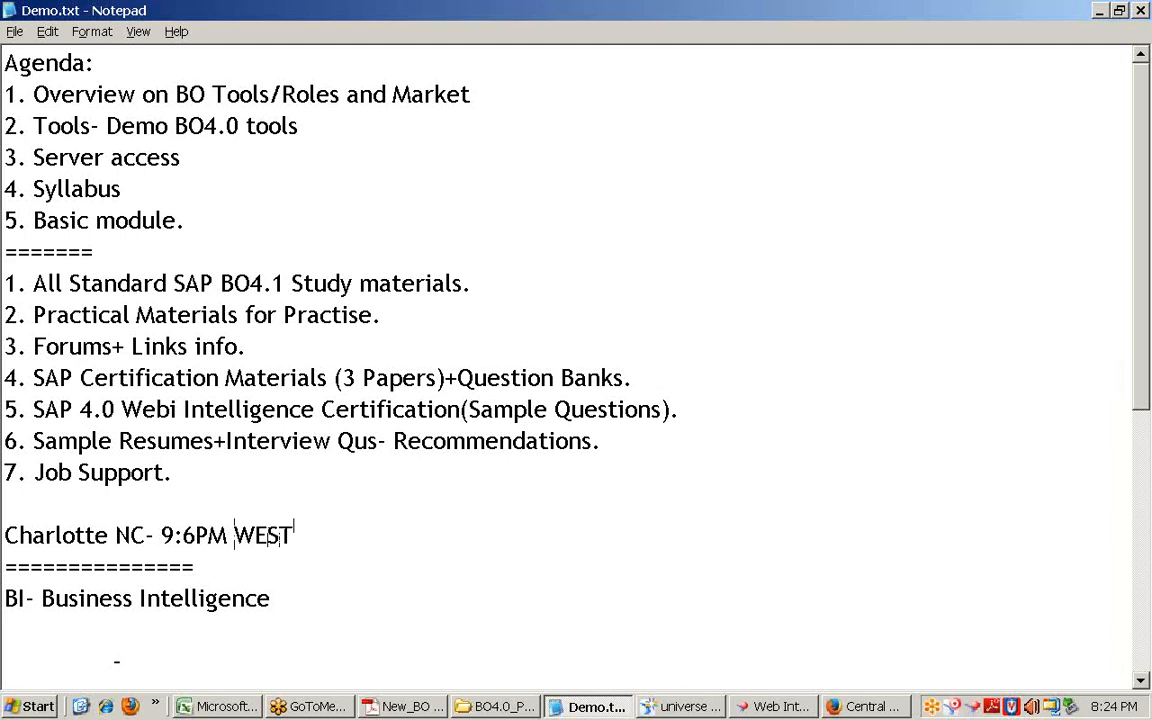
left_click(234, 535)
key("Delete")
key("End")
type(".")
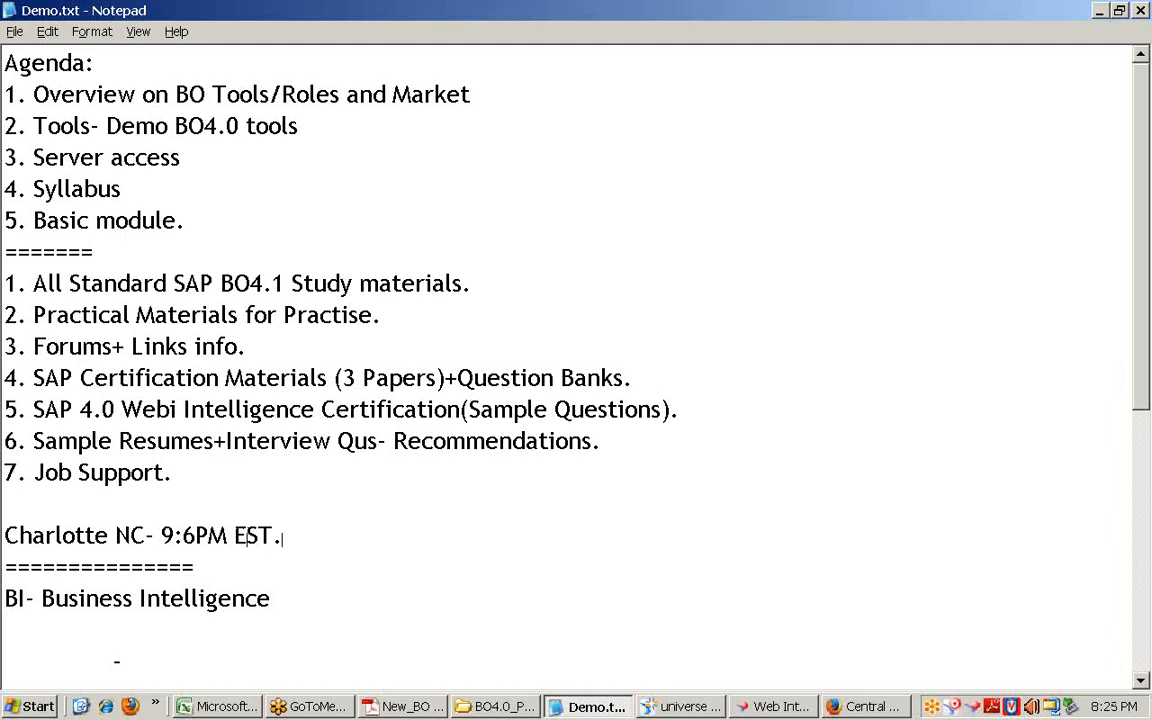
Step: Copy the ======= separator and paste it on the blank line under Job Support
left_click_drag(330, 540, 3, 535)
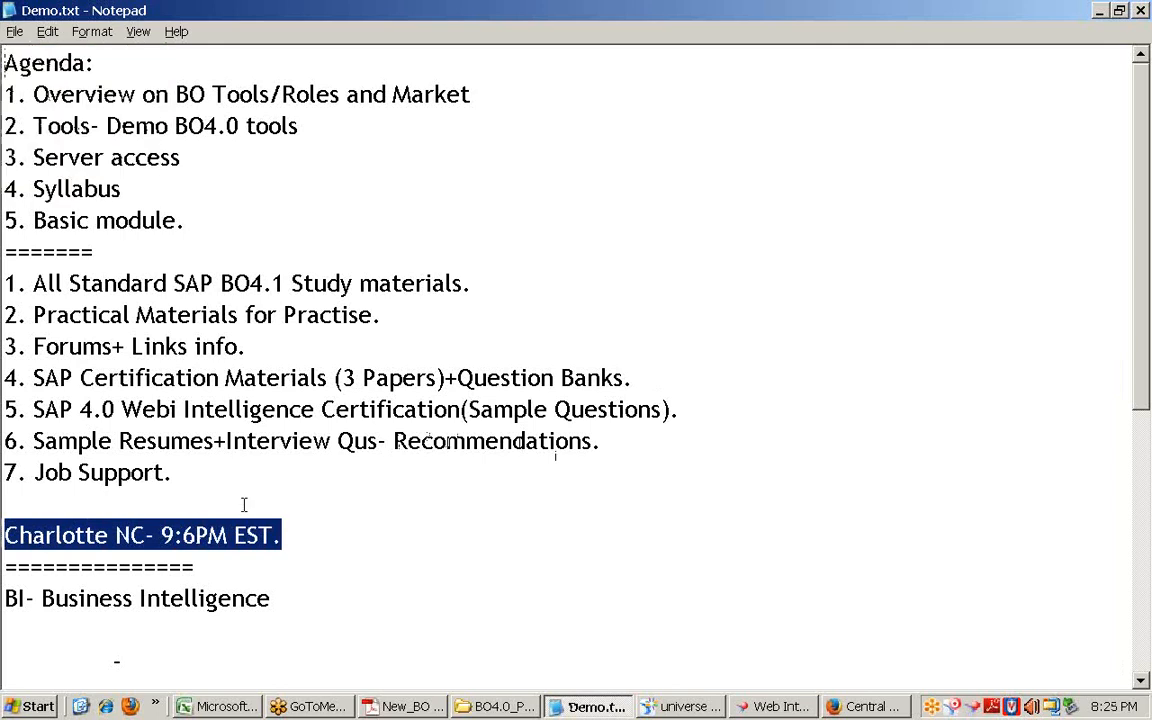
left_click_drag(105, 252, 3, 245)
key("ctrl+c")
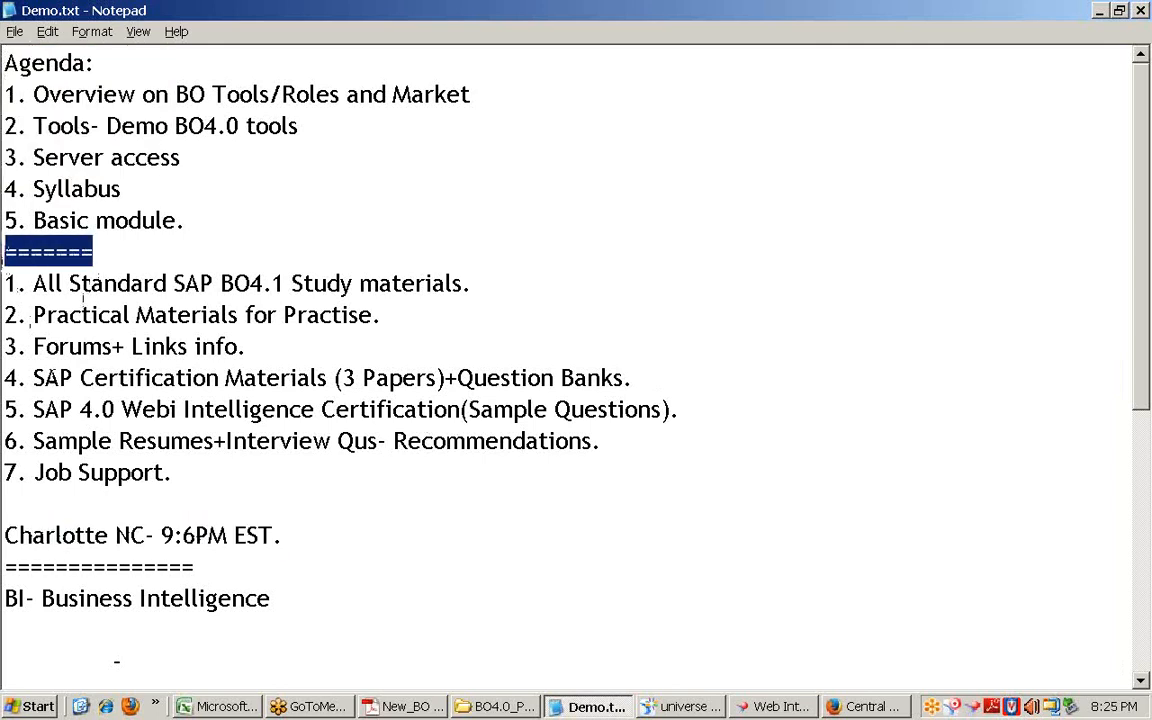
left_click(57, 504)
key("ctrl+v")
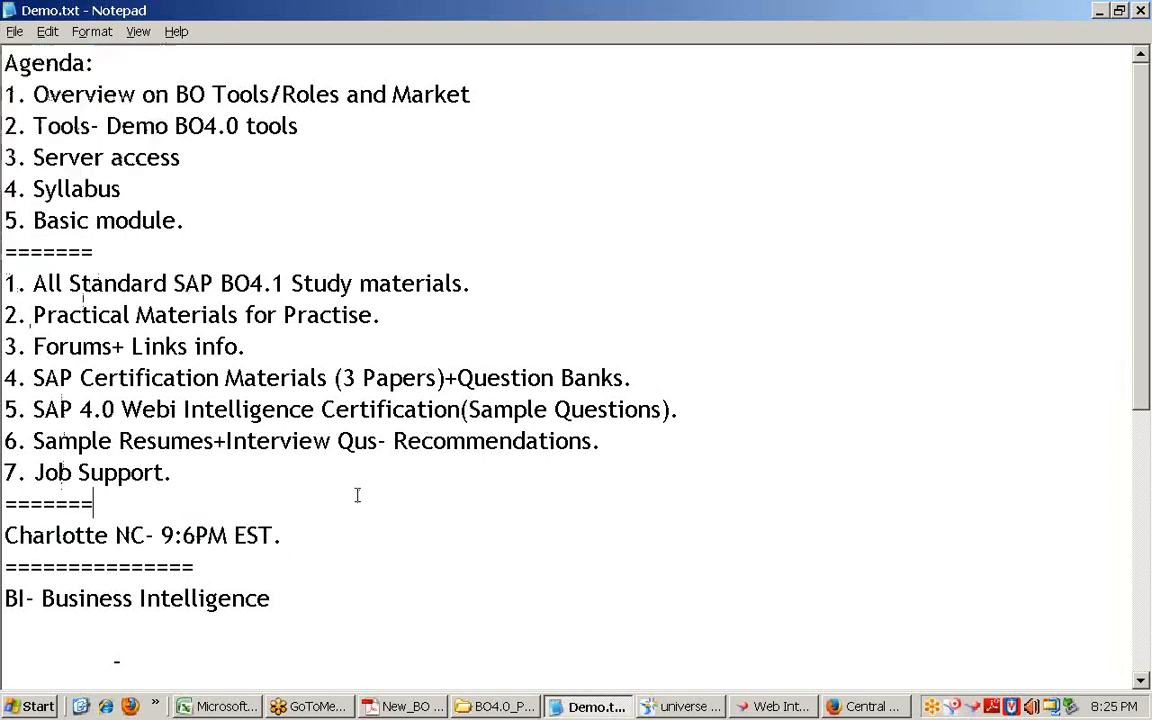
type("-")
type("==")
Step: Check the Job Support and timing lines, then show the desktop
left_click_drag(200, 472, 5, 472)
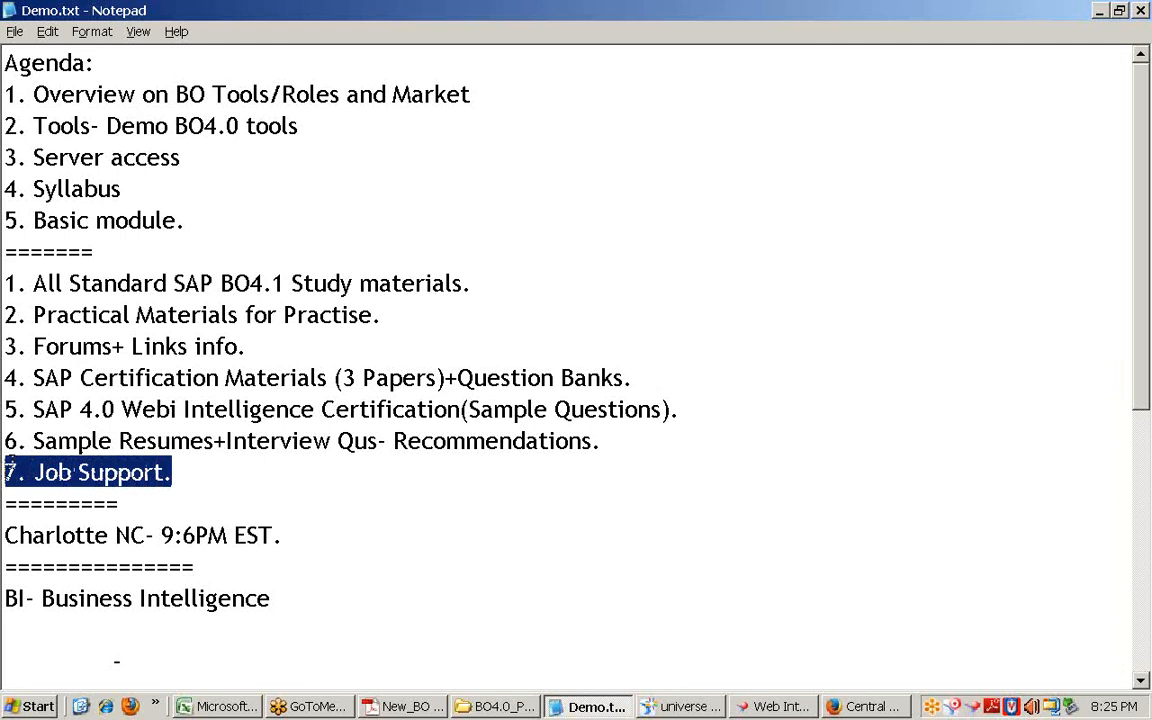
left_click(231, 465)
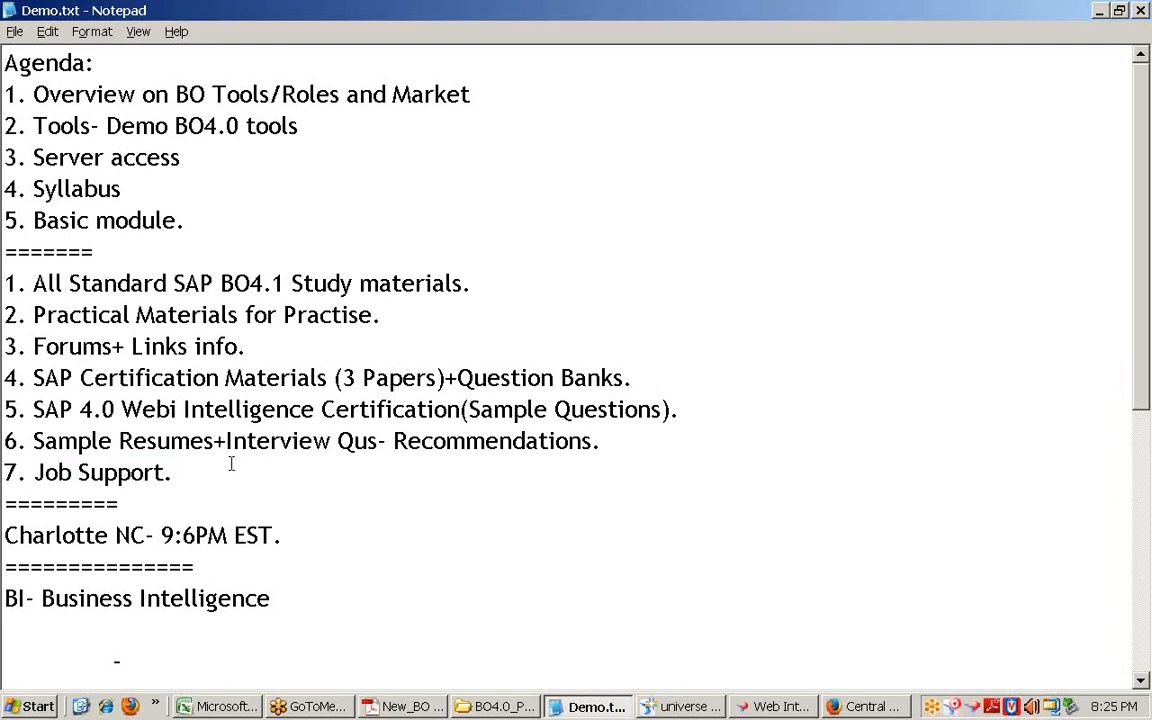
left_click_drag(205, 472, 4, 466)
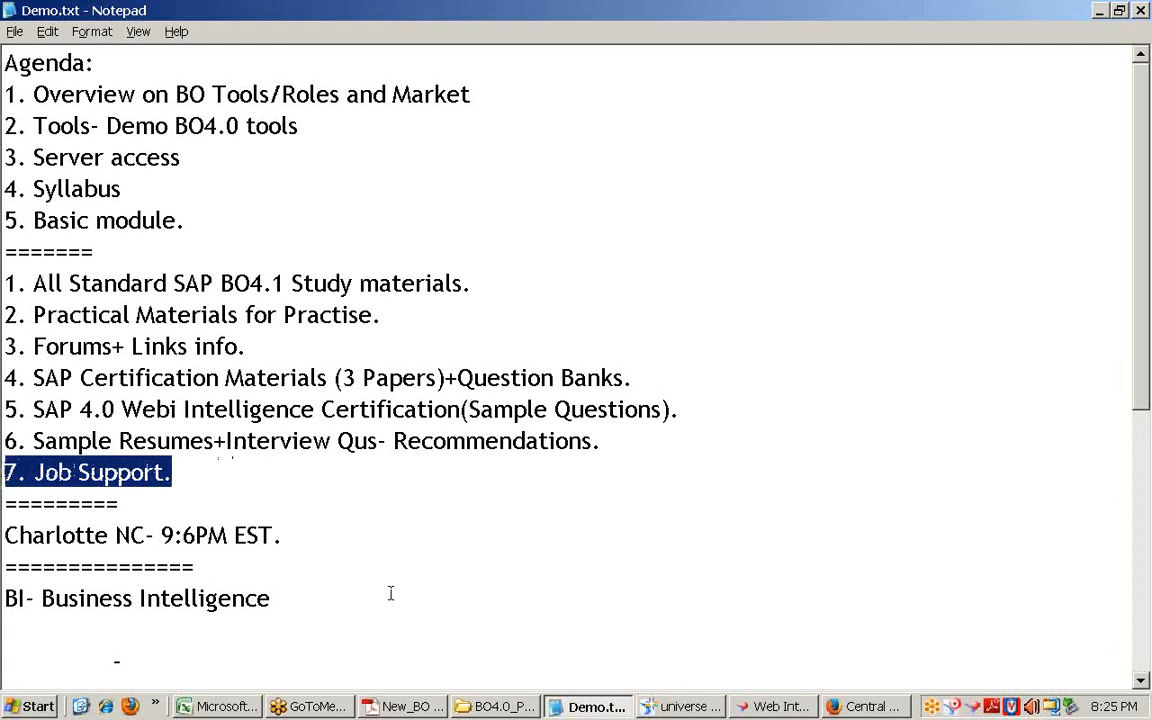
left_click_drag(360, 545, 5, 290)
left_click(178, 473)
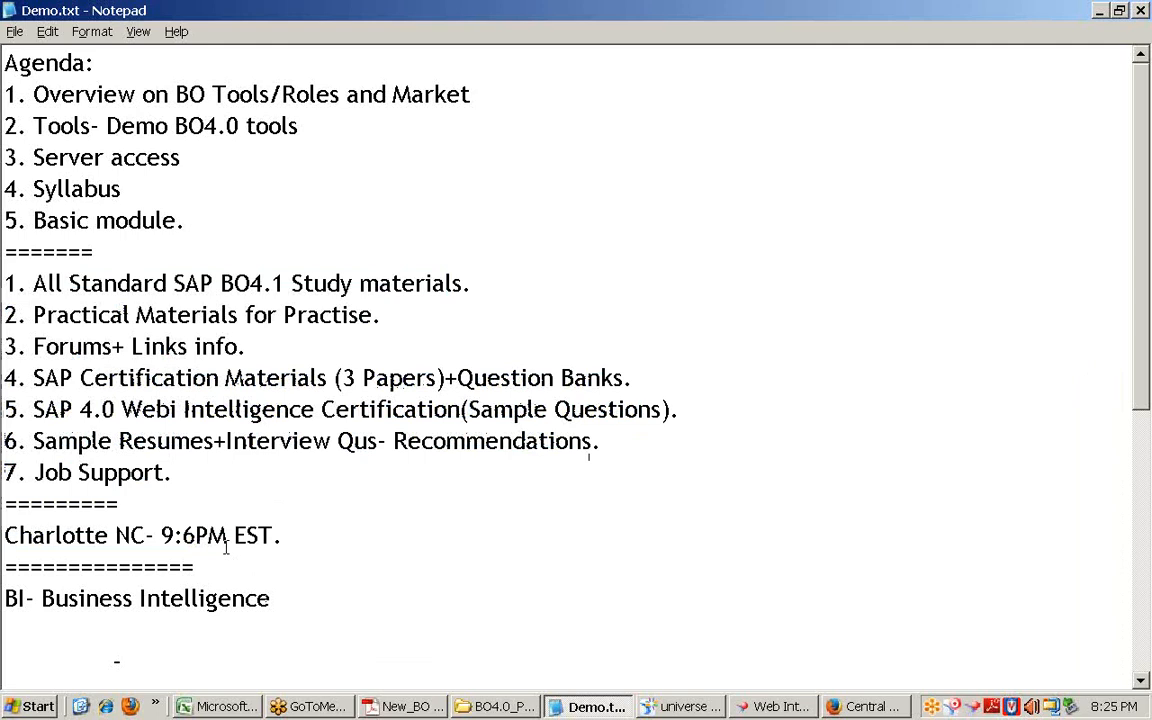
left_click(80, 706)
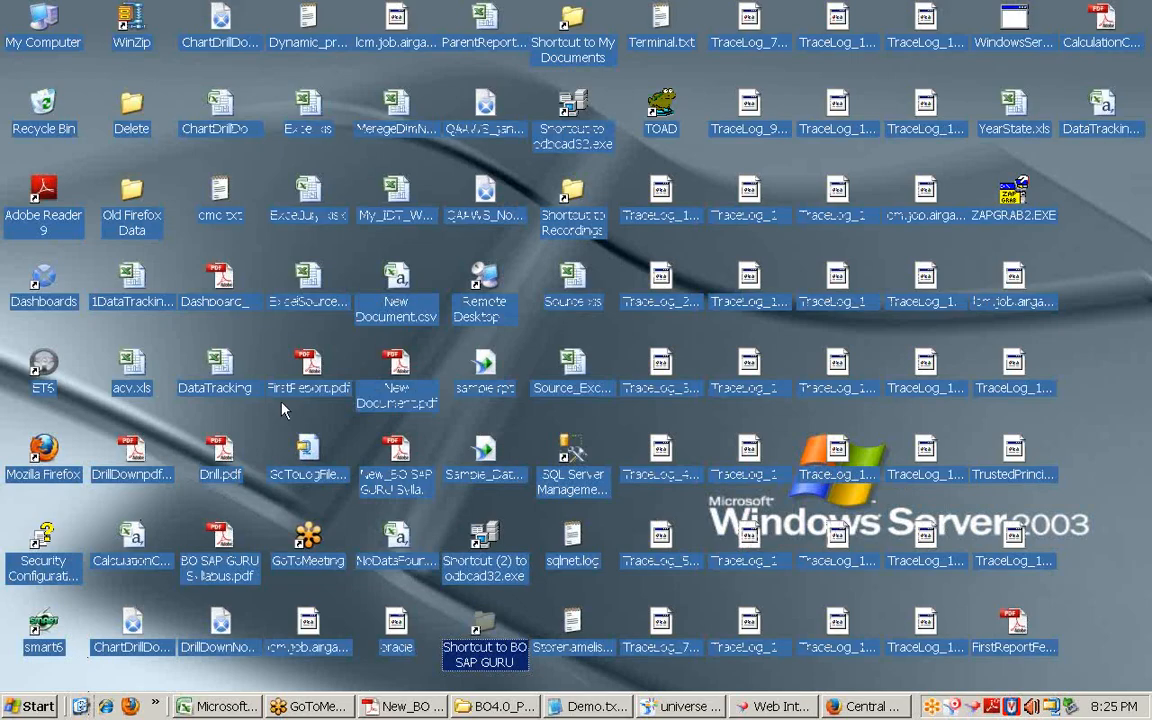
Step: Open D:\Recordings via its desktop shortcut, check the training .wmv video, then minimise the window
left_click(1135, 353)
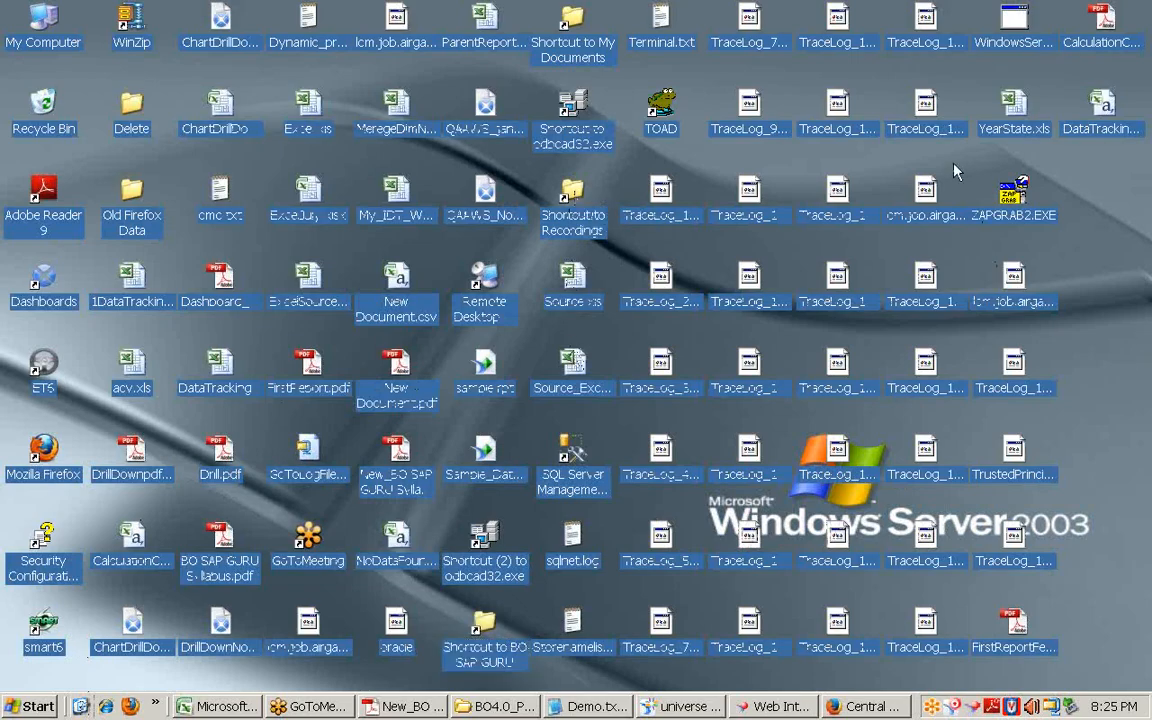
double_click(573, 197)
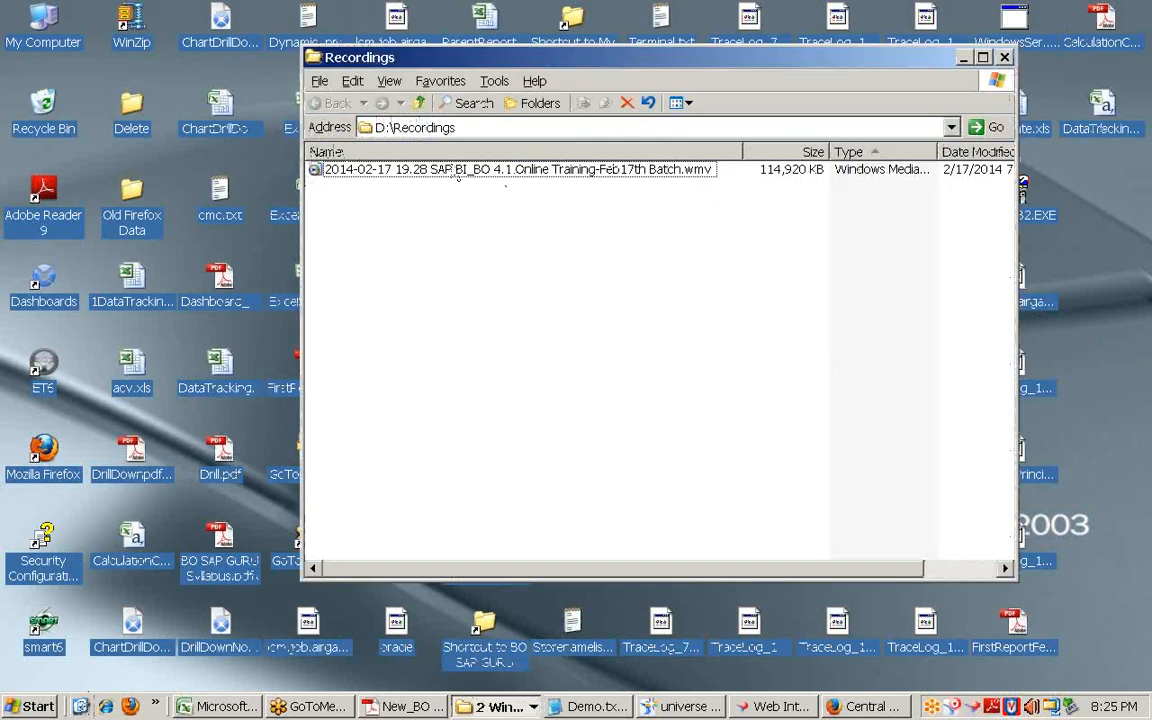
left_click(445, 127)
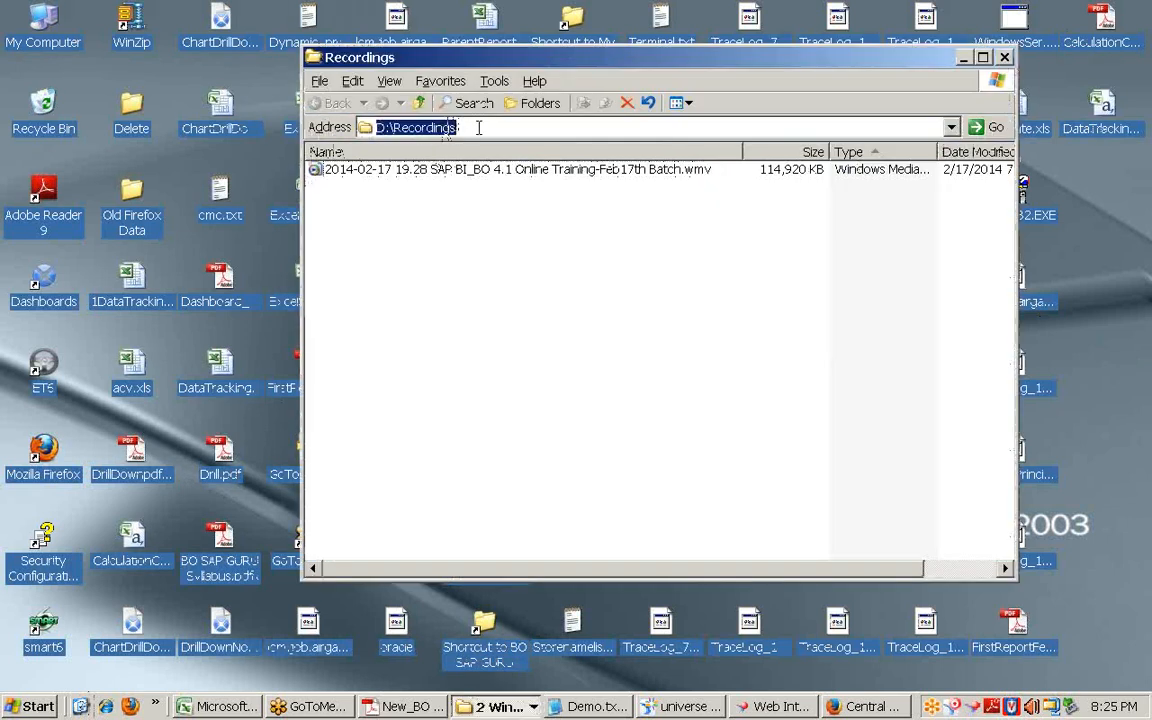
left_click(337, 174)
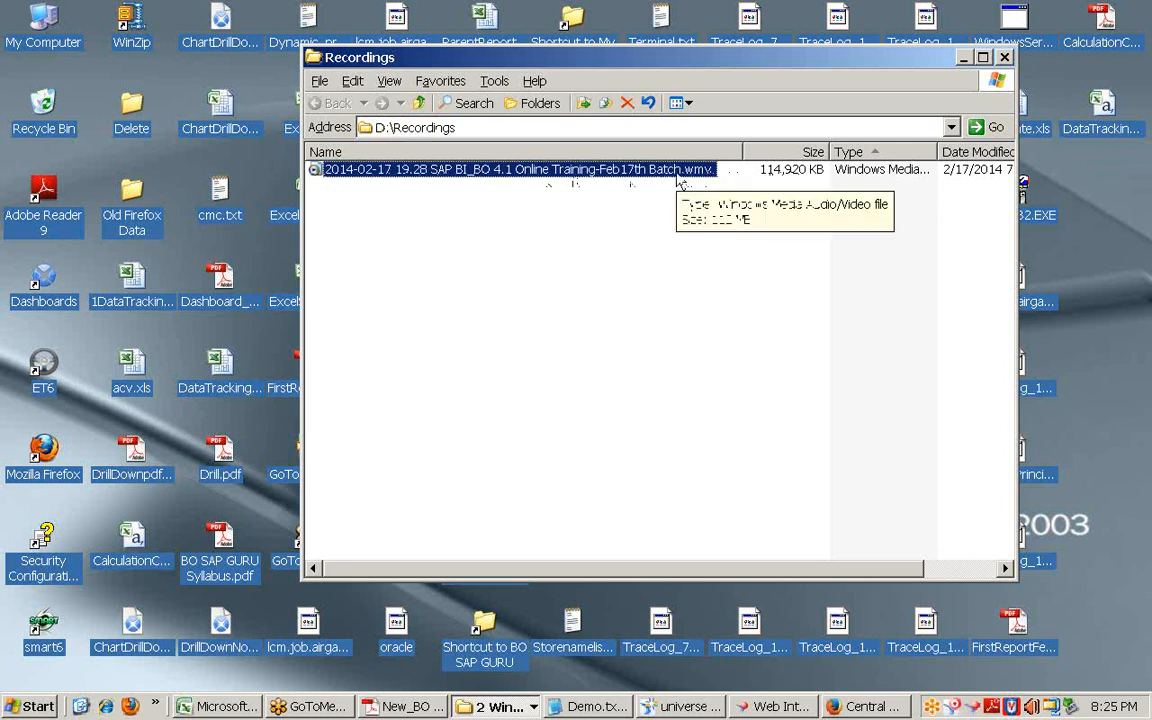
left_click(609, 221)
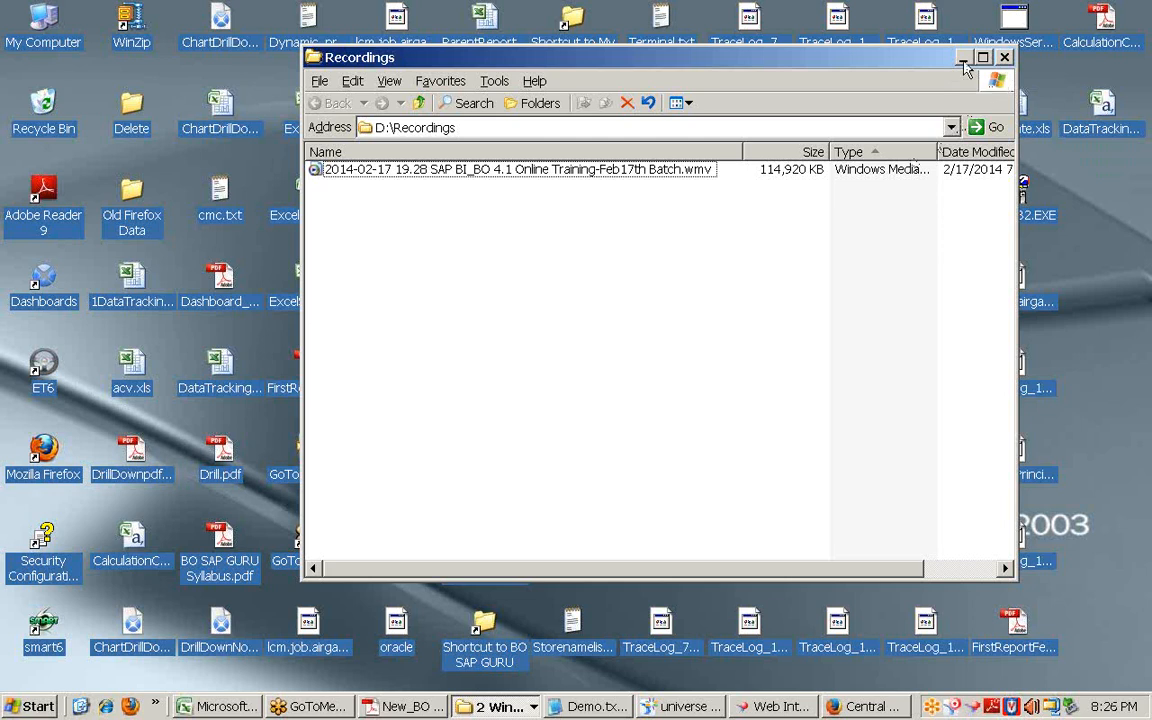
left_click(962, 60)
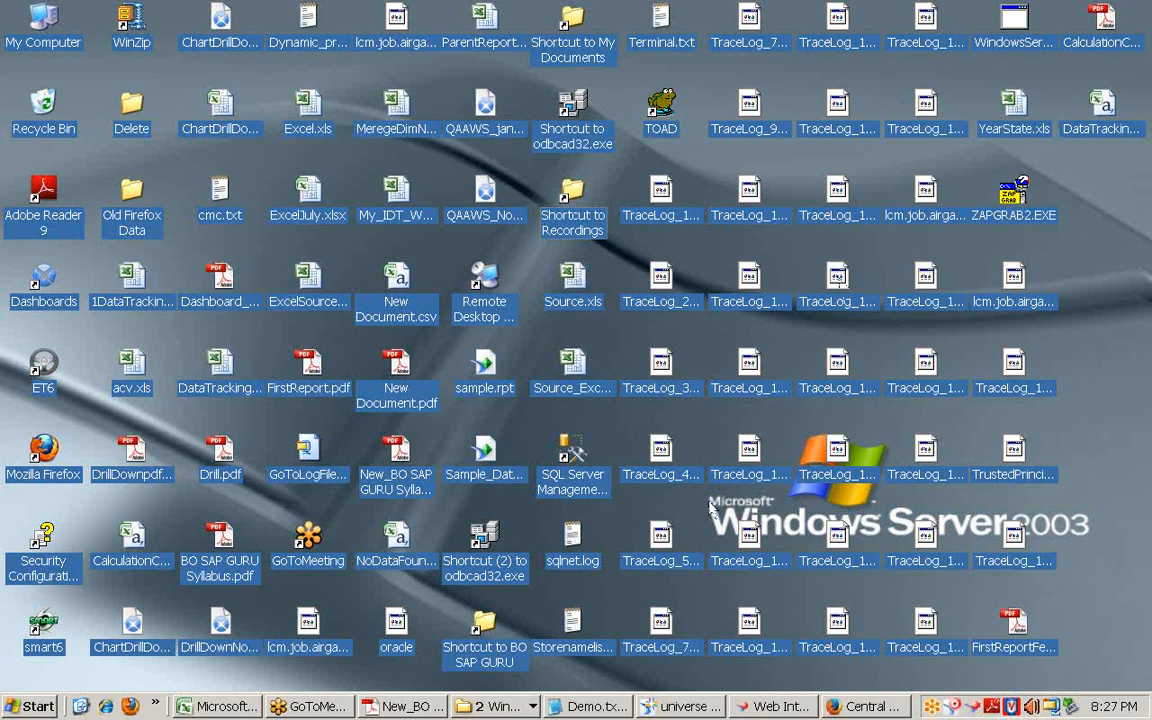
Step: In Demo.txt, add a '========' separator and the cell phone number above the Charlotte line
left_click(590, 706)
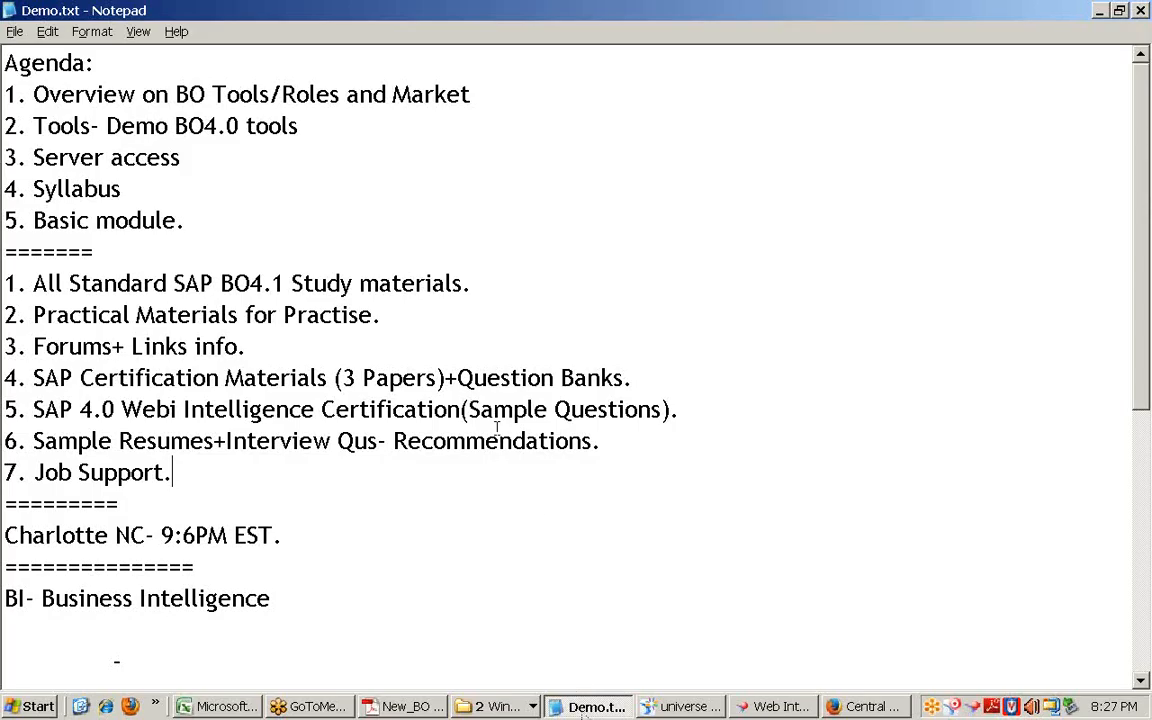
left_click(355, 503)
key("Return")
type("========")
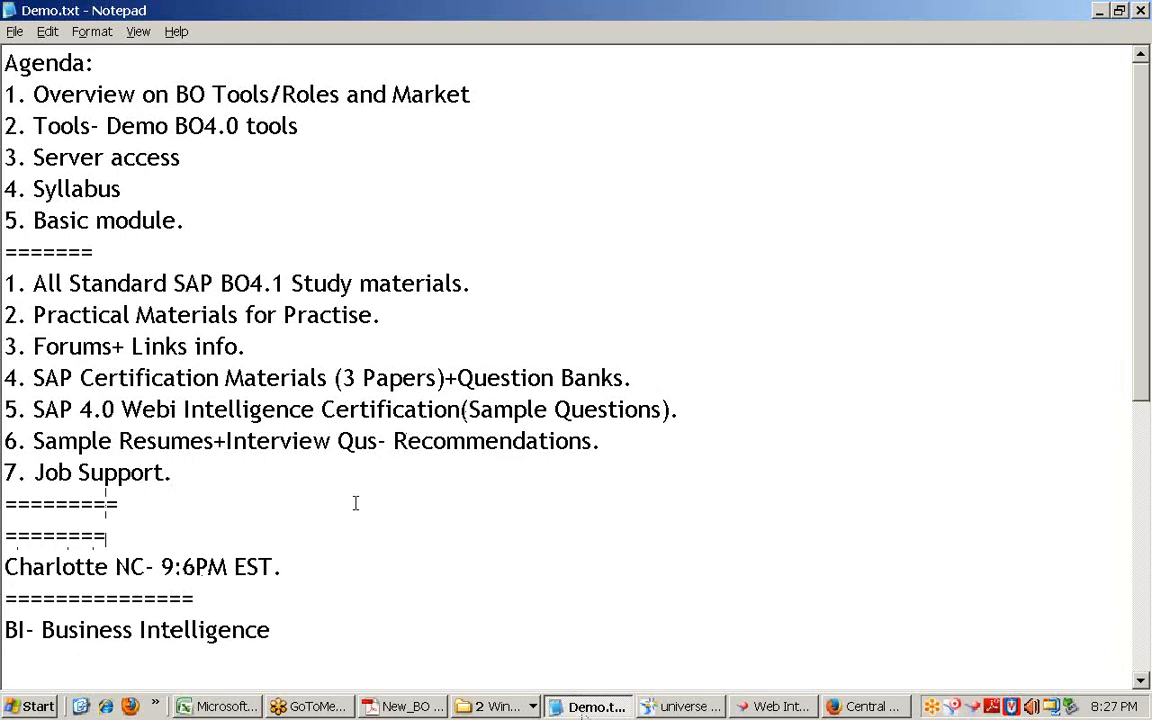
key("Home")
key("Return")
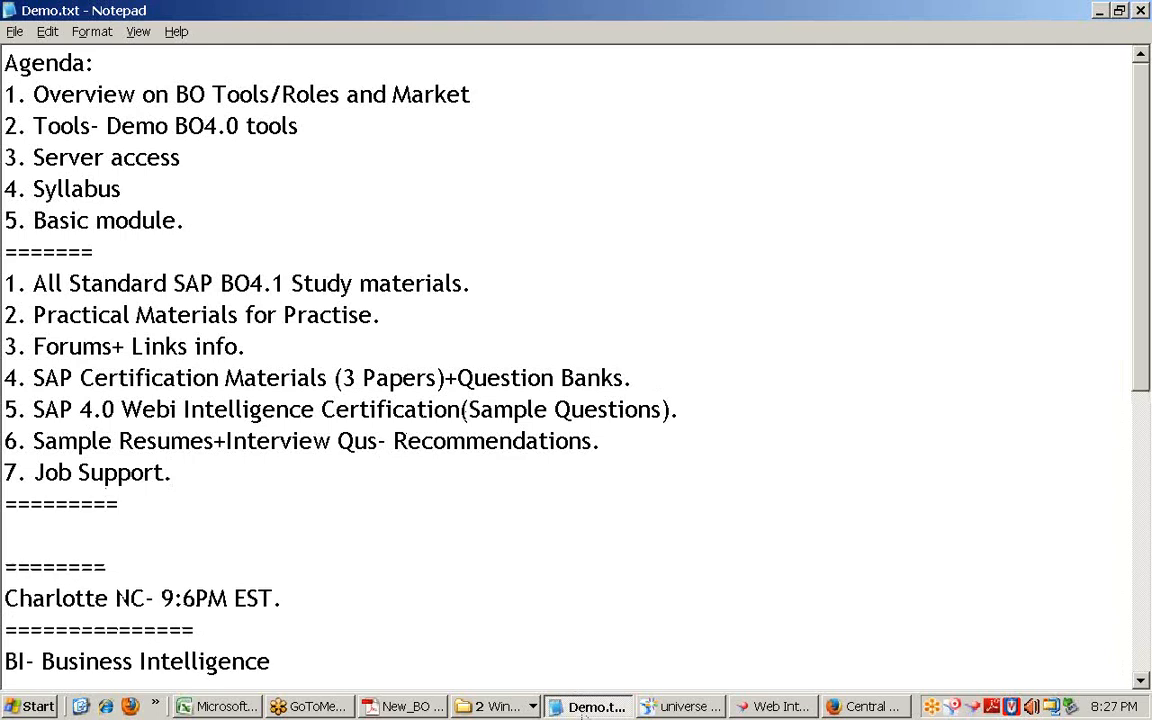
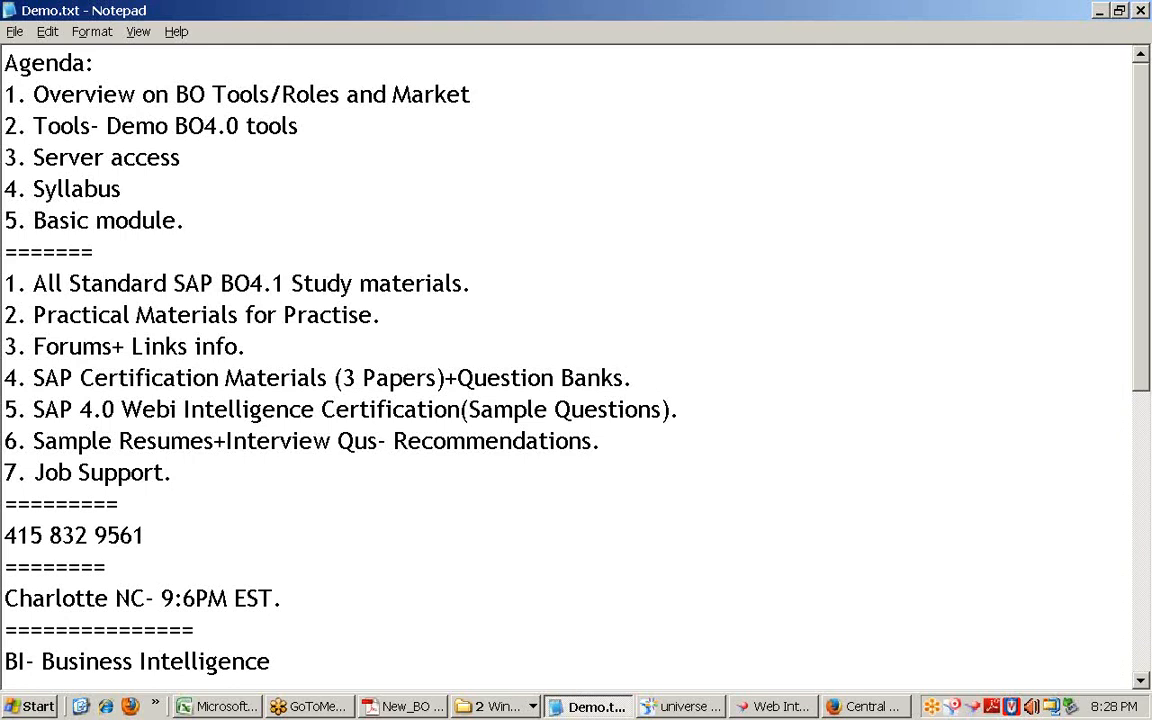
Step: Prefix the phone number line with the label 'Cell:'
key("shift+Home")
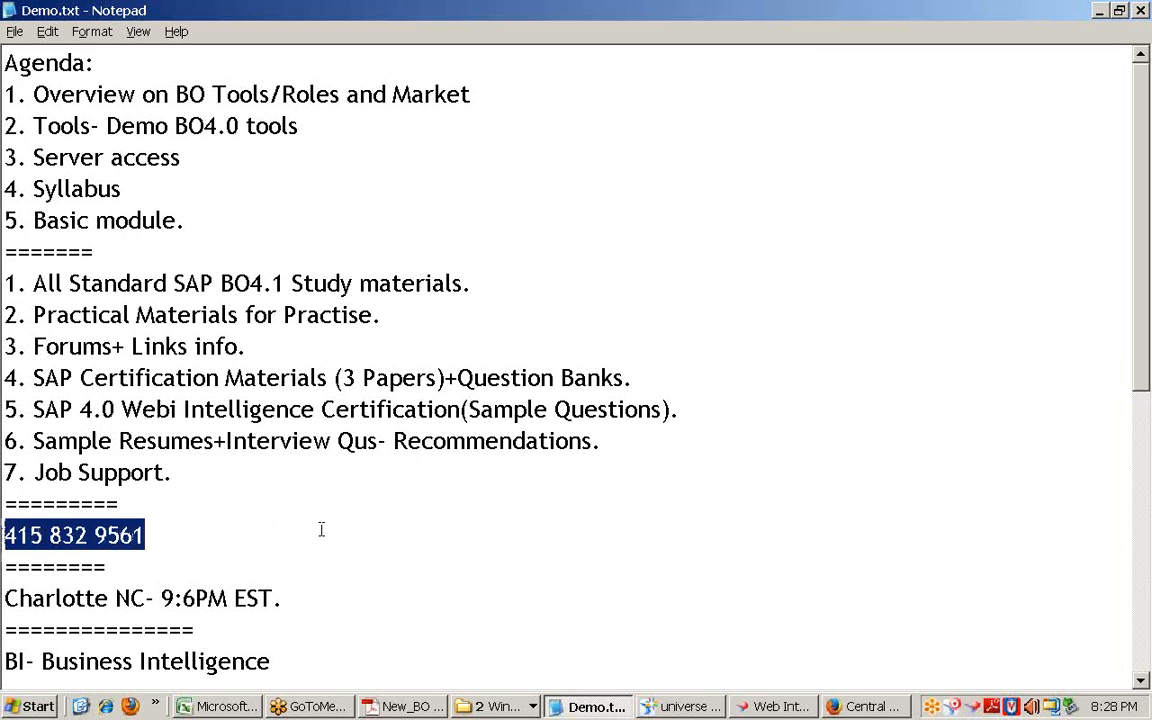
left_click(206, 531)
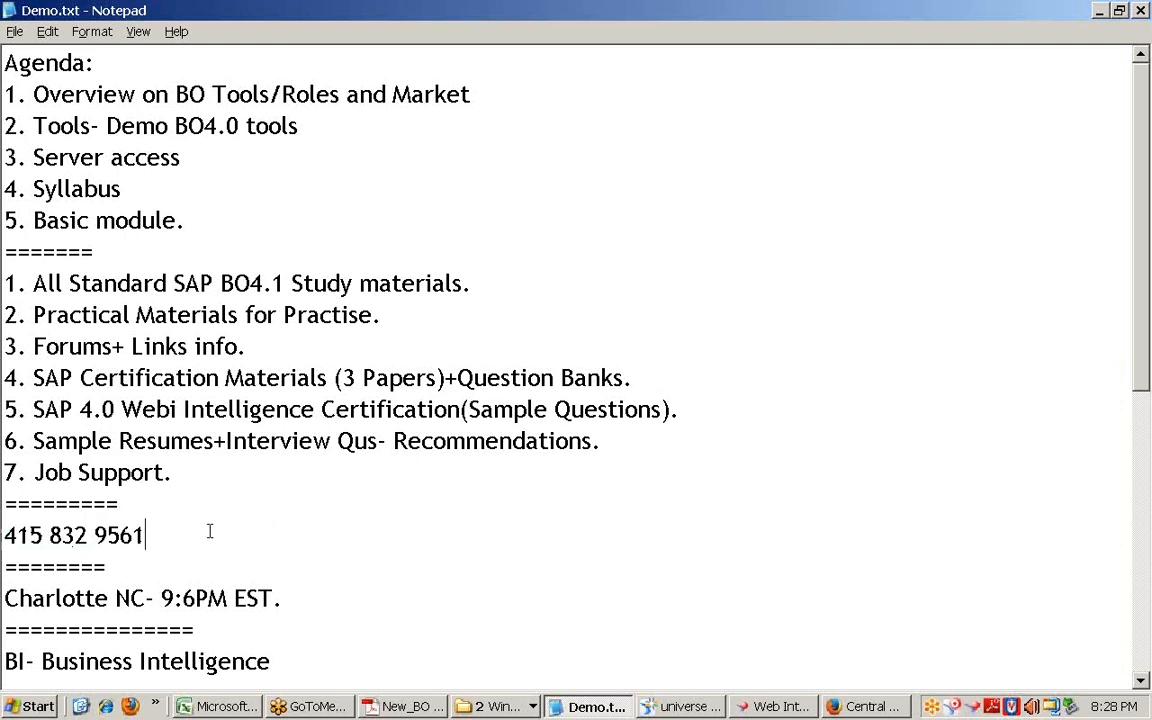
left_click_drag(222, 532, 3, 535)
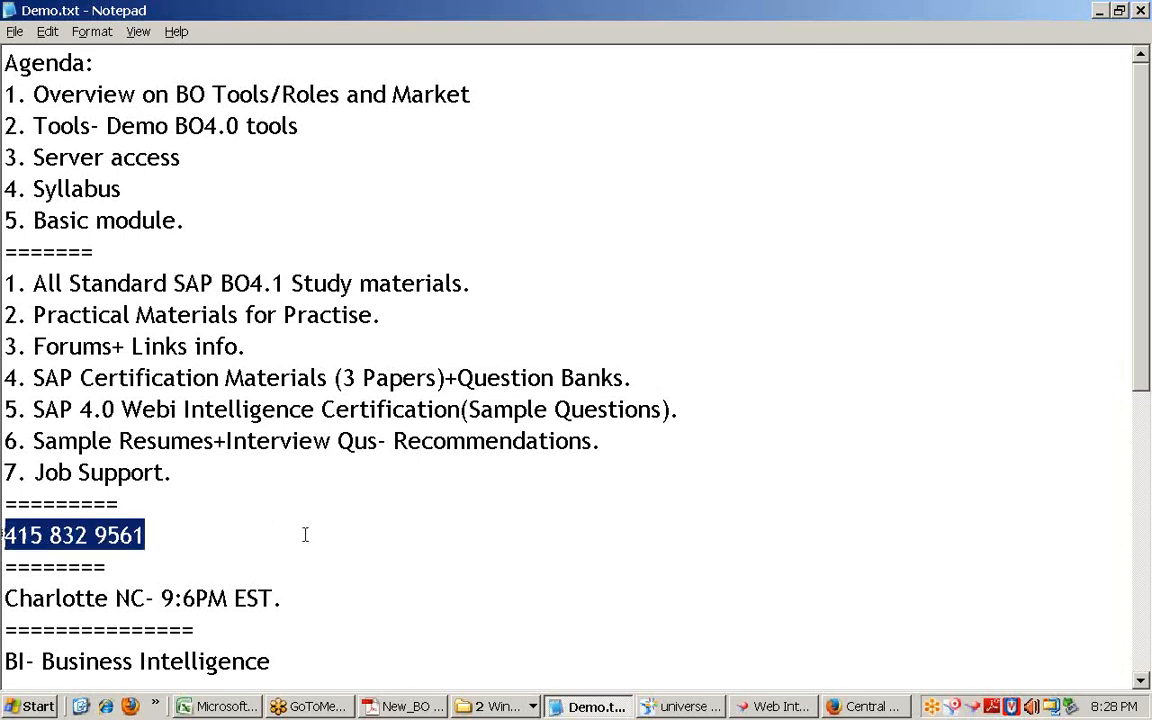
key("Home")
type("Cell:")
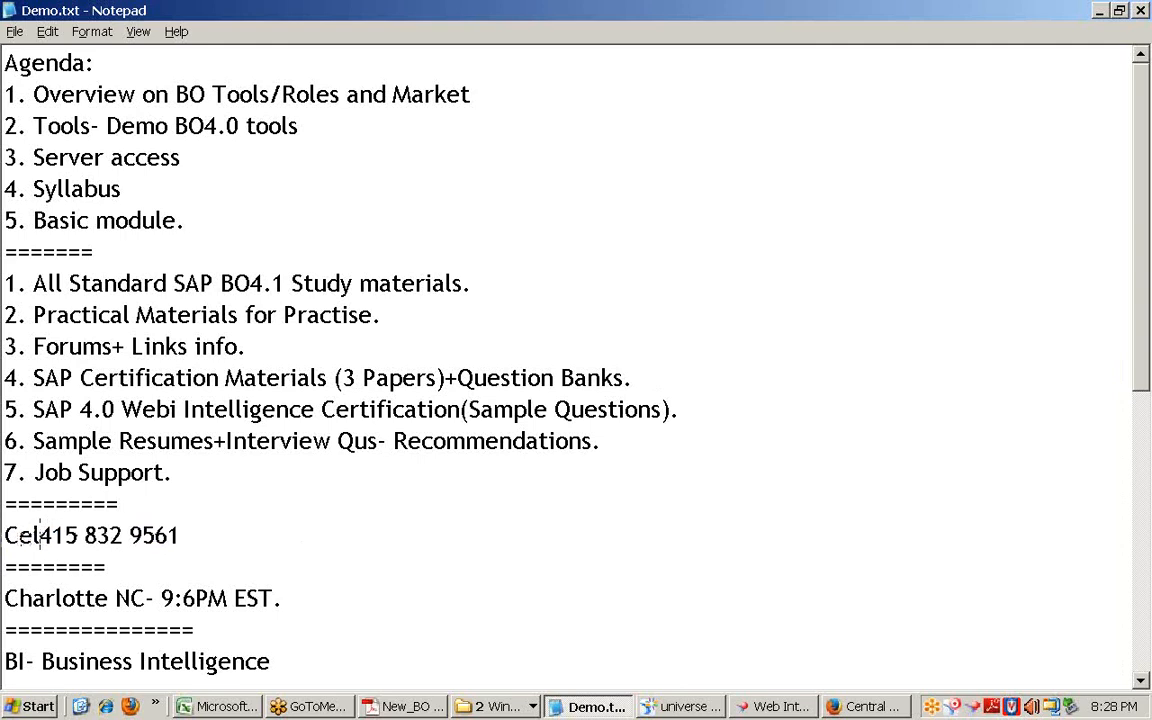
key("alt+f")
key("Escape")
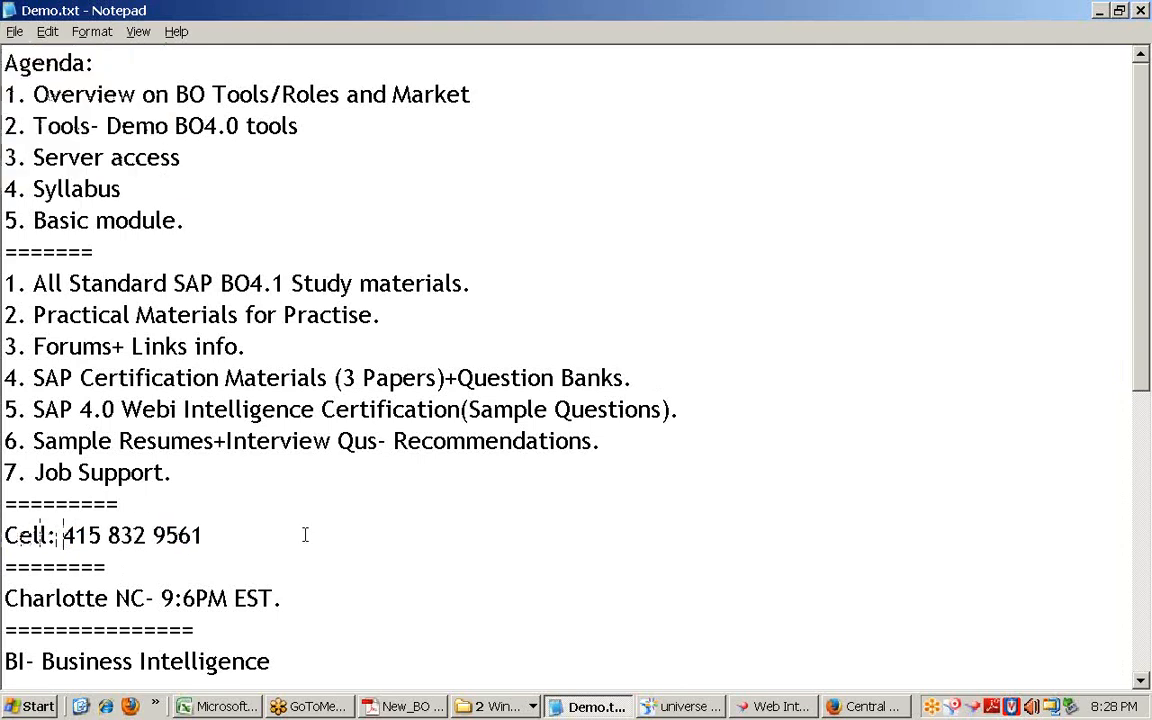
key("End")
key("shift+Home")
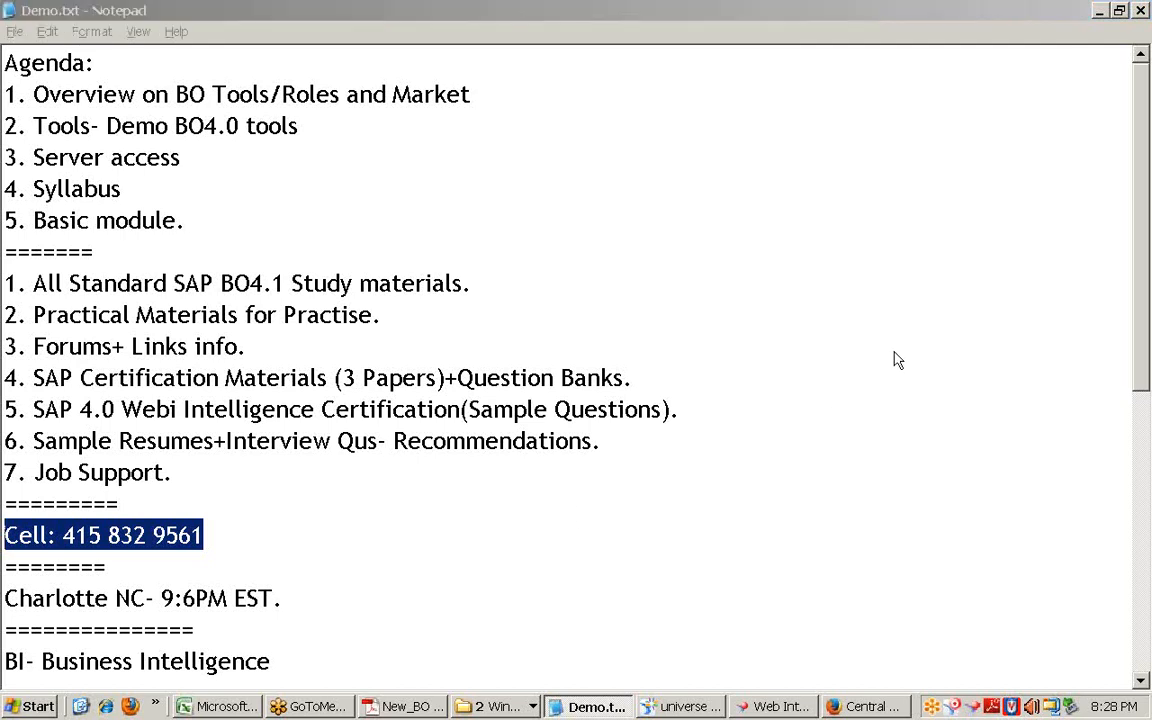
Step: Close the Recordings folder window and minimize Notepad to the desktop
left_click(497, 708)
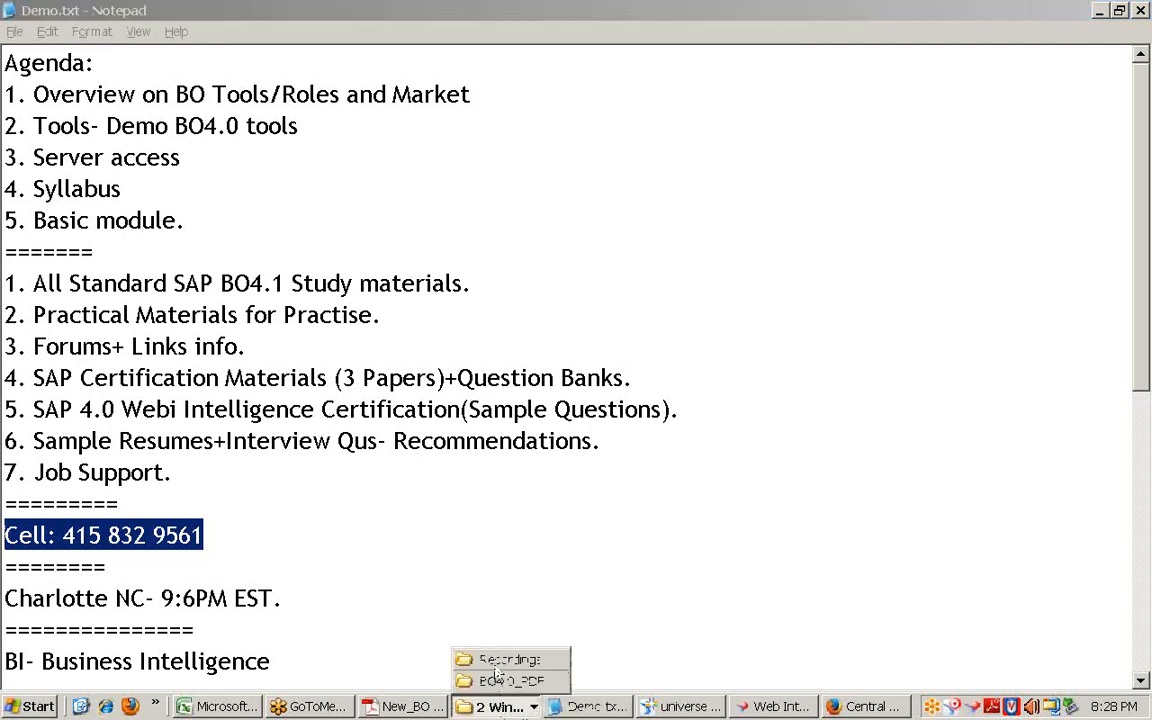
left_click(450, 603)
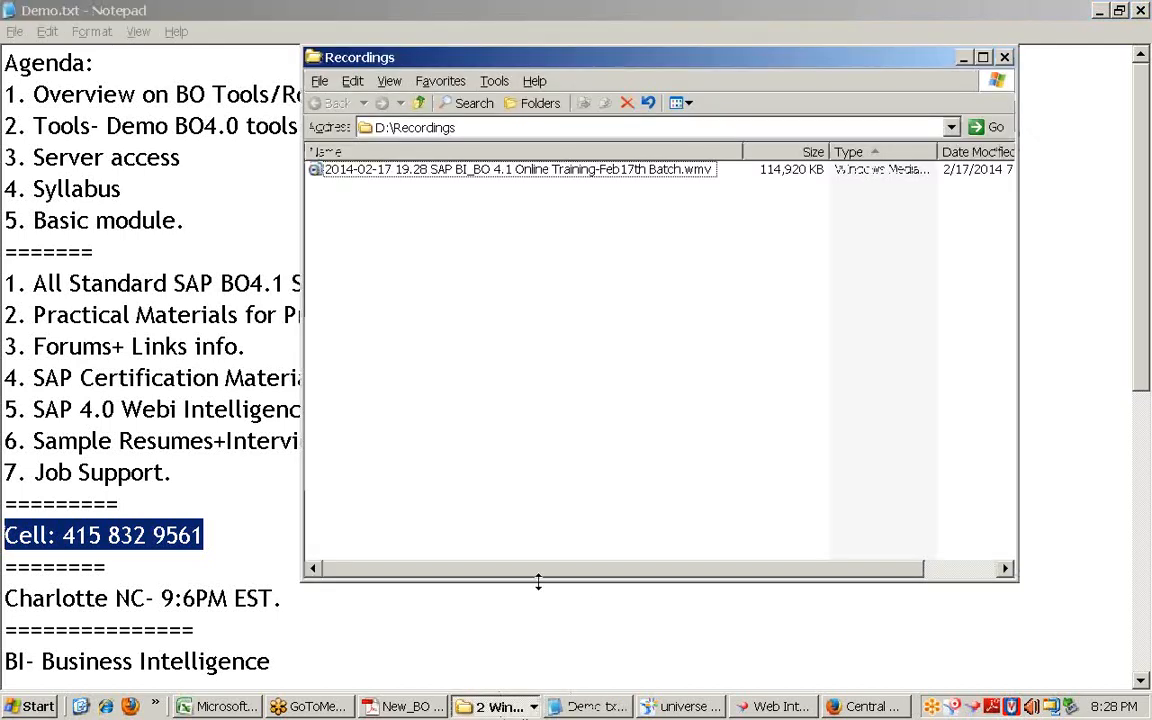
left_click(1004, 57)
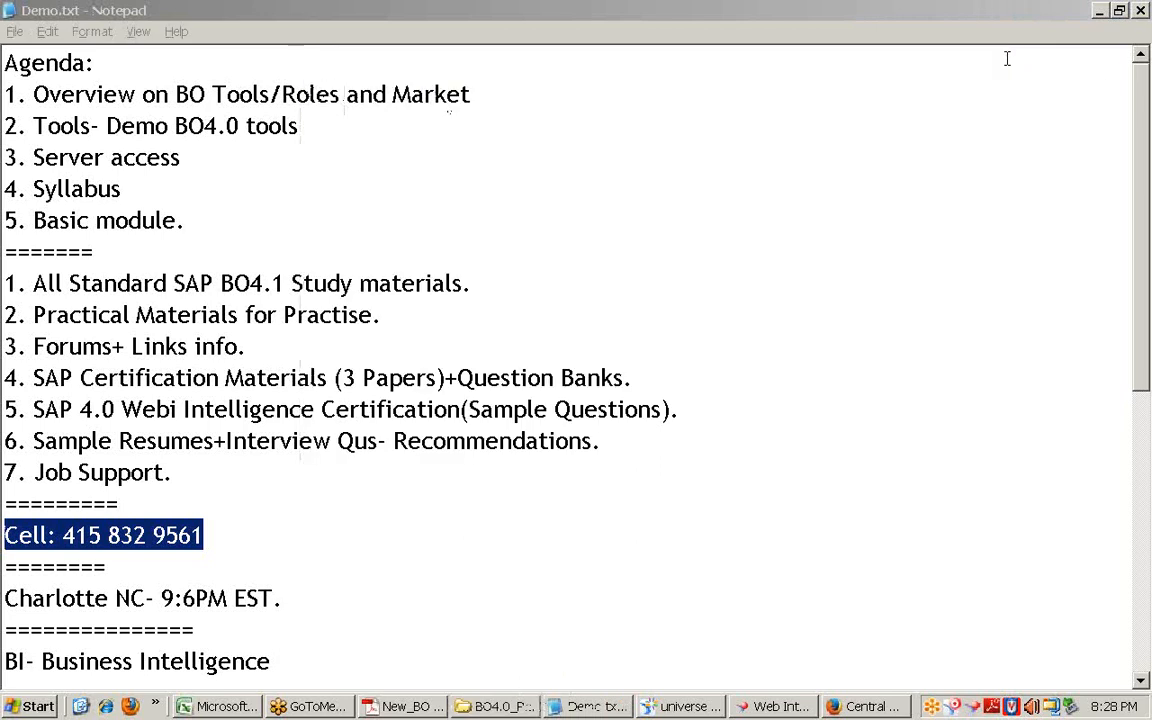
left_click(1099, 12)
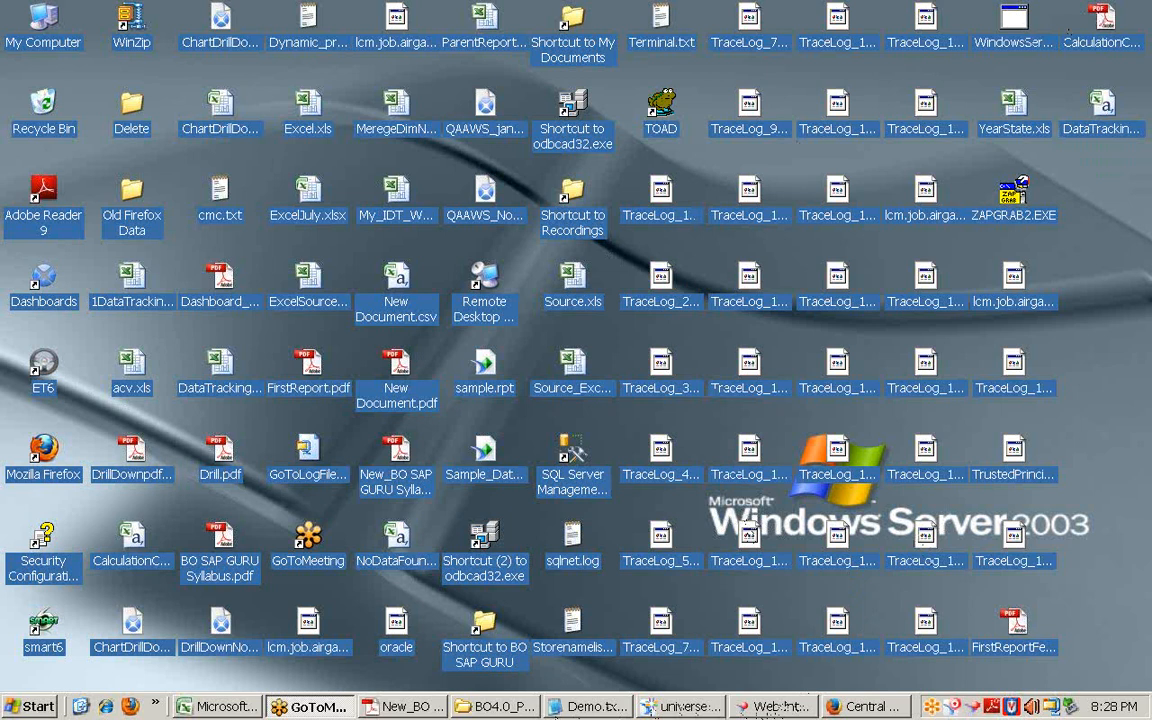
Step: In the syllabus PDF, highlight the Database Concepts and data warehousing topics through BOXI 4.0
left_click(405, 706)
left_click(662, 372)
scroll(662, 372, "up", 15)
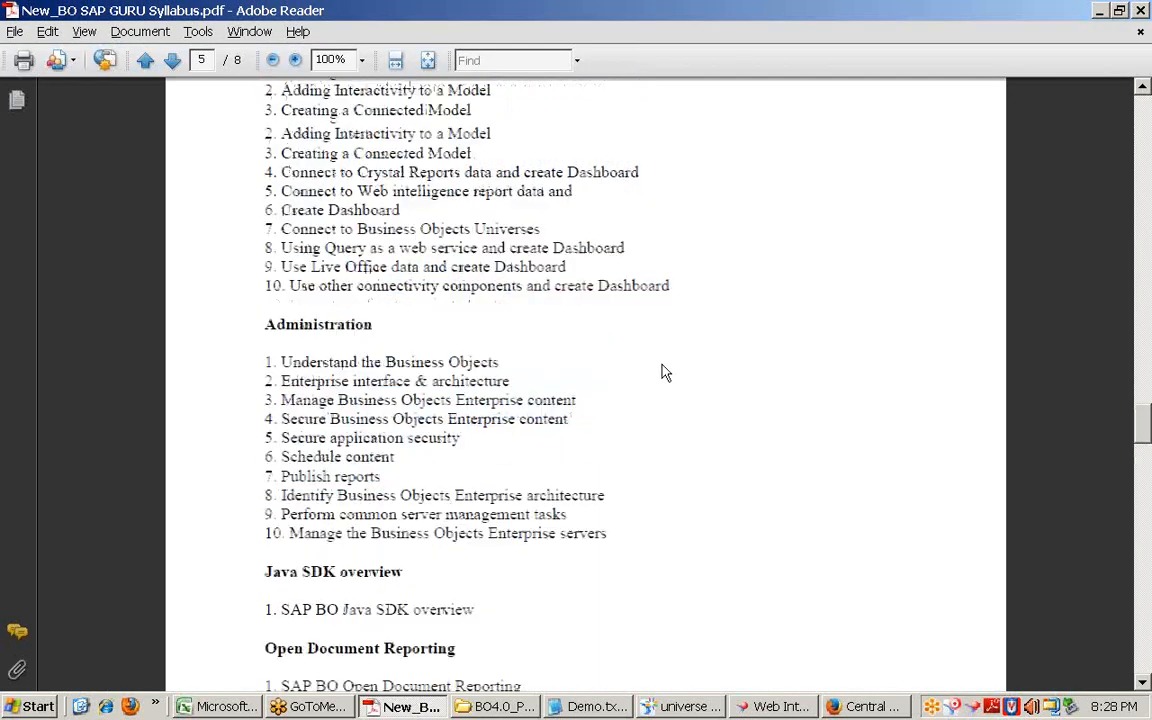
scroll(660, 387, "up", 15)
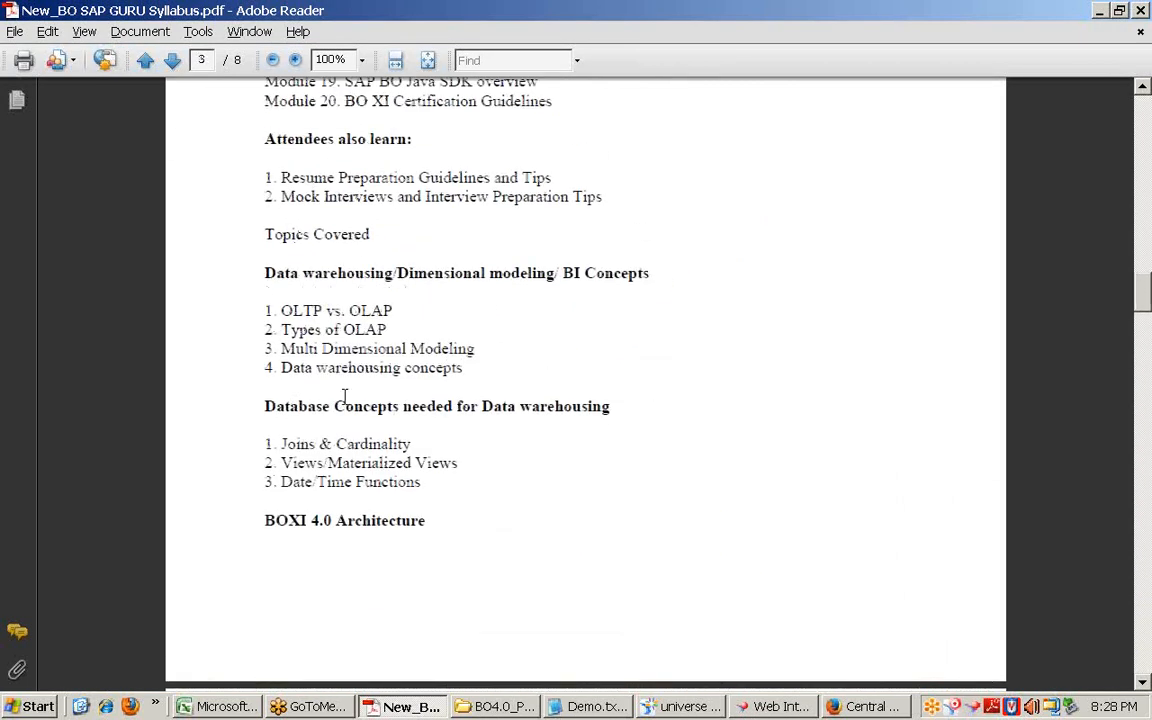
left_click_drag(264, 406, 425, 510)
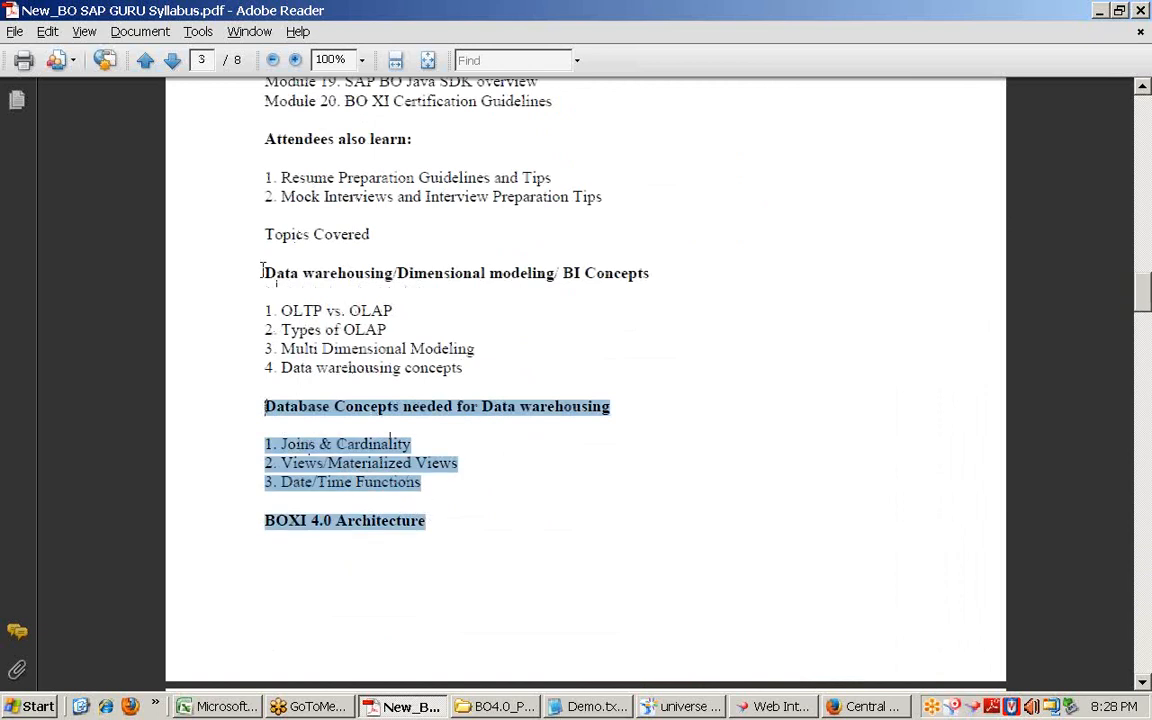
left_click_drag(264, 273, 461, 510)
Step: Extend the highlight through the architecture list, ending at Date/Time Functions
scroll(455, 515, "down", 5)
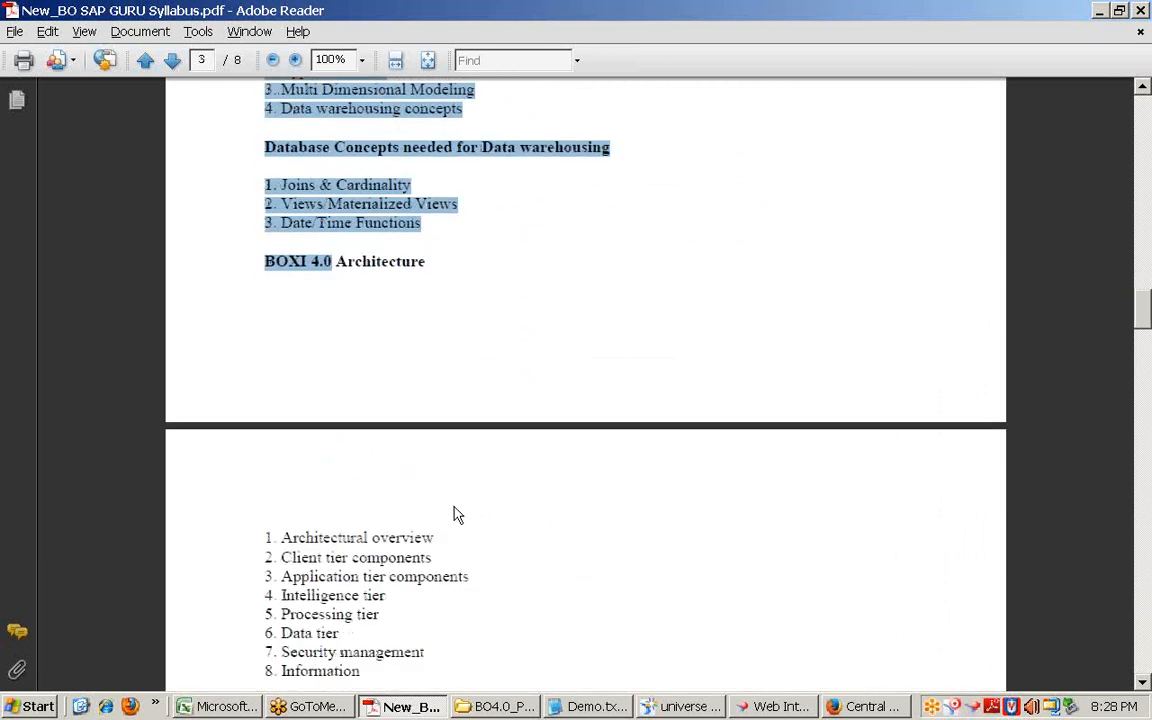
scroll(455, 515, "down", 4)
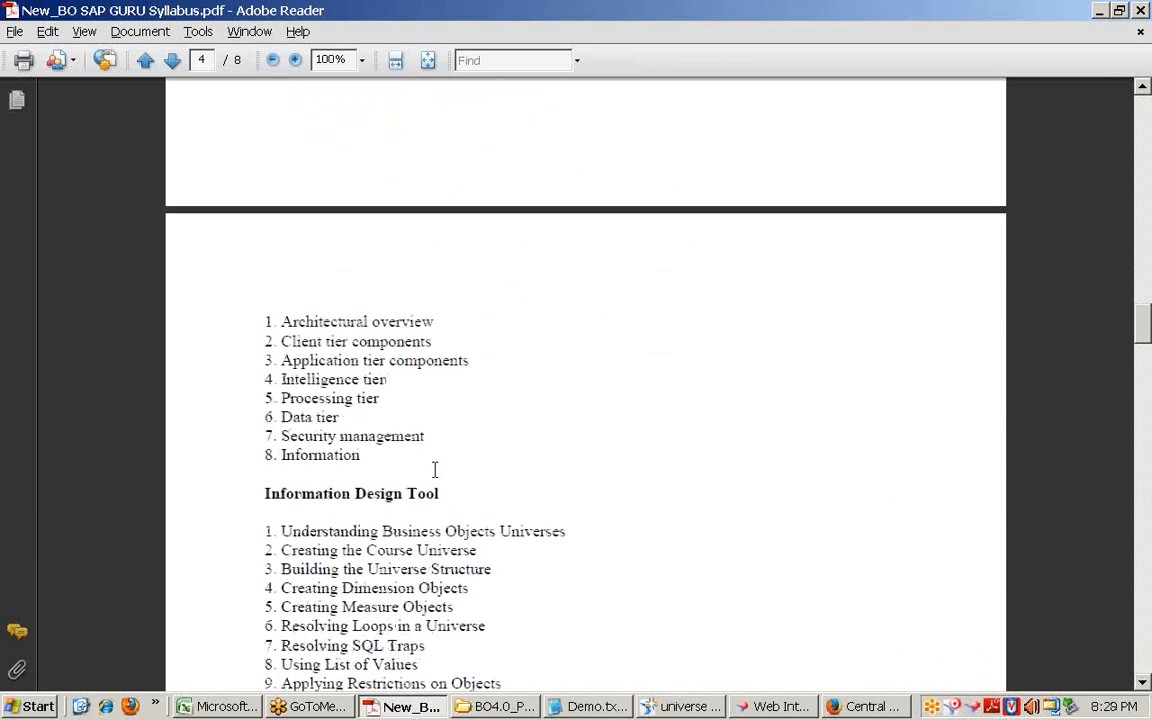
left_click(447, 476, "shift")
scroll(470, 491, "up", 5)
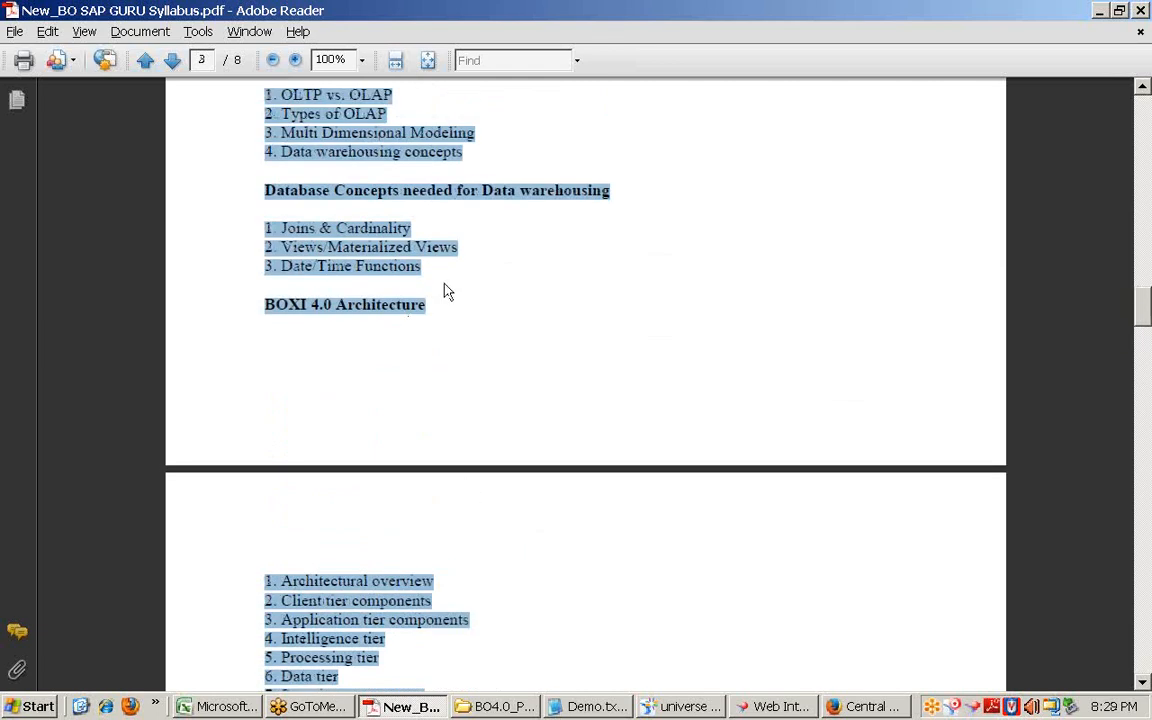
left_click(440, 270, "shift")
scroll(488, 368, "down", 6)
scroll(488, 372, "down", 3)
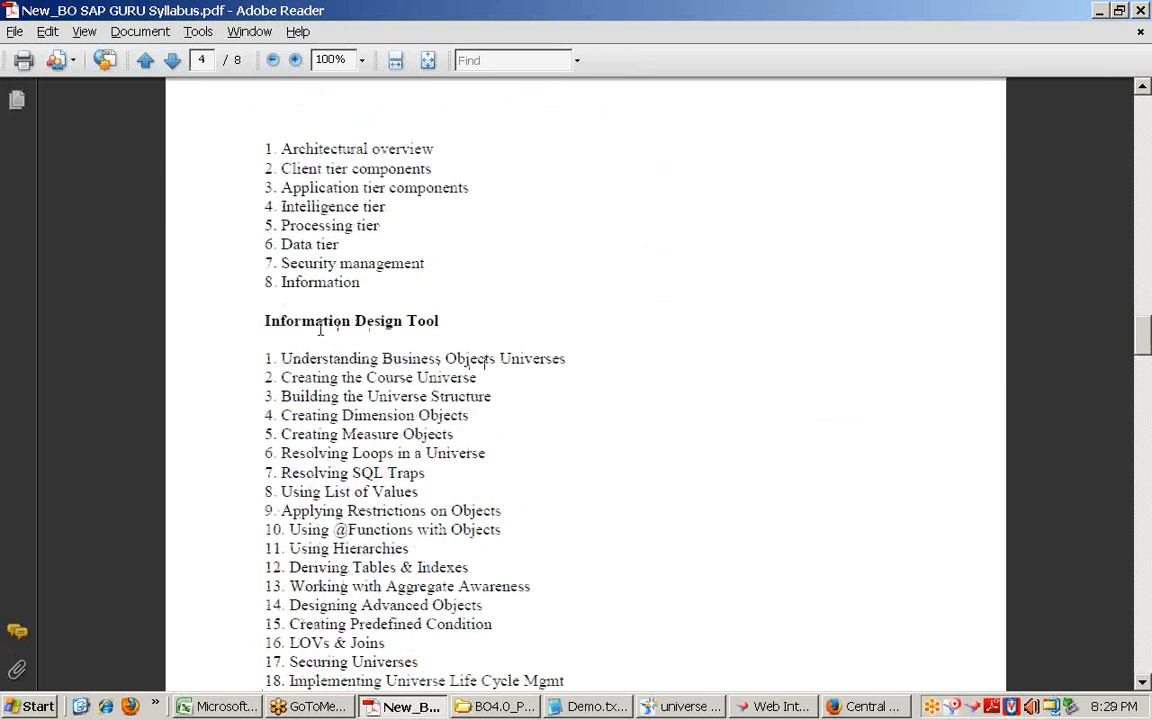
Step: Highlight the 20 Information Design Tool items and heading, then close Adobe Reader
left_click_drag(266, 356, 580, 358)
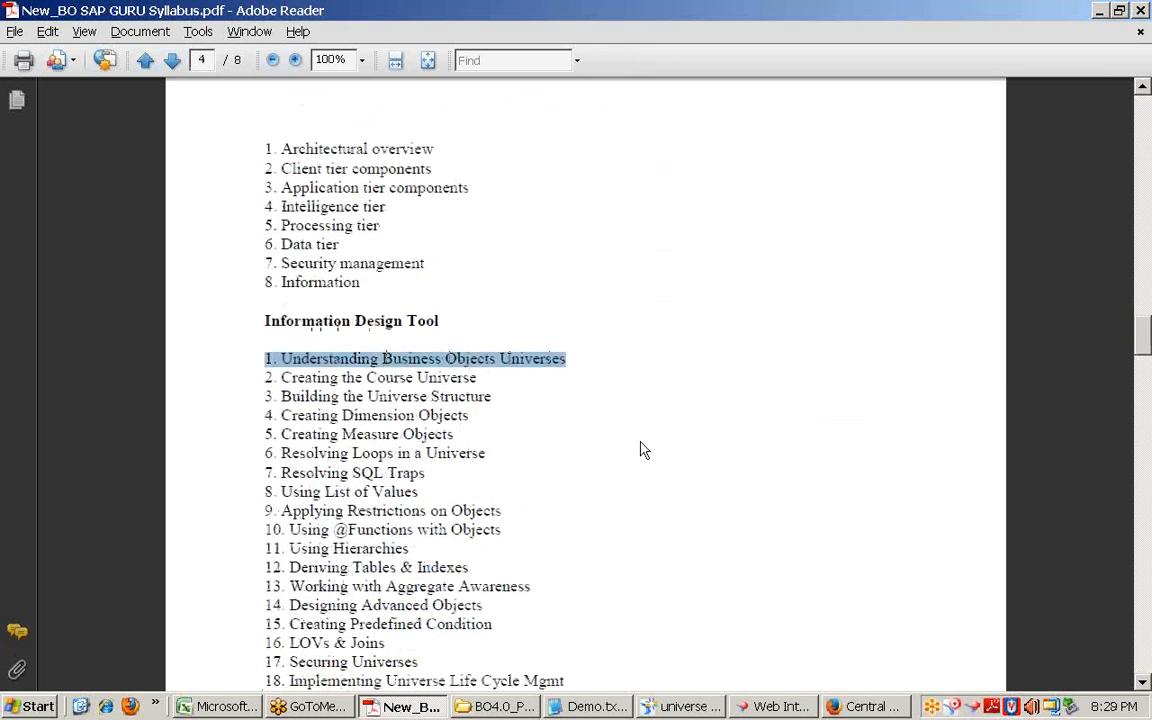
scroll(643, 450, "down", 4)
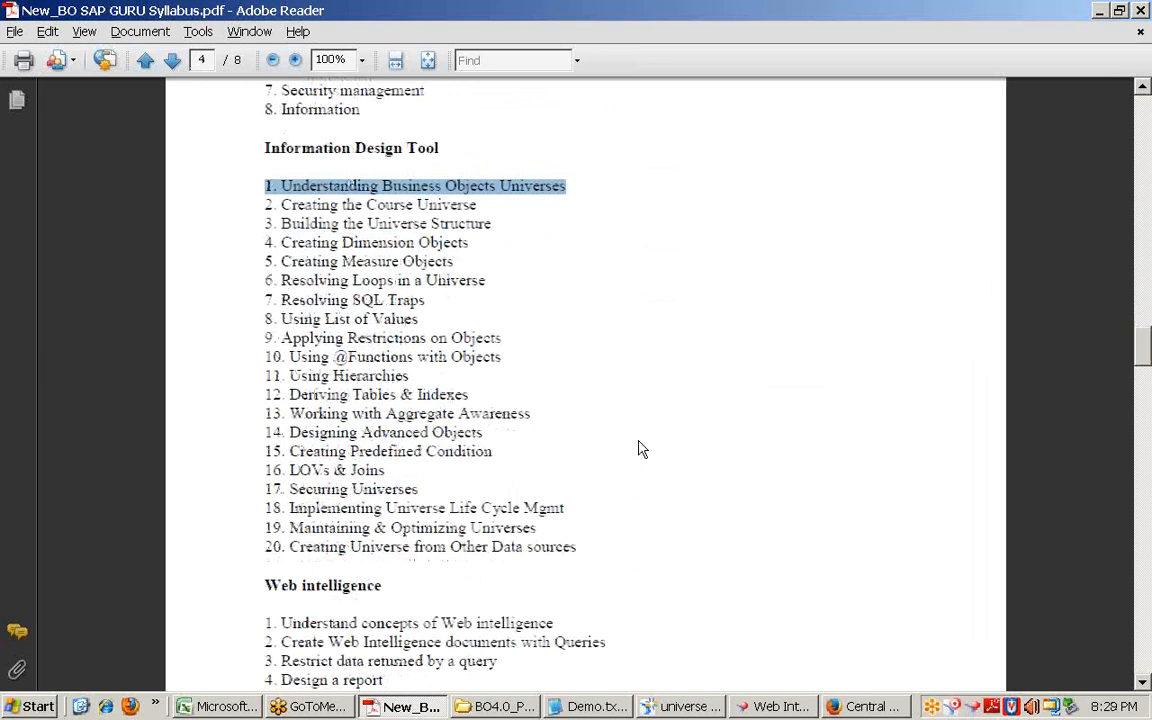
left_click(583, 551, "shift")
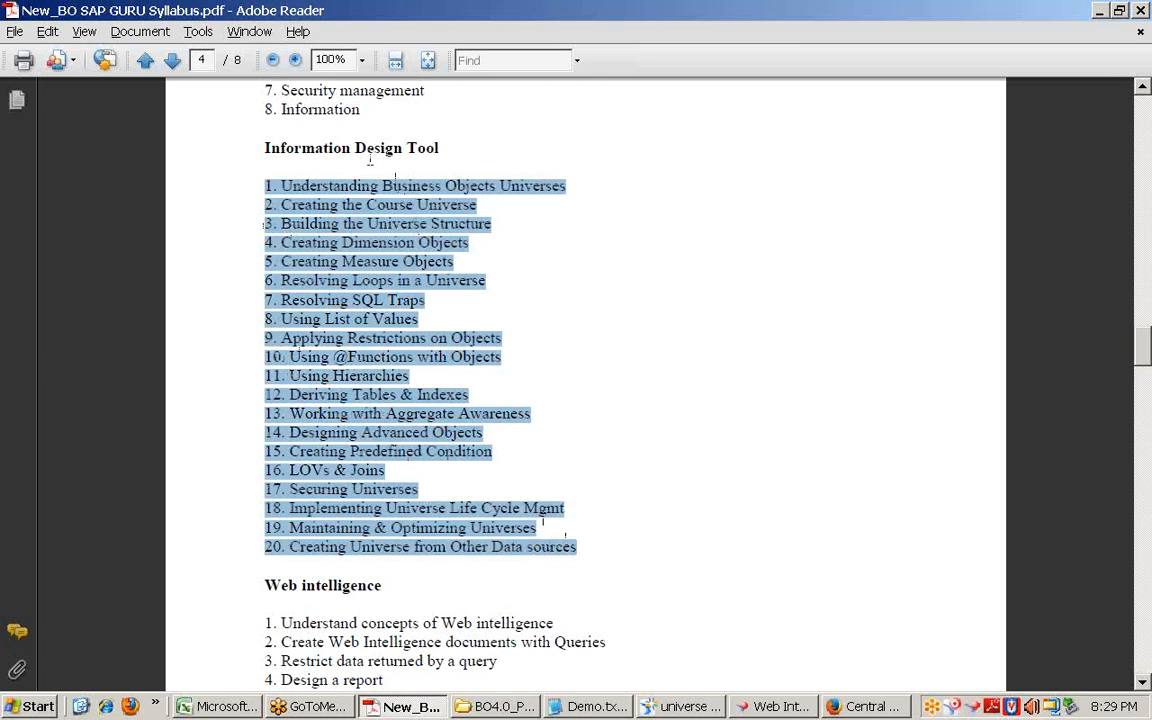
left_click_drag(264, 148, 441, 148)
left_click(1140, 10)
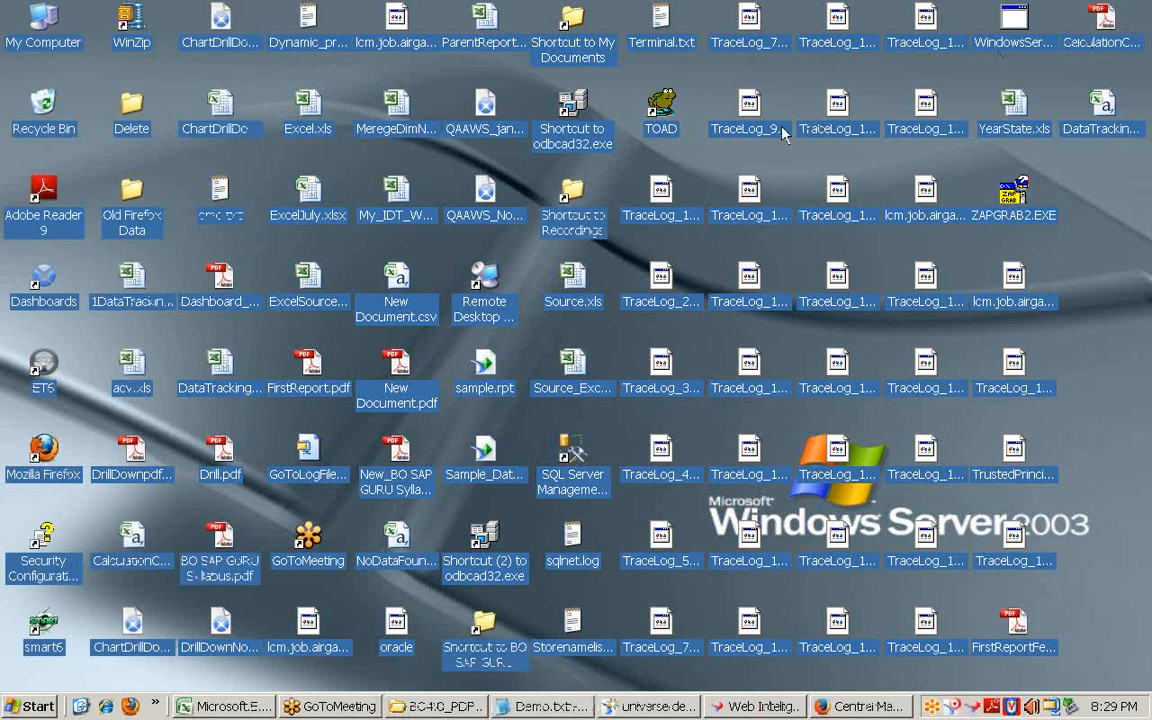